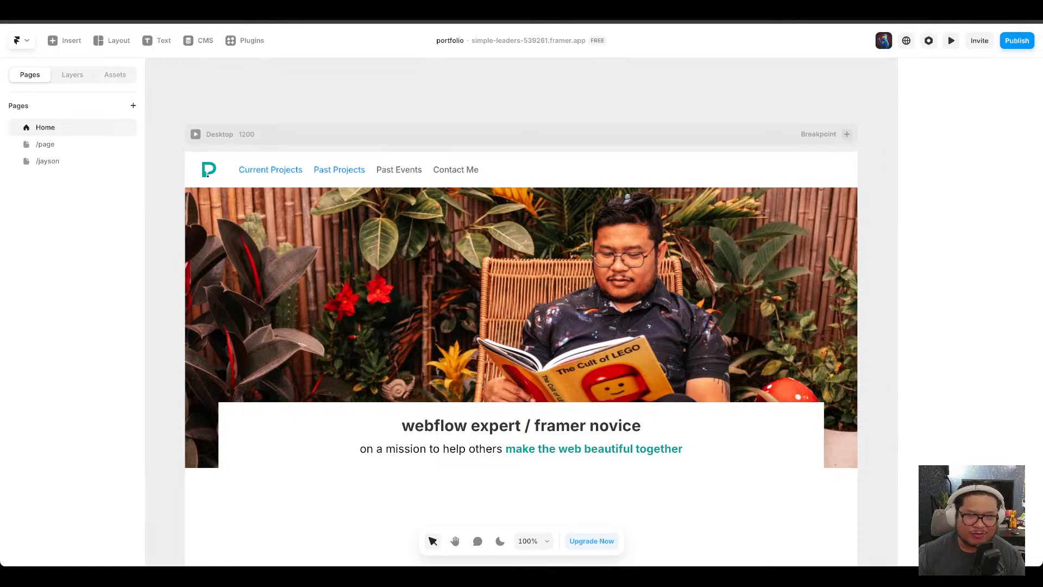
Add the sample blog collections to the project from the CMS panel.
{"action": "scroll", "coordinate": [217, 81], "scroll_direction": "down", "scroll_amount": 1}
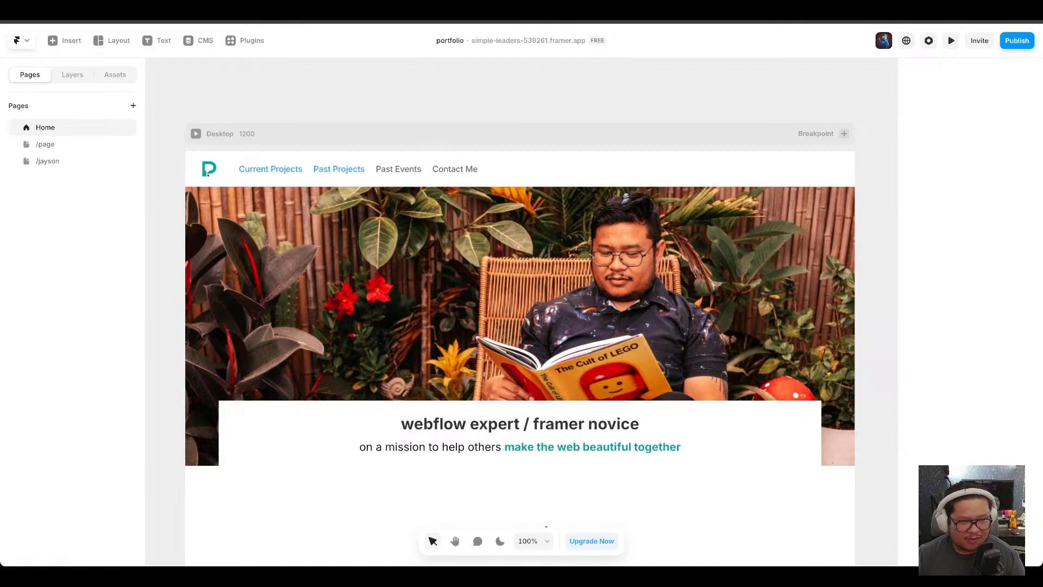
{"action": "left_click", "coordinate": [194, 43]}
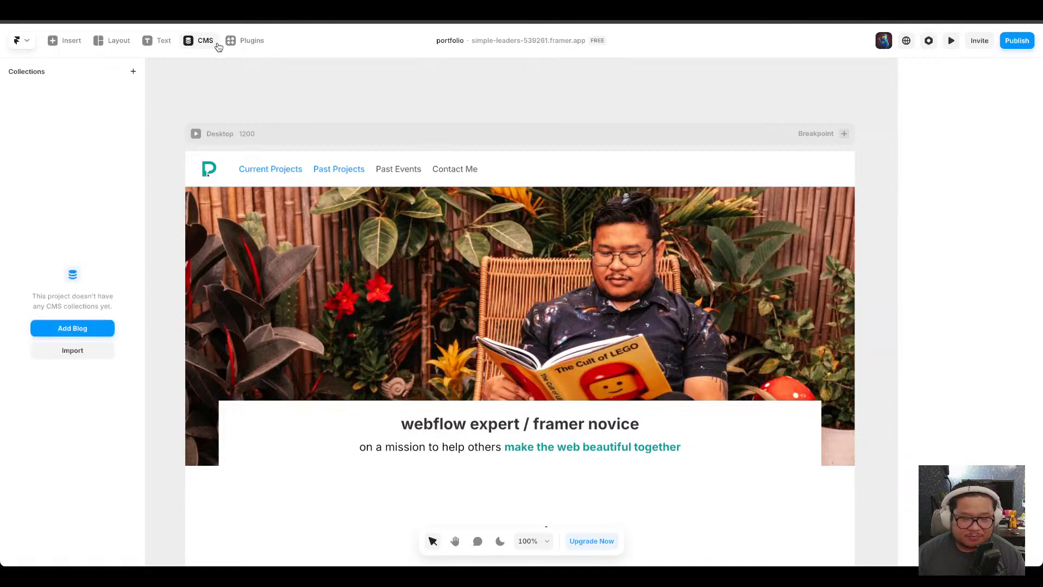
{"action": "left_click", "coordinate": [84, 325]}
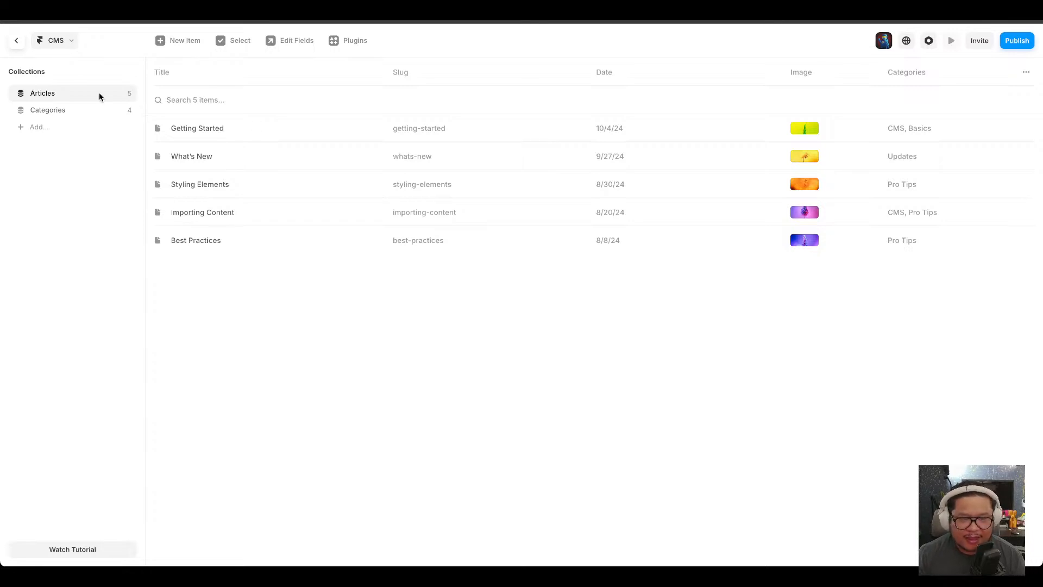
Open the Articles collection's field editor to review its fields, then close it.
{"action": "left_click", "coordinate": [125, 95]}
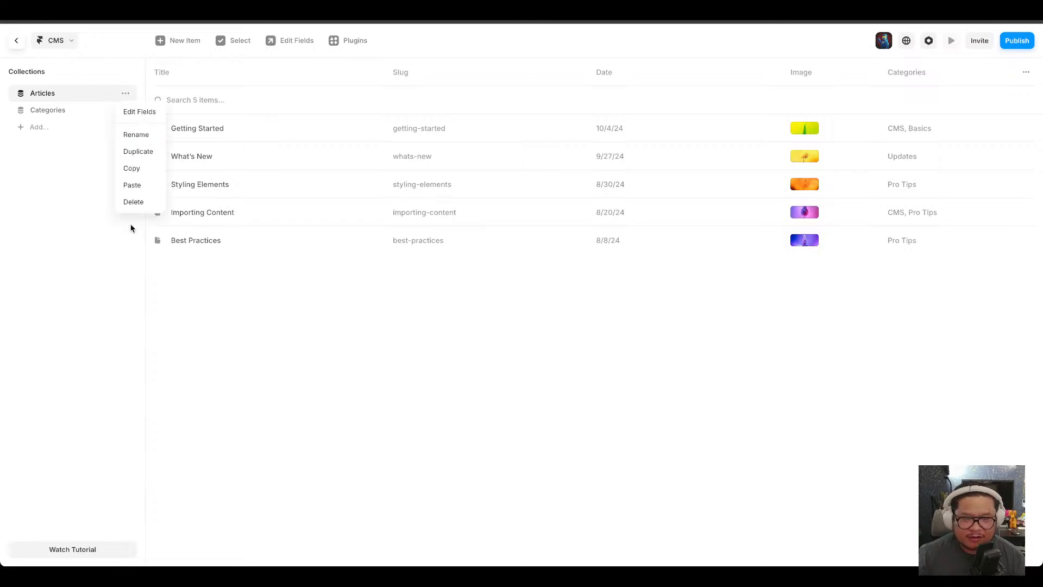
{"action": "left_click", "coordinate": [138, 116]}
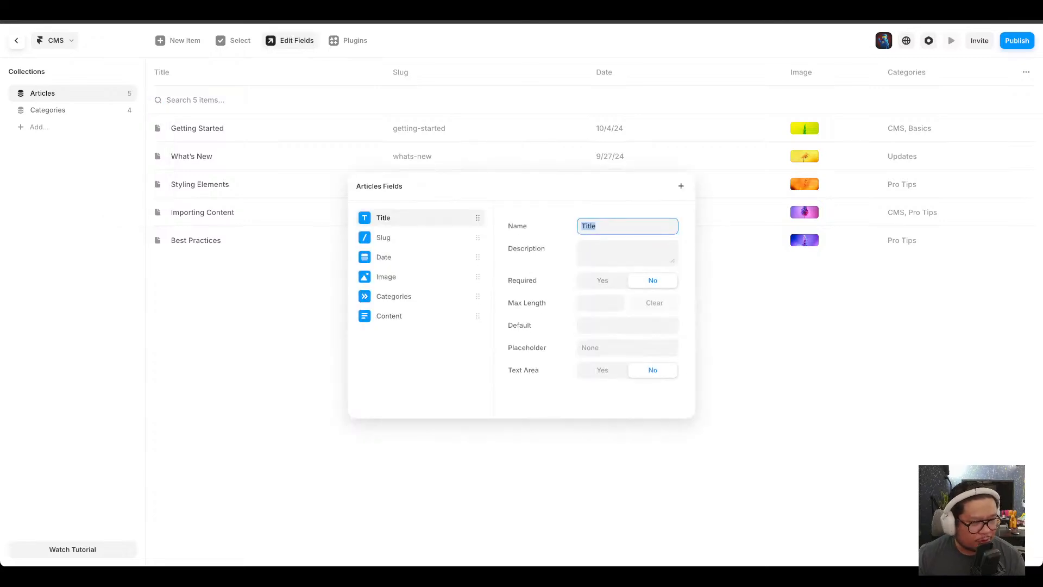
{"action": "key", "text": "Escape"}
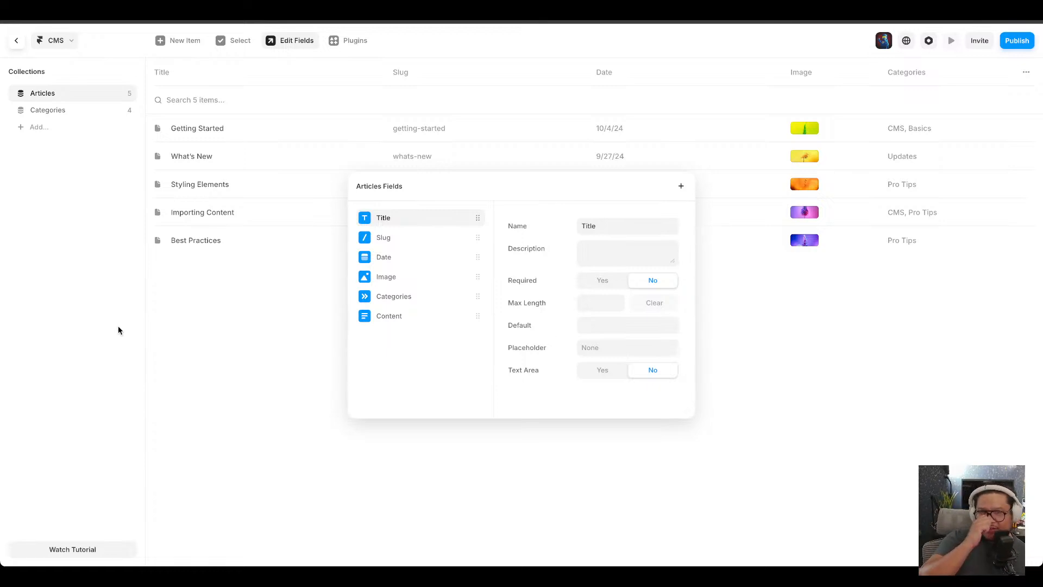
{"action": "left_click", "coordinate": [17, 41]}
{"action": "left_click", "coordinate": [18, 42]}
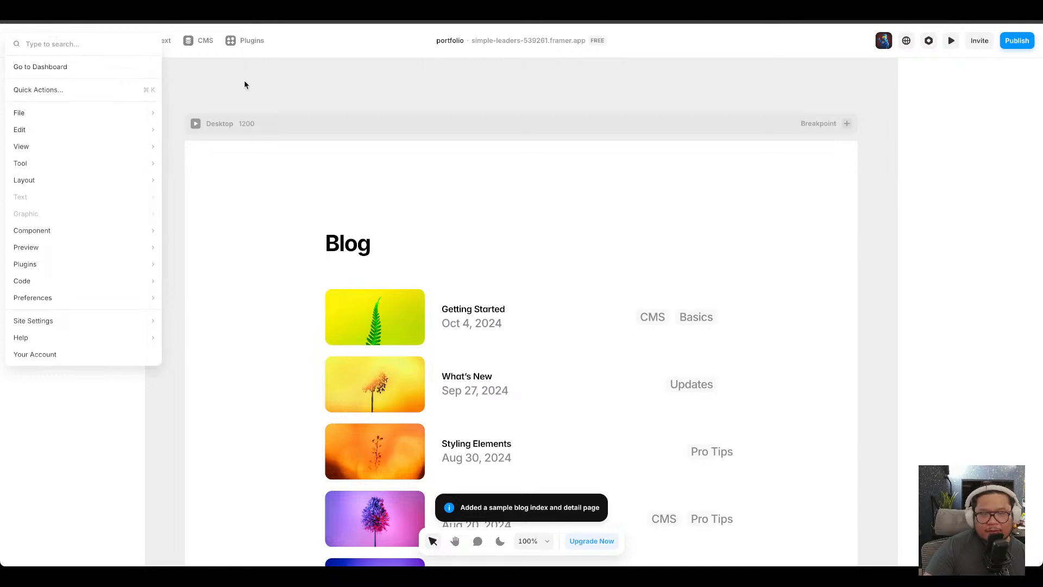
{"action": "left_click", "coordinate": [206, 41]}
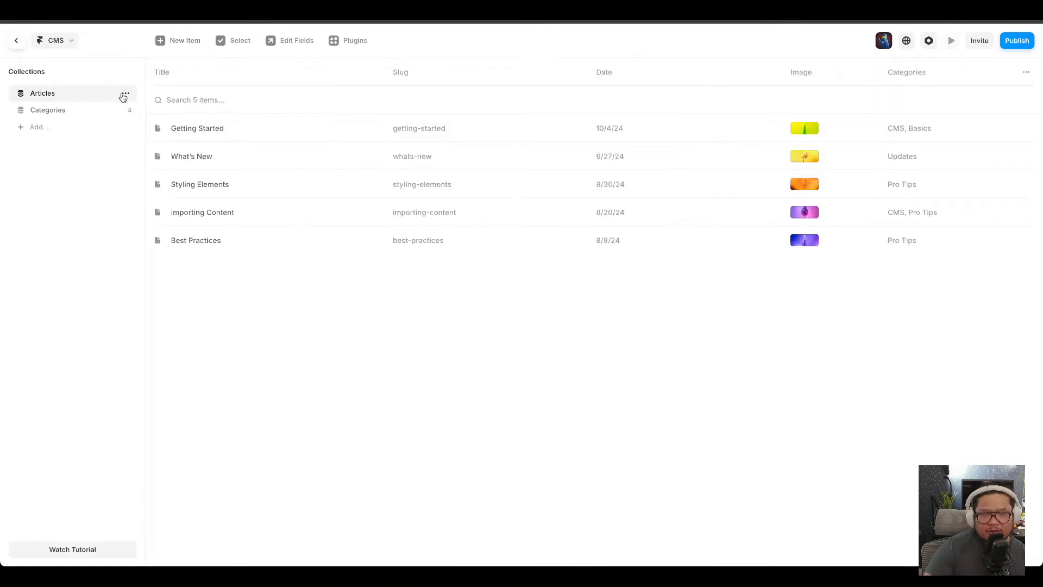
Delete the Articles and Categories collections, confirming each deletion.
{"action": "left_click", "coordinate": [124, 94]}
{"action": "left_click", "coordinate": [135, 201]}
{"action": "left_click", "coordinate": [568, 323]}
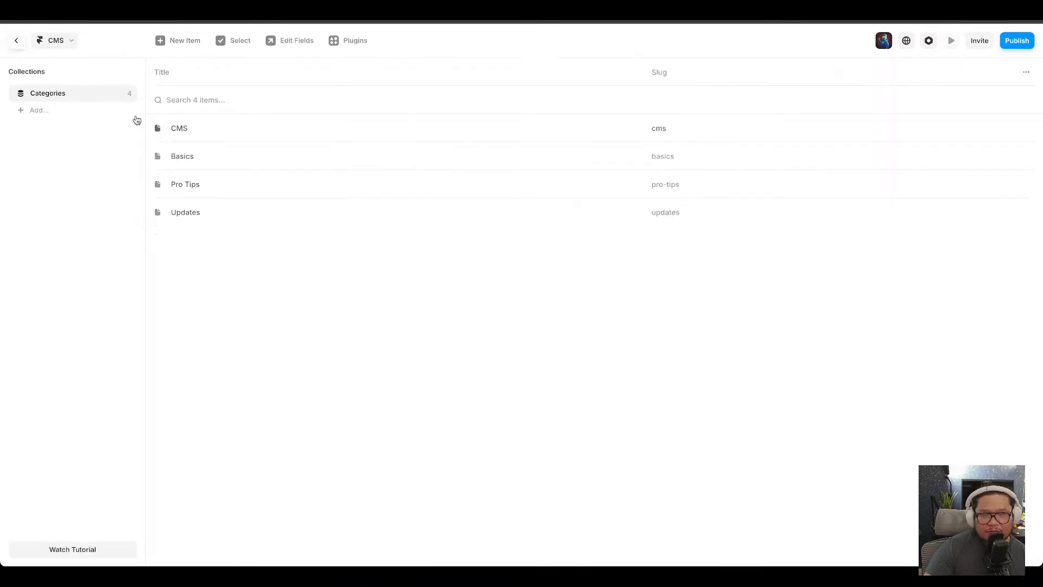
{"action": "left_click", "coordinate": [126, 93]}
{"action": "left_click", "coordinate": [133, 201]}
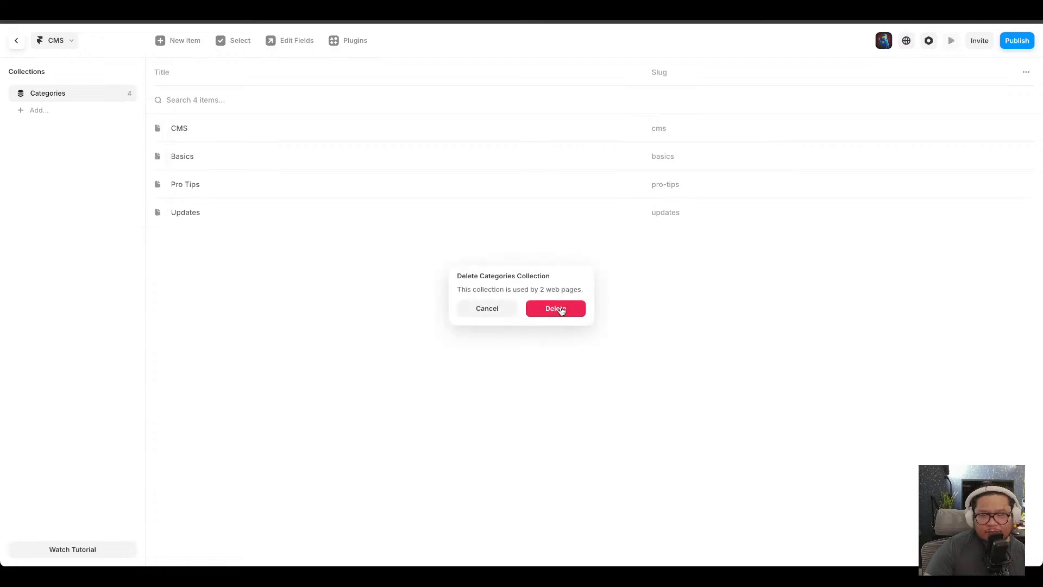
{"action": "left_click", "coordinate": [554, 308]}
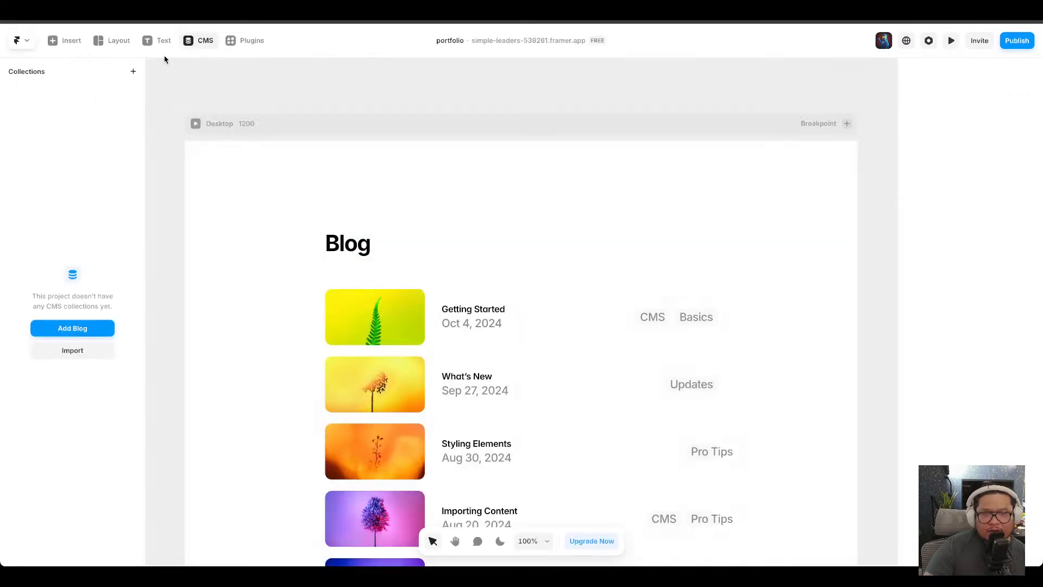
Add the sample blog collections again from the CMS panel.
{"action": "left_click", "coordinate": [193, 43]}
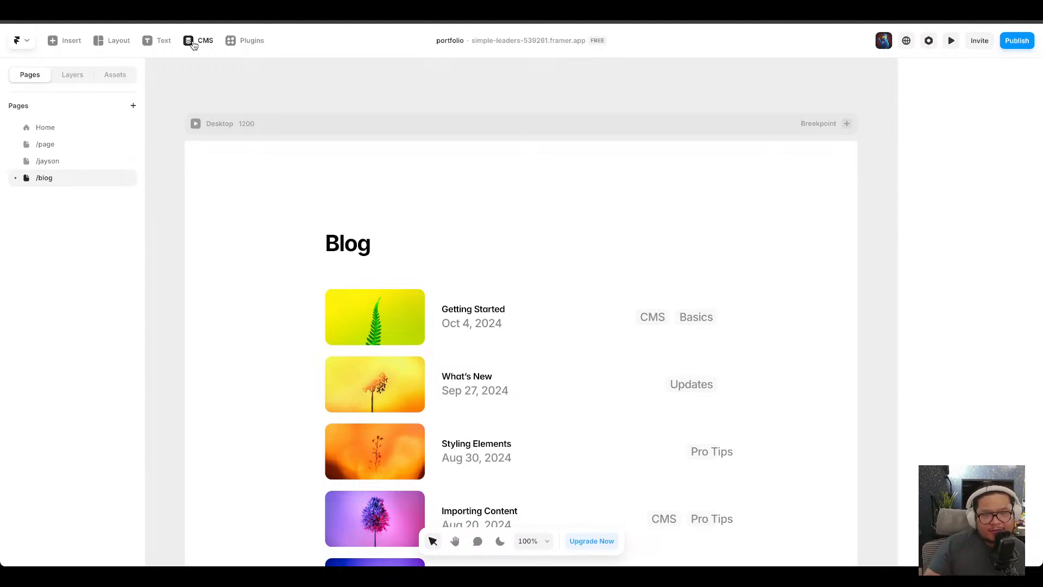
{"action": "left_click", "coordinate": [193, 44]}
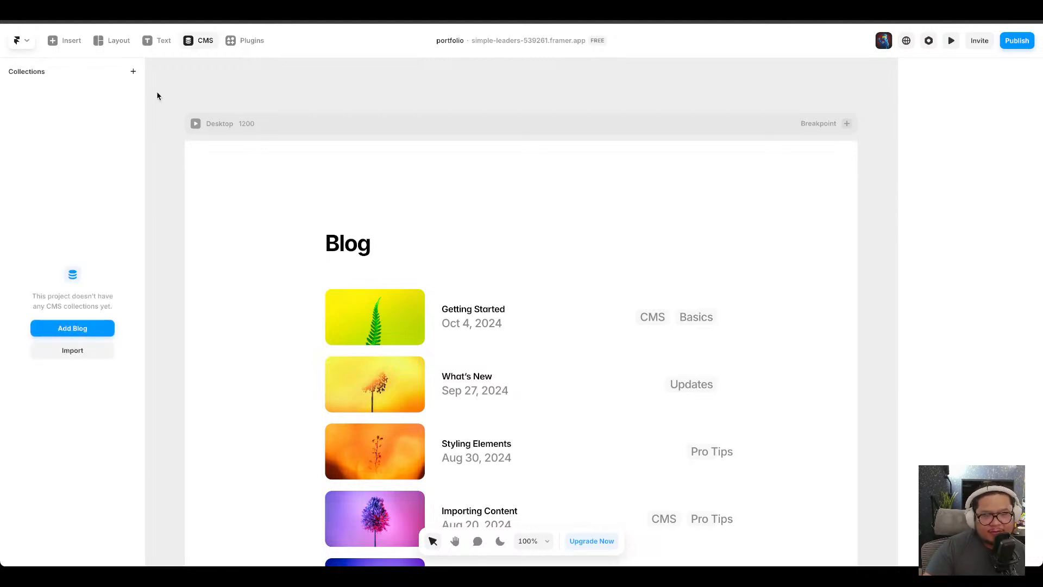
{"action": "left_click", "coordinate": [96, 330]}
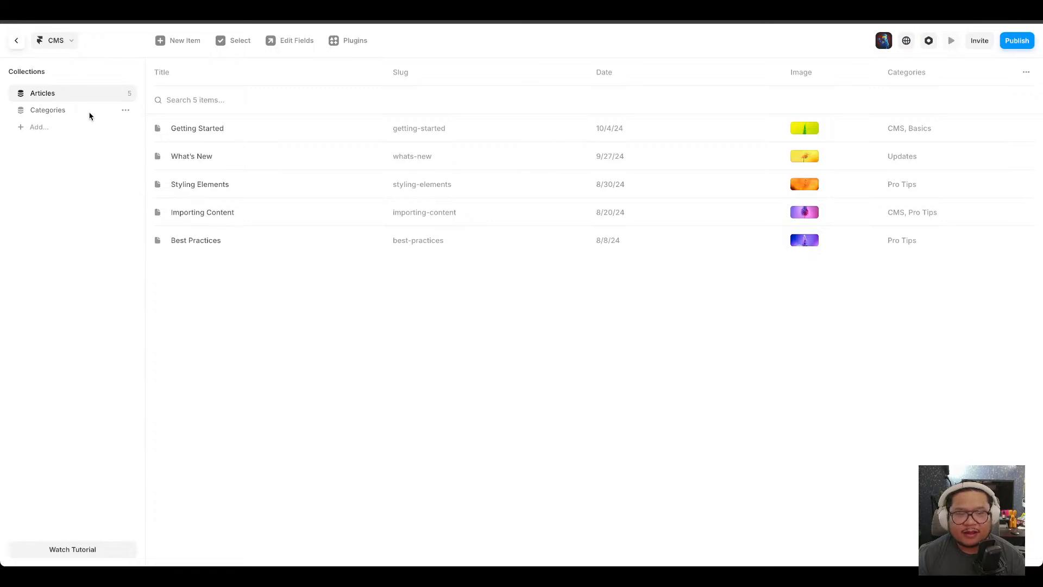
Open the Articles collection's fields and inspect the Categories multi-reference field settings.
{"action": "left_click", "coordinate": [126, 94]}
{"action": "left_click", "coordinate": [136, 110]}
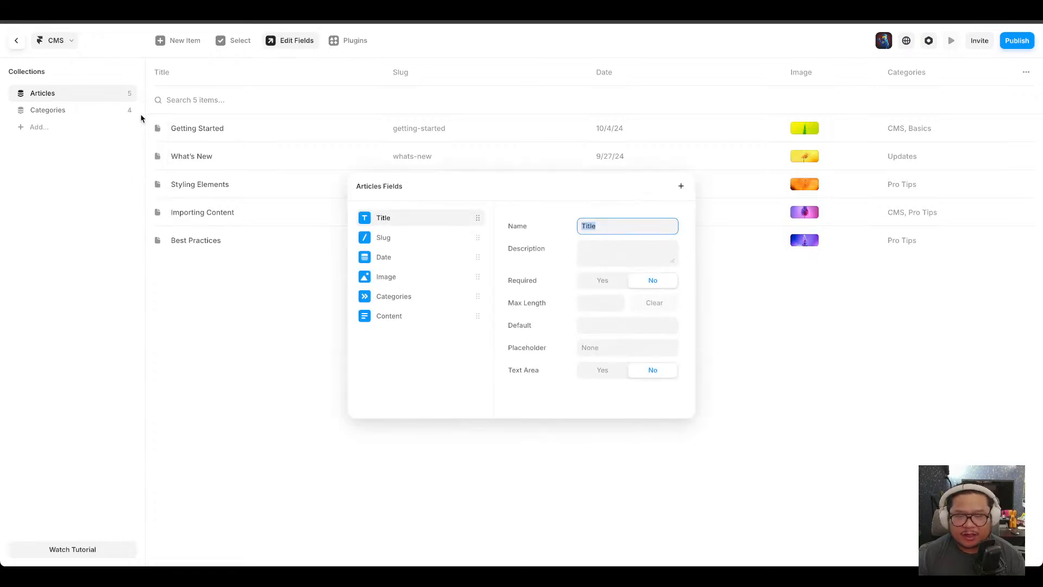
{"action": "left_click", "coordinate": [406, 303]}
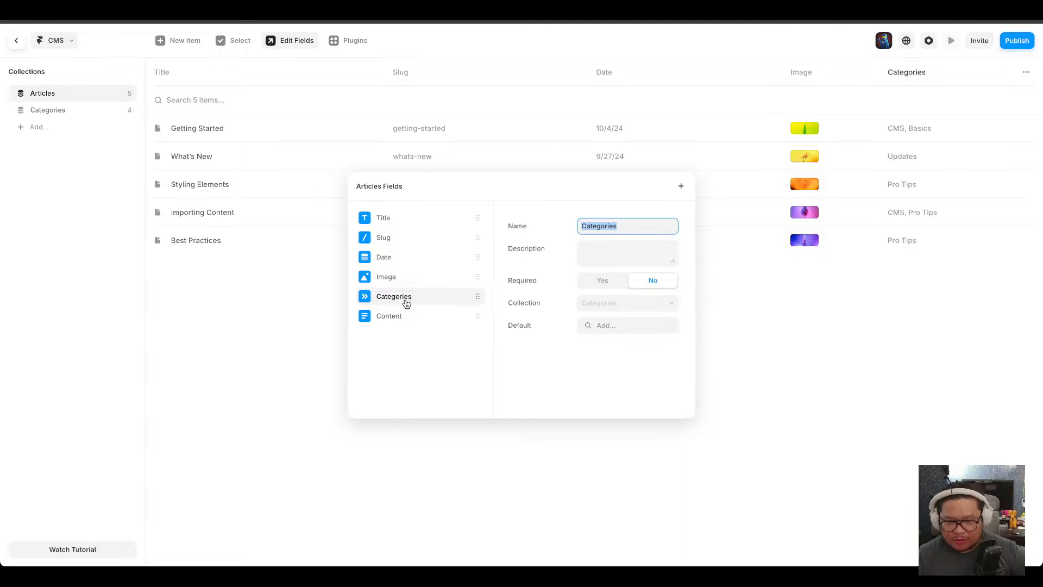
{"action": "left_click", "coordinate": [367, 303]}
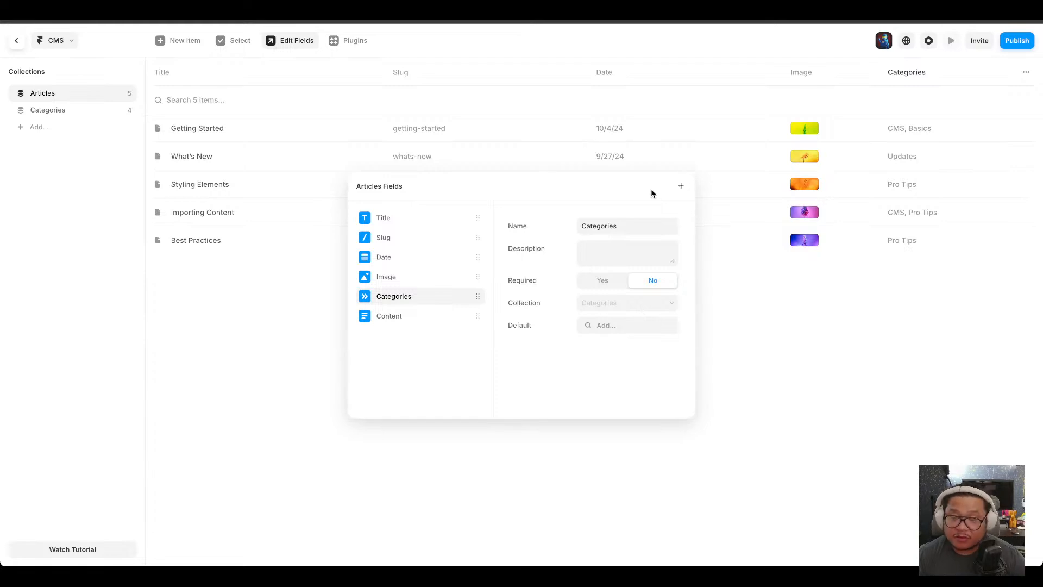
{"action": "left_click", "coordinate": [721, 297]}
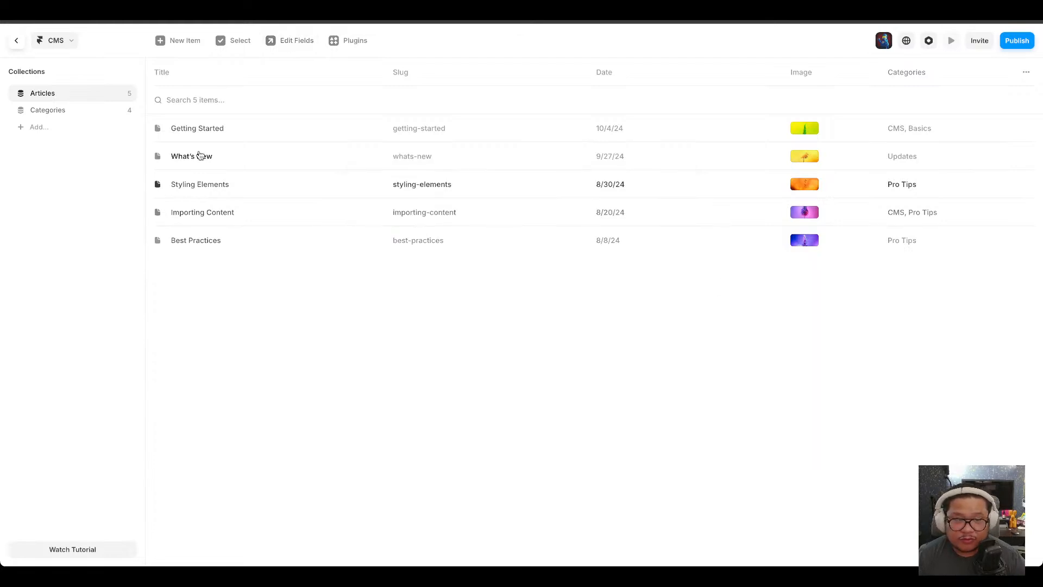
Open the Getting Started article and view the options in its Categories picker.
{"action": "left_click", "coordinate": [216, 127]}
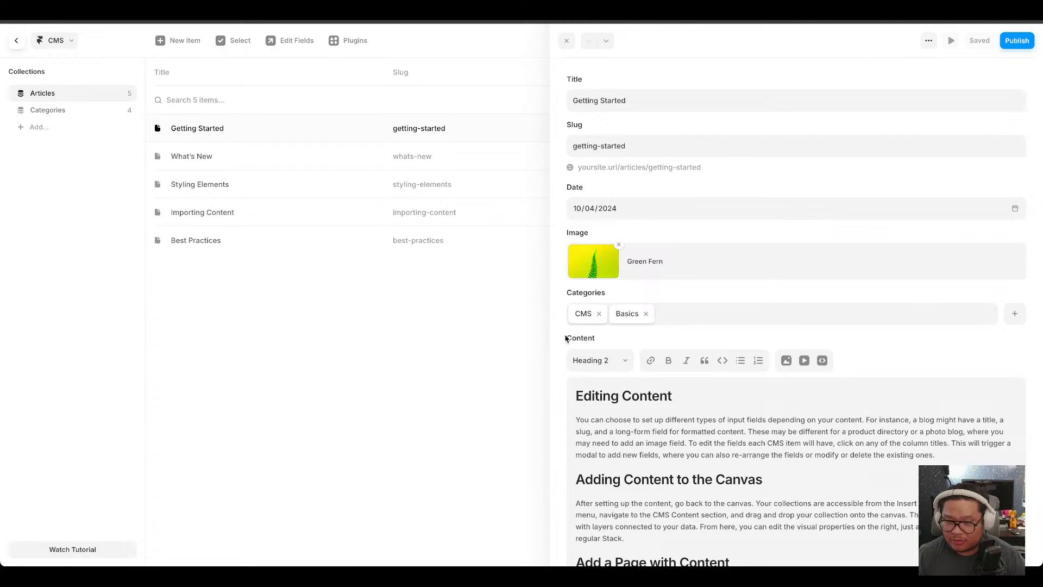
{"action": "left_click", "coordinate": [678, 316]}
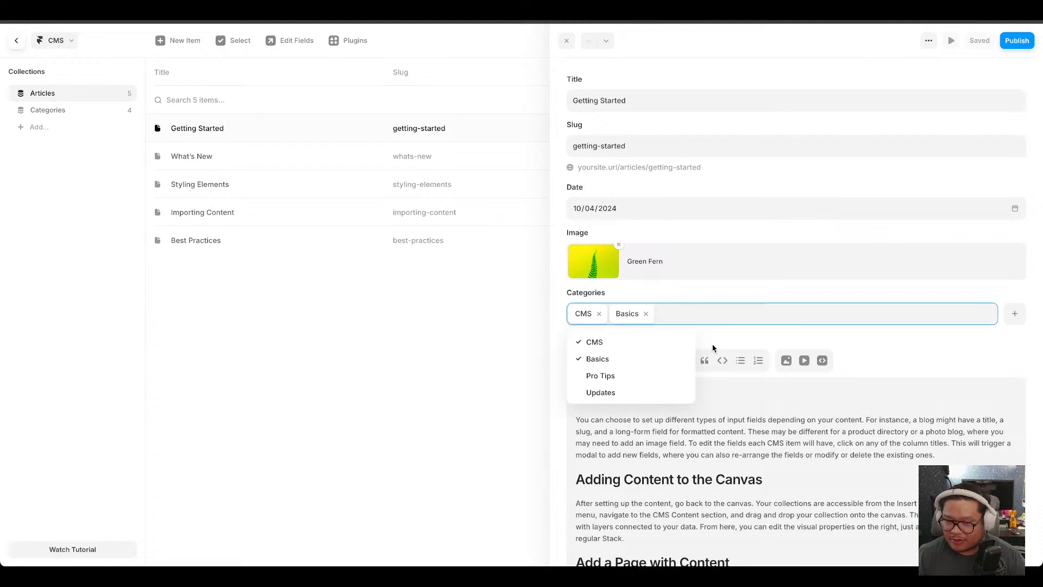
{"action": "key", "text": "Up"}
{"action": "key", "text": "Up"}
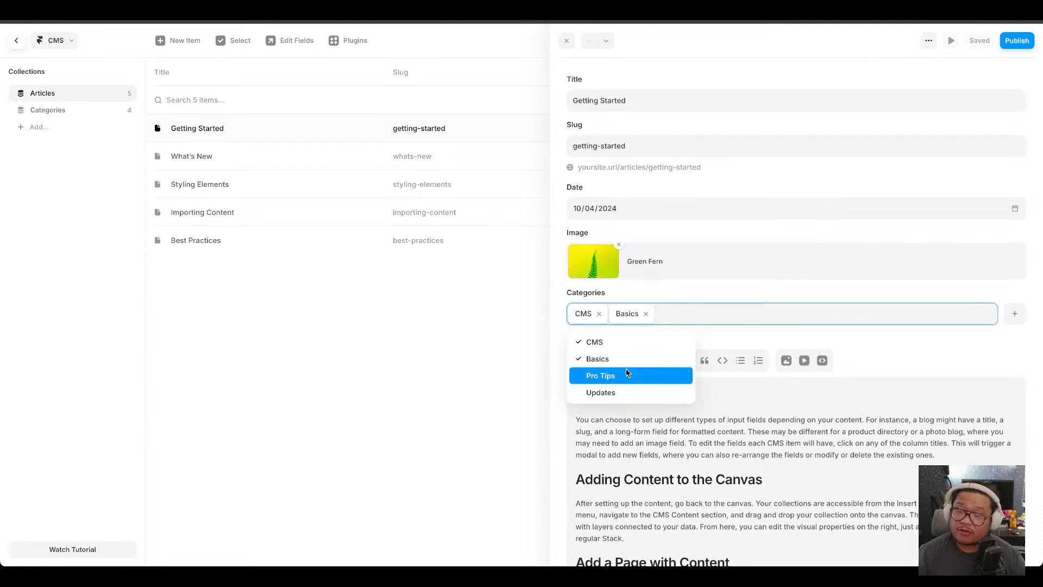
{"action": "left_click", "coordinate": [561, 297]}
Add a new Reference field to the Articles collection that links to the Categories collection.
{"action": "left_click", "coordinate": [126, 94]}
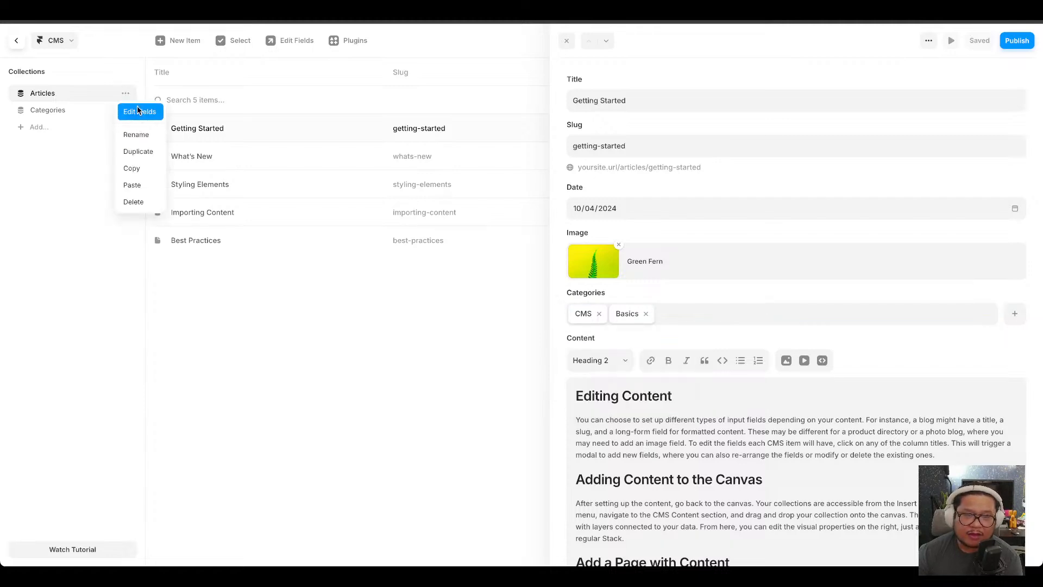
{"action": "left_click", "coordinate": [140, 112]}
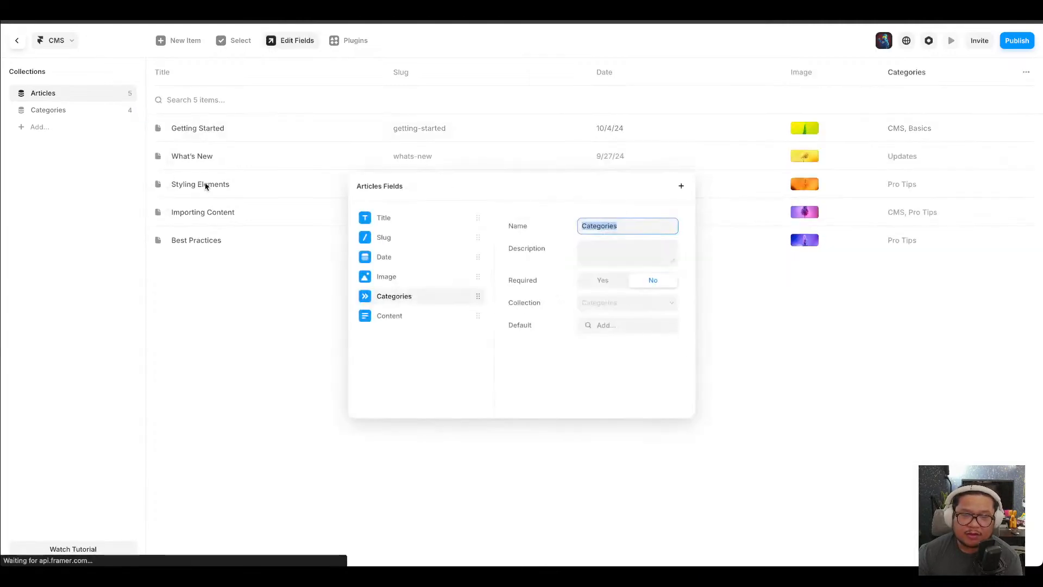
{"action": "left_click", "coordinate": [461, 342]}
{"action": "left_click", "coordinate": [683, 187]}
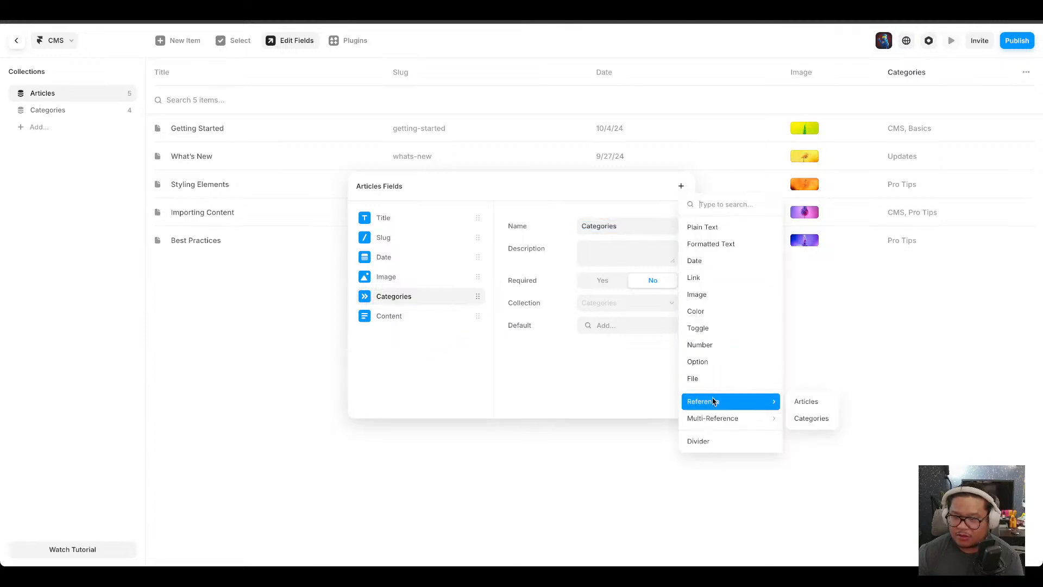
{"action": "mouse_move", "coordinate": [715, 426]}
{"action": "mouse_move", "coordinate": [723, 405]}
{"action": "left_click", "coordinate": [811, 417]}
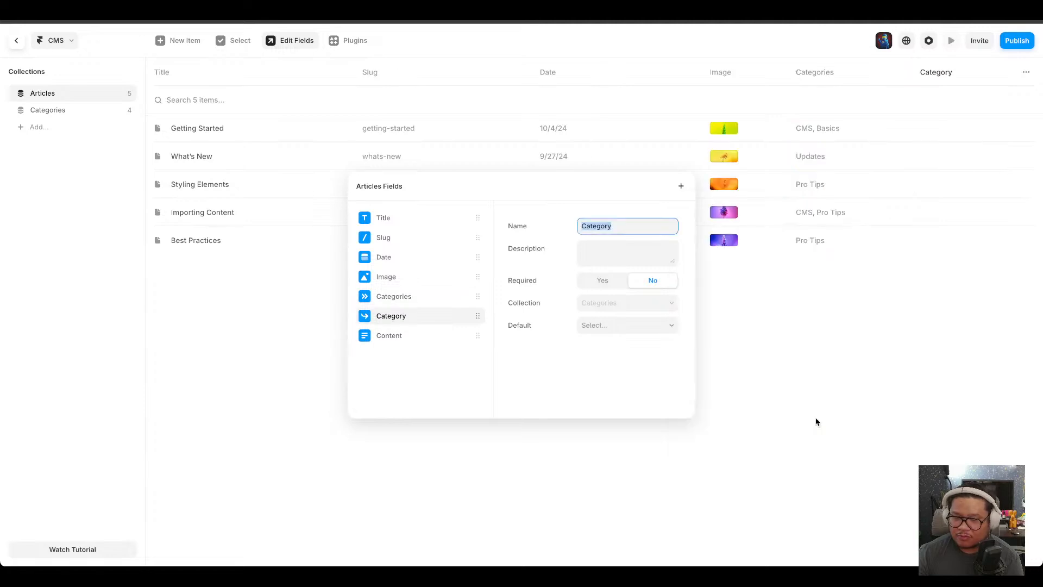
Name the new reference field Single Category and close the fields editor.
{"action": "type", "text": "Single Catego"}
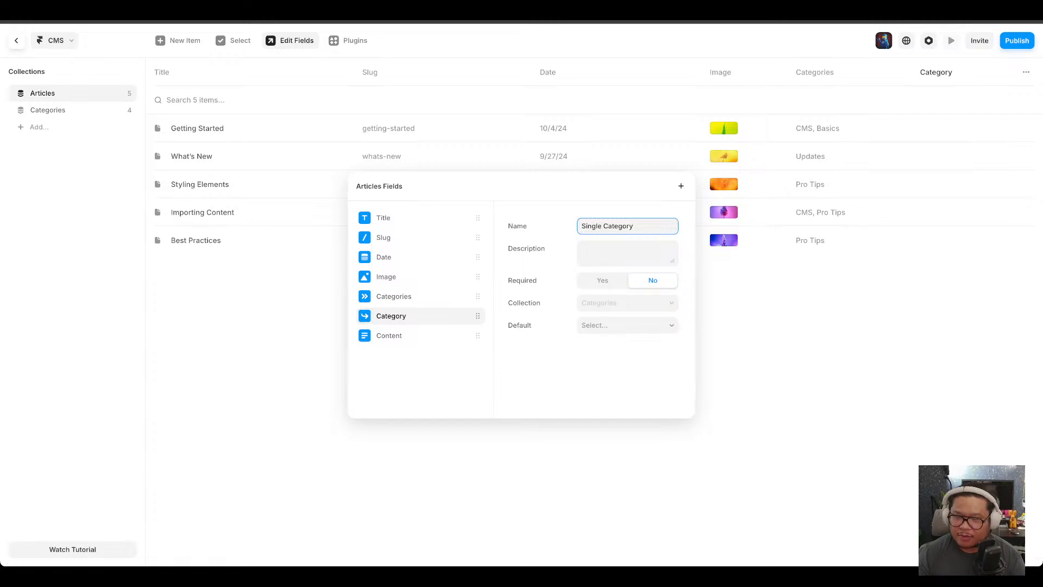
{"action": "left_click", "coordinate": [604, 309]}
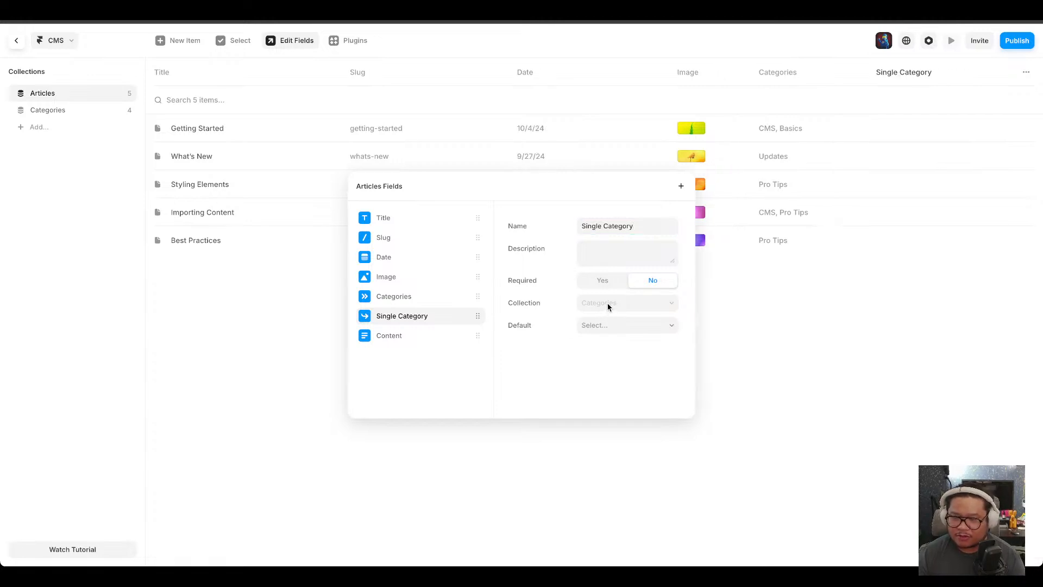
{"action": "left_click", "coordinate": [596, 327]}
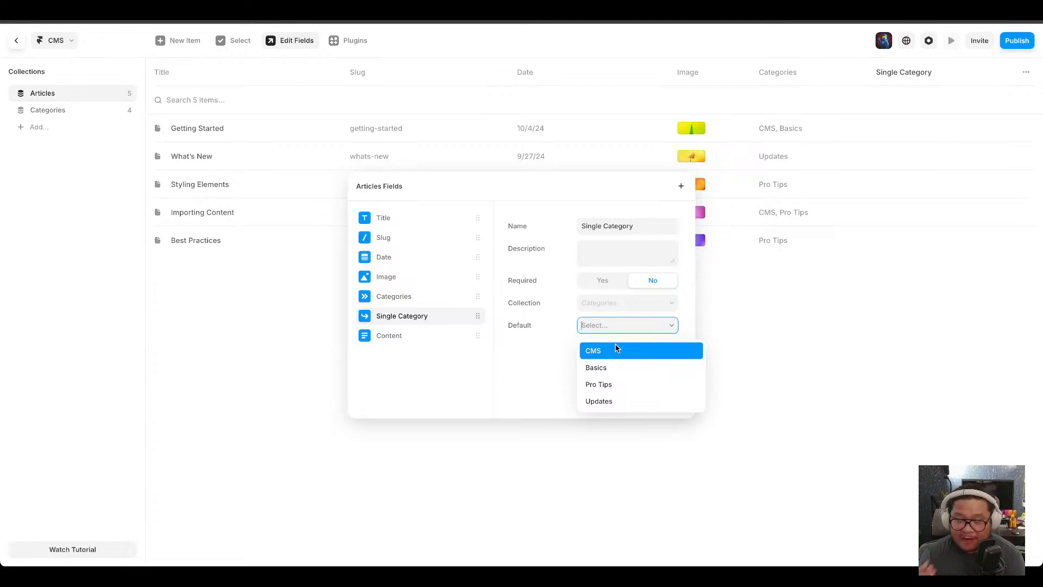
{"action": "left_click", "coordinate": [524, 357]}
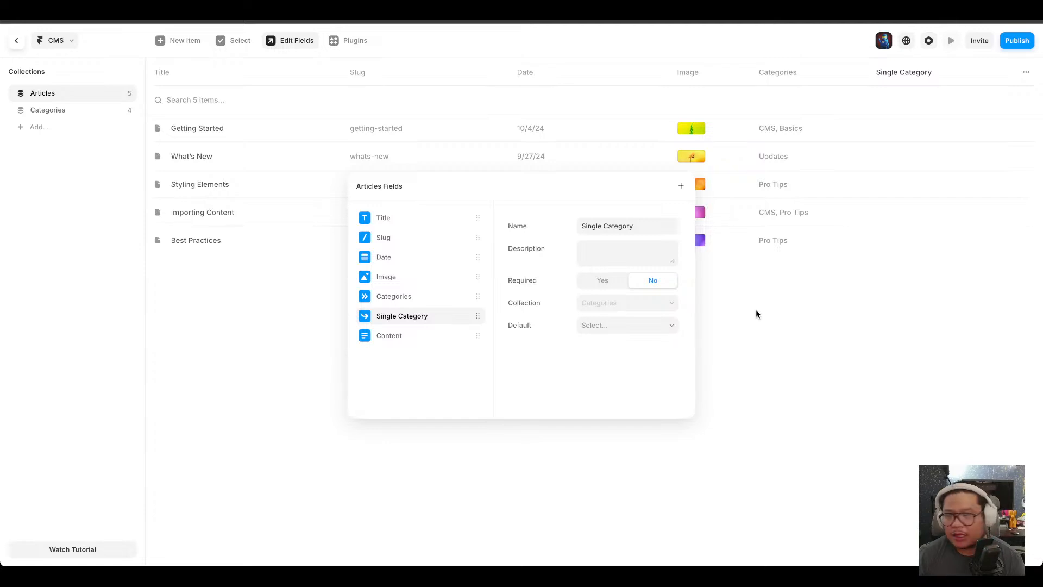
{"action": "left_click", "coordinate": [759, 346]}
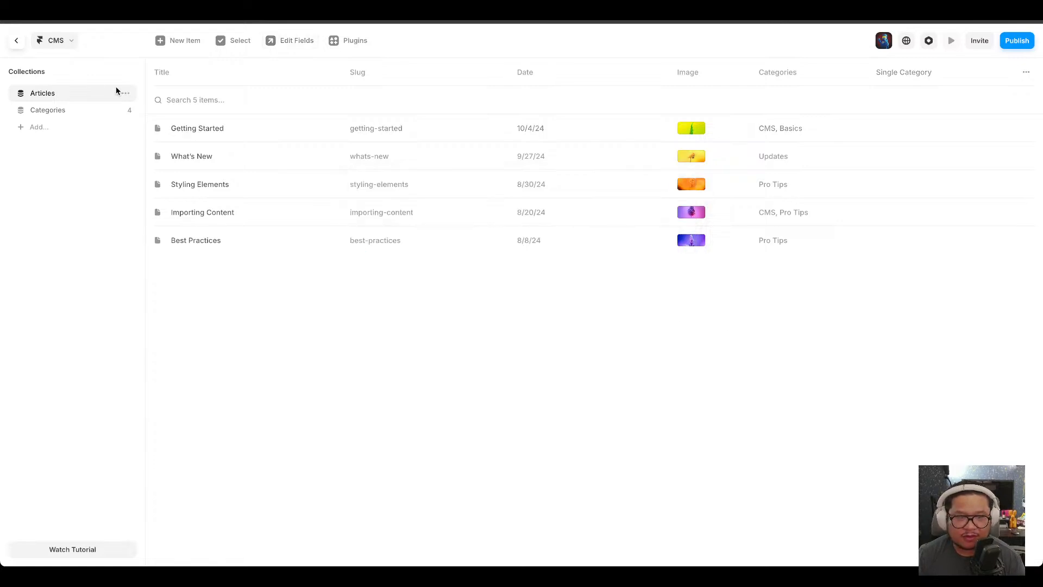
Create a new CMS collection named Authors.
{"action": "left_click", "coordinate": [52, 110]}
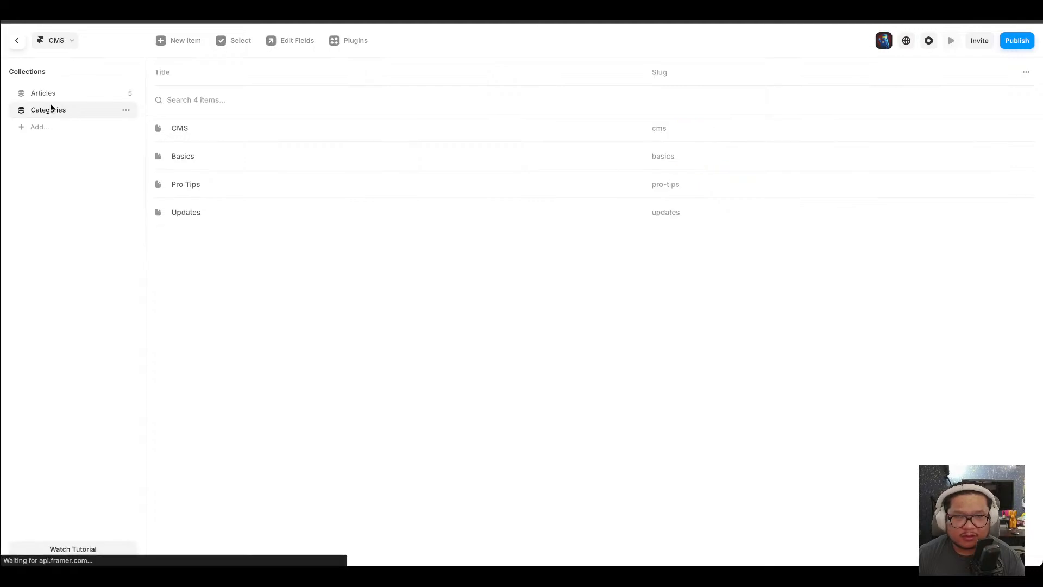
{"action": "left_click", "coordinate": [30, 132]}
{"action": "left_click", "coordinate": [52, 143]}
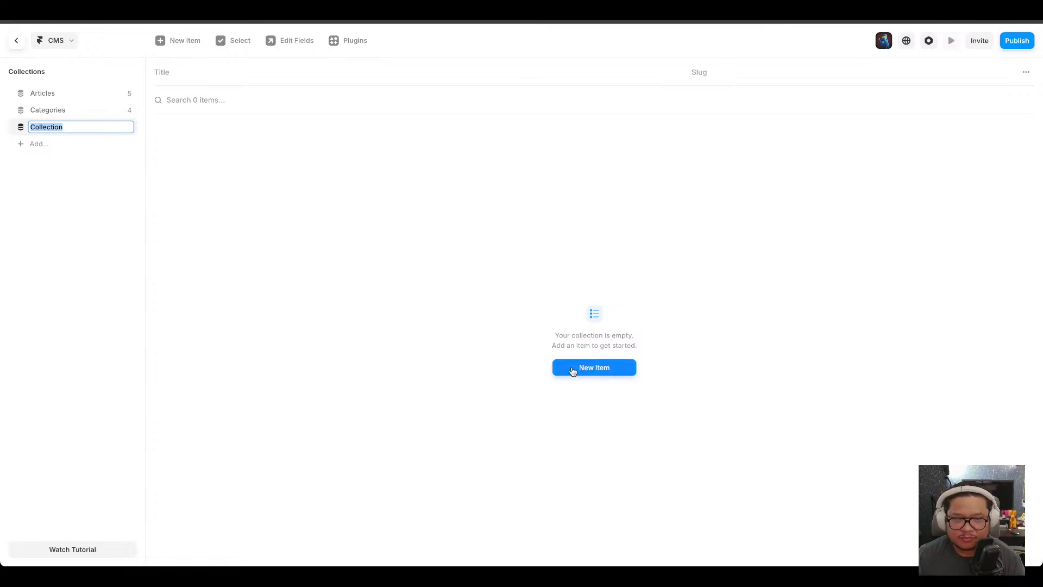
{"action": "type", "text": "Author"}
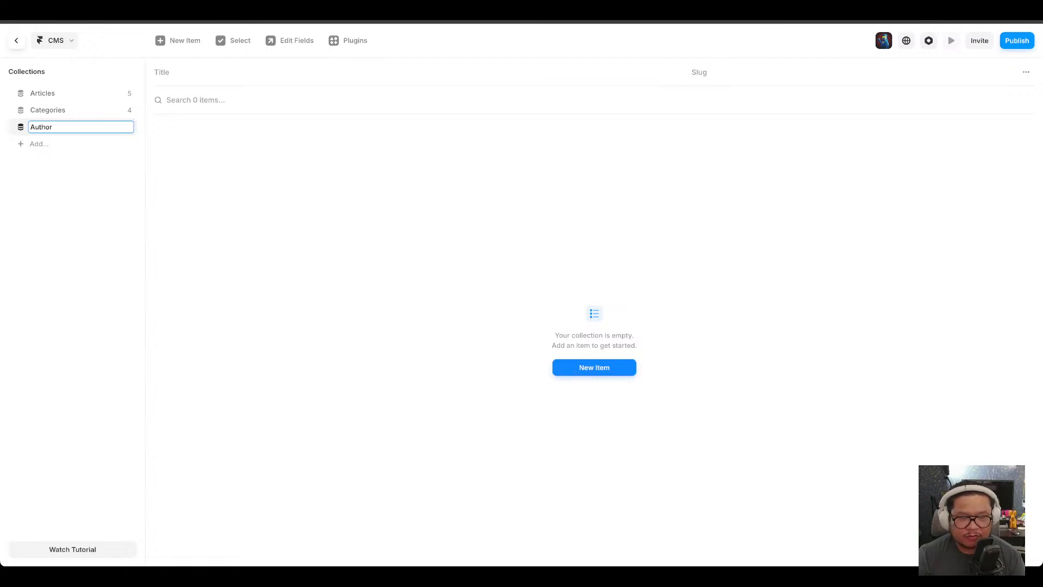
{"action": "type", "text": "s"}
{"action": "key", "text": "Return"}
Add a new item to the Authors collection and enter the author's full name as its title.
{"action": "left_click", "coordinate": [603, 362]}
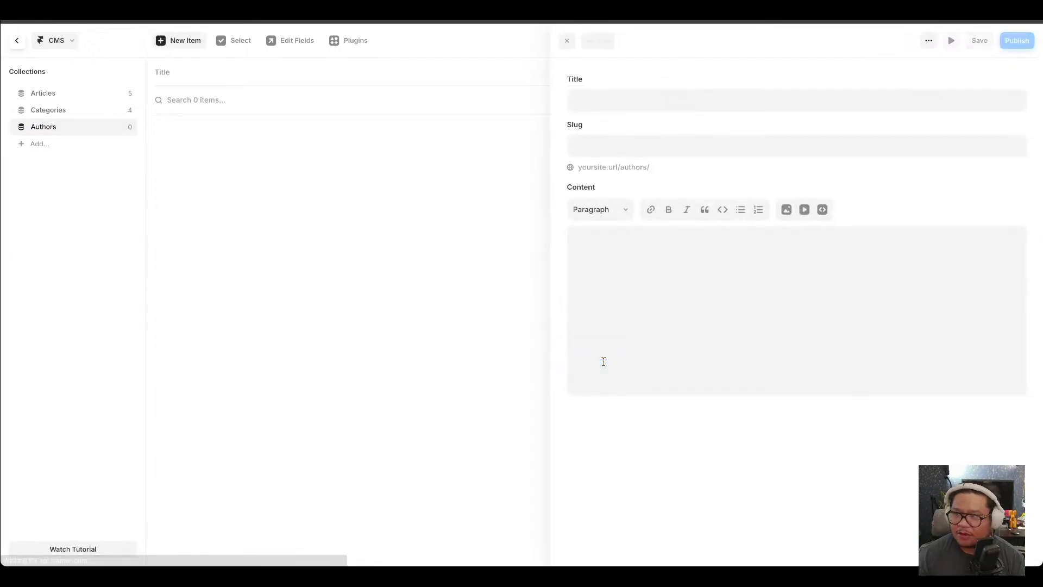
{"action": "left_click", "coordinate": [928, 41]}
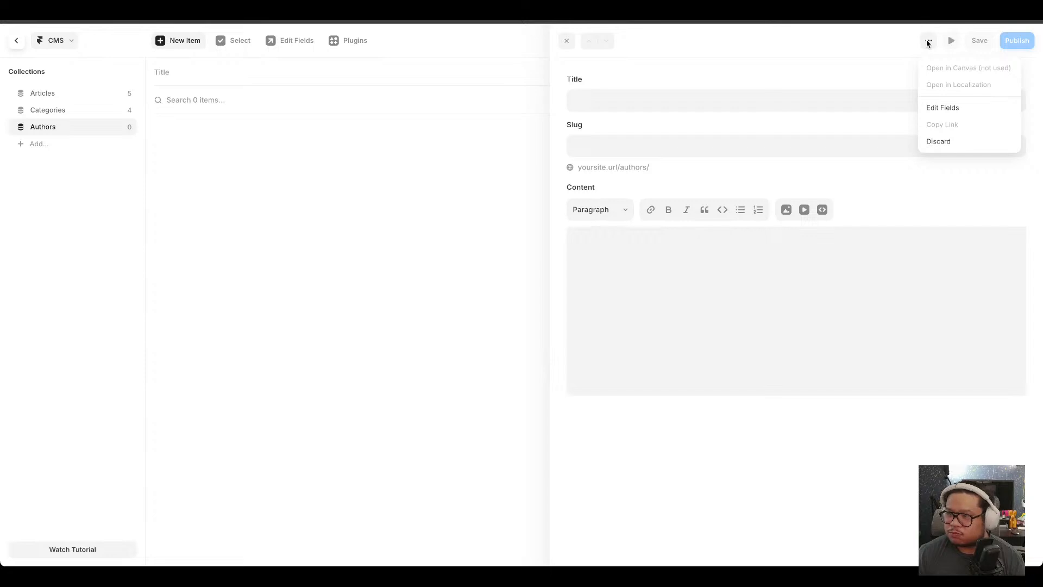
{"action": "left_click", "coordinate": [928, 42]}
{"action": "left_click", "coordinate": [590, 109]}
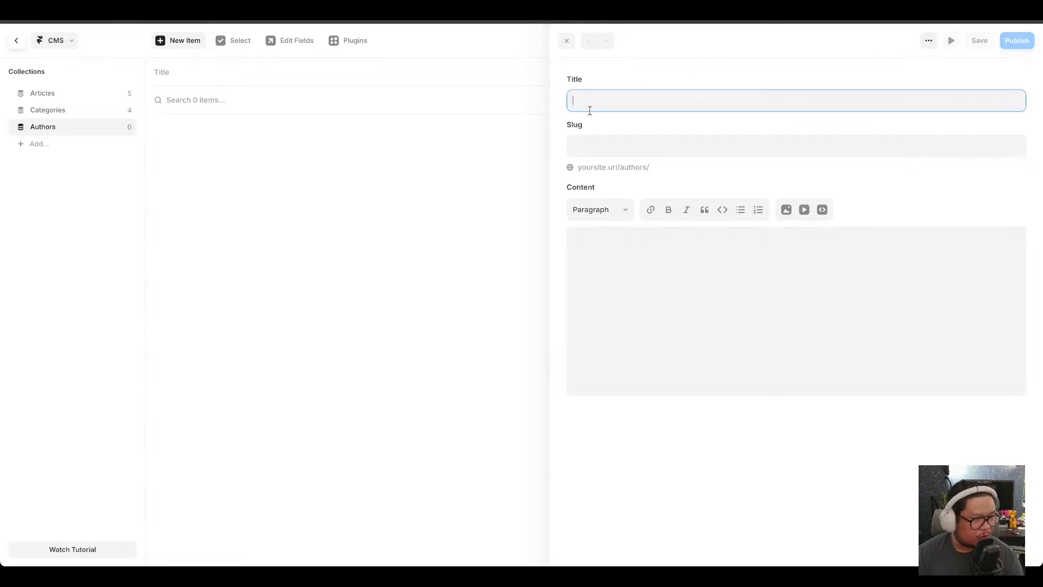
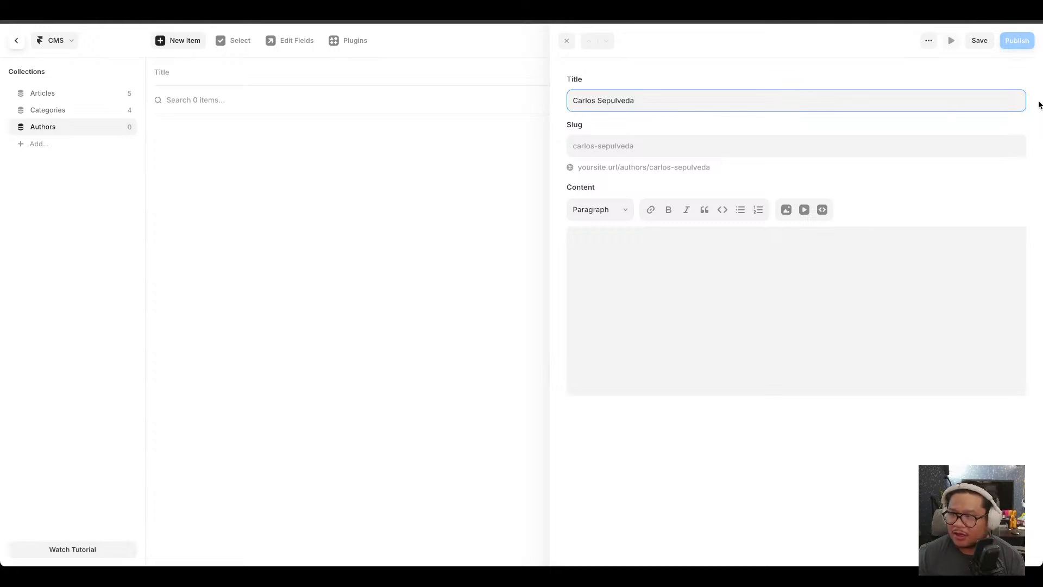
Write "Cool guy. 2022 Speed Build Champion" as the item's content, save it and close the item editor.
{"action": "left_click", "coordinate": [740, 294]}
{"action": "type", "text": "Co"}
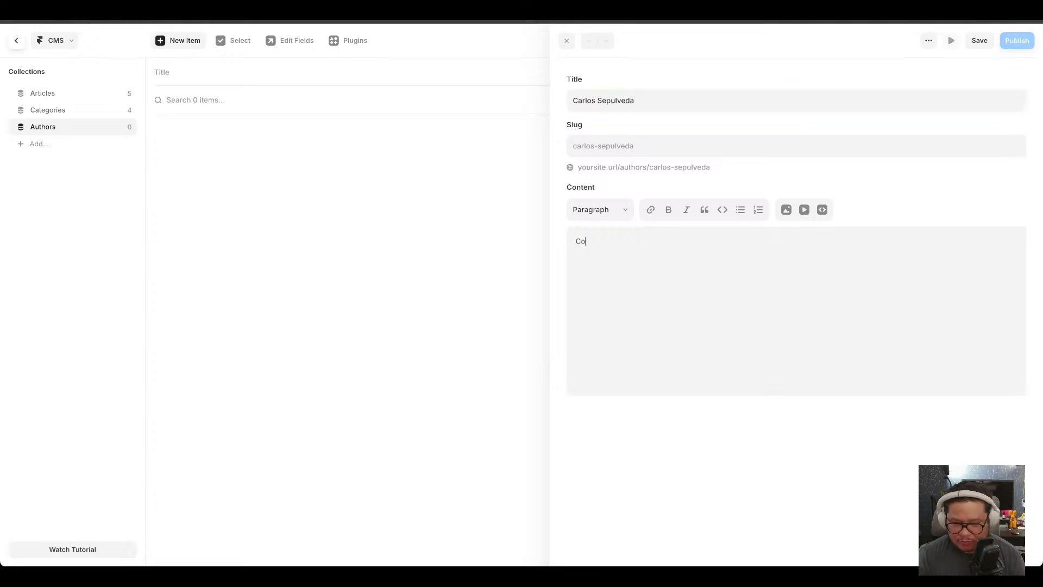
{"action": "type", "text": "ol guy. Spee"}
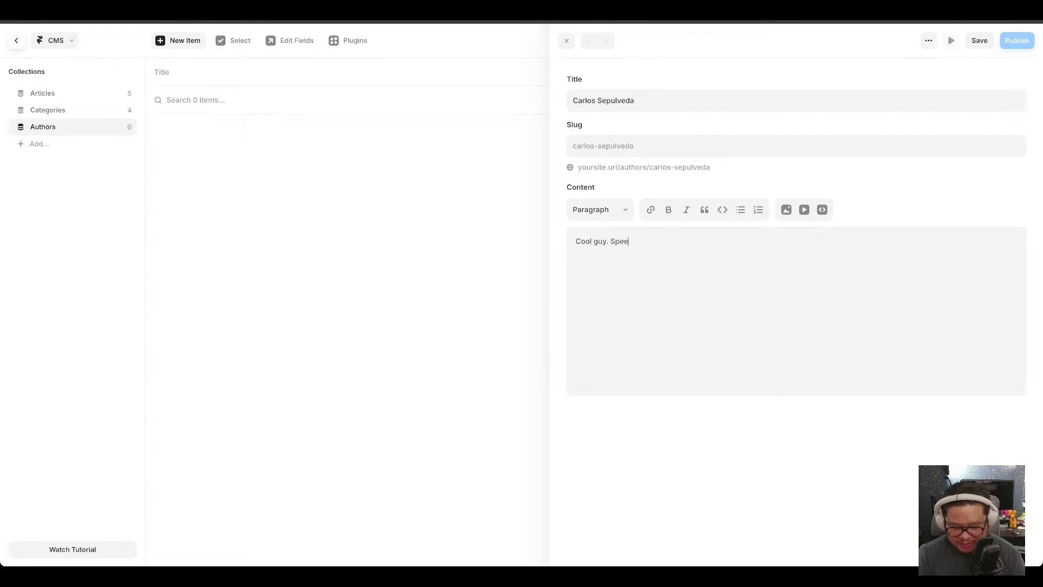
{"action": "type", "text": "d Build Chapmion"}
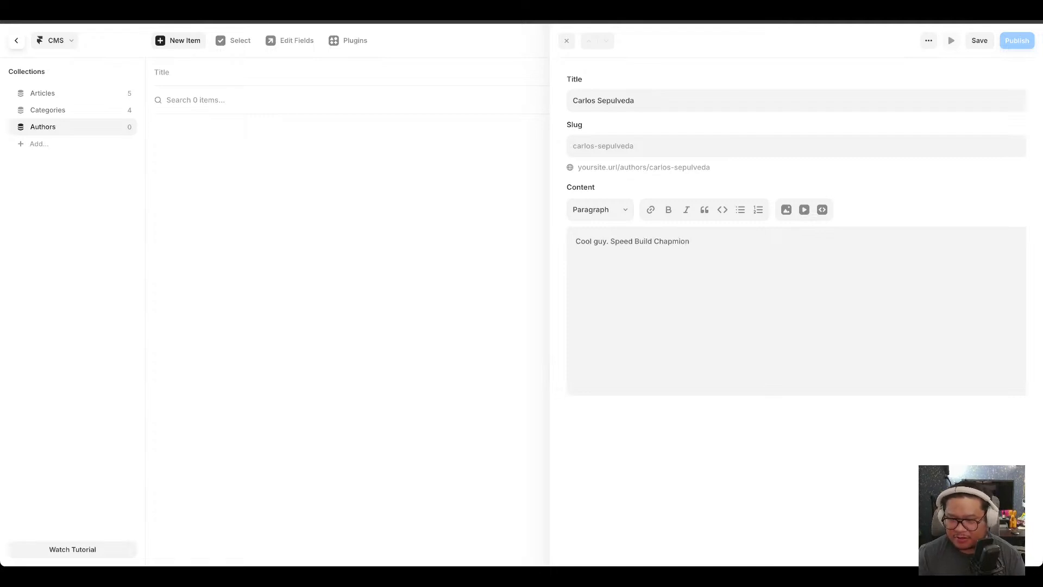
{"action": "key", "text": "alt+shift+Left"}
{"action": "type", "text": "Cha"}
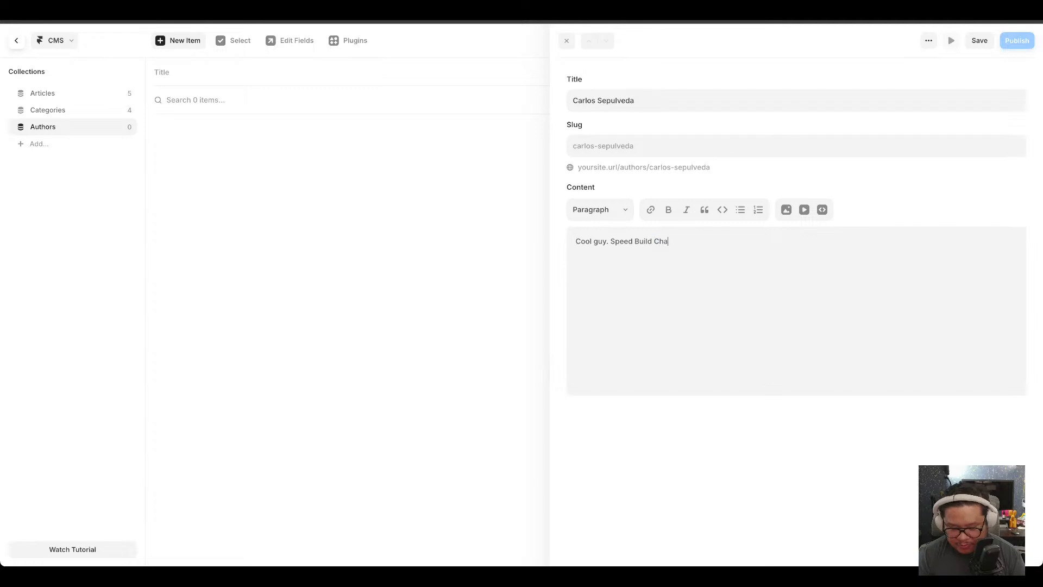
{"action": "type", "text": "mpion2022"}
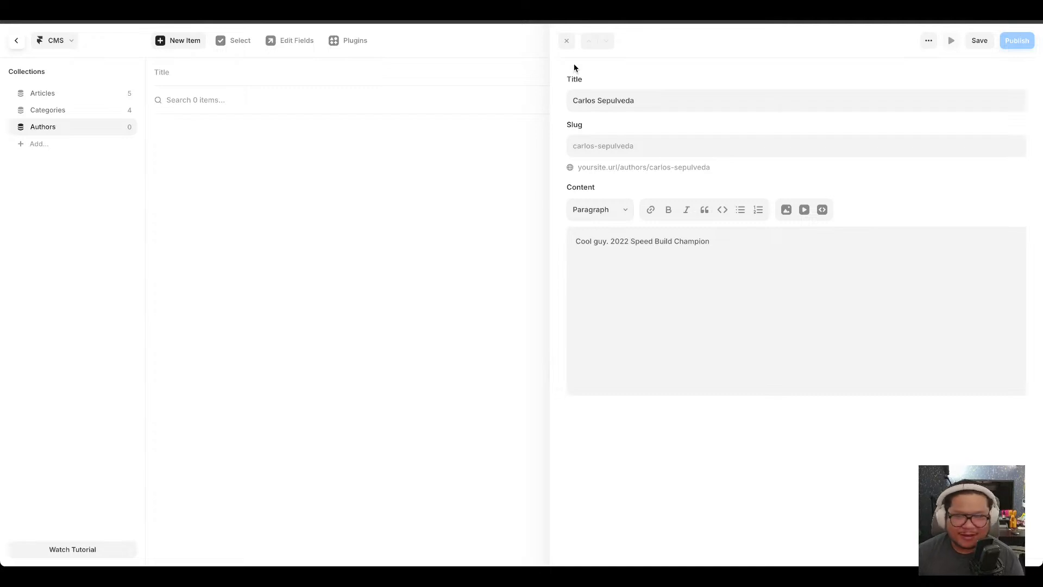
{"action": "left_click", "coordinate": [982, 41]}
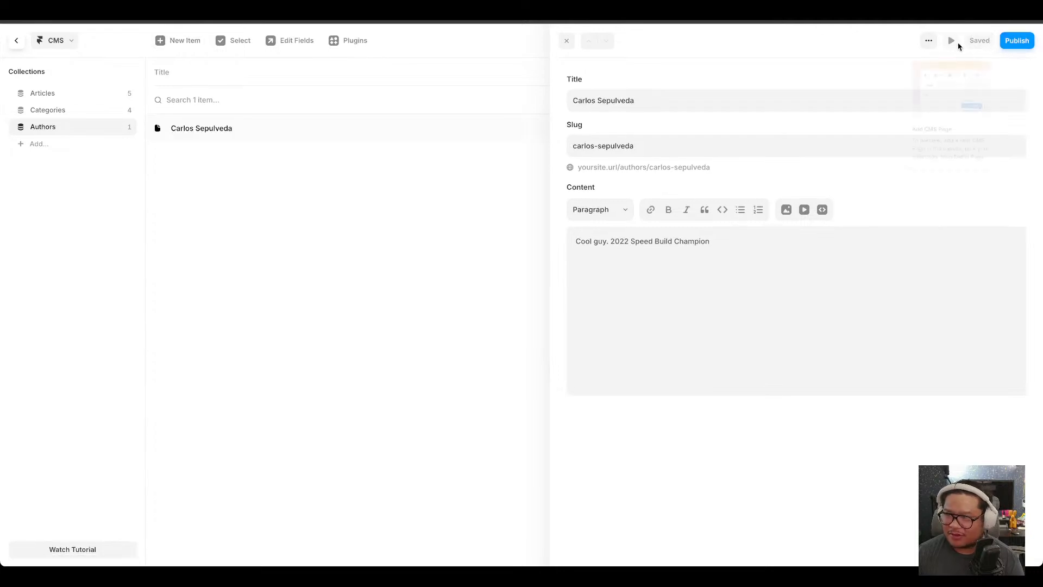
{"action": "mouse_move", "coordinate": [950, 43]}
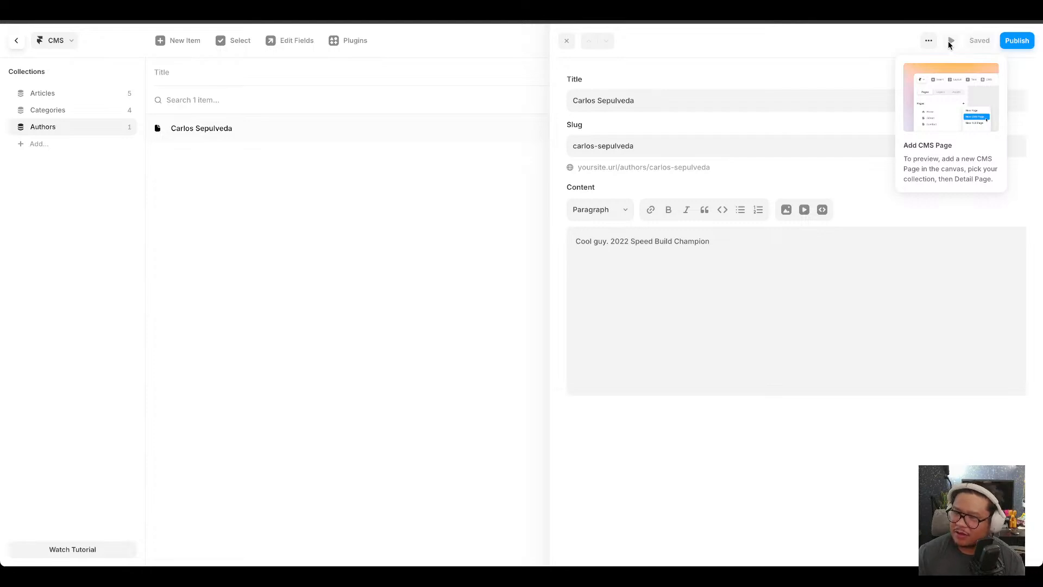
{"action": "left_click", "coordinate": [924, 42]}
{"action": "left_click", "coordinate": [760, 68]}
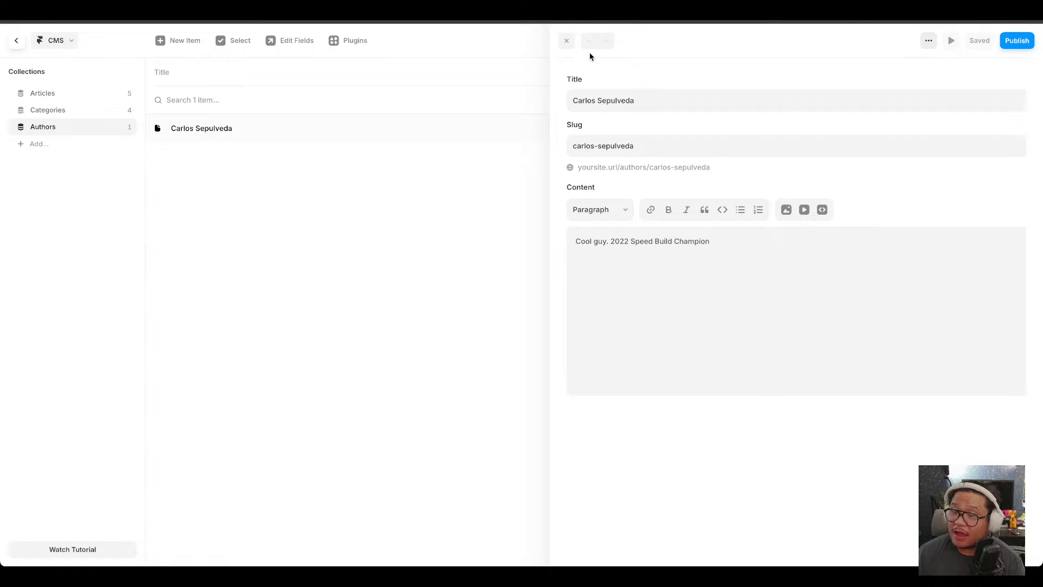
{"action": "left_click", "coordinate": [567, 41]}
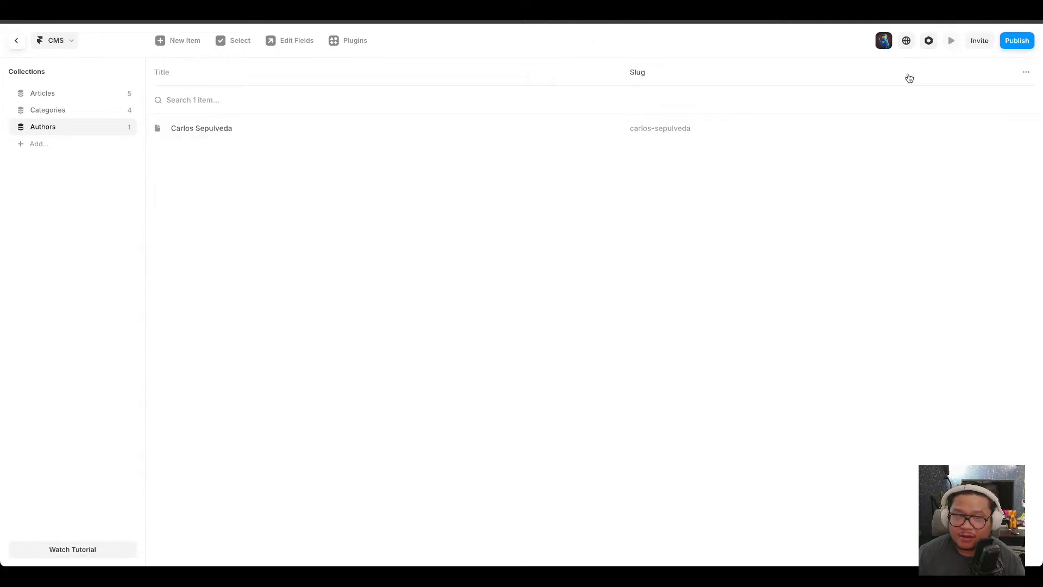
Inspect the Authors collection's fields and the field types available to add.
{"action": "left_click", "coordinate": [1025, 72]}
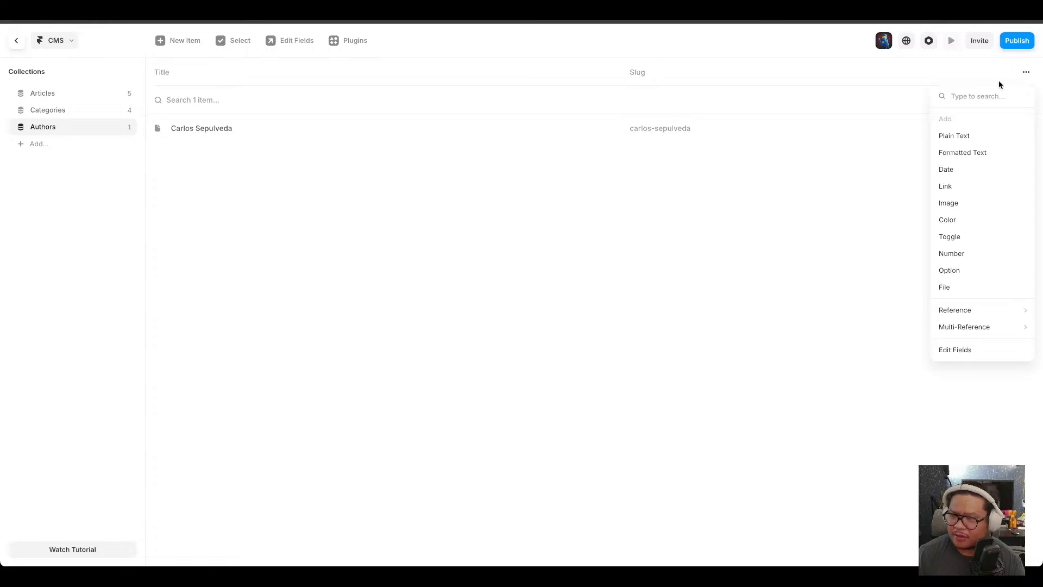
{"action": "left_click", "coordinate": [471, 219]}
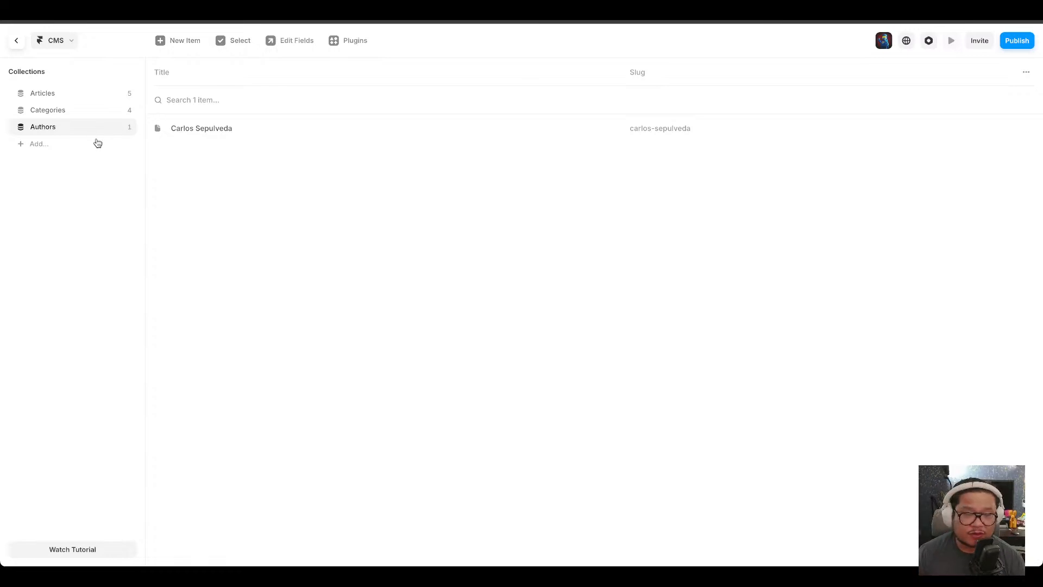
{"action": "left_click", "coordinate": [127, 131]}
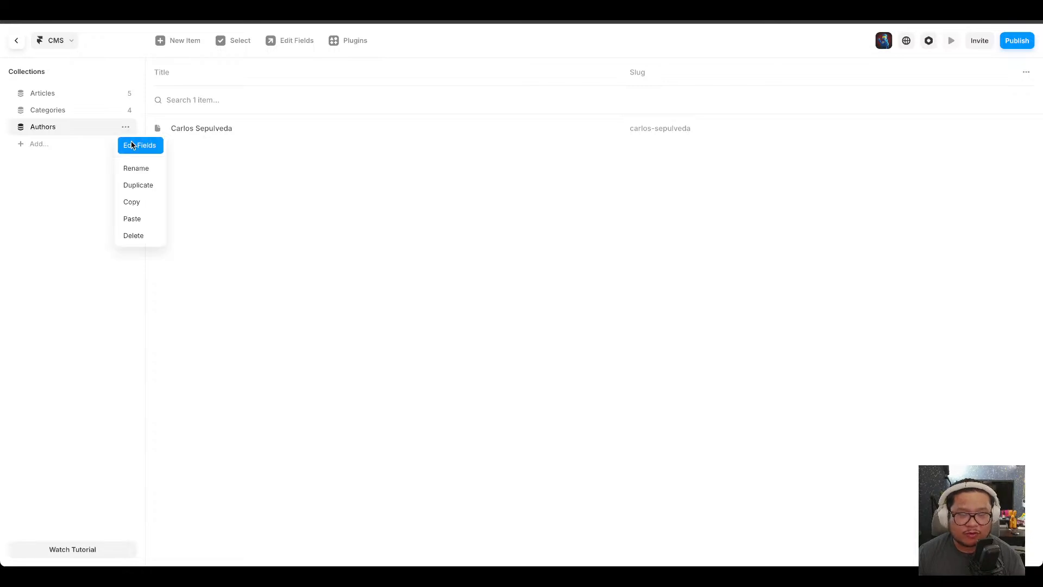
{"action": "left_click", "coordinate": [132, 145]}
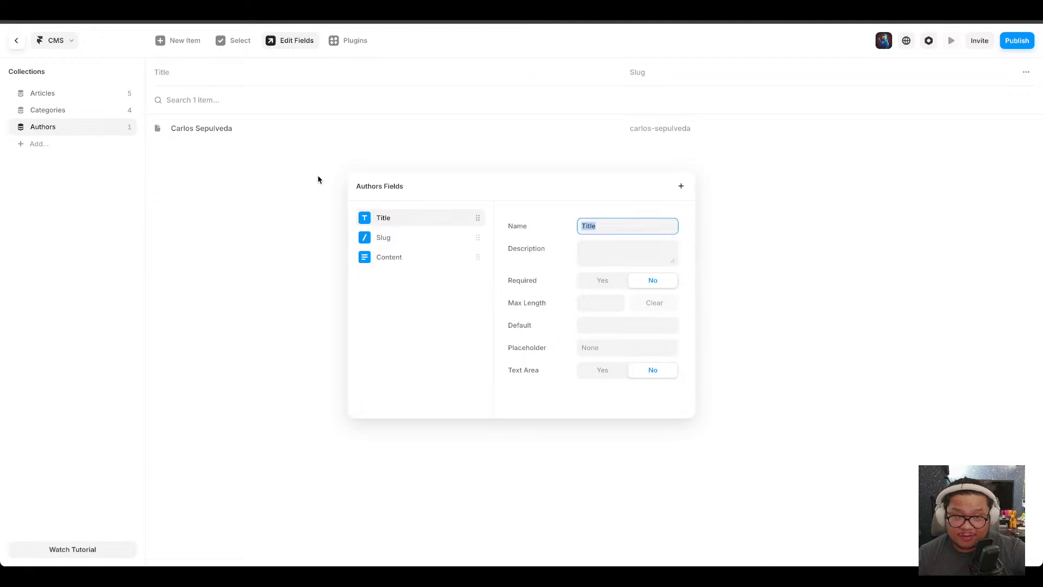
{"action": "left_click", "coordinate": [147, 192]}
{"action": "left_click", "coordinate": [17, 40]}
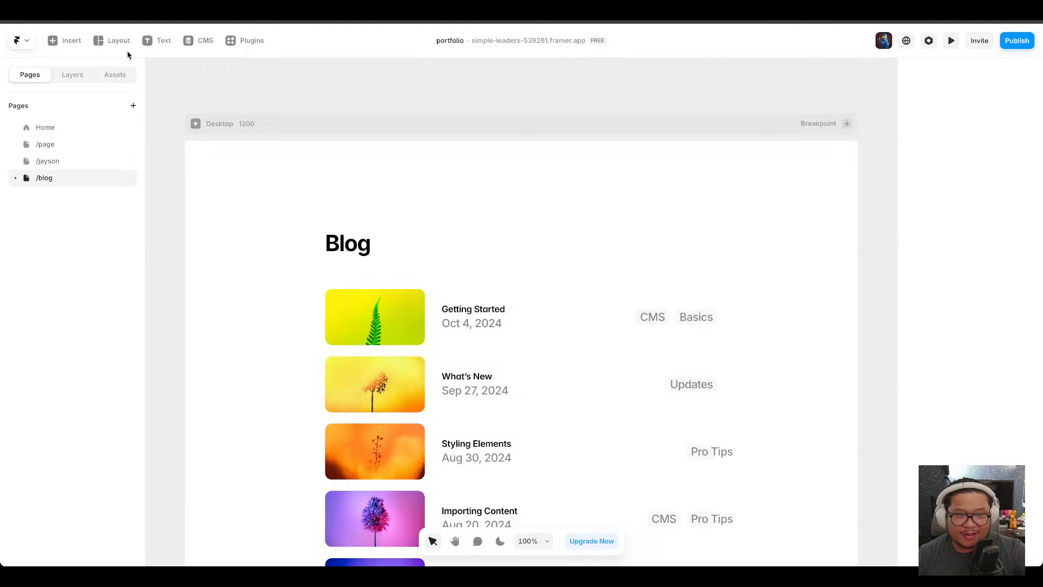
{"action": "left_click", "coordinate": [205, 41]}
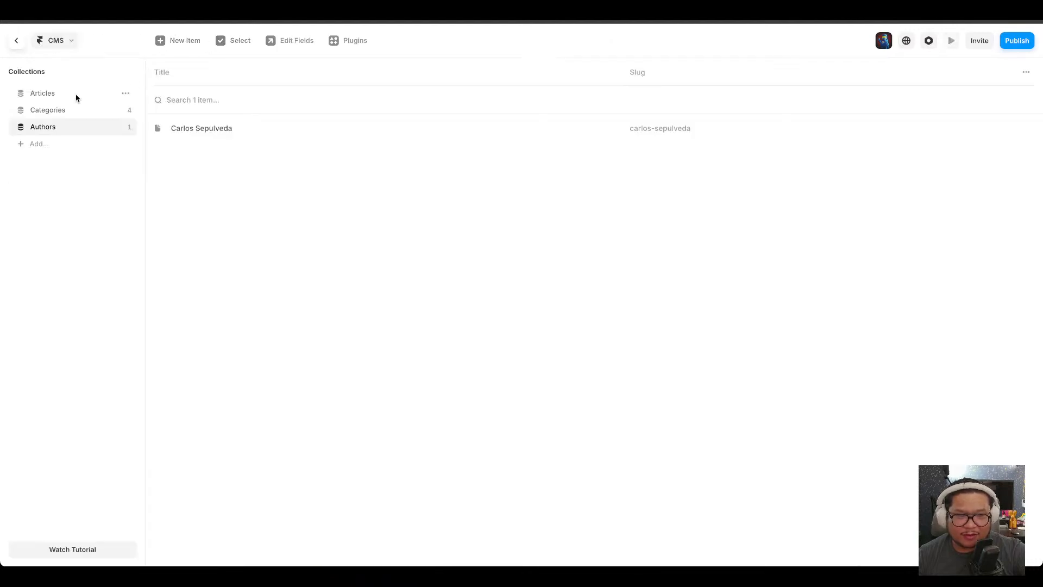
{"action": "left_click", "coordinate": [126, 93]}
{"action": "left_click", "coordinate": [386, 222]}
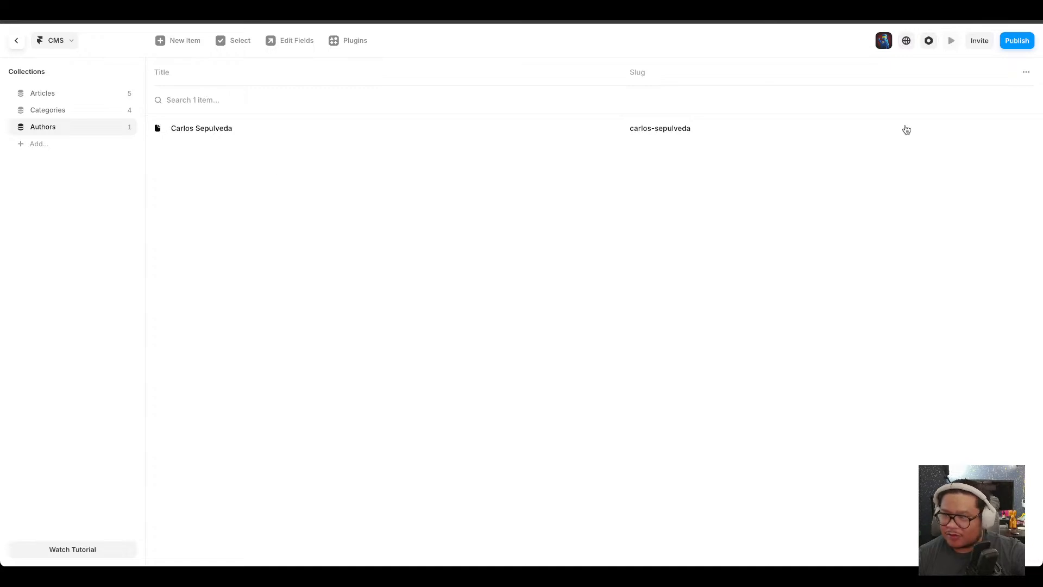
{"action": "left_click", "coordinate": [1026, 73]}
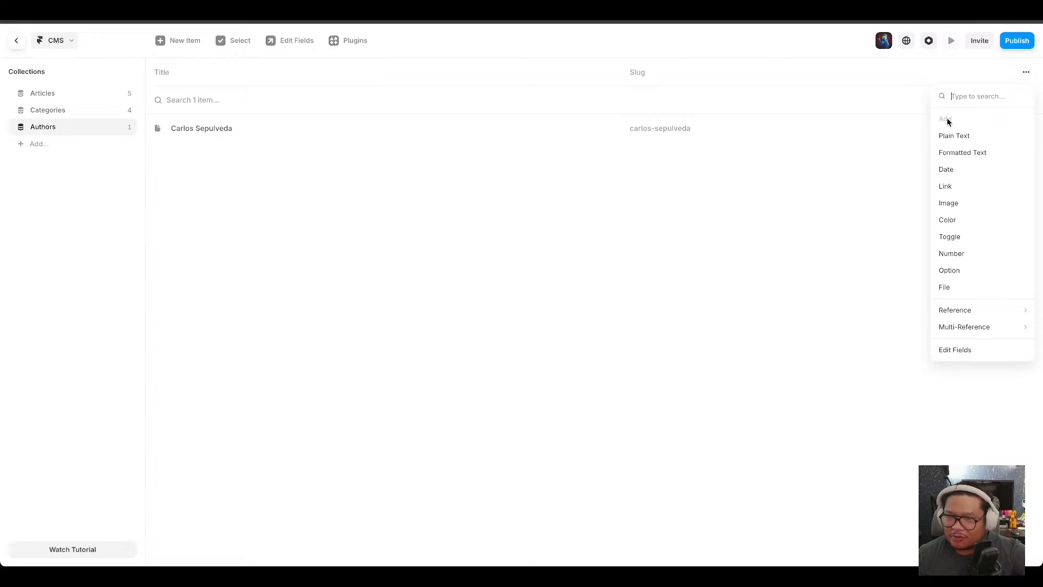
{"action": "left_click", "coordinate": [233, 66]}
Add a second author item with the author's full name as its title and save it.
{"action": "left_click", "coordinate": [190, 49]}
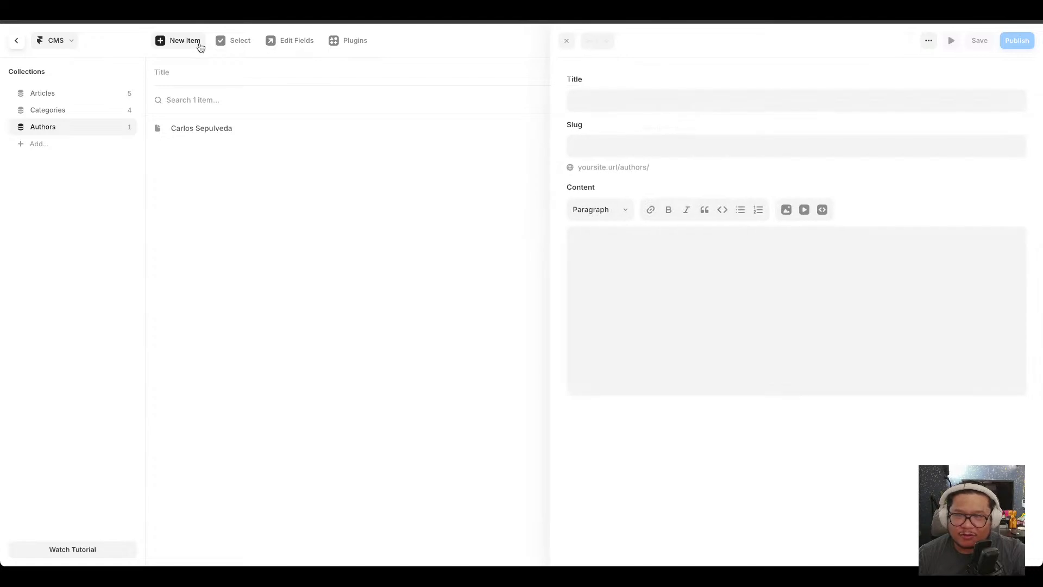
{"action": "left_click", "coordinate": [616, 104]}
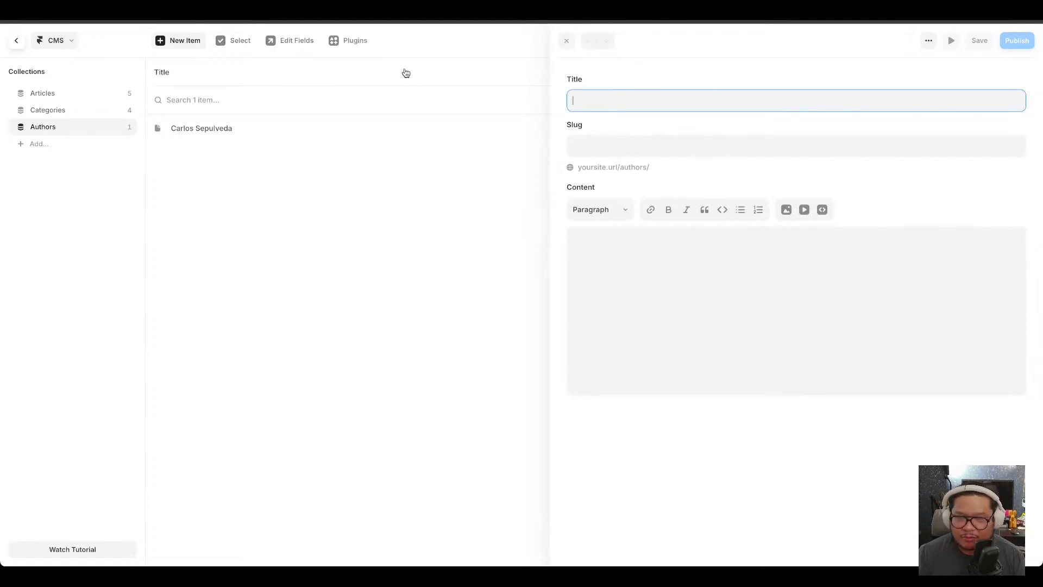
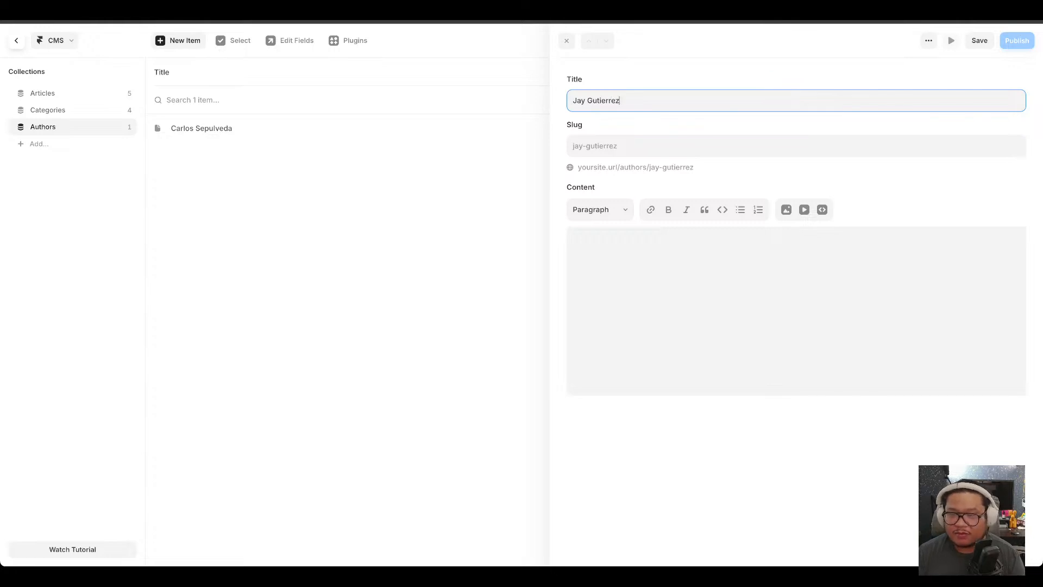
{"action": "left_click", "coordinate": [980, 43]}
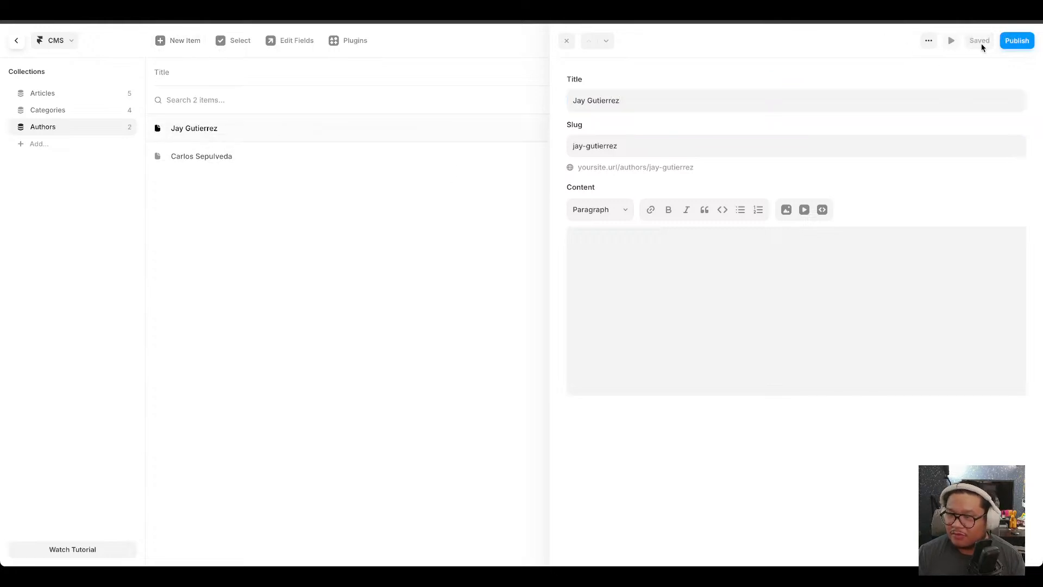
Add a third author item with the author's name as its title, save it and close the item editor.
{"action": "left_click", "coordinate": [173, 41]}
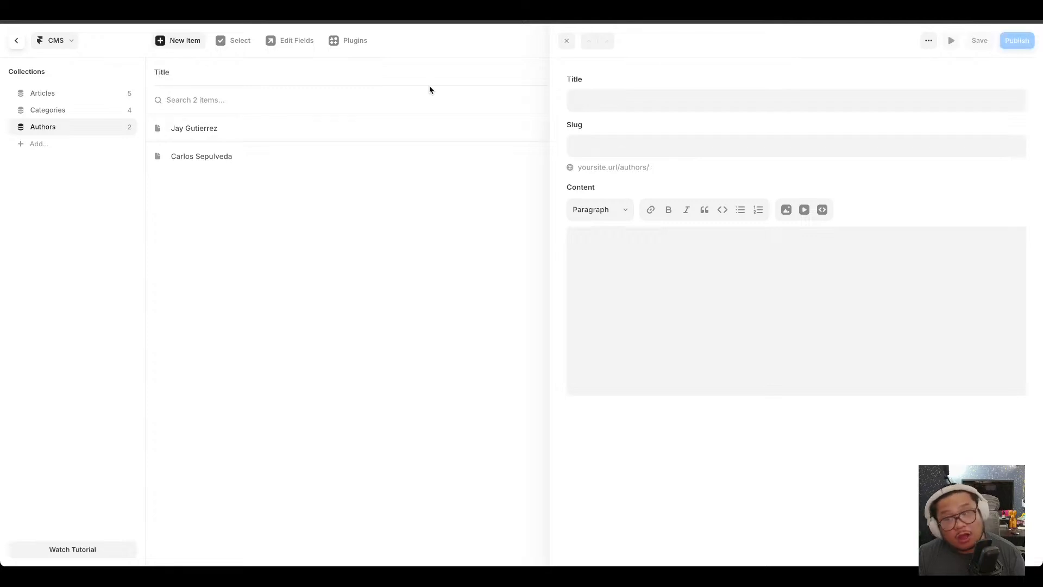
{"action": "left_click", "coordinate": [623, 99]}
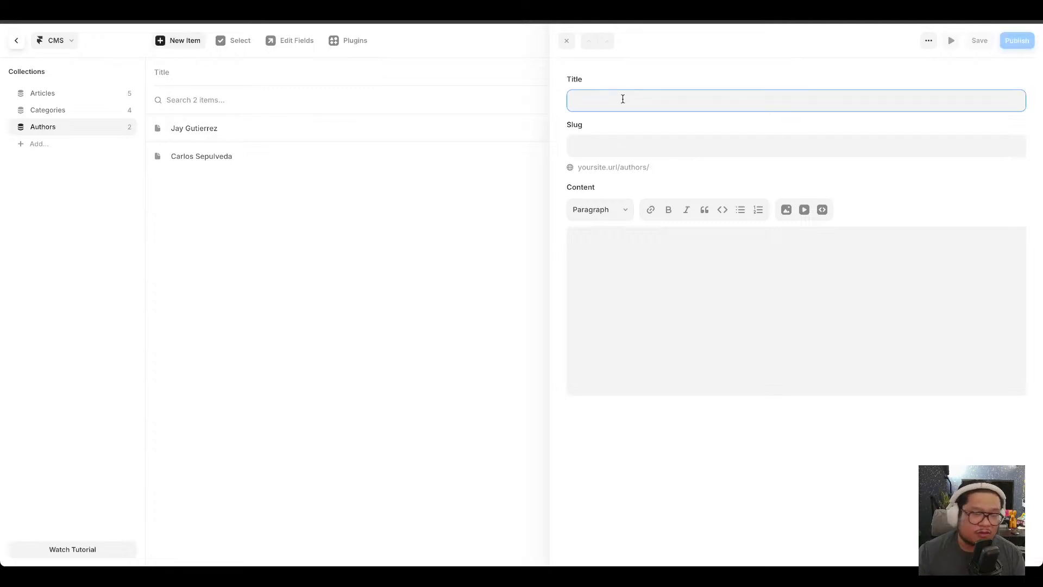
{"action": "type", "text": "N"}
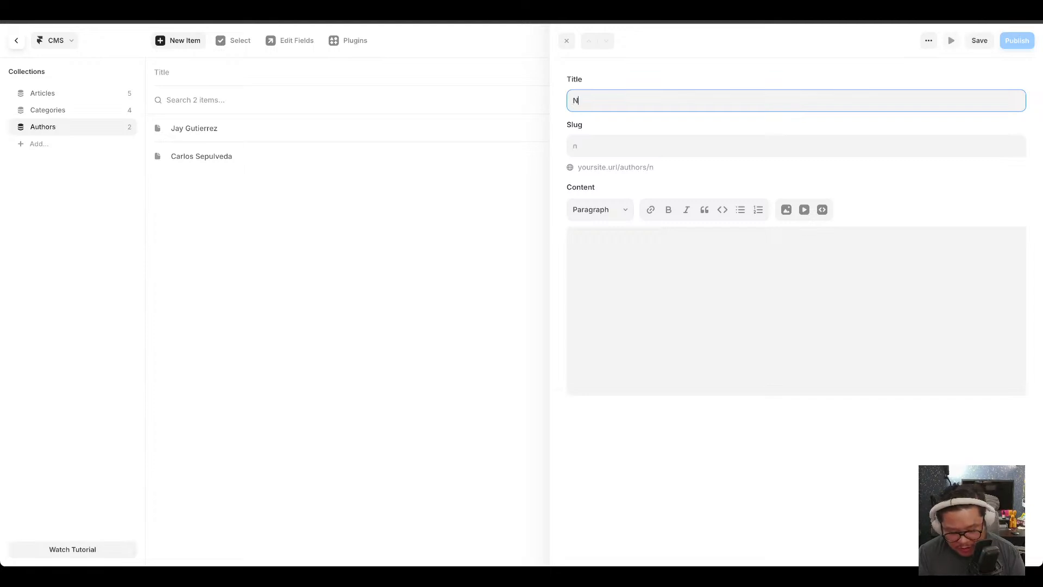
{"action": "type", "text": "iqi M"}
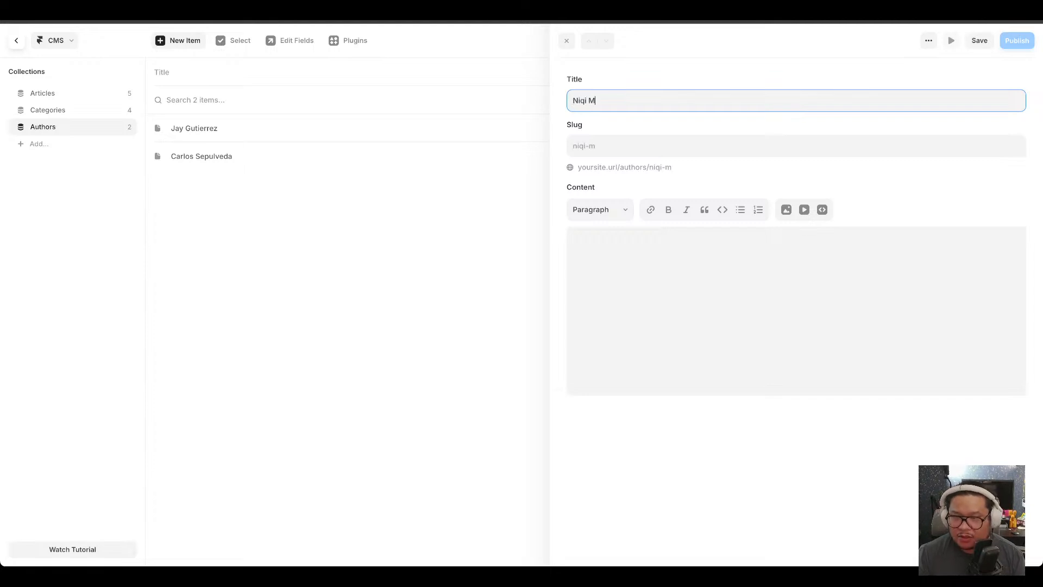
{"action": "left_click", "coordinate": [978, 41]}
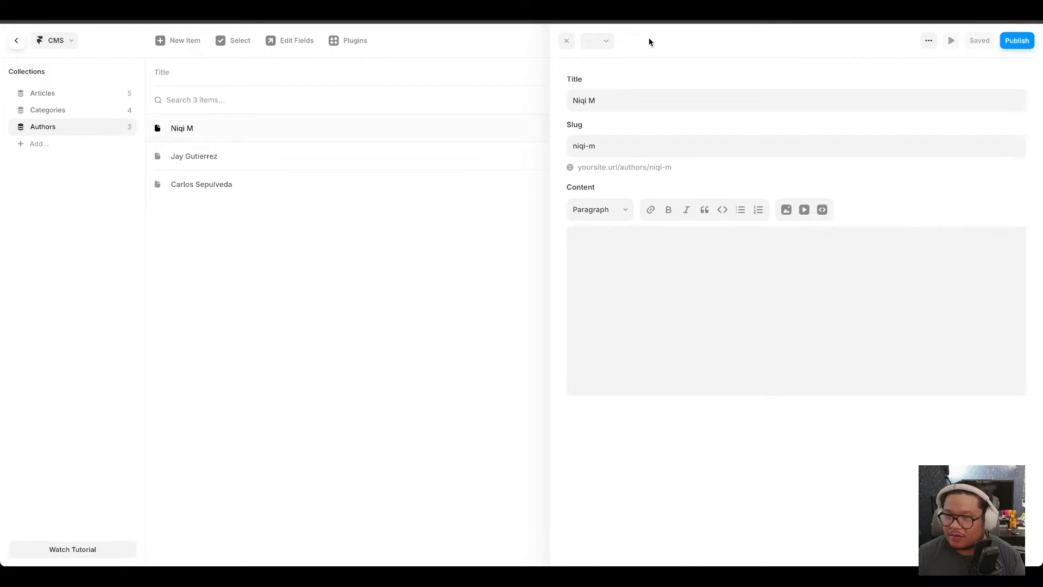
{"action": "left_click", "coordinate": [567, 41]}
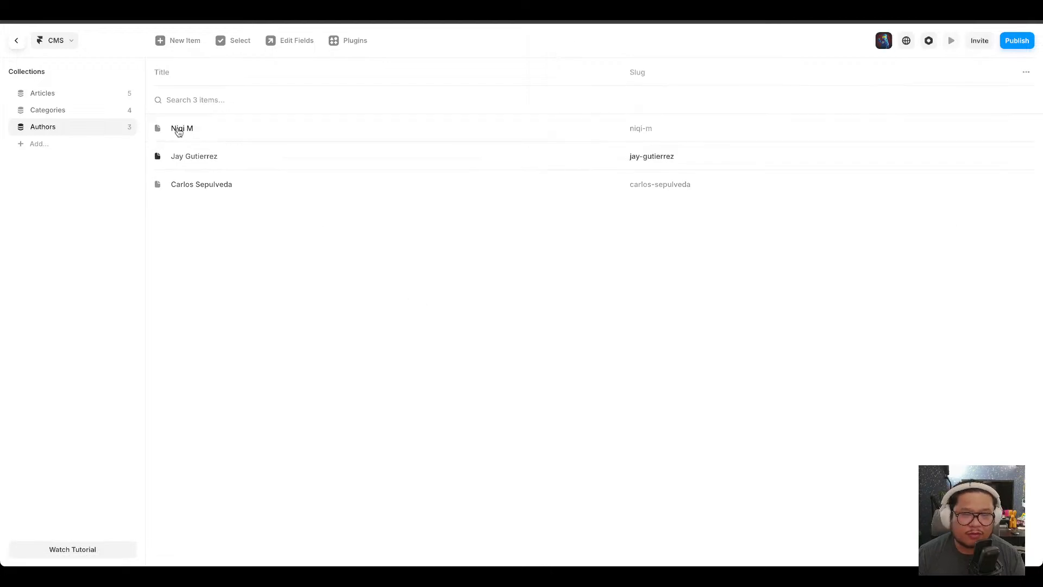
Open the Articles collection's field editor and inspect its fields, including the Content field.
{"action": "left_click", "coordinate": [47, 95]}
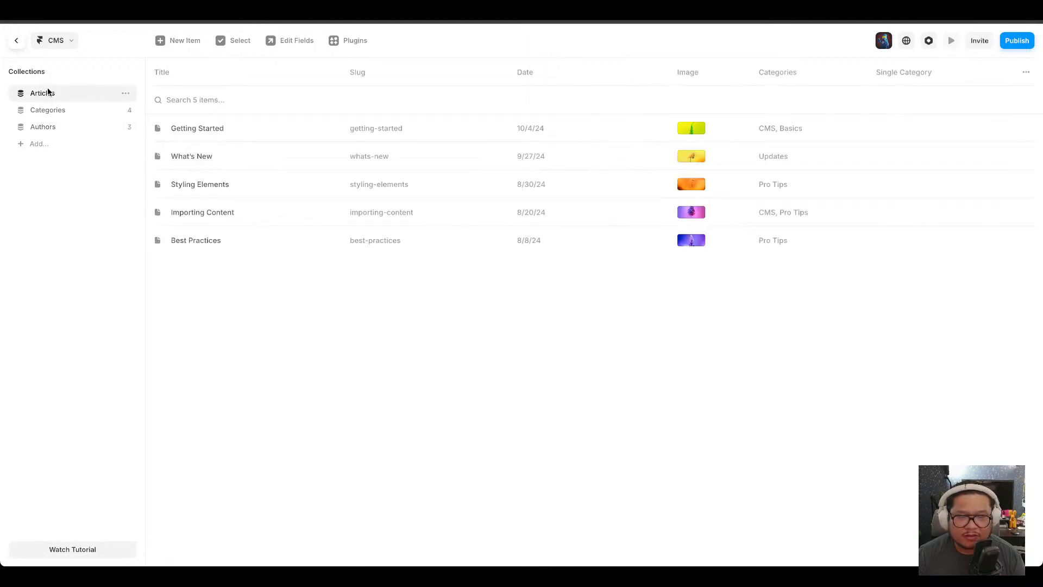
{"action": "left_click", "coordinate": [127, 94]}
{"action": "left_click", "coordinate": [139, 111]}
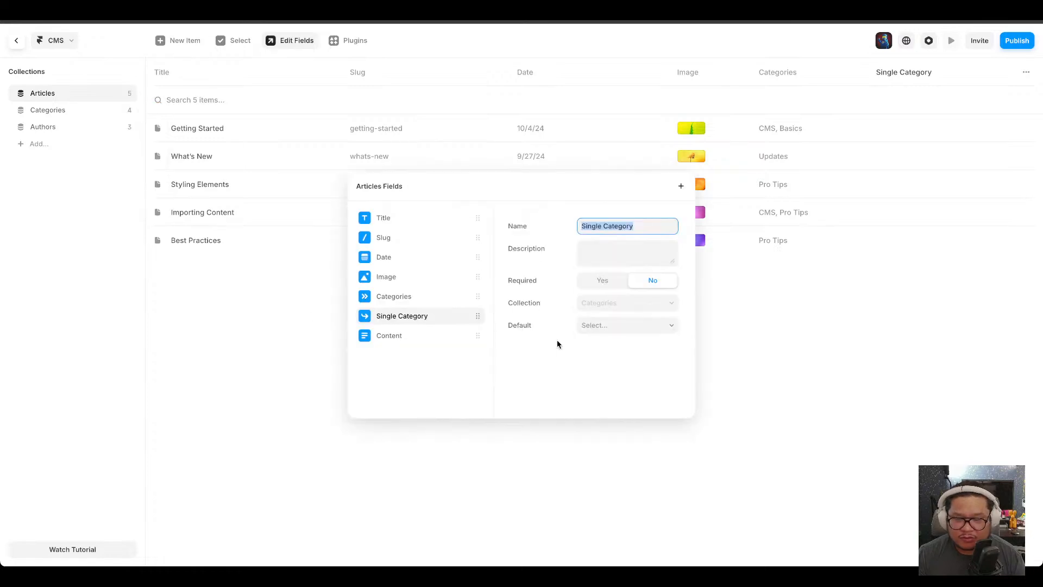
{"action": "left_click", "coordinate": [449, 337]}
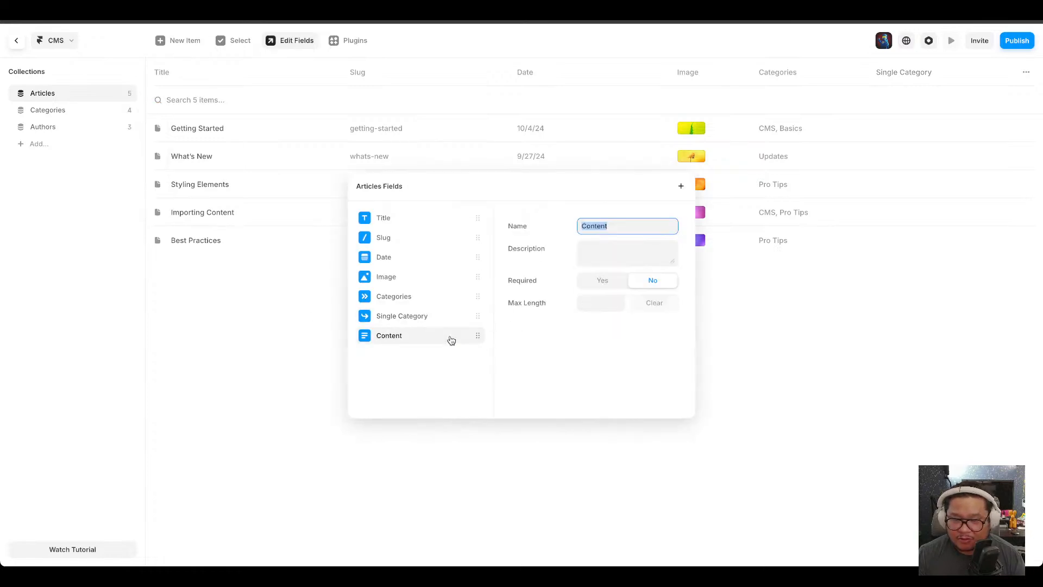
{"action": "right_click", "coordinate": [425, 338]}
{"action": "left_click", "coordinate": [402, 362]}
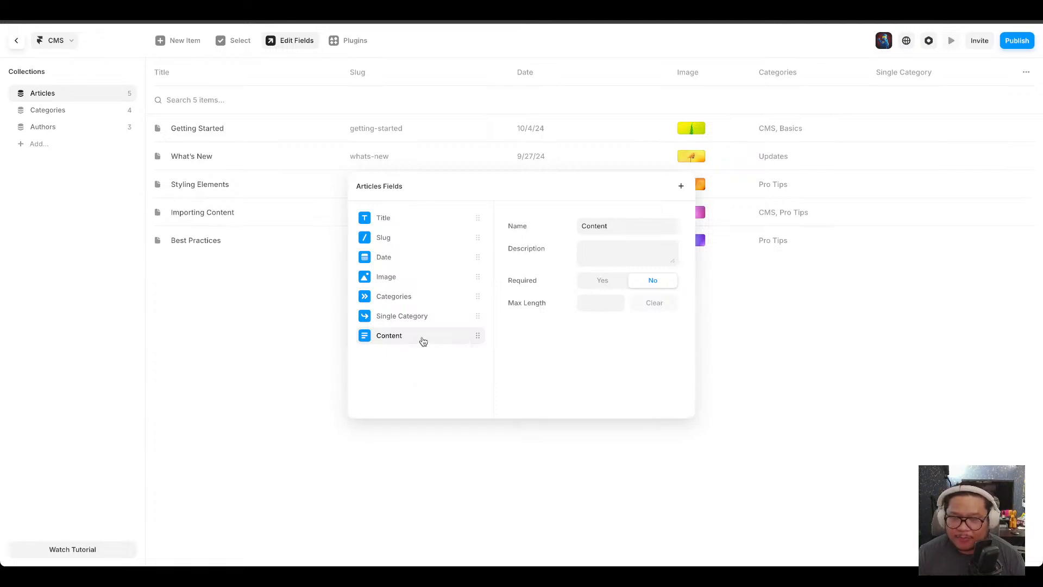
{"action": "left_click", "coordinate": [313, 346]}
Reopen the Articles field editor and remove the Content field.
{"action": "right_click", "coordinate": [72, 100]}
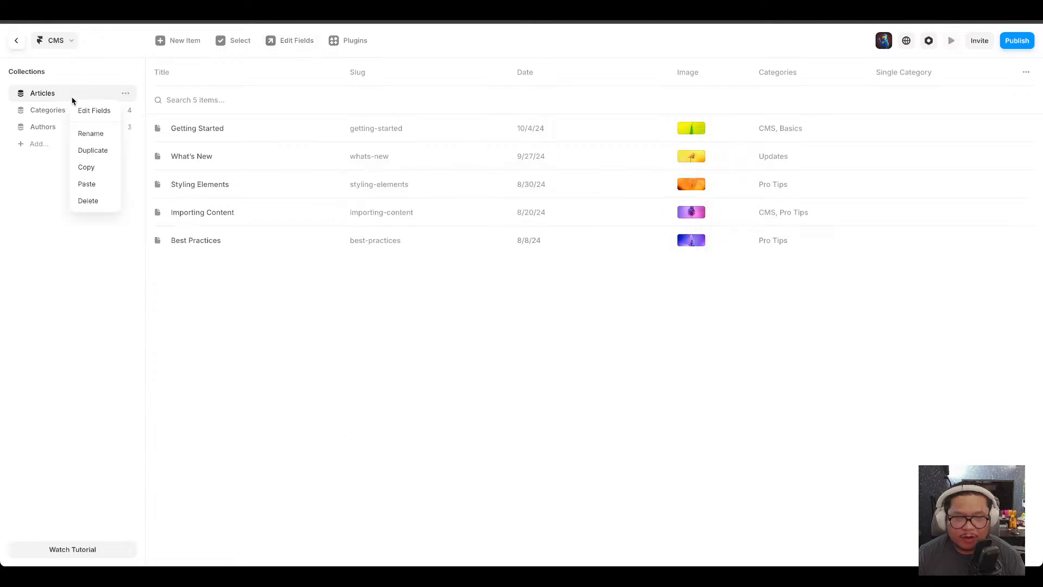
{"action": "left_click", "coordinate": [64, 93]}
{"action": "right_click", "coordinate": [40, 112]}
{"action": "left_click", "coordinate": [32, 126]}
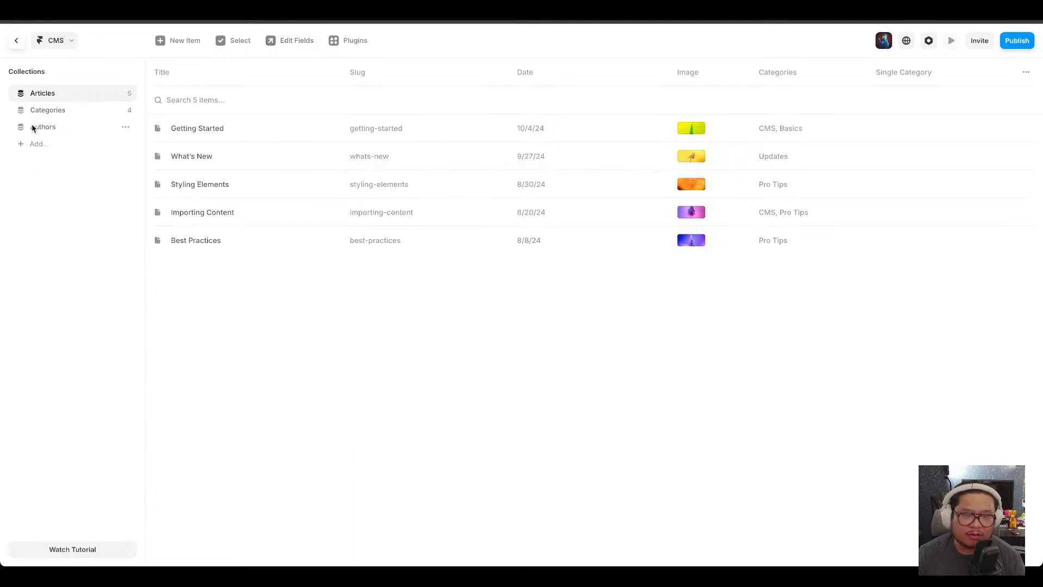
{"action": "right_click", "coordinate": [71, 94]}
{"action": "left_click", "coordinate": [87, 103]}
{"action": "right_click", "coordinate": [410, 338]}
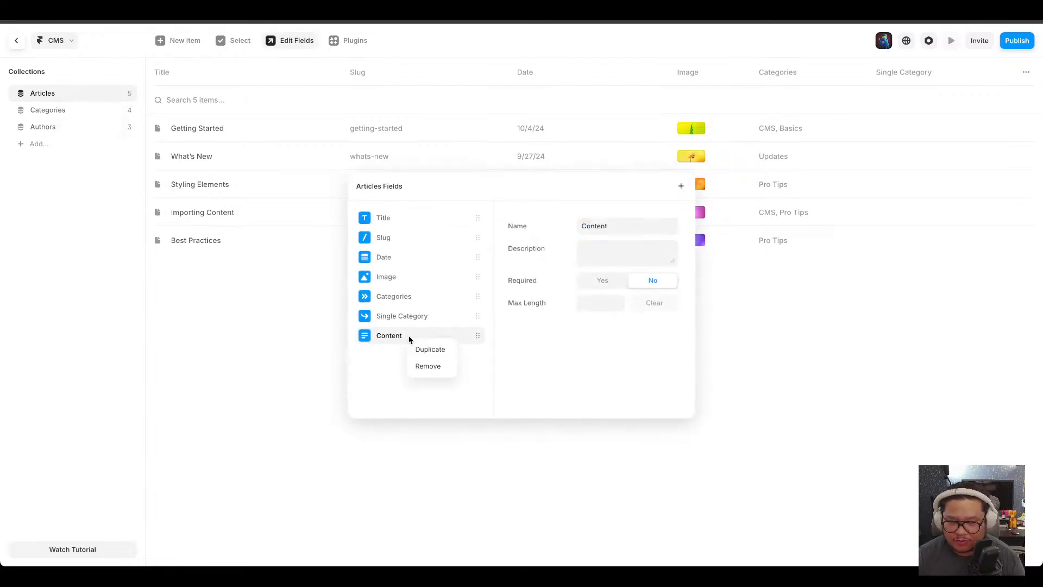
{"action": "left_click", "coordinate": [429, 366]}
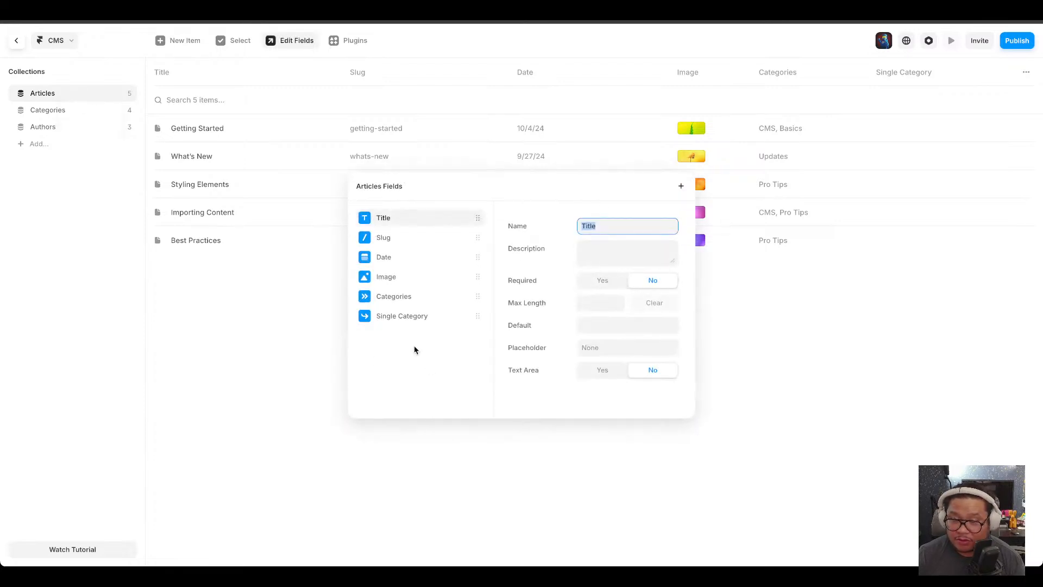
Add a Multi-Reference field to Articles that references the Authors collection, then close the field editor.
{"action": "left_click", "coordinate": [387, 362]}
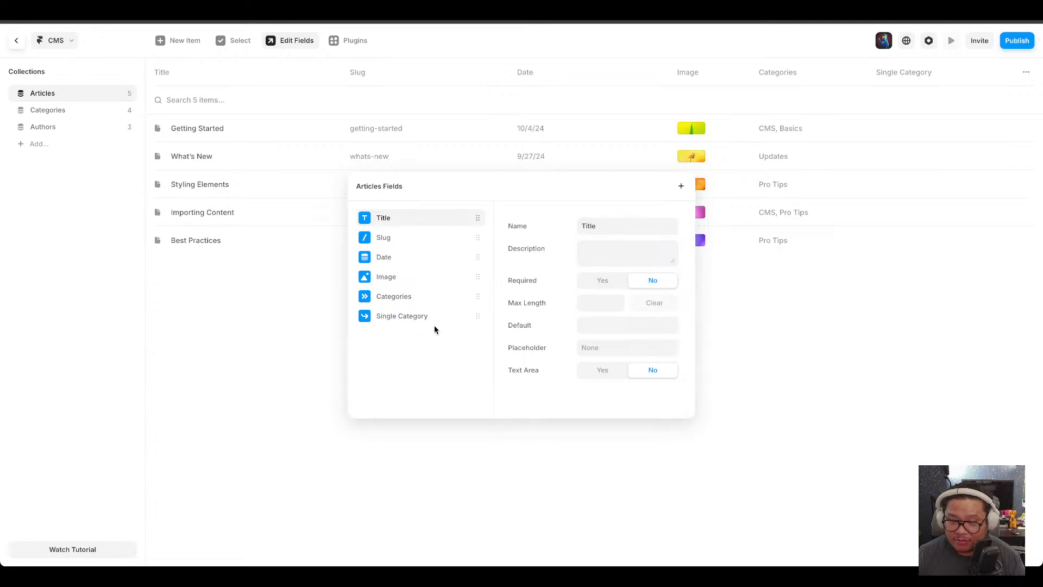
{"action": "left_click", "coordinate": [681, 186]}
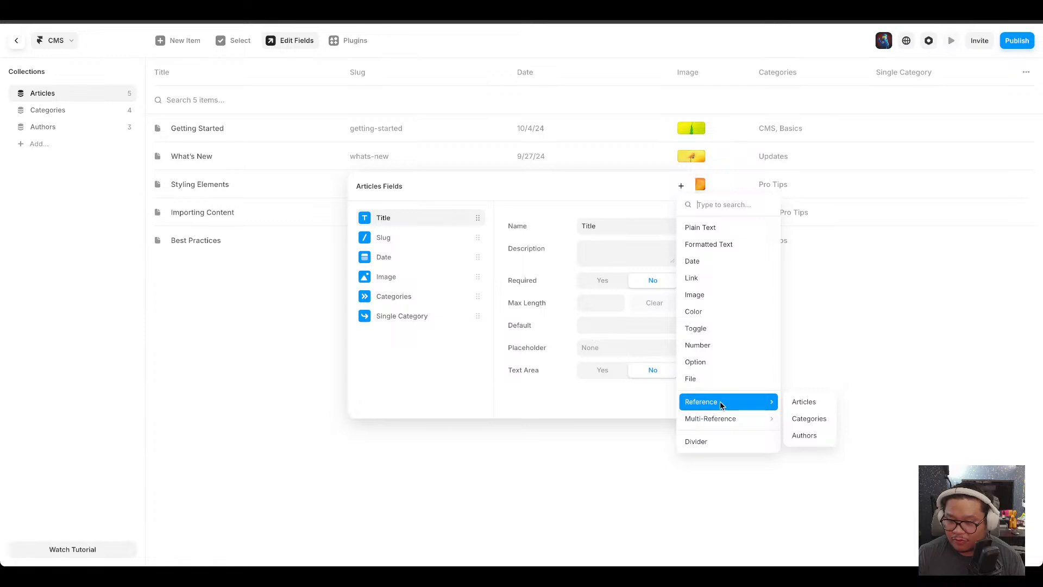
{"action": "mouse_move", "coordinate": [730, 424]}
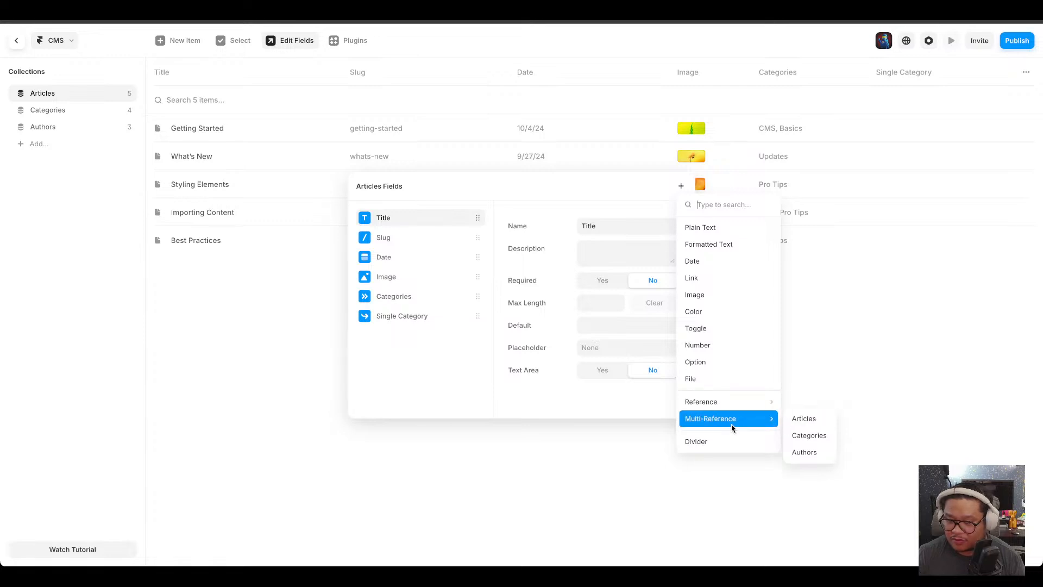
{"action": "left_click", "coordinate": [804, 452]}
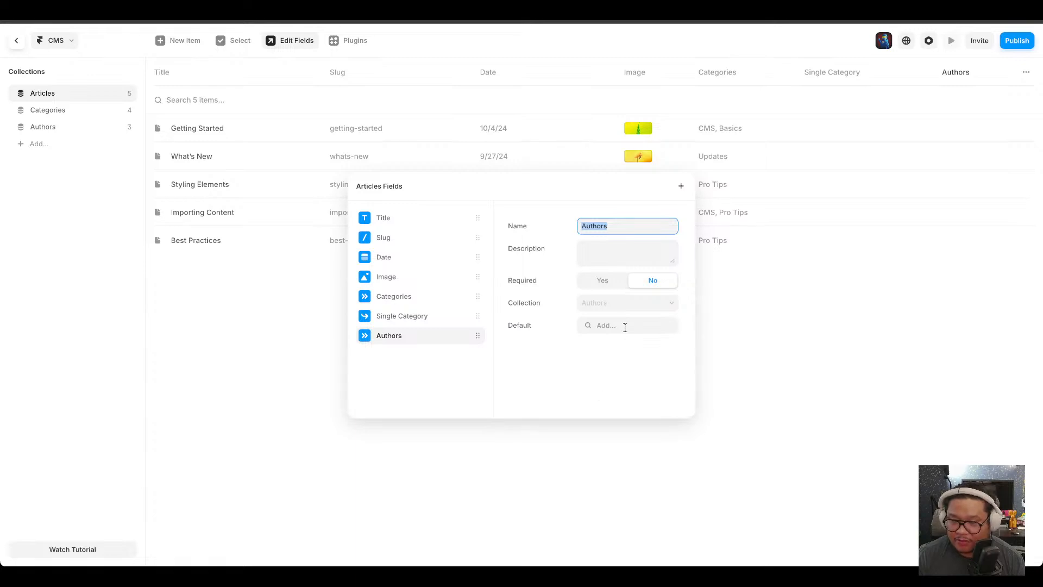
{"action": "left_click", "coordinate": [612, 304]}
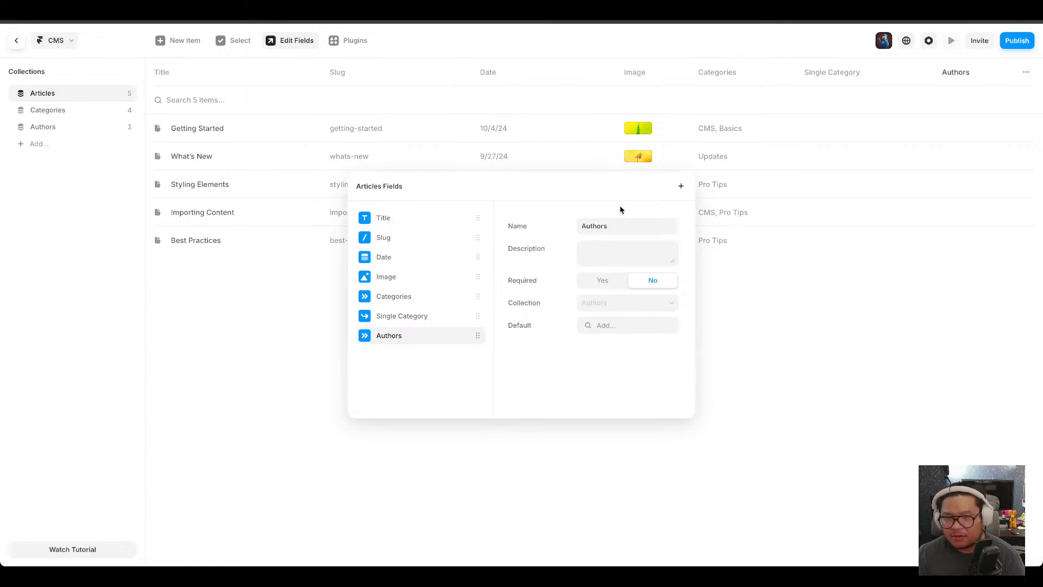
{"action": "left_click", "coordinate": [828, 394]}
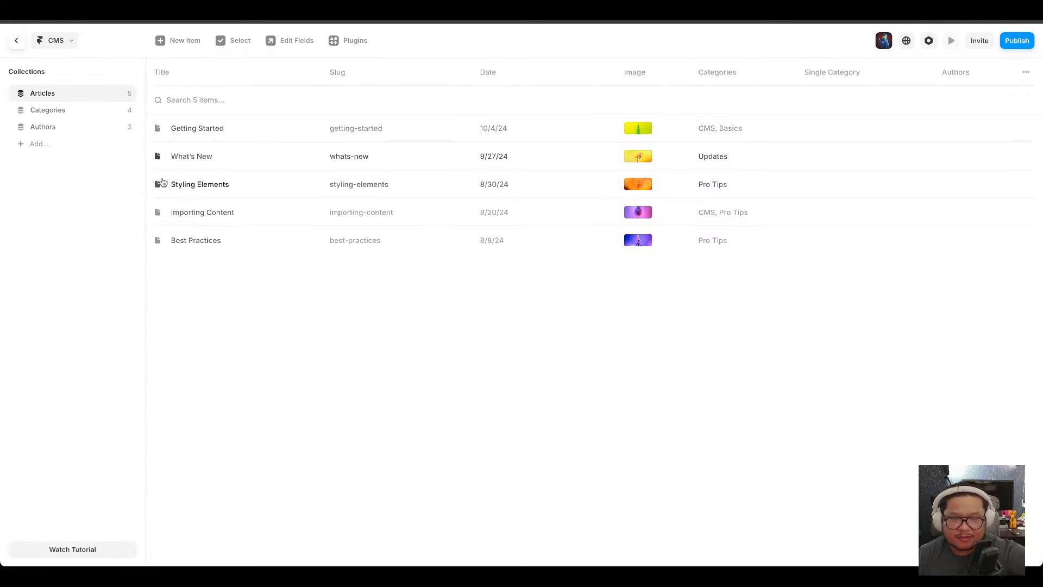
Open the Getting Started article and link it to the first two authors in the Authors field.
{"action": "left_click", "coordinate": [1027, 72]}
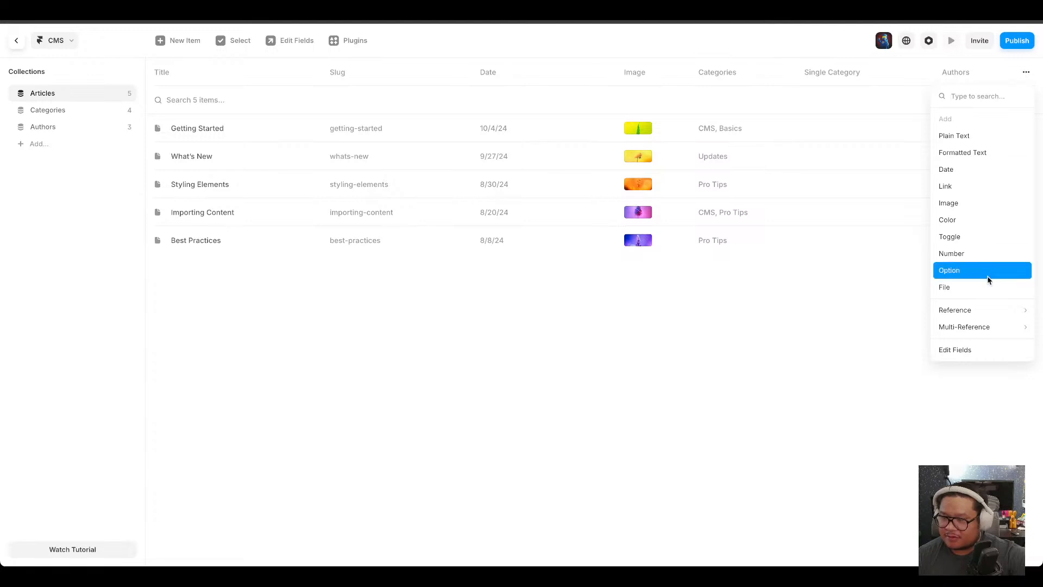
{"action": "left_click", "coordinate": [368, 332]}
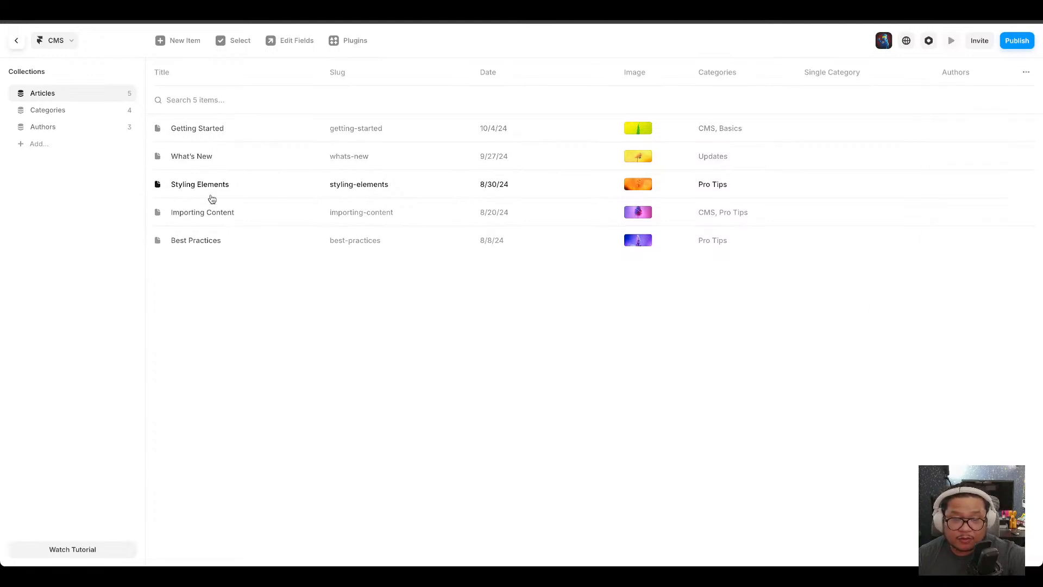
{"action": "left_click", "coordinate": [213, 135]}
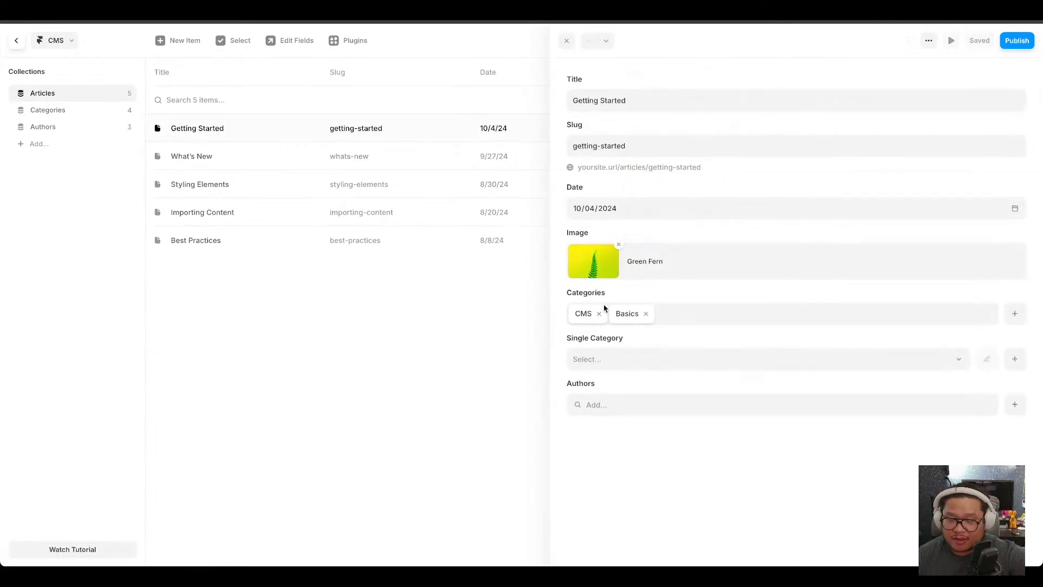
{"action": "left_click", "coordinate": [616, 364]}
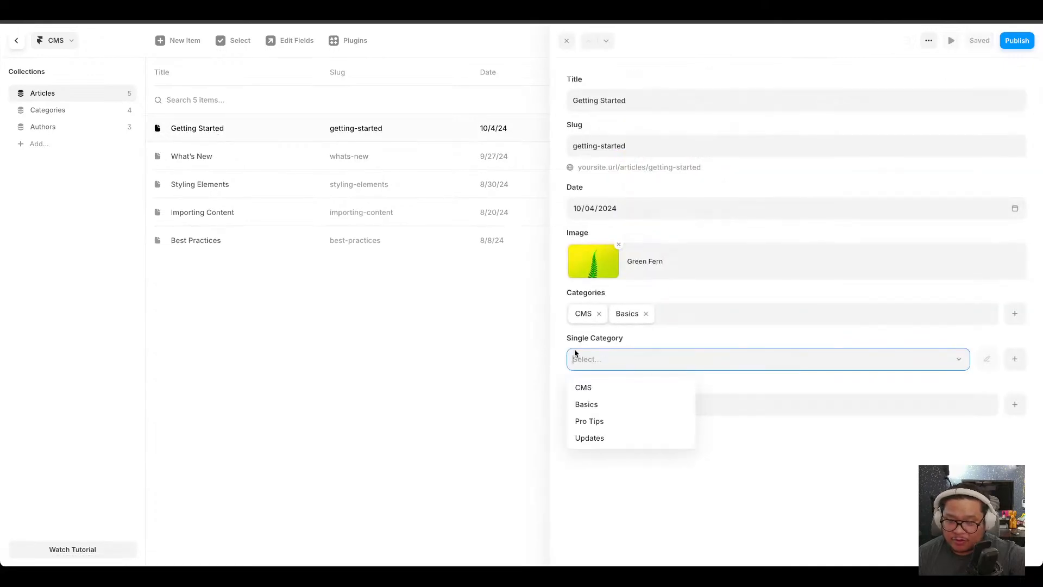
{"action": "left_click", "coordinate": [564, 337]}
{"action": "left_click", "coordinate": [619, 404]}
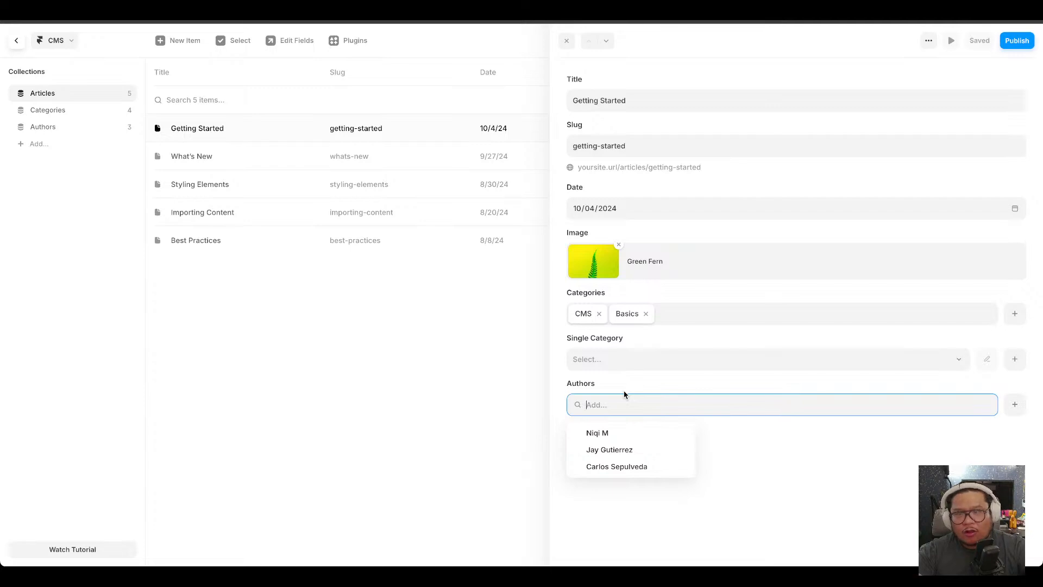
{"action": "left_click", "coordinate": [623, 432]}
{"action": "left_click", "coordinate": [610, 450]}
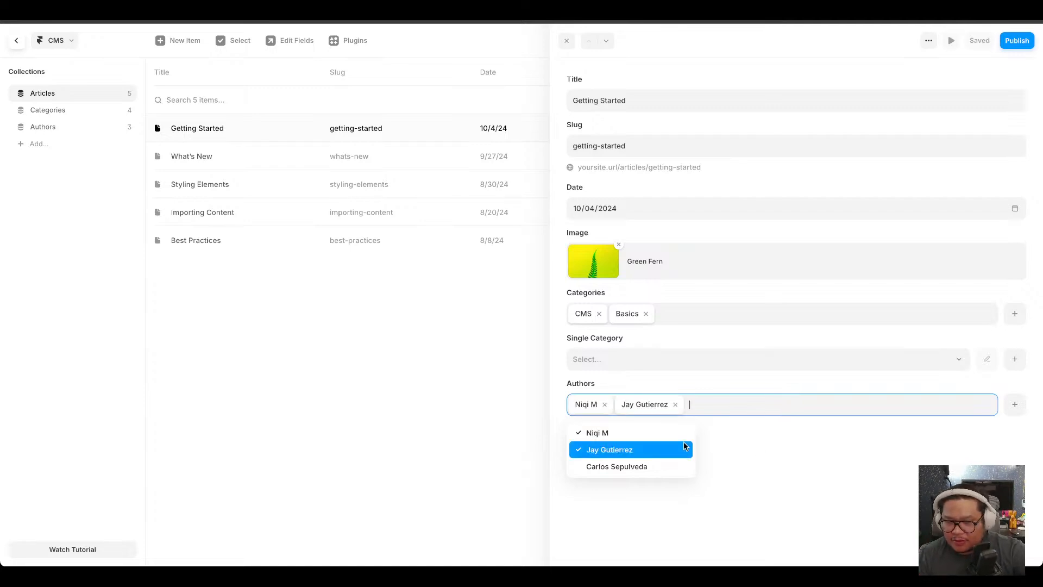
{"action": "left_click", "coordinate": [602, 343]}
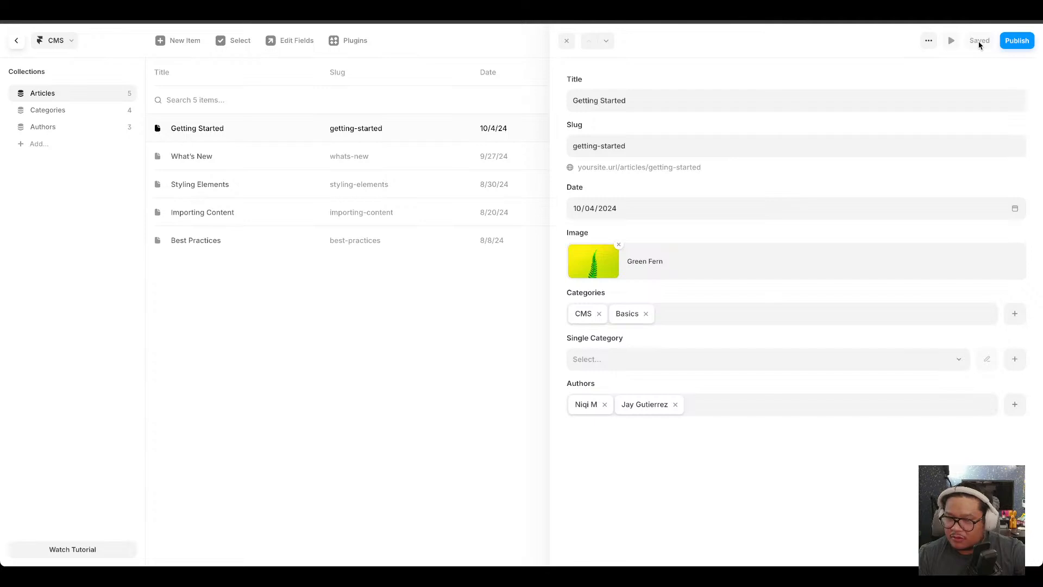
Publish the site update and close the article editor.
{"action": "left_click", "coordinate": [1018, 41]}
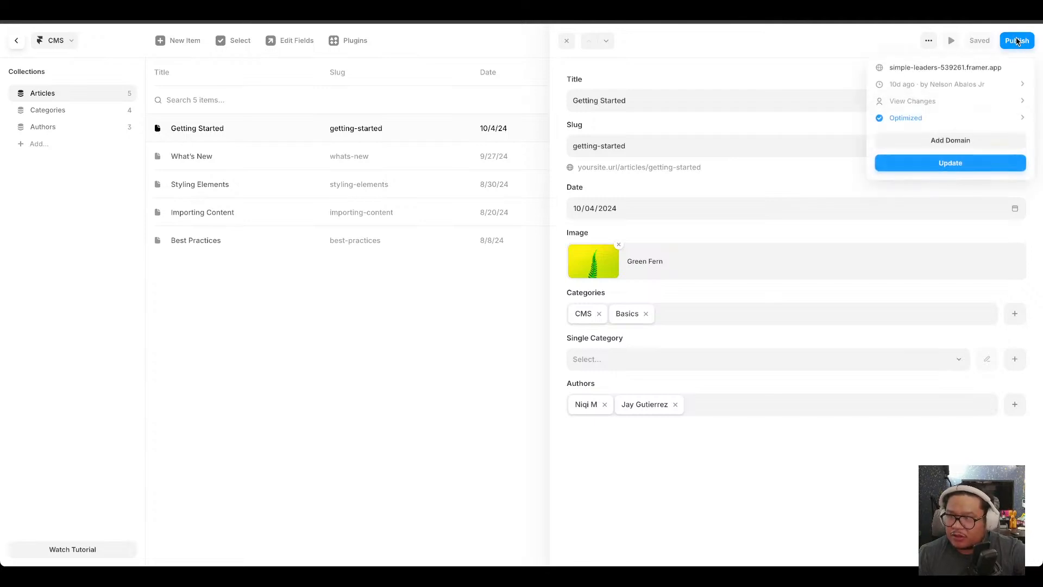
{"action": "left_click", "coordinate": [951, 166]}
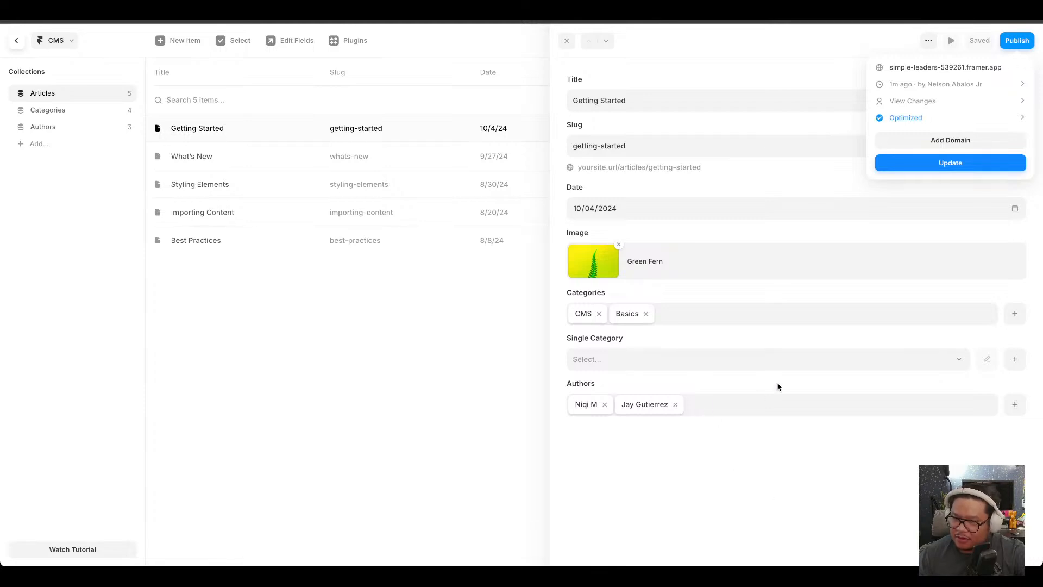
{"action": "left_click", "coordinate": [767, 76]}
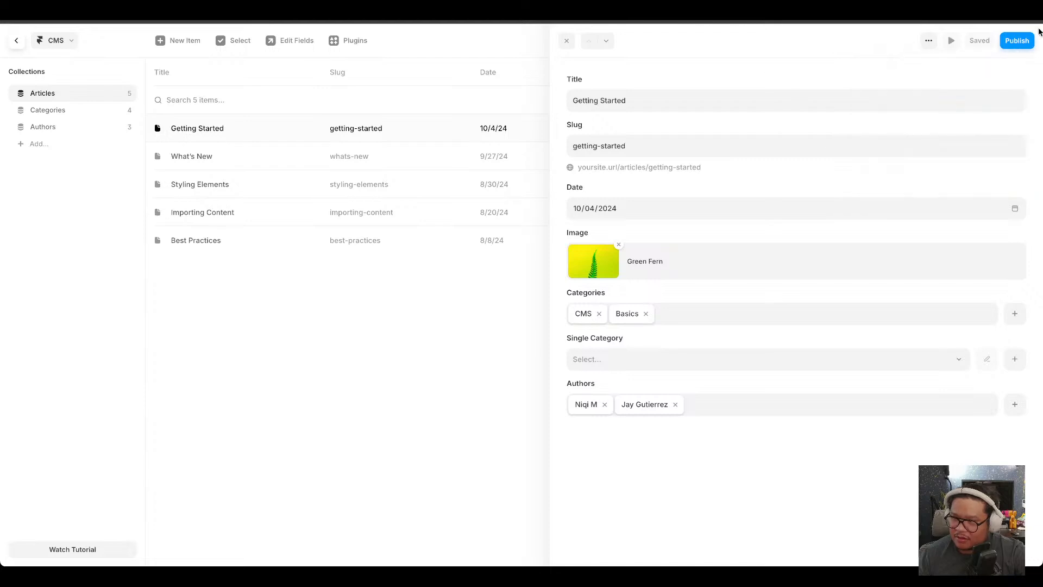
{"action": "left_click", "coordinate": [566, 42]}
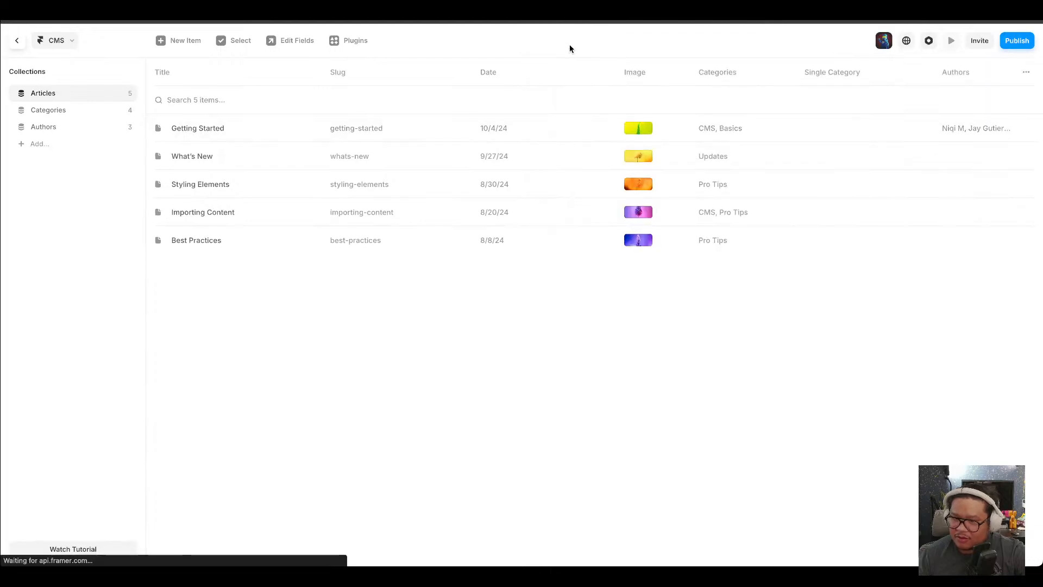
Open the What's New article, link it to the first and third authors, and close the editor.
{"action": "left_click", "coordinate": [541, 160]}
{"action": "left_click", "coordinate": [597, 404]}
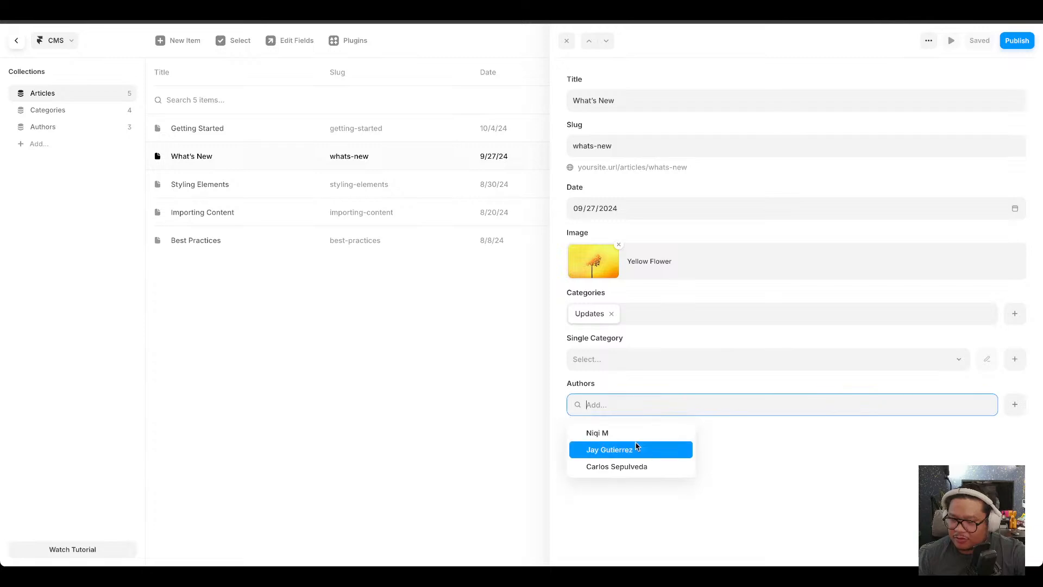
{"action": "left_click", "coordinate": [614, 433]}
{"action": "left_click", "coordinate": [641, 466]}
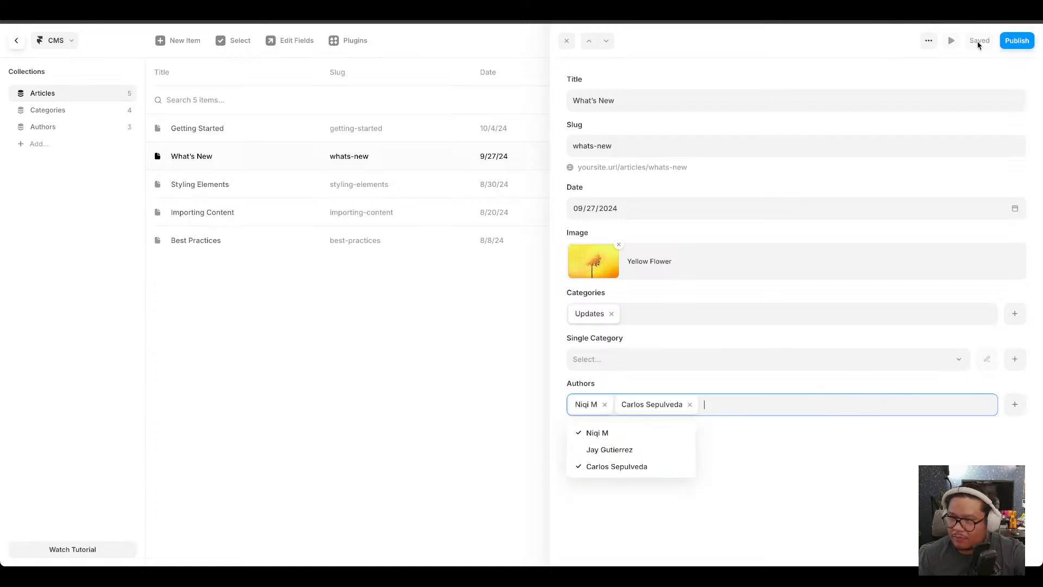
{"action": "left_click", "coordinate": [513, 54]}
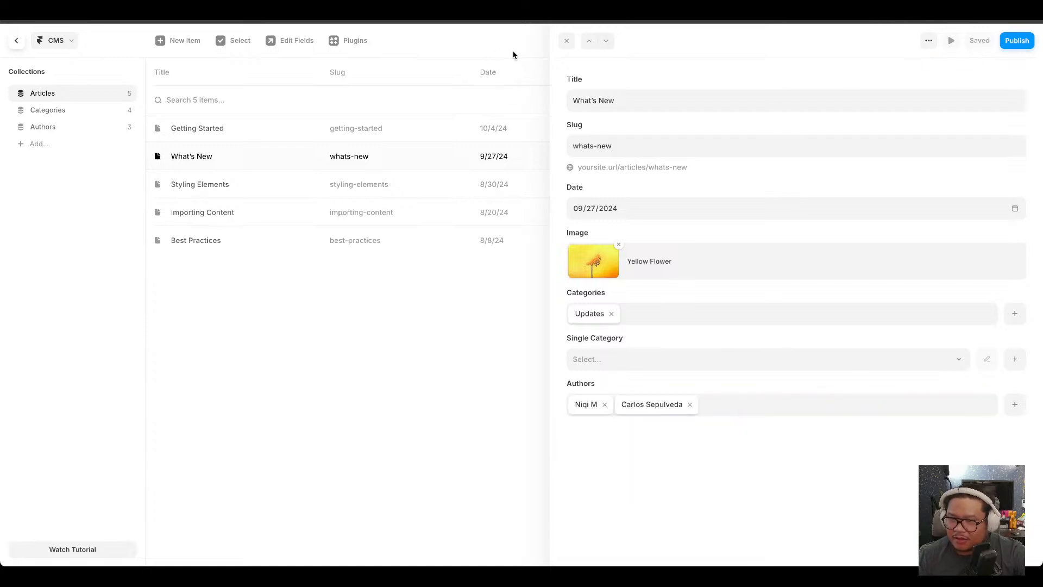
{"action": "left_click", "coordinate": [568, 41]}
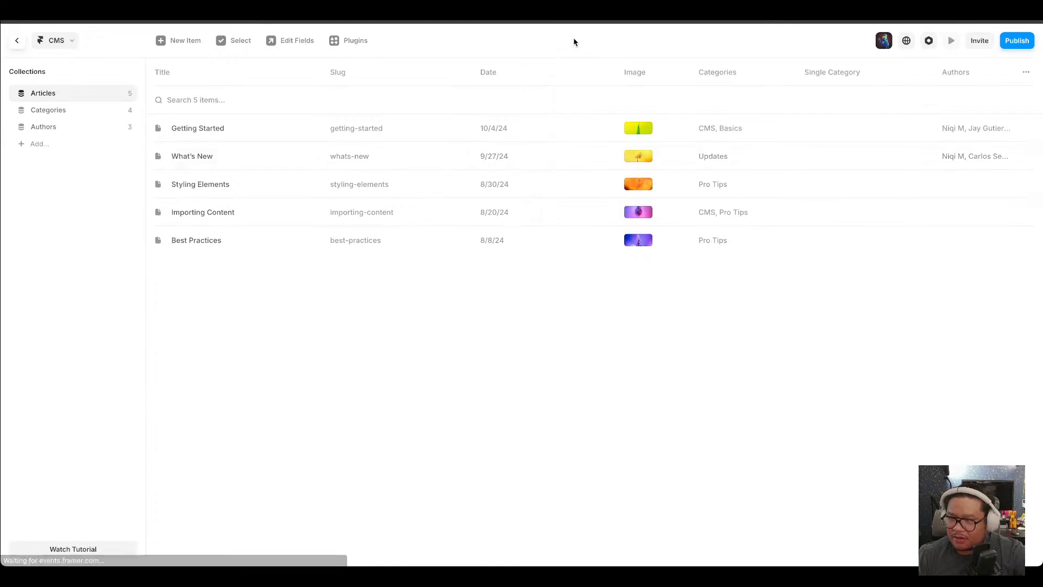
{"action": "left_click", "coordinate": [713, 195]}
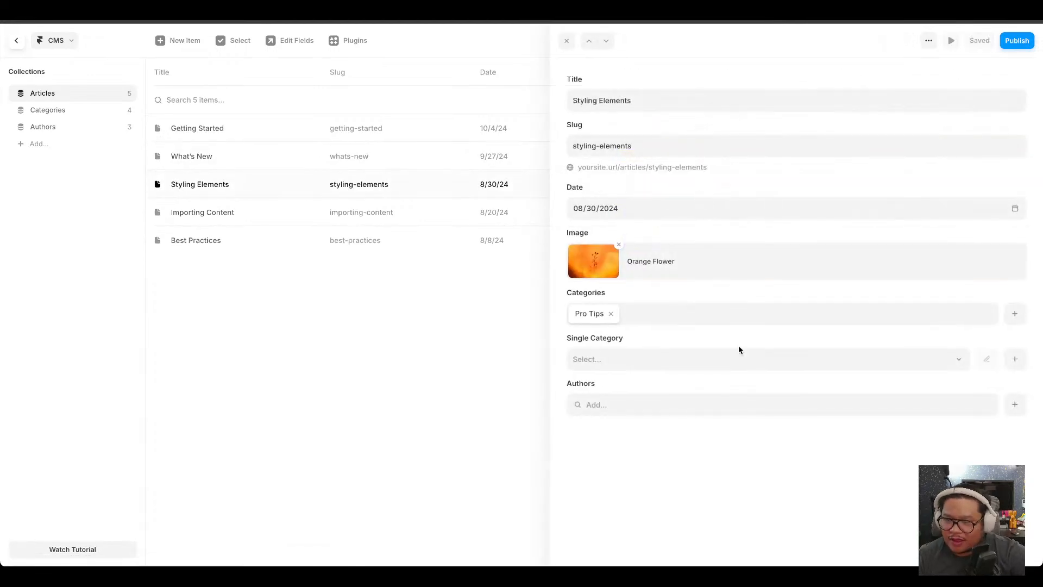
{"action": "left_click", "coordinate": [601, 402]}
{"action": "left_click", "coordinate": [626, 469]}
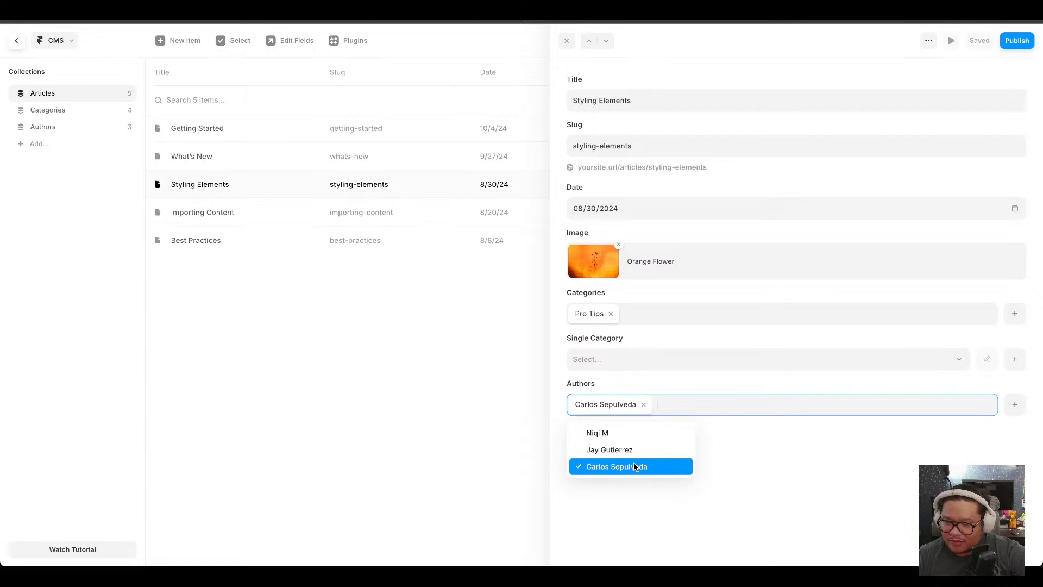
{"action": "left_click", "coordinate": [614, 449]}
{"action": "left_click", "coordinate": [533, 275]}
{"action": "left_click", "coordinate": [599, 215]}
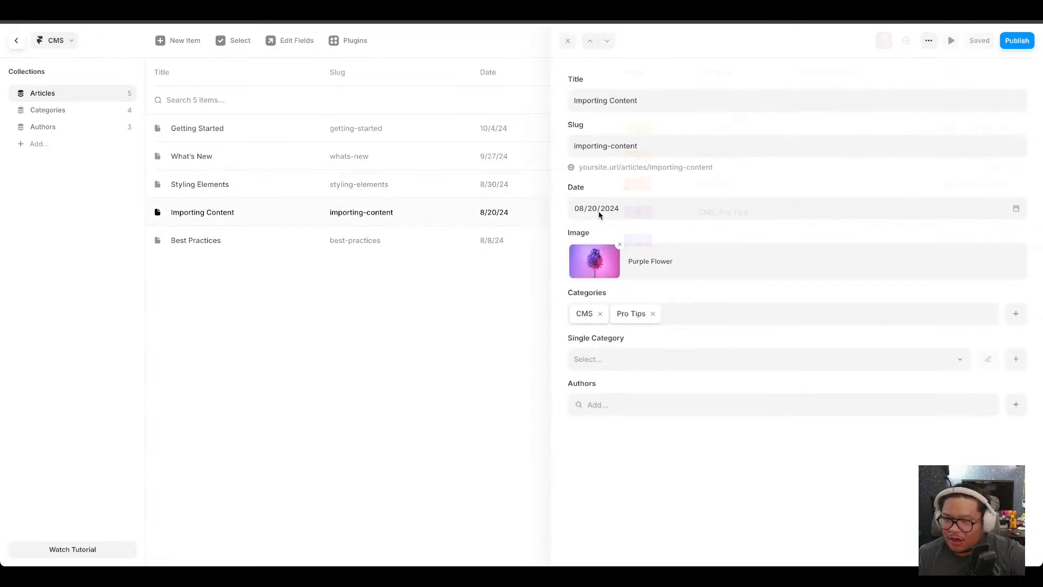
{"action": "left_click", "coordinate": [610, 403]}
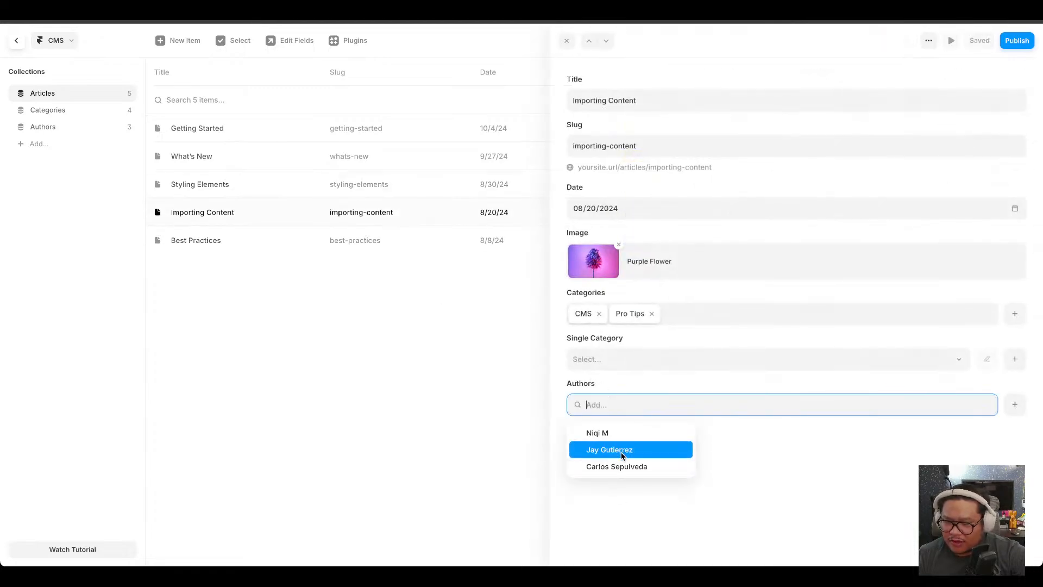
{"action": "left_click", "coordinate": [617, 450]}
{"action": "left_click", "coordinate": [473, 361]}
{"action": "left_click", "coordinate": [697, 252]}
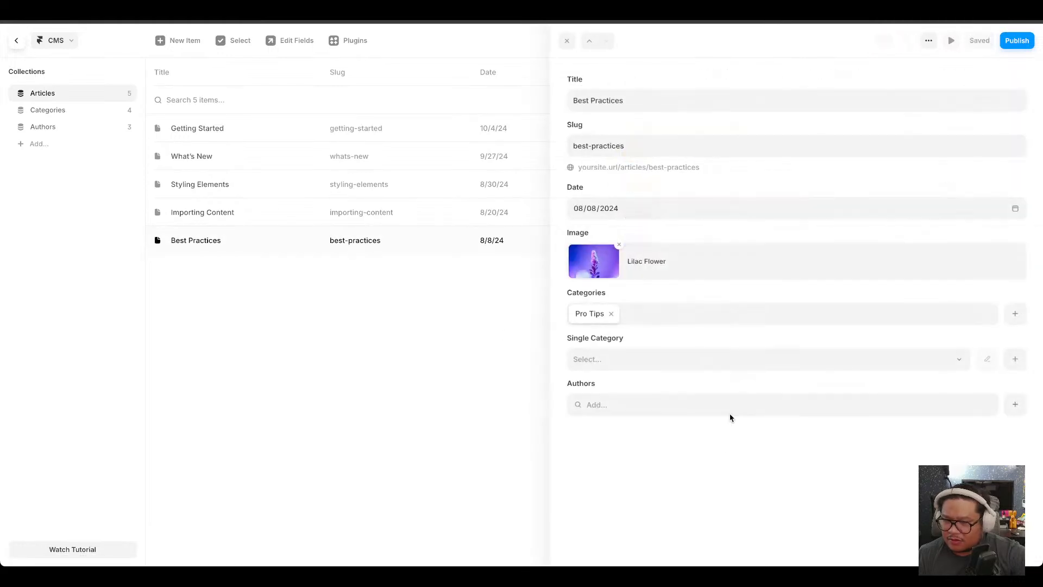
{"action": "left_click", "coordinate": [580, 403]}
{"action": "left_click", "coordinate": [618, 433]}
{"action": "left_click", "coordinate": [631, 450]}
{"action": "left_click", "coordinate": [548, 403]}
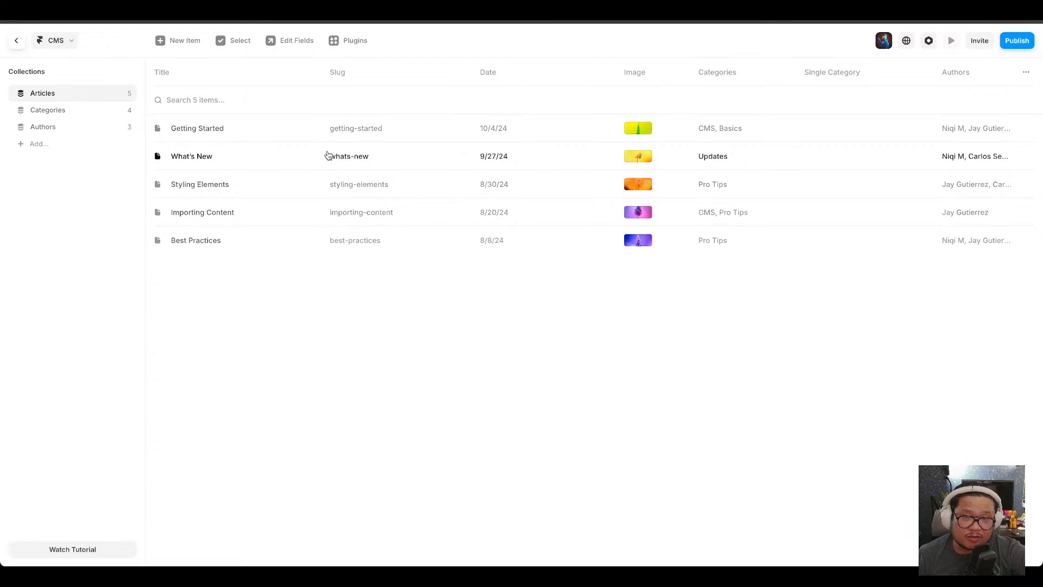
Leave the CMS and select the Getting Started title text in the blog page's article list.
{"action": "left_click", "coordinate": [17, 43]}
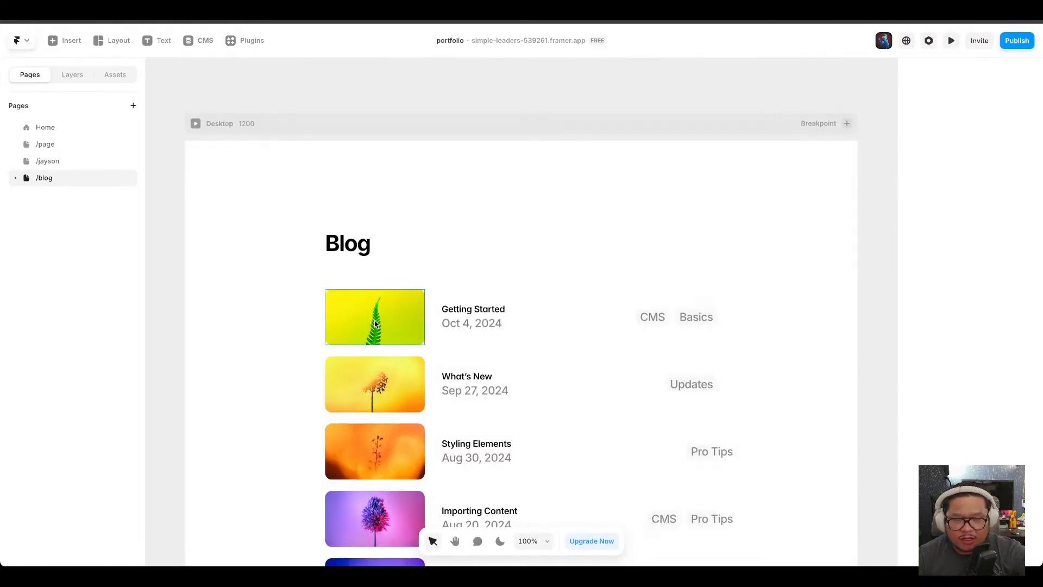
{"action": "left_click", "coordinate": [469, 295]}
{"action": "left_click", "coordinate": [467, 310]}
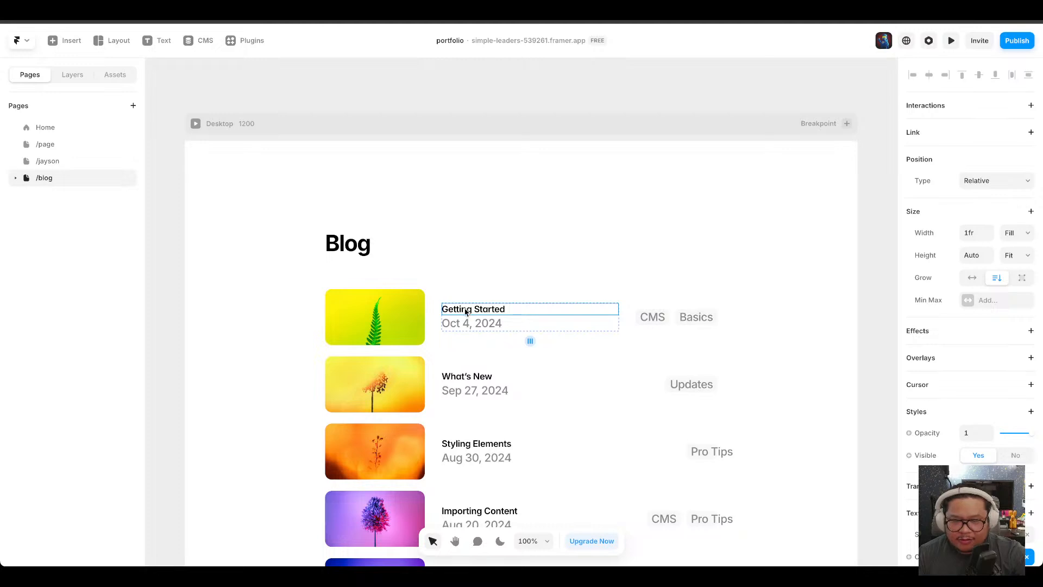
Inspect the variable bound to the first article image's fill on the blog page.
{"action": "scroll", "coordinate": [468, 310], "scroll_direction": "down", "scroll_amount": 3}
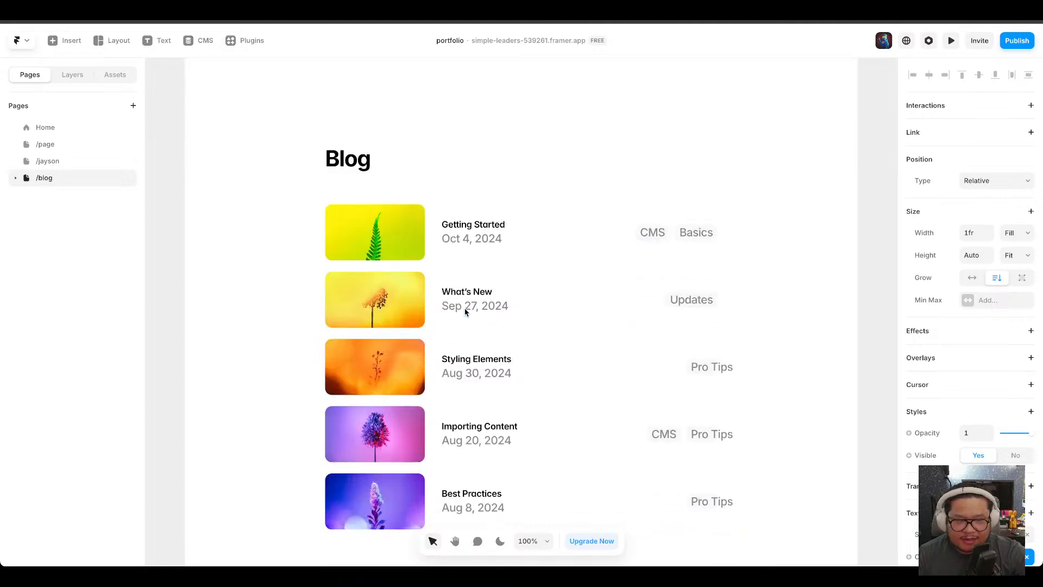
{"action": "left_click", "coordinate": [51, 178]}
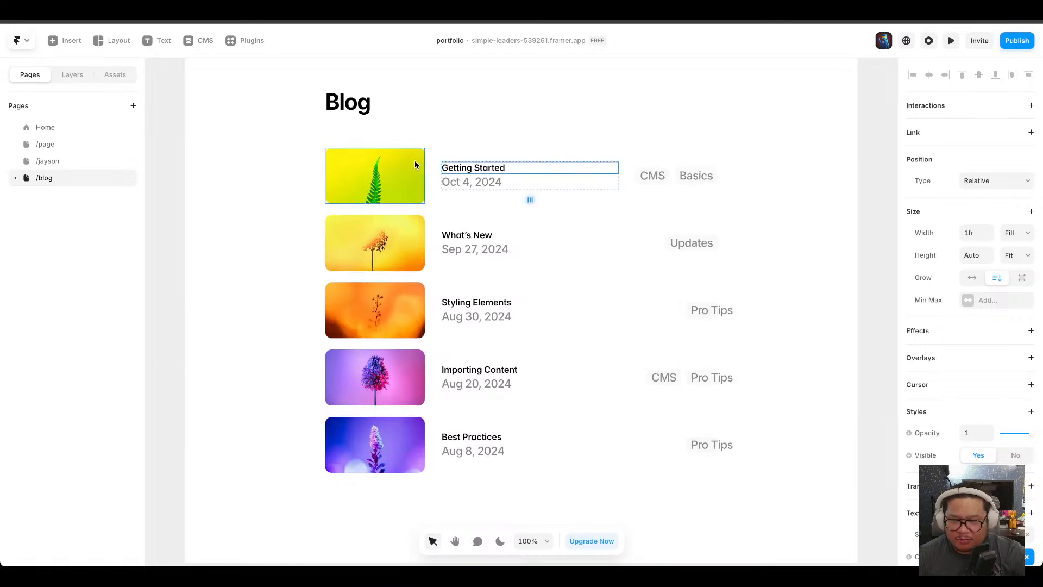
{"action": "left_click", "coordinate": [415, 160]}
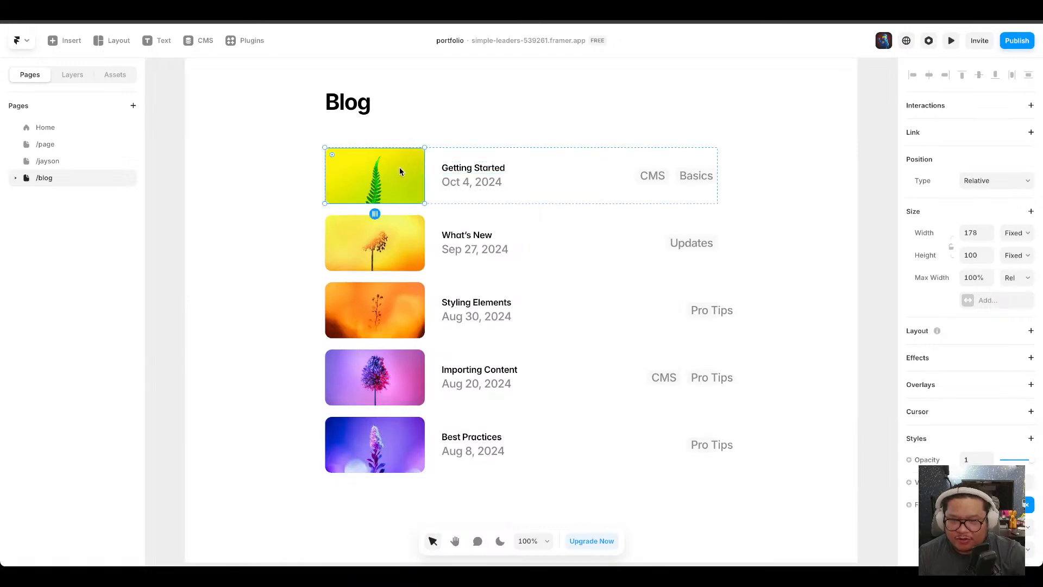
{"action": "scroll", "coordinate": [977, 392], "scroll_direction": "down", "scroll_amount": 5}
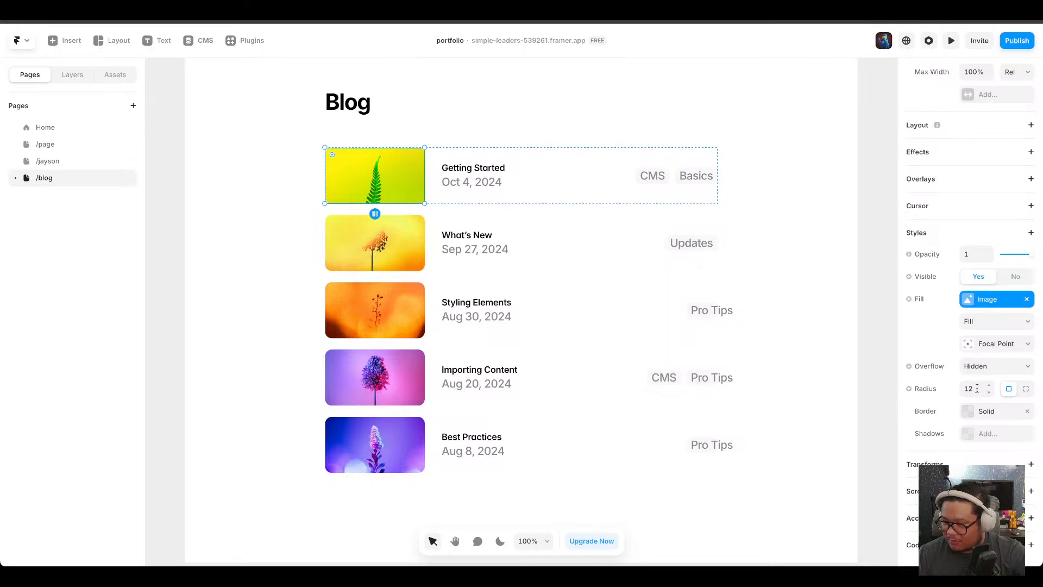
{"action": "left_click", "coordinate": [909, 300]}
{"action": "mouse_move", "coordinate": [932, 344]}
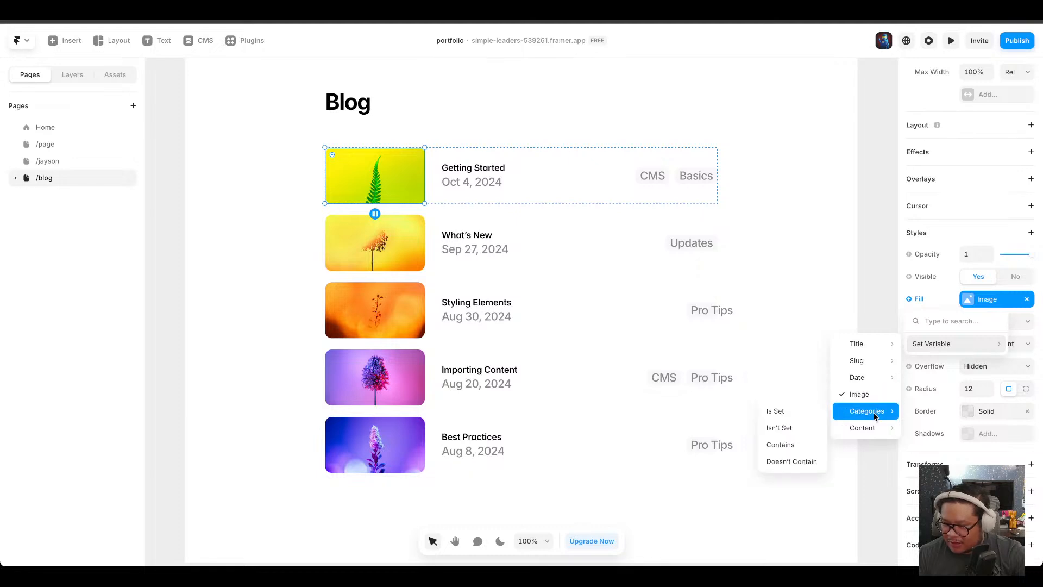
{"action": "left_click", "coordinate": [860, 194]}
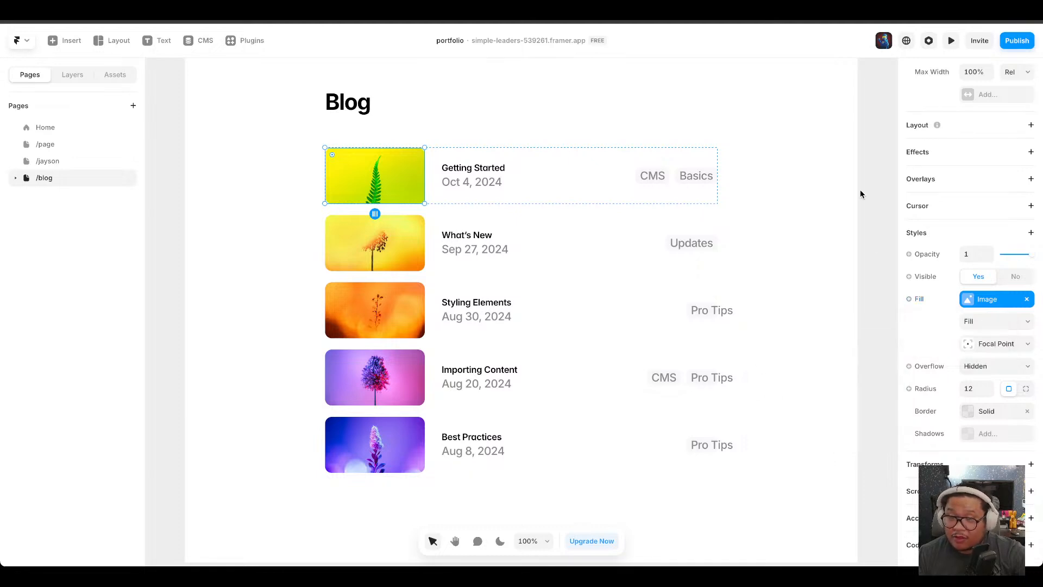
Try setting the category tag list's collection to Categories and review its Category filter settings.
{"action": "left_click", "coordinate": [669, 176]}
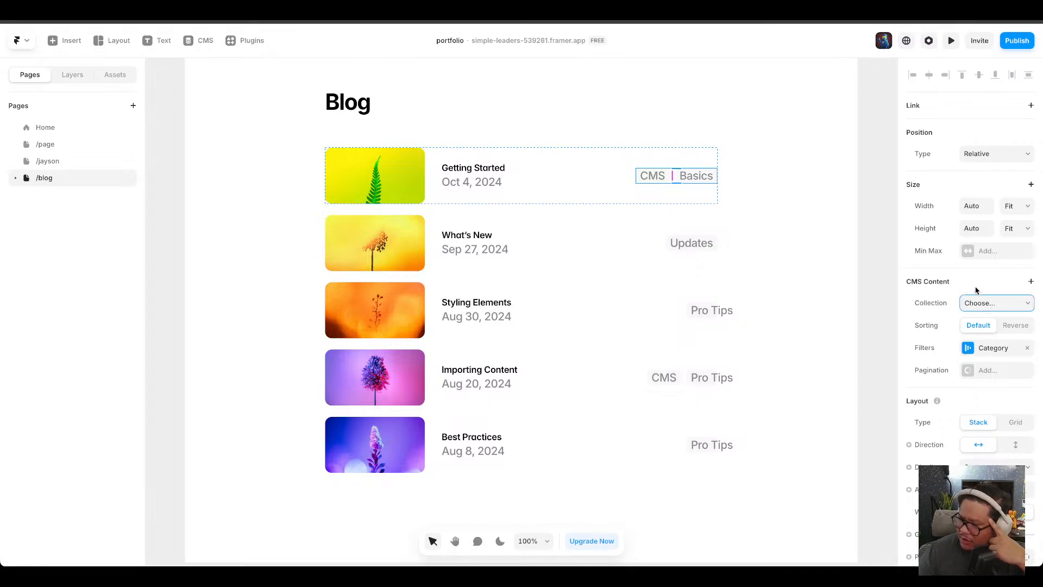
{"action": "left_click", "coordinate": [661, 179]}
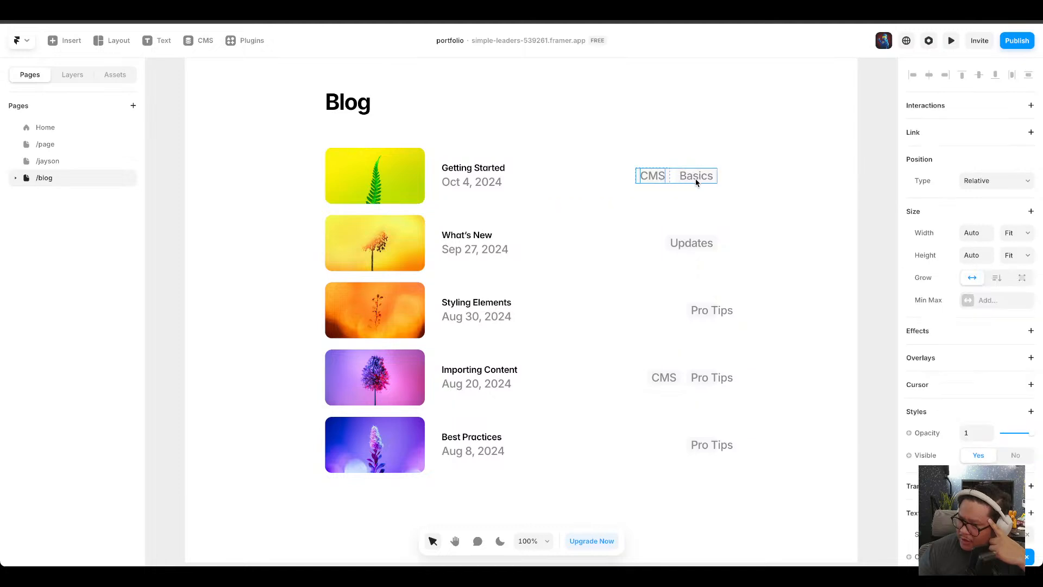
{"action": "left_click", "coordinate": [696, 183]}
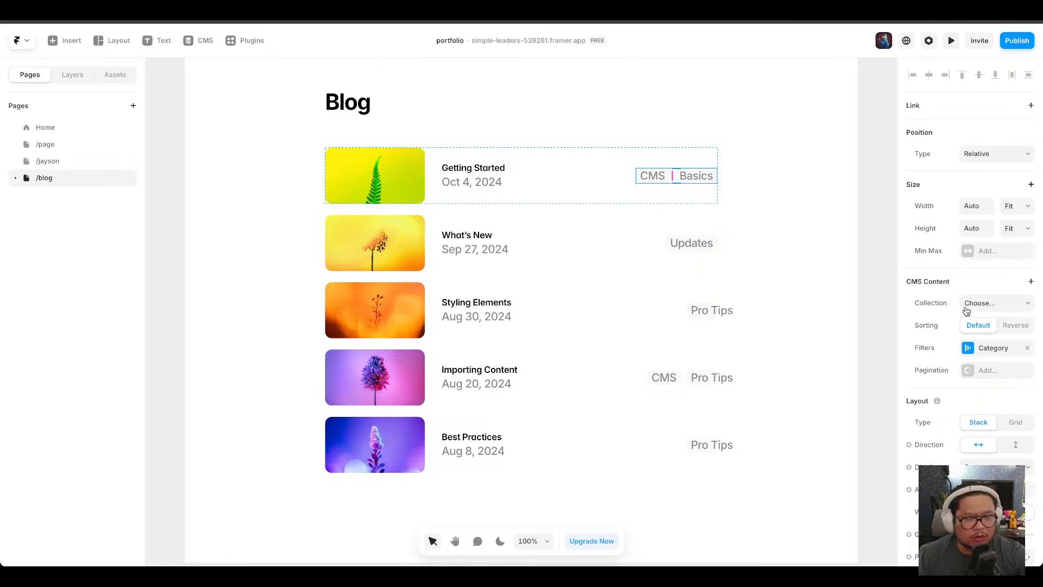
{"action": "left_click", "coordinate": [989, 307]}
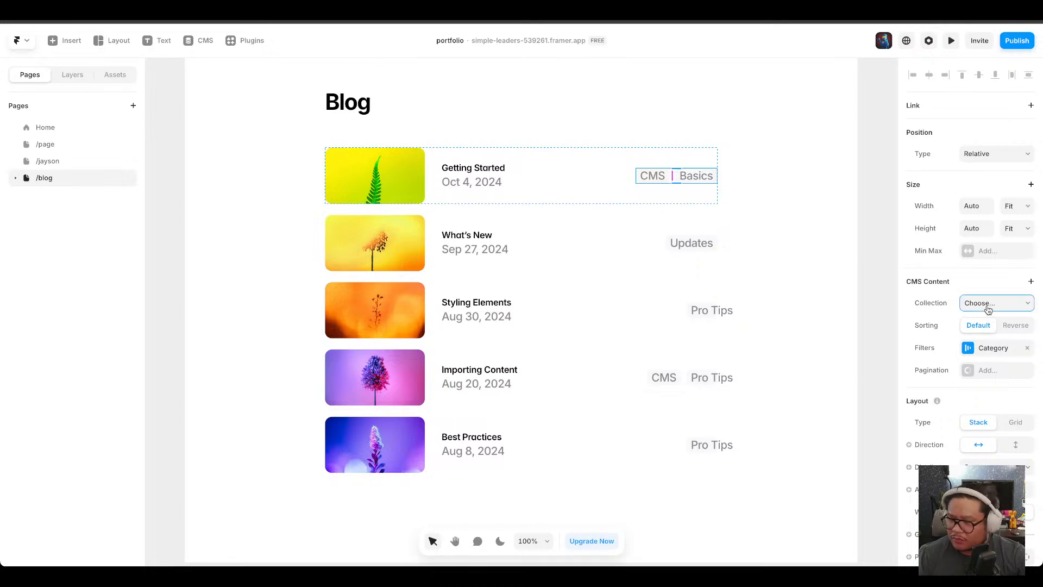
{"action": "left_click", "coordinate": [991, 348]}
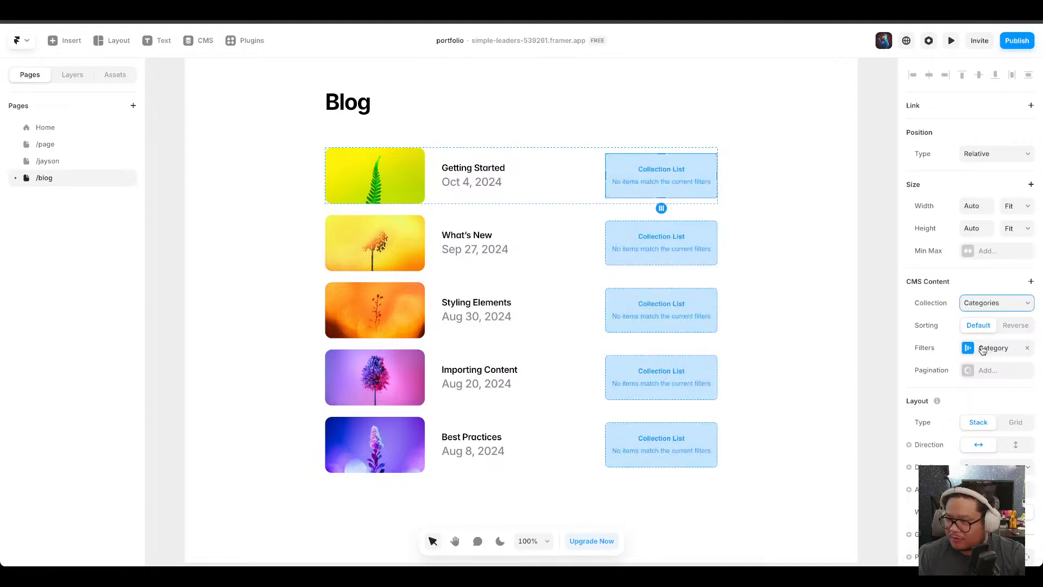
{"action": "left_click", "coordinate": [999, 352]}
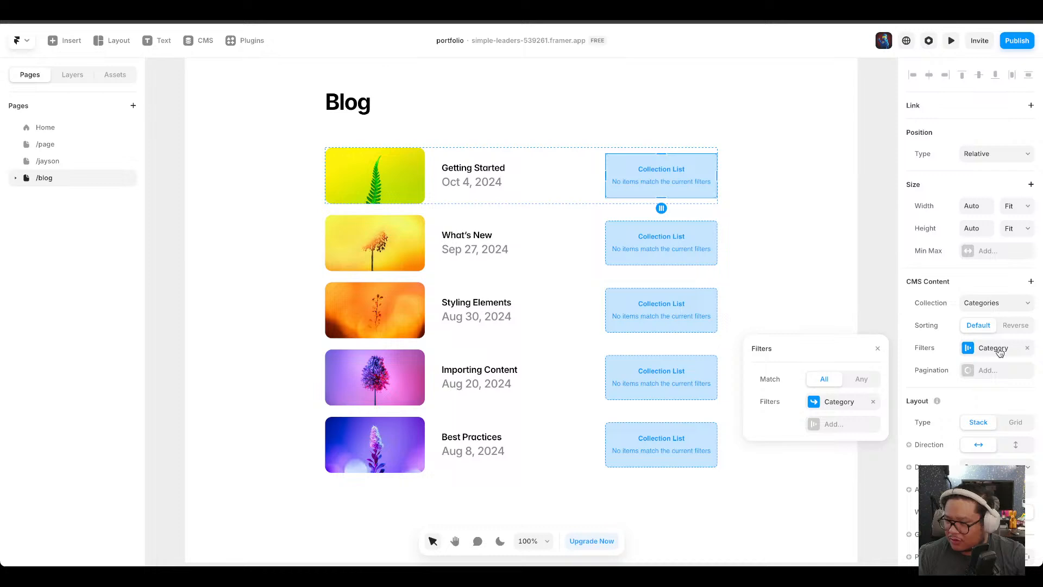
{"action": "left_click", "coordinate": [843, 404]}
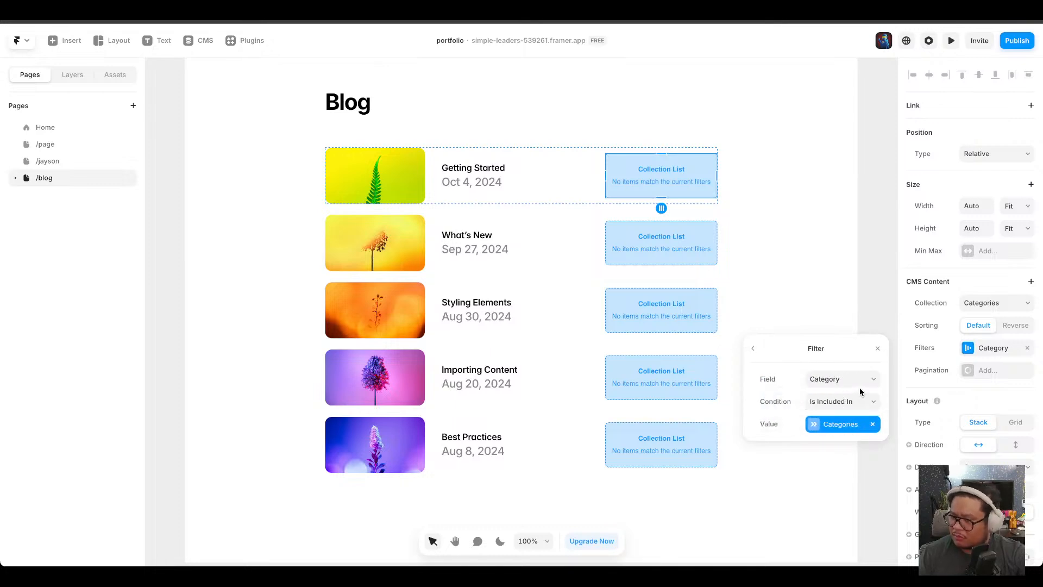
{"action": "left_click", "coordinate": [880, 349]}
{"action": "left_click", "coordinate": [971, 303]}
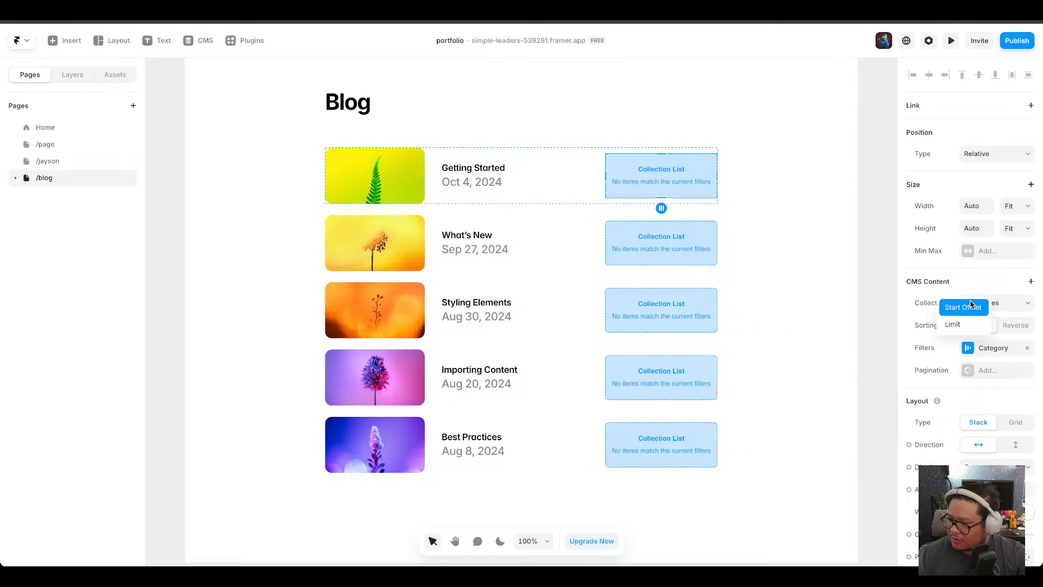
{"action": "left_click", "coordinate": [968, 290]}
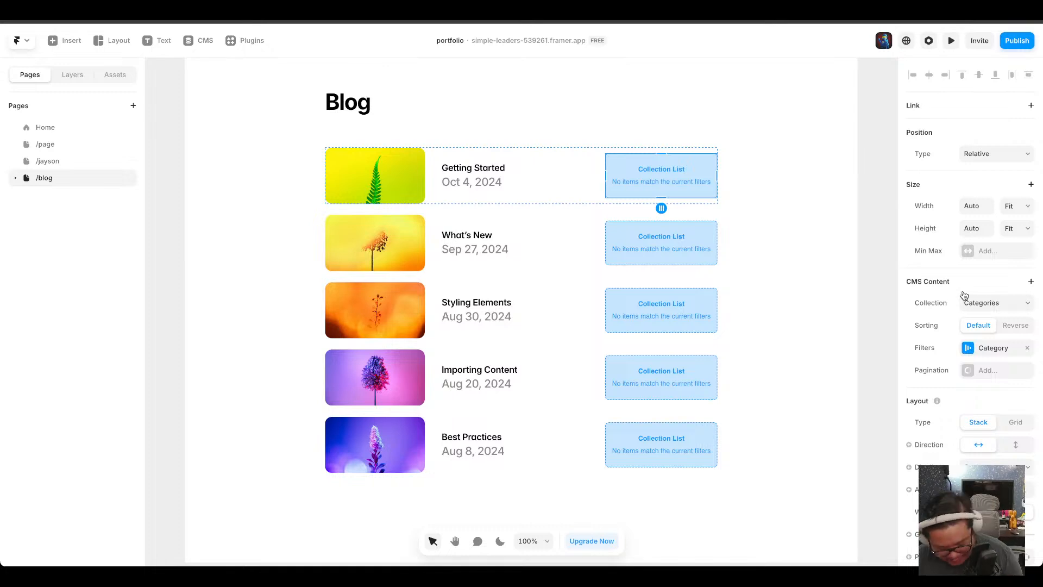
{"action": "left_click", "coordinate": [796, 233]}
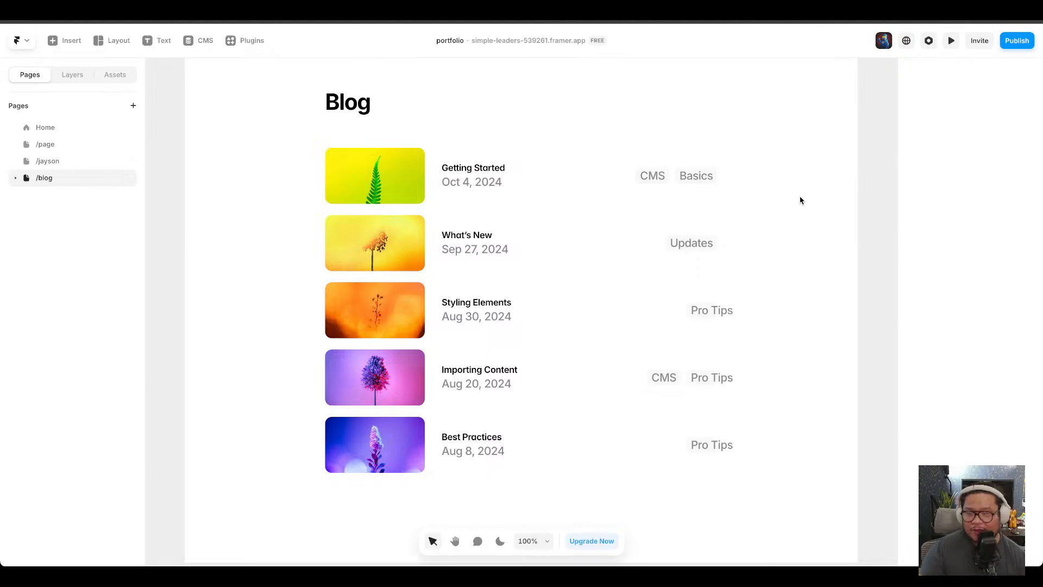
{"action": "left_click", "coordinate": [683, 175]}
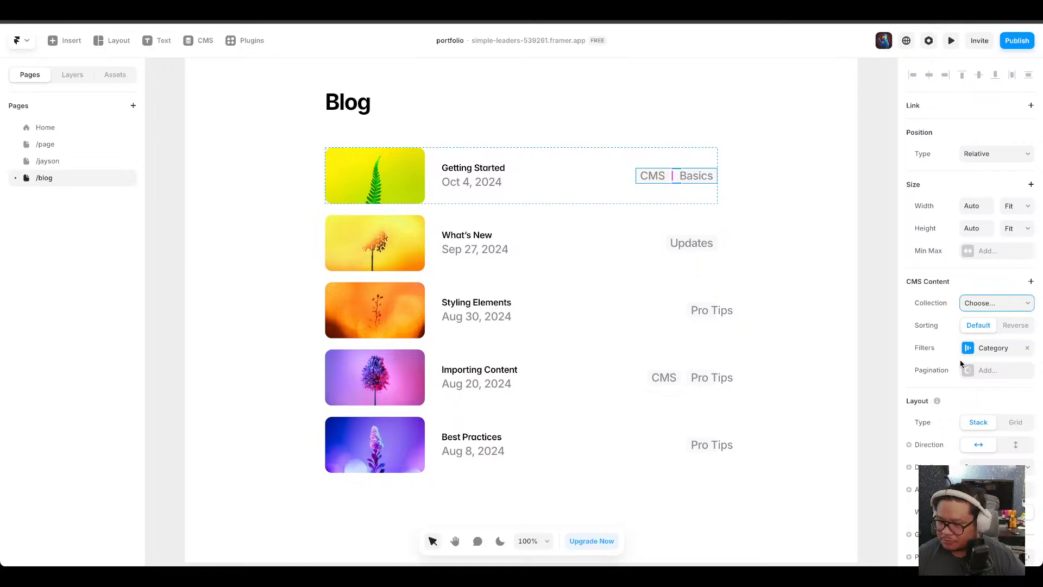
{"action": "left_click", "coordinate": [1014, 326]}
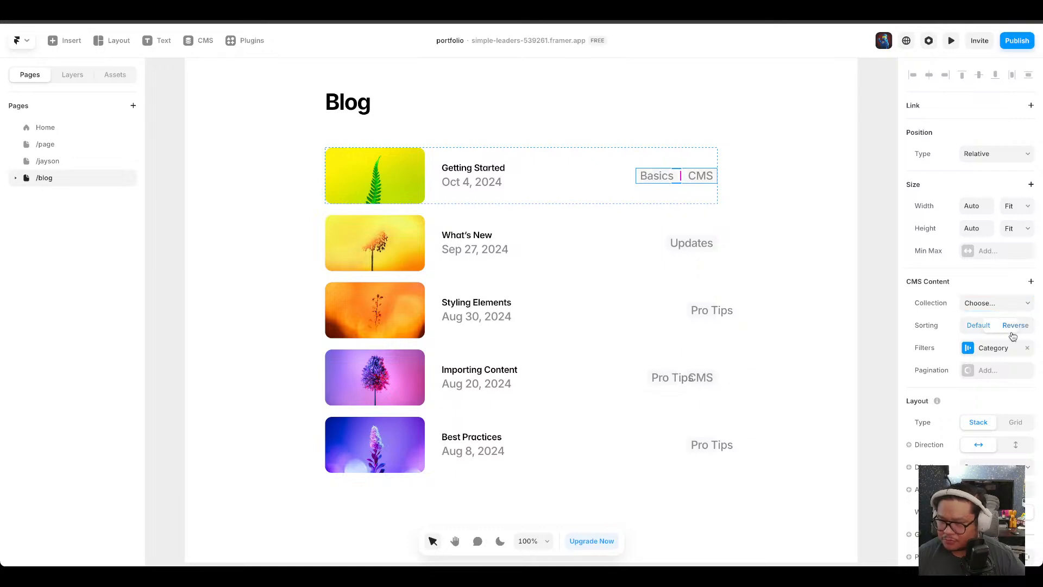
{"action": "left_click", "coordinate": [978, 327]}
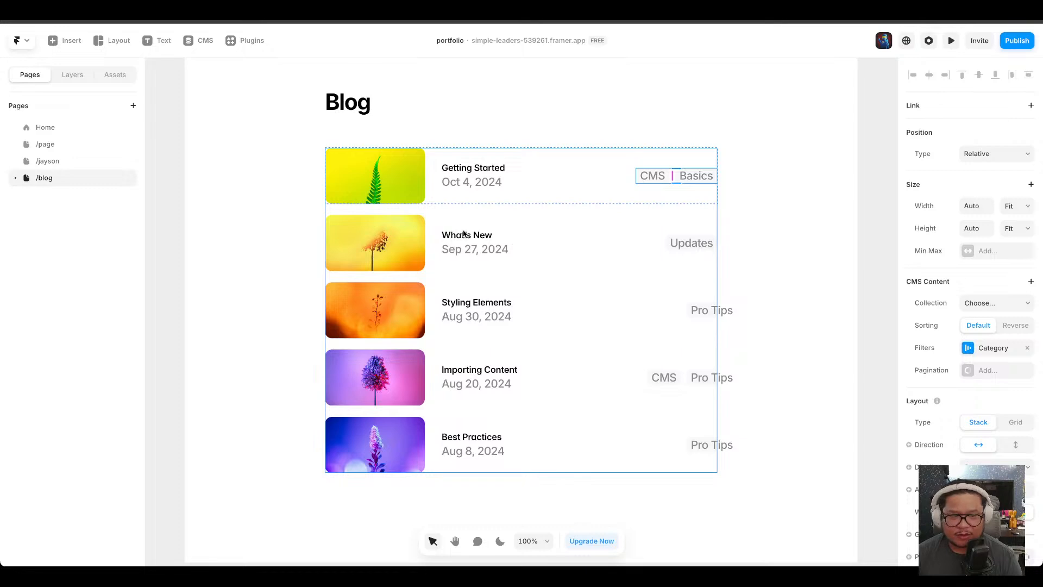
Open the Articles detail page from the blog page, then return to the blog page's layers.
{"action": "left_click", "coordinate": [16, 178]}
{"action": "left_click", "coordinate": [60, 199]}
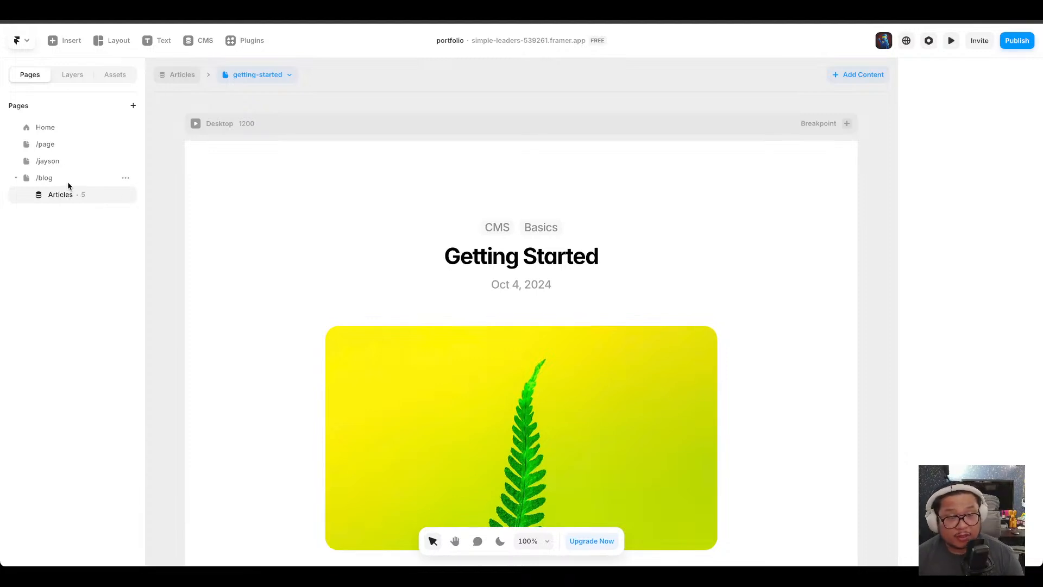
{"action": "left_click", "coordinate": [67, 180]}
{"action": "left_click", "coordinate": [72, 75]}
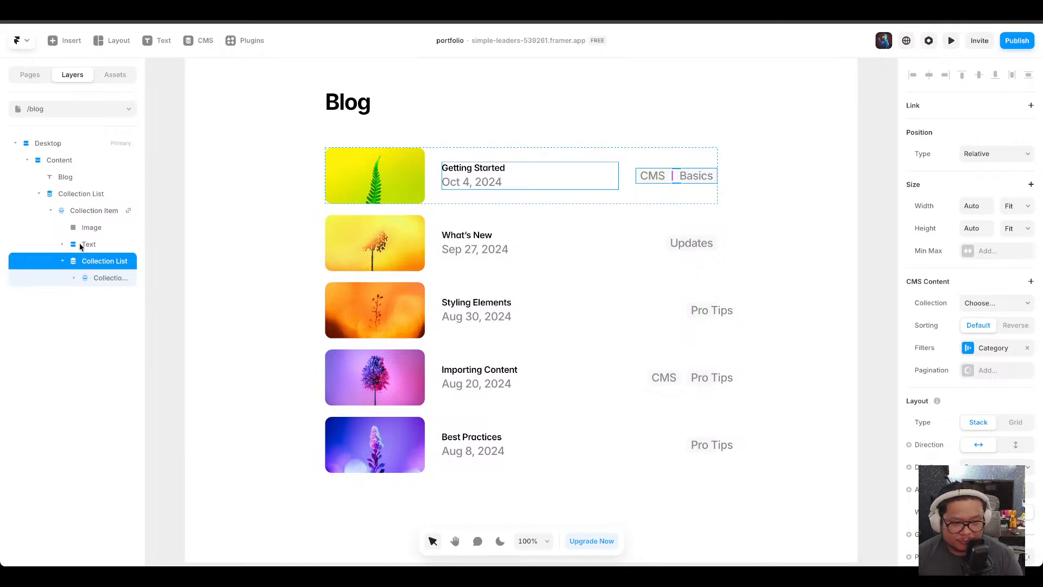
Examine the nested collection list layers inside the blog page's article collection item.
{"action": "left_click", "coordinate": [74, 278]}
{"action": "left_click", "coordinate": [113, 280]}
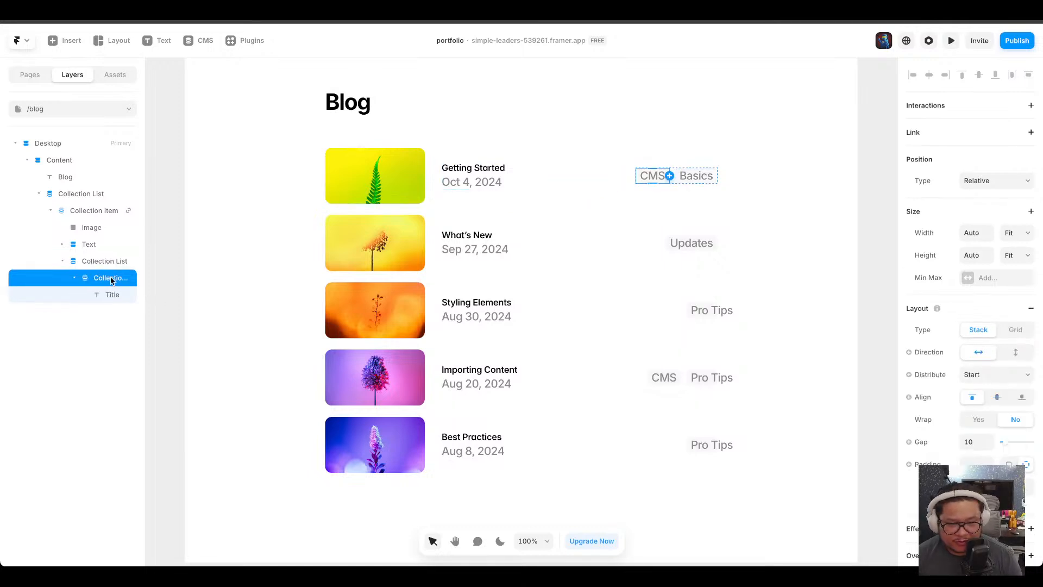
{"action": "left_click_drag", "start_coordinate": [146, 239], "coordinate": [191, 239]}
{"action": "left_click", "coordinate": [117, 296]}
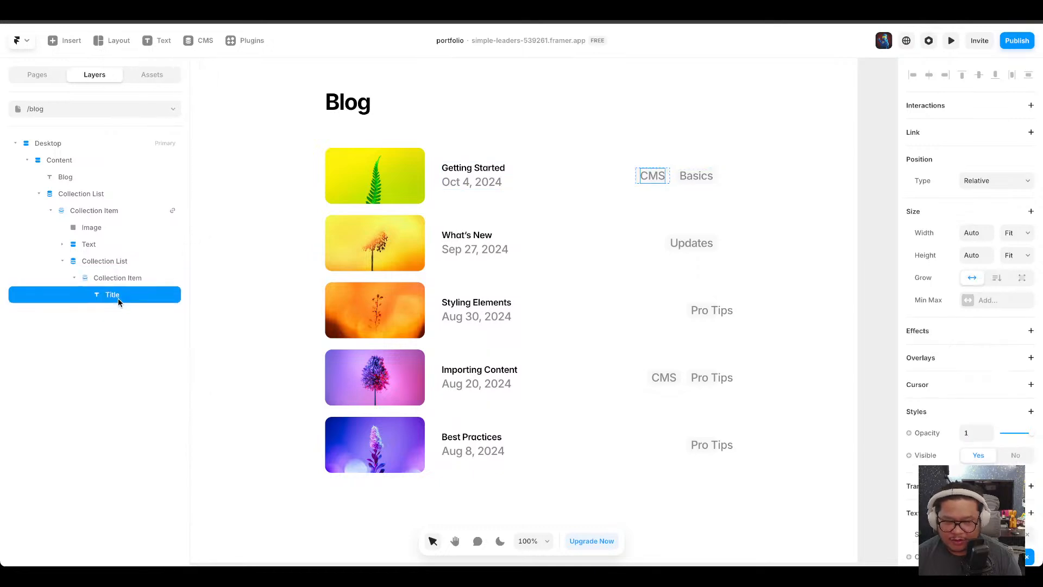
{"action": "left_click", "coordinate": [124, 260]}
{"action": "left_click", "coordinate": [129, 245]}
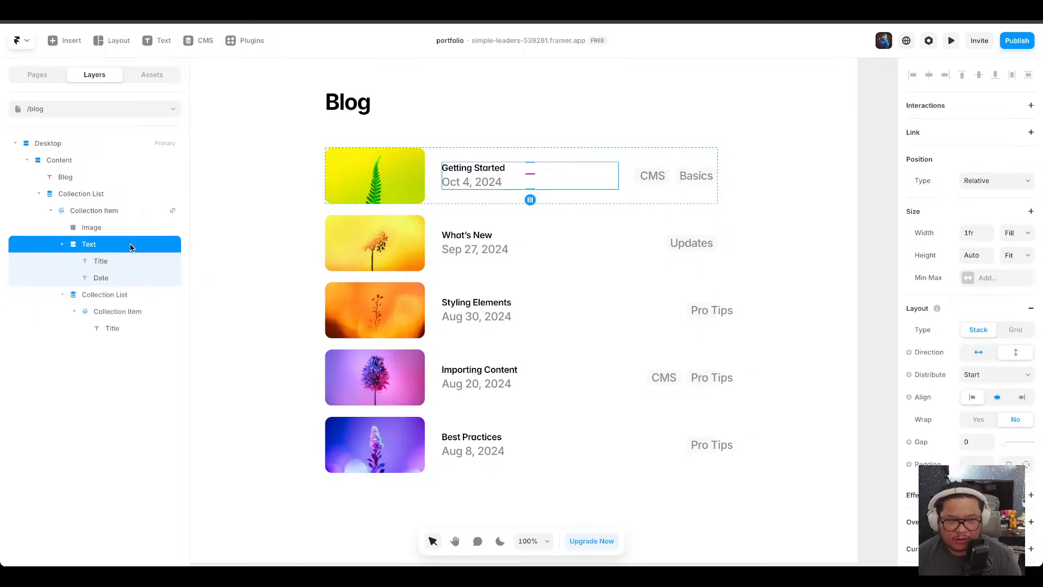
{"action": "left_click", "coordinate": [119, 198]}
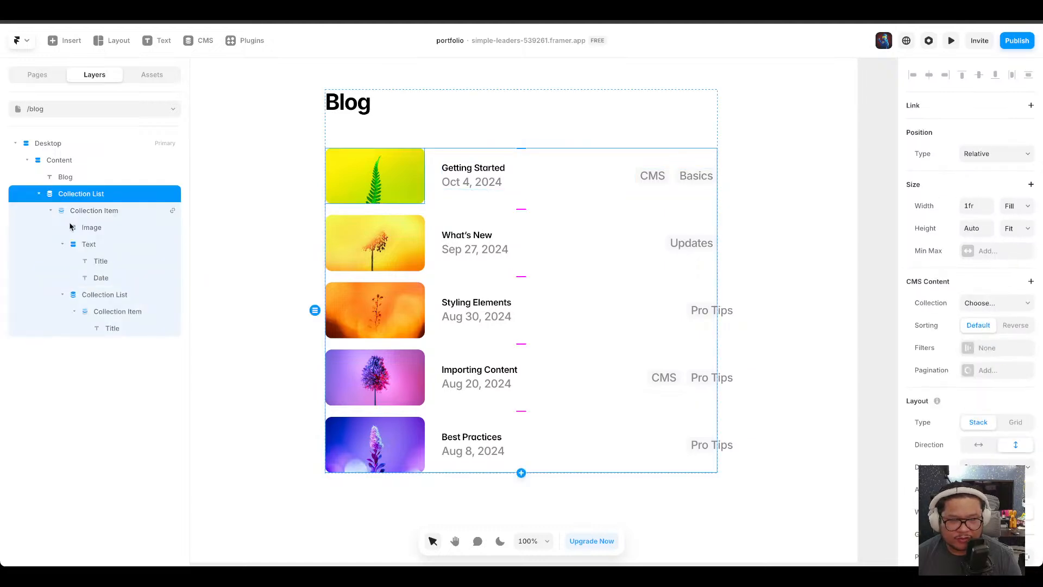
{"action": "left_click", "coordinate": [51, 210]}
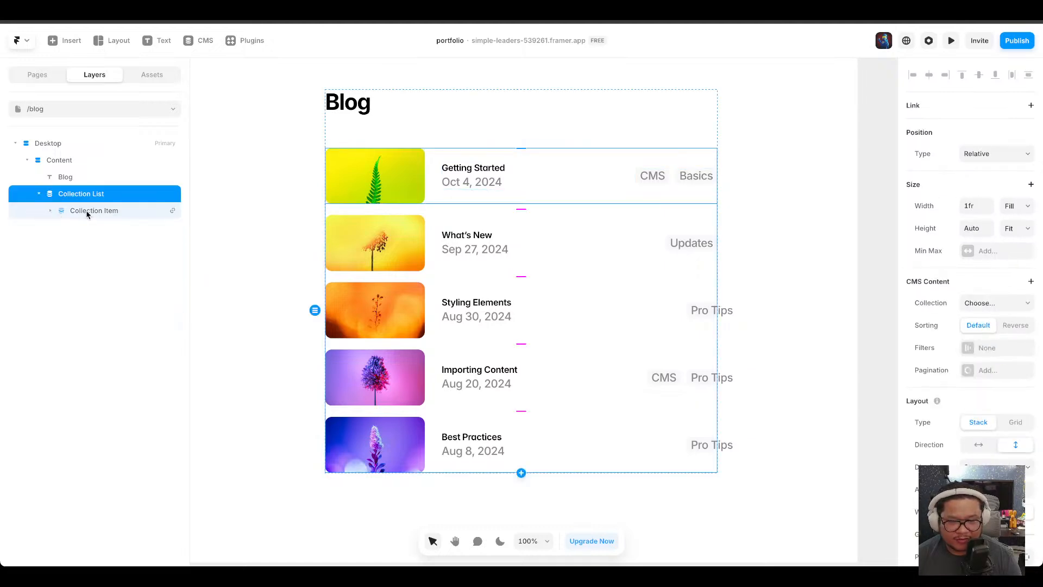
{"action": "left_click", "coordinate": [50, 211]}
{"action": "left_click", "coordinate": [106, 296]}
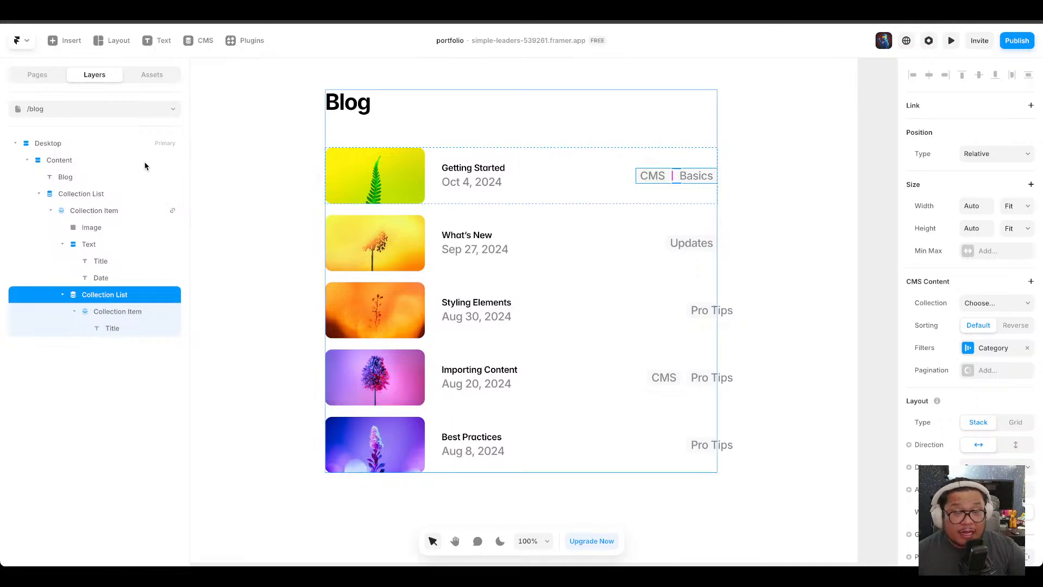
Insert the Authors collection as a nested list inside the blog page's article collection item.
{"action": "left_click", "coordinate": [70, 41]}
{"action": "mouse_move", "coordinate": [85, 277]}
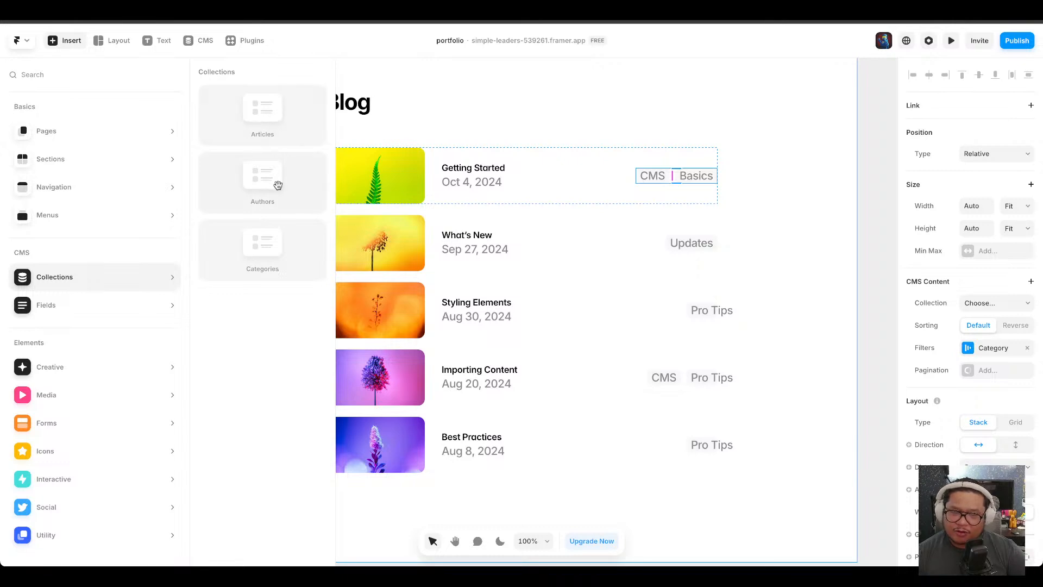
{"action": "left_click_drag", "start_coordinate": [274, 181], "coordinate": [625, 179]}
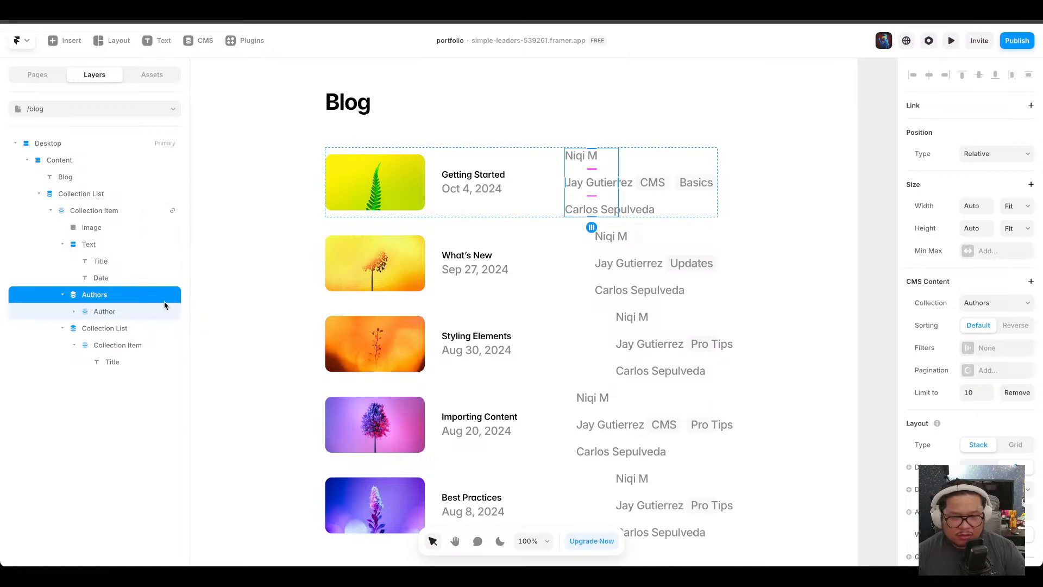
Collapse and expand the article item's layers to inspect the new Authors list and its nested Author item.
{"action": "left_click", "coordinate": [62, 296]}
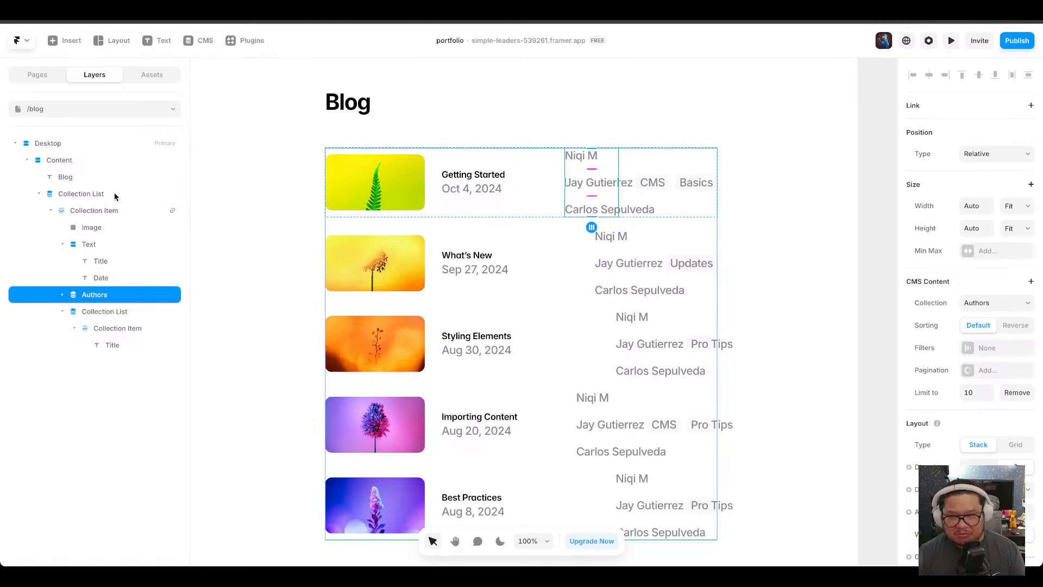
{"action": "left_click", "coordinate": [63, 313]}
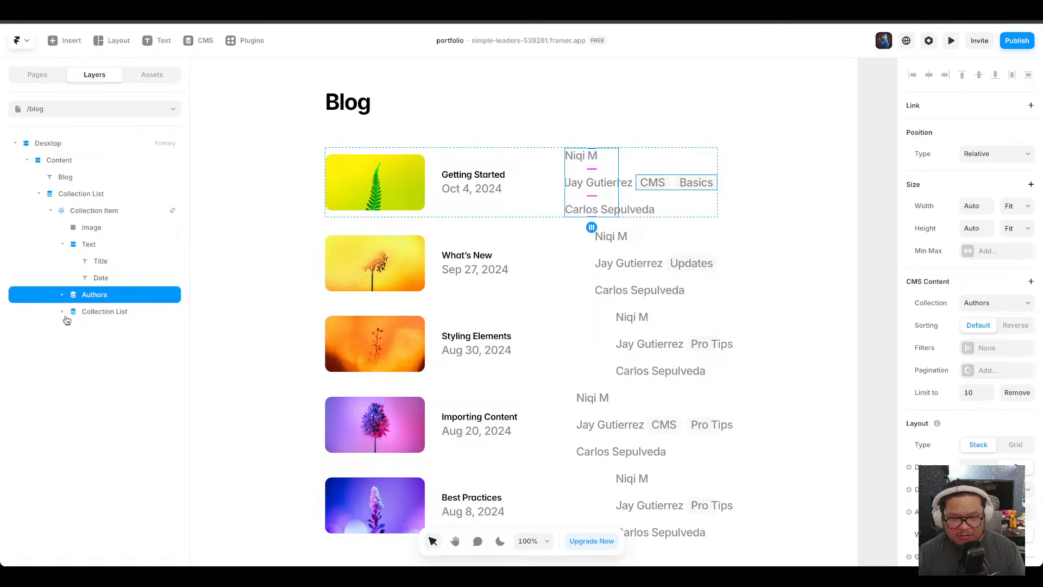
{"action": "left_click", "coordinate": [63, 245]}
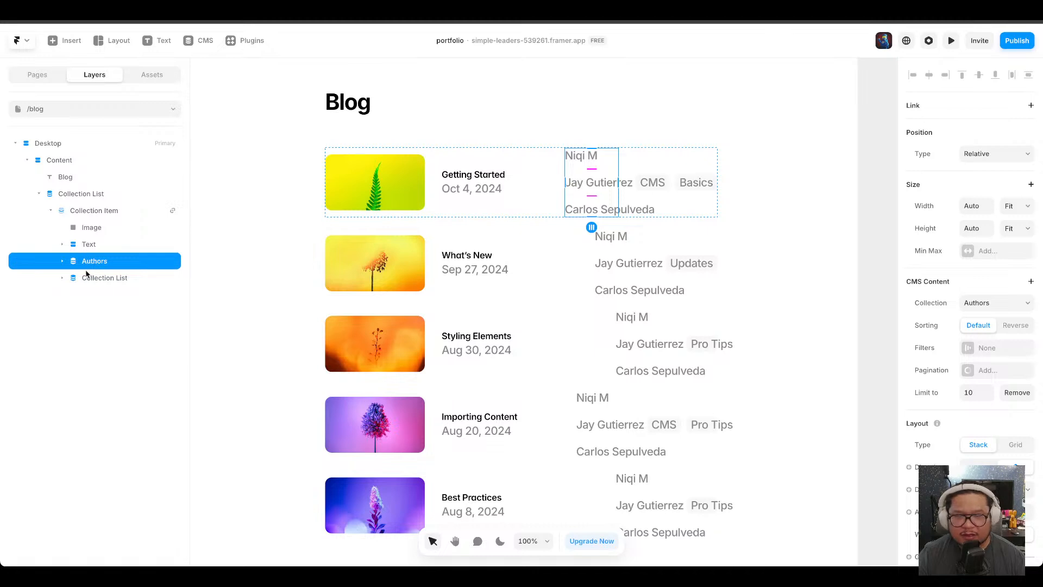
{"action": "left_click", "coordinate": [63, 278]}
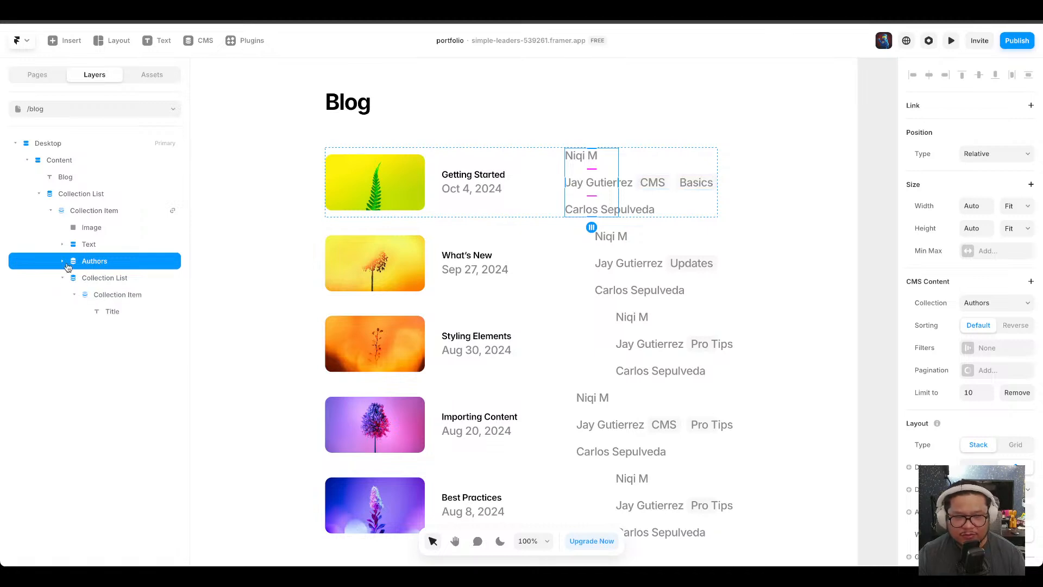
{"action": "left_click", "coordinate": [62, 261]}
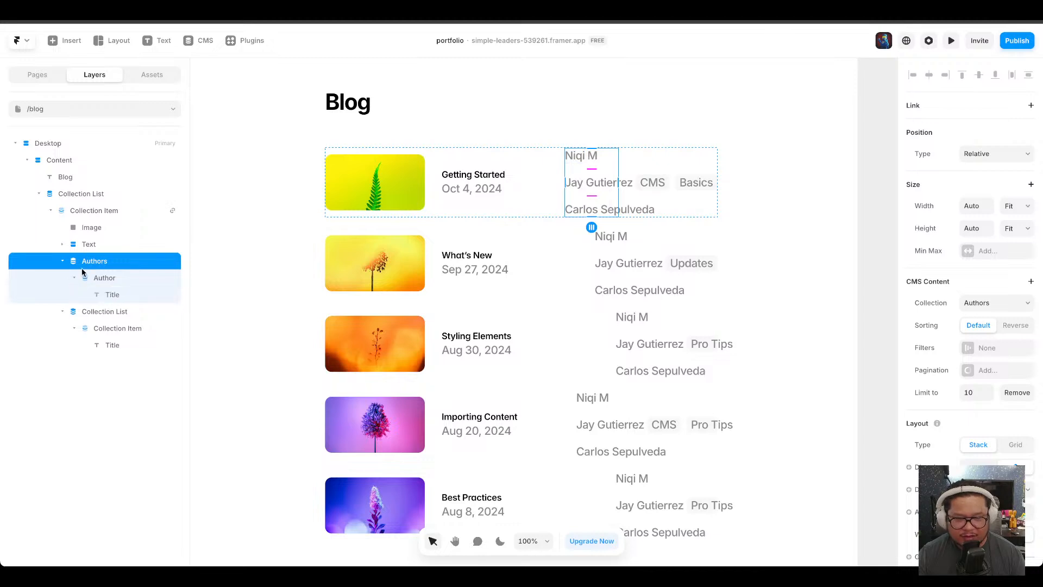
{"action": "left_click", "coordinate": [107, 278]}
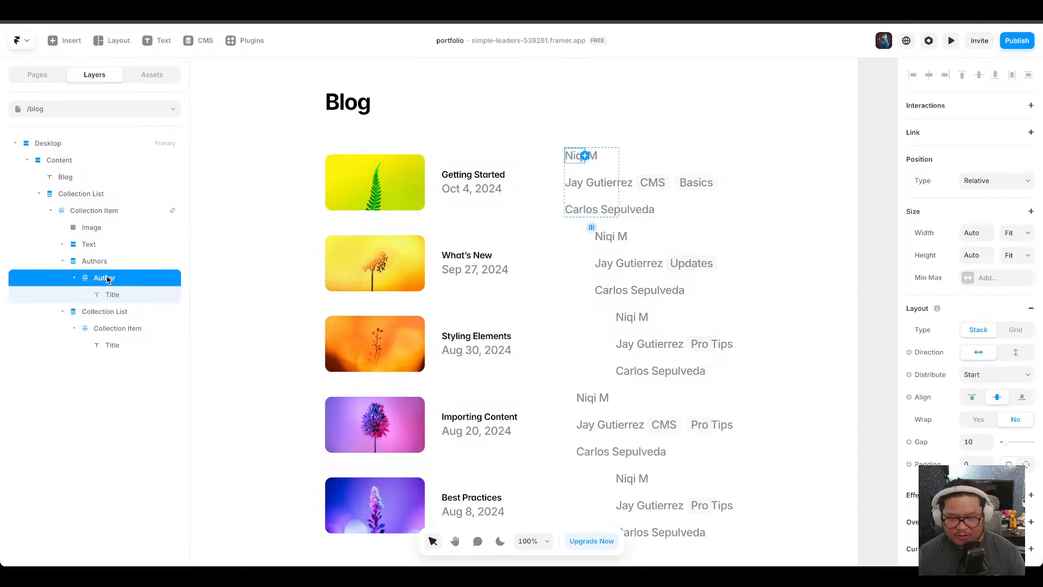
{"action": "left_click", "coordinate": [104, 261]}
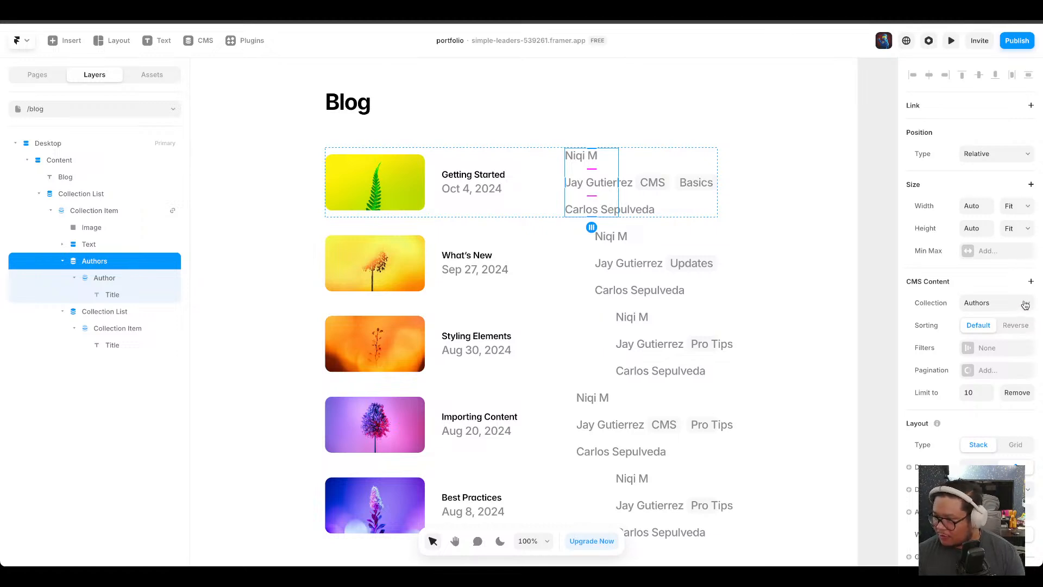
Try a horizontal direction for the Authors list, then switch it back to vertical.
{"action": "scroll", "coordinate": [1021, 326], "scroll_direction": "down", "scroll_amount": 4}
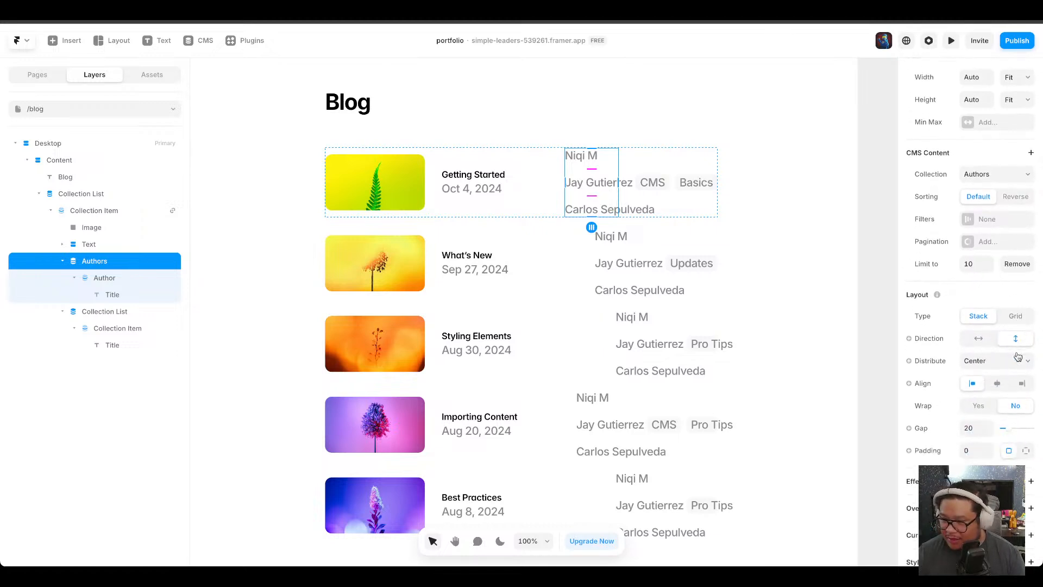
{"action": "scroll", "coordinate": [1017, 356], "scroll_direction": "up", "scroll_amount": 1}
{"action": "left_click", "coordinate": [978, 310]}
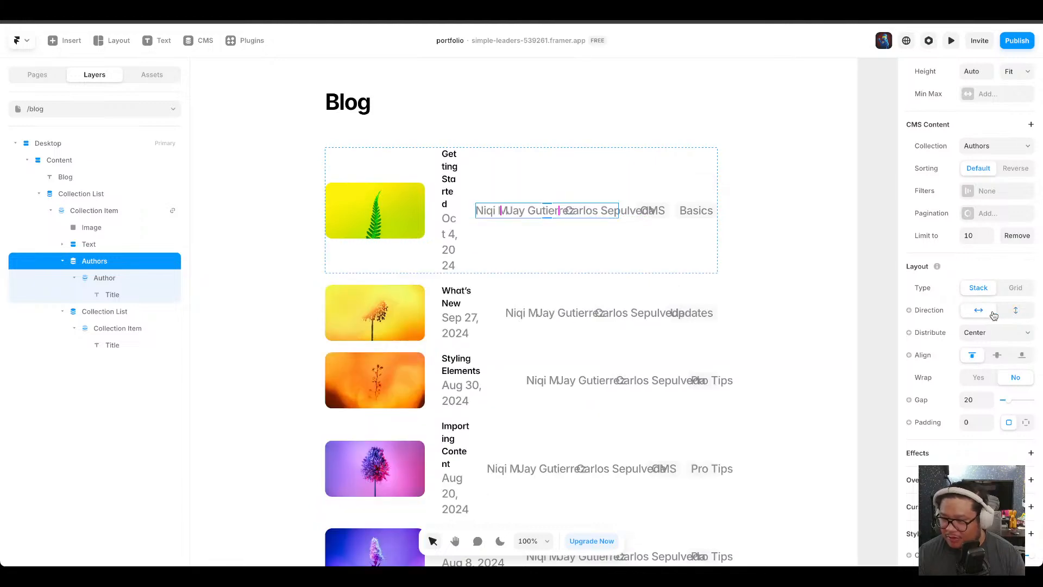
{"action": "left_click", "coordinate": [1015, 310]}
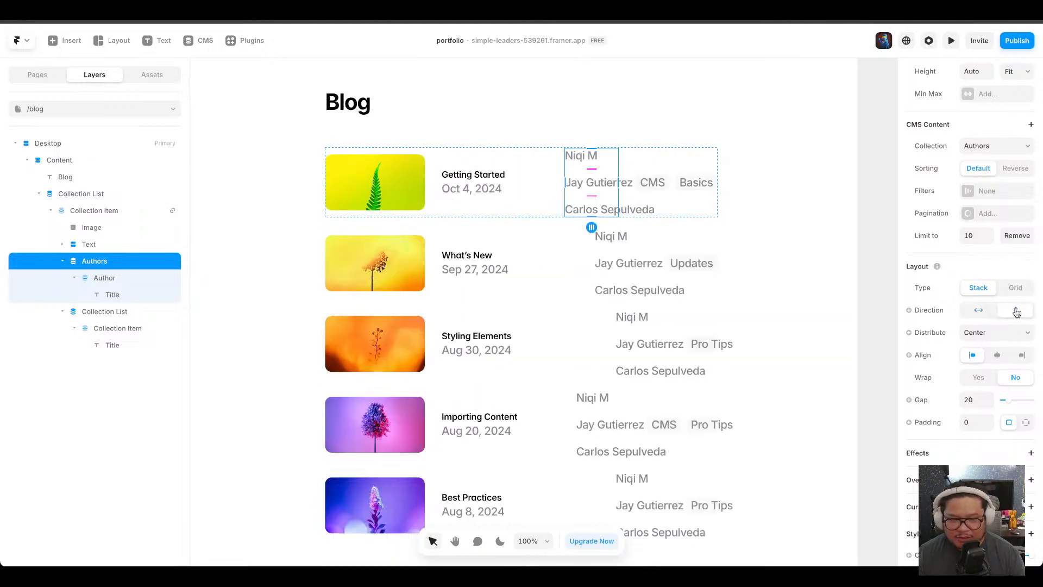
Wrap the Authors collection list in a new stack.
{"action": "right_click", "coordinate": [114, 265]}
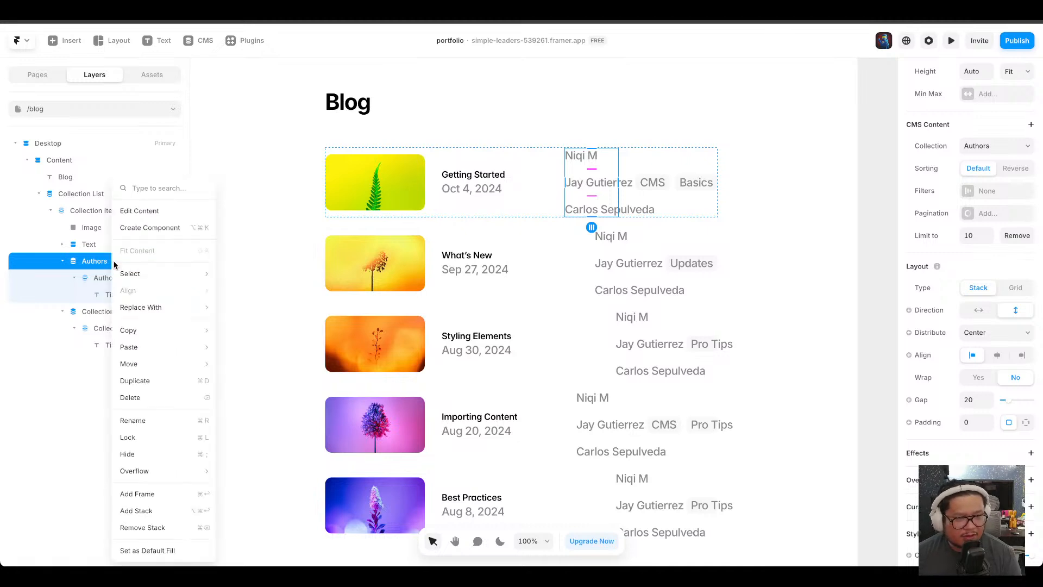
{"action": "right_click", "coordinate": [84, 264]}
{"action": "right_click", "coordinate": [84, 264]}
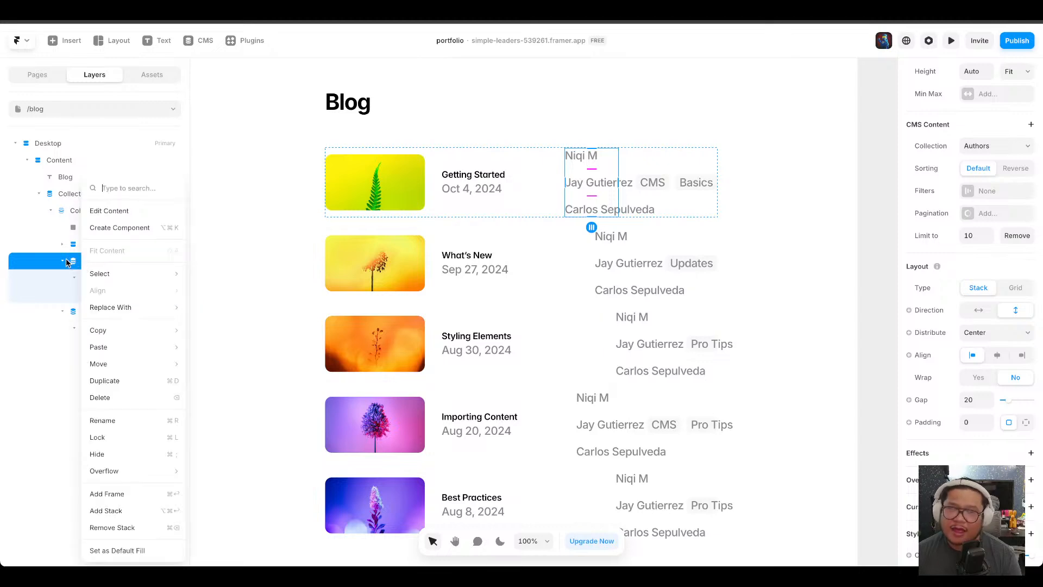
{"action": "left_click", "coordinate": [130, 511]}
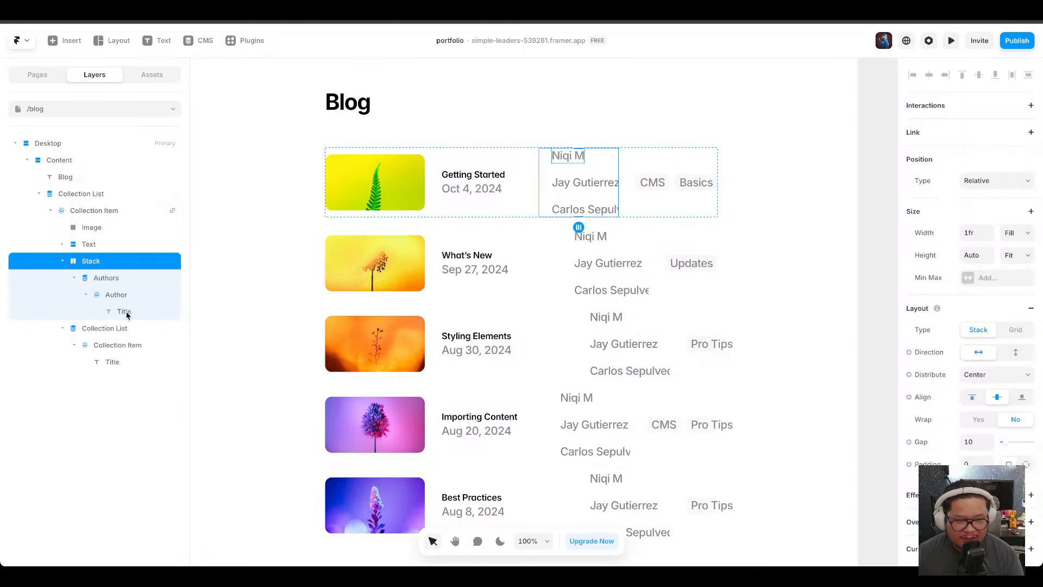
Move the category collection list into the new stack below the Authors list.
{"action": "left_click", "coordinate": [123, 328]}
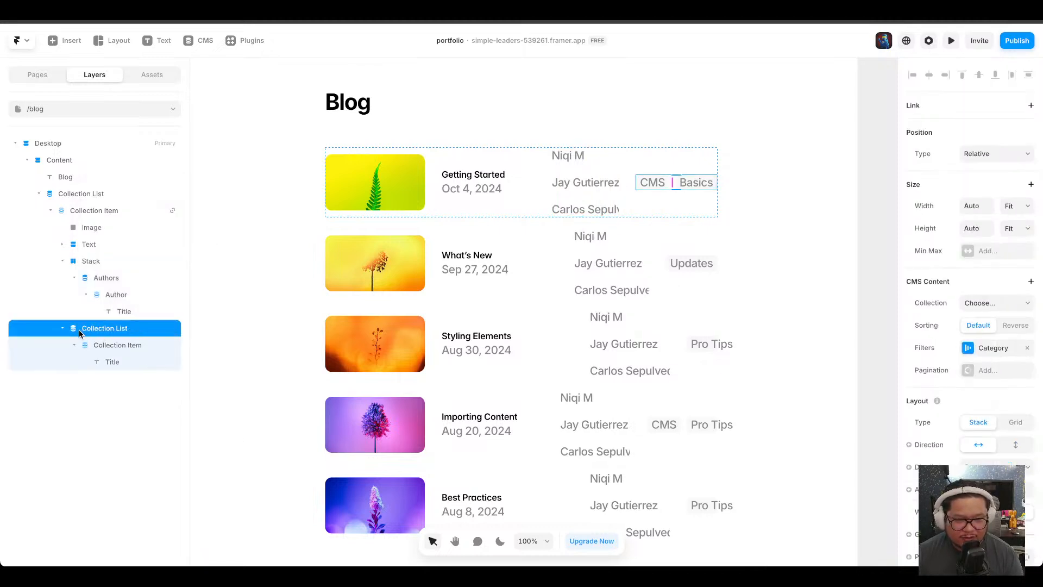
{"action": "left_click_drag", "start_coordinate": [80, 333], "coordinate": [107, 276]}
{"action": "left_click", "coordinate": [74, 277]}
{"action": "left_click", "coordinate": [74, 294]}
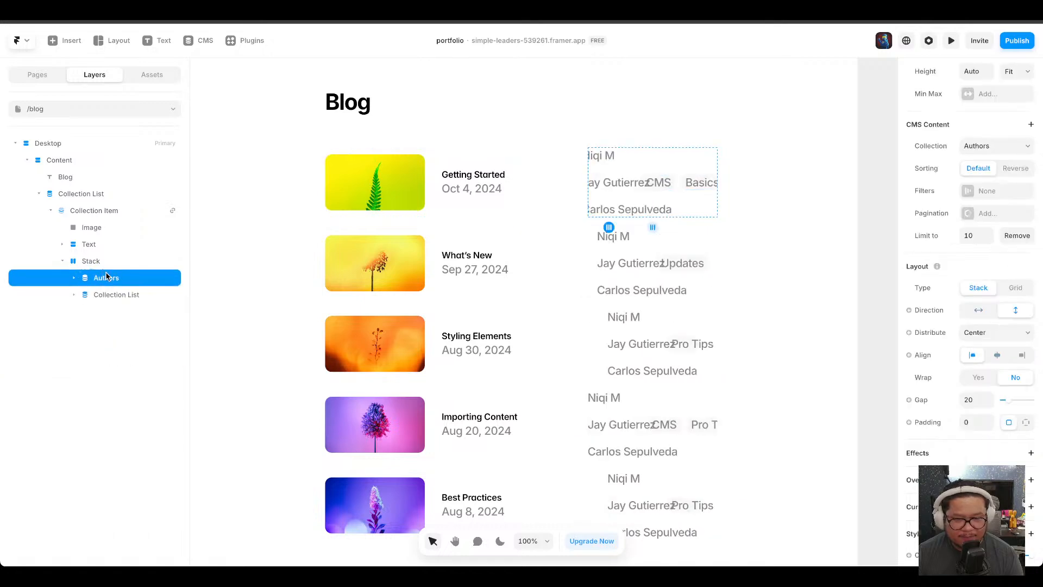
Rename the category collection list layer as Categories.
{"action": "double_click", "coordinate": [111, 294]}
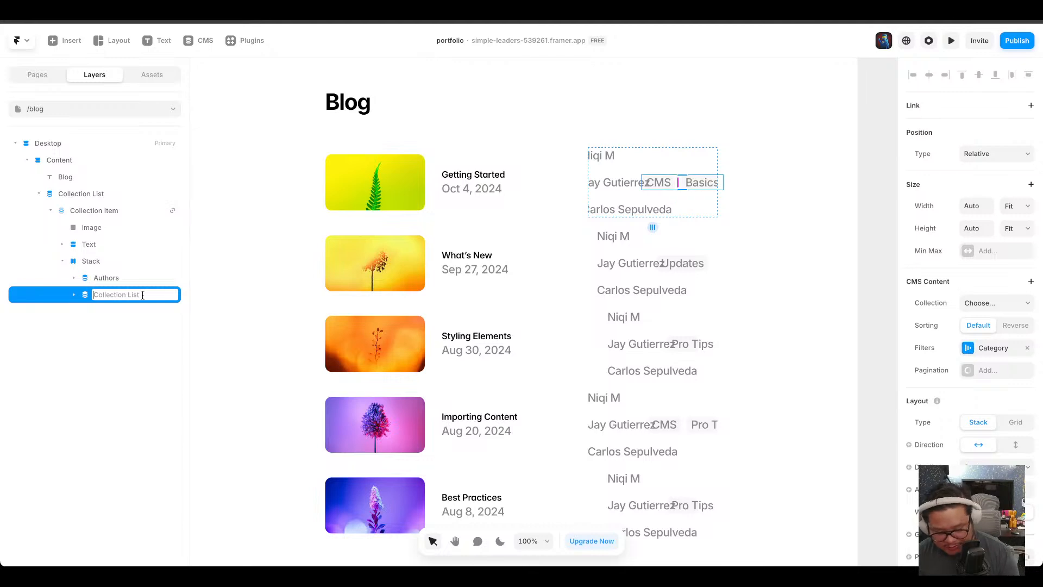
{"action": "type", "text": "Categb"}
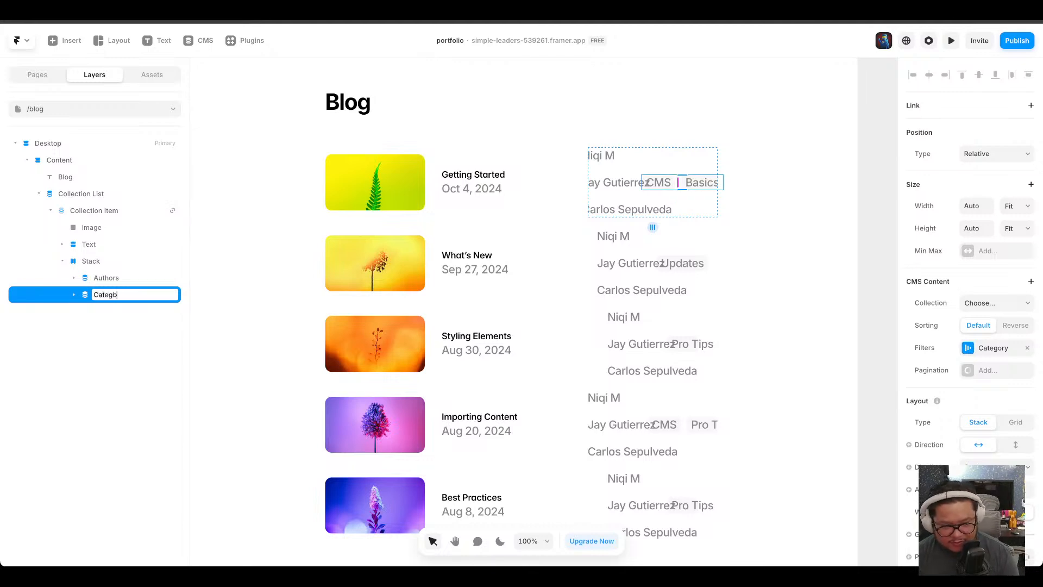
{"action": "type", "text": "oryories"}
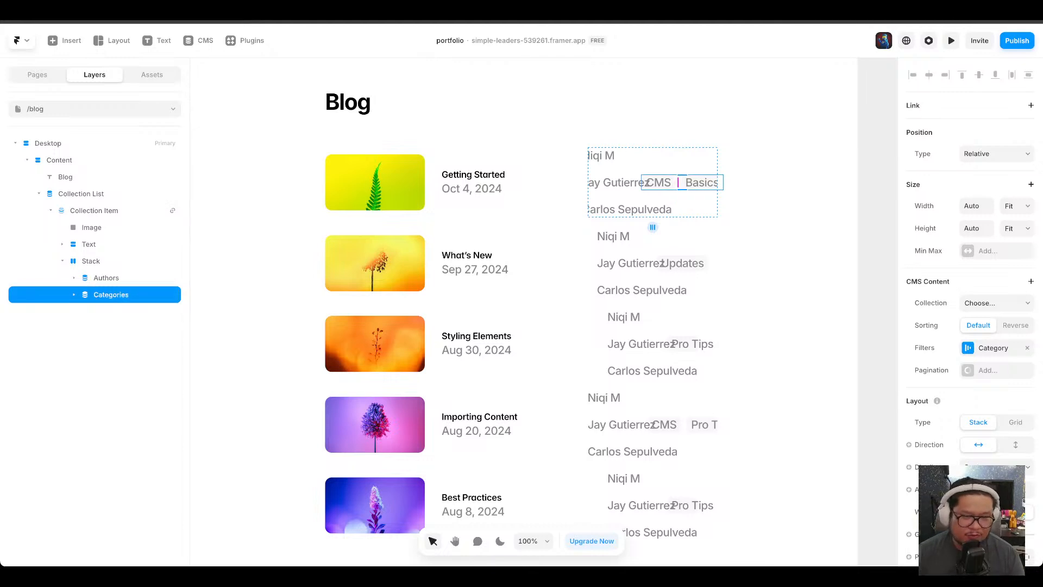
Set the stack's direction to vertical.
{"action": "left_click", "coordinate": [115, 262]}
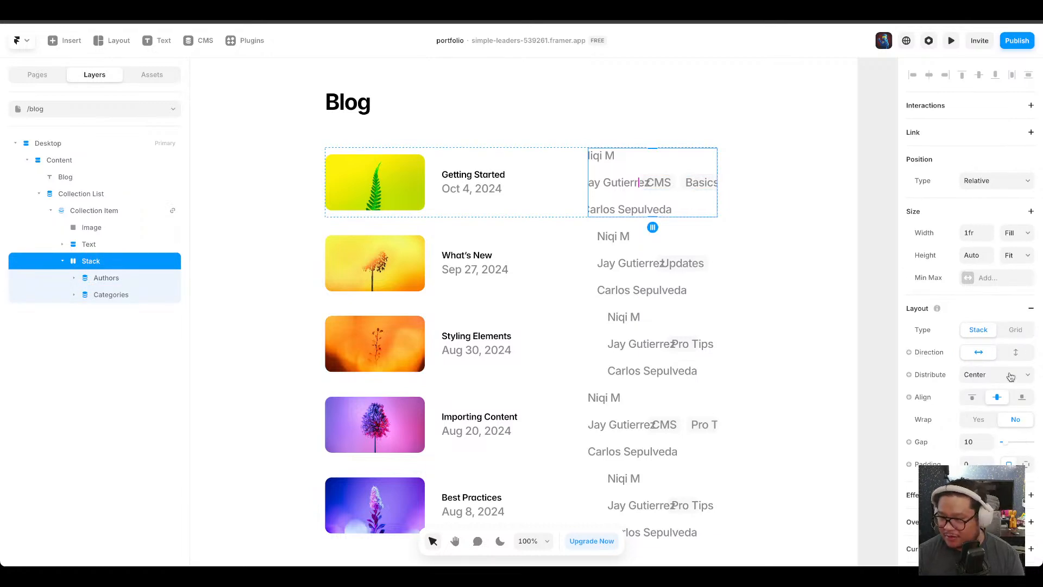
{"action": "left_click", "coordinate": [1014, 354]}
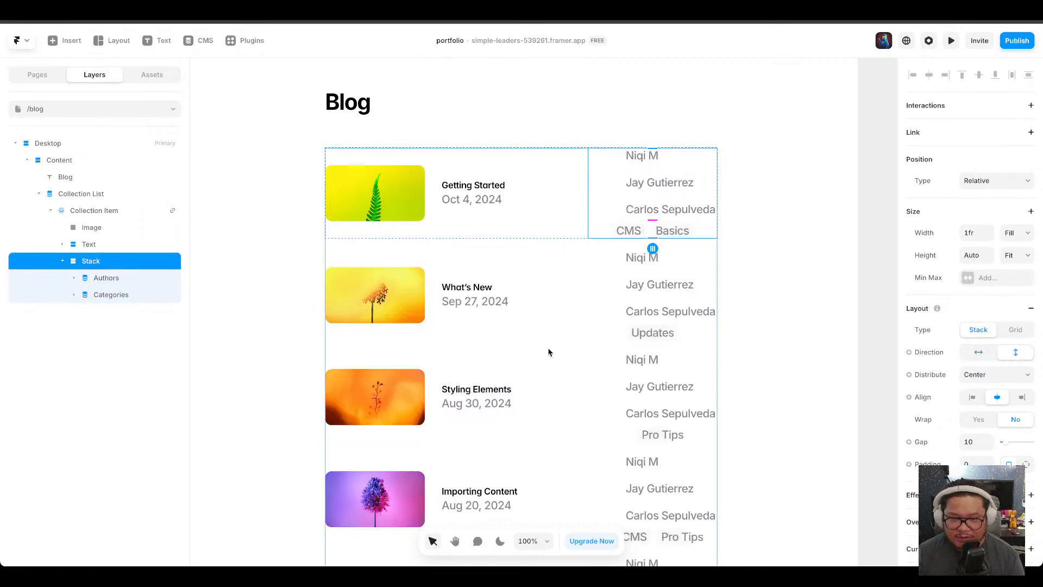
Set the Authors list's width to Fill and its layout direction to horizontal.
{"action": "left_click", "coordinate": [657, 184]}
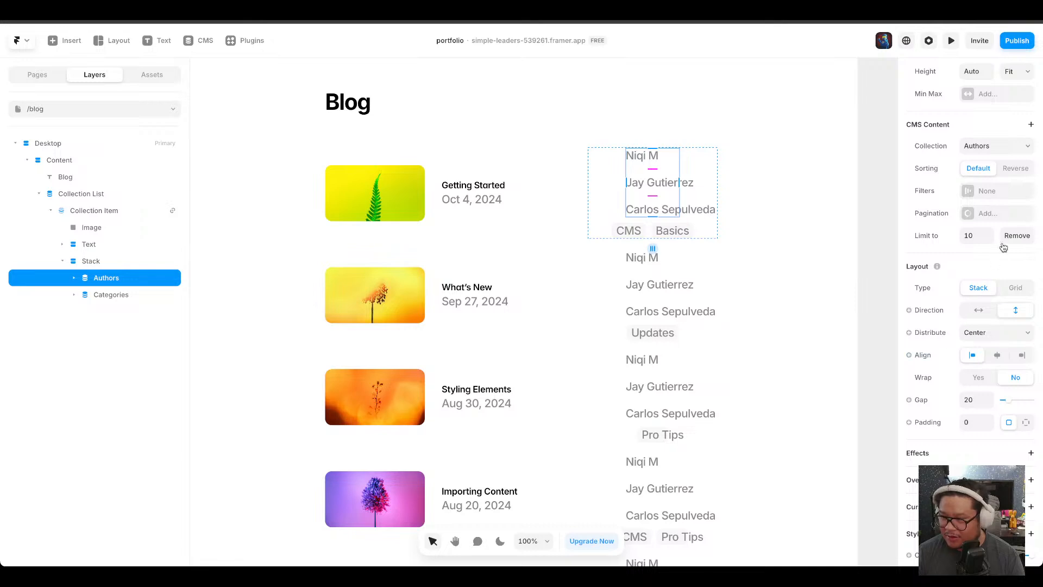
{"action": "scroll", "coordinate": [1021, 185], "scroll_direction": "up", "scroll_amount": 3}
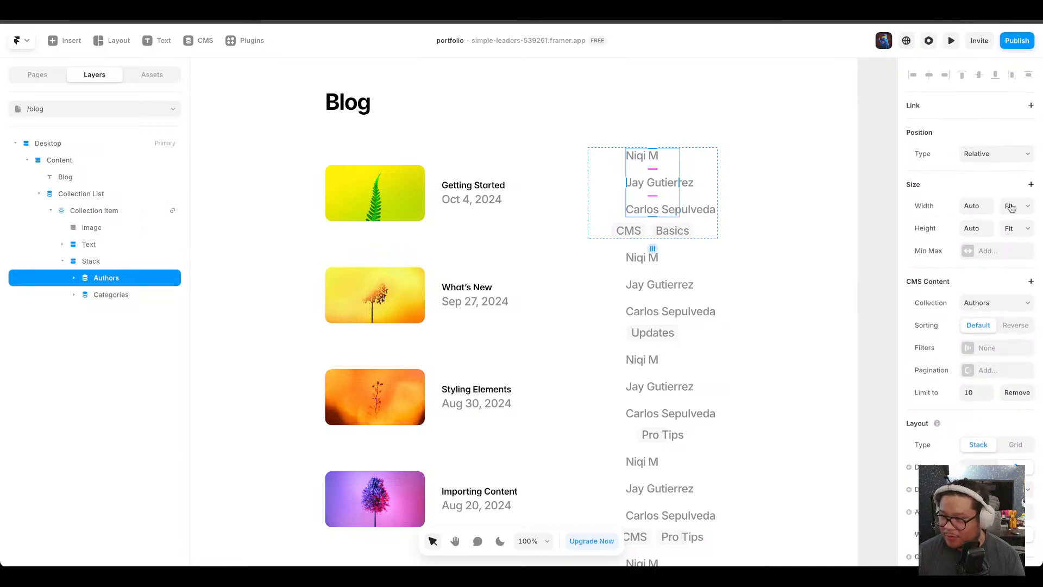
{"action": "left_click", "coordinate": [1026, 209]}
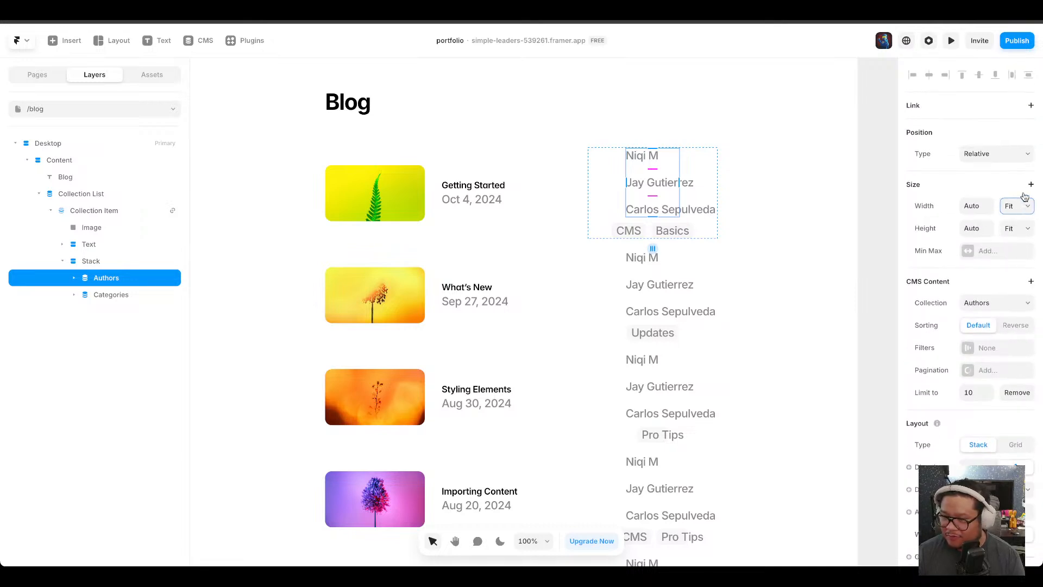
{"action": "left_click", "coordinate": [1025, 198]}
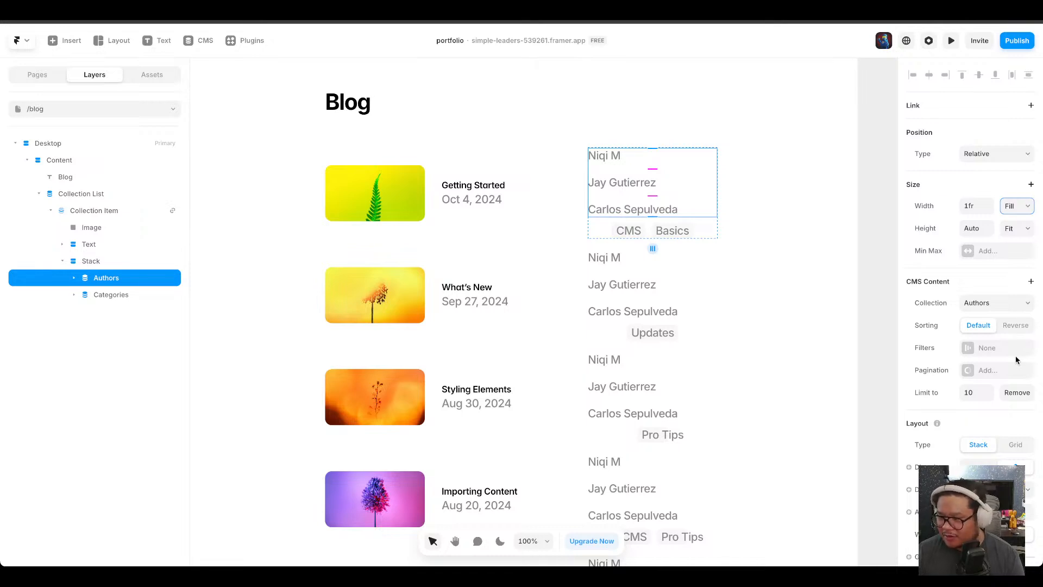
{"action": "left_click", "coordinate": [975, 466]}
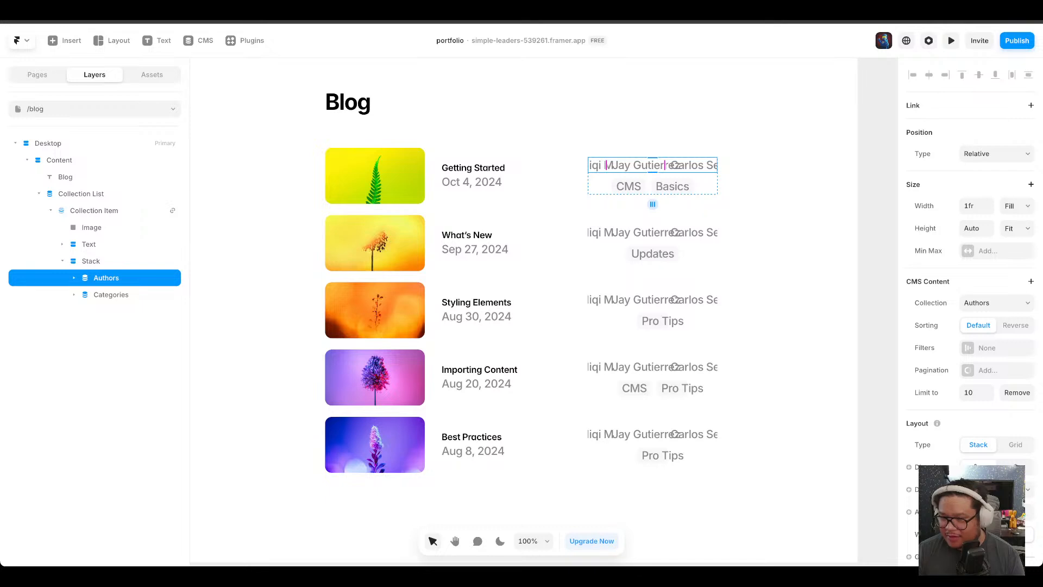
{"action": "left_click", "coordinate": [983, 207]}
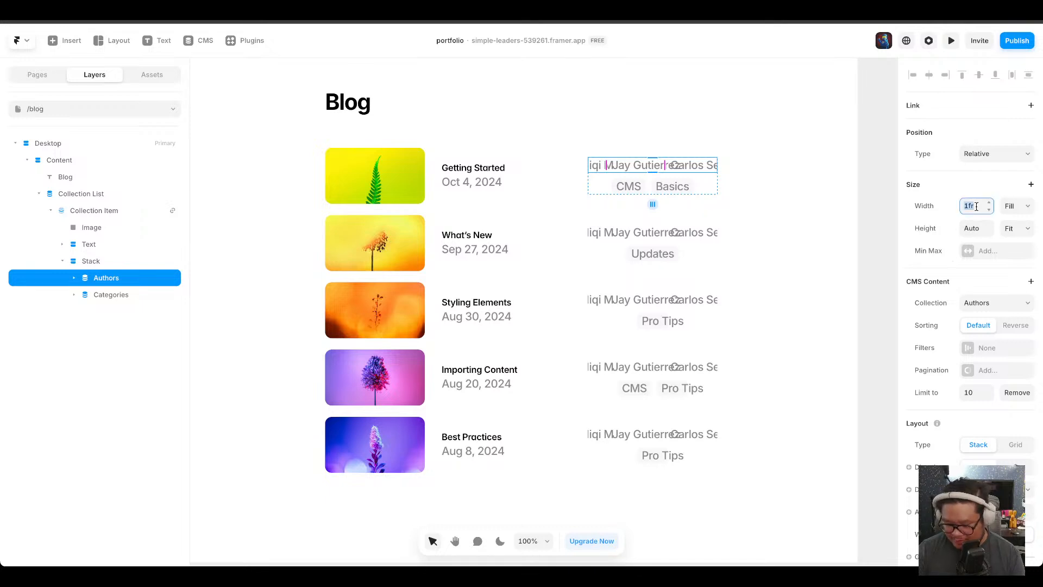
{"action": "key", "text": "Up"}
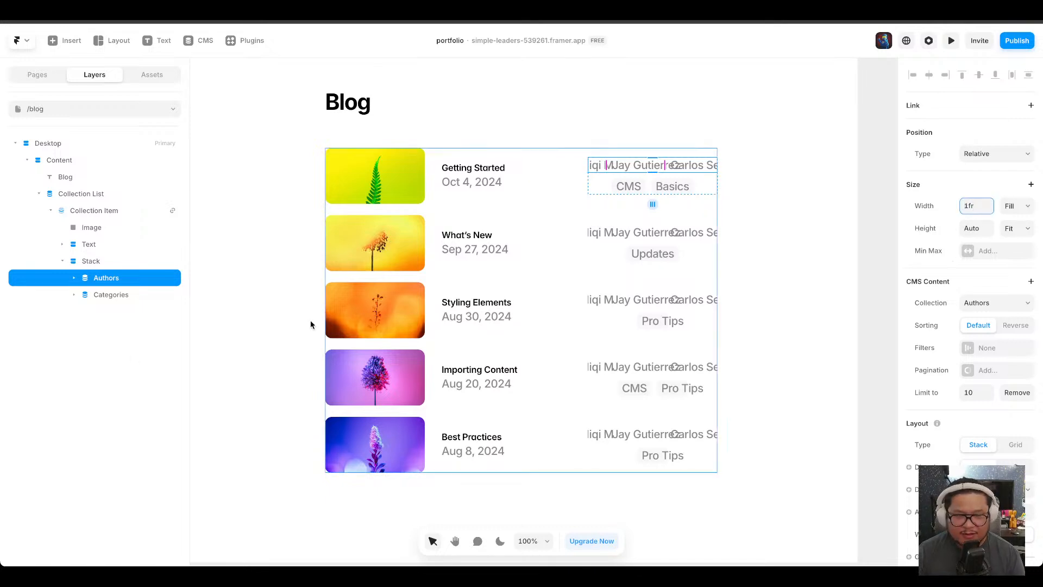
Align the stack's contents to the left edge, after briefly trying a 3fr width.
{"action": "left_click", "coordinate": [107, 262]}
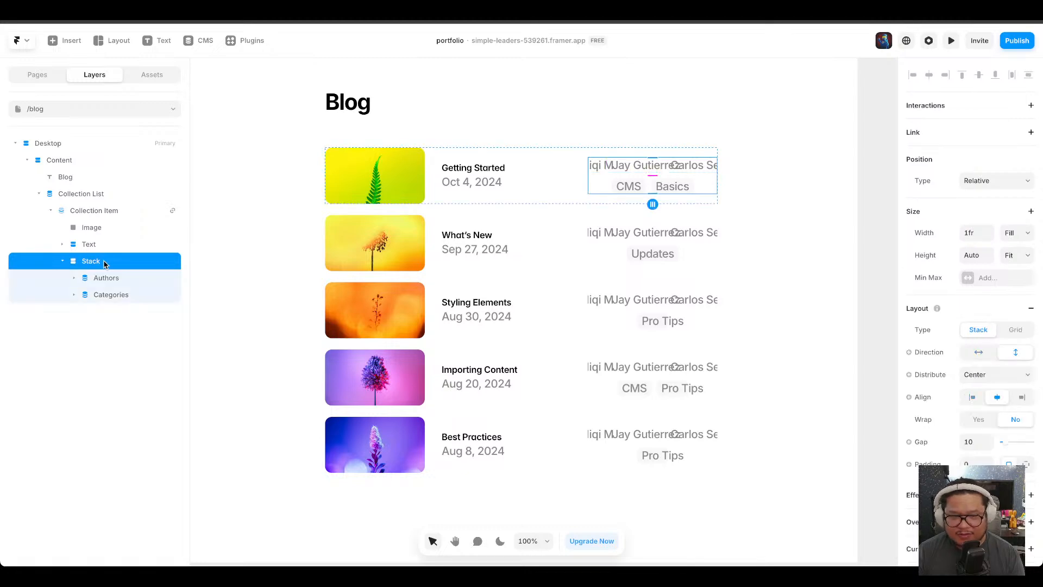
{"action": "left_click", "coordinate": [988, 230]}
{"action": "left_click", "coordinate": [988, 230]}
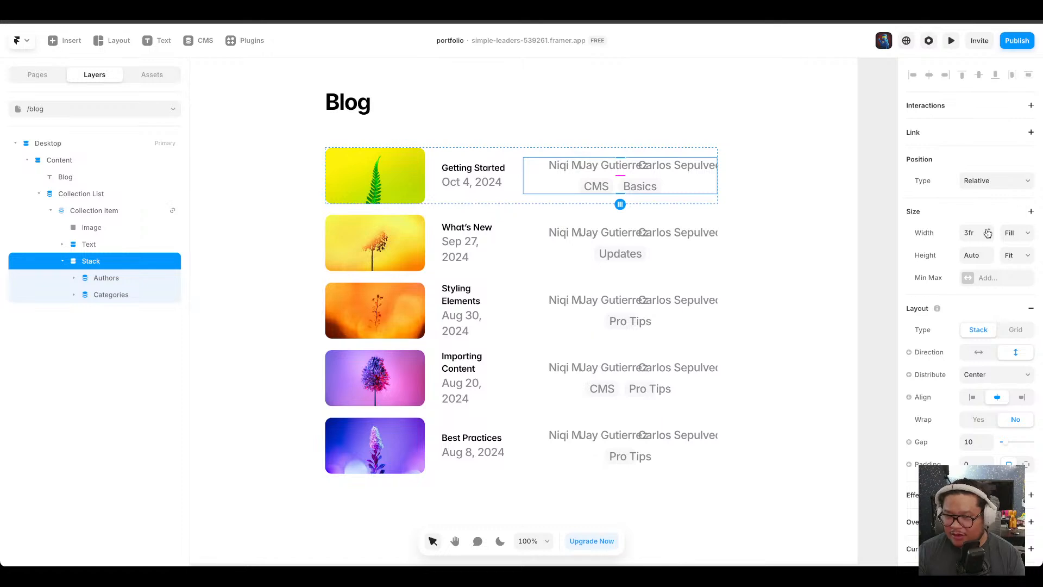
{"action": "left_click", "coordinate": [990, 238]}
{"action": "left_click", "coordinate": [989, 238]}
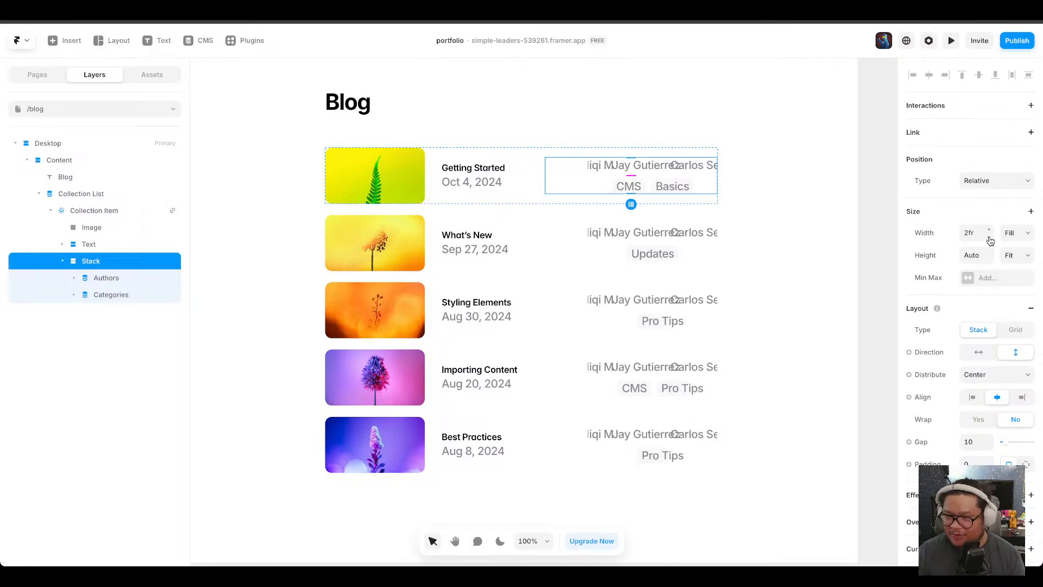
{"action": "left_click", "coordinate": [972, 400]}
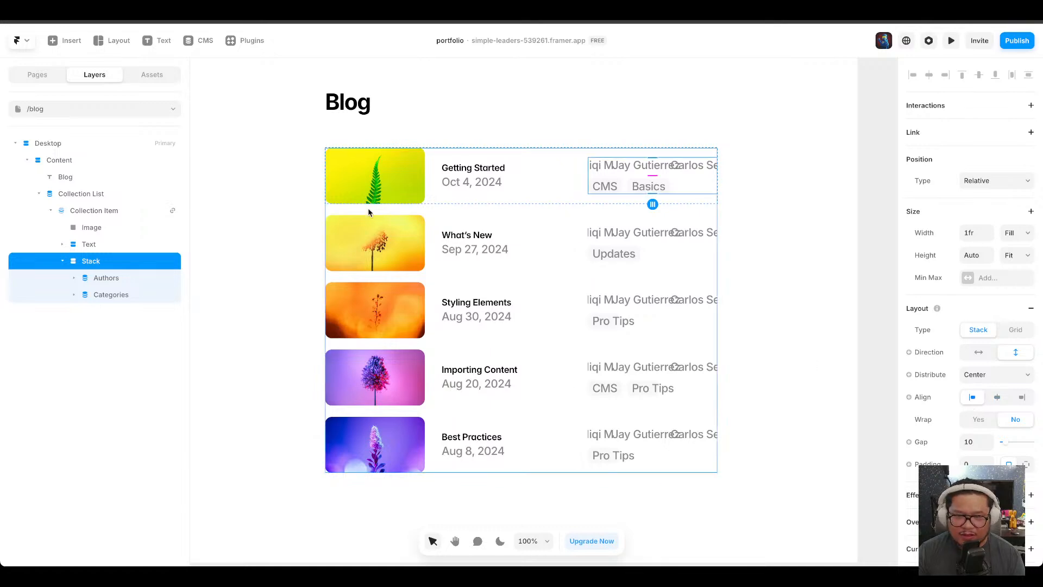
Set the article collection item's layout direction to vertical.
{"action": "left_click", "coordinate": [103, 210]}
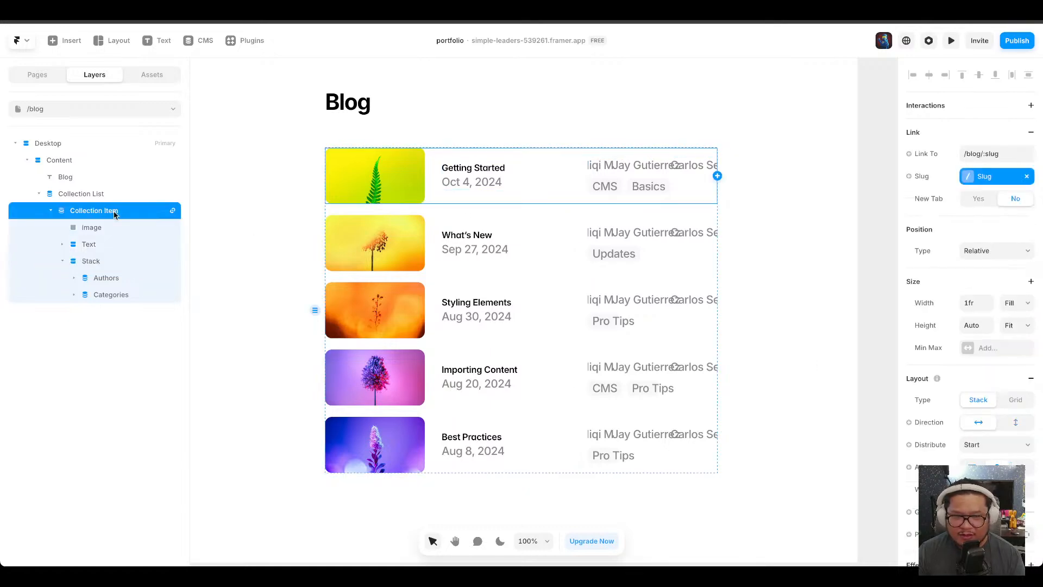
{"action": "left_click", "coordinate": [1014, 423]}
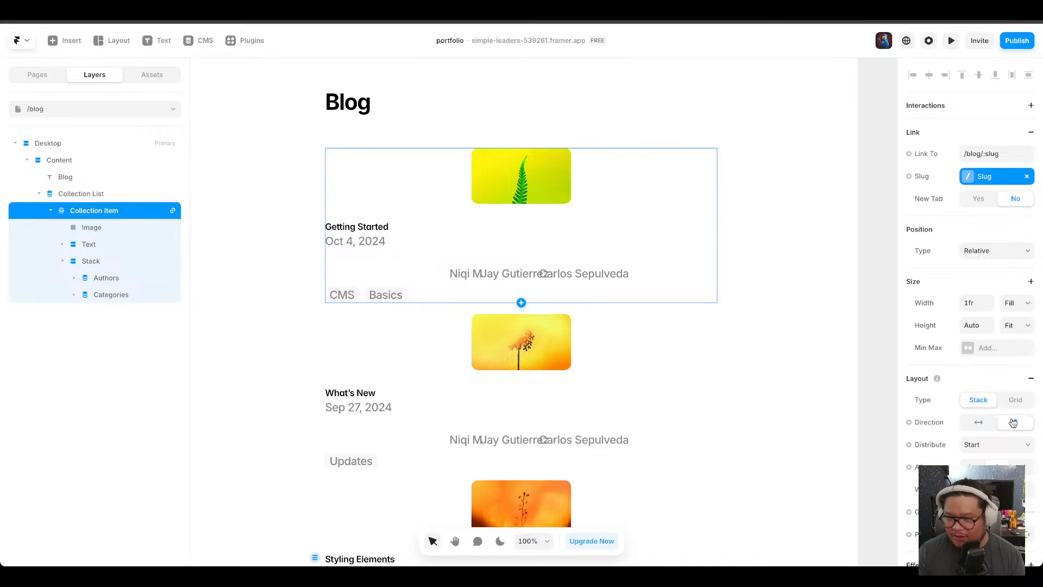
Left-align the article item's contents and wrap the image and title text together in a new stack.
{"action": "left_click", "coordinate": [972, 467]}
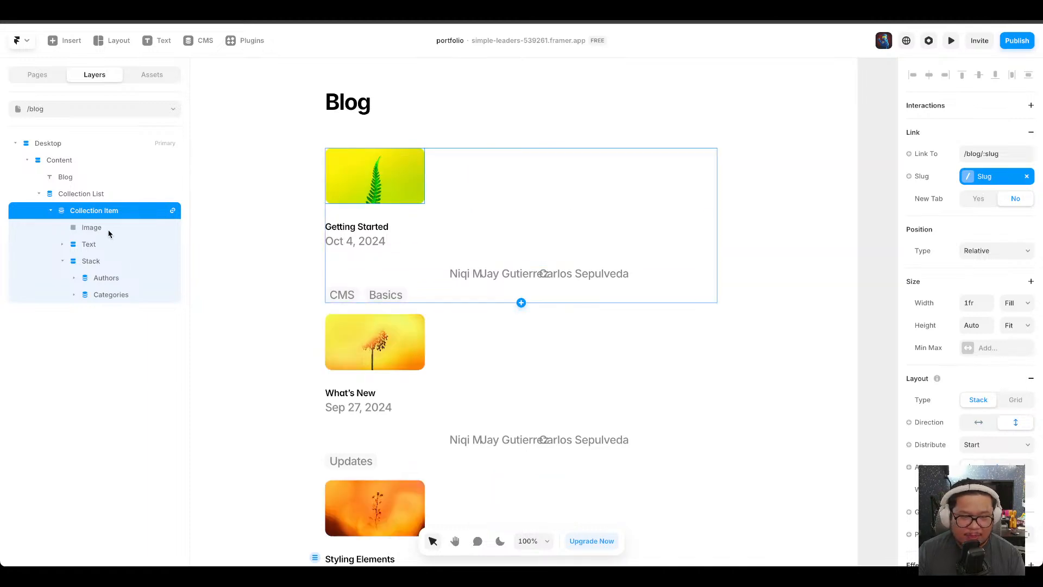
{"action": "left_click", "coordinate": [93, 246]}
{"action": "left_click", "coordinate": [99, 230]}
{"action": "right_click", "coordinate": [99, 232]}
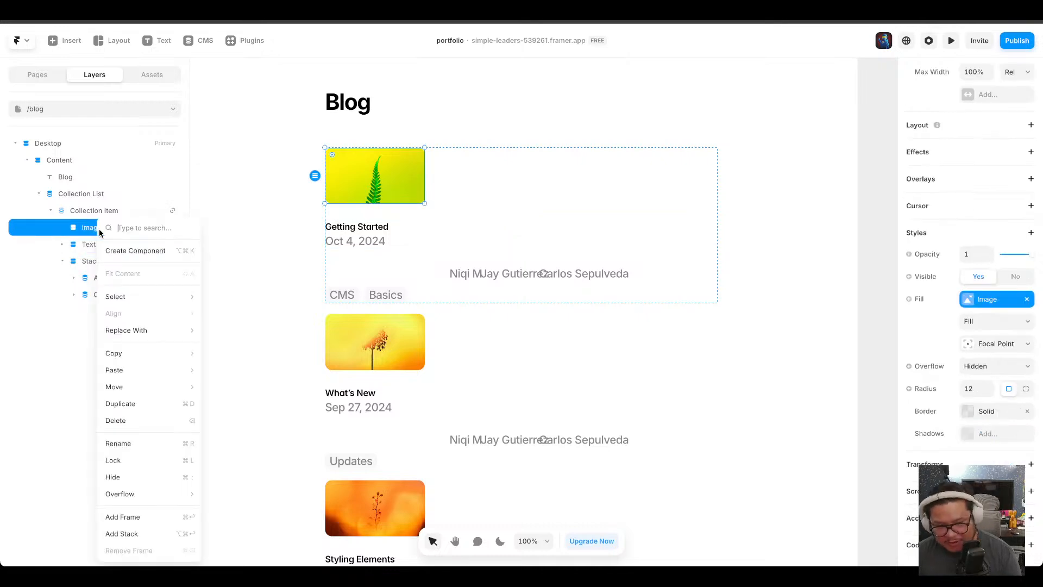
{"action": "left_click", "coordinate": [146, 534]}
{"action": "left_click_drag", "start_coordinate": [82, 260], "coordinate": [113, 253]}
{"action": "left_click_drag", "start_coordinate": [110, 244], "coordinate": [109, 243]}
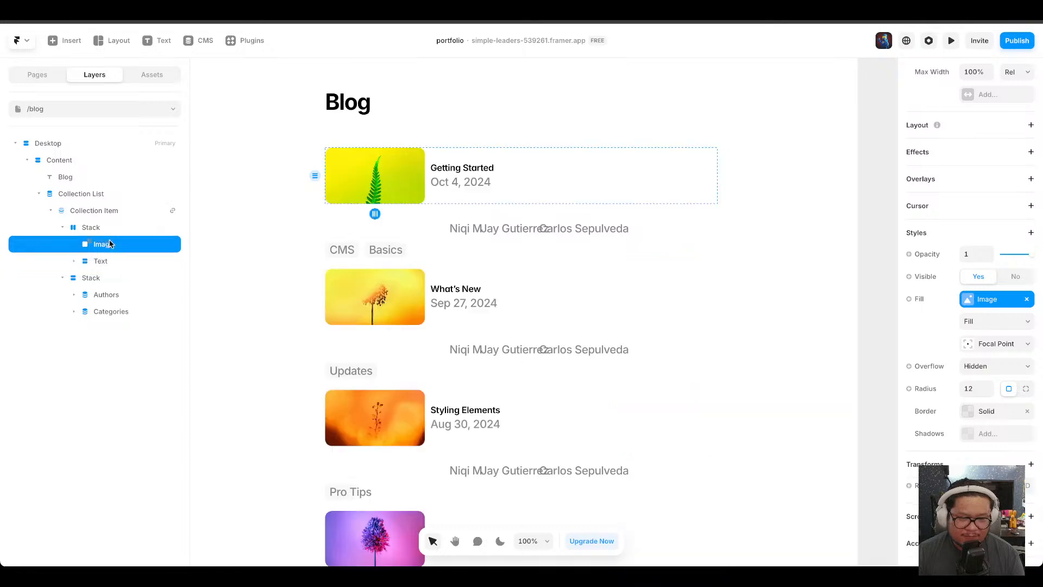
Set the gap between the image and the title text in that stack to about 39.
{"action": "left_click", "coordinate": [109, 228]}
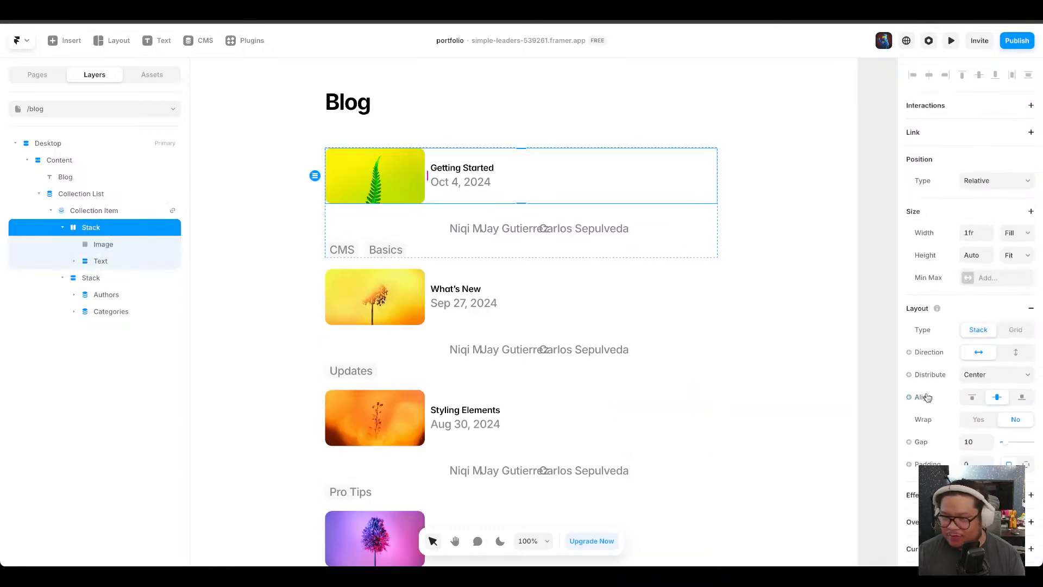
{"action": "left_click_drag", "start_coordinate": [429, 173], "coordinate": [445, 180]}
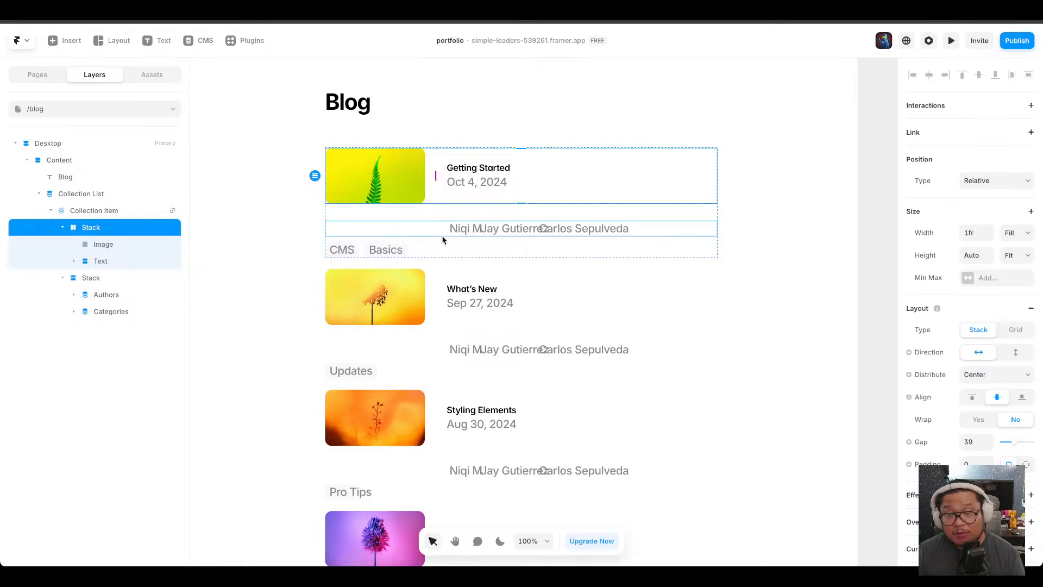
Set the Authors list's distribution to Start and widen the gap between the author names.
{"action": "left_click", "coordinate": [146, 295]}
{"action": "left_click", "coordinate": [145, 279]}
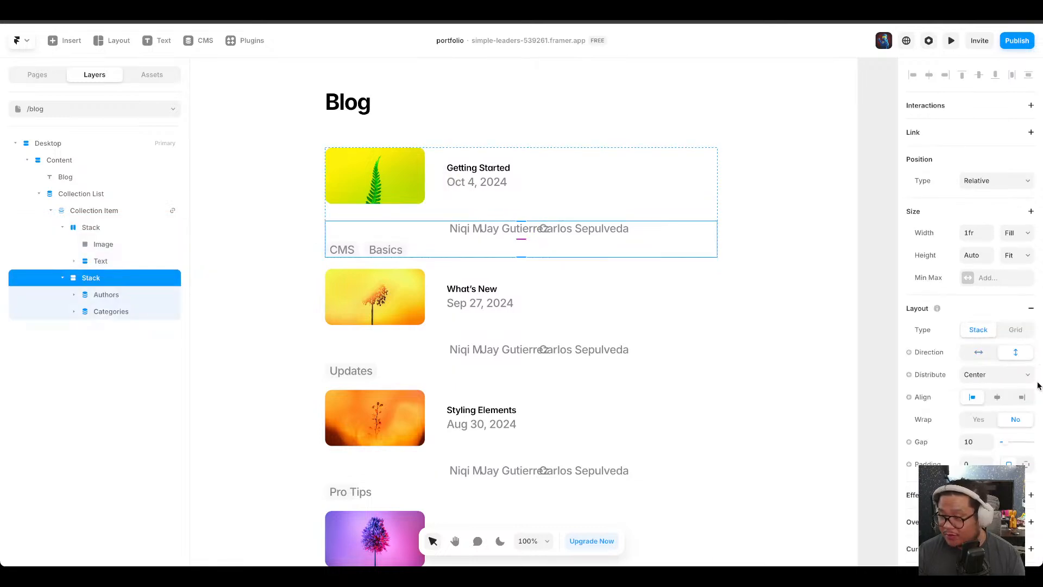
{"action": "scroll", "coordinate": [993, 377], "scroll_direction": "down", "scroll_amount": 5}
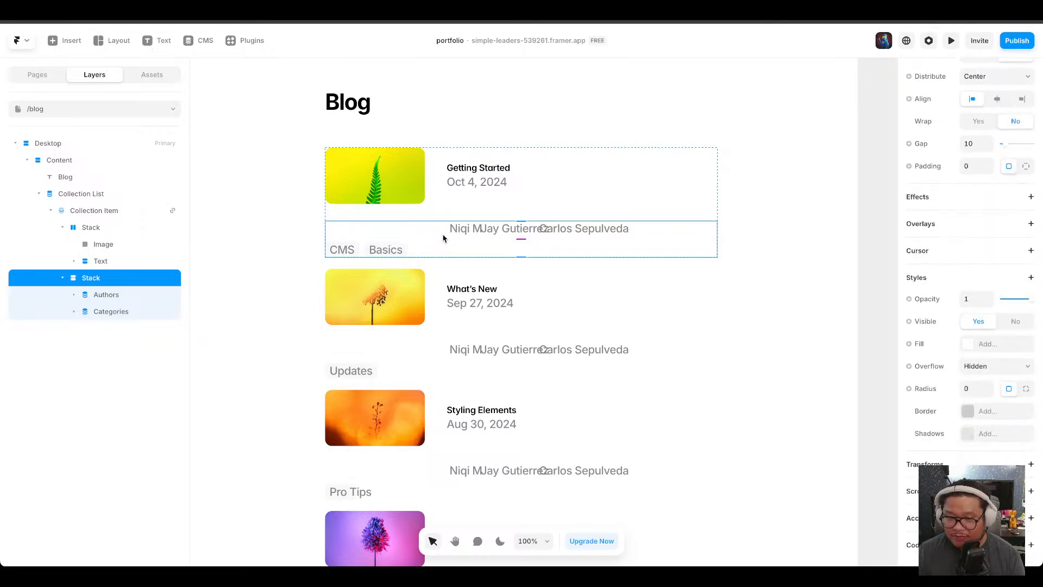
{"action": "left_click", "coordinate": [121, 296]}
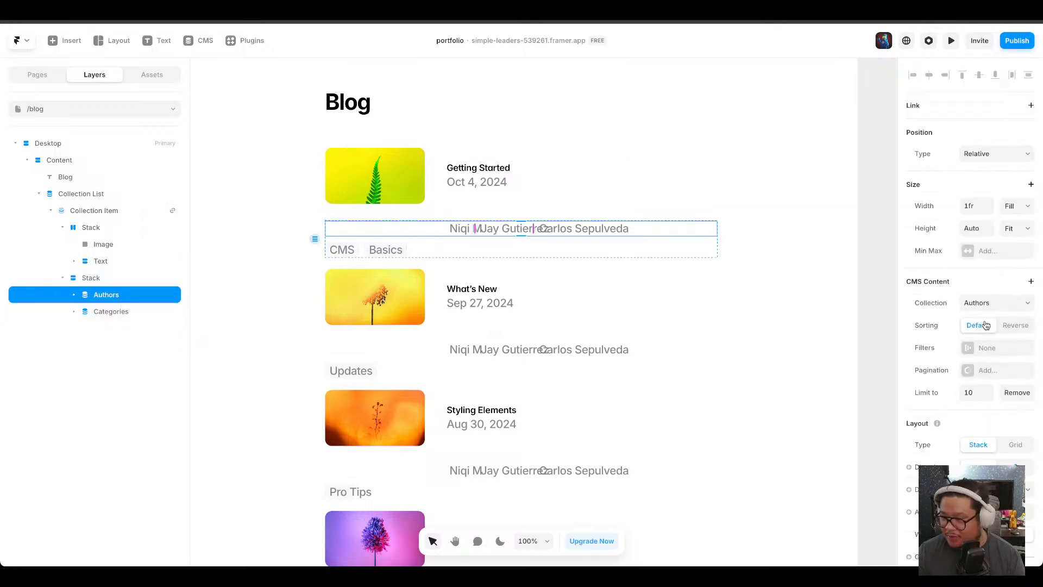
{"action": "scroll", "coordinate": [970, 261], "scroll_direction": "down", "scroll_amount": 1}
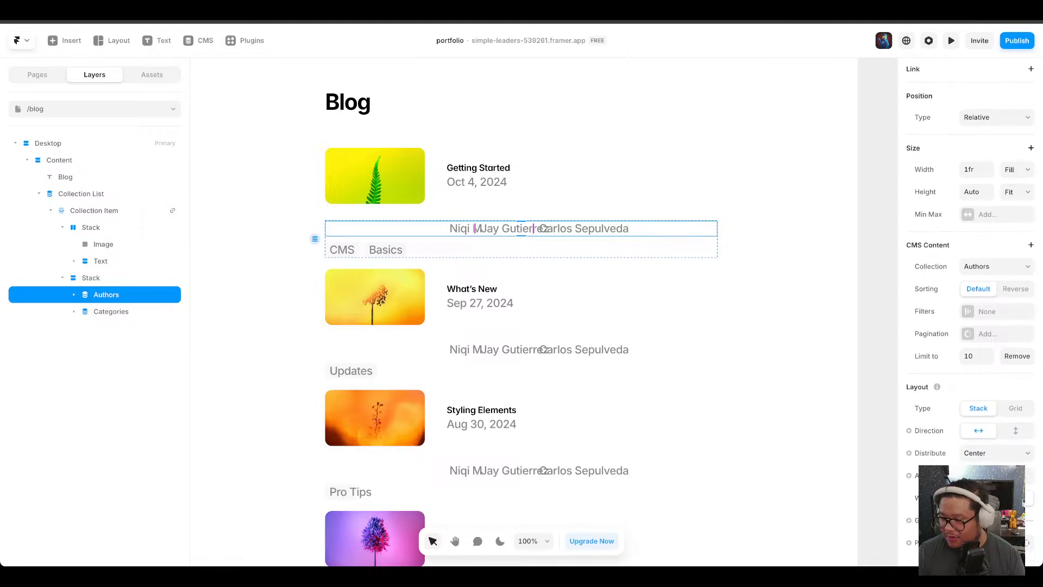
{"action": "left_click", "coordinate": [981, 448]}
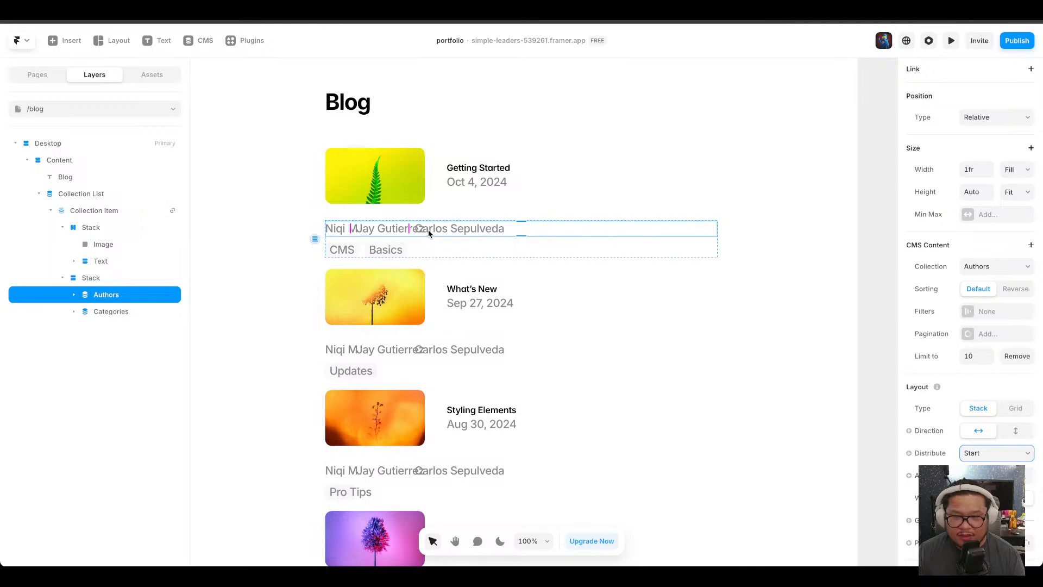
{"action": "left_click_drag", "start_coordinate": [405, 228], "coordinate": [448, 230]}
{"action": "left_click", "coordinate": [285, 237]}
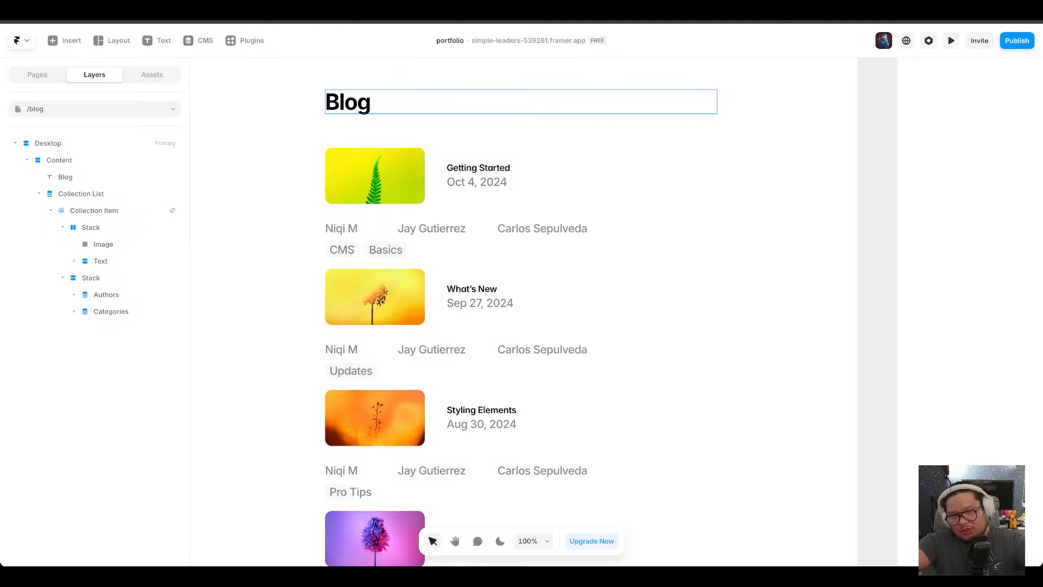
Open the CMS and add a new collection named Tags.
{"action": "left_click", "coordinate": [212, 48]}
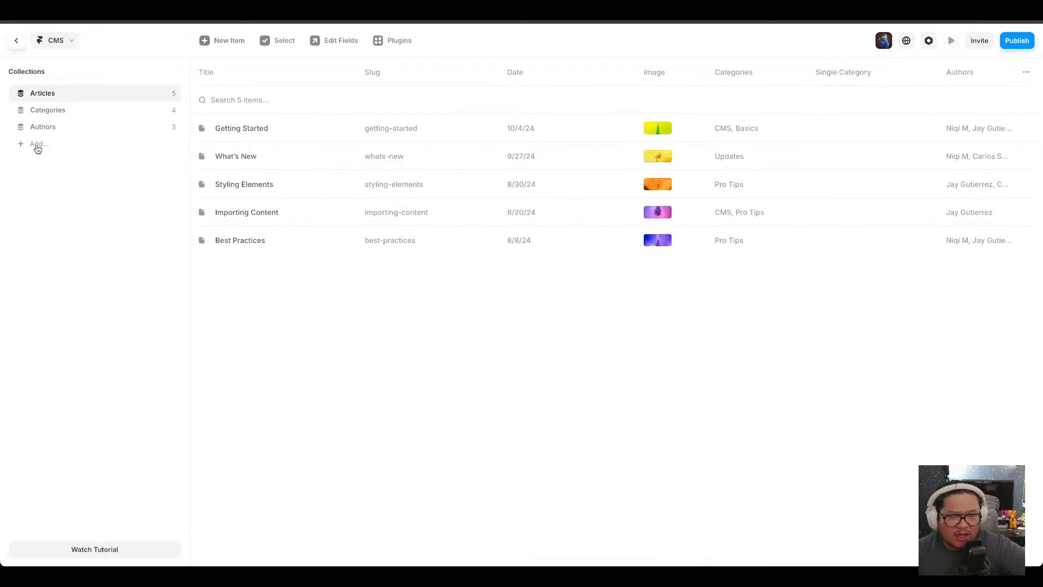
{"action": "left_click", "coordinate": [36, 145]}
{"action": "left_click", "coordinate": [59, 158]}
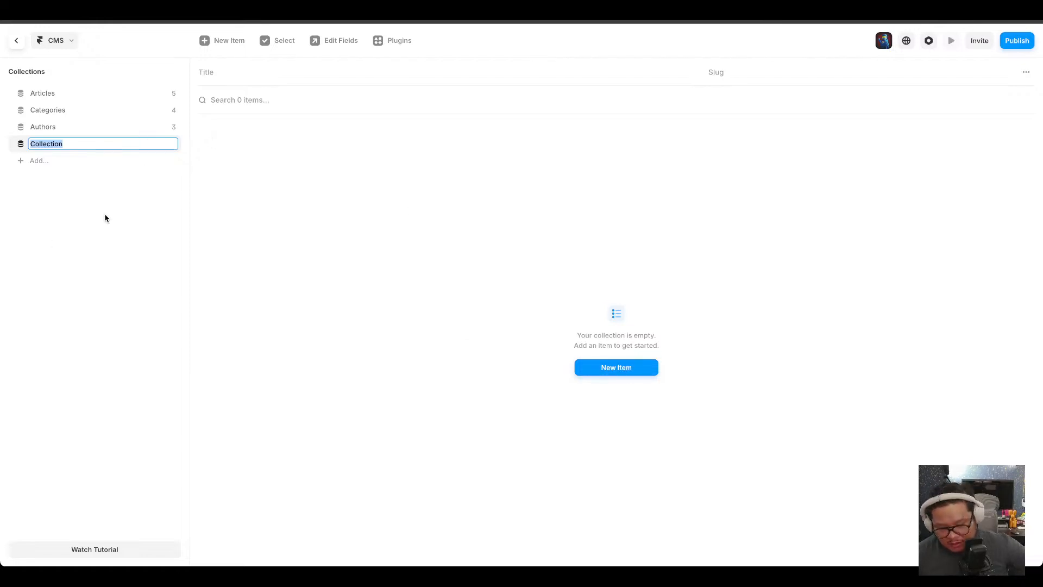
{"action": "type", "text": "Tags"}
{"action": "key", "text": "Return"}
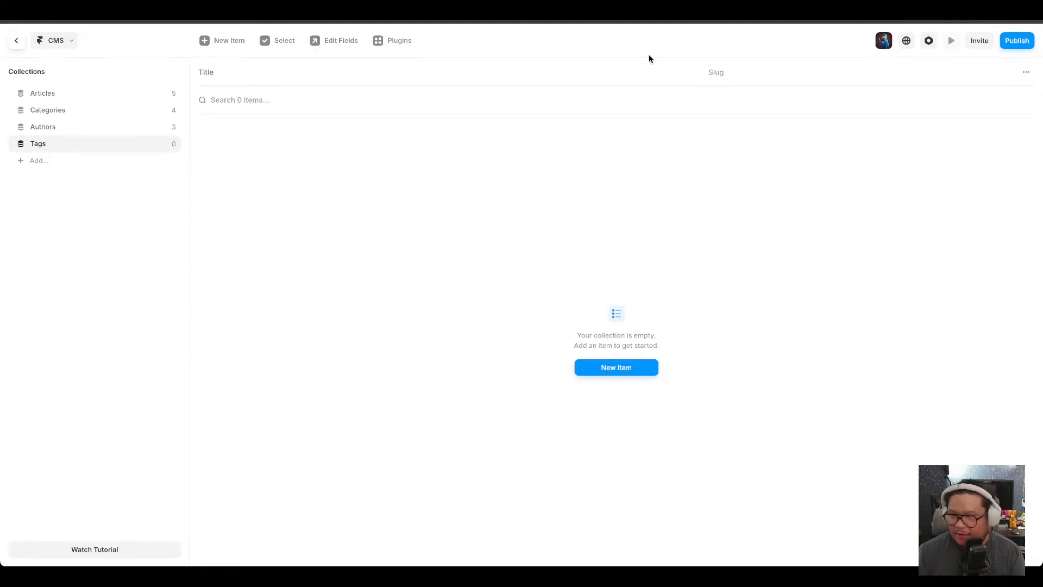
Add a Plain Text field named Tag name to the Tags collection.
{"action": "left_click", "coordinate": [1025, 72]}
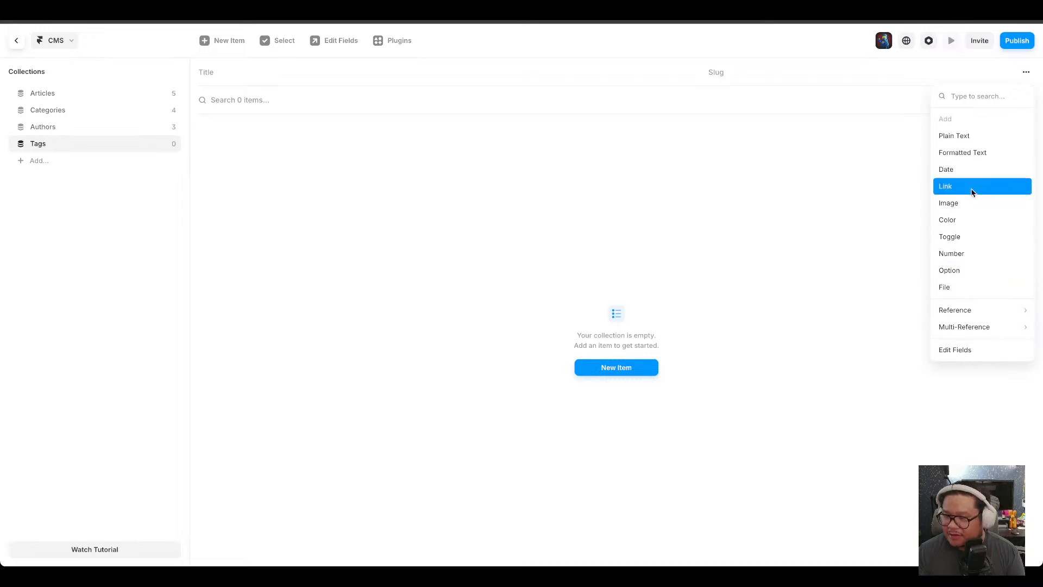
{"action": "left_click", "coordinate": [983, 136]}
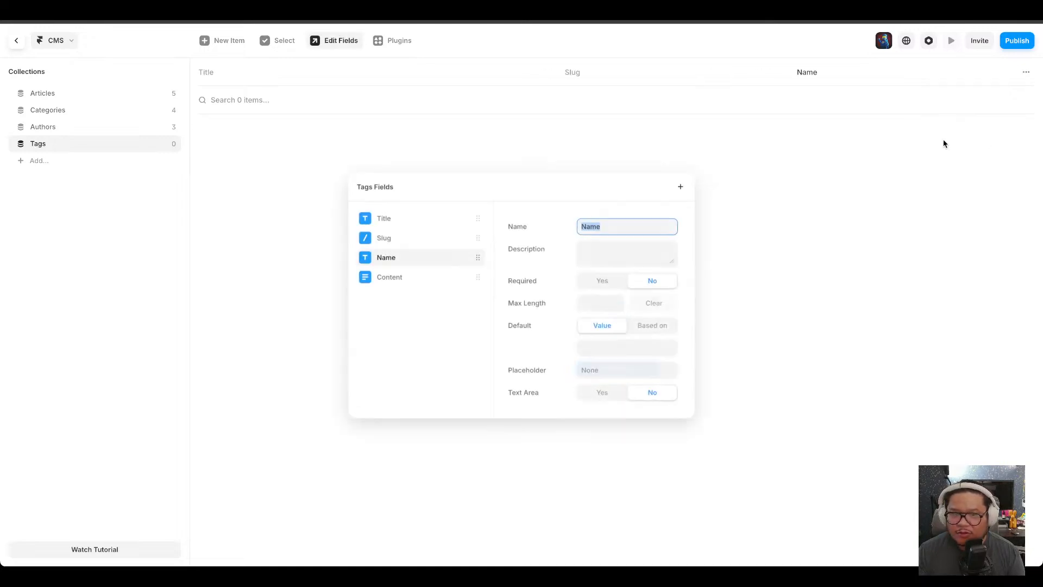
{"action": "type", "text": "Tag n"}
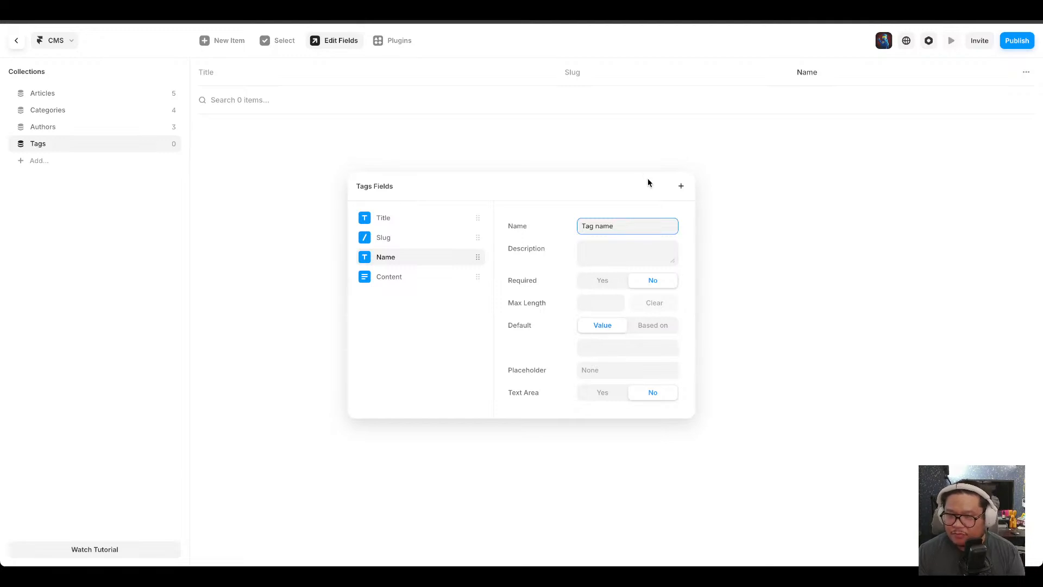
{"action": "left_click", "coordinate": [735, 199]}
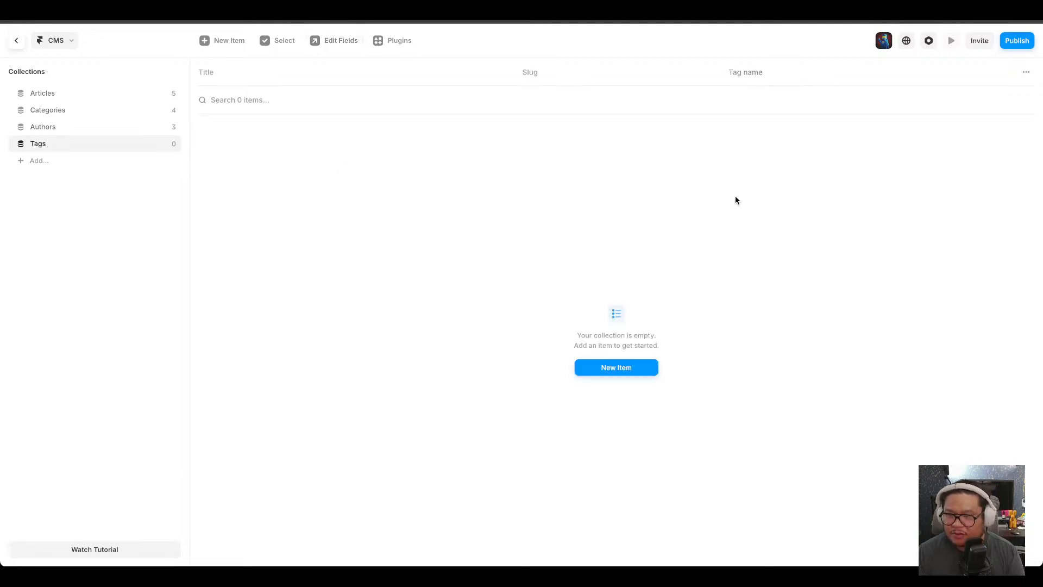
Add a Color field to the Tags collection.
{"action": "left_click", "coordinate": [1026, 72]}
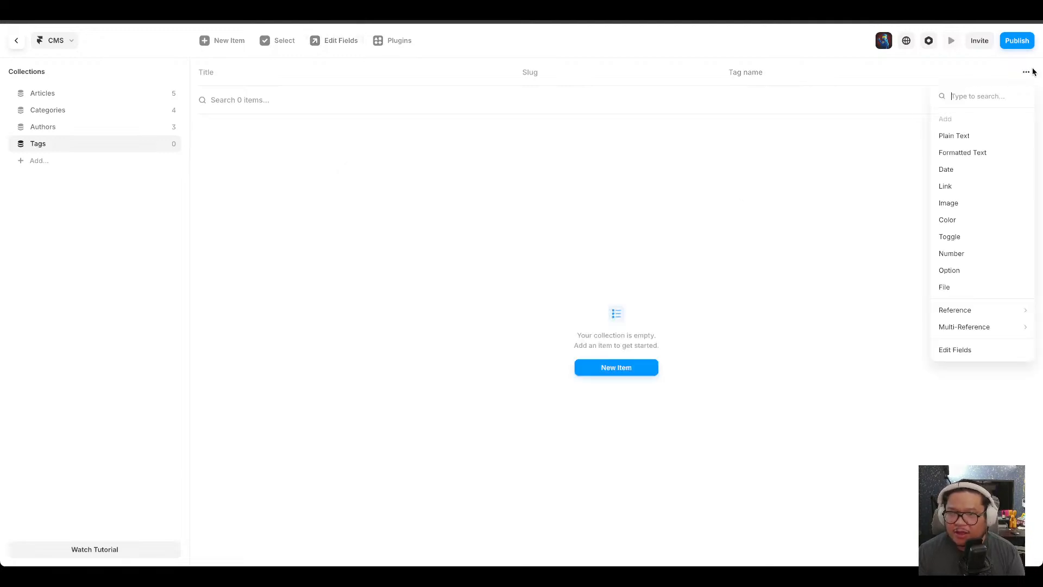
{"action": "left_click", "coordinate": [986, 220]}
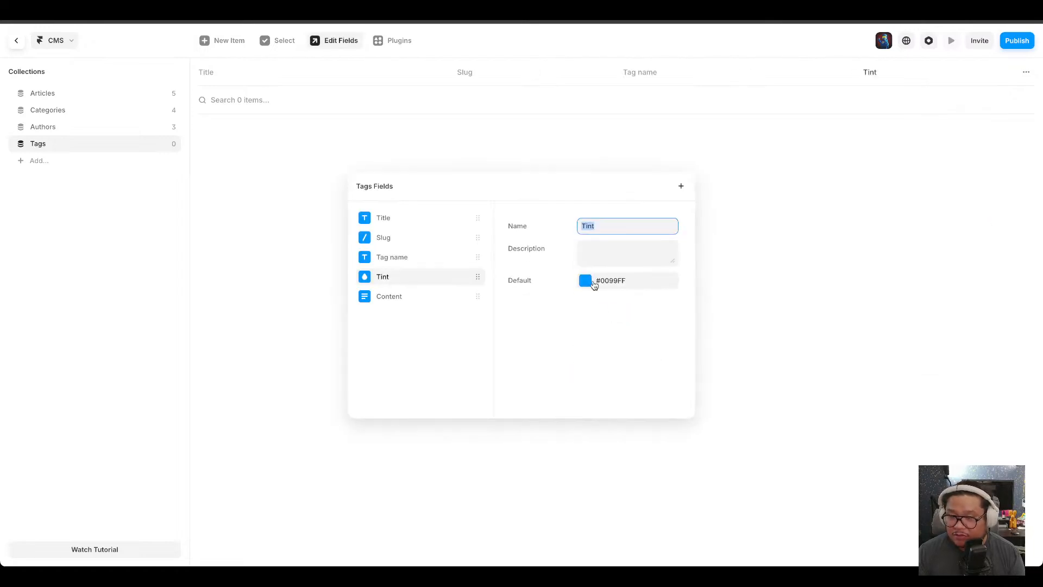
{"action": "left_click", "coordinate": [729, 229]}
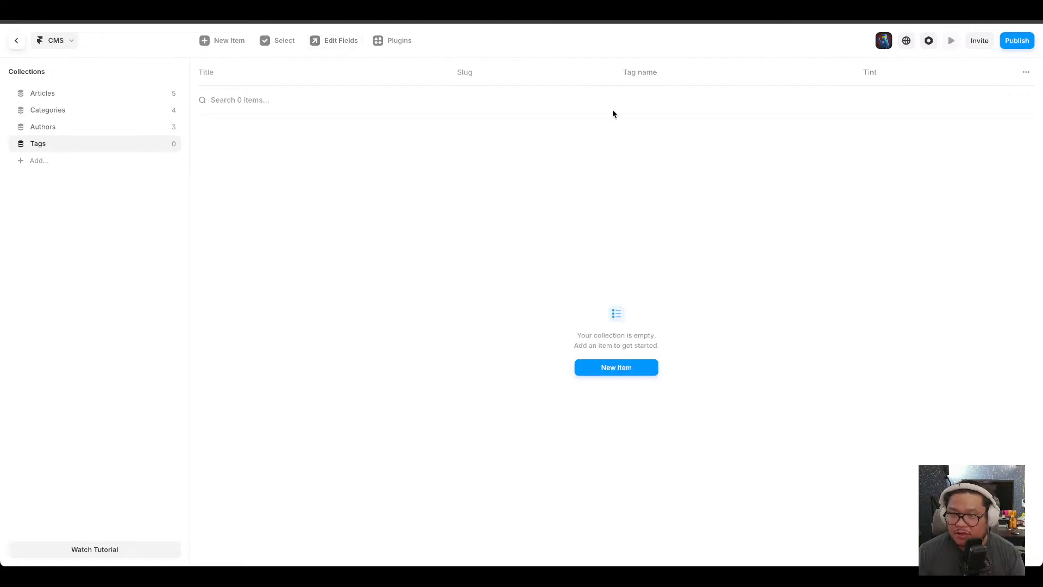
Create and save a new tag titled Tech.
{"action": "left_click", "coordinate": [638, 373]}
{"action": "left_click", "coordinate": [599, 97]}
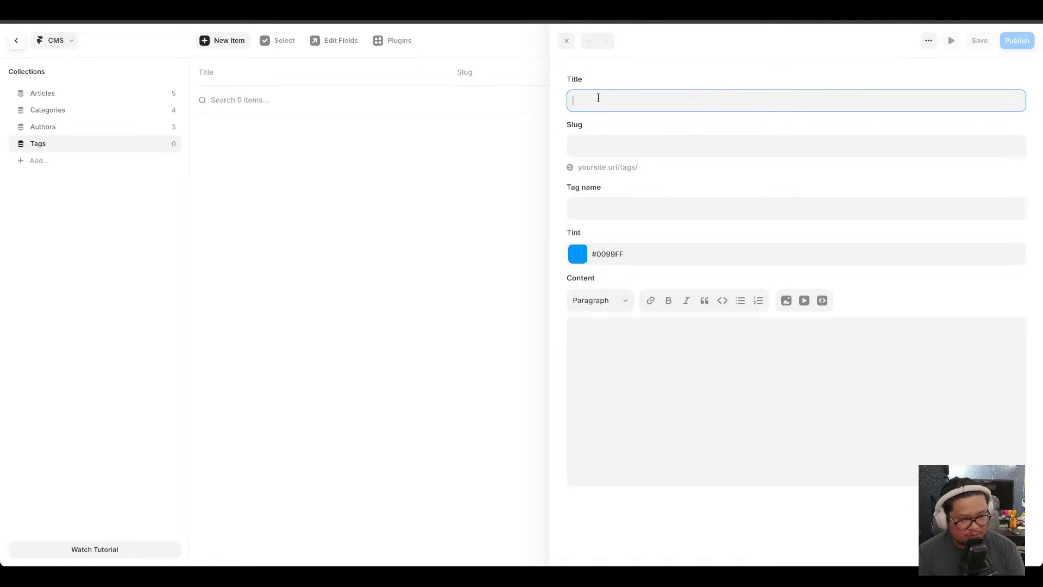
{"action": "type", "text": "Tech"}
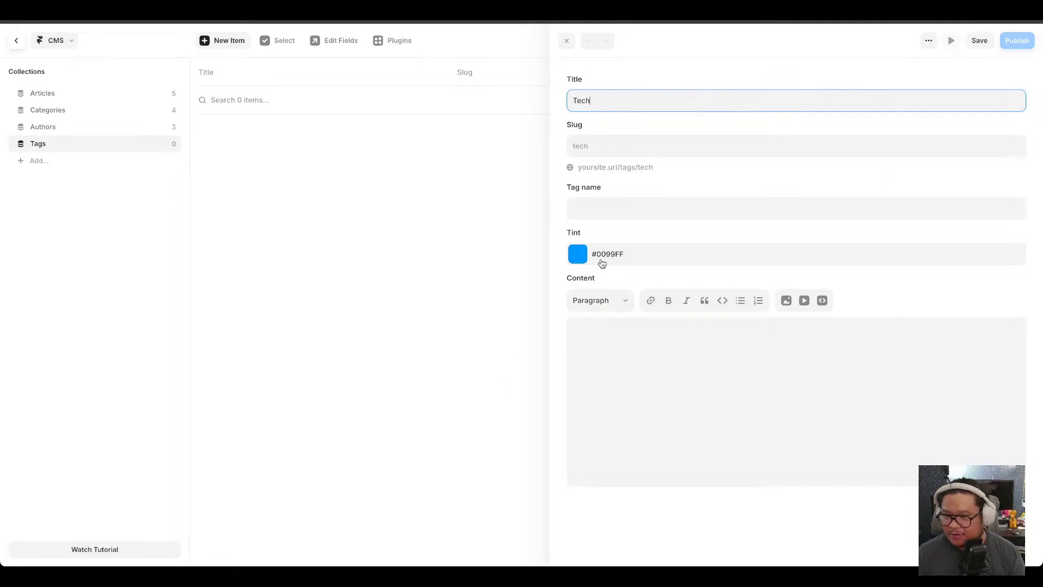
{"action": "left_click", "coordinate": [979, 40]}
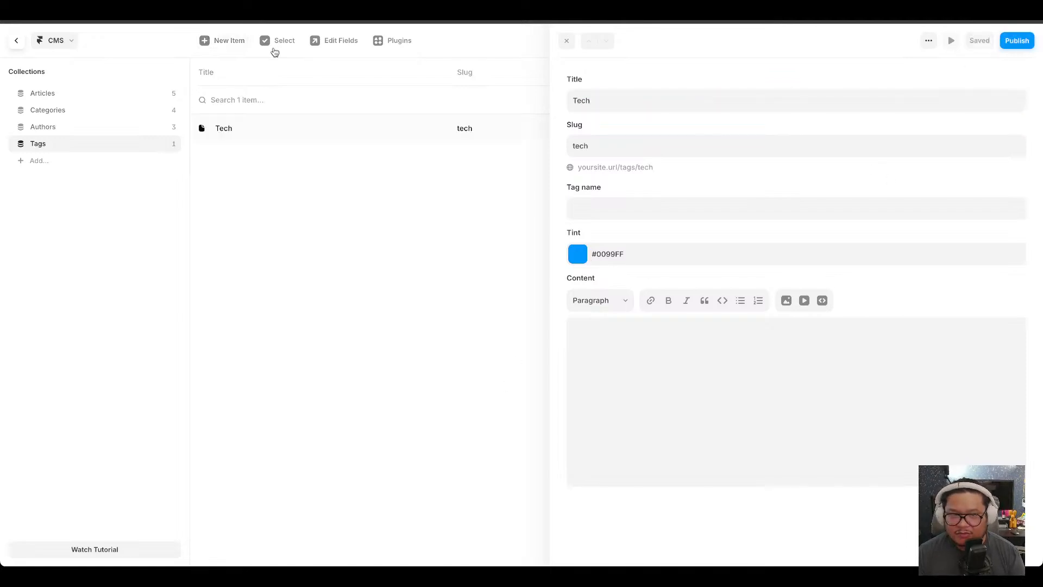
Create a tag titled Science with tint #B700FF and save it.
{"action": "left_click", "coordinate": [223, 41]}
{"action": "left_click", "coordinate": [606, 97]}
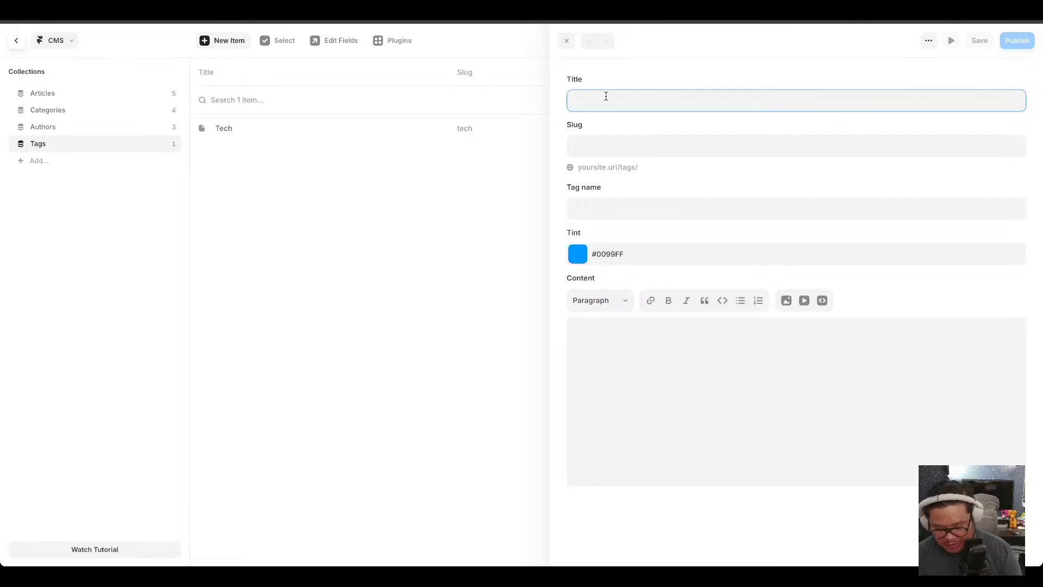
{"action": "type", "text": "Science"}
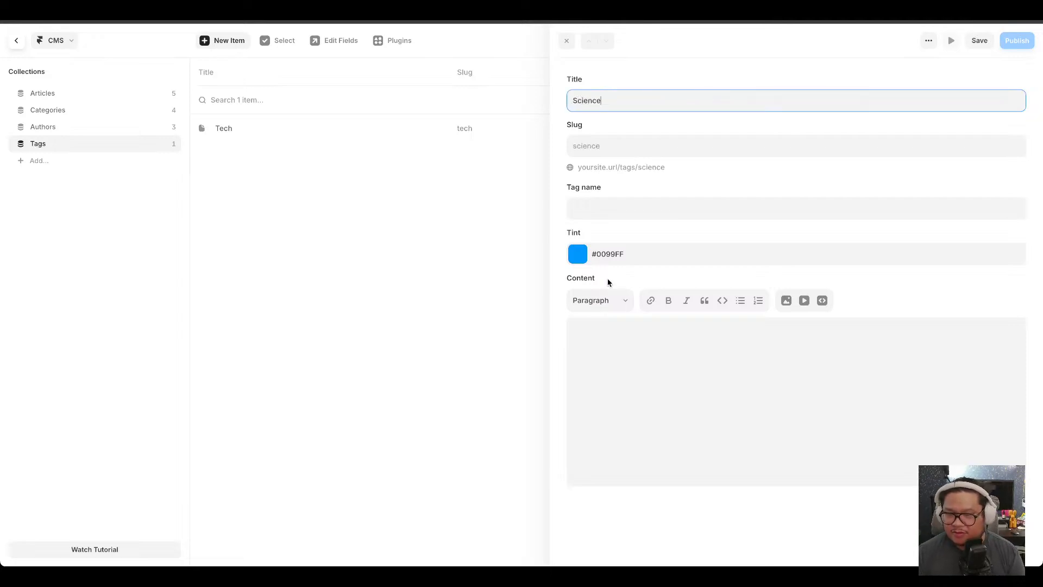
{"action": "left_click", "coordinate": [577, 254]}
{"action": "left_click_drag", "start_coordinate": [484, 242], "coordinate": [492, 240]}
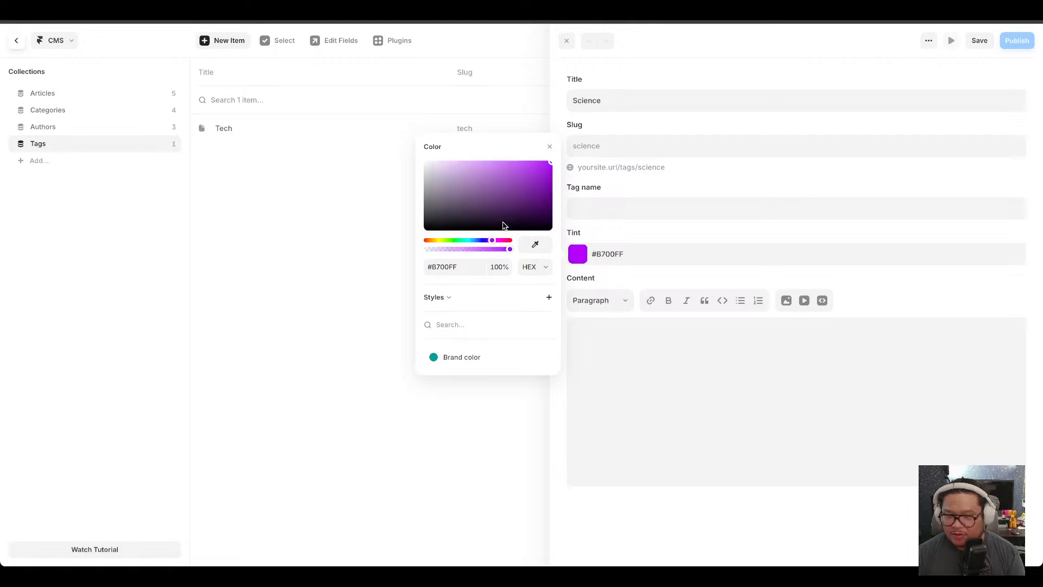
{"action": "left_click", "coordinate": [981, 41]}
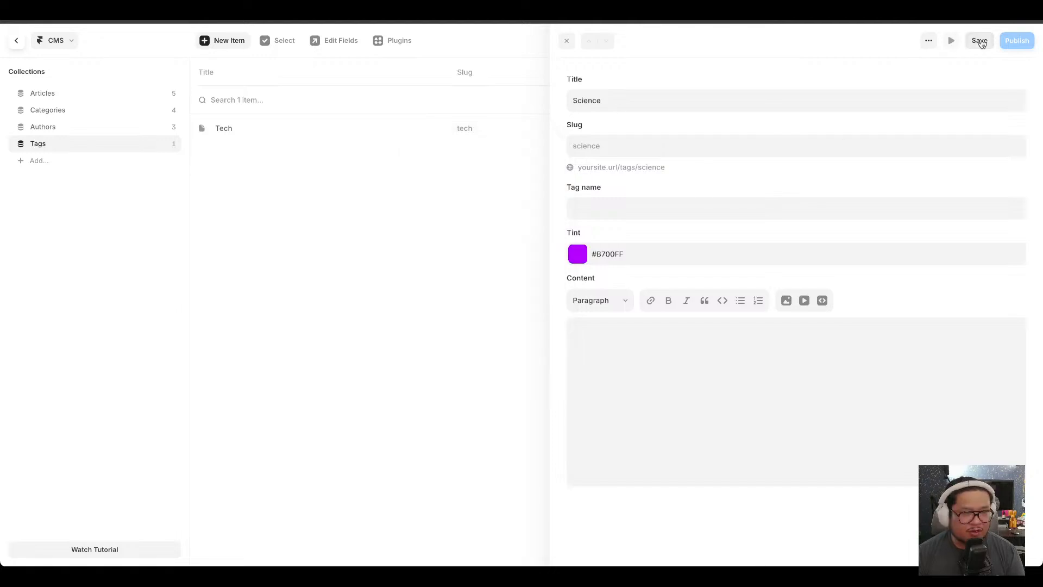
{"action": "left_click", "coordinate": [979, 41]}
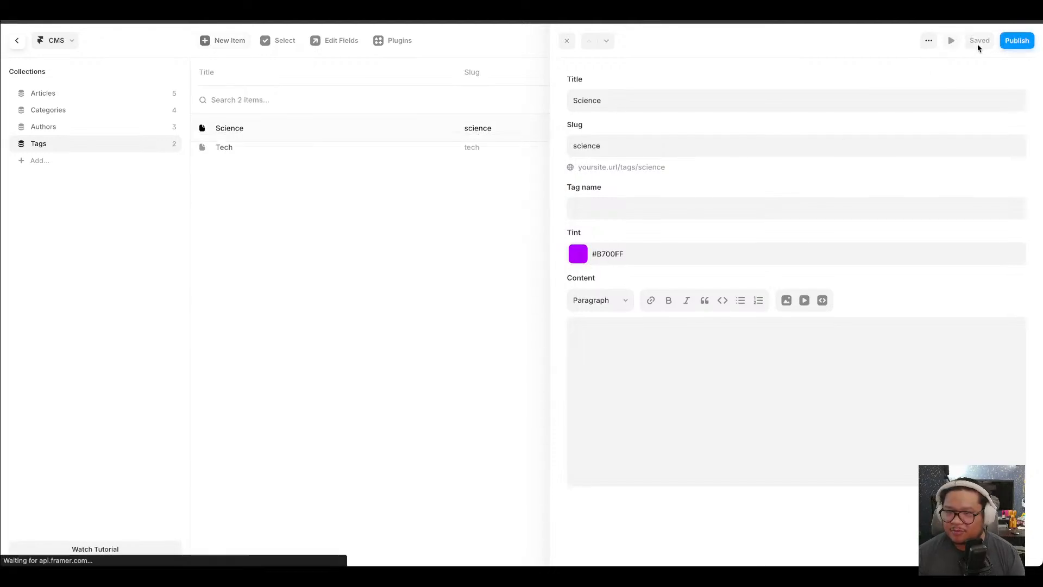
Create a tag titled Design with tint #DDFF00 and save it.
{"action": "left_click", "coordinate": [226, 41]}
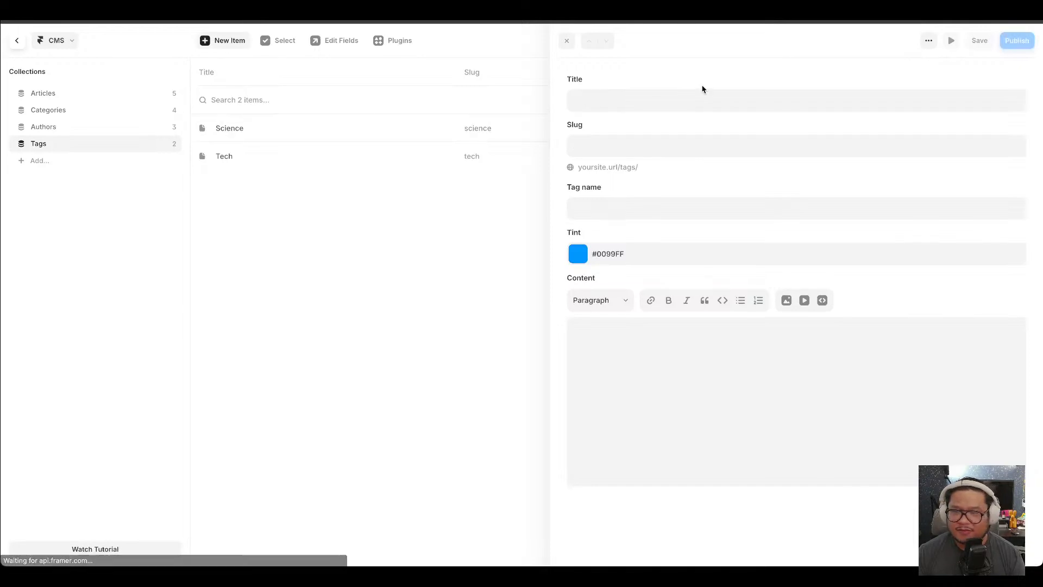
{"action": "left_click", "coordinate": [655, 98]}
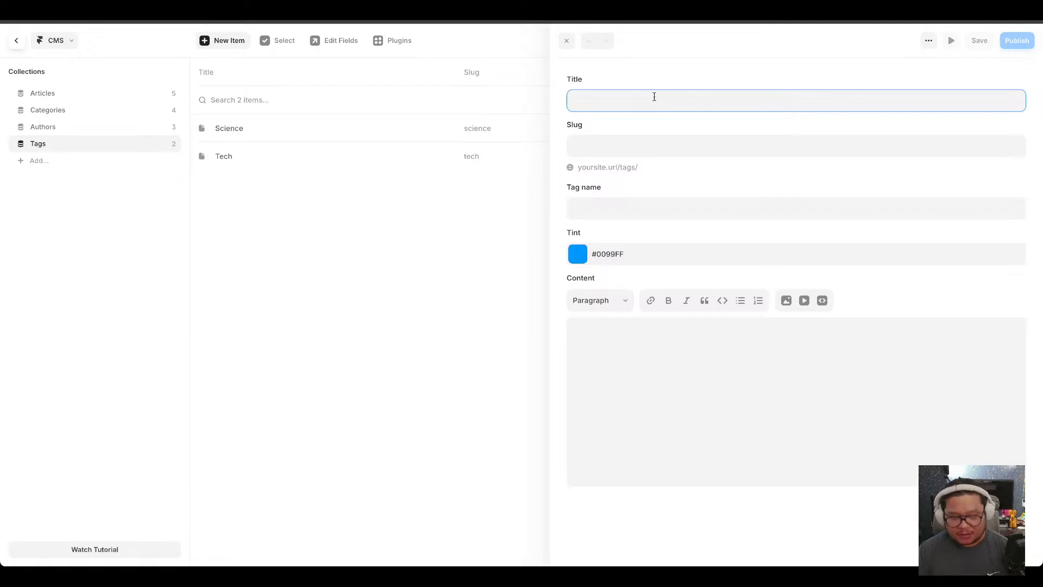
{"action": "type", "text": "Design"}
{"action": "left_click", "coordinate": [578, 254]}
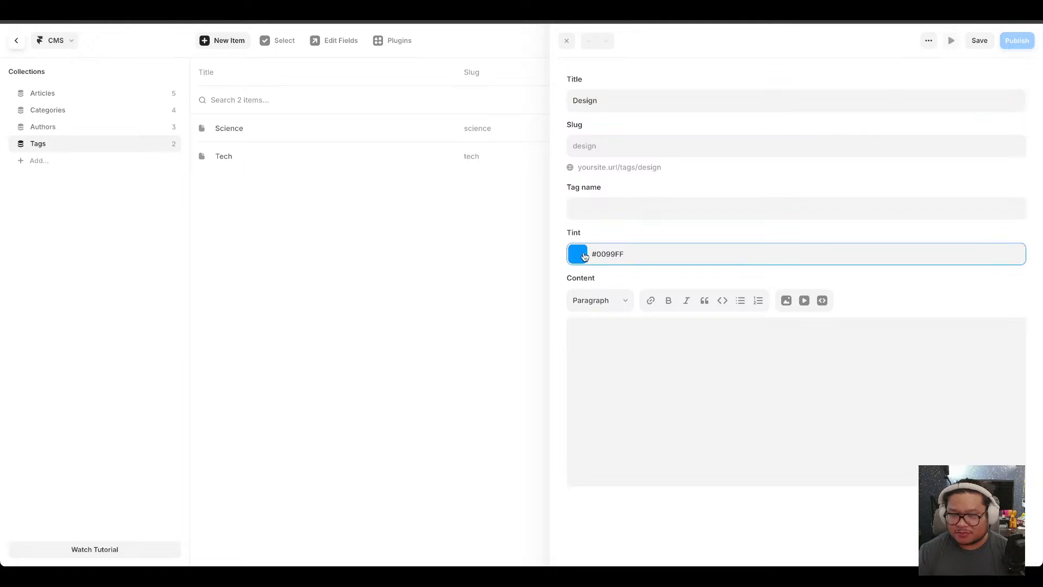
{"action": "left_click_drag", "start_coordinate": [458, 223], "coordinate": [419, 189]}
{"action": "left_click_drag", "start_coordinate": [451, 243], "coordinate": [576, 126]}
{"action": "left_click", "coordinate": [978, 42]}
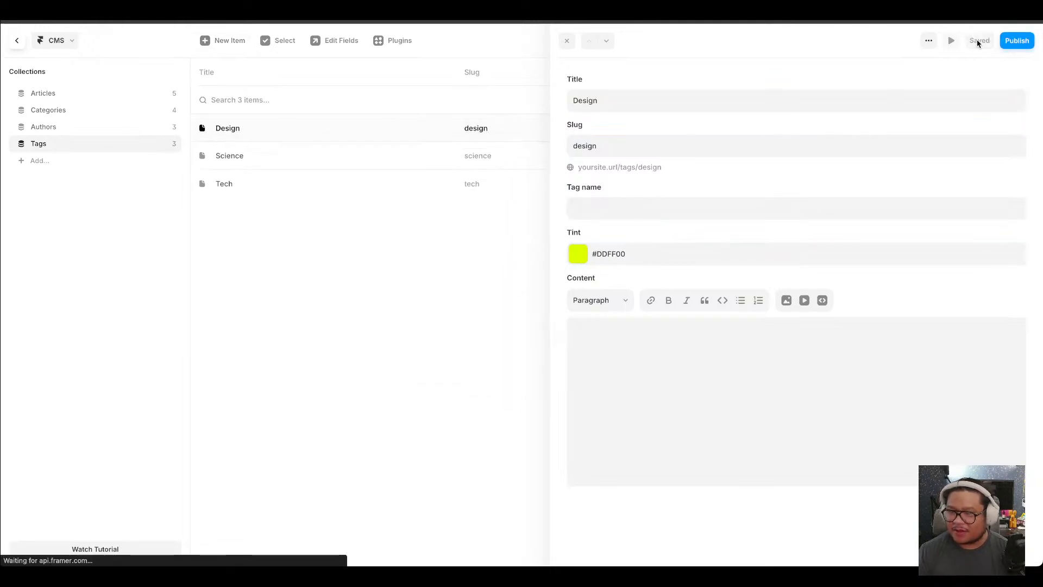
Create a tag titled Health with tint #FF4D00, save it and close the item editor.
{"action": "left_click", "coordinate": [216, 41]}
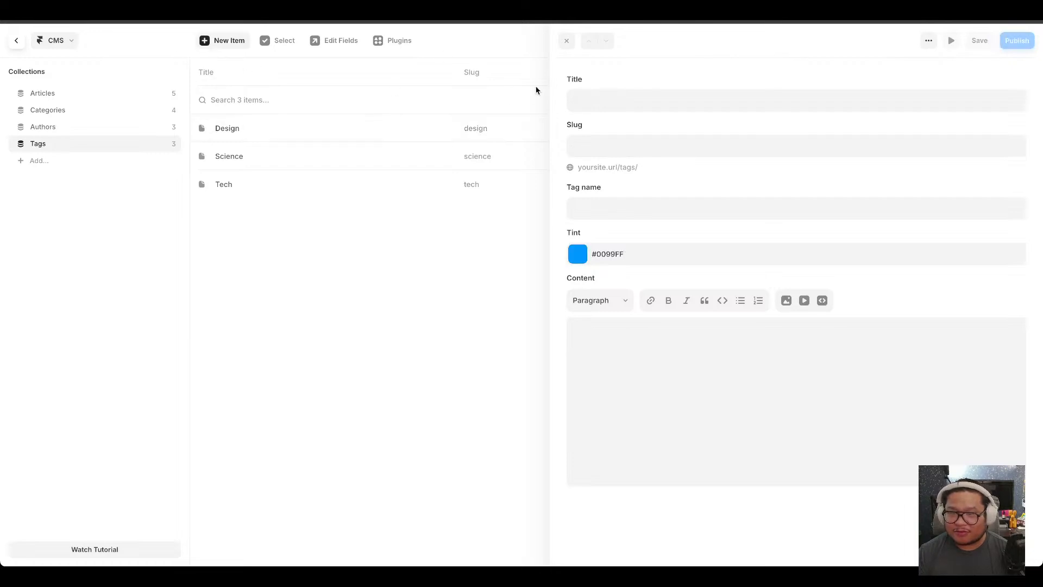
{"action": "left_click", "coordinate": [587, 99]}
{"action": "type", "text": "Health"}
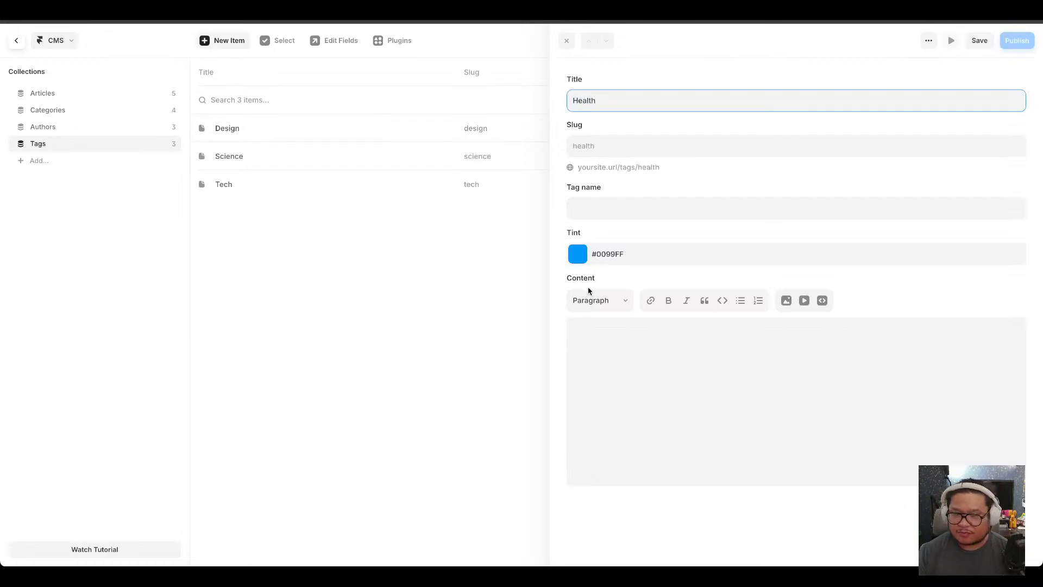
{"action": "left_click", "coordinate": [578, 252]}
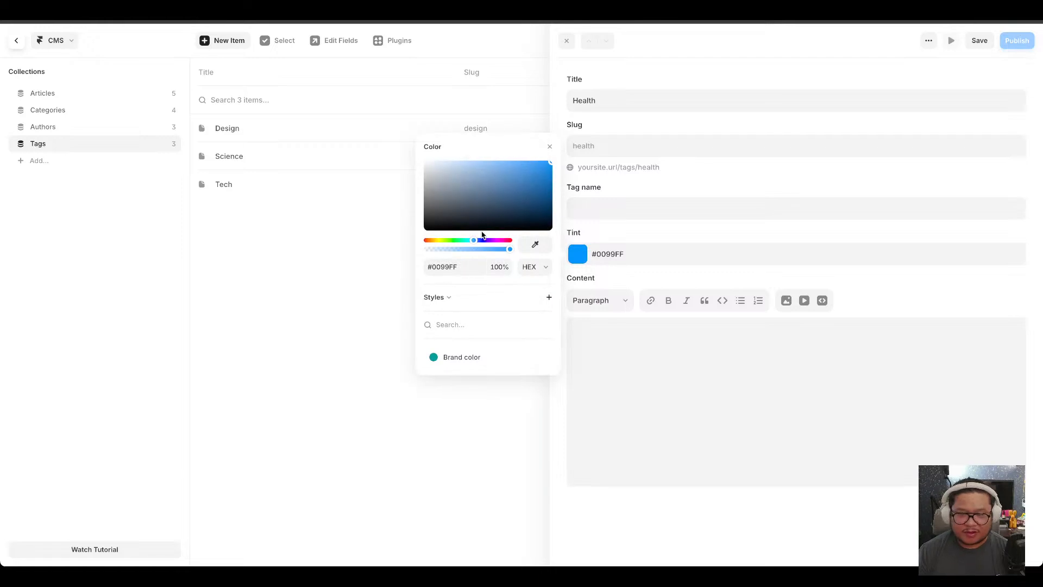
{"action": "left_click", "coordinate": [429, 239]}
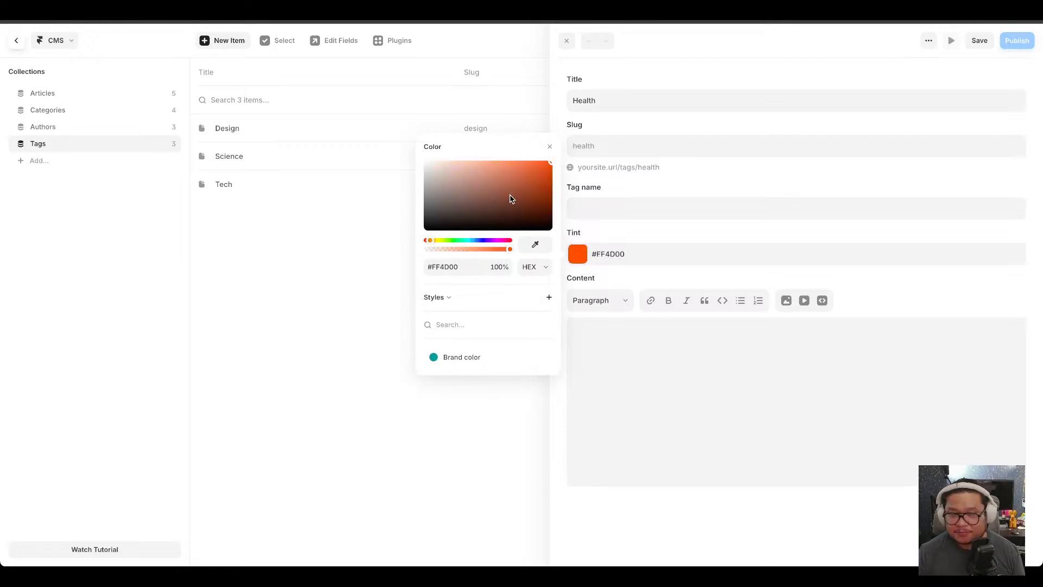
{"action": "left_click", "coordinate": [979, 42]}
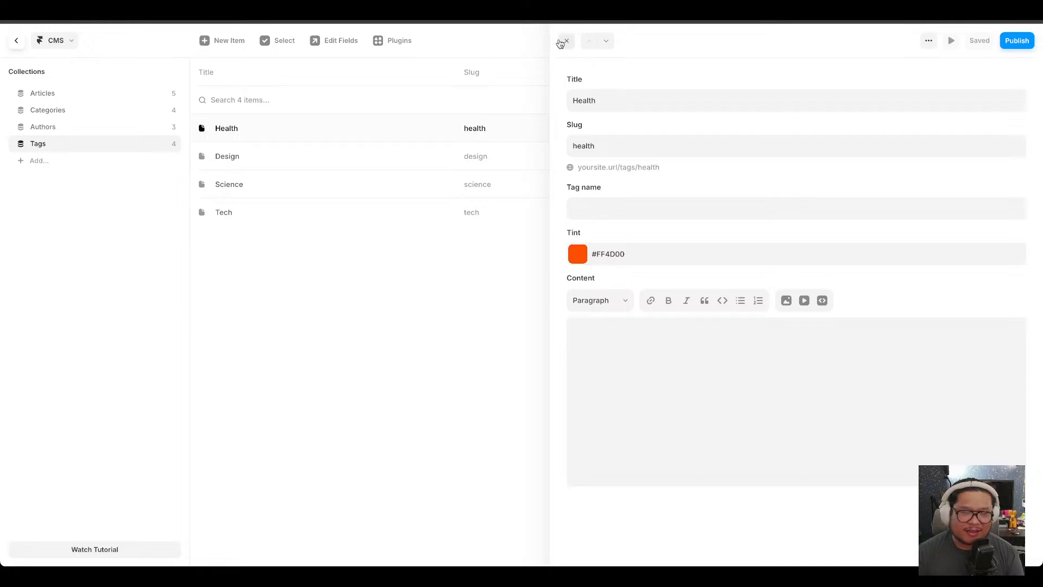
{"action": "left_click", "coordinate": [560, 43]}
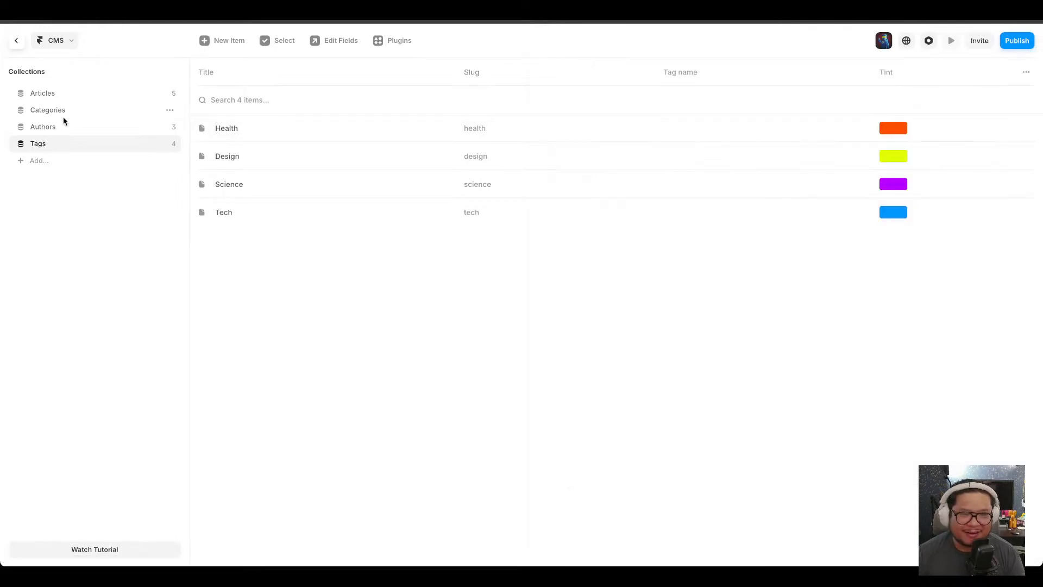
Return to the blog page and insert a Tags collection list into the article item below the image row.
{"action": "left_click", "coordinate": [16, 40]}
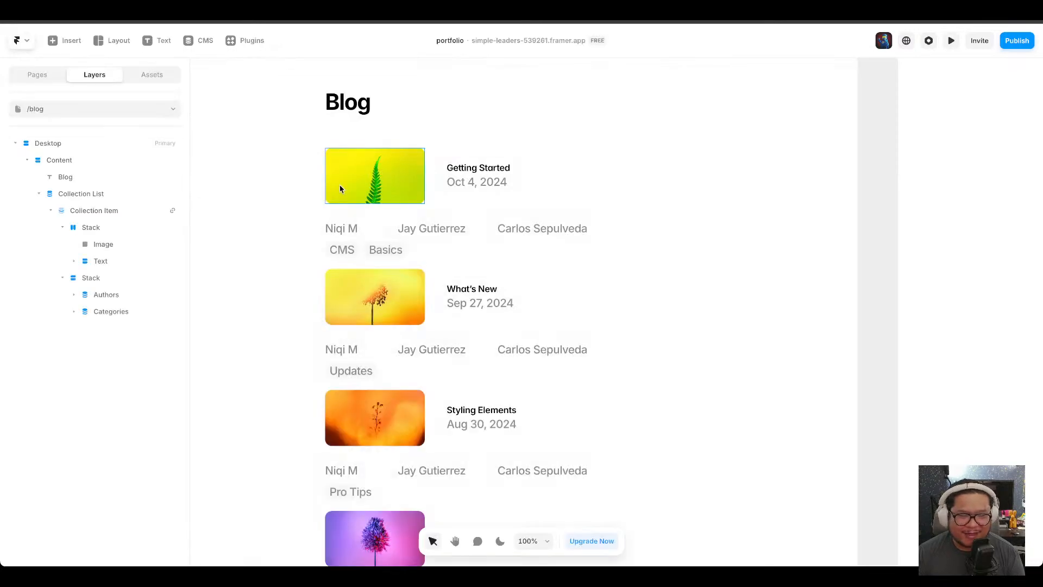
{"action": "left_click", "coordinate": [71, 41]}
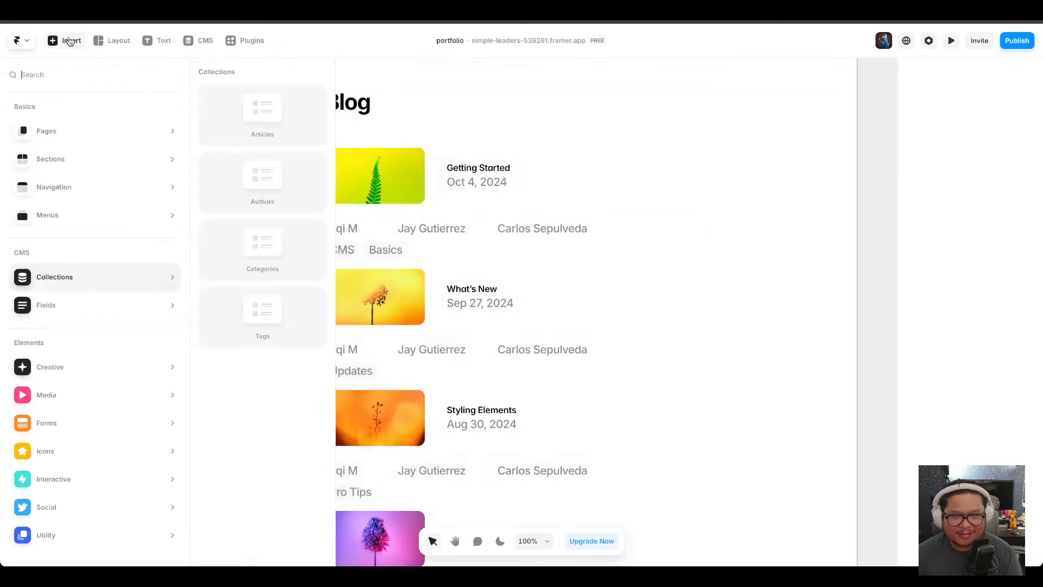
{"action": "mouse_move", "coordinate": [149, 359]}
{"action": "mouse_move", "coordinate": [52, 278]}
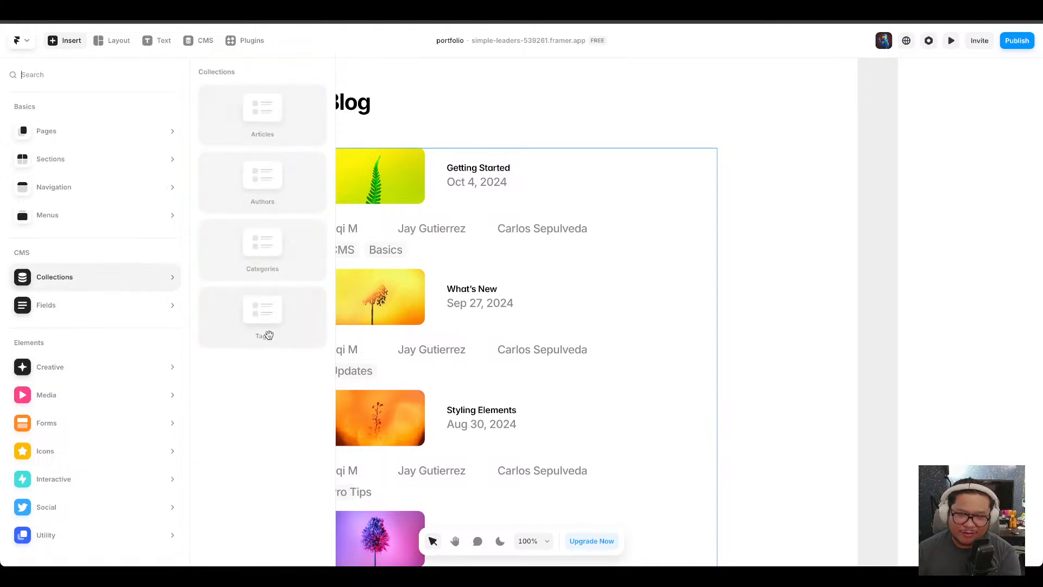
{"action": "mouse_move", "coordinate": [269, 334]}
{"action": "left_mouse_down"}
{"action": "mouse_move", "coordinate": [284, 333]}
{"action": "mouse_move", "coordinate": [147, 252]}
{"action": "mouse_move", "coordinate": [126, 198]}
{"action": "mouse_move", "coordinate": [90, 163]}
{"action": "mouse_move", "coordinate": [100, 200]}
{"action": "mouse_move", "coordinate": [162, 287]}
{"action": "mouse_move", "coordinate": [146, 144]}
{"action": "mouse_move", "coordinate": [121, 197]}
{"action": "mouse_move", "coordinate": [114, 319]}
{"action": "mouse_move", "coordinate": [144, 417]}
{"action": "mouse_move", "coordinate": [571, 227]}
{"action": "mouse_move", "coordinate": [480, 172]}
{"action": "mouse_move", "coordinate": [468, 151]}
{"action": "mouse_move", "coordinate": [324, 319]}
{"action": "mouse_move", "coordinate": [95, 180]}
{"action": "mouse_move", "coordinate": [60, 239]}
{"action": "mouse_move", "coordinate": [109, 263]}
{"action": "mouse_move", "coordinate": [540, 109]}
{"action": "mouse_move", "coordinate": [538, 150]}
{"action": "mouse_move", "coordinate": [538, 138]}
{"action": "mouse_move", "coordinate": [476, 212]}
{"action": "left_mouse_up"}
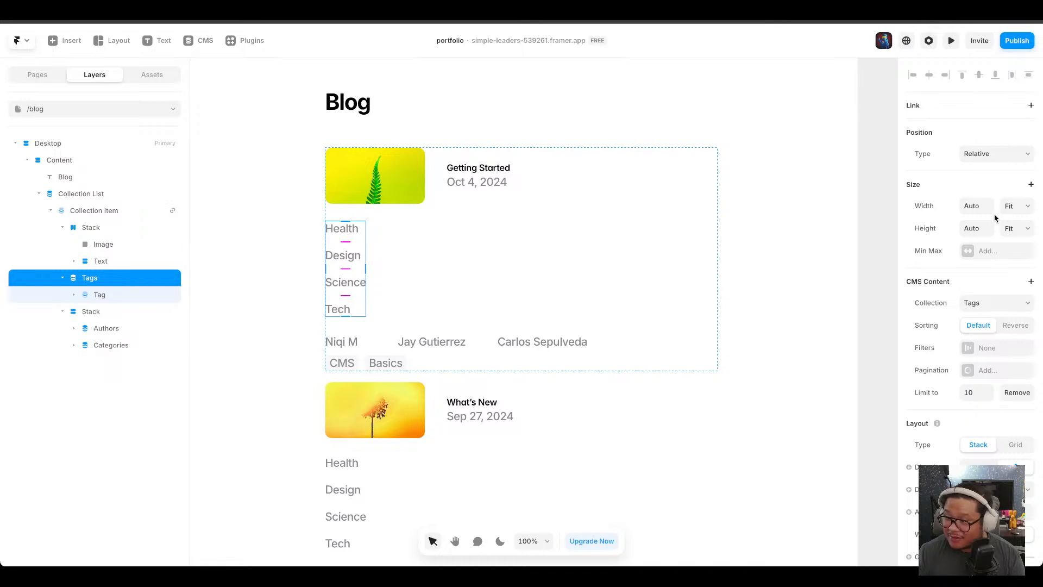
Set the Tags list's width to Fill and its stack direction to horizontal.
{"action": "left_click", "coordinate": [1017, 206]}
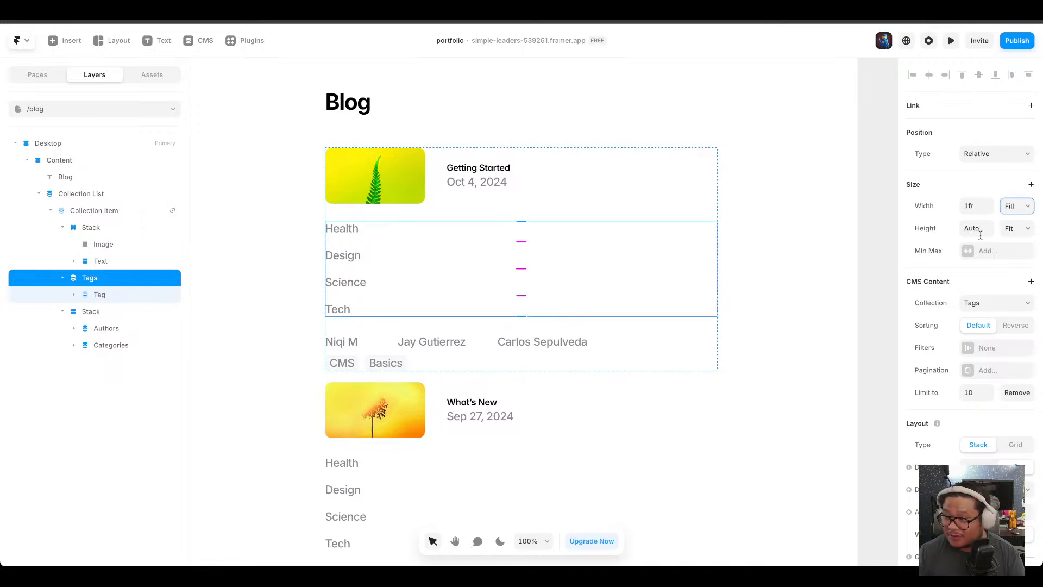
{"action": "left_click", "coordinate": [991, 465]}
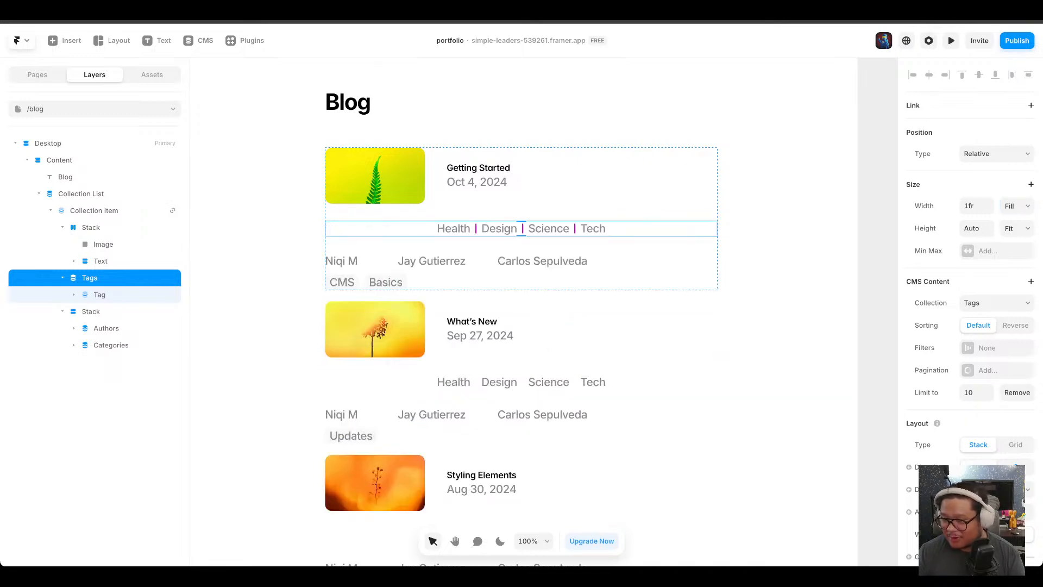
Distribute the tags from the start and widen the gap between them.
{"action": "scroll", "coordinate": [972, 288], "scroll_direction": "down", "scroll_amount": 6}
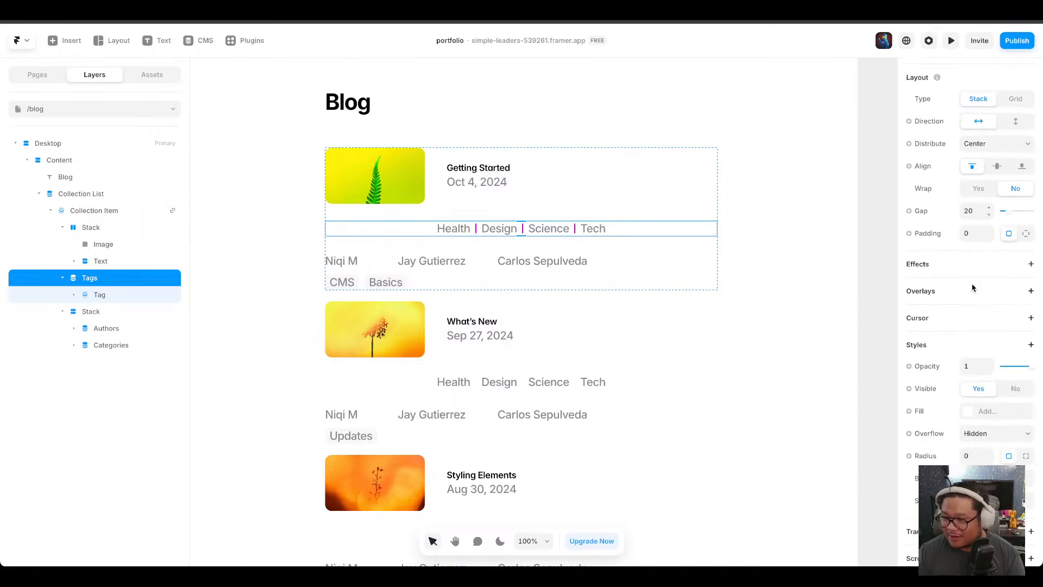
{"action": "left_click", "coordinate": [976, 136]}
{"action": "scroll", "coordinate": [973, 191], "scroll_direction": "up", "scroll_amount": 3}
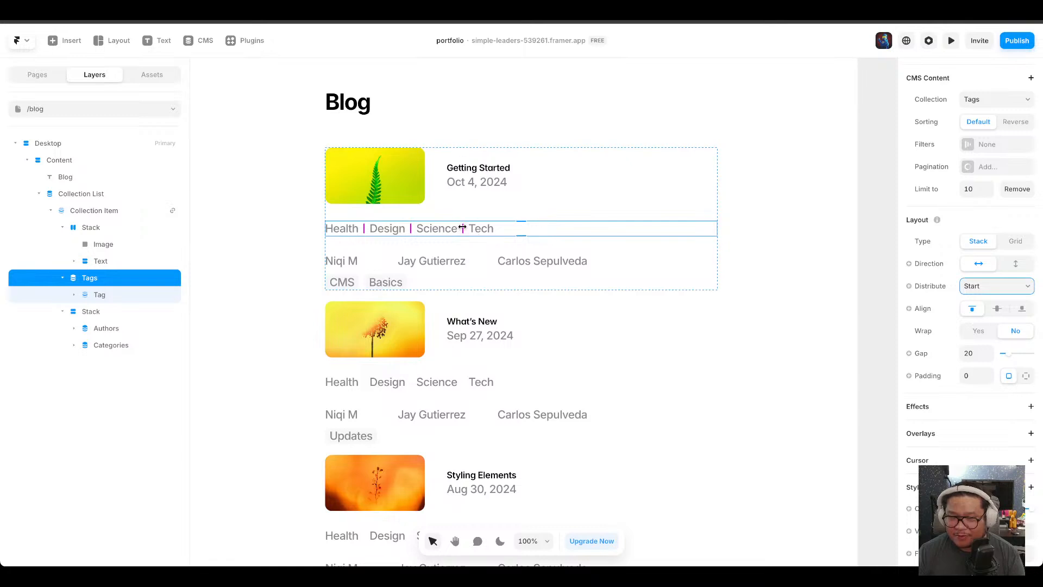
{"action": "left_click_drag", "start_coordinate": [462, 228], "coordinate": [673, 226]}
Select the outer collection list and set its collection to Articles.
{"action": "left_click", "coordinate": [266, 239]}
{"action": "left_click", "coordinate": [337, 234]}
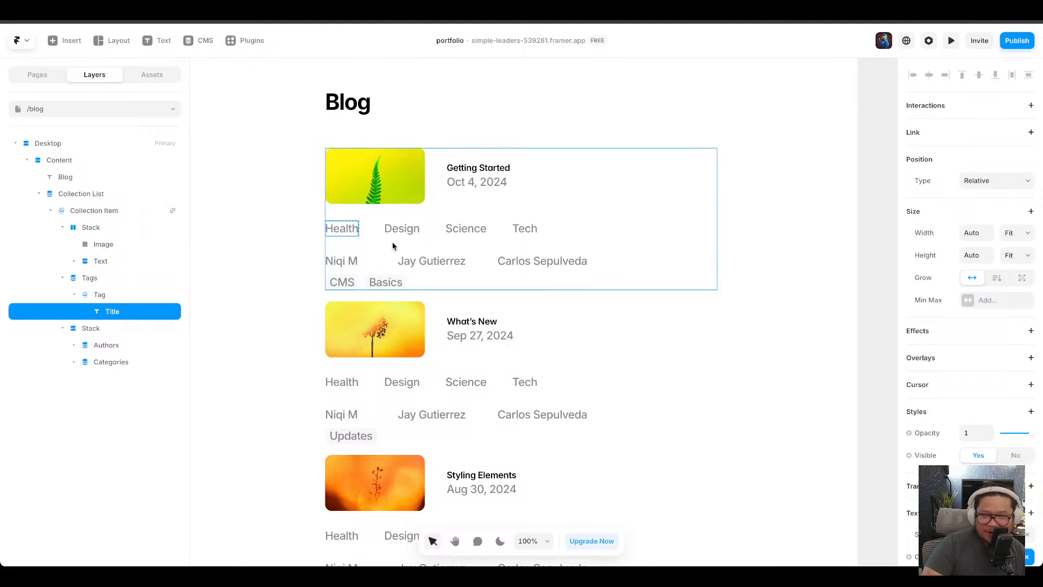
{"action": "left_click", "coordinate": [111, 198]}
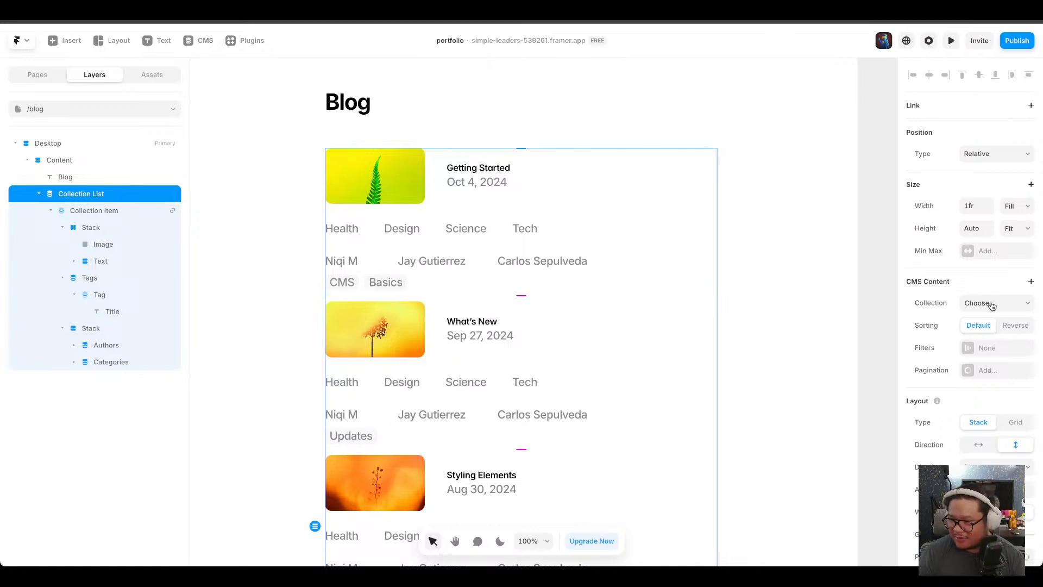
{"action": "left_click", "coordinate": [986, 347]}
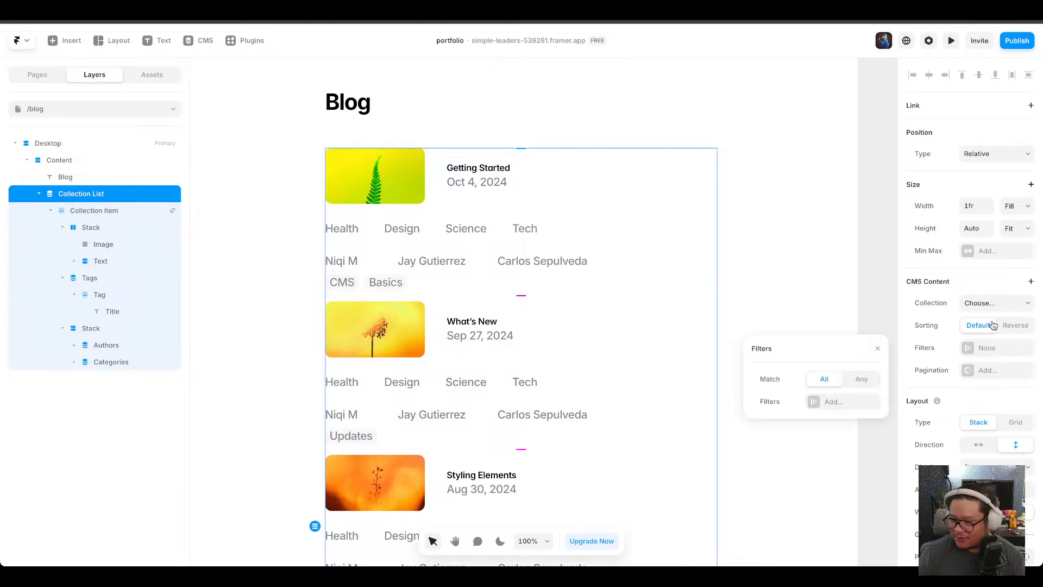
{"action": "left_click", "coordinate": [985, 306]}
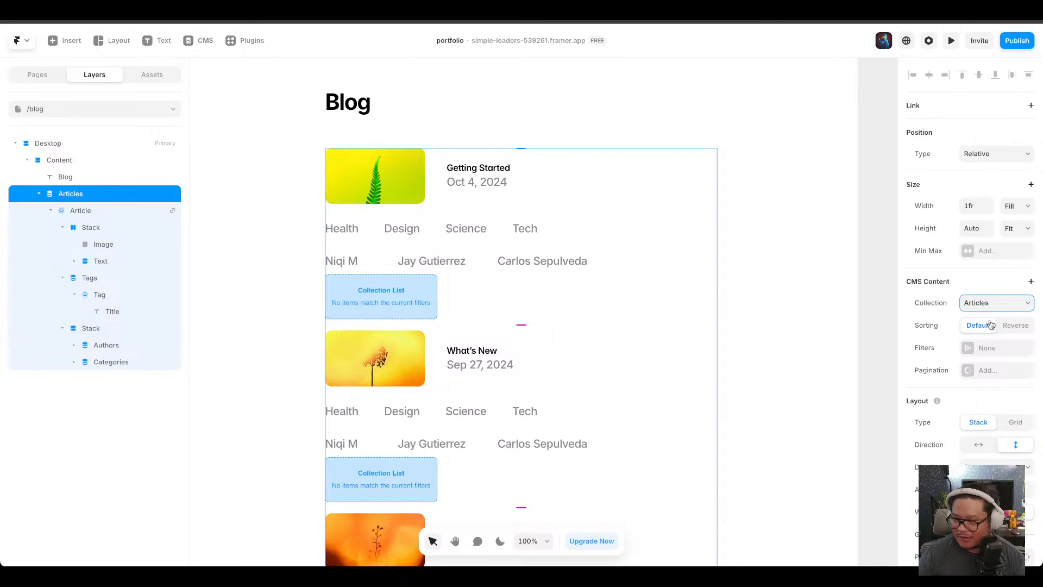
{"action": "left_click", "coordinate": [1004, 347]}
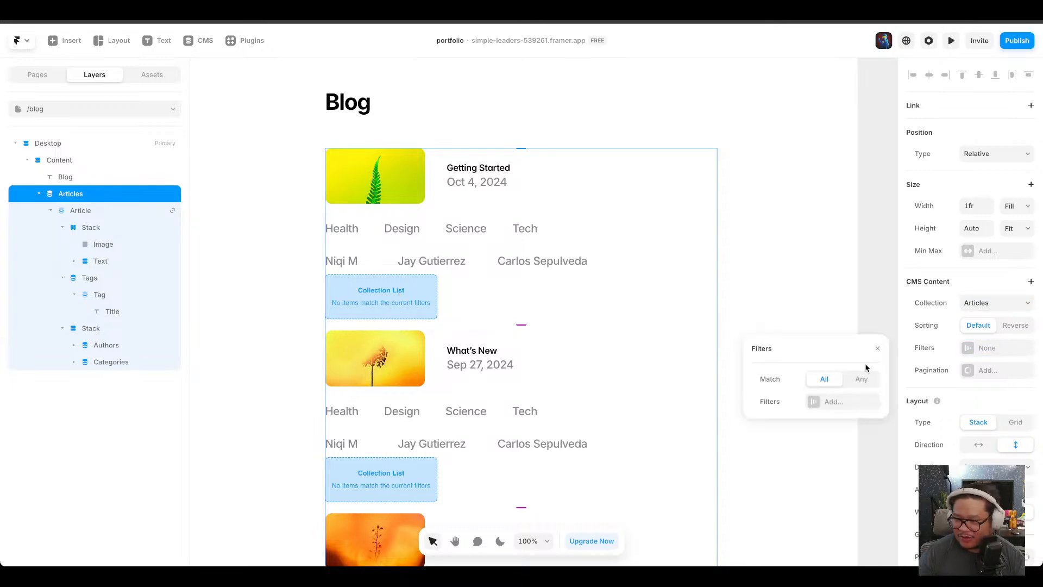
{"action": "left_click", "coordinate": [878, 349]}
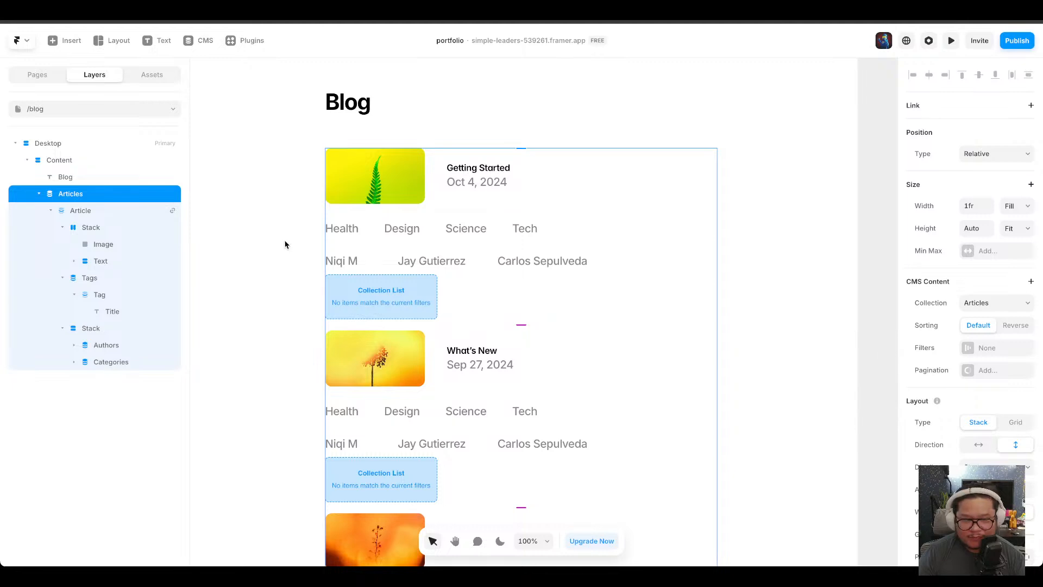
Select the Categories list and set its collection to Categories.
{"action": "left_click", "coordinate": [94, 328]}
{"action": "left_click", "coordinate": [105, 361]}
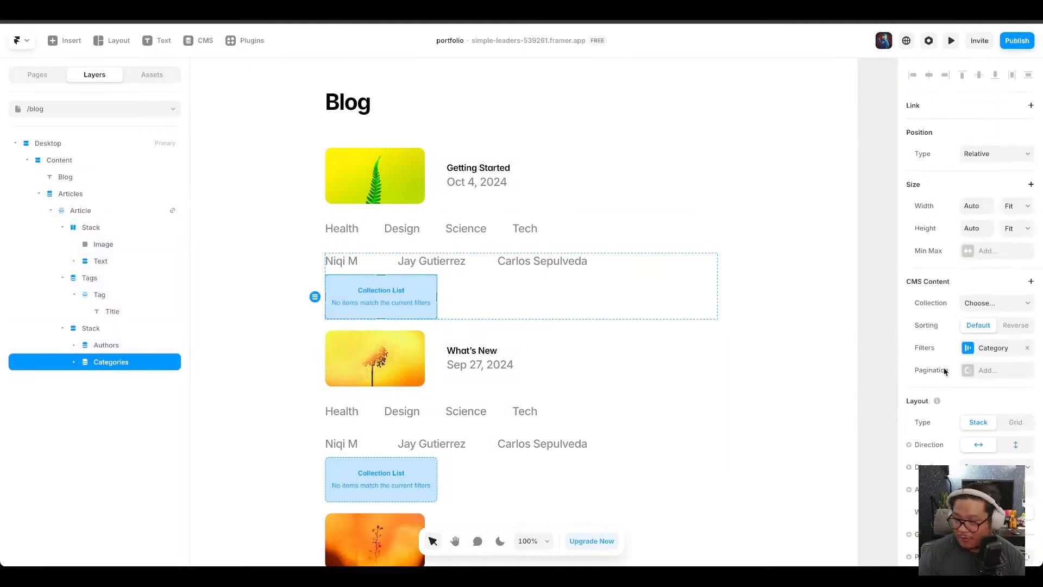
{"action": "left_click", "coordinate": [1027, 350]}
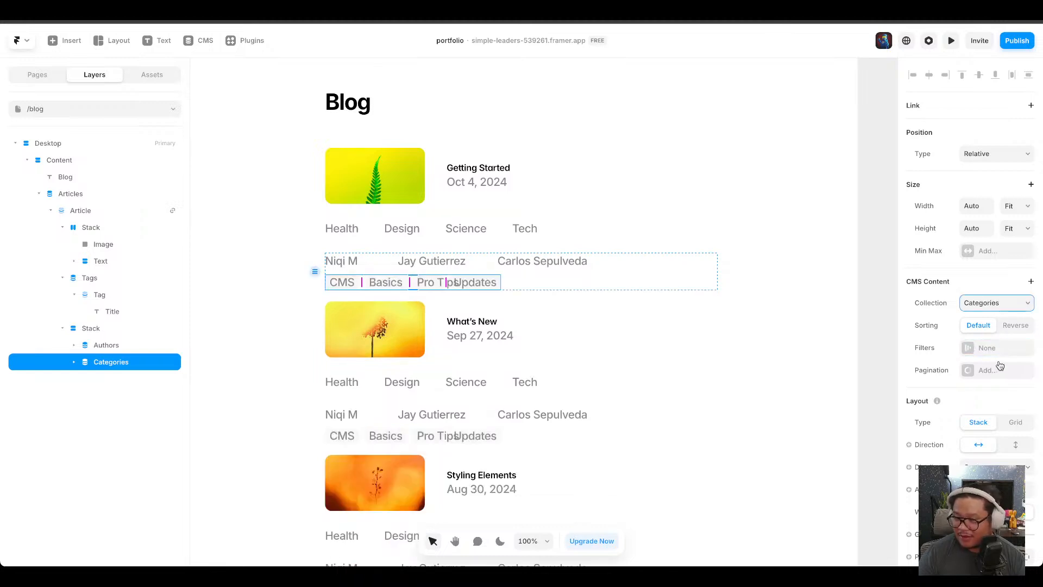
Filter the Categories list by Category with condition Is Set, and widen the gap between categories.
{"action": "left_click", "coordinate": [995, 350]}
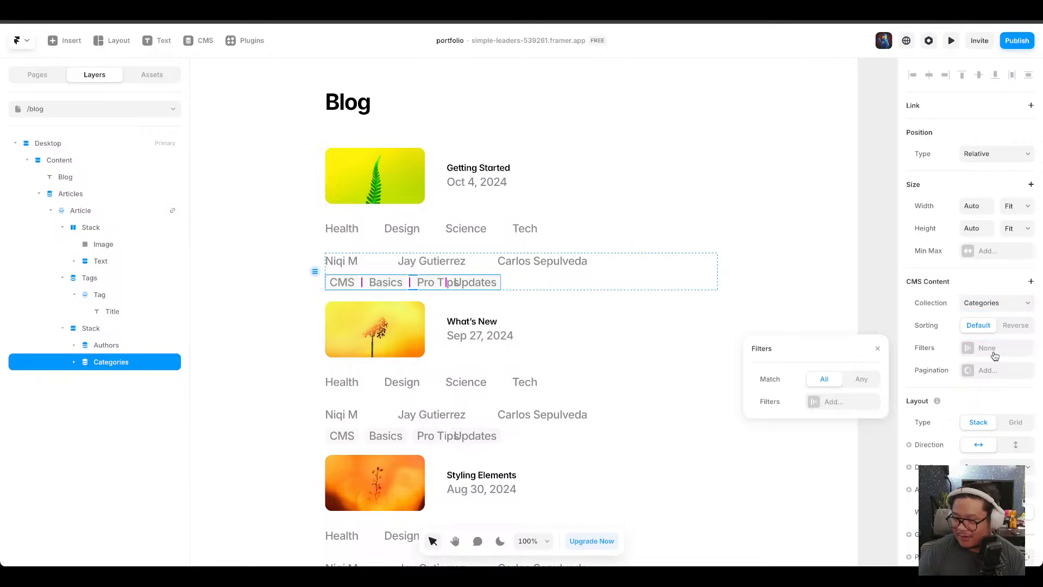
{"action": "left_click", "coordinate": [850, 401]}
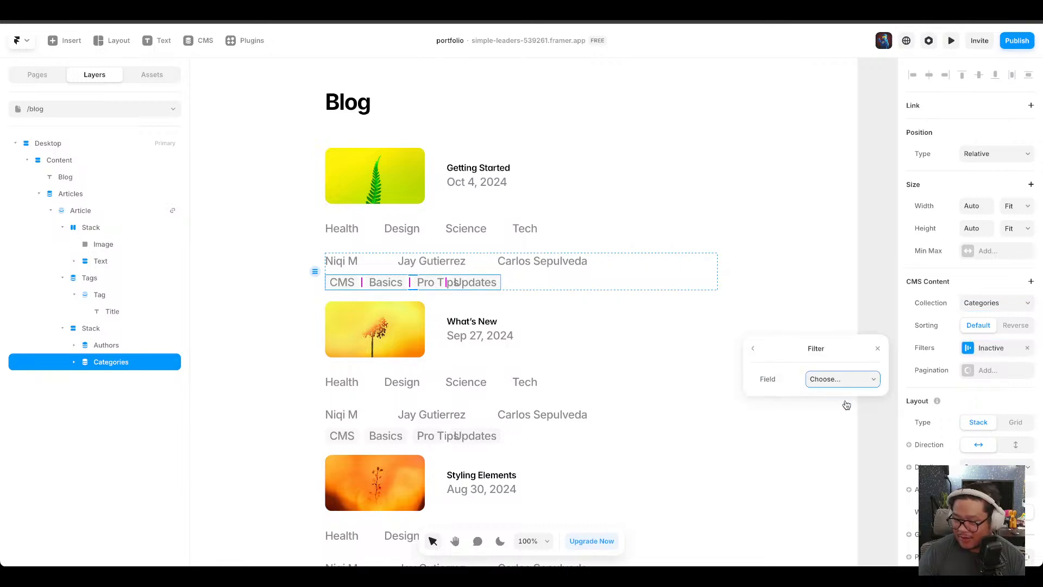
{"action": "left_click", "coordinate": [848, 402]}
{"action": "left_click", "coordinate": [848, 407]}
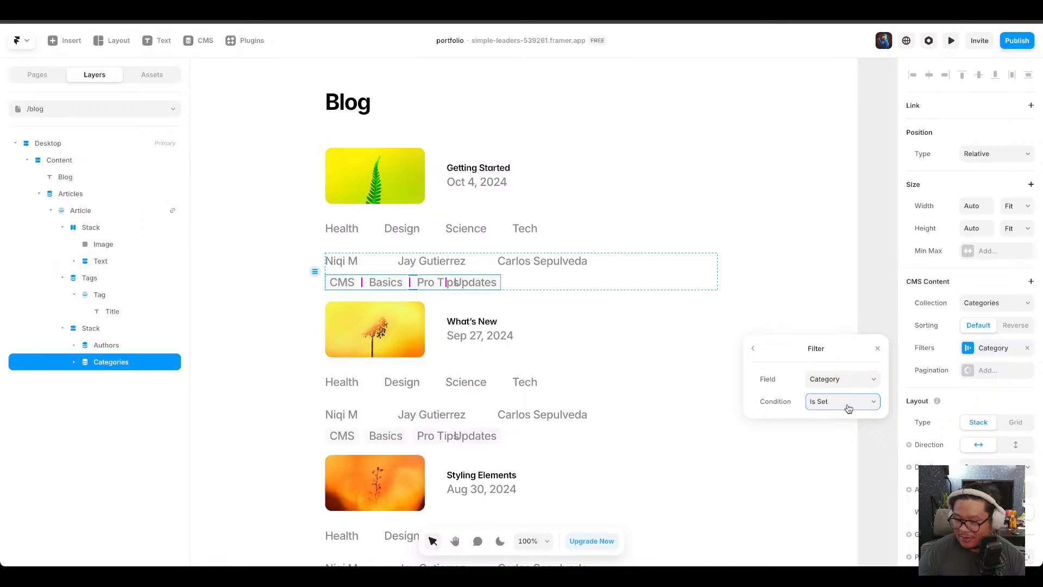
{"action": "left_click", "coordinate": [877, 350]}
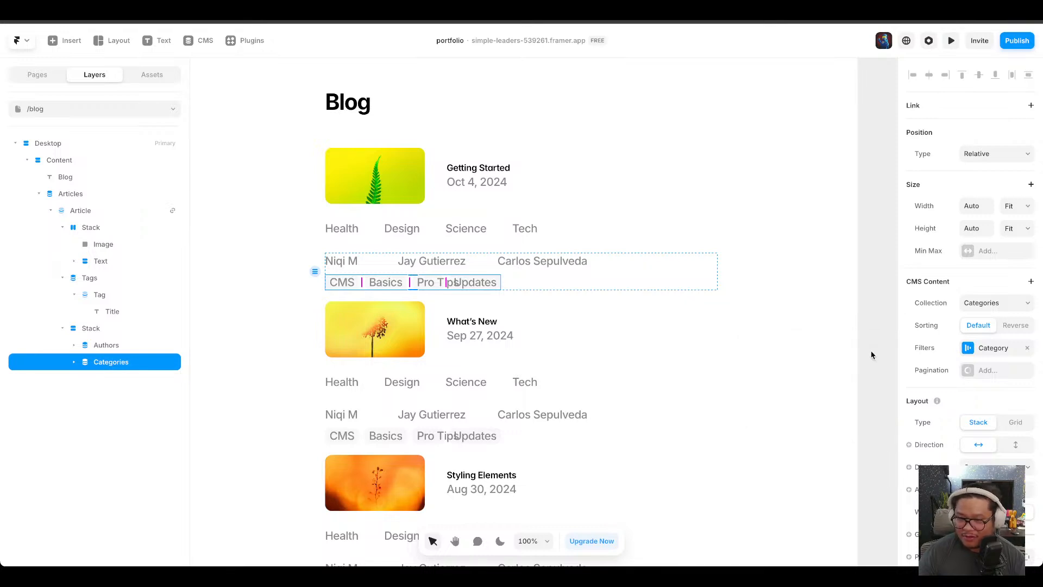
{"action": "left_click_drag", "start_coordinate": [443, 282], "coordinate": [467, 287]}
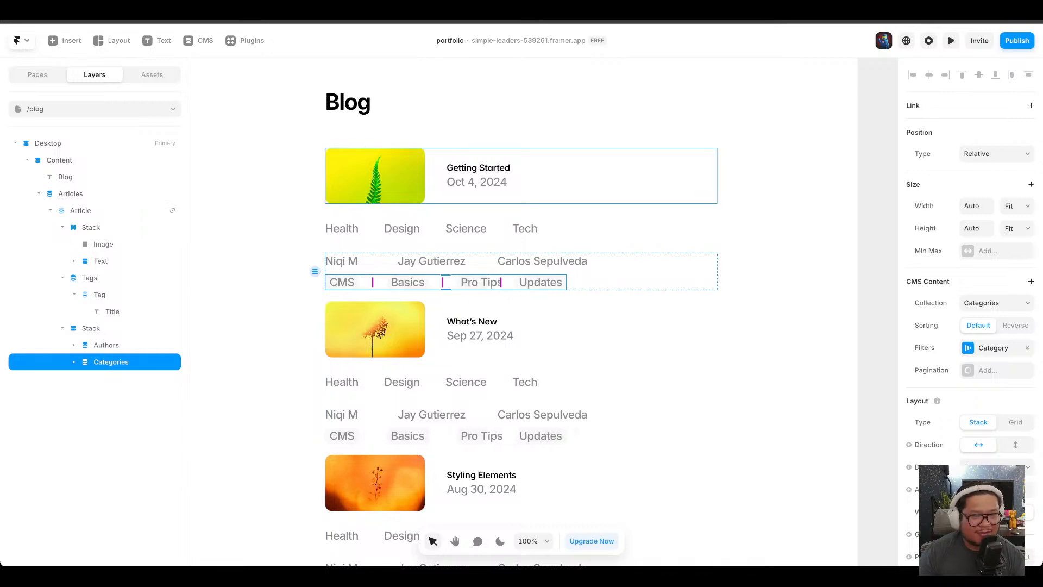
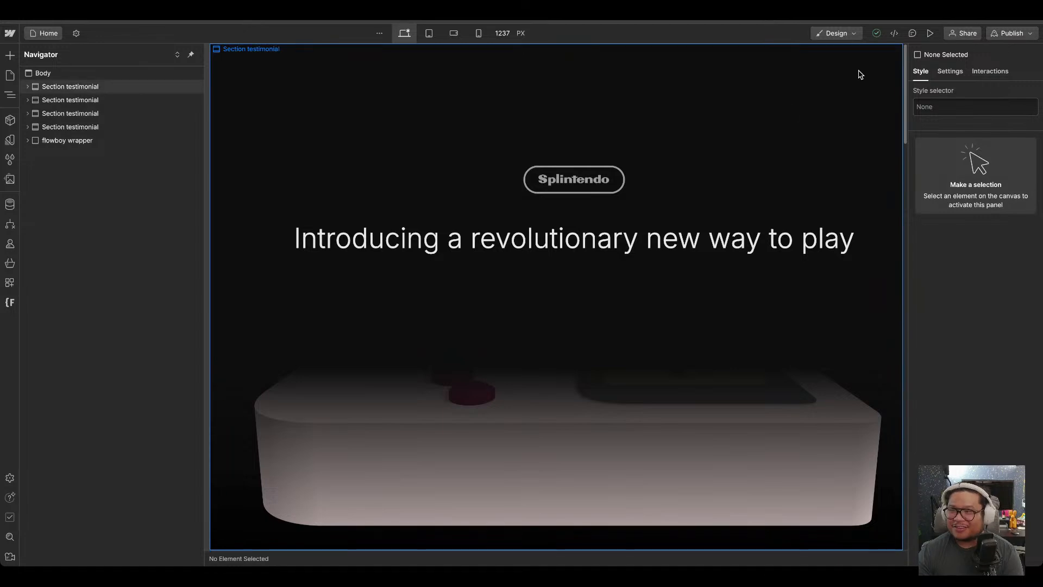
Preview the Splintendo page and scroll through its 3D scroll animation.
{"action": "left_click", "coordinate": [931, 33]}
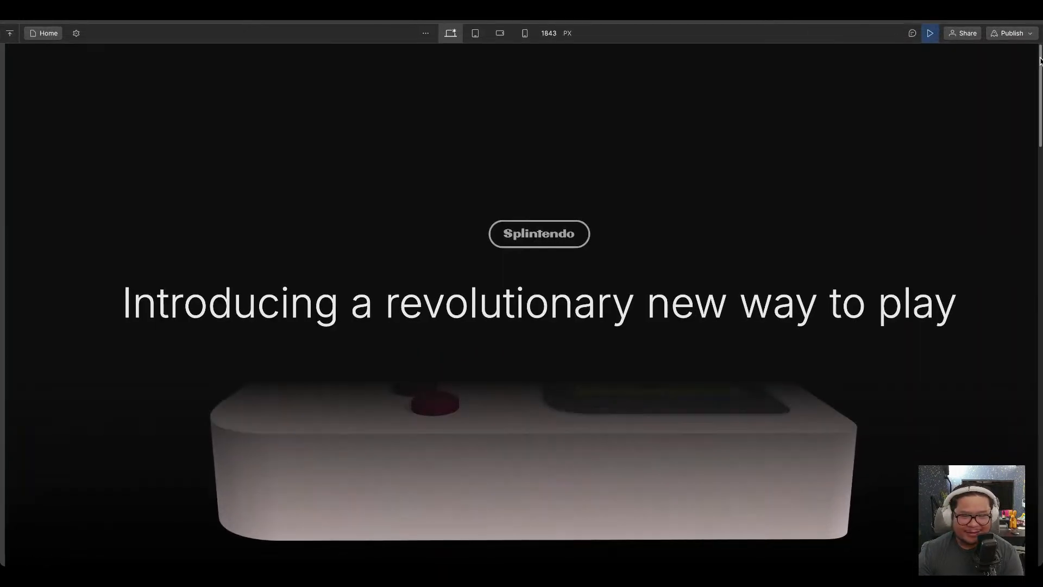
{"action": "left_click_drag", "start_coordinate": [1040, 60], "coordinate": [1039, 58]}
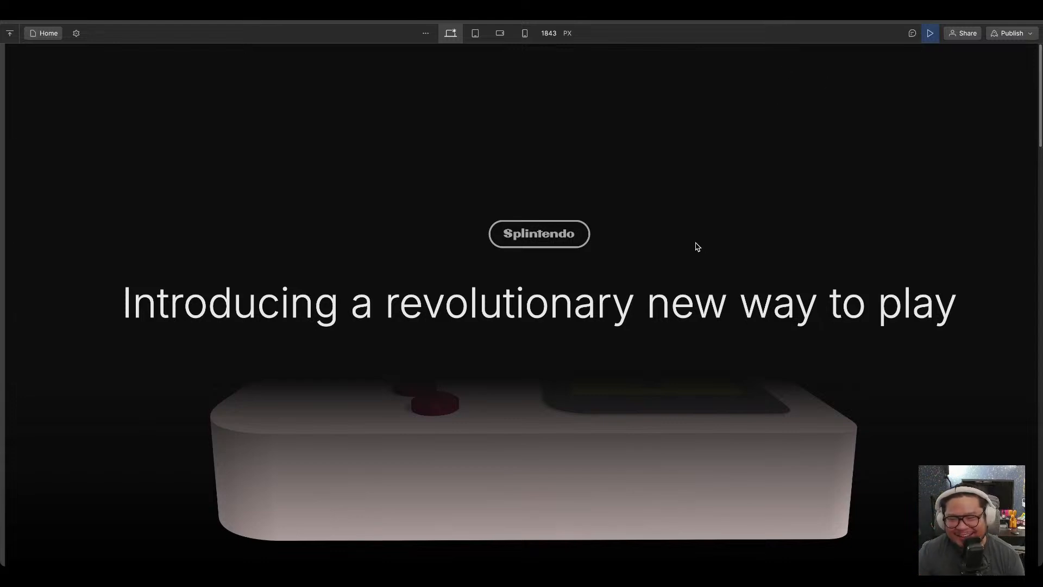
{"action": "left_click", "coordinate": [930, 33]}
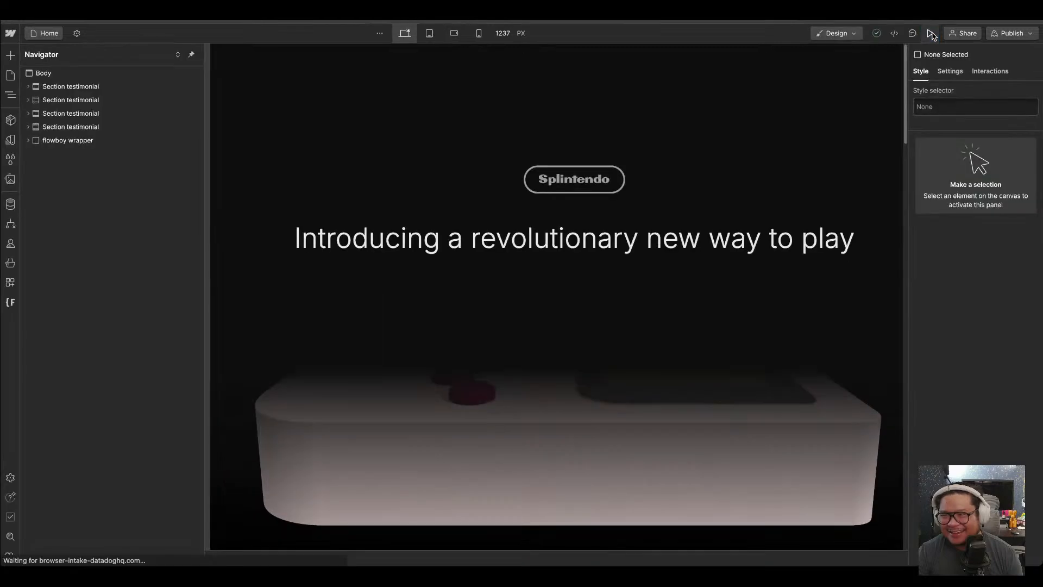
{"action": "left_click", "coordinate": [930, 33]}
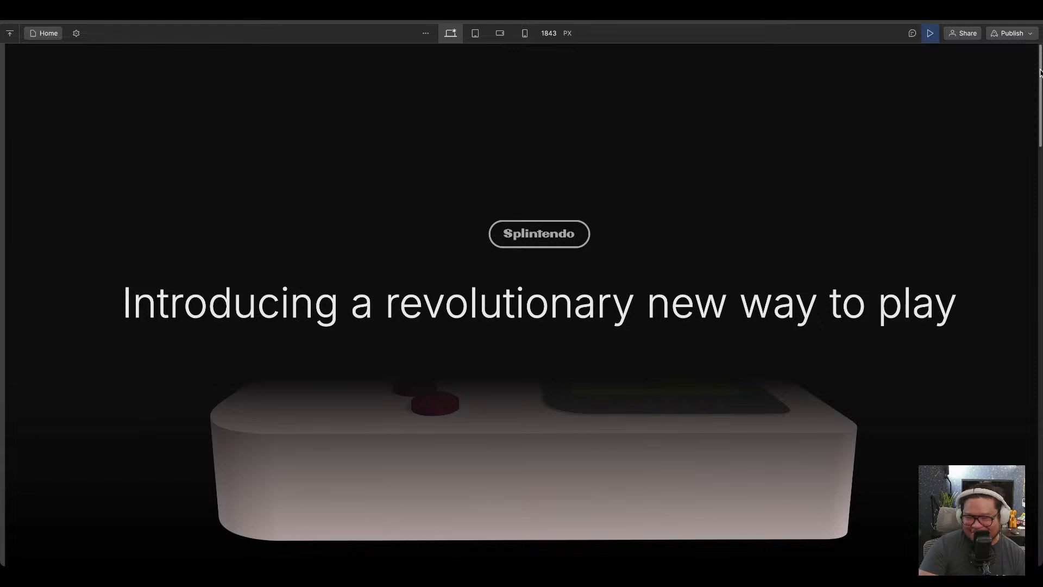
{"action": "left_click_drag", "start_coordinate": [1041, 73], "coordinate": [1040, 170]}
{"action": "scroll", "coordinate": [522, 304], "scroll_direction": "down", "scroll_amount": 1}
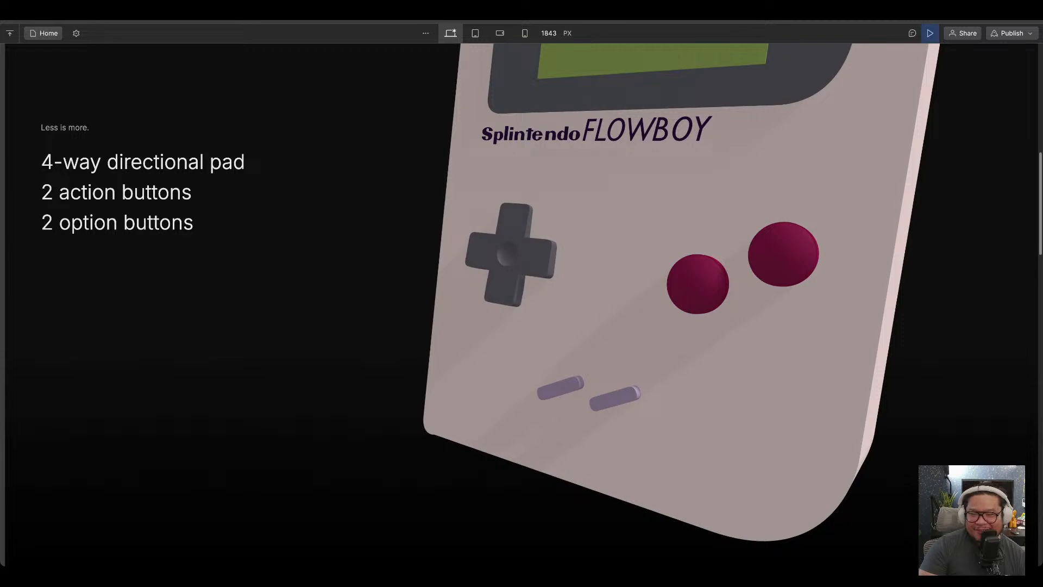
{"action": "scroll", "coordinate": [522, 304], "scroll_direction": "up", "scroll_amount": 1}
{"action": "scroll", "coordinate": [521, 304], "scroll_direction": "down", "scroll_amount": 2}
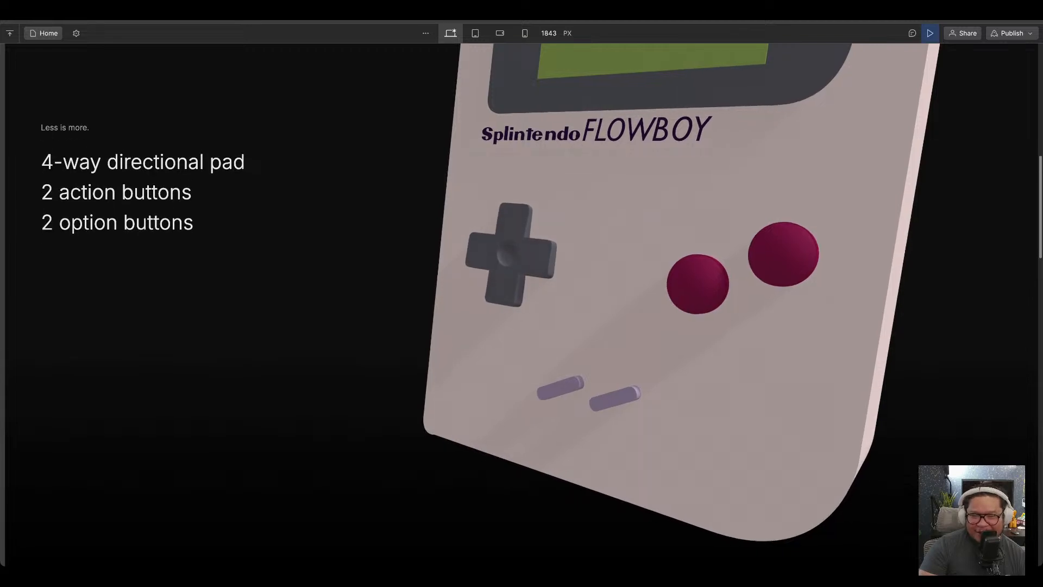
{"action": "scroll", "coordinate": [522, 305], "scroll_direction": "down", "scroll_amount": 3}
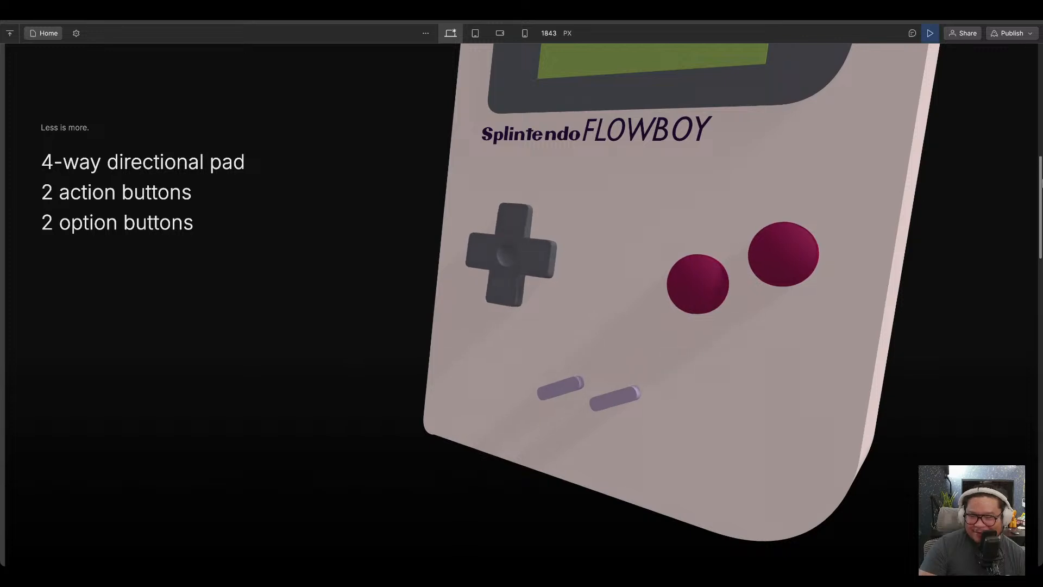
{"action": "scroll", "coordinate": [521, 304], "scroll_direction": "up", "scroll_amount": 2}
{"action": "left_click_drag", "start_coordinate": [1042, 165], "coordinate": [1036, 87]}
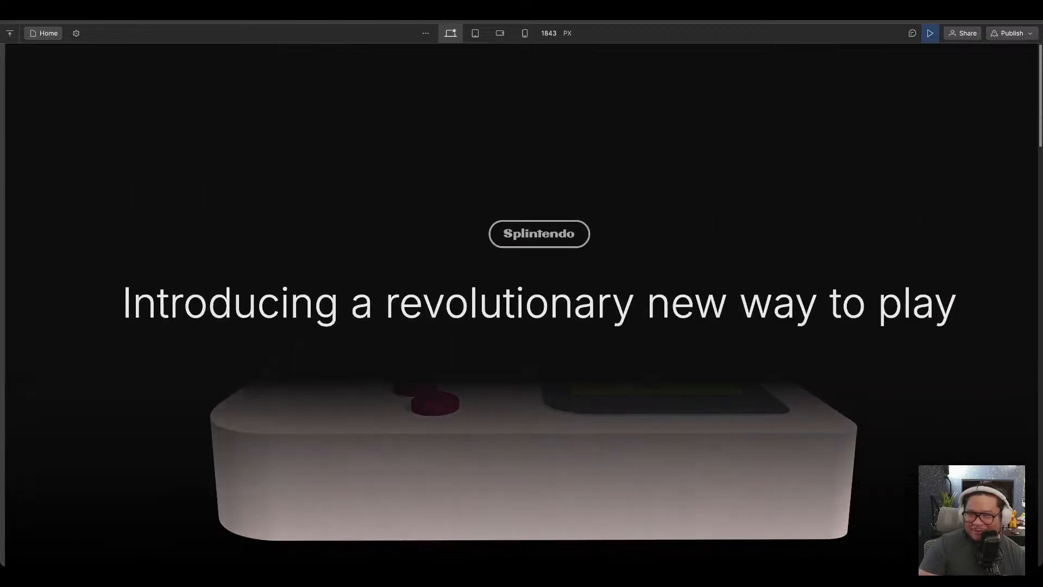
{"action": "left_click", "coordinate": [931, 34]}
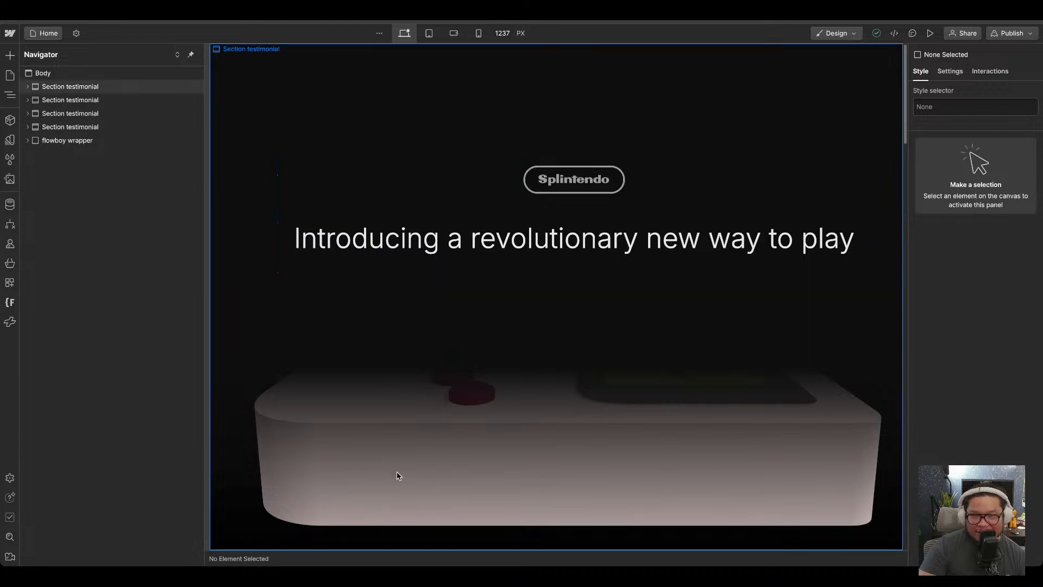
Open the scroll animation of the flowboy element in its interaction settings.
{"action": "left_click", "coordinate": [238, 292]}
{"action": "left_click", "coordinate": [86, 140]}
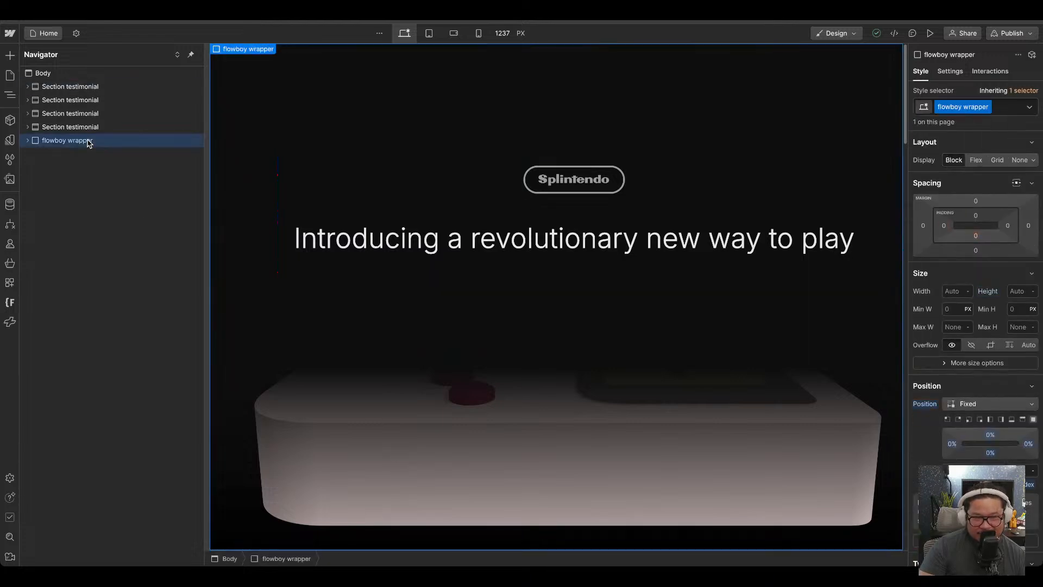
{"action": "left_click", "coordinate": [177, 55]}
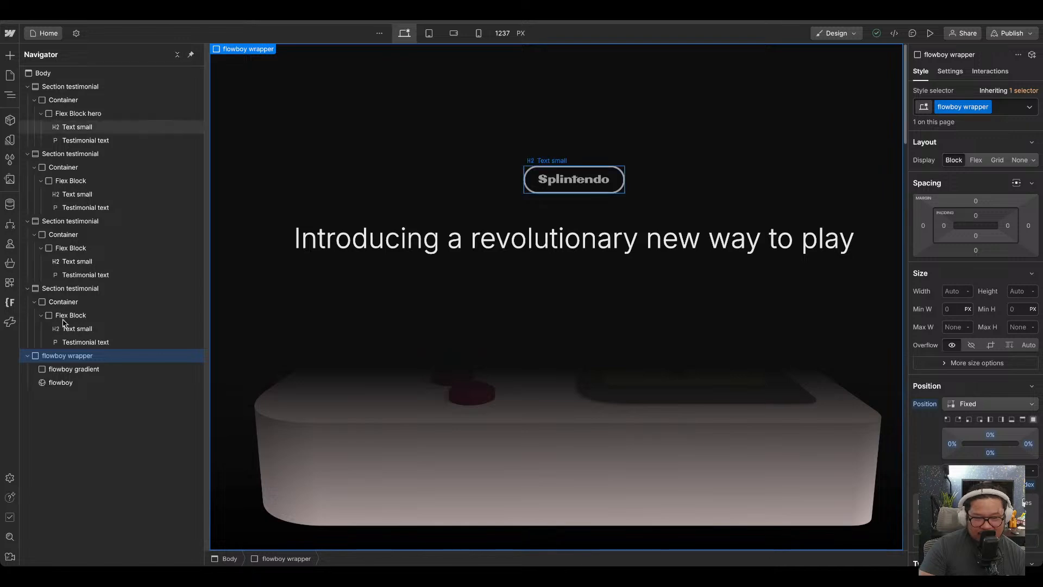
{"action": "left_click", "coordinate": [43, 384]}
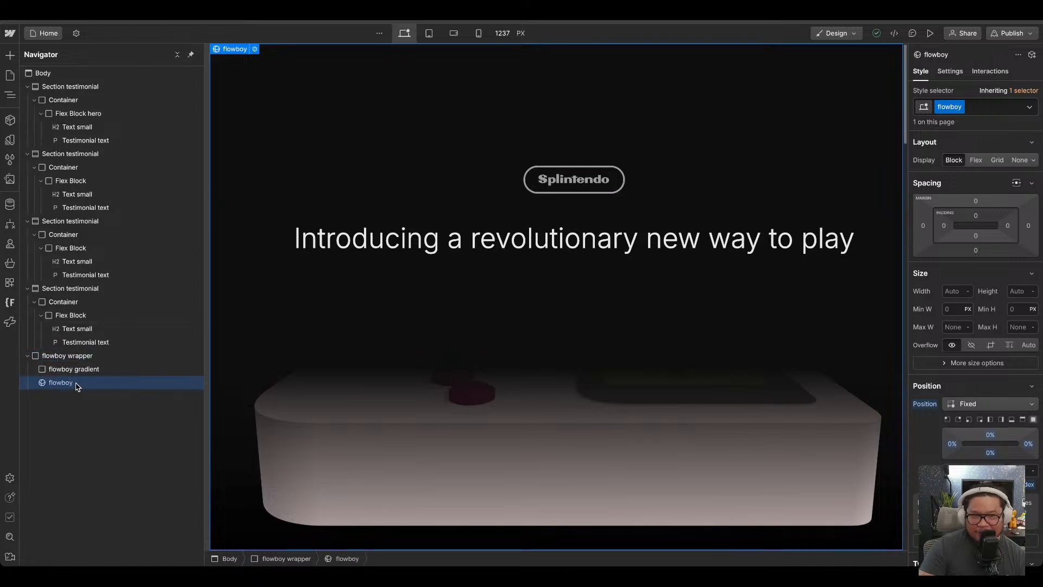
{"action": "left_click", "coordinate": [997, 71]}
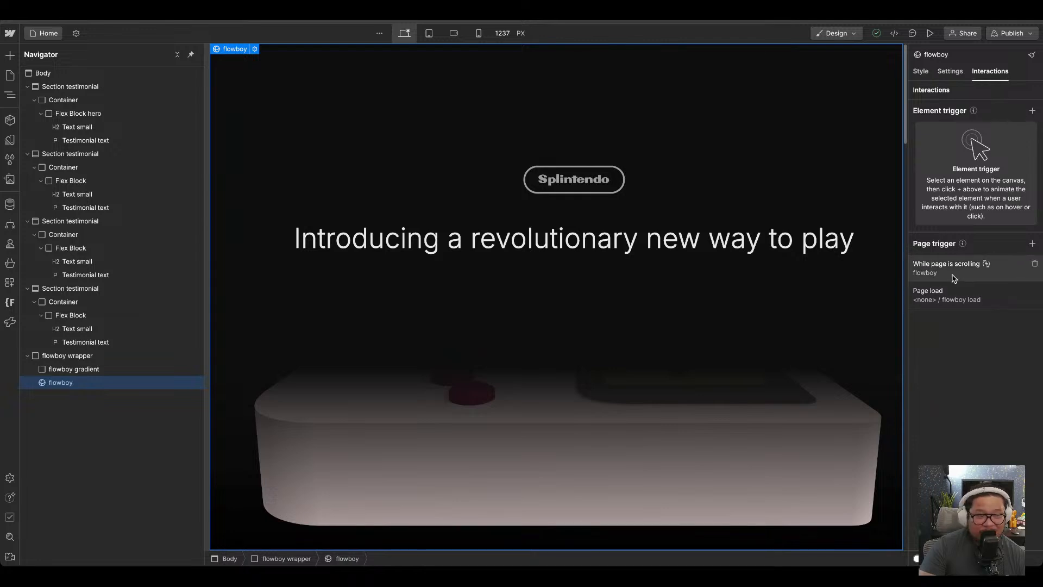
{"action": "left_click", "coordinate": [954, 277]}
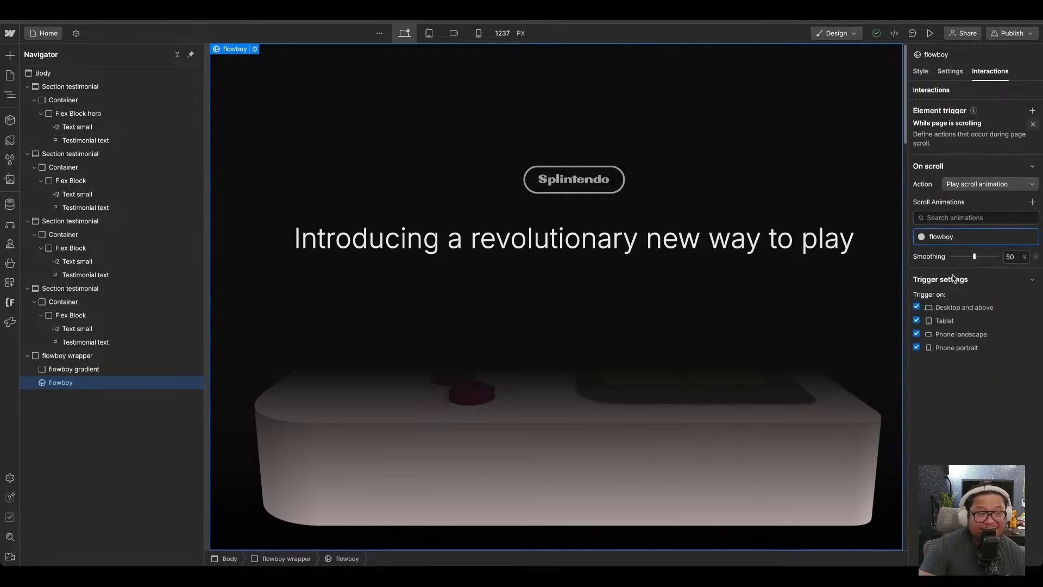
{"action": "left_click", "coordinate": [940, 227]}
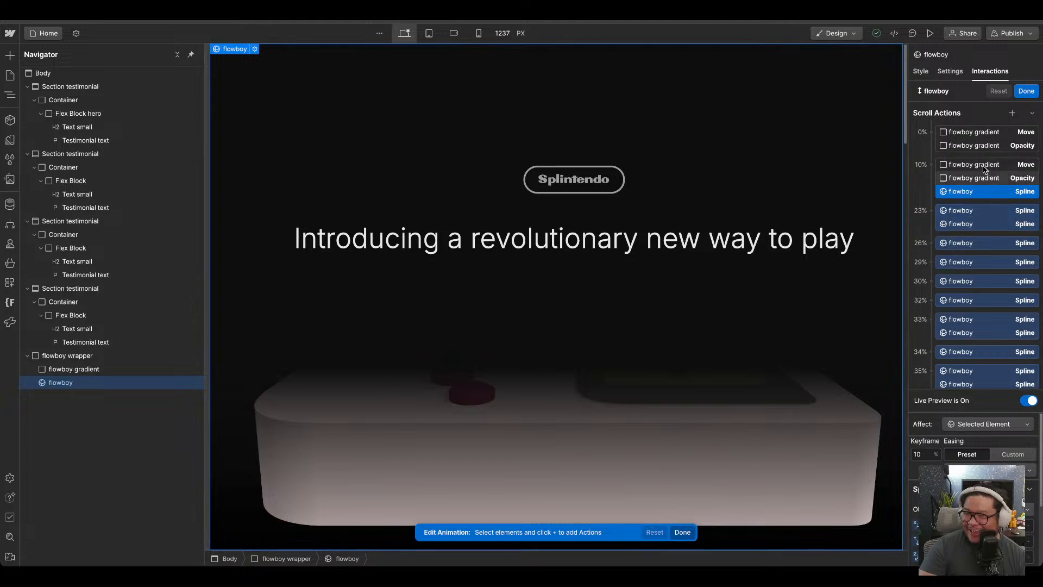
Inspect the Spline keyframes at 10% and 23% in the flowboy scroll actions.
{"action": "scroll", "coordinate": [975, 266], "scroll_direction": "down", "scroll_amount": 5}
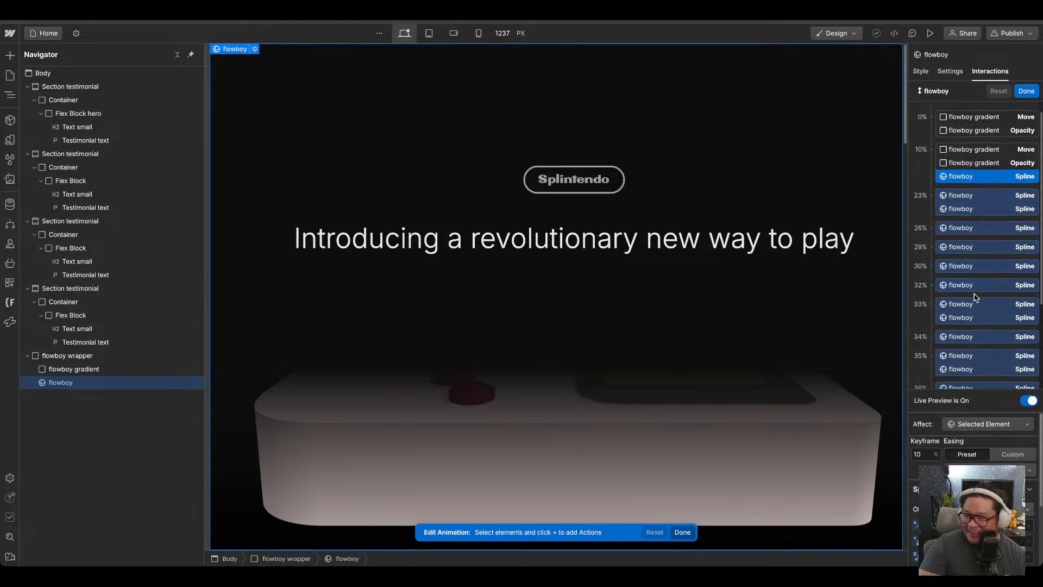
{"action": "scroll", "coordinate": [973, 298], "scroll_direction": "up", "scroll_amount": 5}
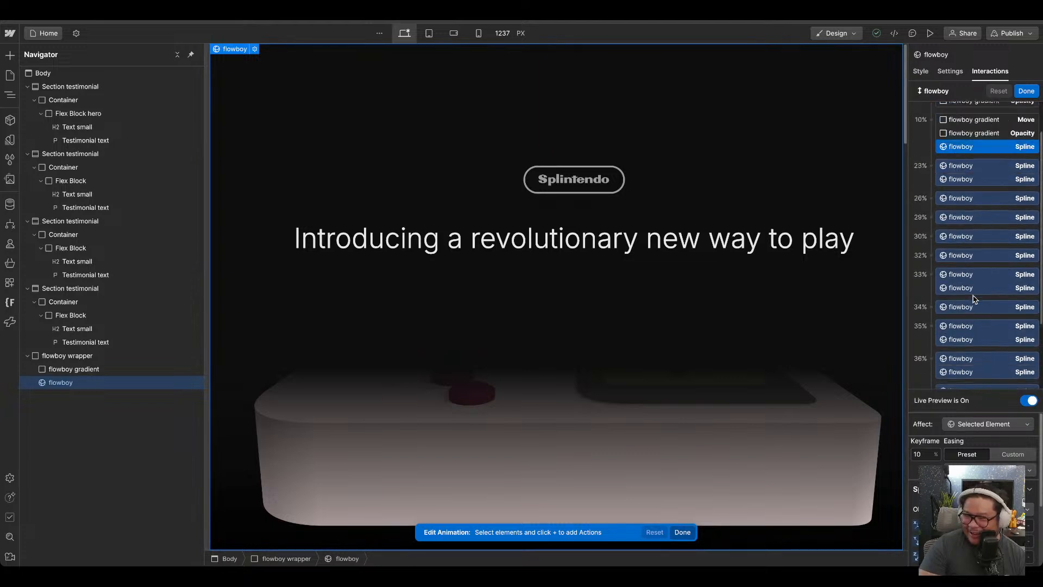
{"action": "scroll", "coordinate": [974, 299], "scroll_direction": "down", "scroll_amount": 5}
{"action": "scroll", "coordinate": [971, 265], "scroll_direction": "up", "scroll_amount": 5}
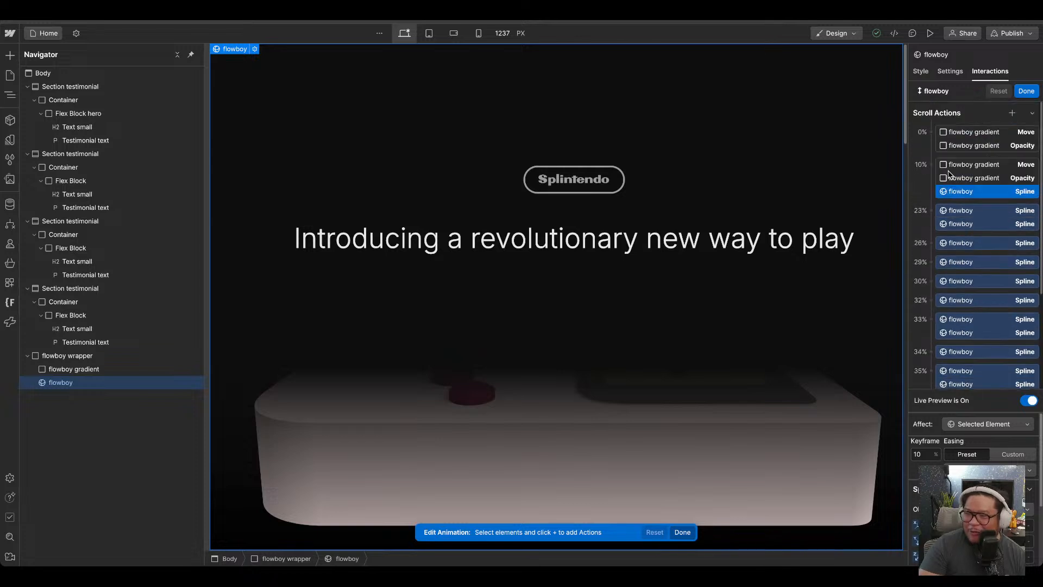
{"action": "left_click", "coordinate": [969, 213]}
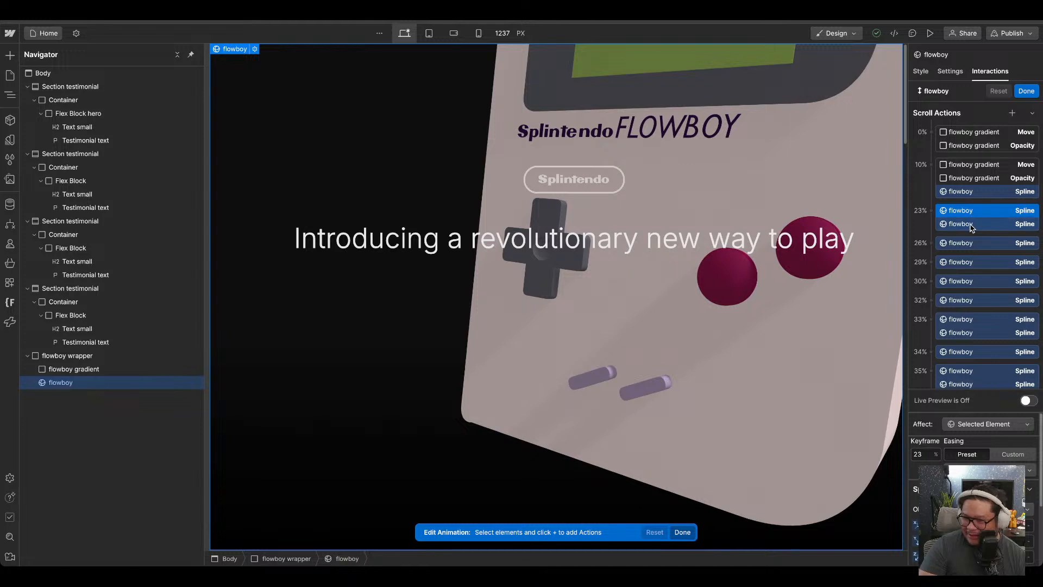
{"action": "left_click", "coordinate": [972, 225]}
{"action": "left_click", "coordinate": [962, 191]}
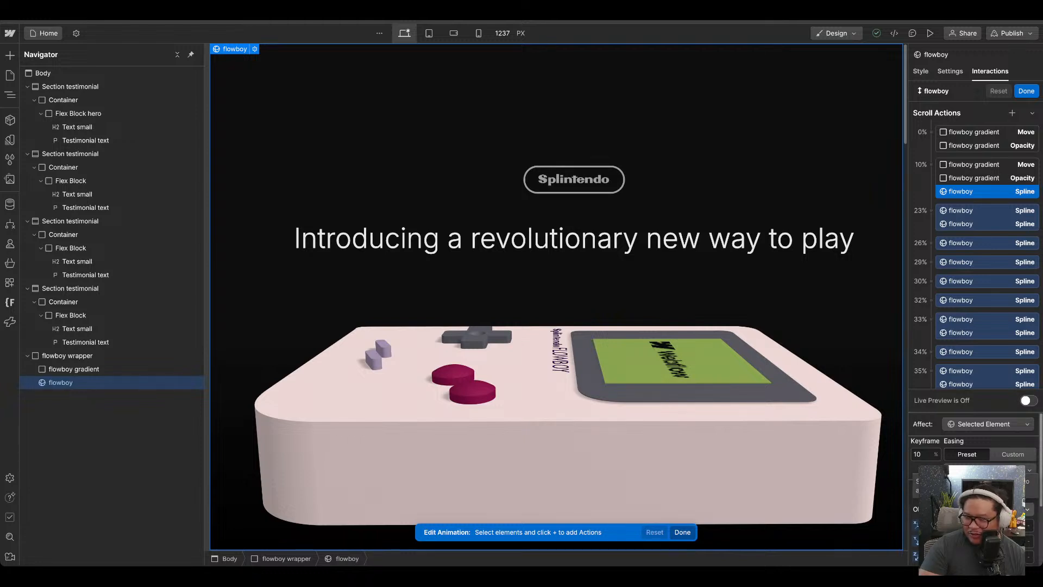
{"action": "left_click", "coordinate": [954, 211]}
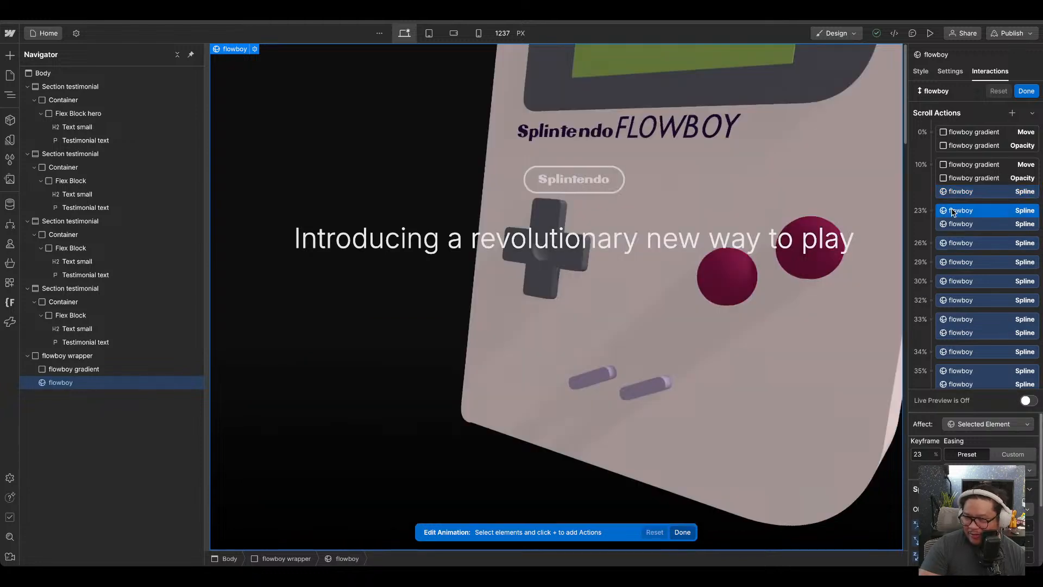
{"action": "left_click", "coordinate": [961, 224]}
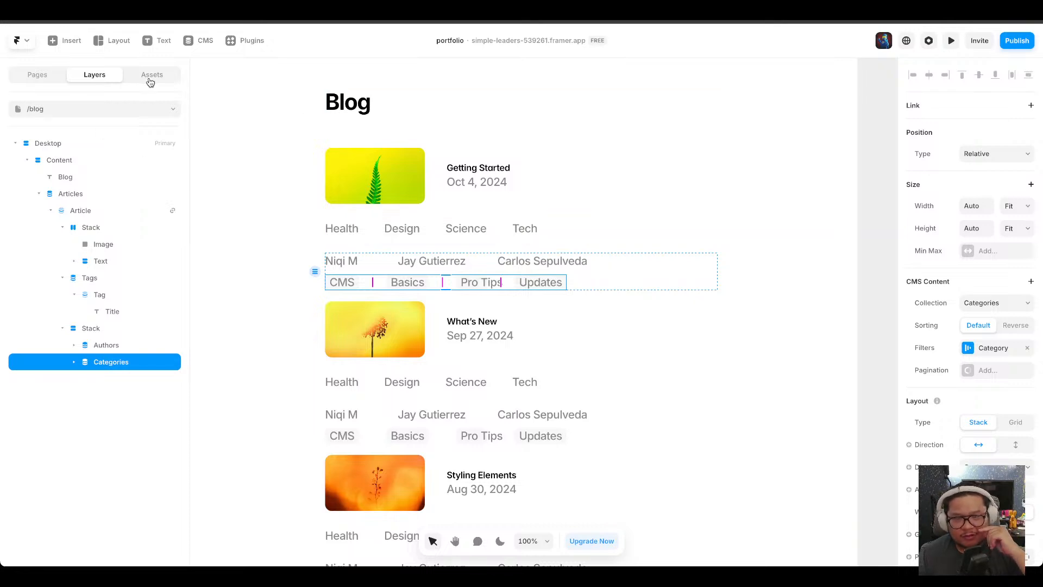
Select the Article item, preview the blog page and open the first article to test its link.
{"action": "left_click", "coordinate": [435, 196]}
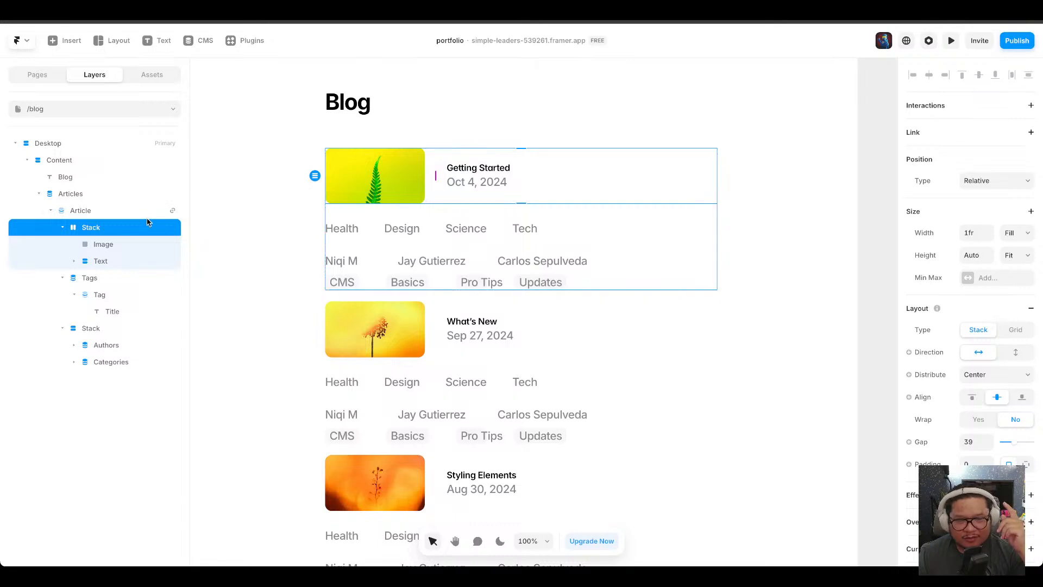
{"action": "left_click", "coordinate": [130, 213]}
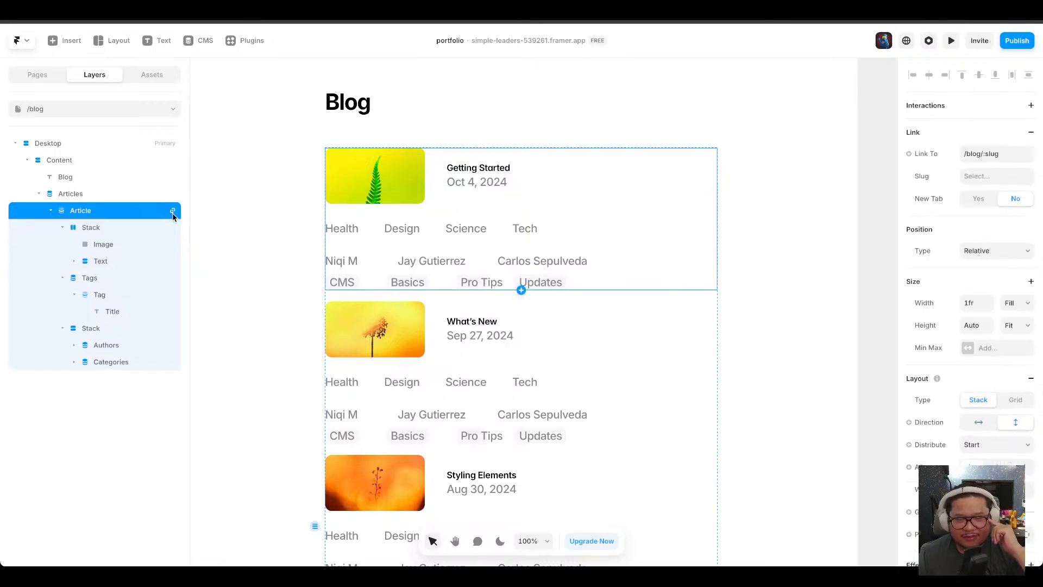
{"action": "left_click", "coordinate": [952, 41]}
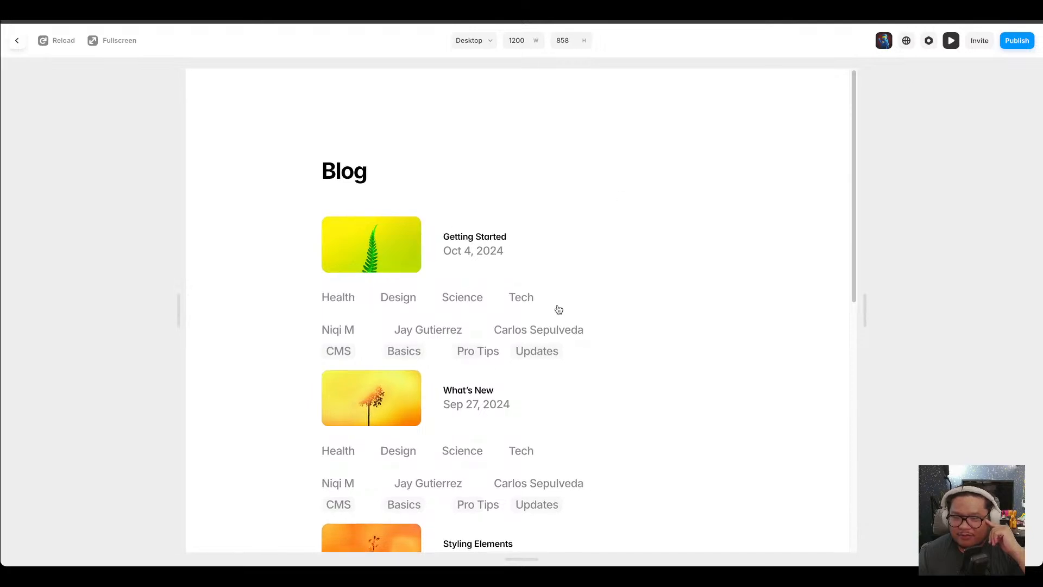
{"action": "left_click", "coordinate": [418, 272]}
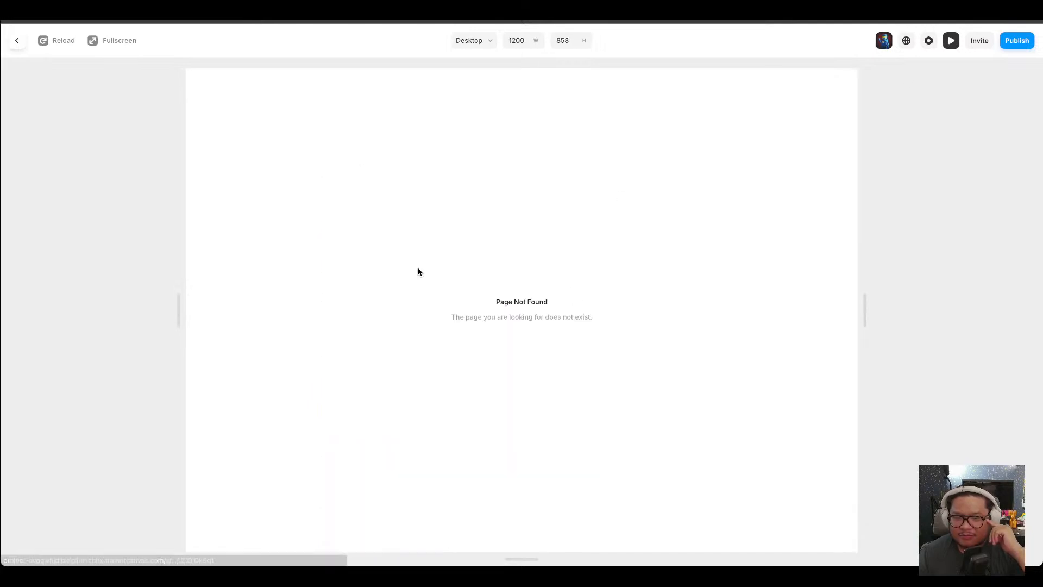
{"action": "left_click", "coordinate": [950, 44]}
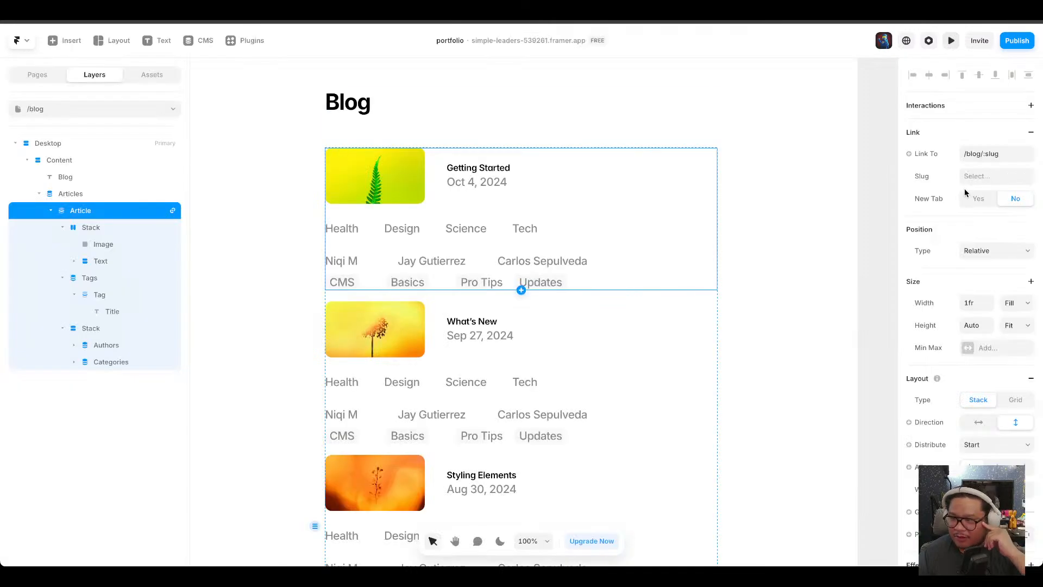
Set the Article item's link to /blog/:slug and open the Articles detail page.
{"action": "left_click", "coordinate": [998, 155]}
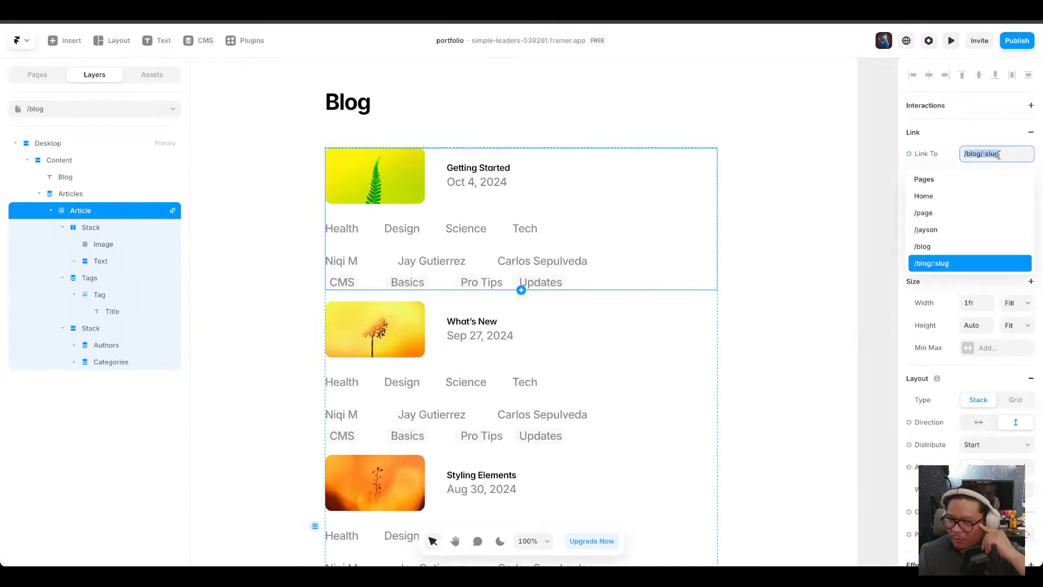
{"action": "left_click", "coordinate": [945, 264]}
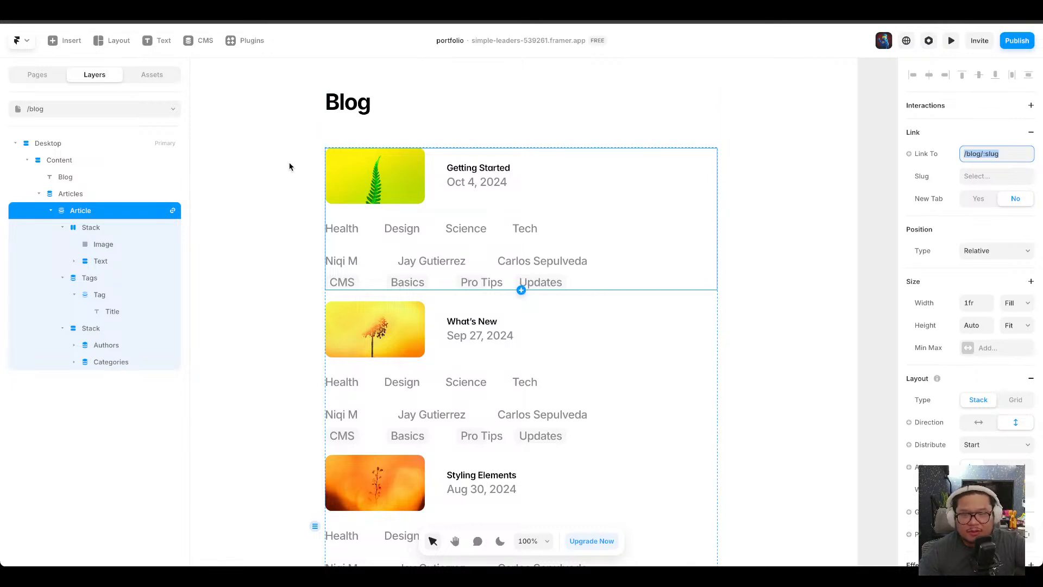
{"action": "left_click", "coordinate": [35, 76]}
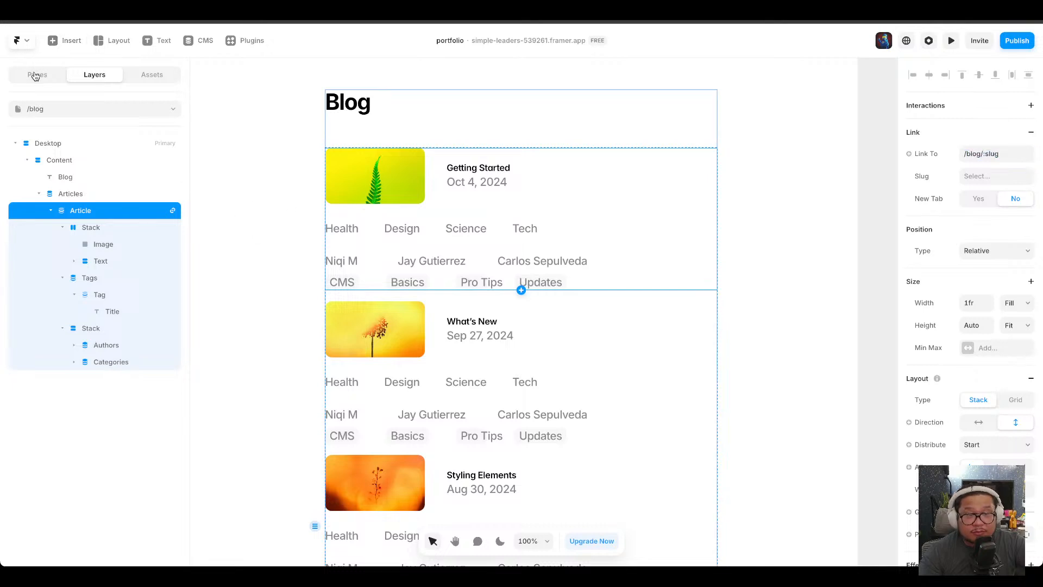
{"action": "left_click", "coordinate": [67, 196]}
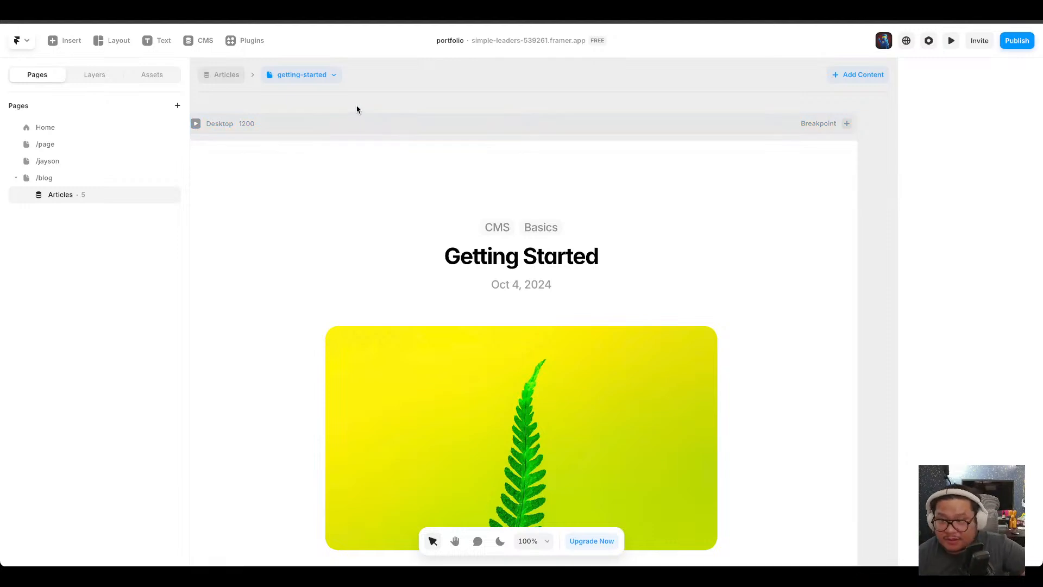
Publish the site update.
{"action": "left_click", "coordinate": [1016, 43]}
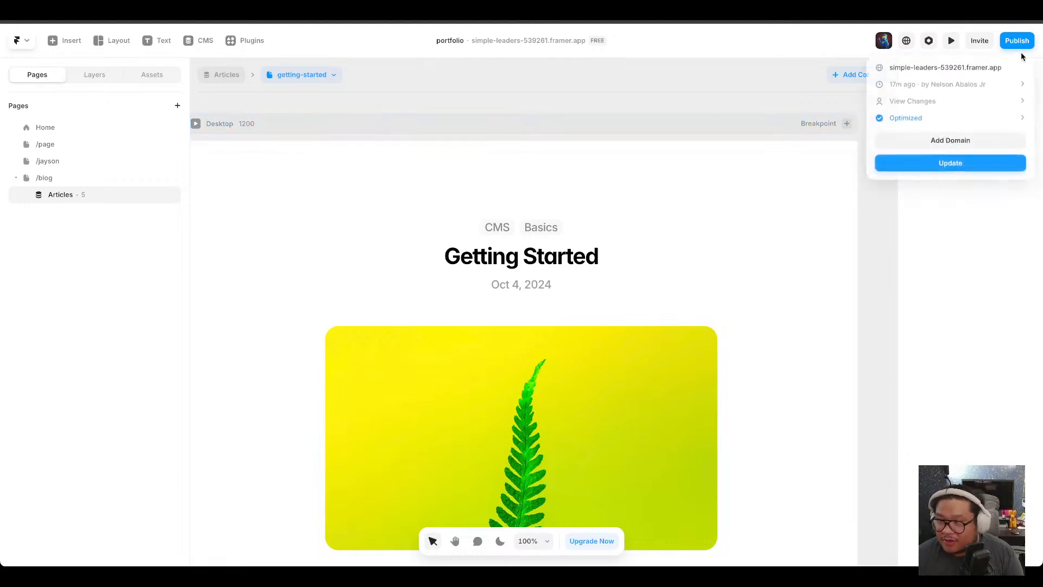
{"action": "left_click", "coordinate": [972, 168]}
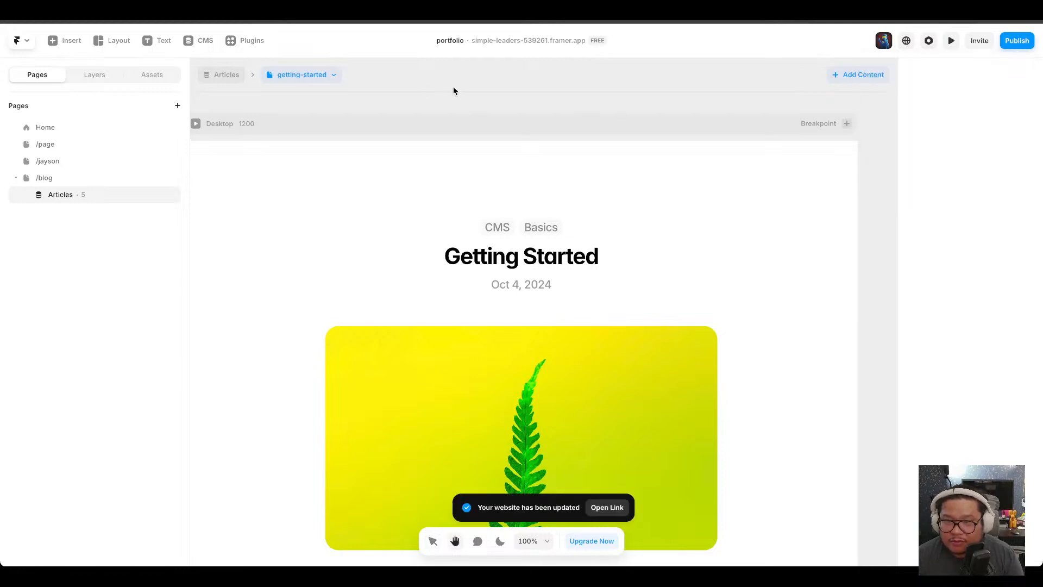
{"action": "key", "text": "space"}
{"action": "left_click_drag", "start_coordinate": [354, 114], "coordinate": [378, 93]}
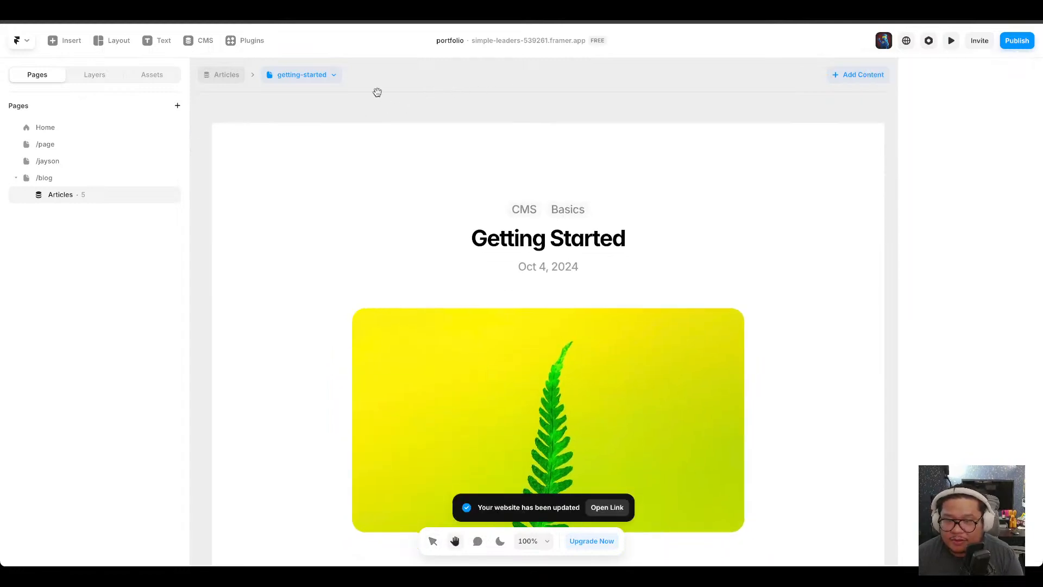
{"action": "left_click_drag", "start_coordinate": [376, 282], "coordinate": [382, 105]}
{"action": "left_click_drag", "start_coordinate": [479, 184], "coordinate": [419, 356]}
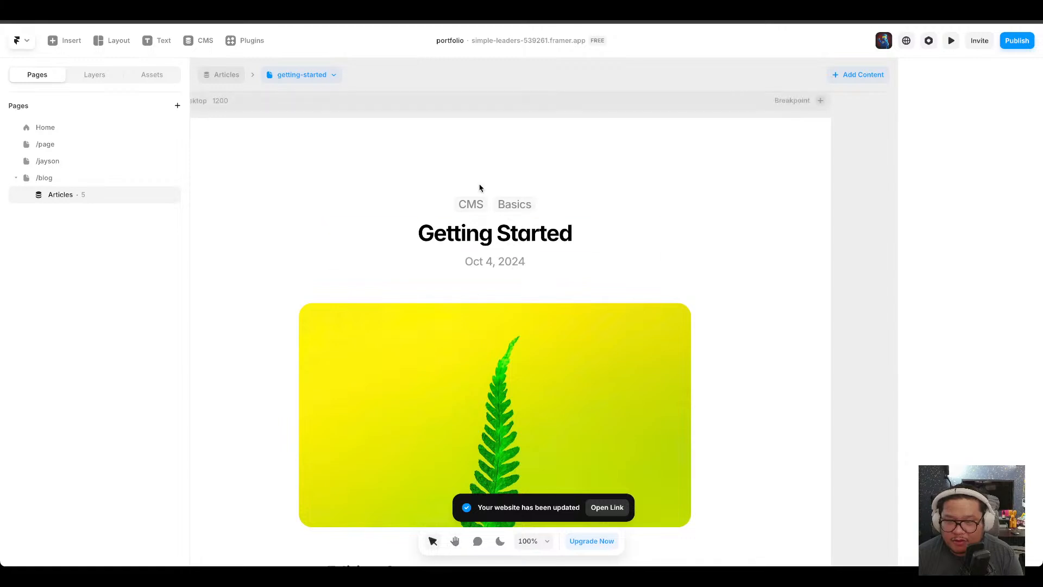
Insert the Authors collection list below the date on the article detail page.
{"action": "left_click", "coordinate": [490, 206]}
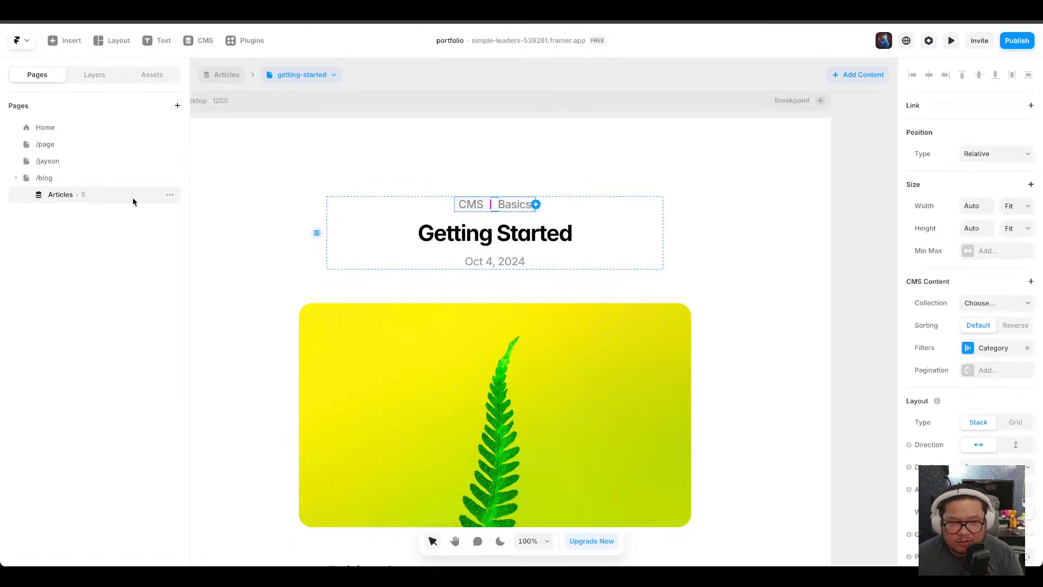
{"action": "left_click", "coordinate": [93, 75]}
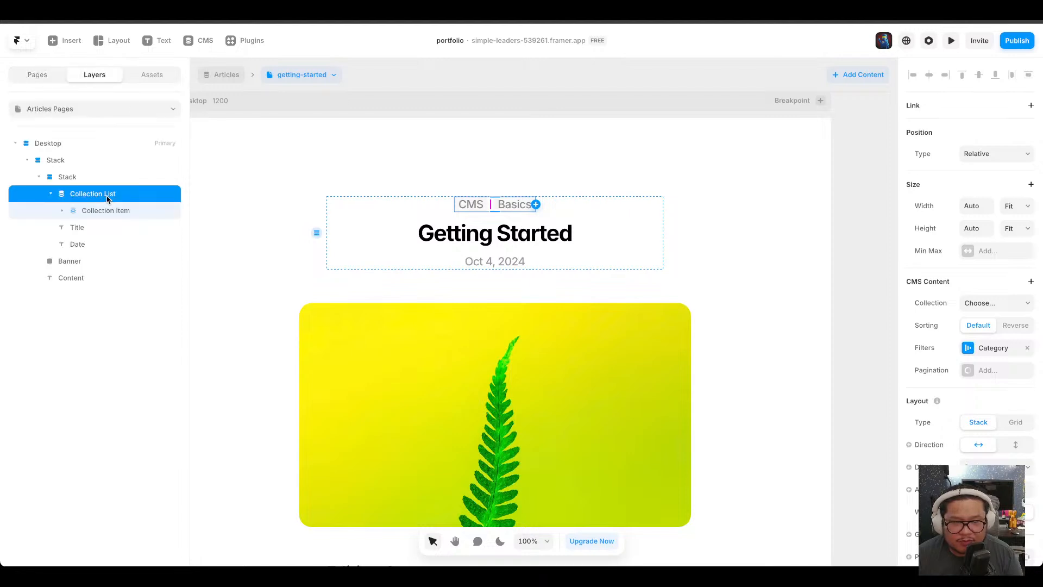
{"action": "left_click", "coordinate": [64, 41]}
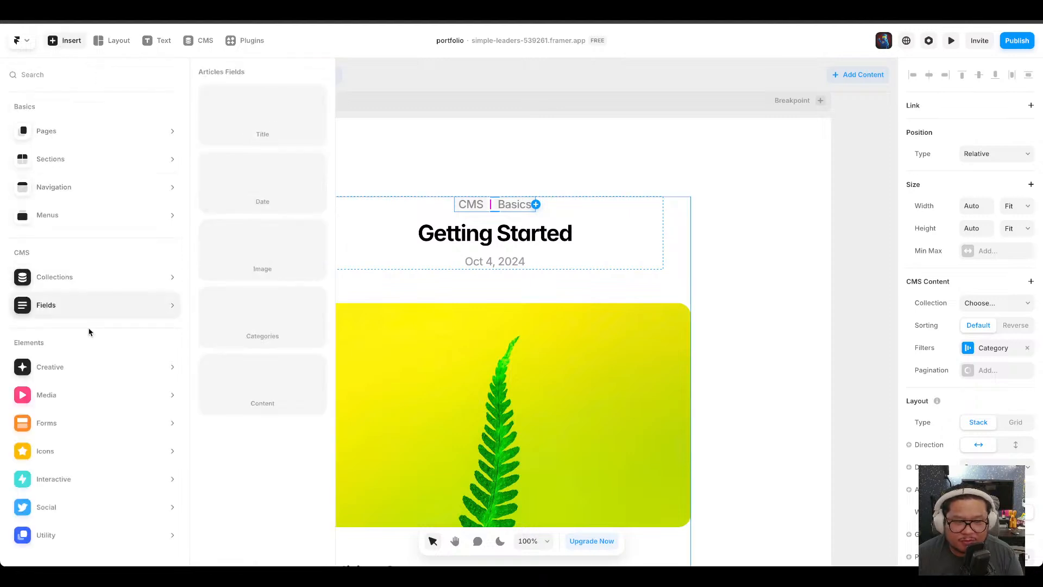
{"action": "left_click", "coordinate": [85, 274]}
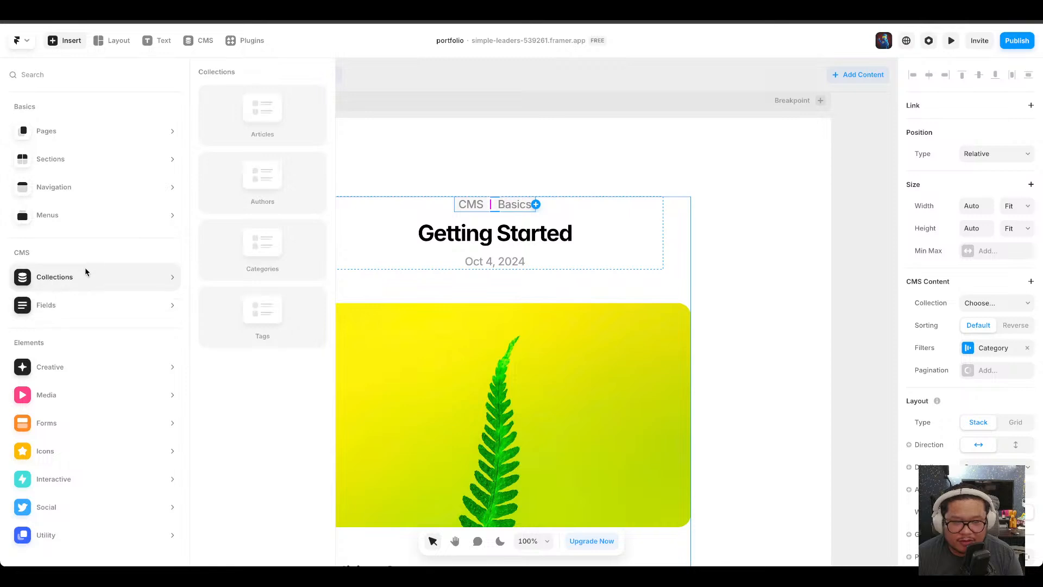
{"action": "left_click_drag", "start_coordinate": [241, 168], "coordinate": [501, 265]}
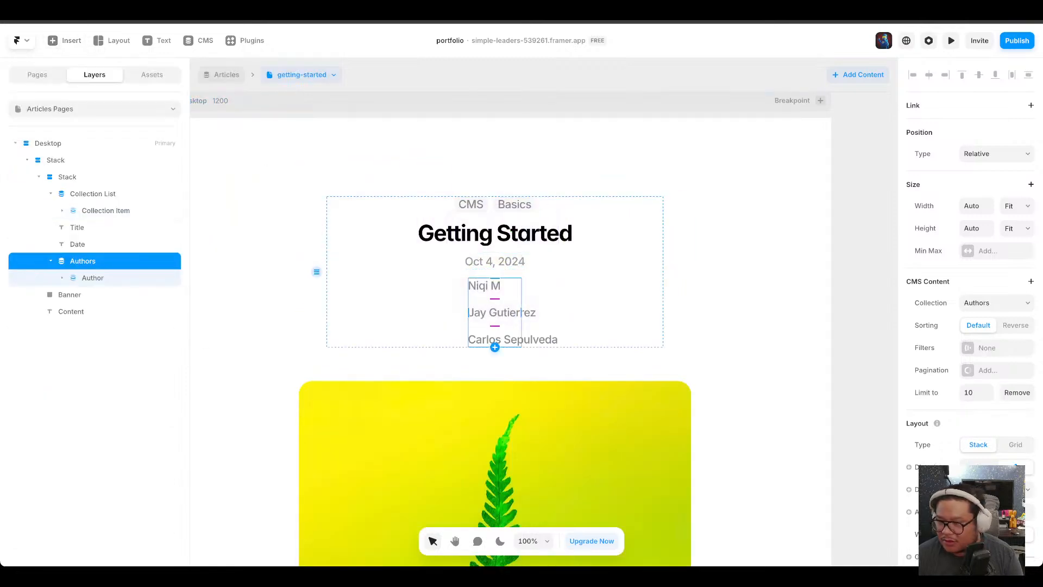
Set the Authors list's width to Fill and its stack direction to horizontal.
{"action": "left_click", "coordinate": [1020, 199]}
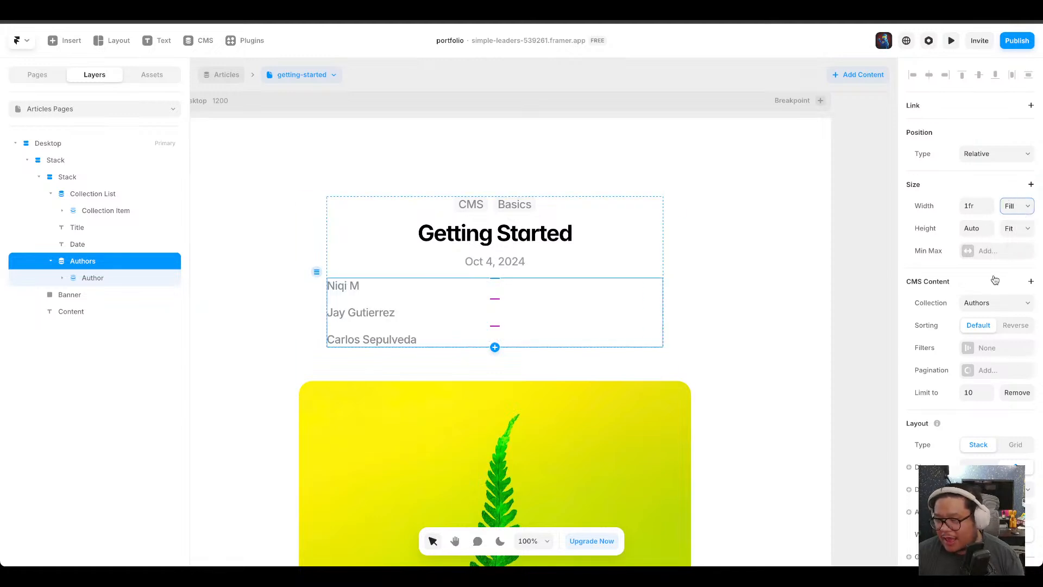
{"action": "scroll", "coordinate": [972, 435], "scroll_direction": "down", "scroll_amount": 1}
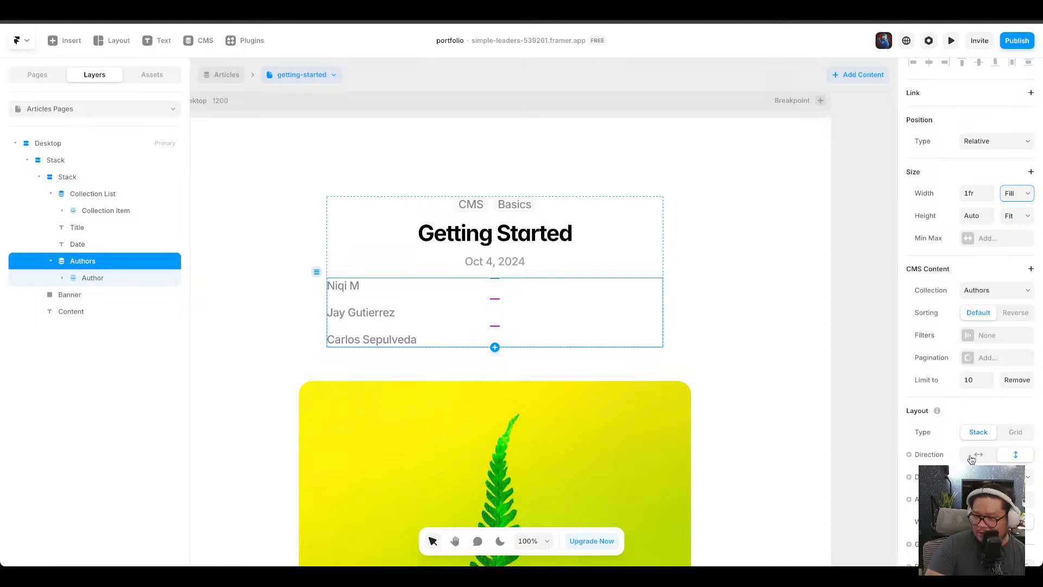
{"action": "scroll", "coordinate": [962, 373], "scroll_direction": "down", "scroll_amount": 3}
{"action": "scroll", "coordinate": [969, 304], "scroll_direction": "up", "scroll_amount": 3}
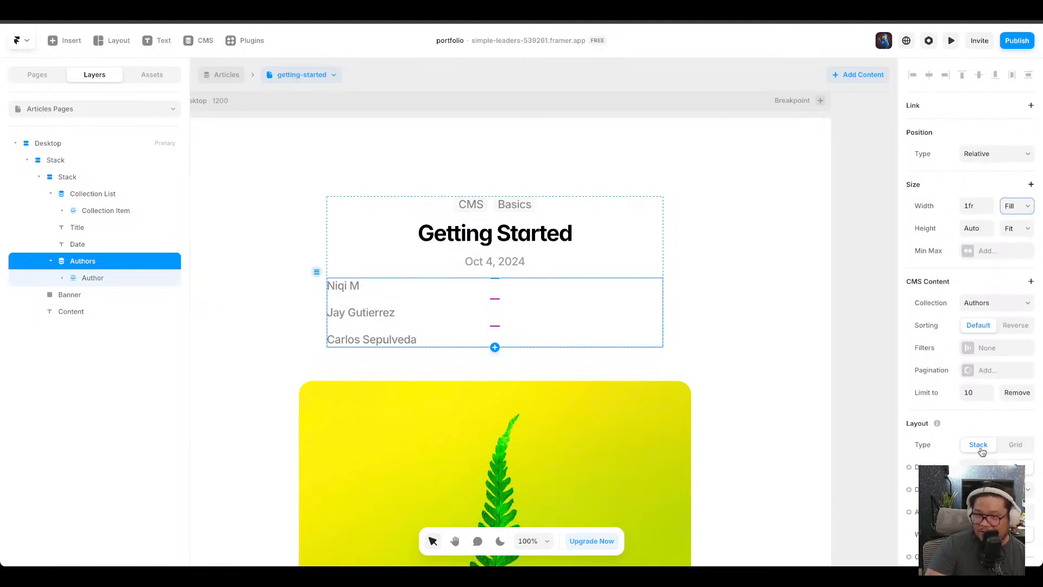
{"action": "scroll", "coordinate": [982, 451], "scroll_direction": "down", "scroll_amount": 1}
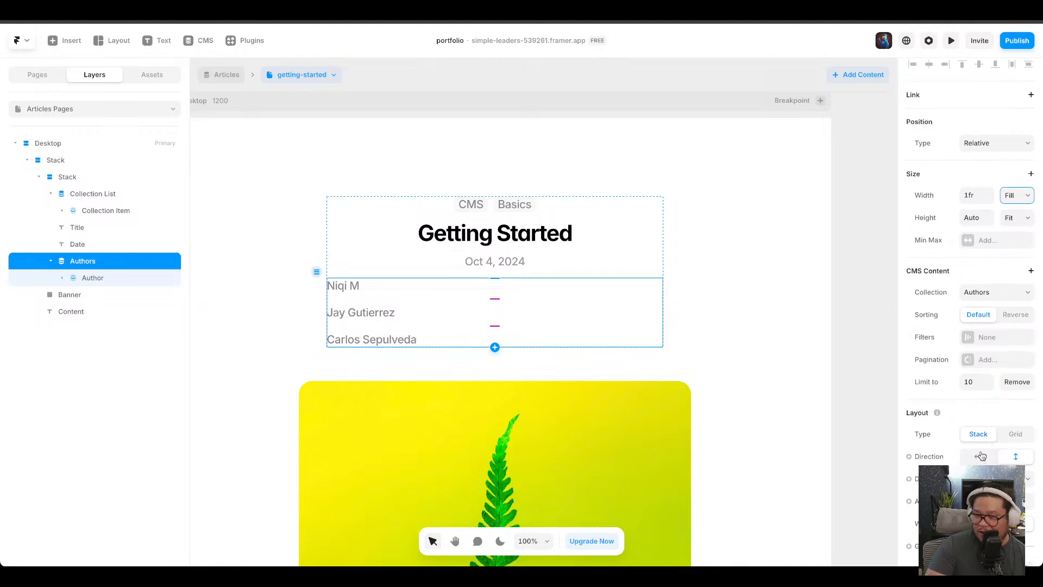
{"action": "left_click", "coordinate": [978, 456]}
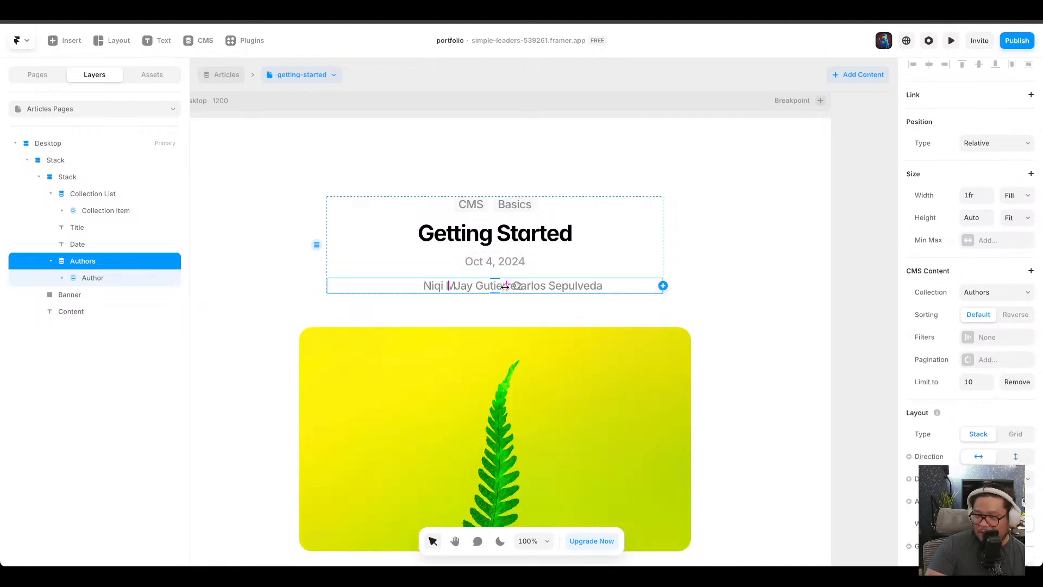
Widen the gap between the author names and distribute them across the row.
{"action": "left_click_drag", "start_coordinate": [507, 286], "coordinate": [535, 288]}
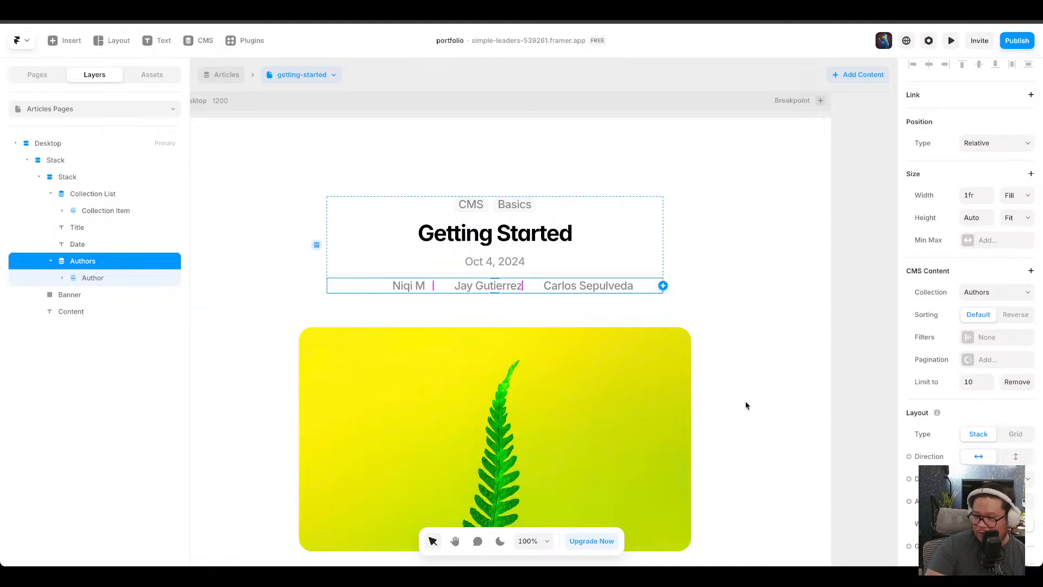
{"action": "scroll", "coordinate": [1011, 521], "scroll_direction": "down", "scroll_amount": 1}
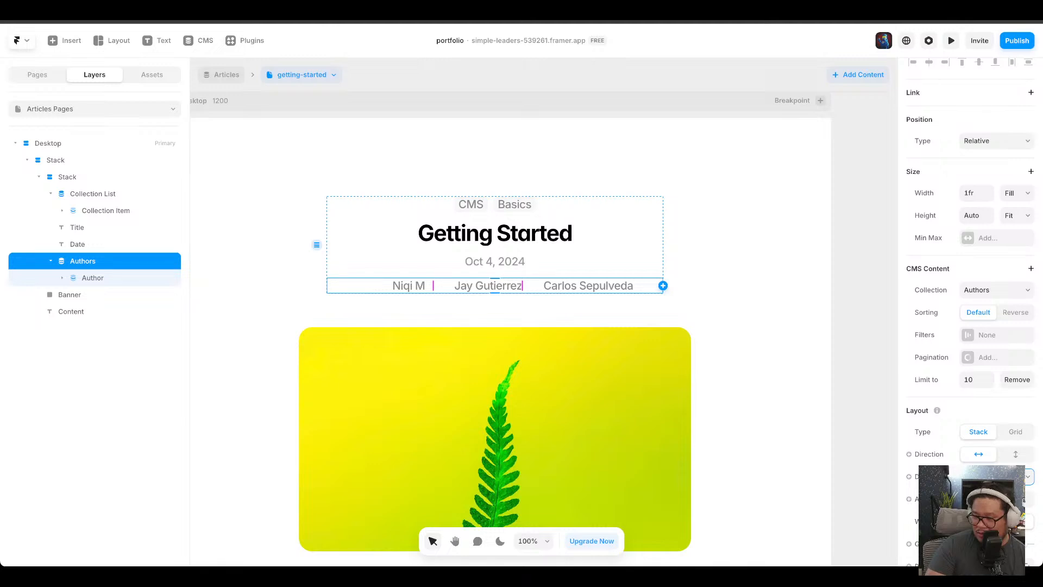
{"action": "left_click", "coordinate": [995, 513]}
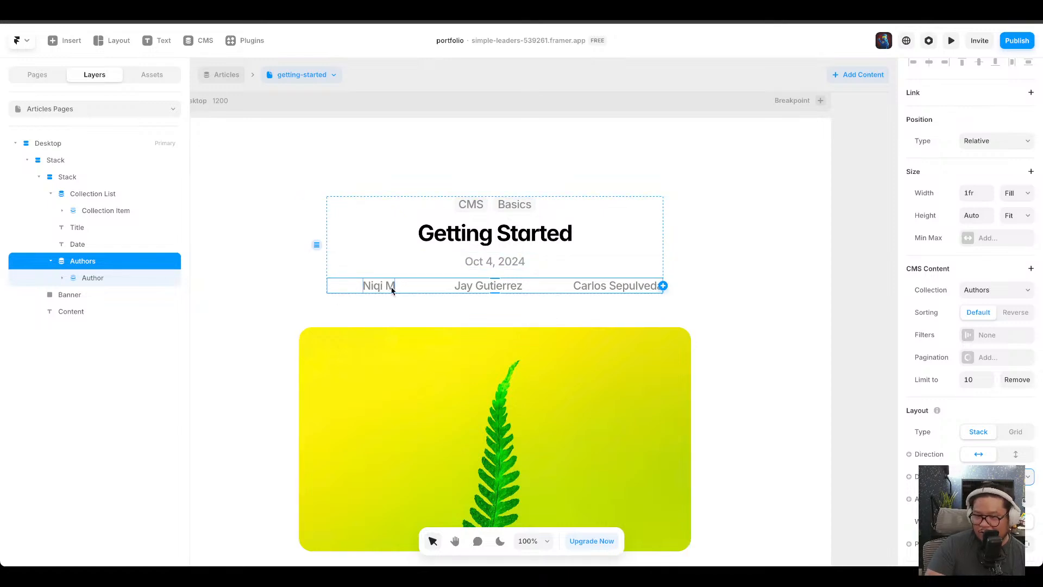
{"action": "left_click", "coordinate": [754, 288]}
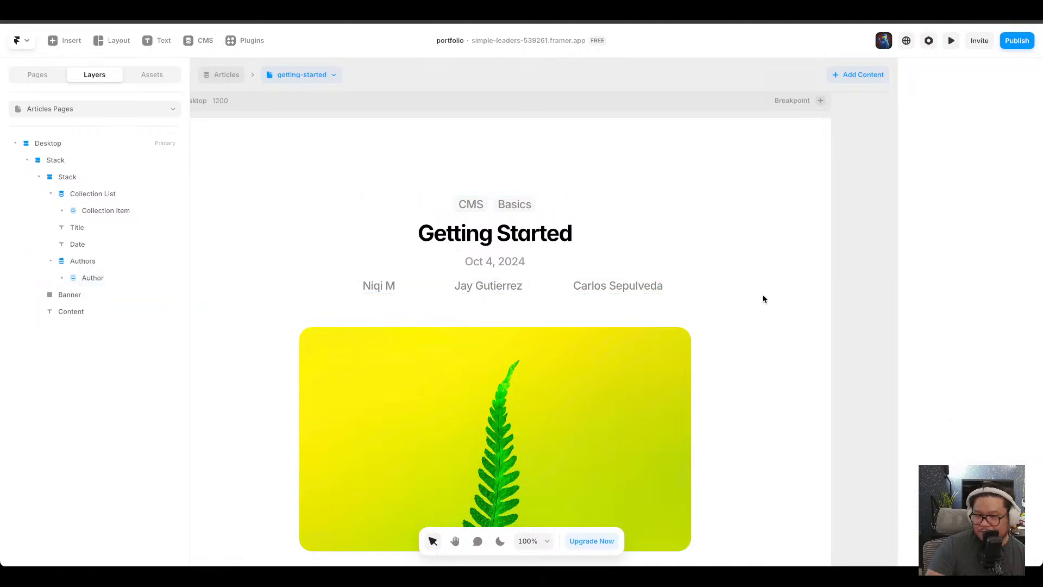
{"action": "left_click", "coordinate": [372, 286]}
{"action": "left_click", "coordinate": [375, 286]}
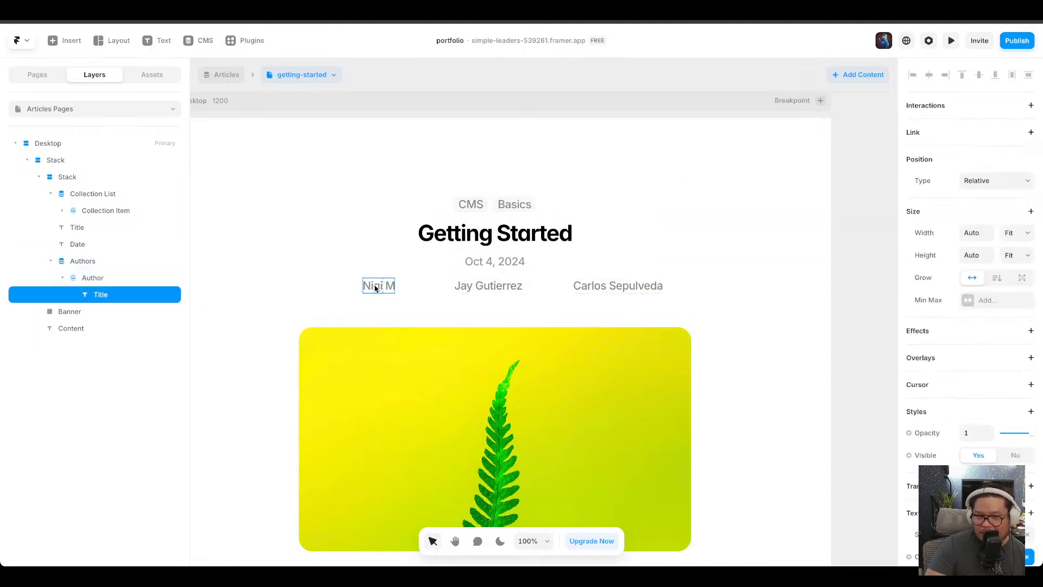
{"action": "right_click", "coordinate": [132, 297]}
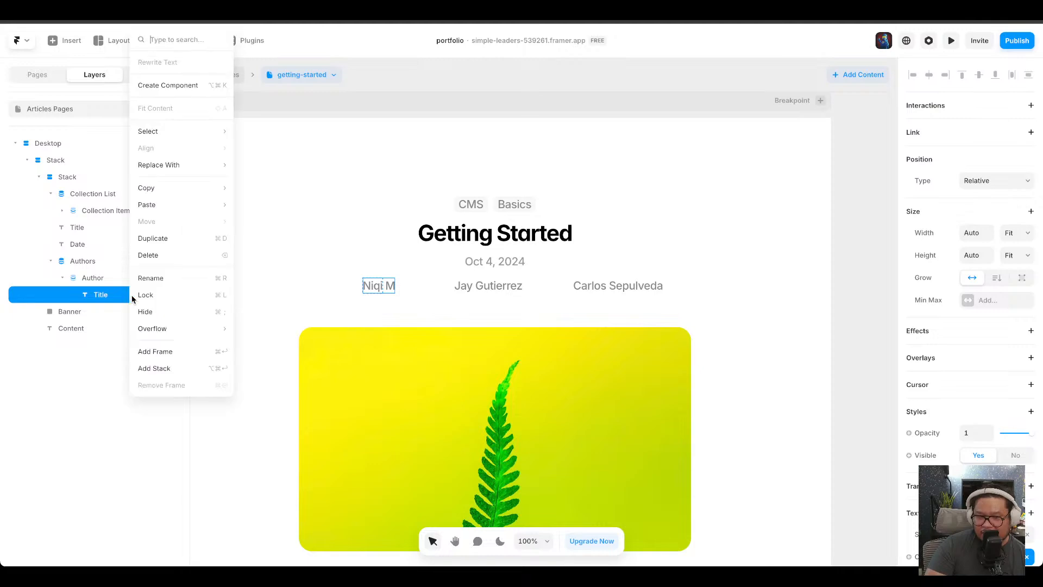
{"action": "left_click", "coordinate": [371, 294]}
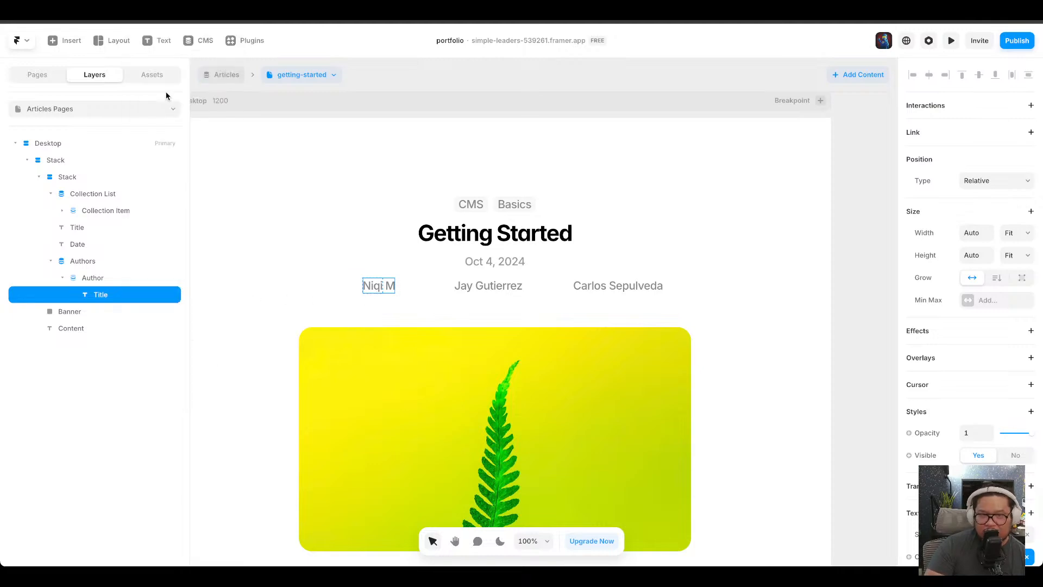
{"action": "left_click", "coordinate": [68, 40]}
{"action": "mouse_move", "coordinate": [91, 320]}
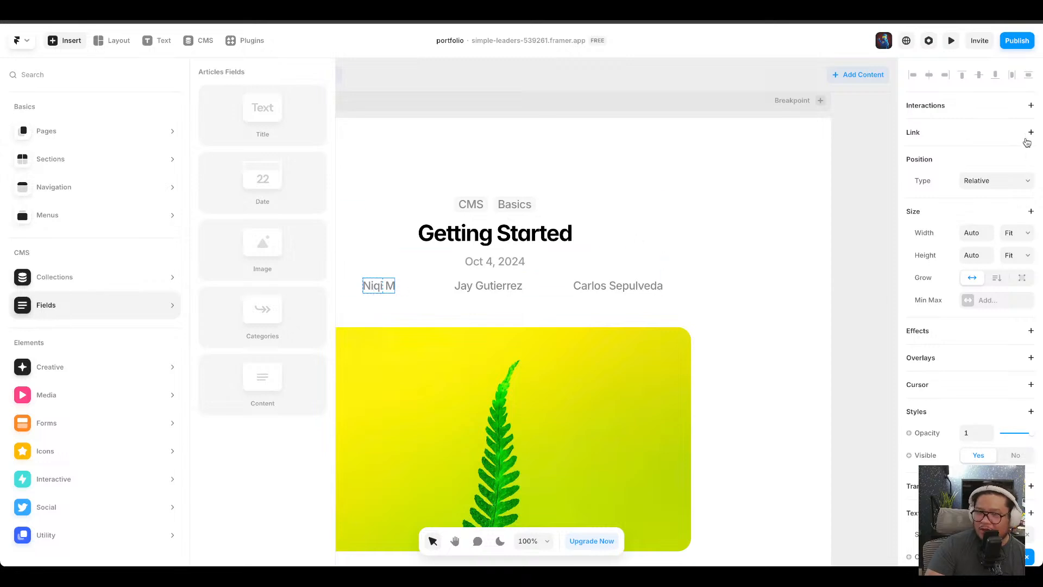
{"action": "left_click", "coordinate": [839, 200]}
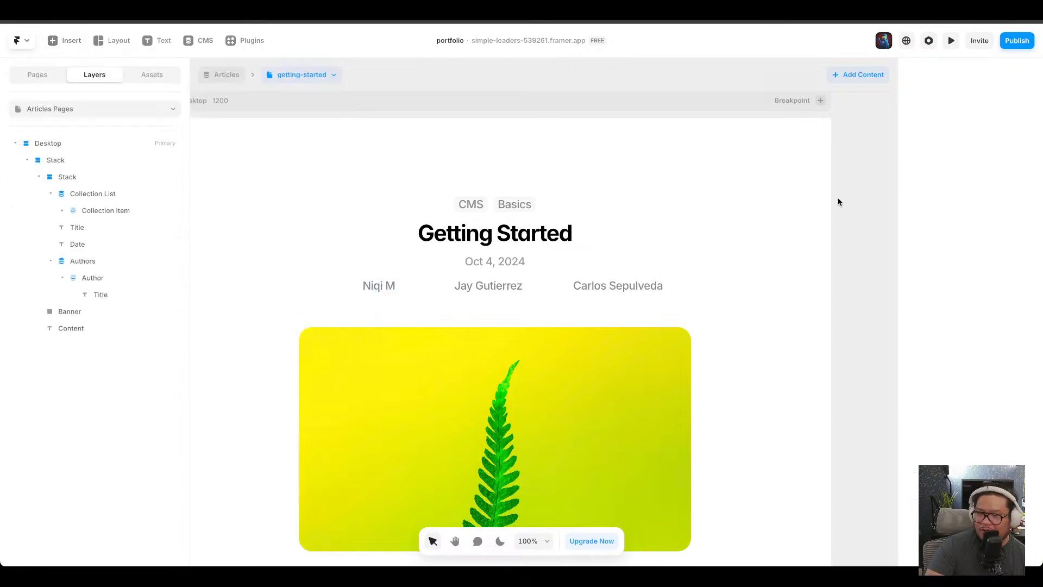
{"action": "left_click", "coordinate": [389, 288]}
{"action": "left_click", "coordinate": [1031, 133]}
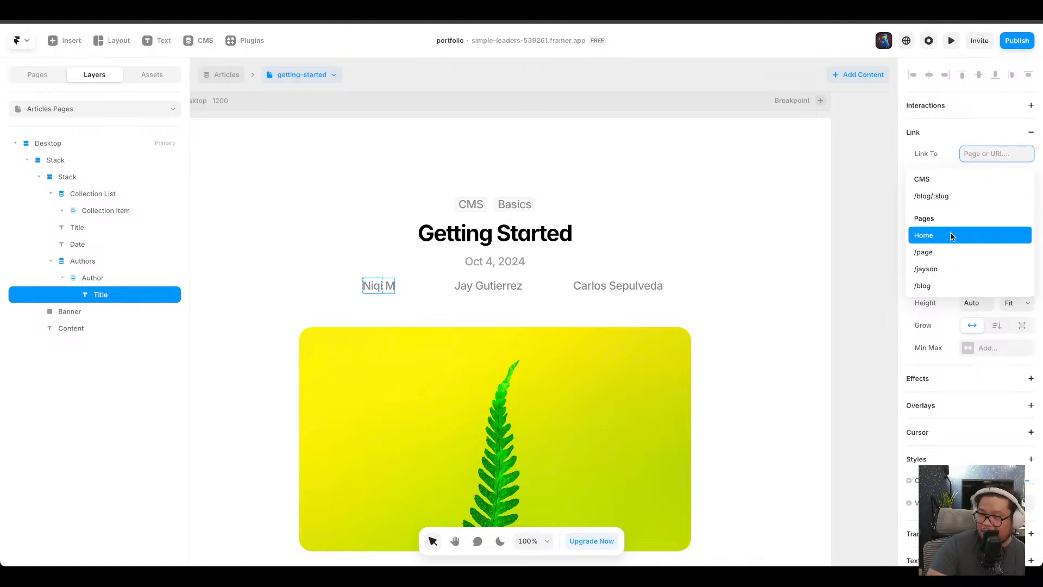
{"action": "left_click", "coordinate": [946, 127]}
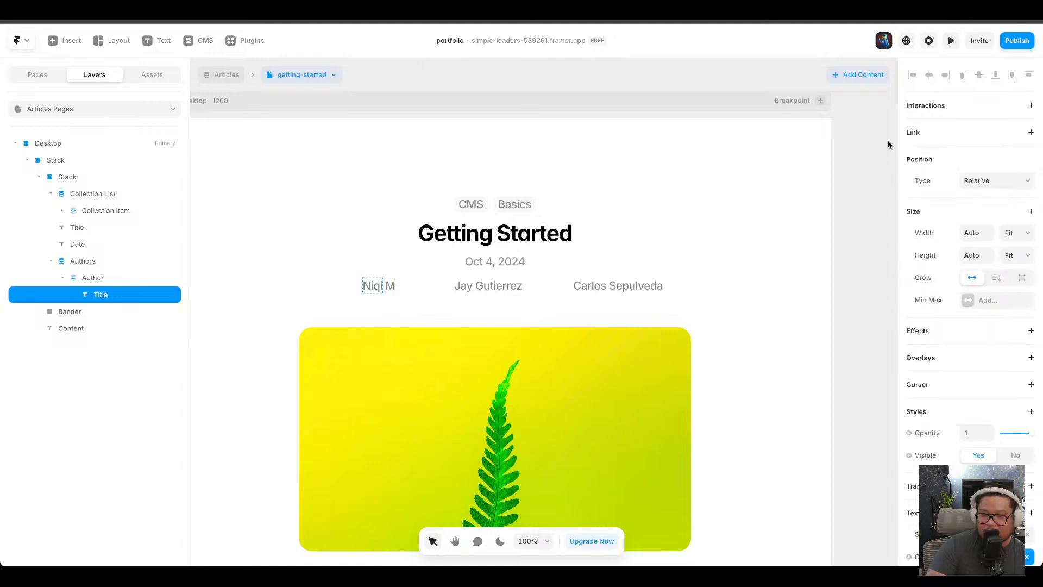
Create a new CMS index page for the Authors collection.
{"action": "left_click", "coordinate": [49, 75]}
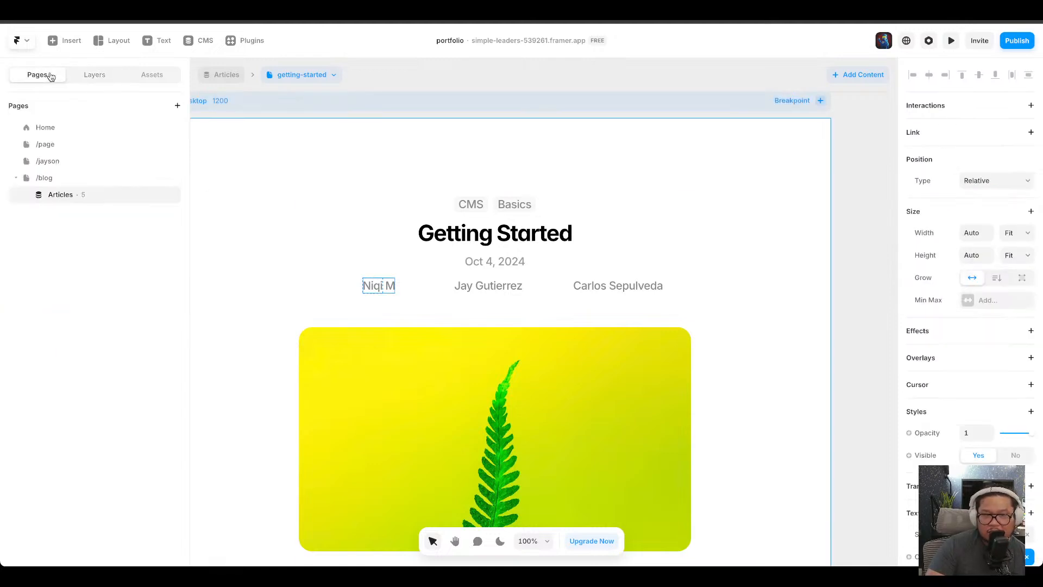
{"action": "left_click", "coordinate": [177, 109]}
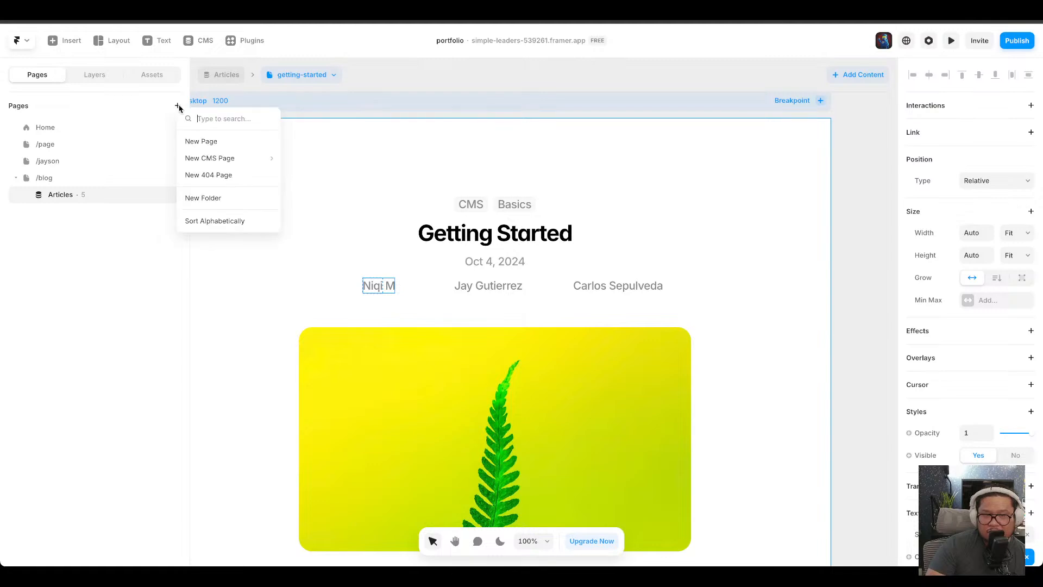
{"action": "mouse_move", "coordinate": [213, 164]}
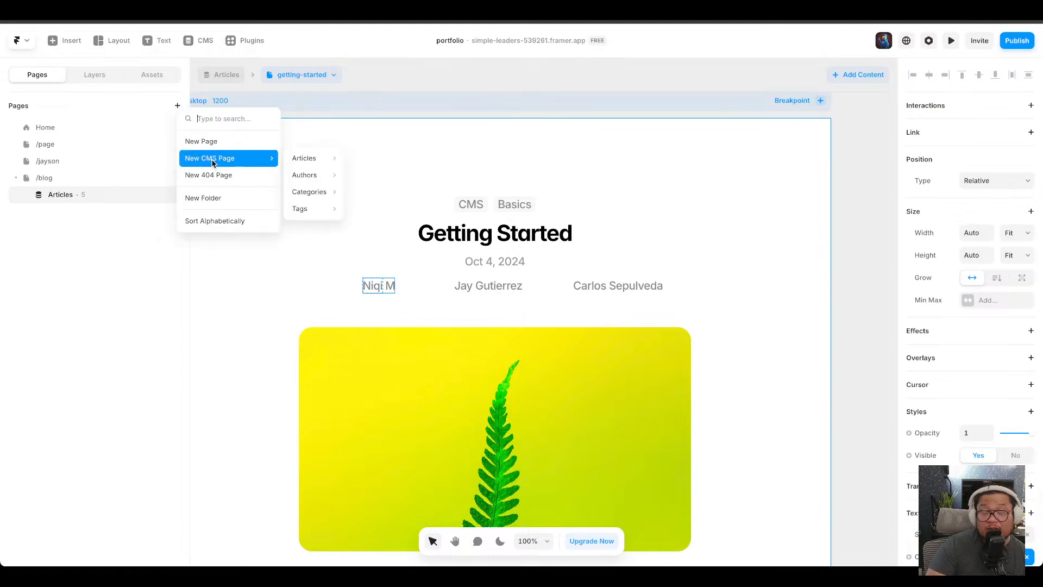
{"action": "mouse_move", "coordinate": [318, 180]}
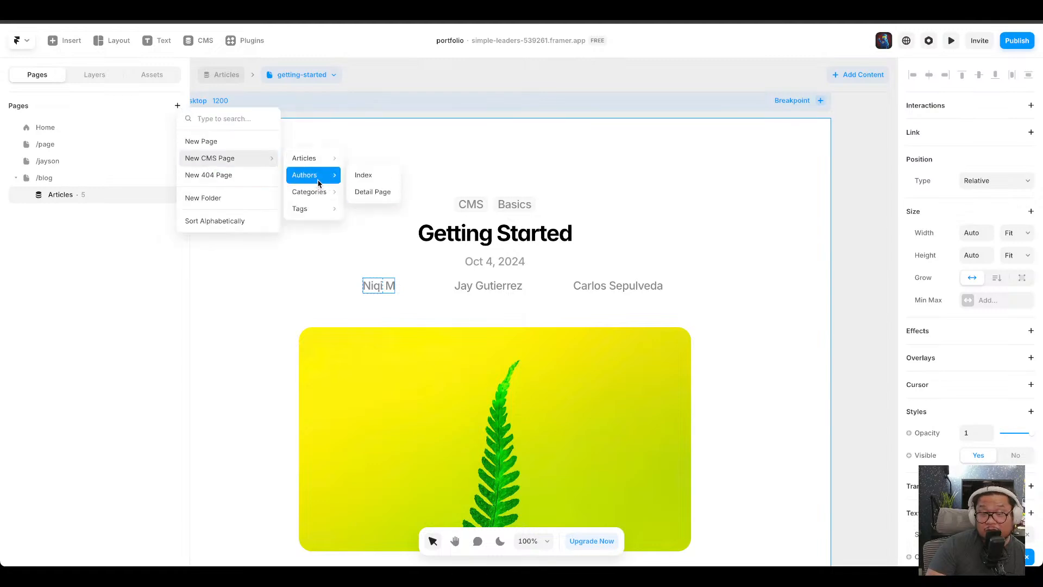
{"action": "left_click", "coordinate": [374, 177]}
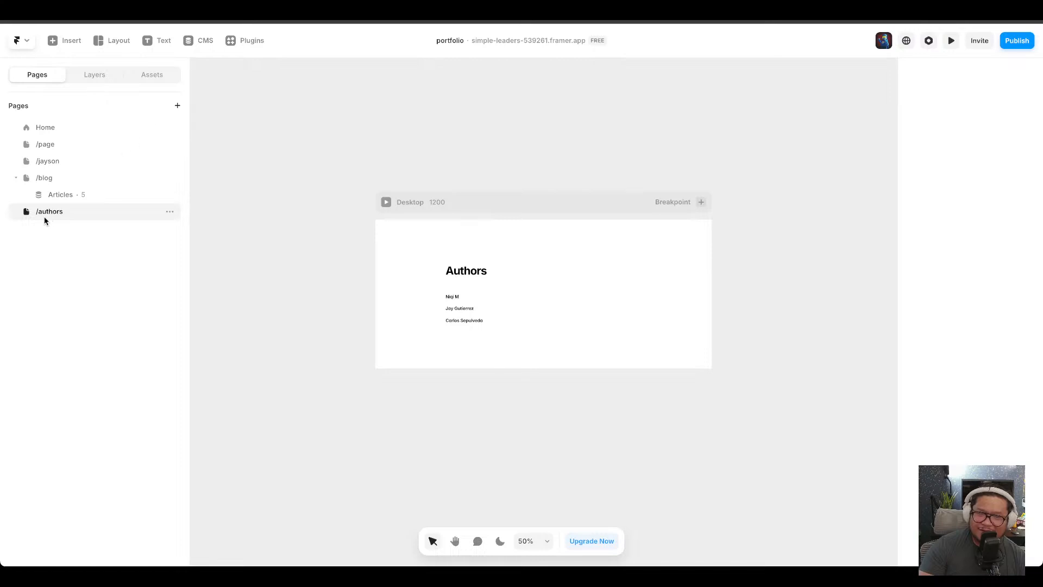
{"action": "left_click", "coordinate": [63, 196]}
{"action": "left_click", "coordinate": [156, 212]}
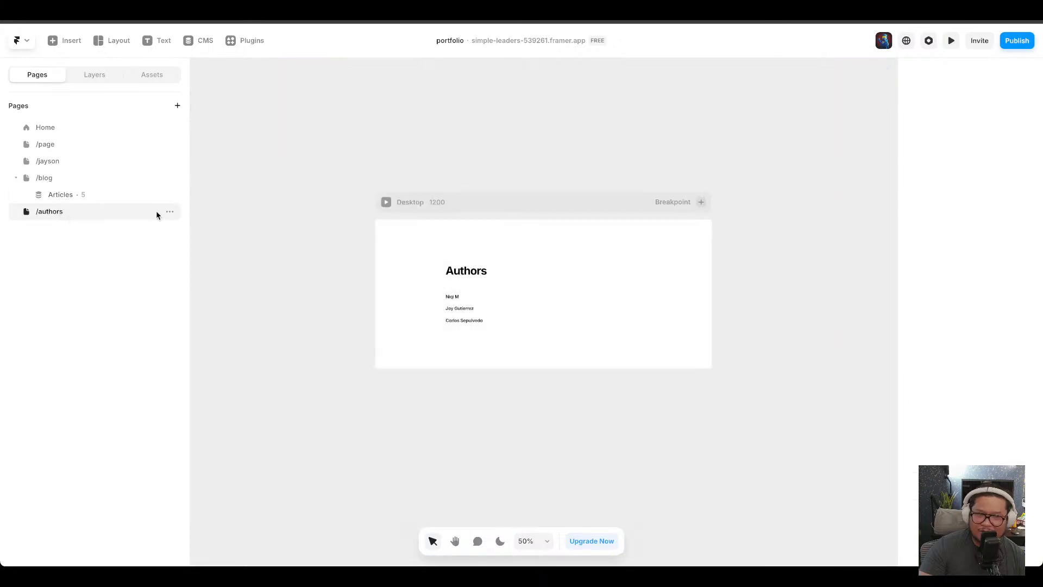
{"action": "left_click", "coordinate": [169, 211]}
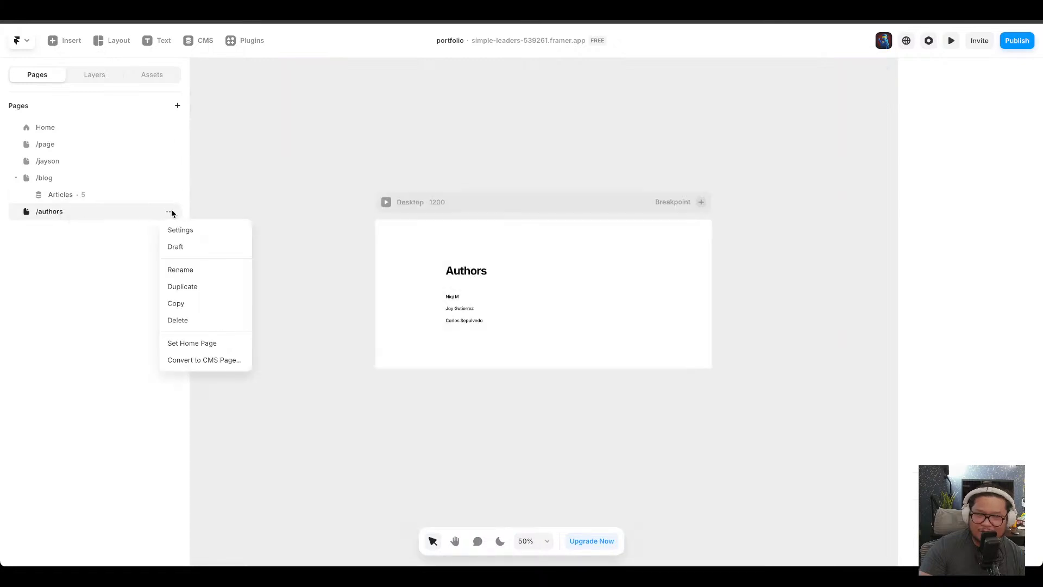
{"action": "left_click", "coordinate": [208, 361]}
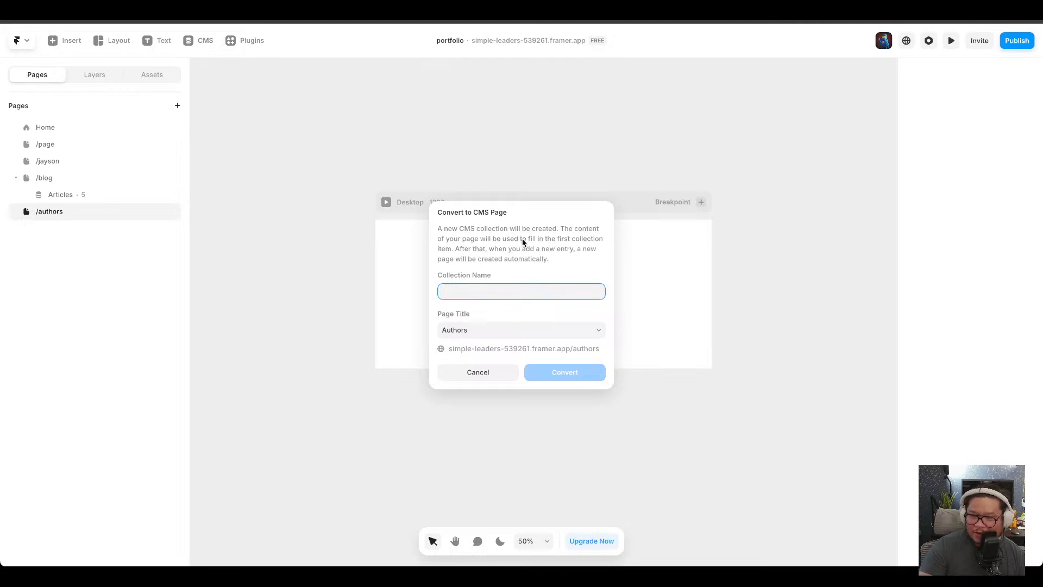
{"action": "left_click", "coordinate": [489, 375]}
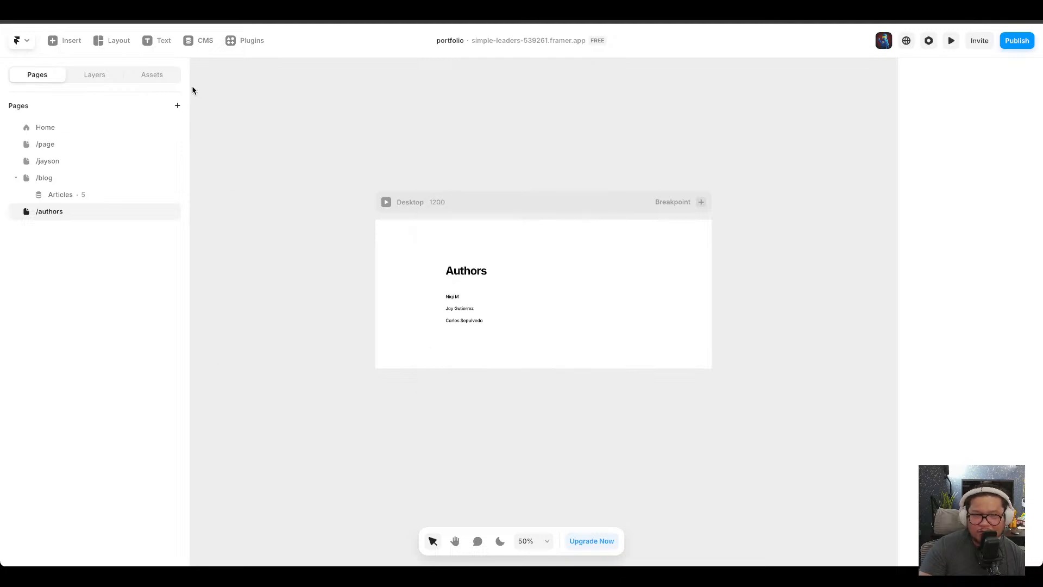
Create a CMS detail page for the Authors collection.
{"action": "left_click", "coordinate": [178, 106]}
{"action": "mouse_move", "coordinate": [217, 161]}
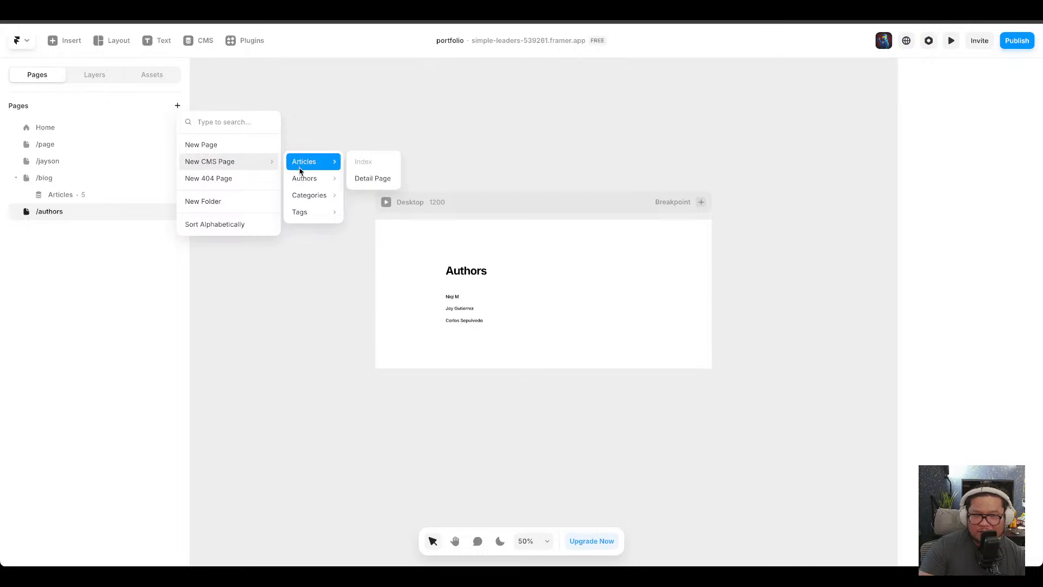
{"action": "mouse_move", "coordinate": [312, 179]}
{"action": "left_click", "coordinate": [373, 195]}
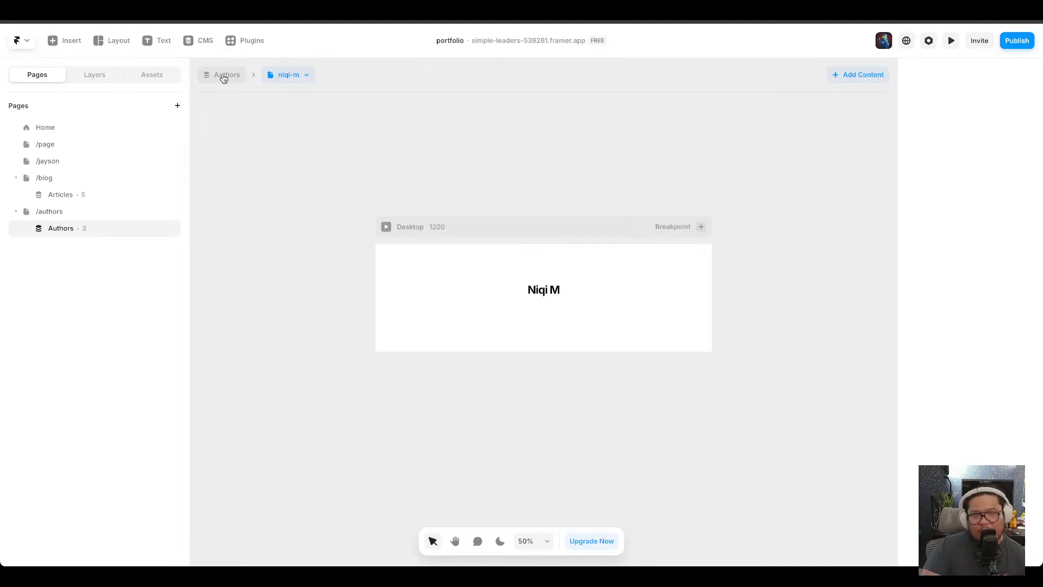
Switch between the blog and Home pages to review the article list.
{"action": "left_click", "coordinate": [91, 179]}
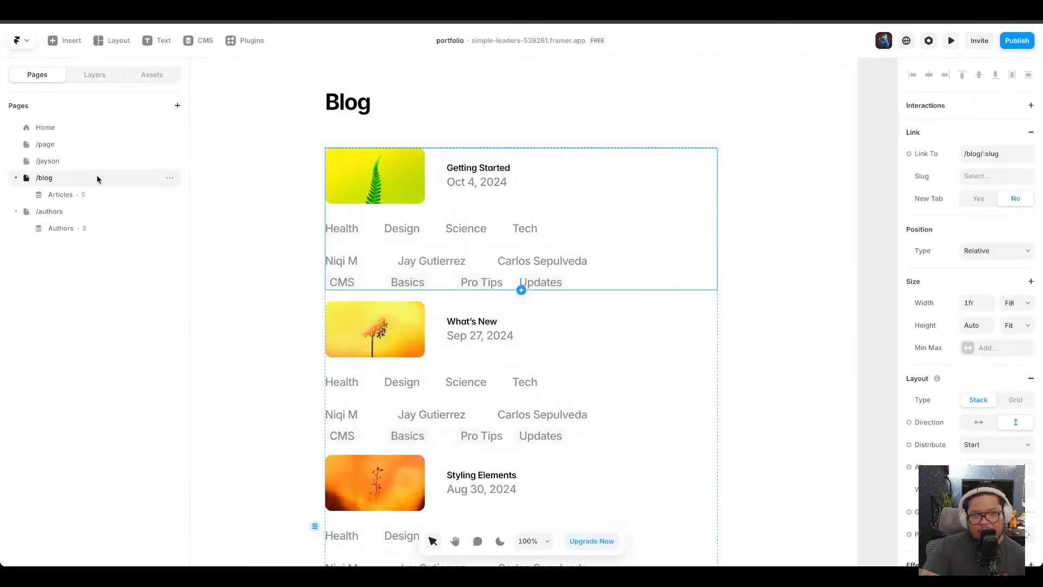
{"action": "left_click", "coordinate": [97, 134]}
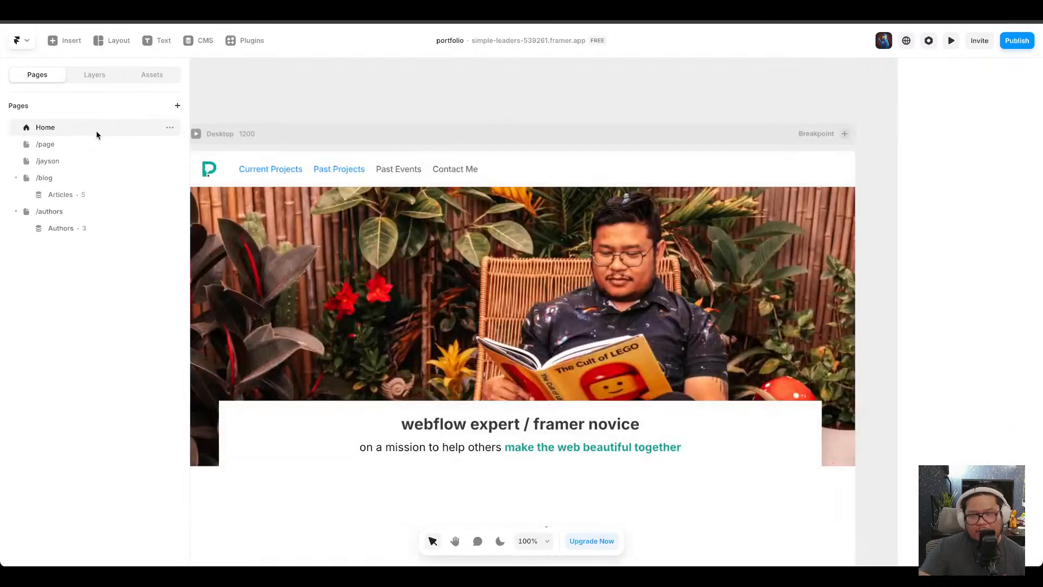
{"action": "left_click", "coordinate": [86, 181]}
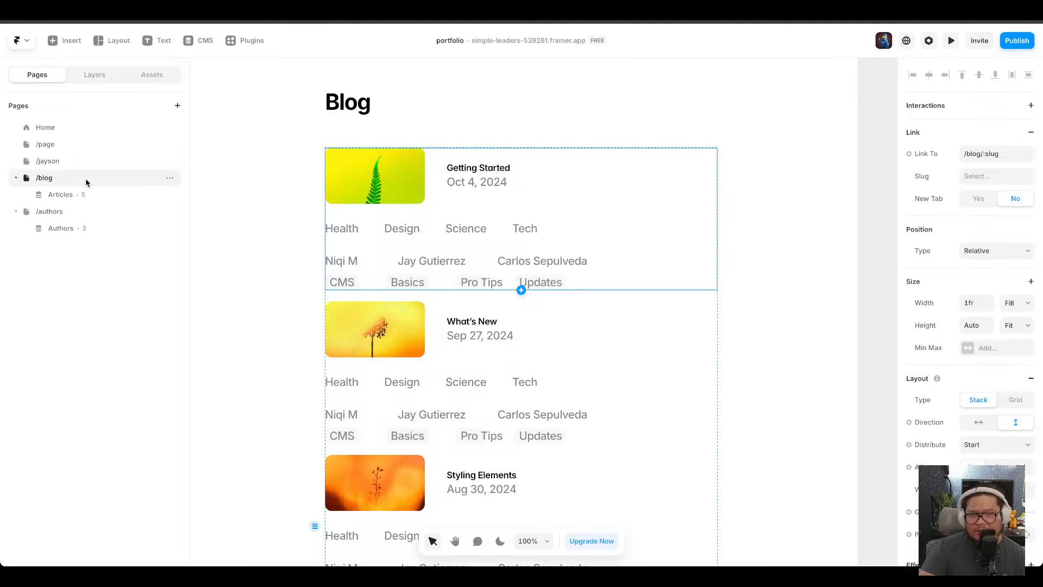
Open the Articles detail page, select the article content block, and inspect its text style settings.
{"action": "left_click", "coordinate": [55, 195]}
{"action": "scroll", "coordinate": [492, 364], "scroll_direction": "down", "scroll_amount": 4}
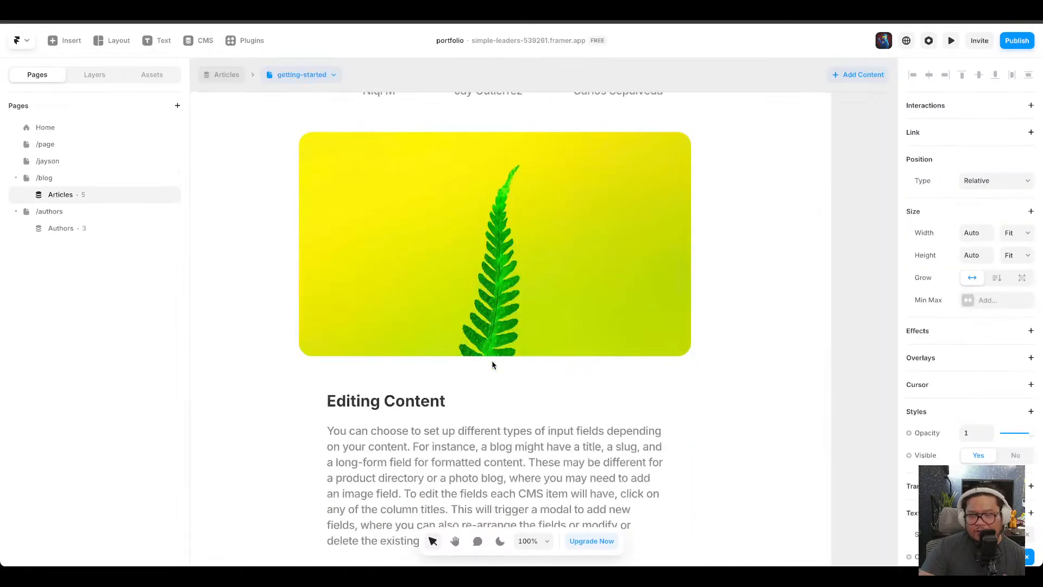
{"action": "scroll", "coordinate": [492, 364], "scroll_direction": "down", "scroll_amount": 1}
{"action": "left_click", "coordinate": [429, 397]}
{"action": "scroll", "coordinate": [504, 414], "scroll_direction": "down", "scroll_amount": 6}
{"action": "scroll", "coordinate": [493, 392], "scroll_direction": "up", "scroll_amount": 4}
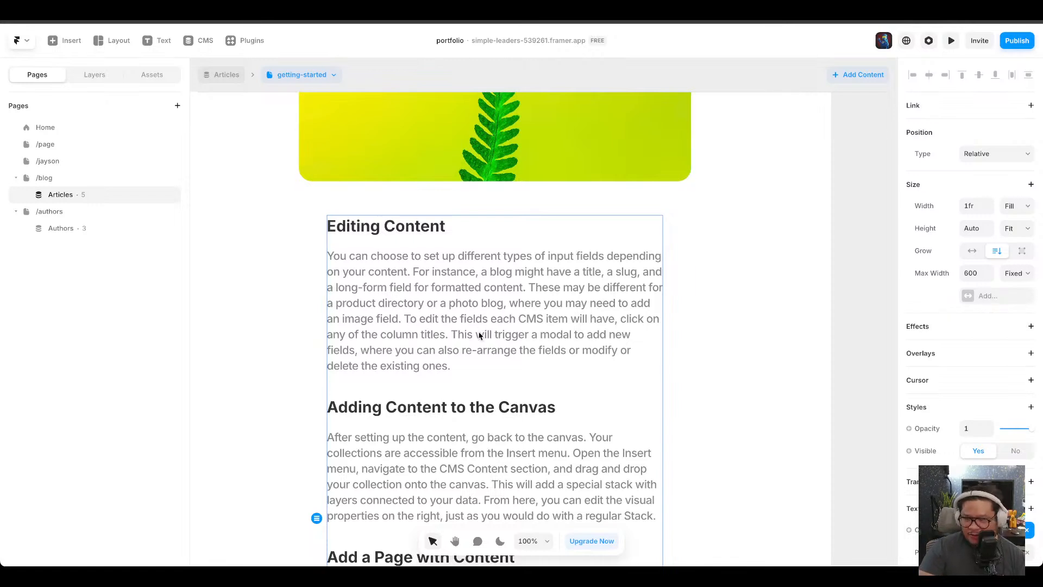
{"action": "scroll", "coordinate": [969, 326], "scroll_direction": "down", "scroll_amount": 3}
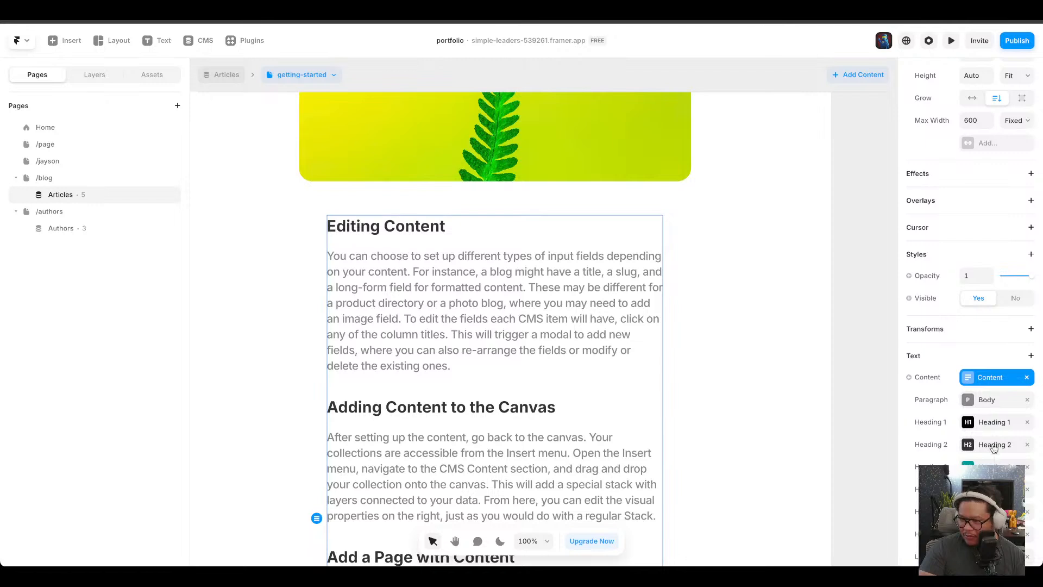
{"action": "scroll", "coordinate": [997, 413], "scroll_direction": "down", "scroll_amount": 2}
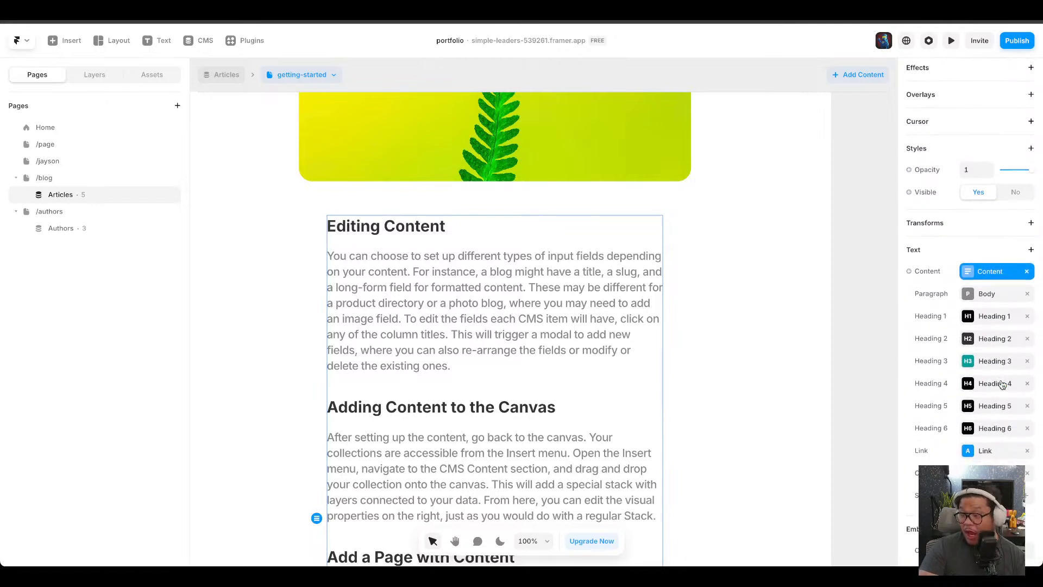
{"action": "scroll", "coordinate": [1003, 385], "scroll_direction": "down", "scroll_amount": 1}
{"action": "scroll", "coordinate": [1003, 385], "scroll_direction": "down", "scroll_amount": 1}
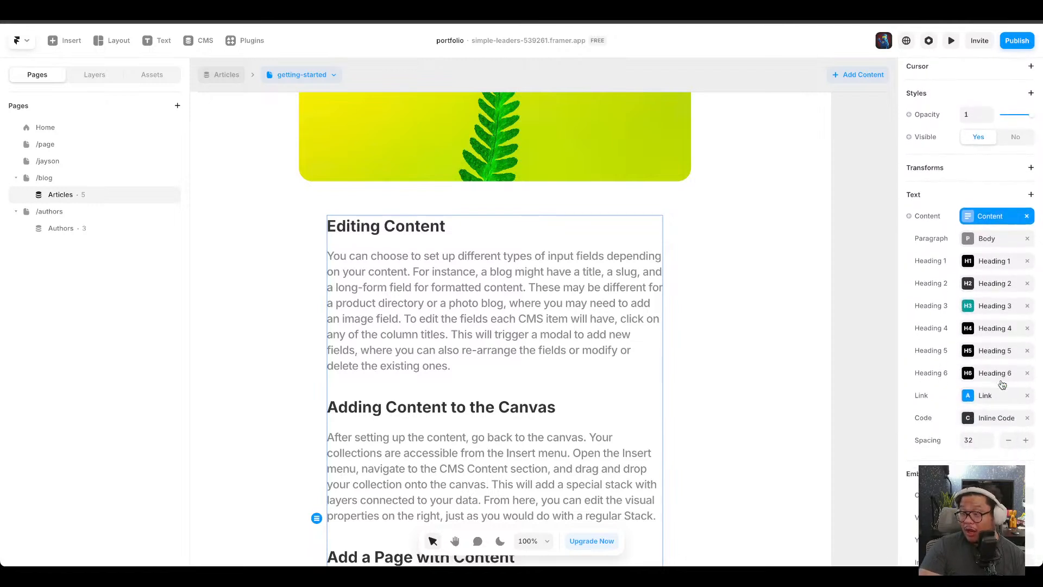
{"action": "scroll", "coordinate": [1003, 385], "scroll_direction": "down", "scroll_amount": 1}
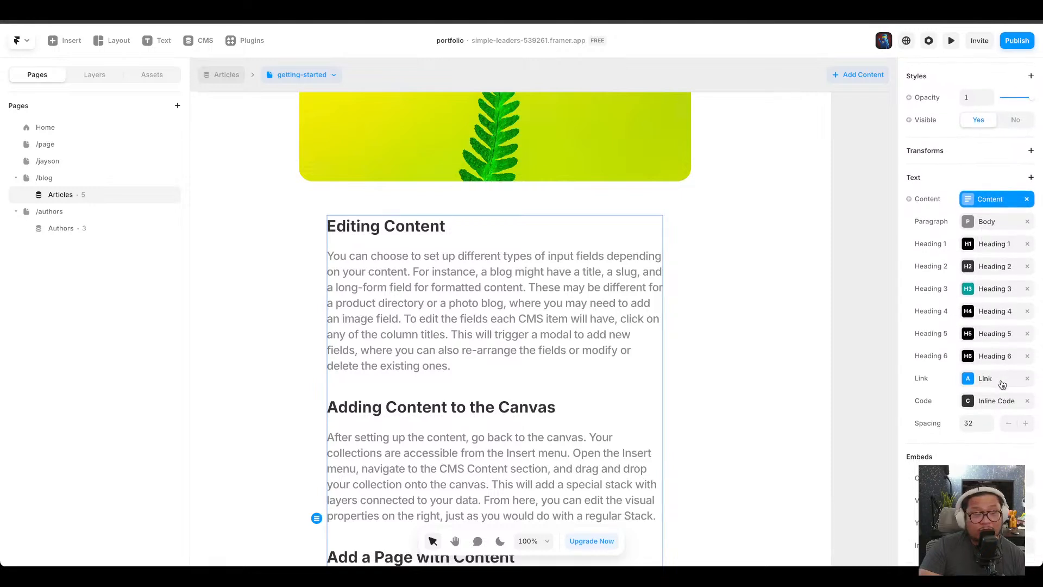
{"action": "scroll", "coordinate": [1003, 384], "scroll_direction": "down", "scroll_amount": 1}
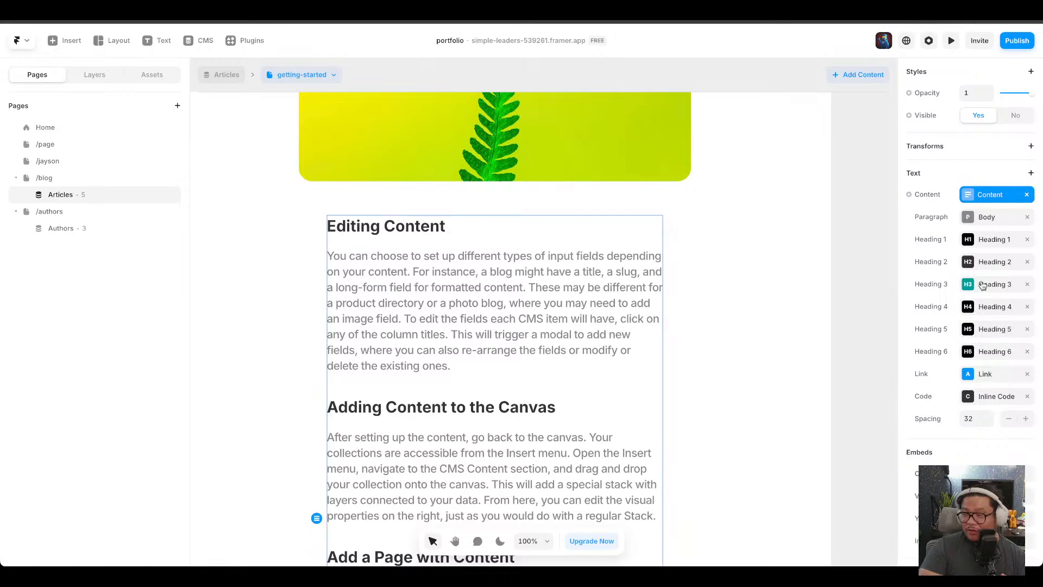
Open the Heading 2 text style of the content block for editing and close it.
{"action": "left_click", "coordinate": [987, 262]}
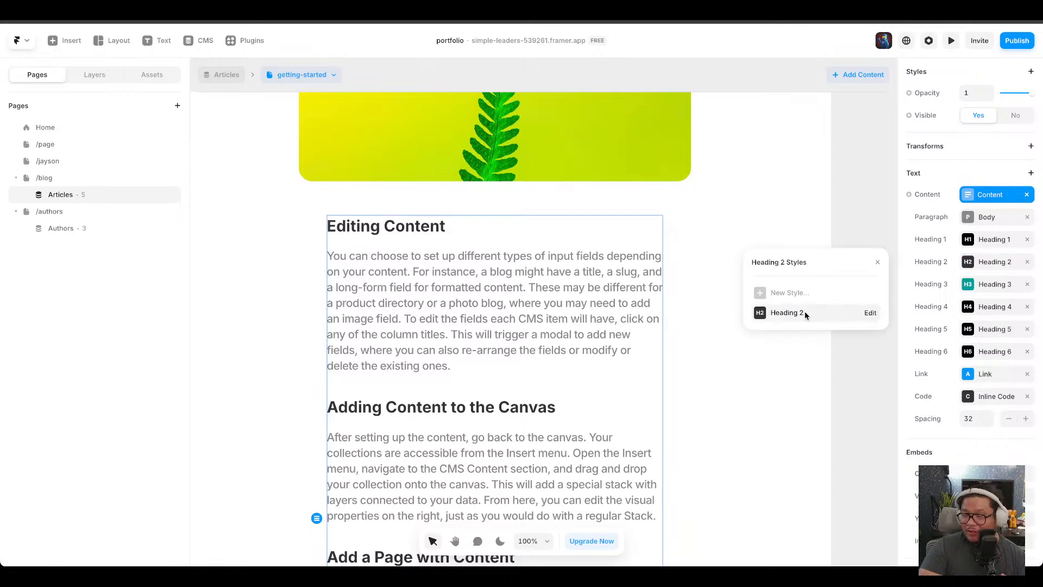
{"action": "left_click", "coordinate": [868, 313]}
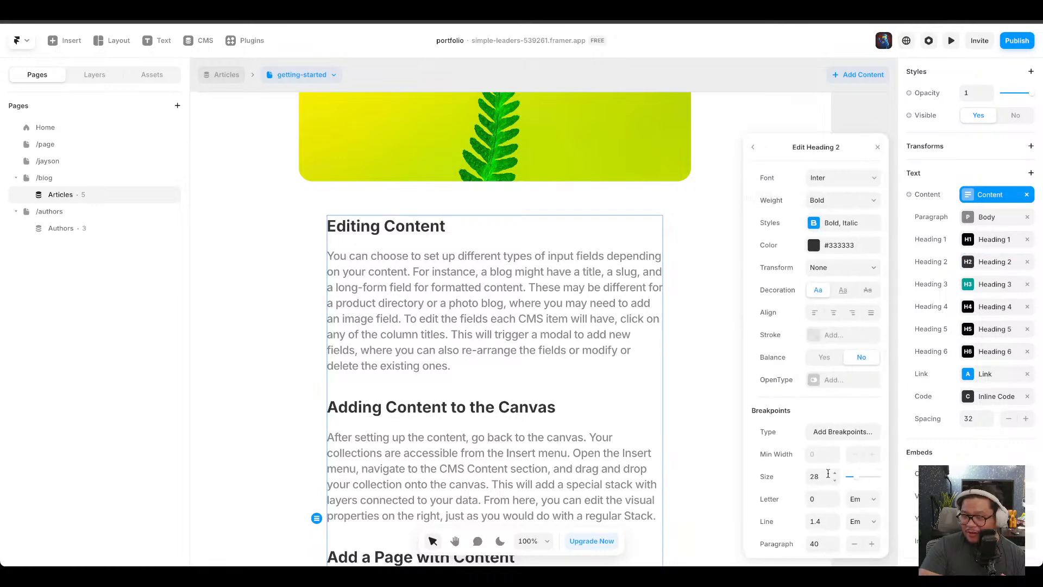
{"action": "left_click_drag", "start_coordinate": [856, 478], "coordinate": [856, 478]}
{"action": "left_click", "coordinate": [676, 251]}
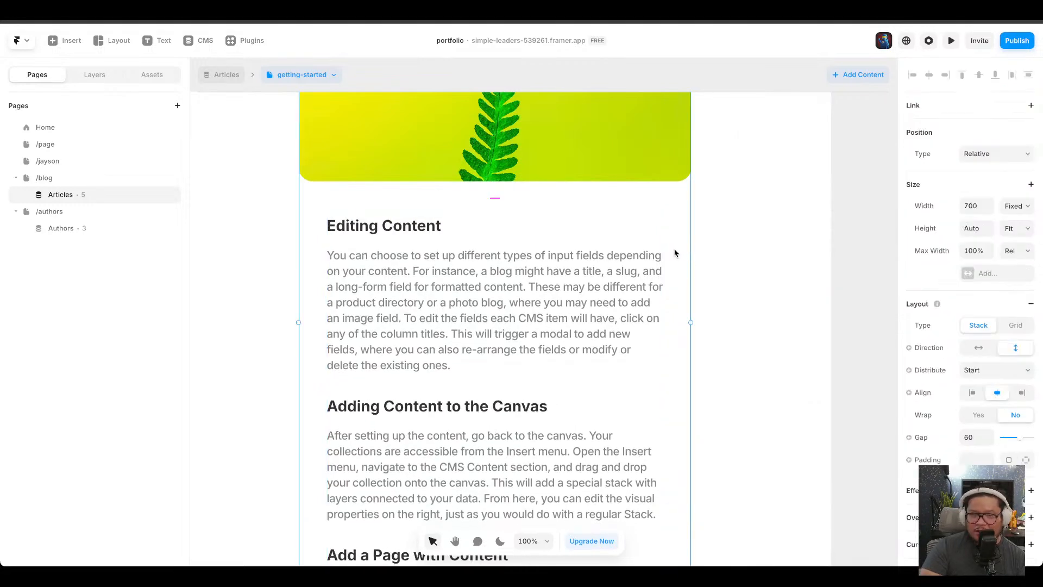
{"action": "left_click", "coordinate": [485, 313]}
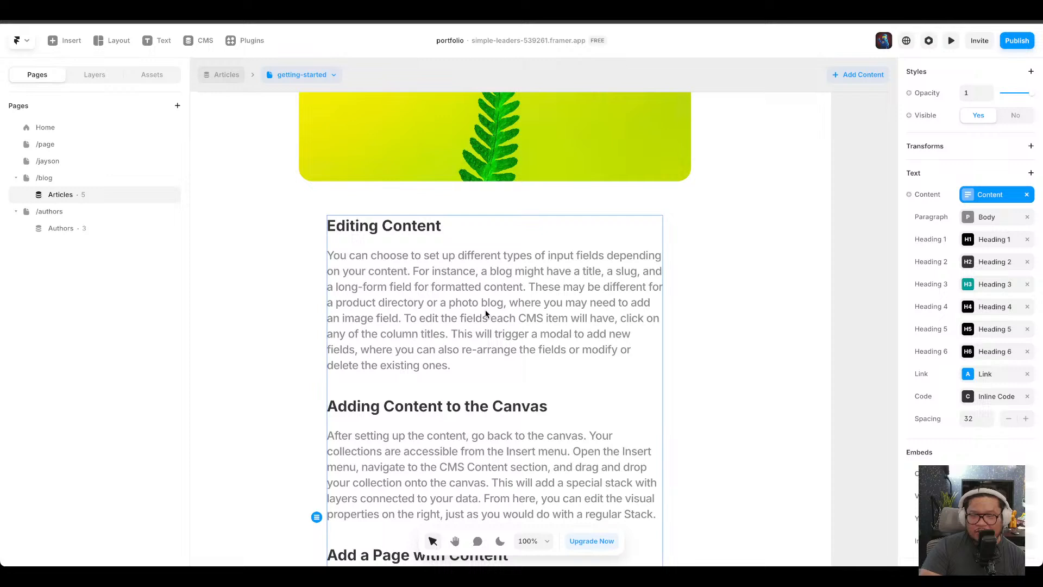
{"action": "right_click", "coordinate": [540, 289]}
{"action": "mouse_move", "coordinate": [543, 289]}
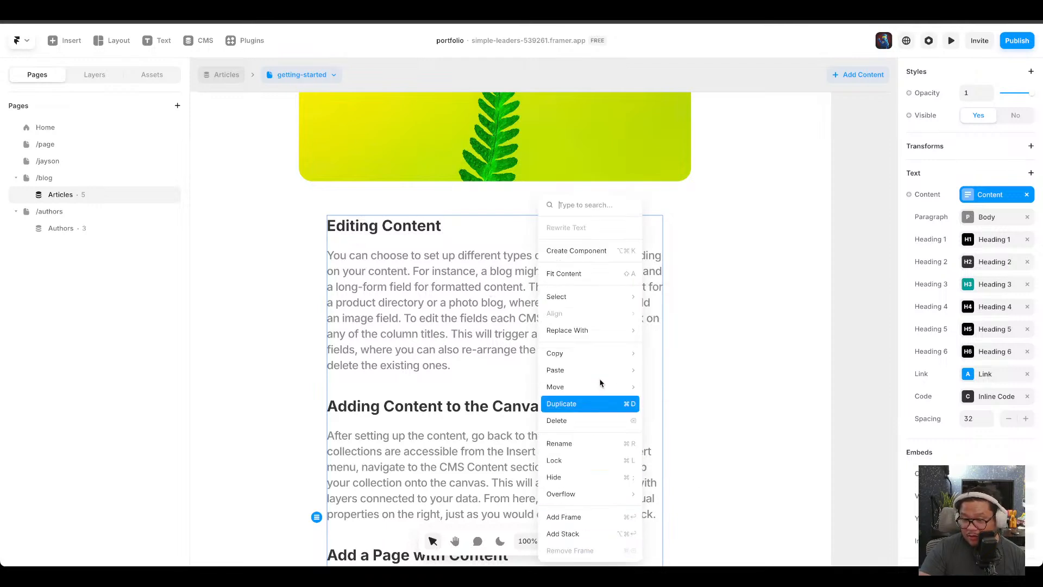
{"action": "left_click", "coordinate": [422, 317]}
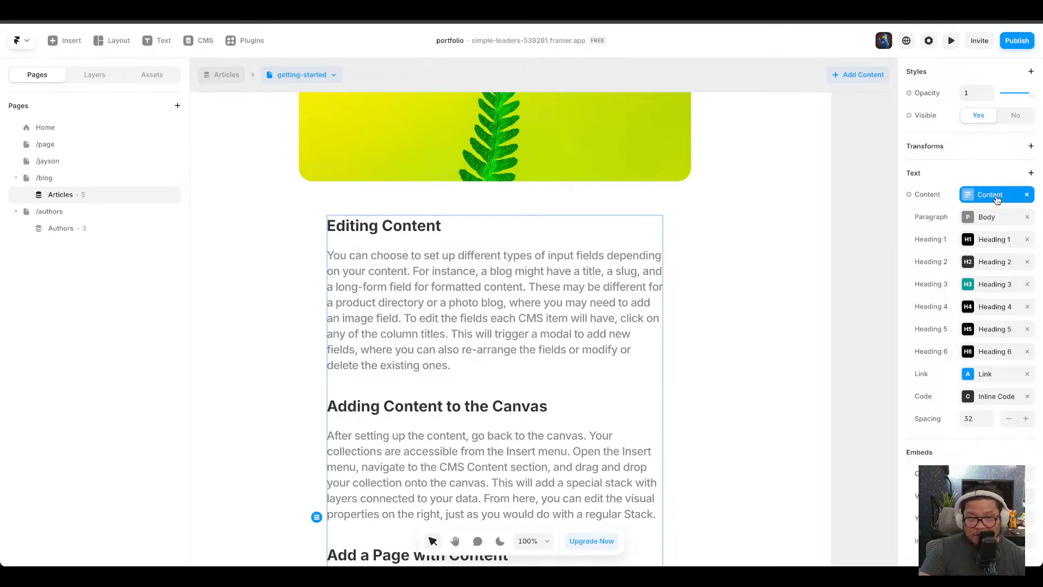
{"action": "right_click", "coordinate": [550, 295]}
{"action": "mouse_move", "coordinate": [550, 295]}
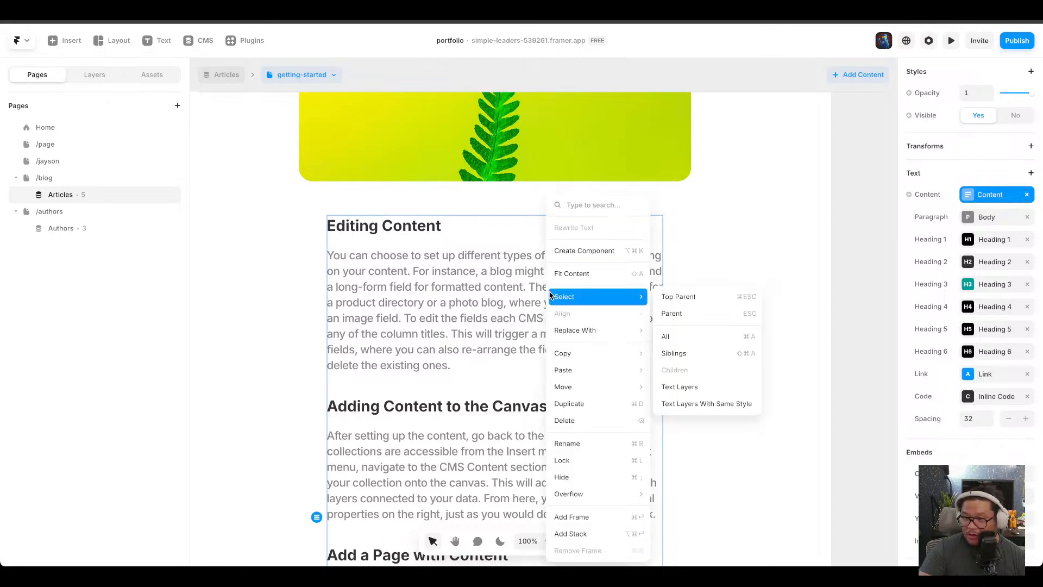
{"action": "left_click", "coordinate": [485, 302]}
{"action": "right_click", "coordinate": [487, 301]}
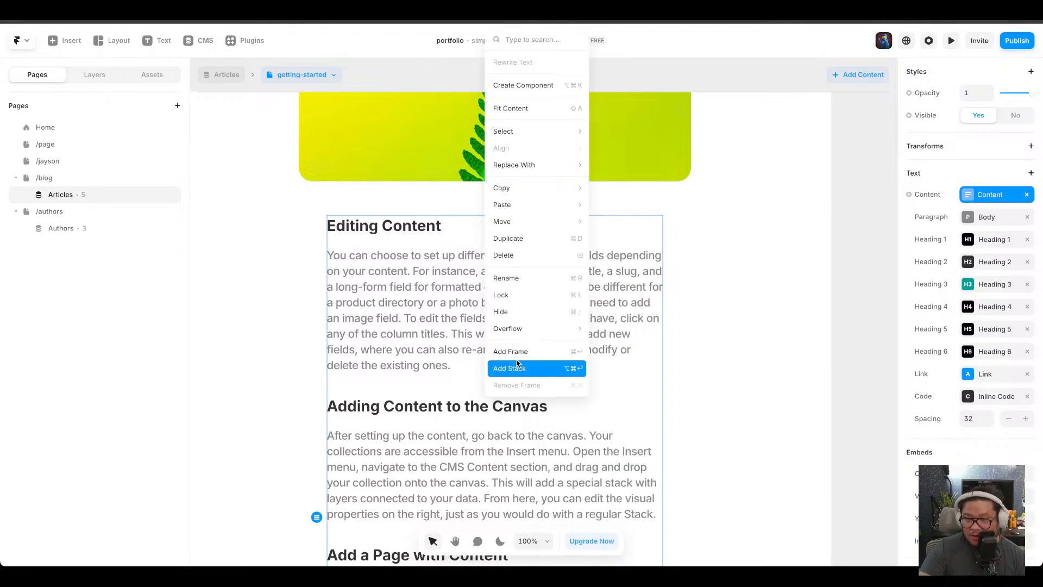
{"action": "left_click", "coordinate": [410, 304]}
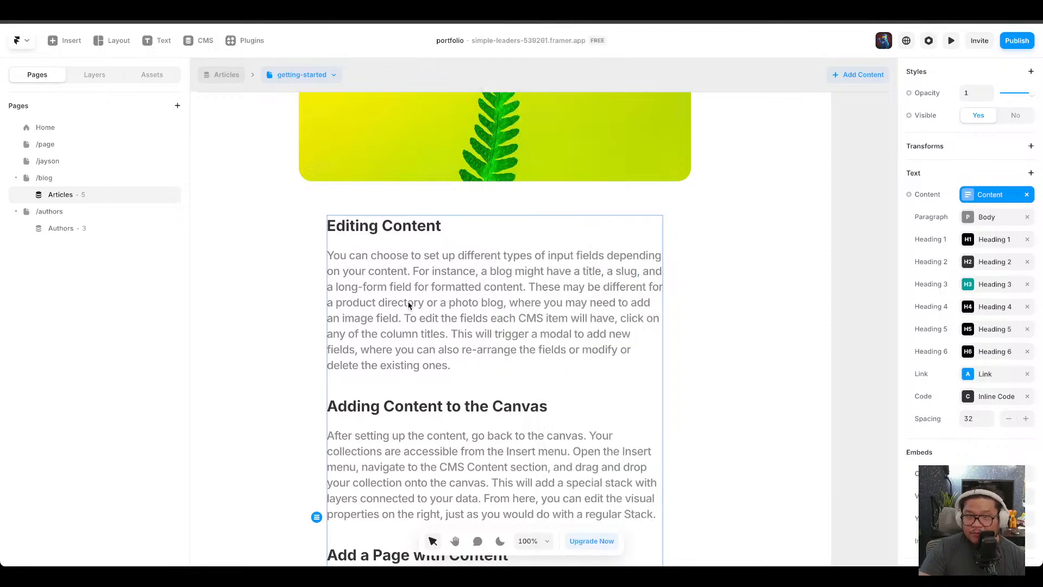
Review the Getting Started item and the Articles collection's field list in the CMS, then return to the canvas.
{"action": "left_click", "coordinate": [206, 41]}
{"action": "left_click", "coordinate": [51, 95]}
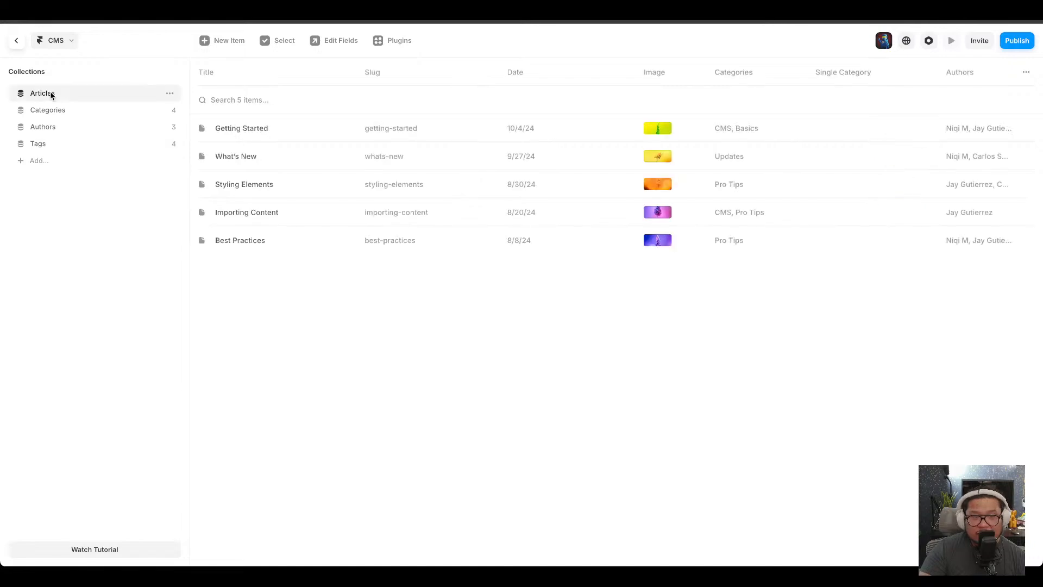
{"action": "left_click", "coordinate": [262, 130]}
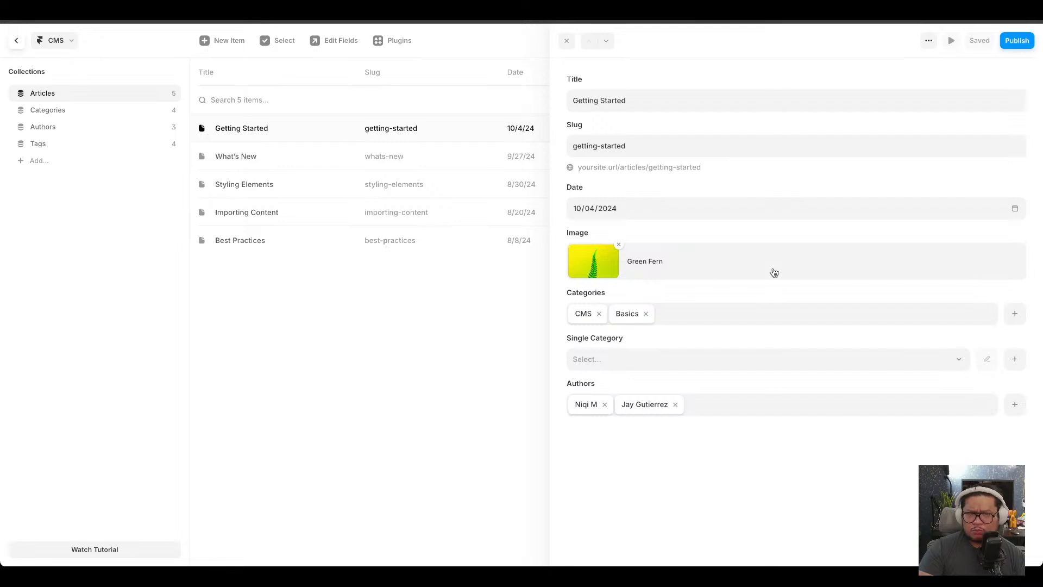
{"action": "left_click", "coordinate": [566, 42]}
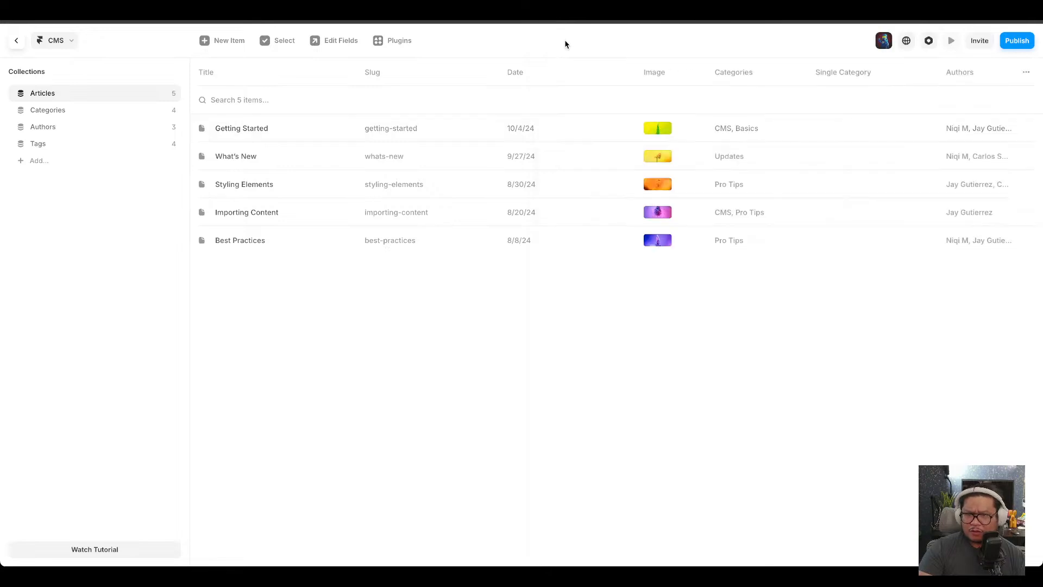
{"action": "left_click", "coordinate": [532, 130]}
{"action": "left_click", "coordinate": [928, 40]}
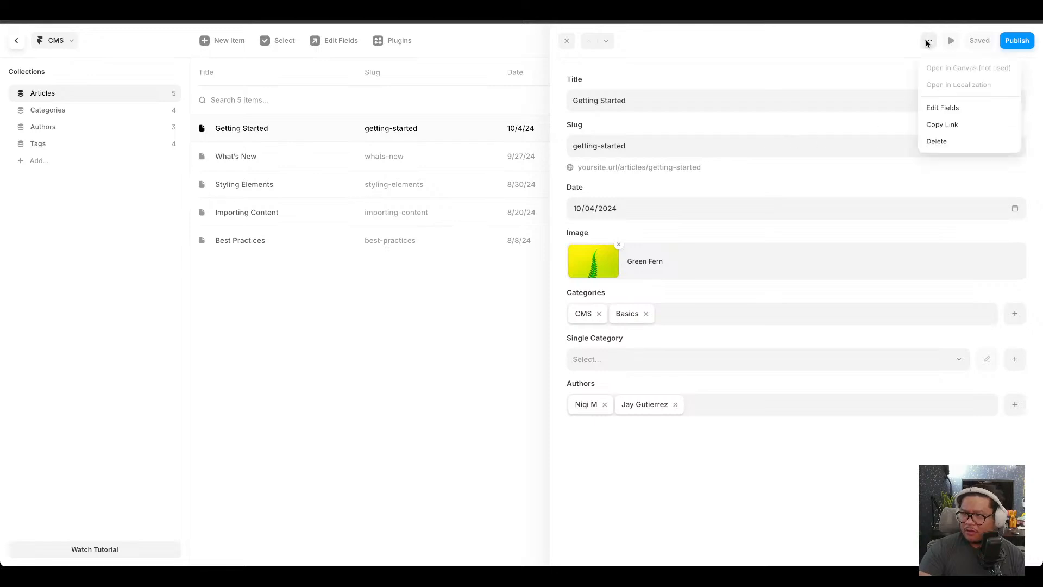
{"action": "left_click", "coordinate": [943, 109]}
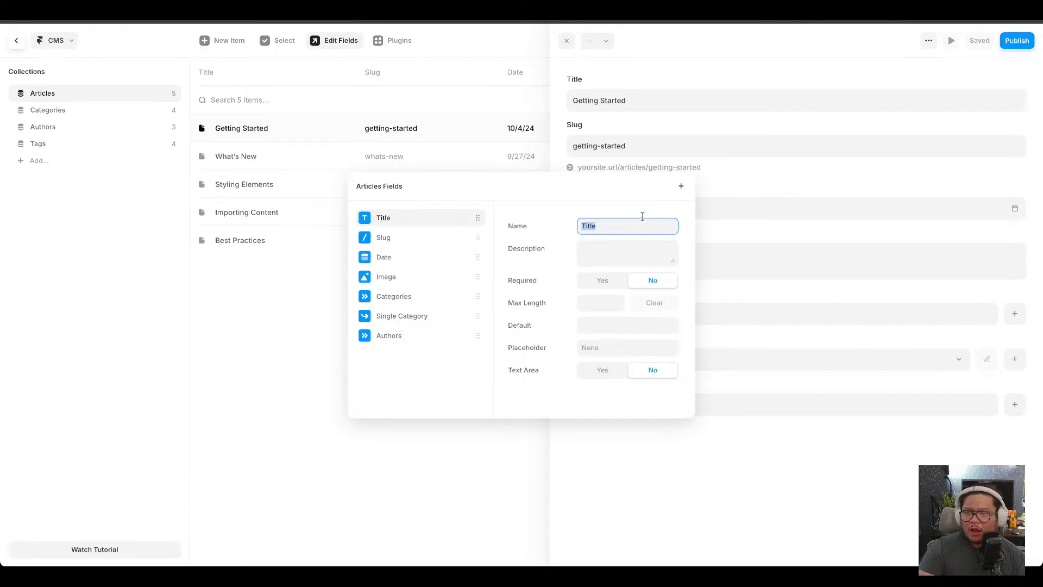
{"action": "key", "text": "Escape"}
{"action": "left_click", "coordinate": [566, 41]}
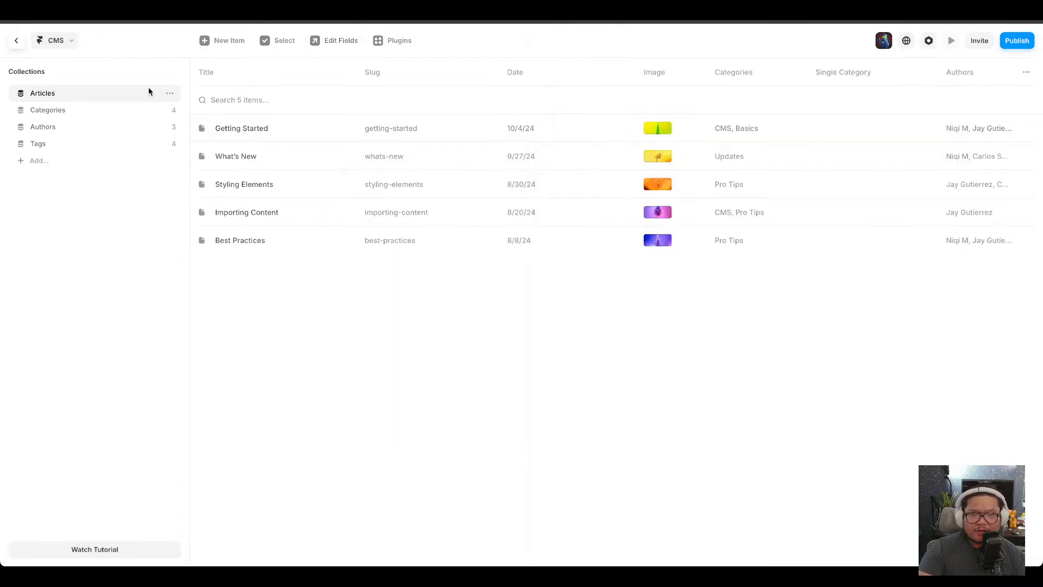
{"action": "left_click", "coordinate": [18, 42]}
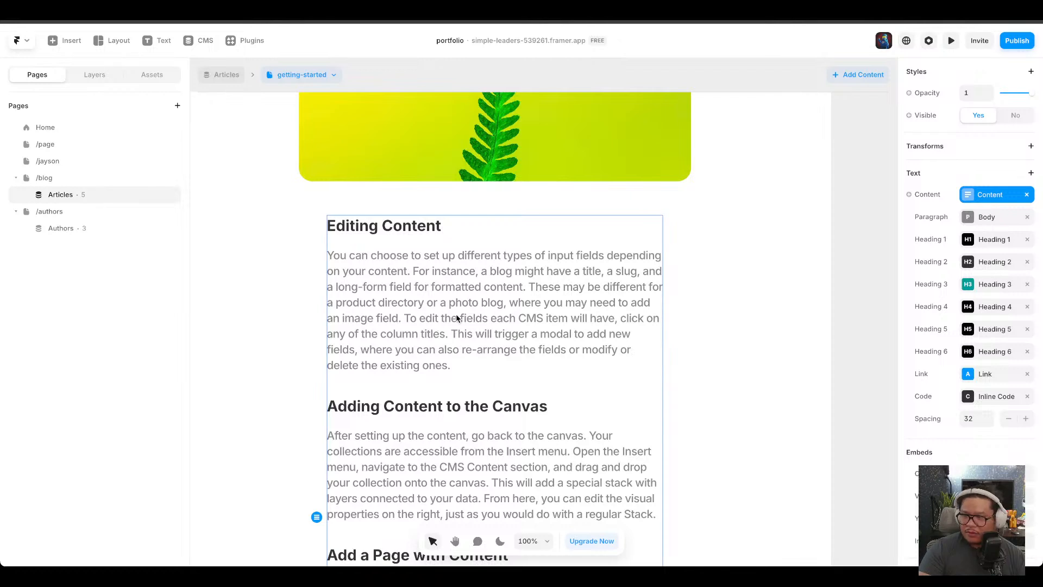
Try unlinking the content block from its Content variable and review which collection fields it can connect to.
{"action": "left_click", "coordinate": [1026, 197]}
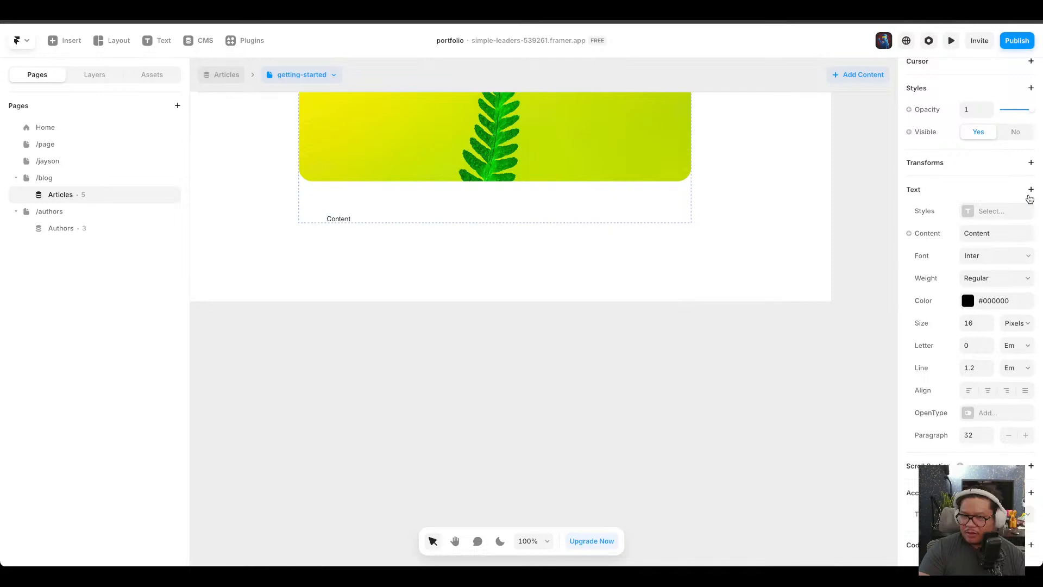
{"action": "key", "text": "ctrl+z"}
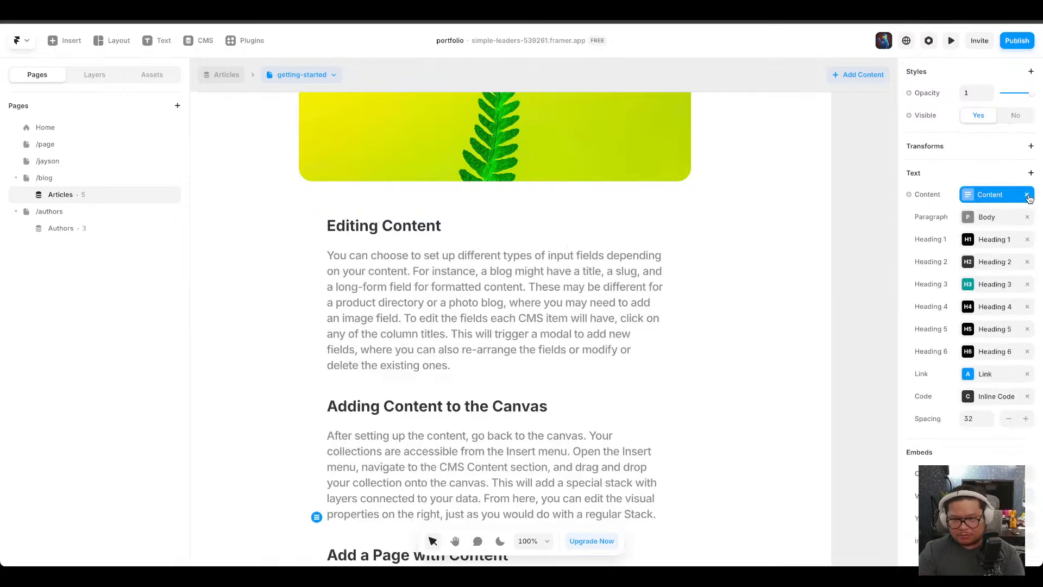
{"action": "left_click", "coordinate": [910, 196]}
{"action": "mouse_move", "coordinate": [932, 244]}
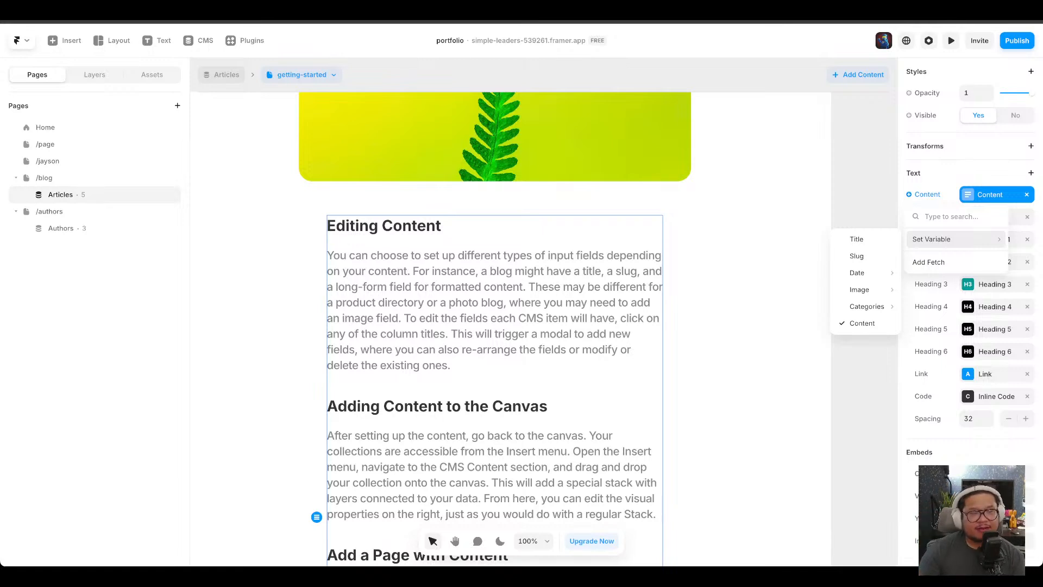
{"action": "left_click", "coordinate": [290, 292]}
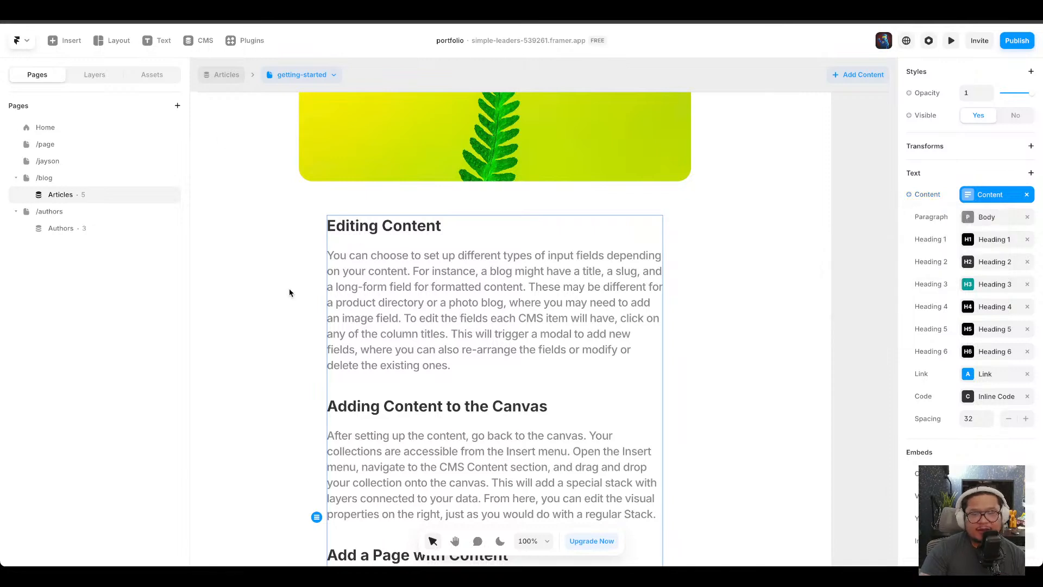
{"action": "left_click", "coordinate": [289, 292]}
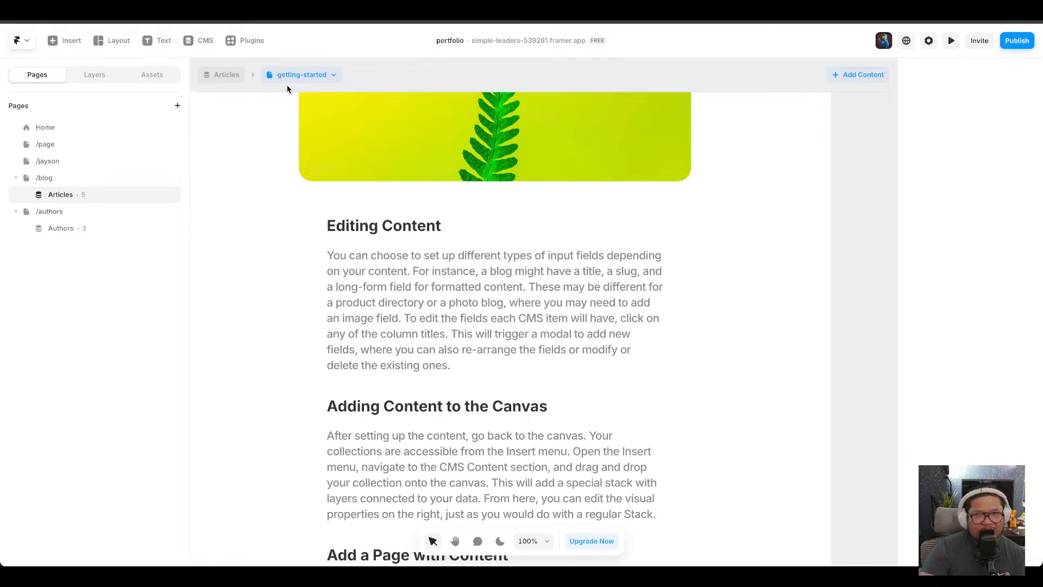
Add a new Formatted Text field to the Articles collection through the Getting Started item's field editor.
{"action": "left_click", "coordinate": [477, 266]}
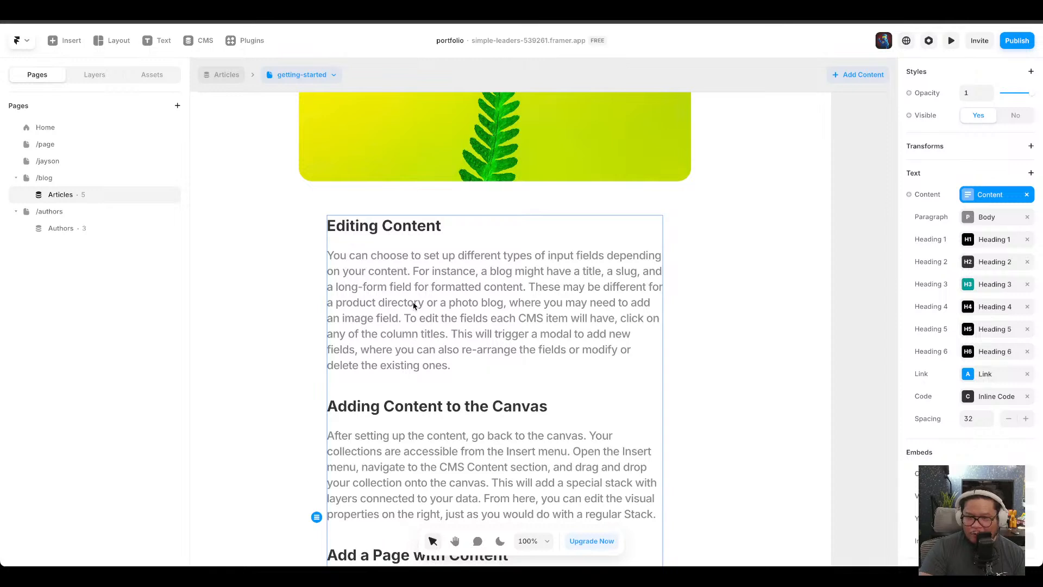
{"action": "left_click", "coordinate": [196, 39]}
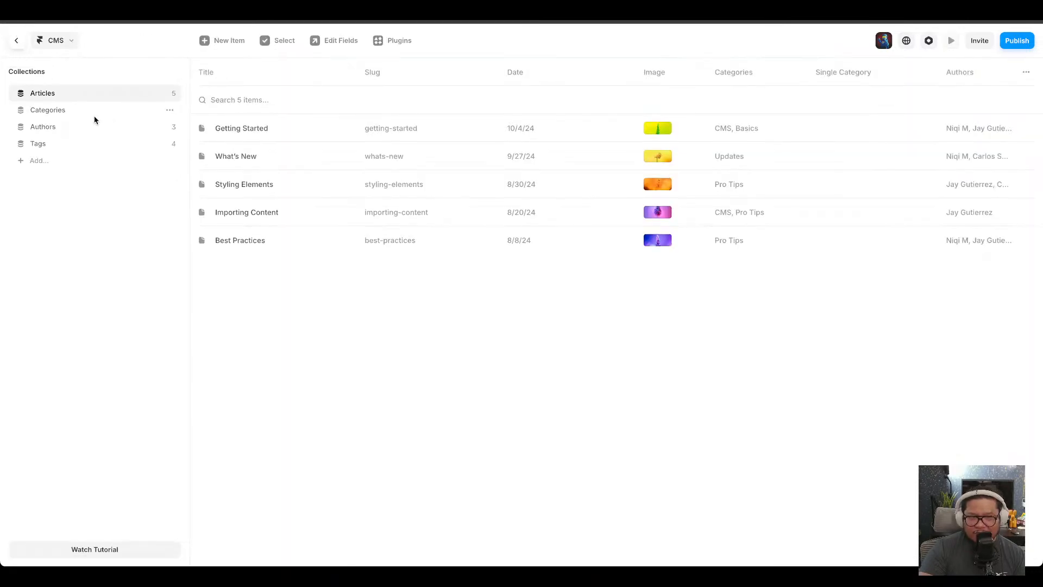
{"action": "left_click", "coordinate": [242, 133]}
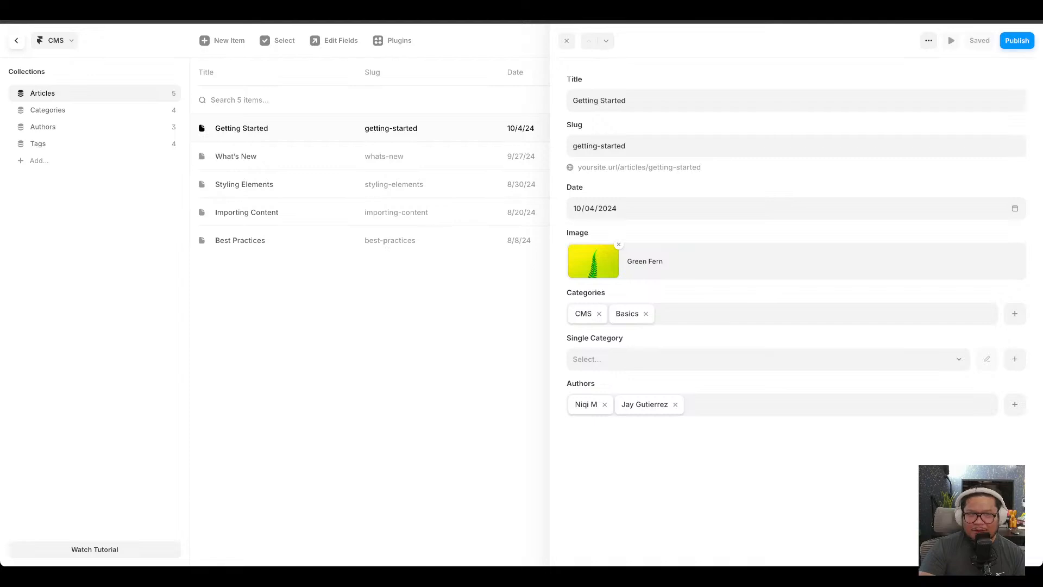
{"action": "left_click", "coordinate": [929, 41]}
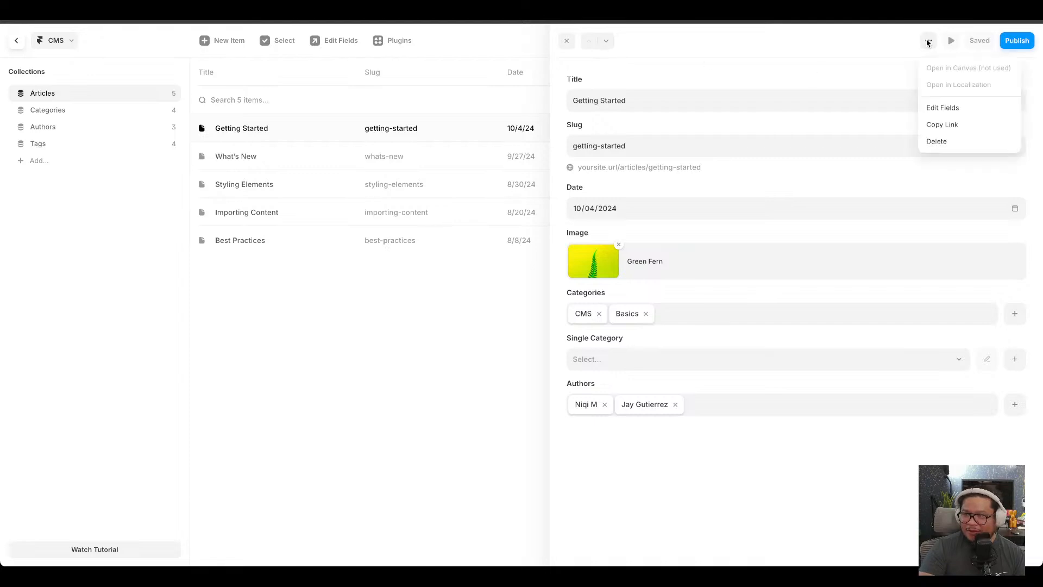
{"action": "left_click", "coordinate": [942, 108]}
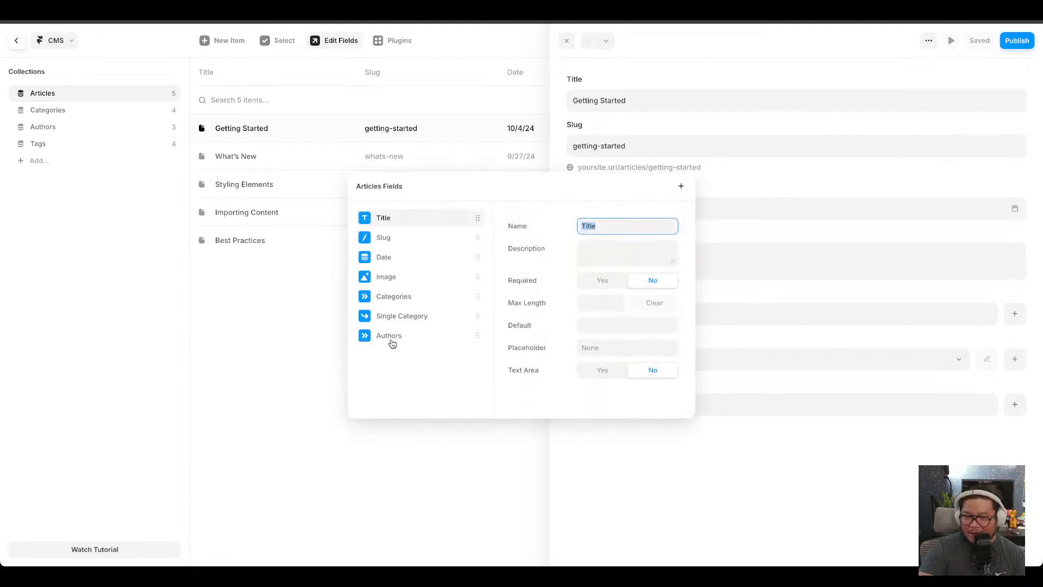
{"action": "left_click", "coordinate": [682, 187]}
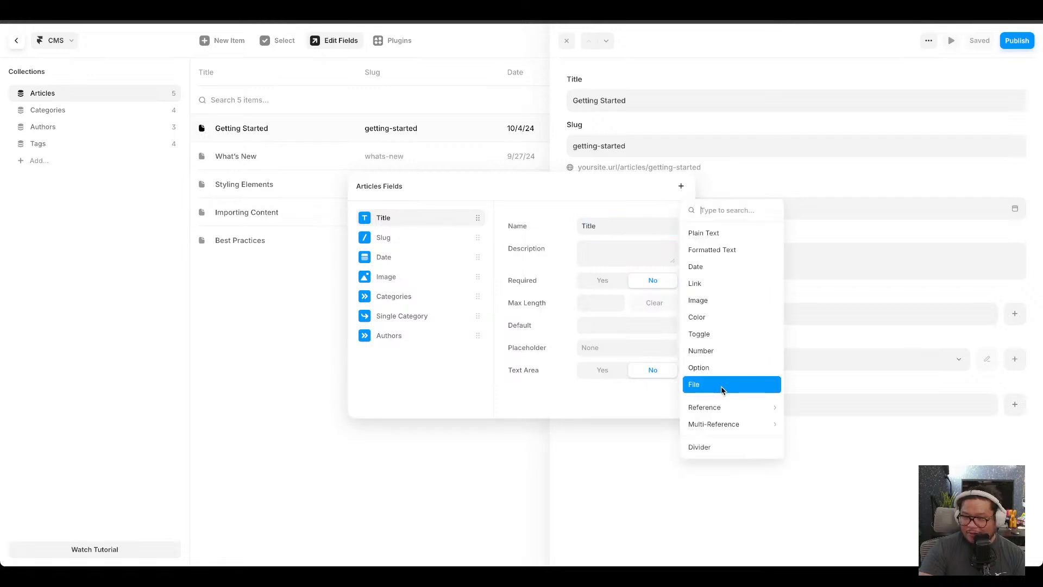
{"action": "left_click", "coordinate": [722, 253]}
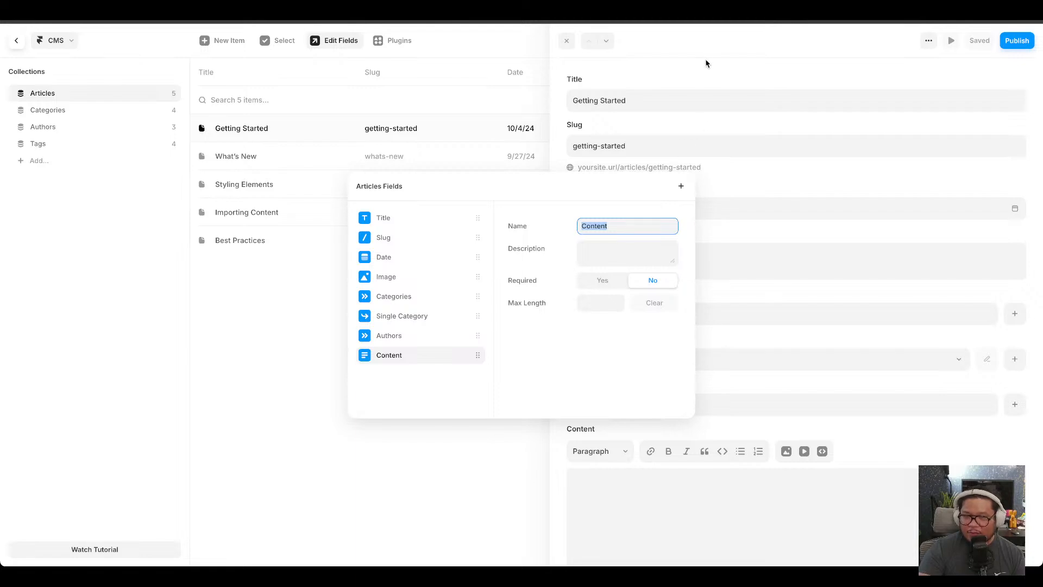
Fill the Getting Started item's Content field with eight placeholder paragraphs copied from a lorem ipsum generator and save.
{"action": "left_click", "coordinate": [683, 64]}
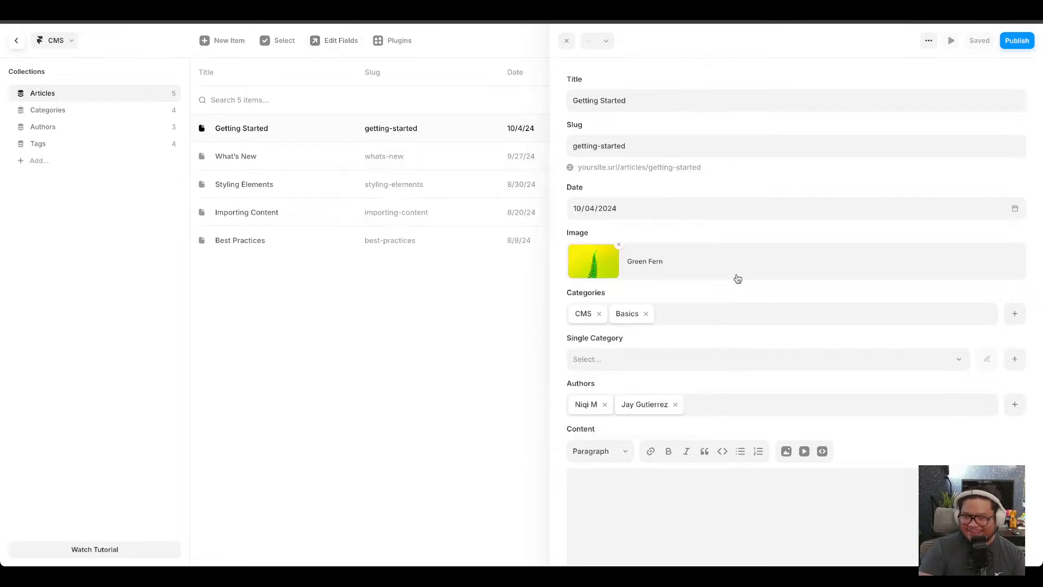
{"action": "scroll", "coordinate": [737, 277], "scroll_direction": "down", "scroll_amount": 2}
{"action": "left_click", "coordinate": [706, 430]}
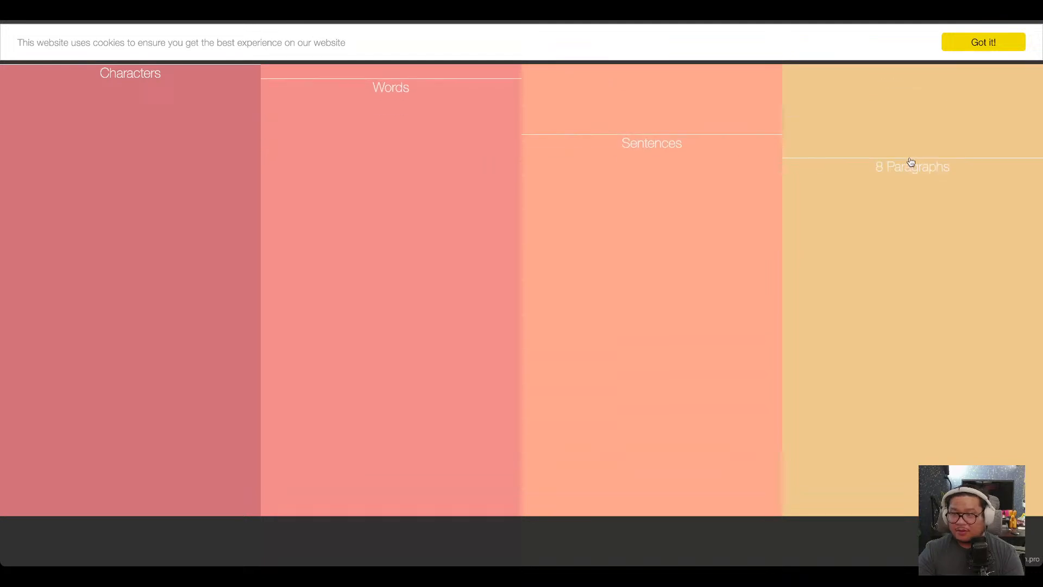
{"action": "left_click", "coordinate": [923, 99]}
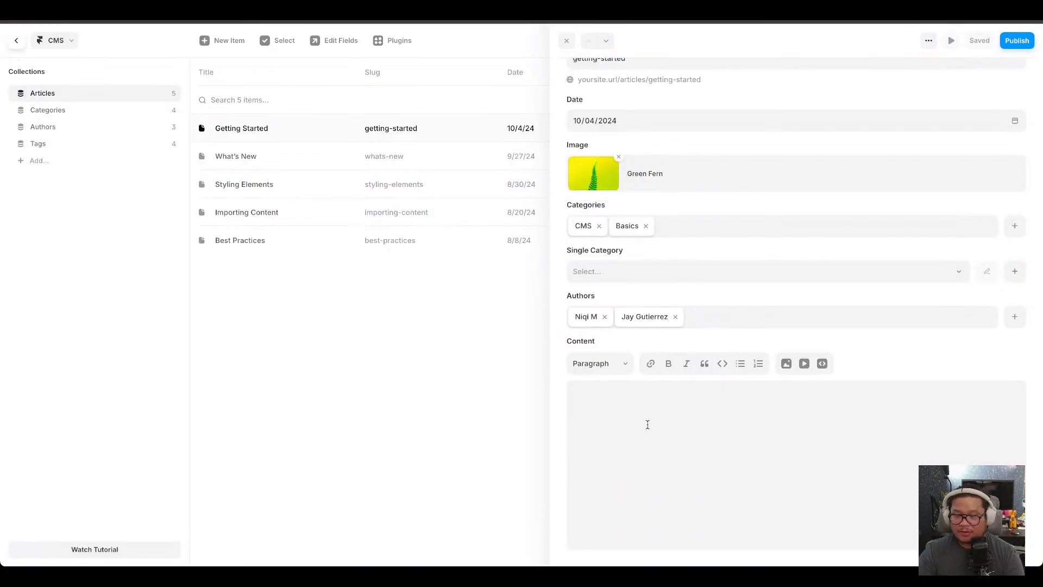
{"action": "key", "text": "super+v"}
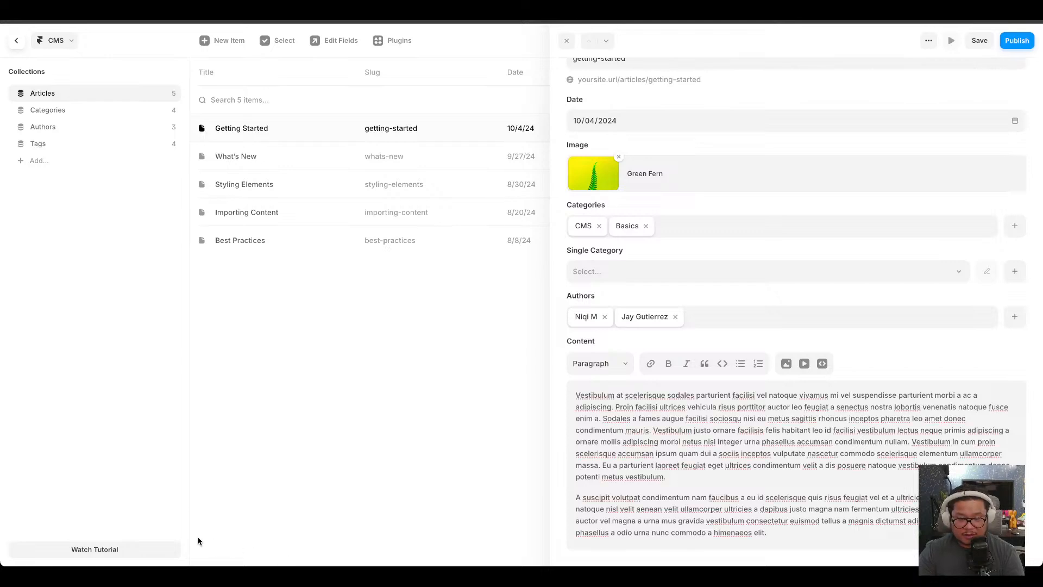
{"action": "key", "text": "super+s"}
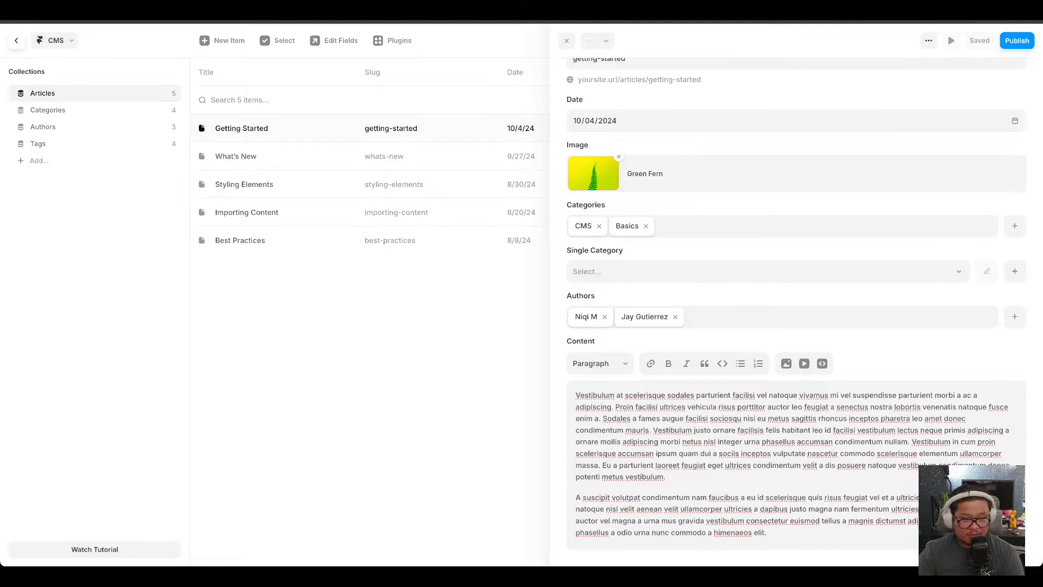
Insert the giphy.gif animation between the Content paragraphs of the Getting Started item and close the item editor.
{"action": "left_click_drag", "start_coordinate": [358, 424], "coordinate": [740, 489]}
{"action": "scroll", "coordinate": [836, 490], "scroll_direction": "down", "scroll_amount": 2}
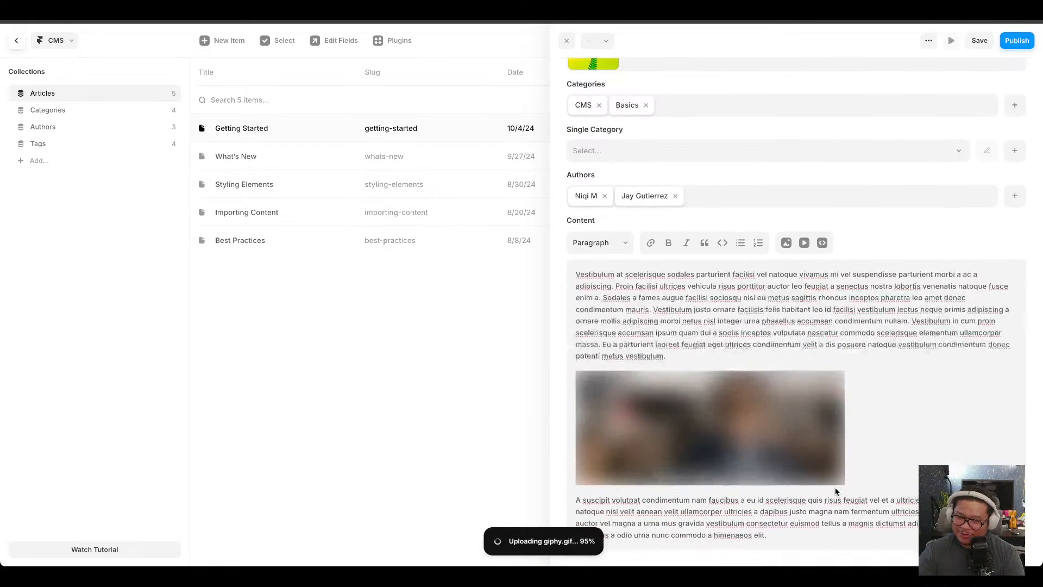
{"action": "left_click", "coordinate": [660, 458]}
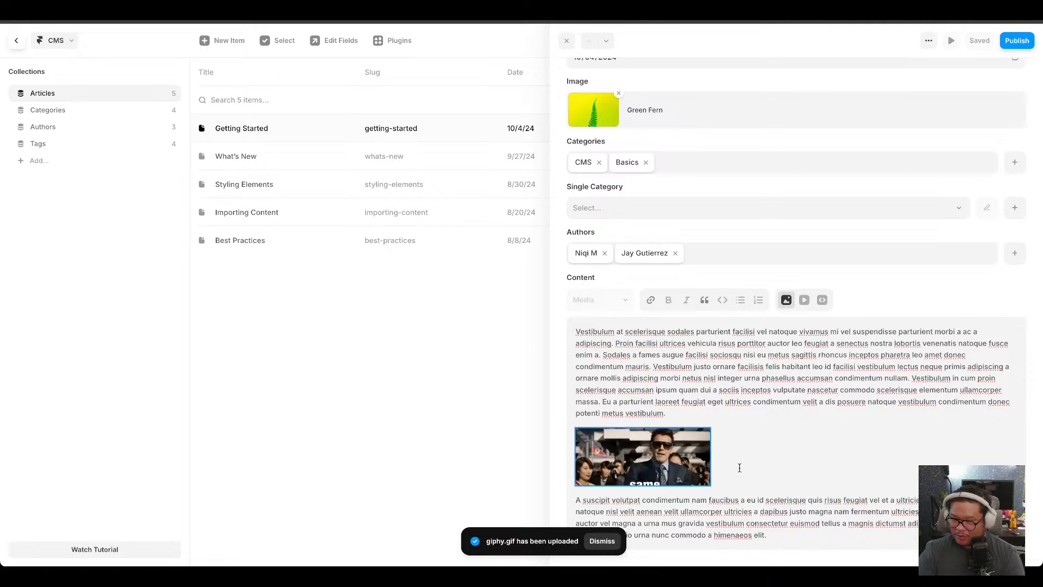
{"action": "left_click", "coordinate": [779, 433]}
{"action": "left_click", "coordinate": [674, 457]}
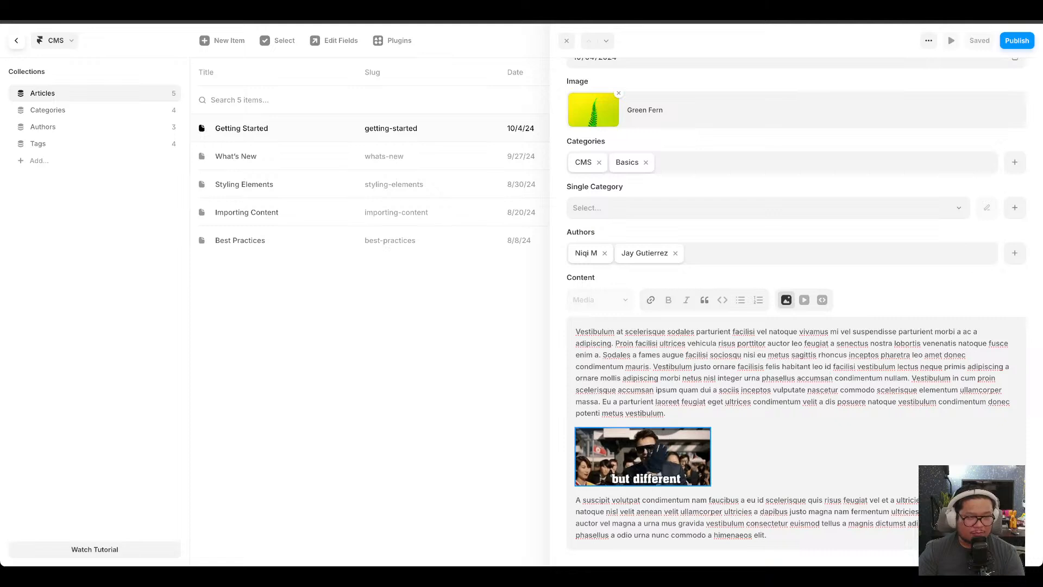
{"action": "left_click", "coordinate": [743, 438]}
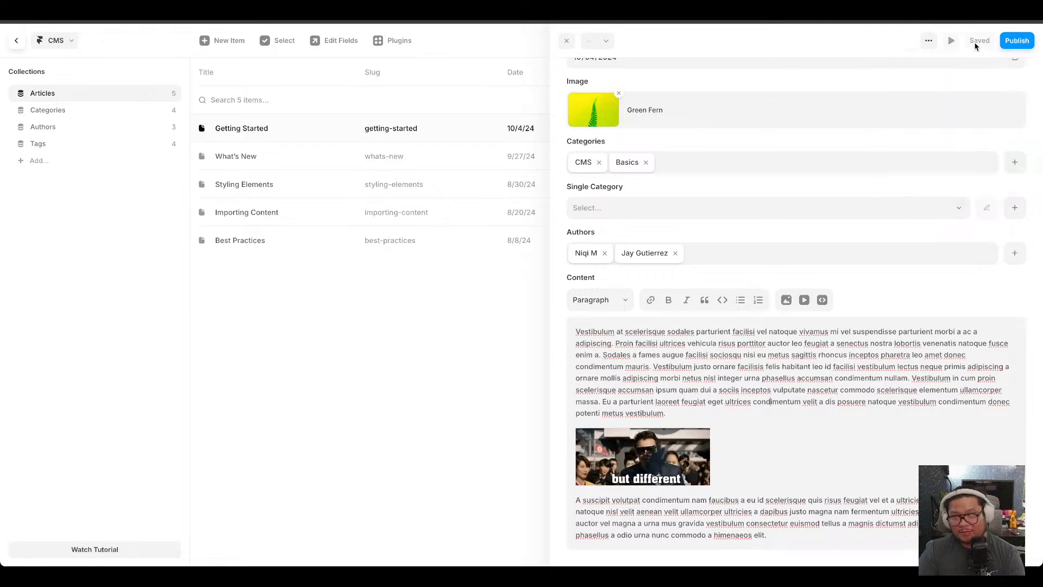
{"action": "left_click", "coordinate": [569, 41]}
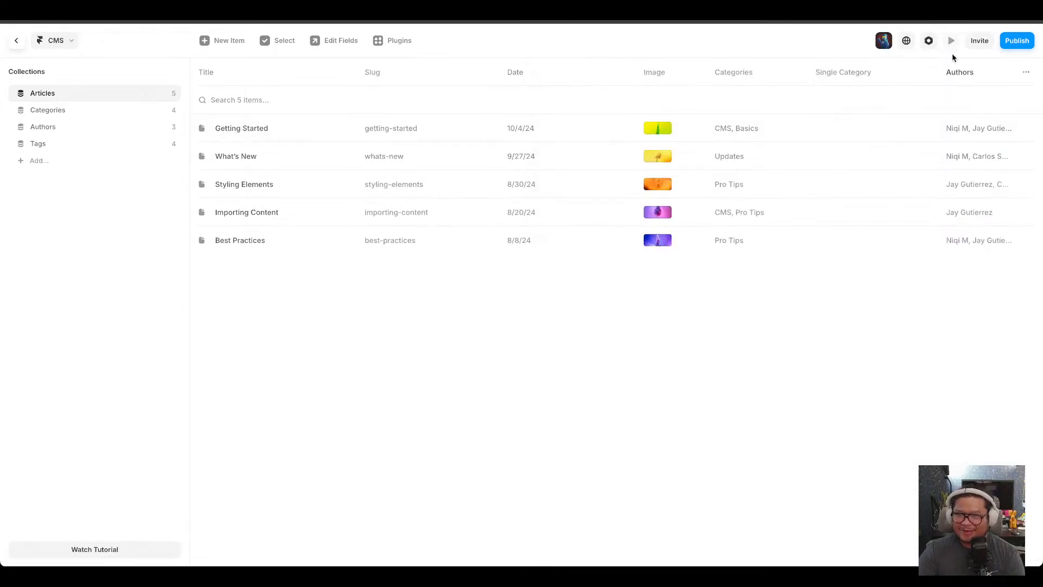
Return to the canvas and reconnect the article page's content text block to the Content field.
{"action": "left_click", "coordinate": [17, 41]}
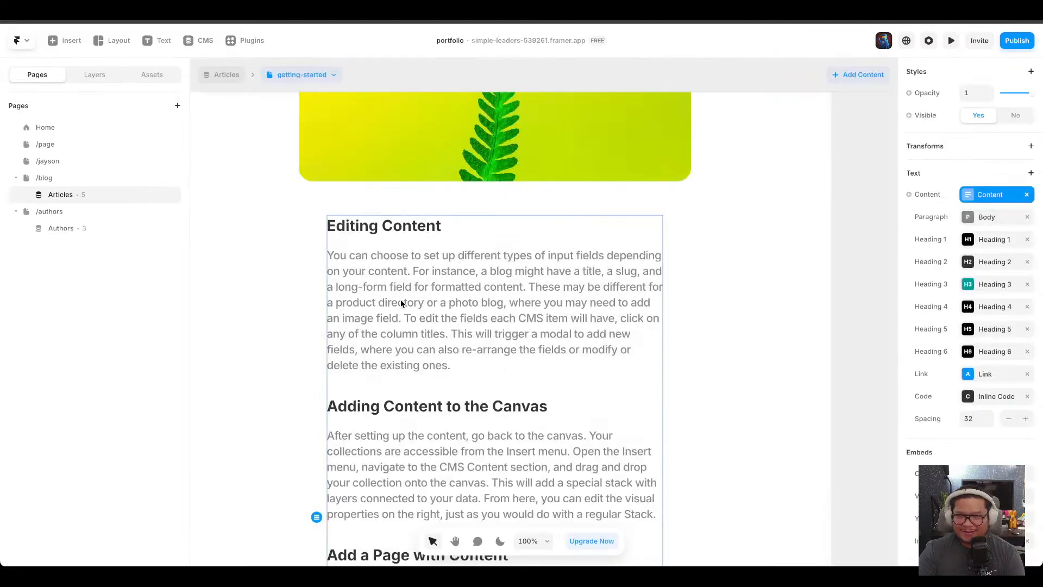
{"action": "left_click", "coordinate": [909, 195]}
{"action": "mouse_move", "coordinate": [936, 250]}
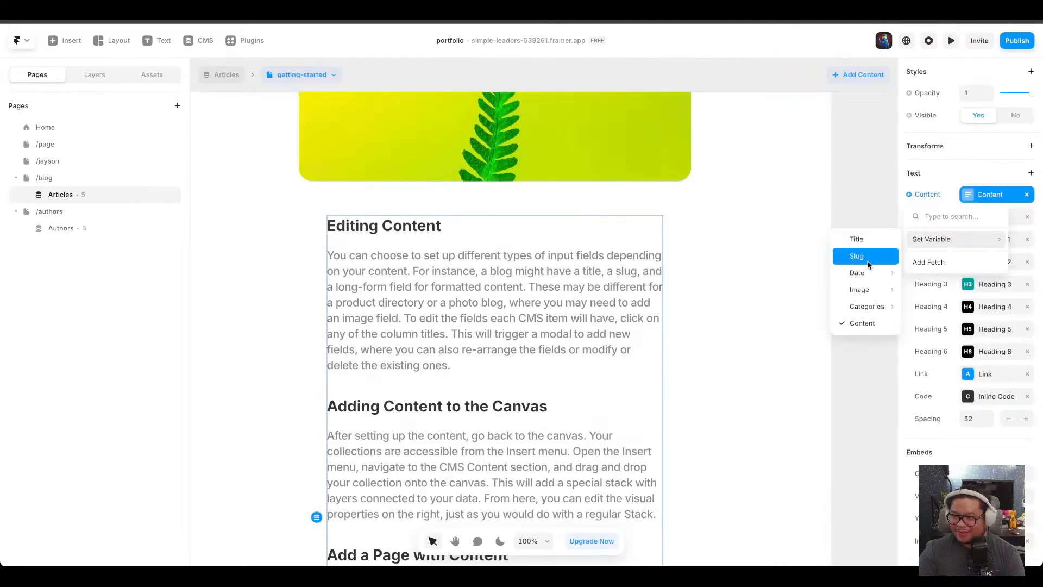
{"action": "left_click", "coordinate": [862, 324]}
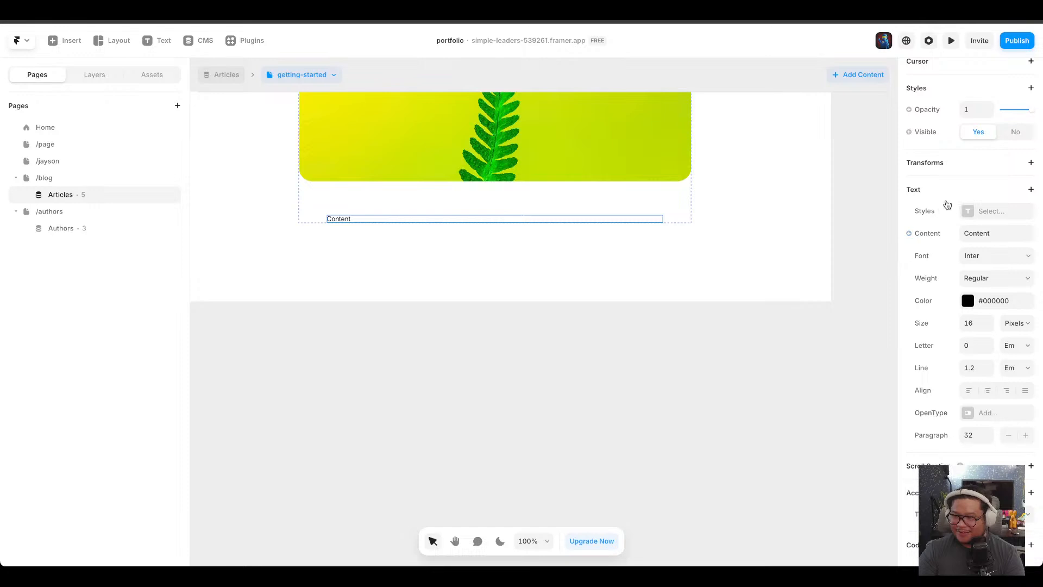
{"action": "left_click", "coordinate": [909, 233]}
{"action": "mouse_move", "coordinate": [929, 280]}
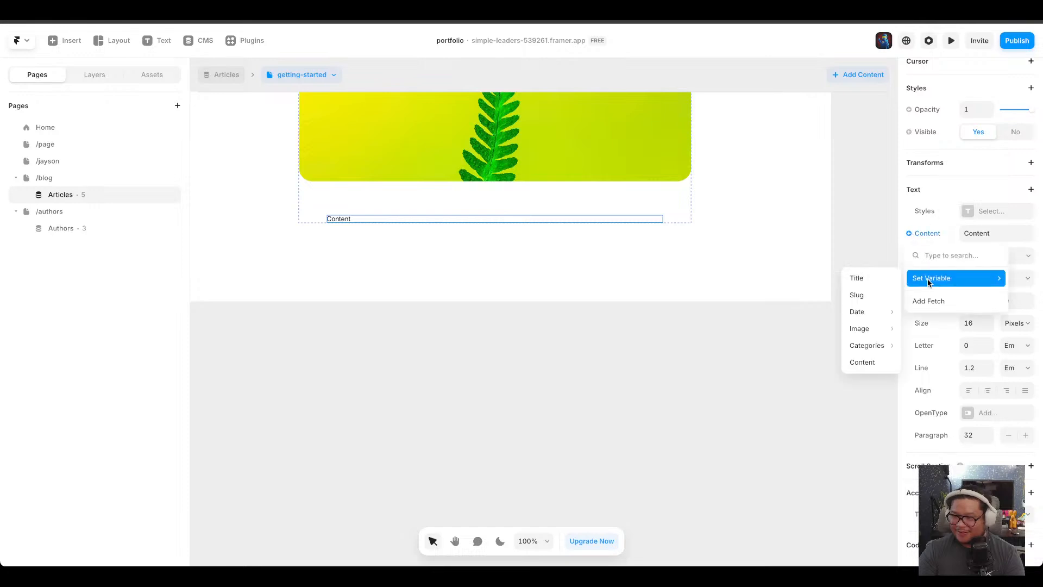
{"action": "left_click", "coordinate": [875, 360]}
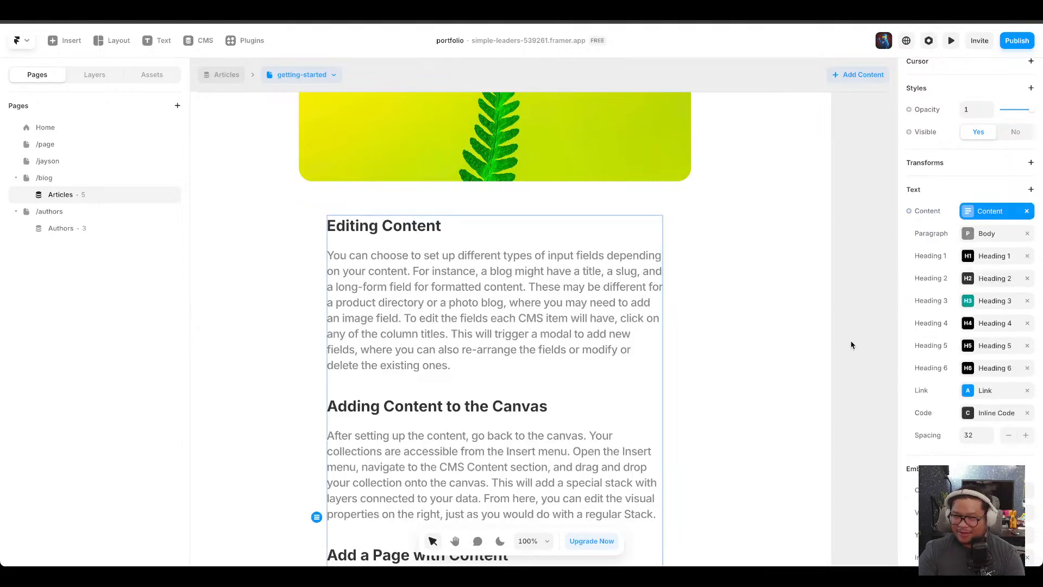
Open the blog page and remove the article card's link.
{"action": "scroll", "coordinate": [495, 326], "scroll_direction": "down", "scroll_amount": 5}
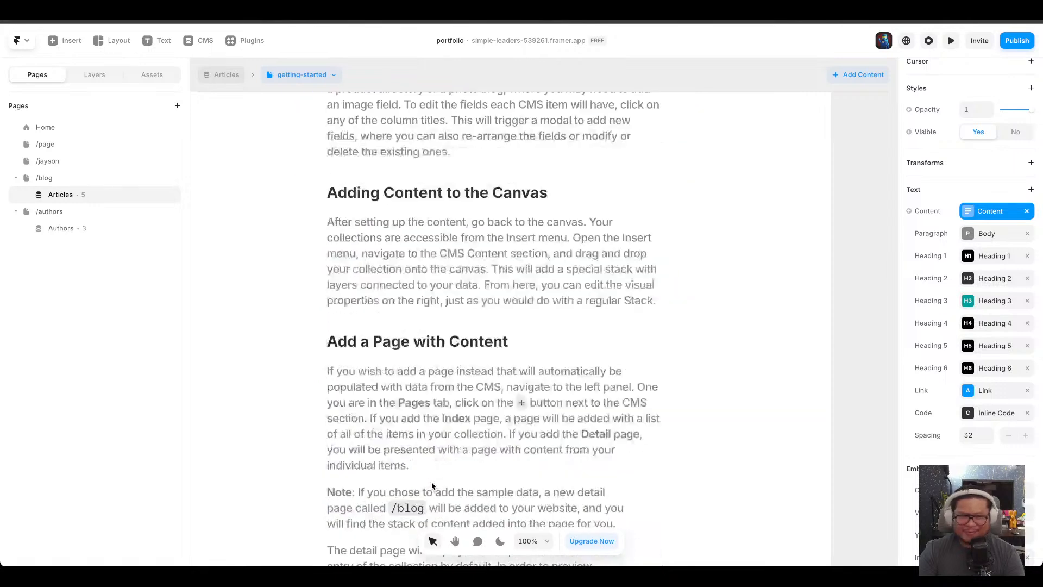
{"action": "left_click", "coordinate": [42, 180]}
{"action": "left_click", "coordinate": [62, 194]}
{"action": "left_click", "coordinate": [62, 179]}
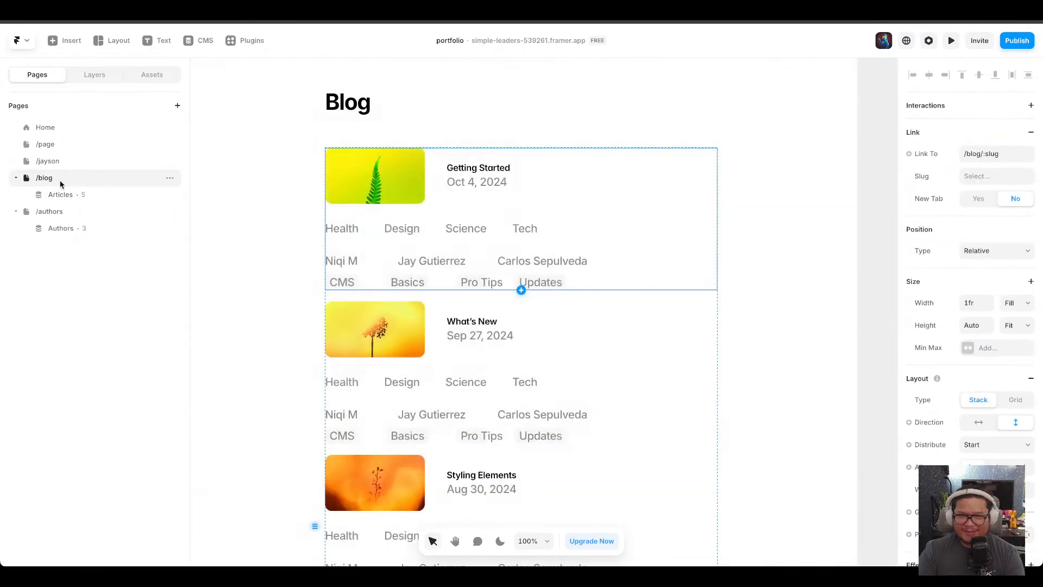
{"action": "left_click", "coordinate": [981, 155]}
{"action": "left_click", "coordinate": [957, 140]}
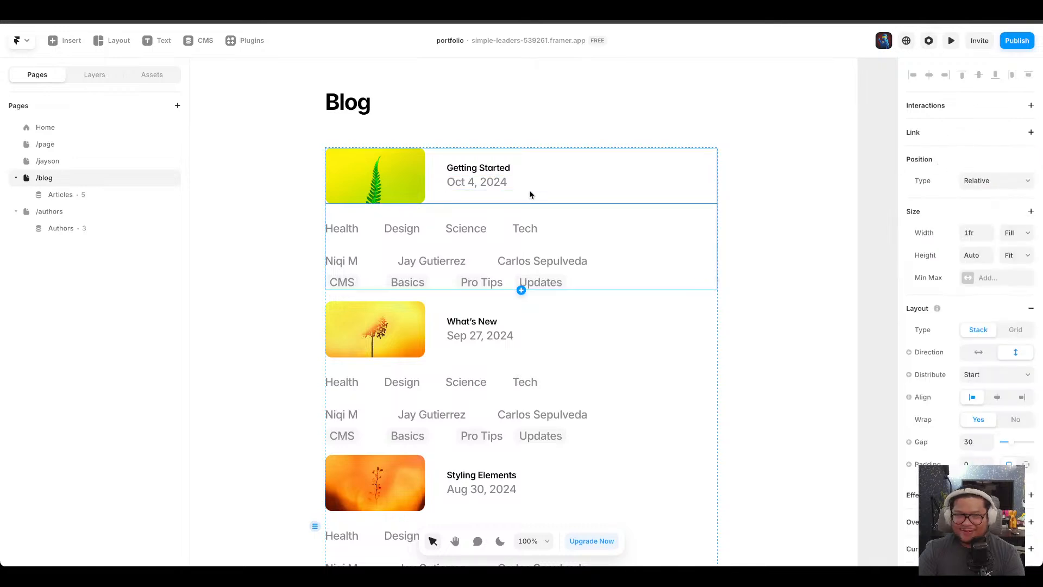
Link the blog page's Article item stack to the /blog/:slug article detail page.
{"action": "left_click", "coordinate": [129, 196]}
{"action": "scroll", "coordinate": [511, 253], "scroll_direction": "up", "scroll_amount": 10}
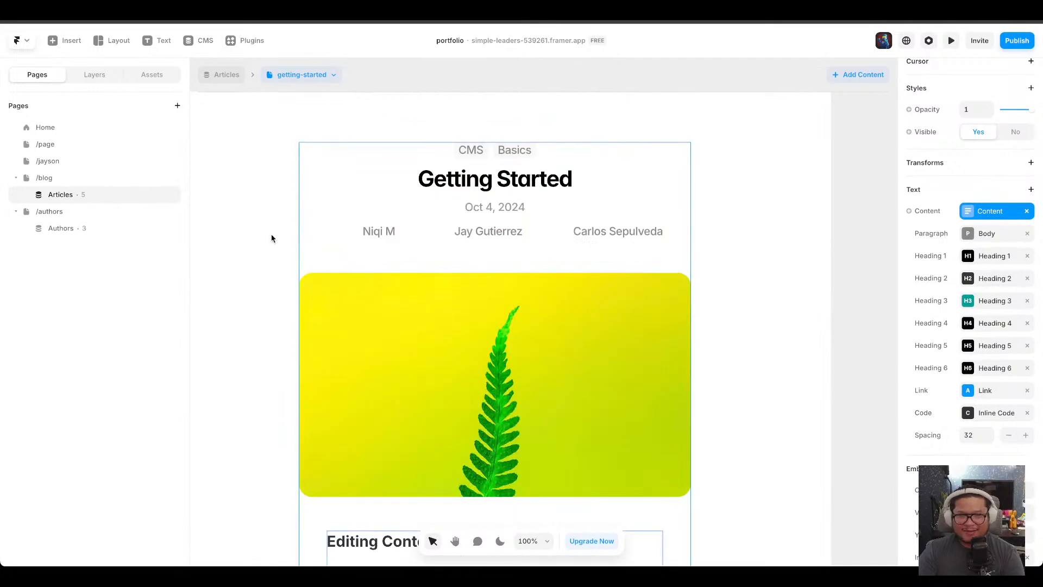
{"action": "left_click", "coordinate": [93, 180]}
{"action": "left_click", "coordinate": [608, 203]}
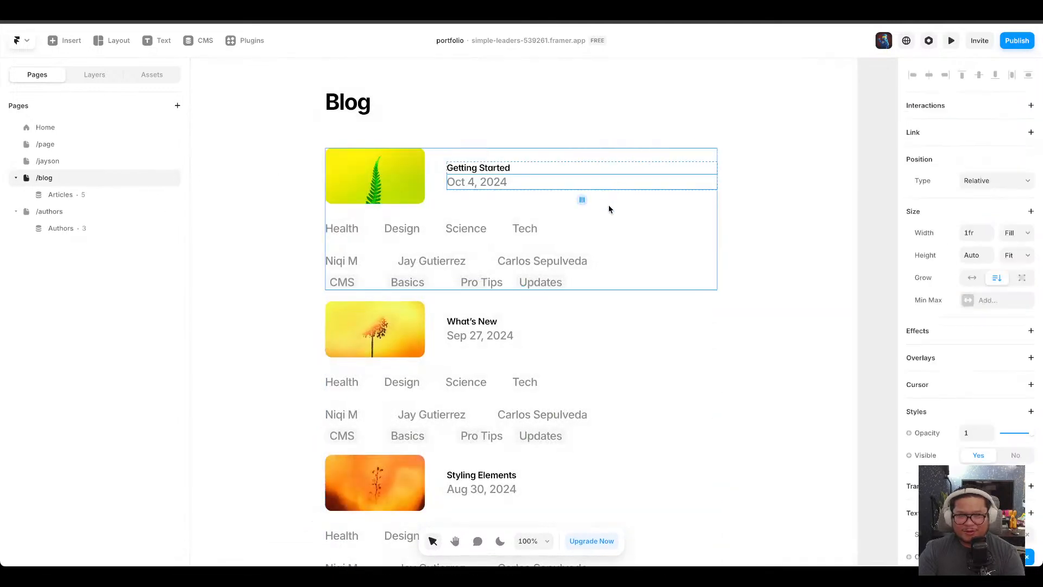
{"action": "left_click", "coordinate": [609, 205]}
{"action": "left_click", "coordinate": [96, 77]}
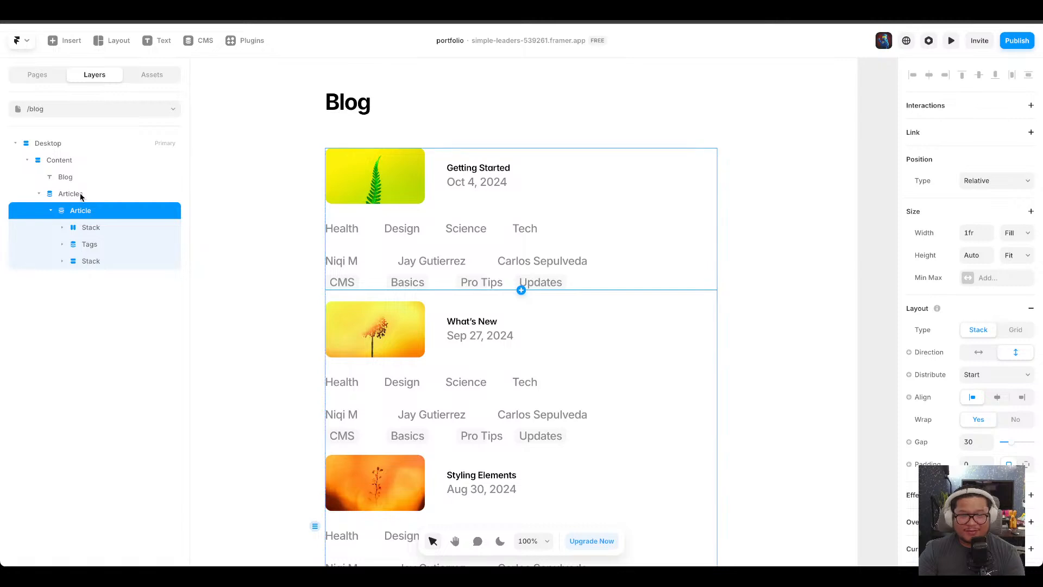
{"action": "left_click", "coordinate": [988, 138]}
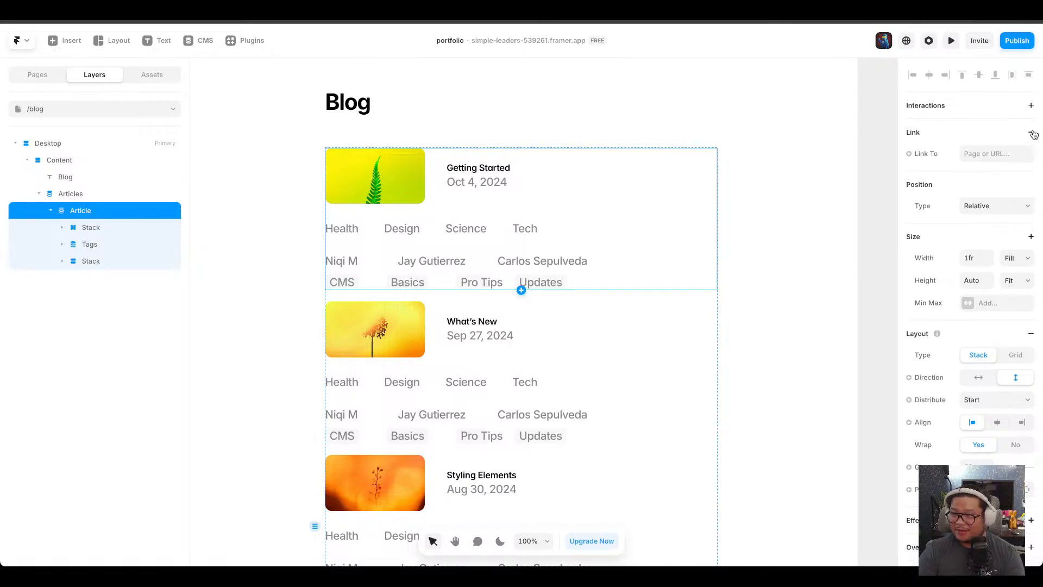
{"action": "mouse_move", "coordinate": [930, 199]}
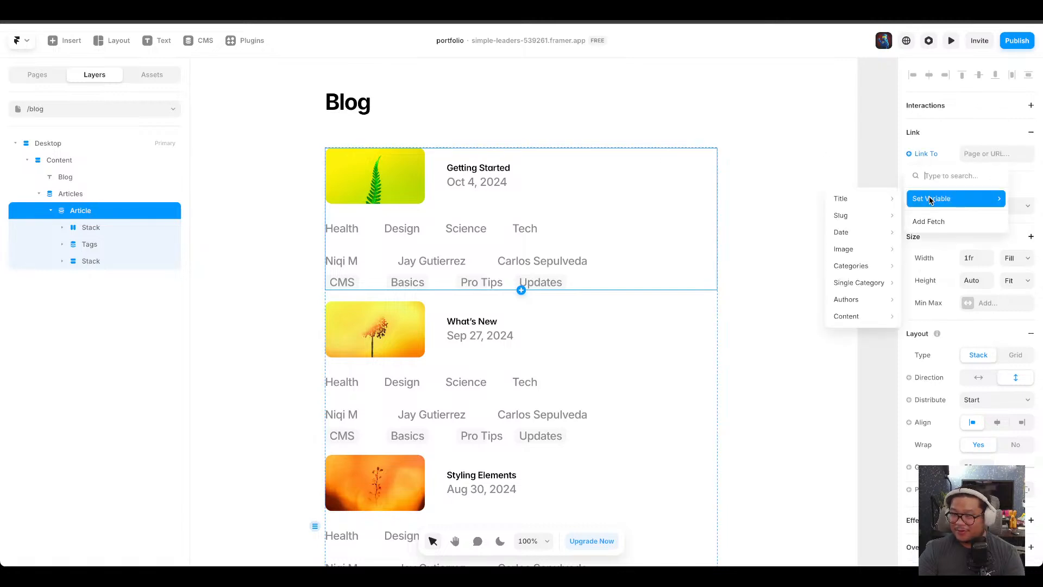
{"action": "mouse_move", "coordinate": [858, 320]}
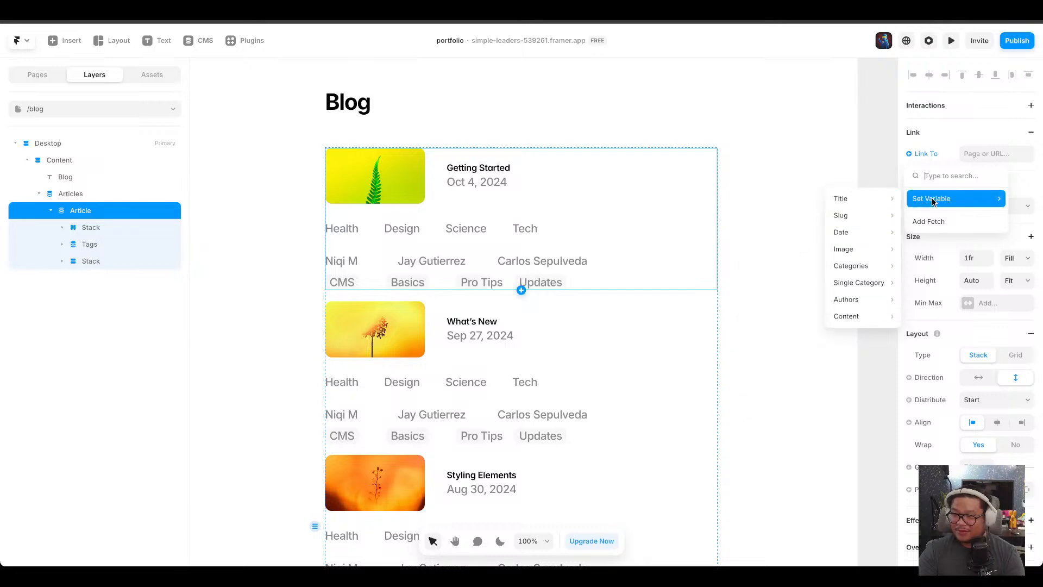
{"action": "left_click", "coordinate": [927, 144]}
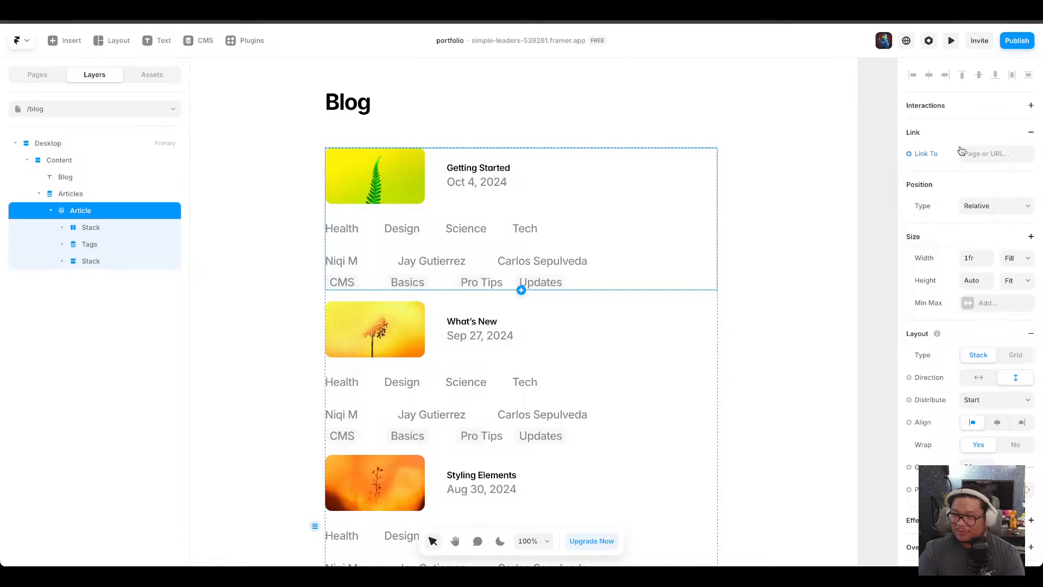
{"action": "left_click", "coordinate": [973, 153]}
{"action": "left_click", "coordinate": [966, 266]}
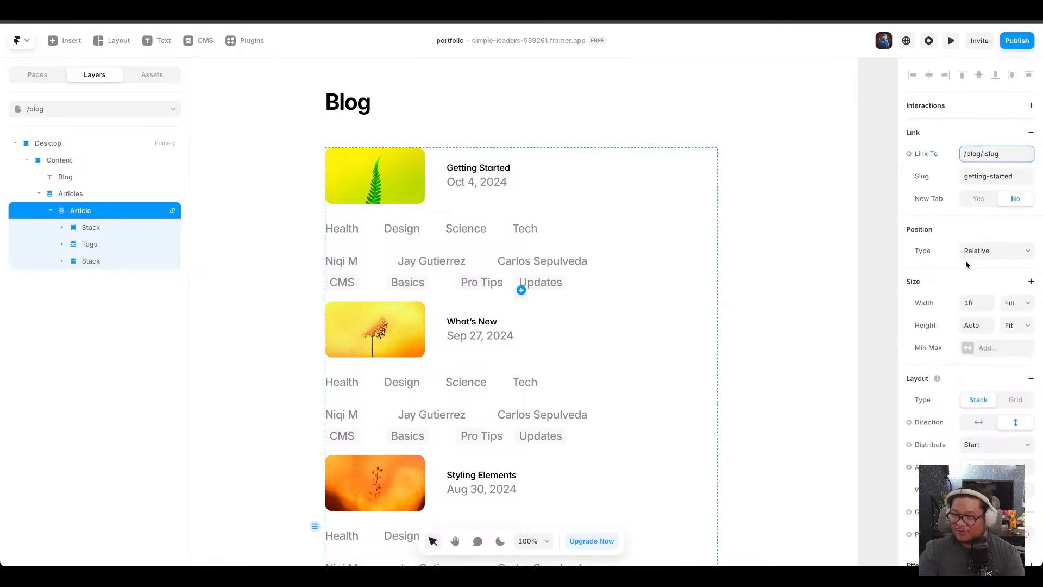
Preview the site and open the Getting Started article from the blog list to check its content.
{"action": "left_click", "coordinate": [951, 41]}
{"action": "left_click", "coordinate": [405, 241]}
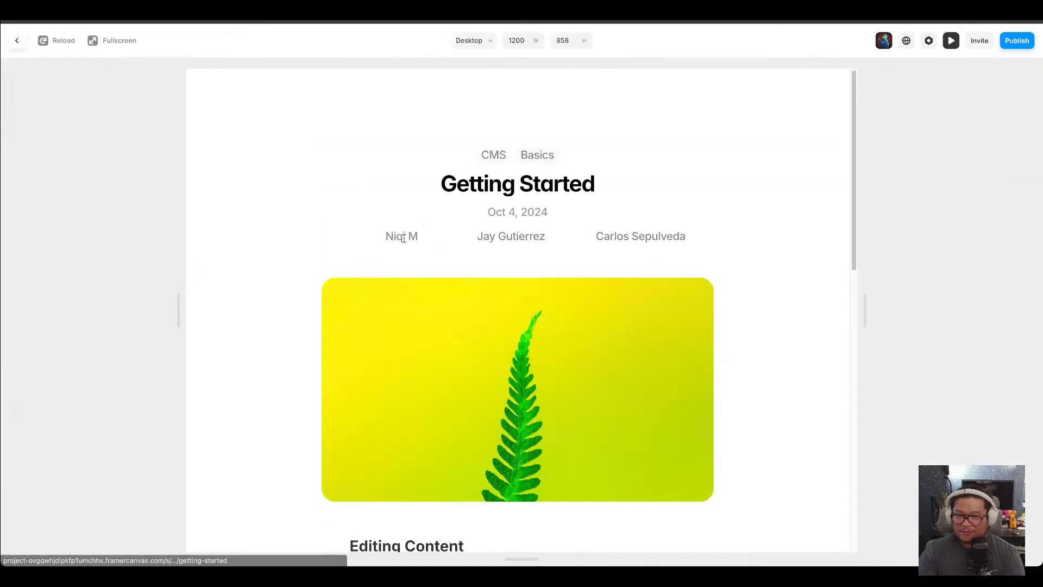
{"action": "scroll", "coordinate": [729, 185], "scroll_direction": "down", "scroll_amount": 5}
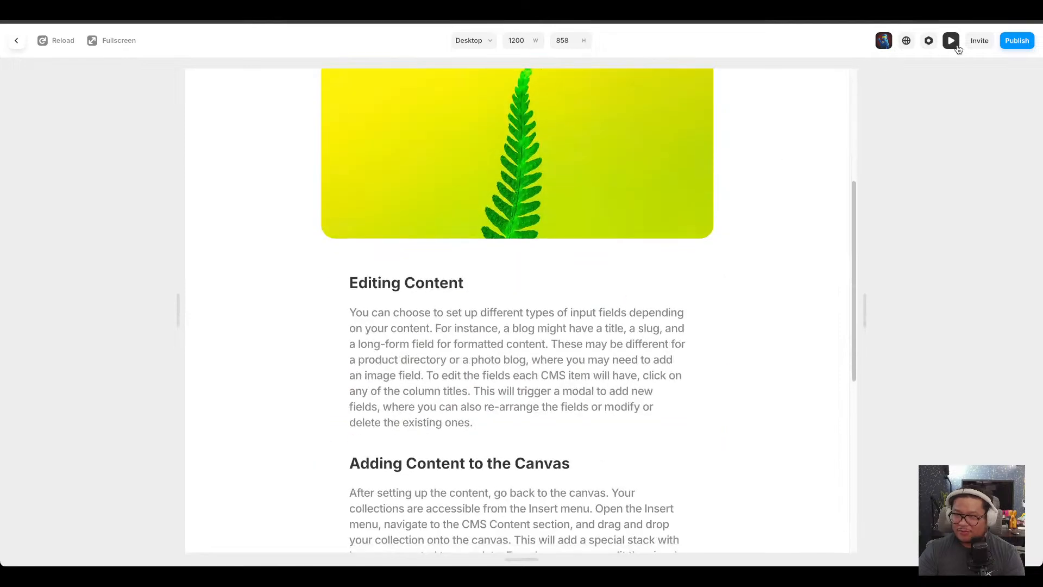
{"action": "left_click", "coordinate": [951, 41]}
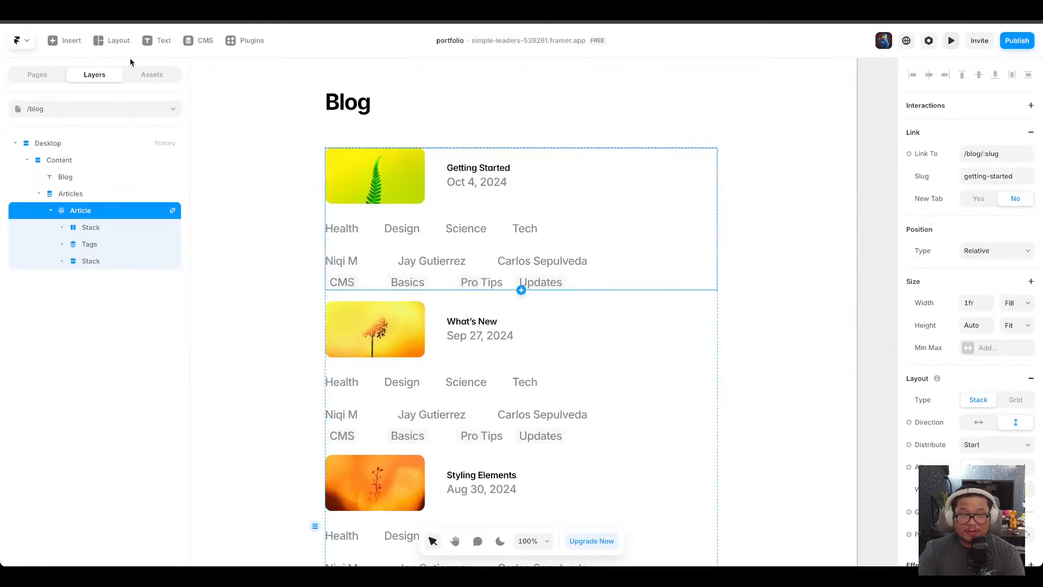
Replace the article page's content block with a newly inserted Content field text placed in the stack below the Banner.
{"action": "left_click", "coordinate": [55, 75]}
{"action": "left_click", "coordinate": [60, 195]}
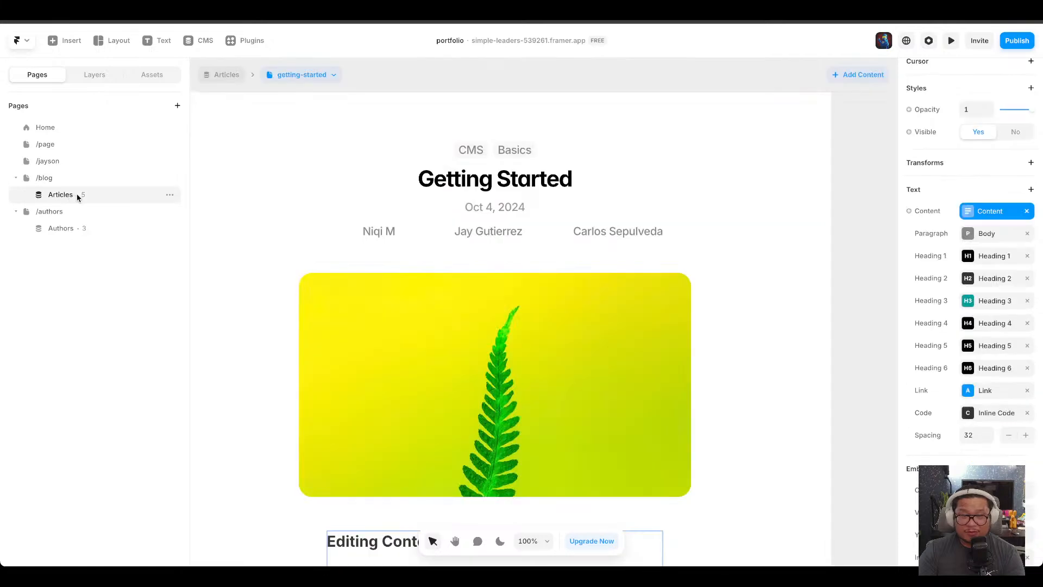
{"action": "scroll", "coordinate": [398, 348], "scroll_direction": "down", "scroll_amount": 4}
{"action": "scroll", "coordinate": [398, 348], "scroll_direction": "down", "scroll_amount": 2}
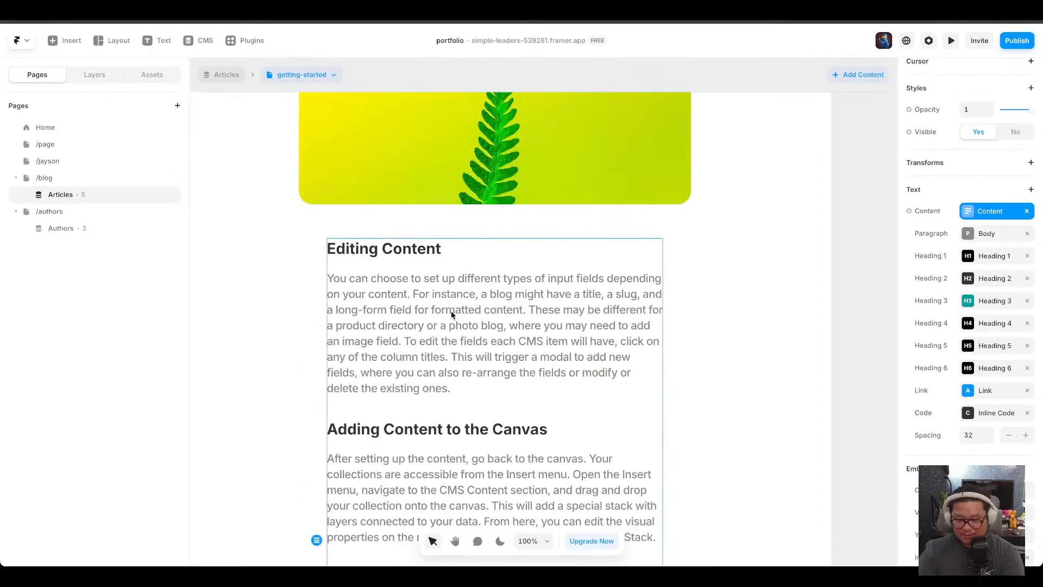
{"action": "key", "text": "Delete"}
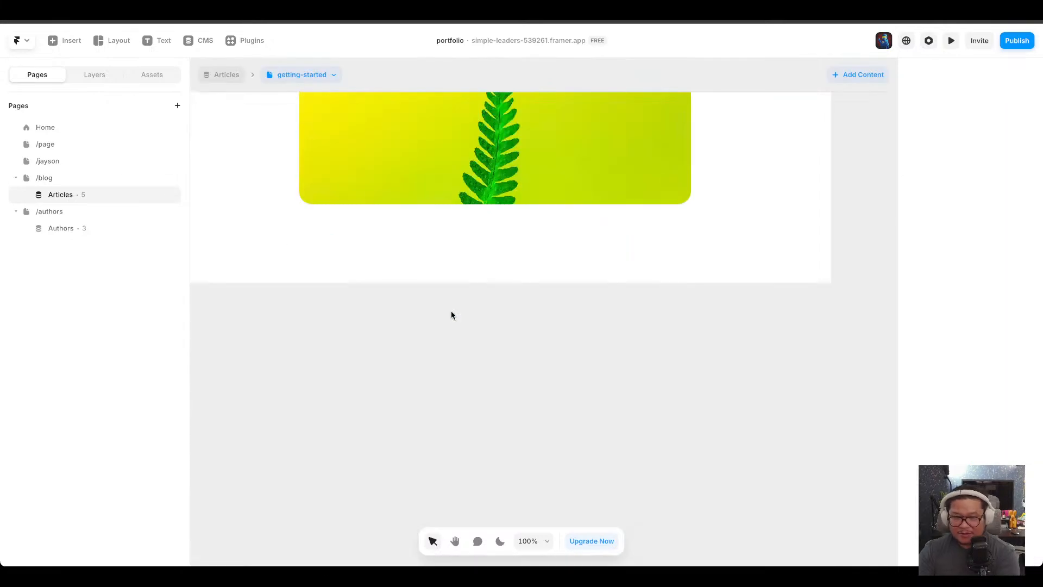
{"action": "left_click", "coordinate": [71, 42]}
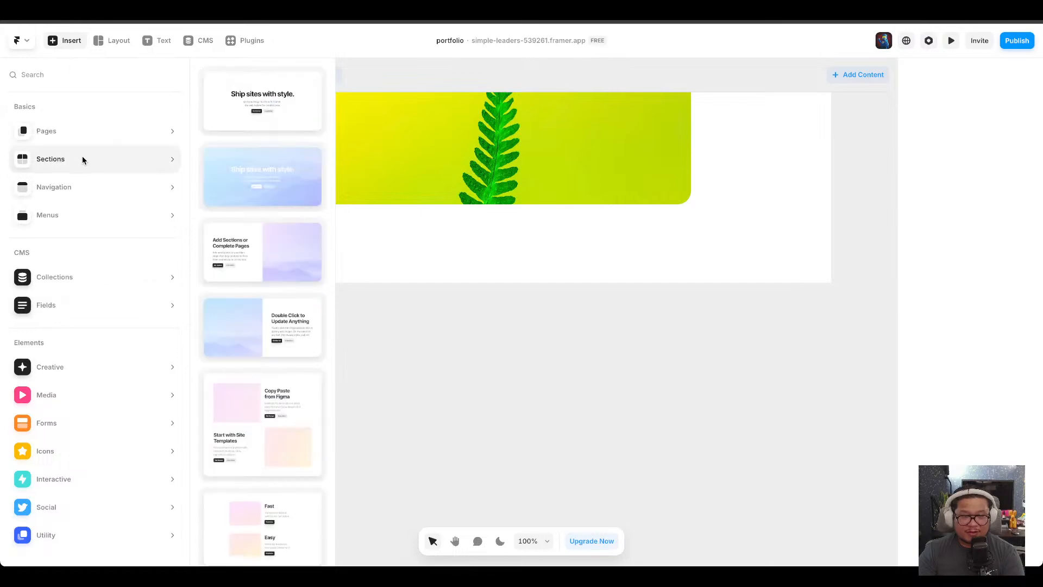
{"action": "left_click_drag", "start_coordinate": [281, 384], "coordinate": [494, 240]}
{"action": "scroll", "coordinate": [383, 361], "scroll_direction": "down", "scroll_amount": 4}
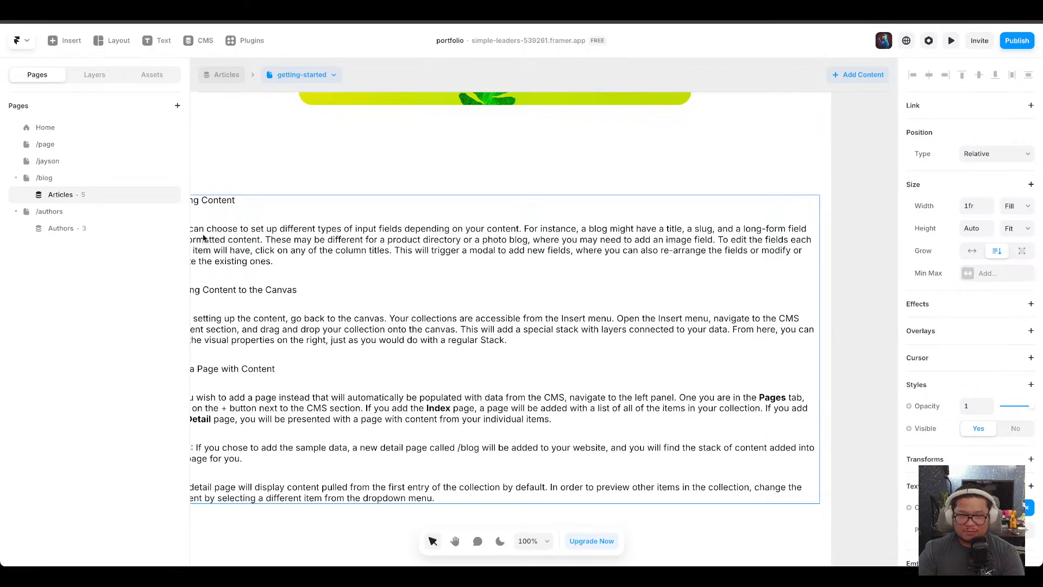
{"action": "left_click", "coordinate": [94, 75]}
{"action": "left_click_drag", "start_coordinate": [57, 180], "coordinate": [108, 204]}
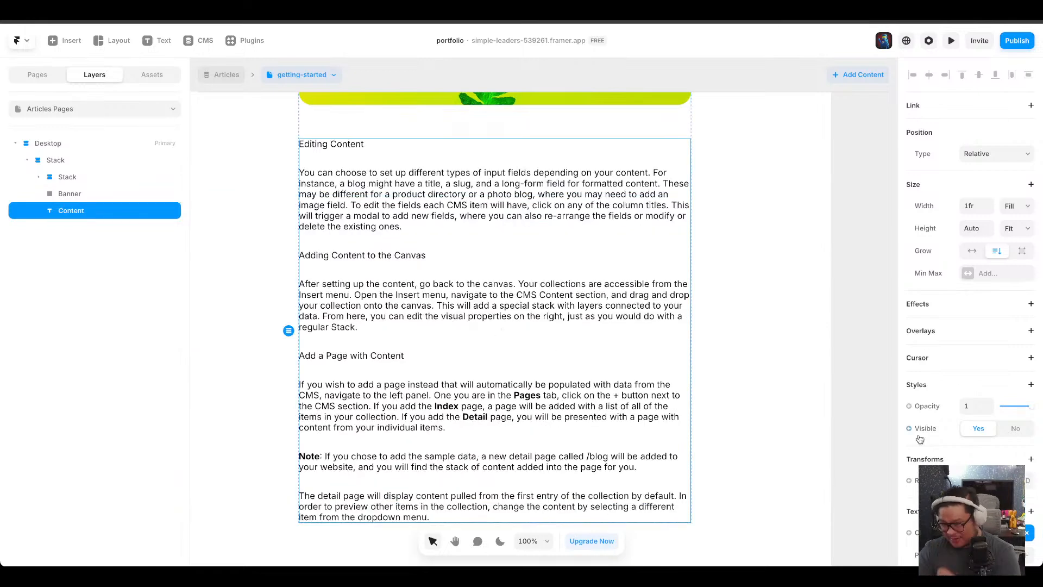
Reconnect the article text layer's content to the Content CMS field so it uses the formatted paragraph and heading styles.
{"action": "scroll", "coordinate": [1011, 326], "scroll_direction": "down", "scroll_amount": 5}
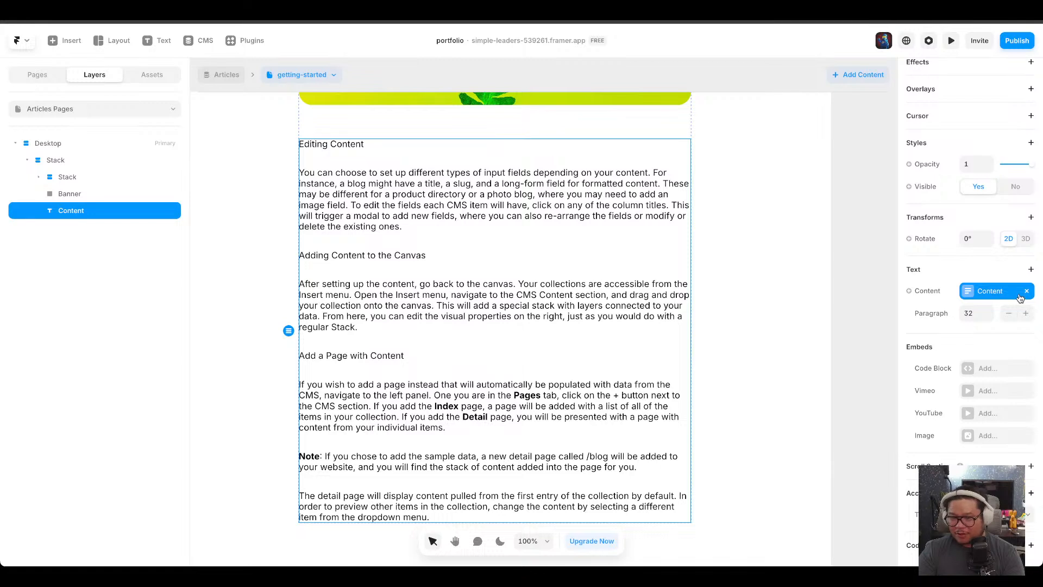
{"action": "left_click", "coordinate": [1028, 292]}
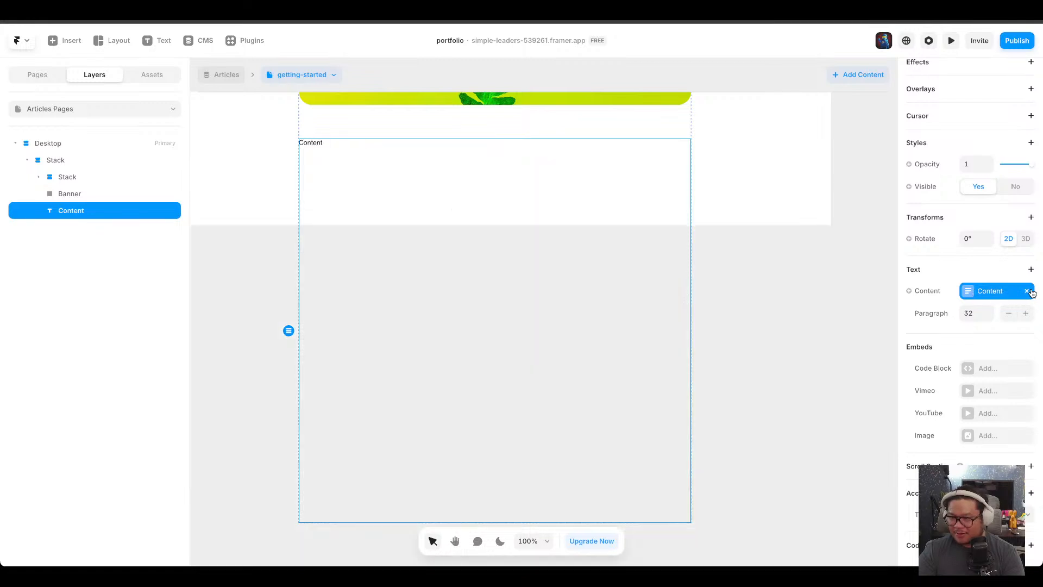
{"action": "left_click", "coordinate": [925, 313]}
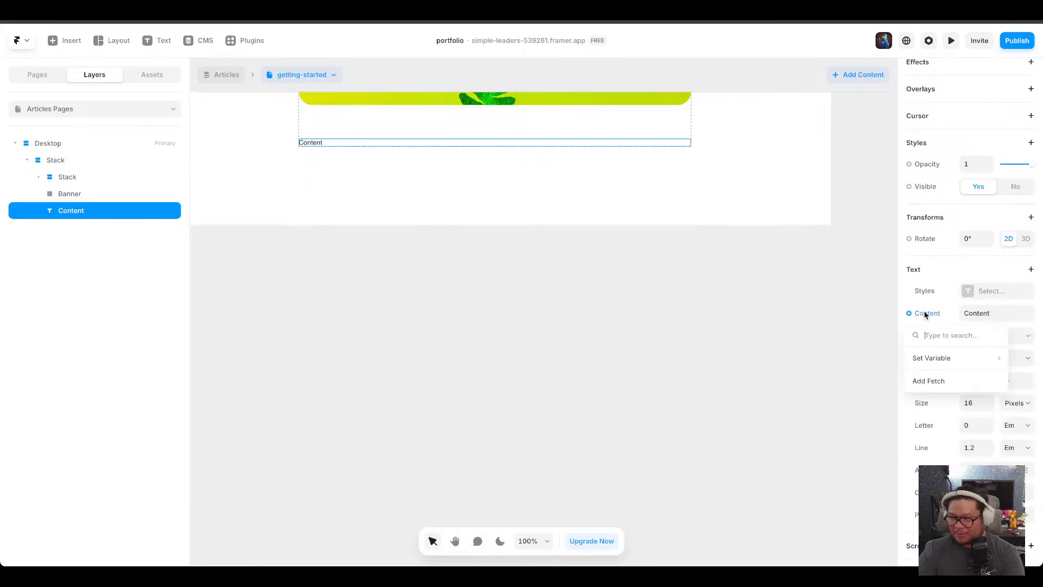
{"action": "mouse_move", "coordinate": [930, 358]}
{"action": "left_click", "coordinate": [882, 447]}
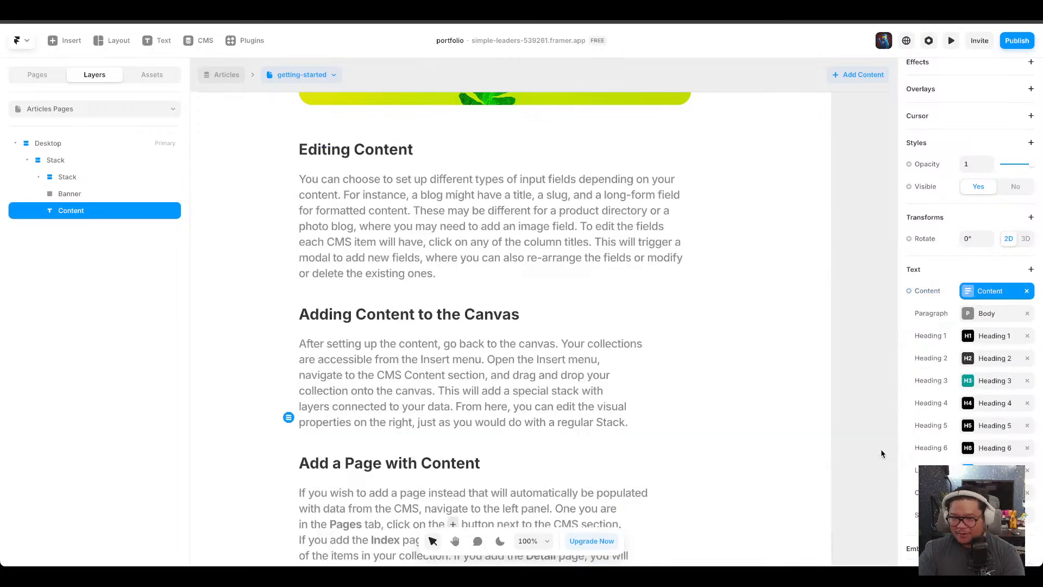
Examine the formatted article content on the canvas.
{"action": "left_click", "coordinate": [929, 264]}
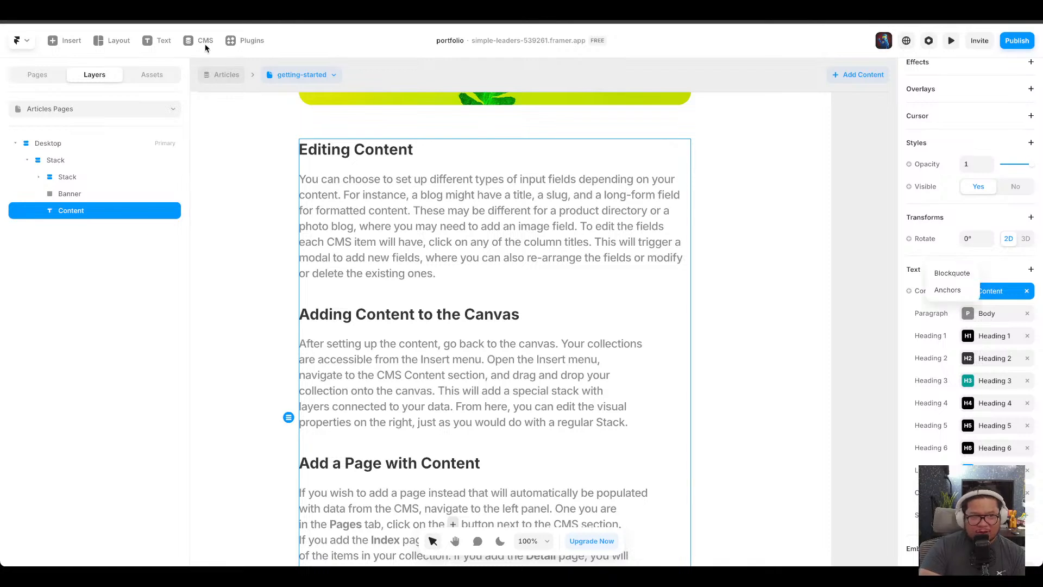
{"action": "left_click", "coordinate": [272, 223]}
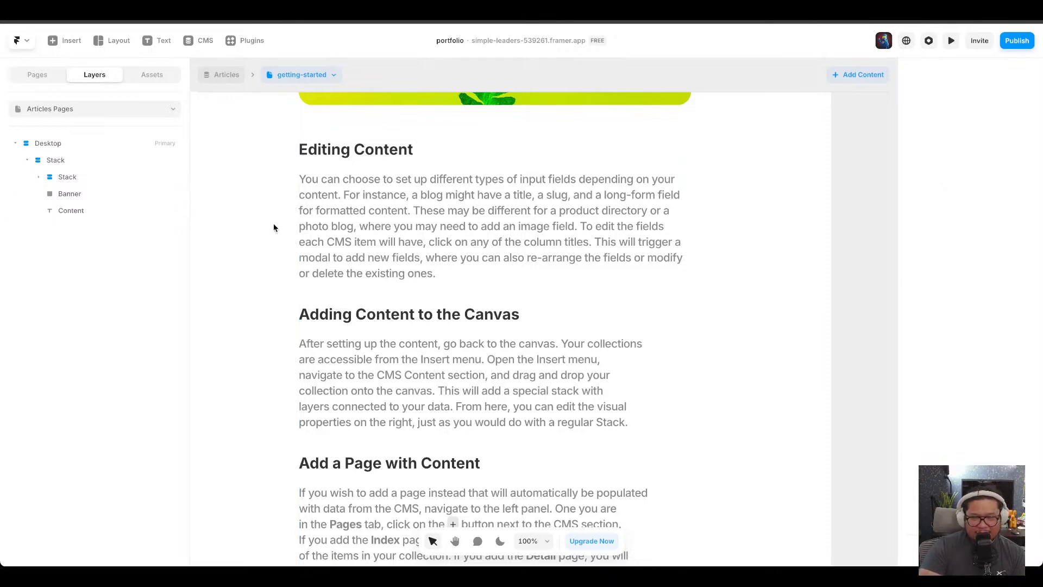
{"action": "scroll", "coordinate": [344, 276], "scroll_direction": "up", "scroll_amount": 4}
{"action": "left_click", "coordinate": [435, 410]}
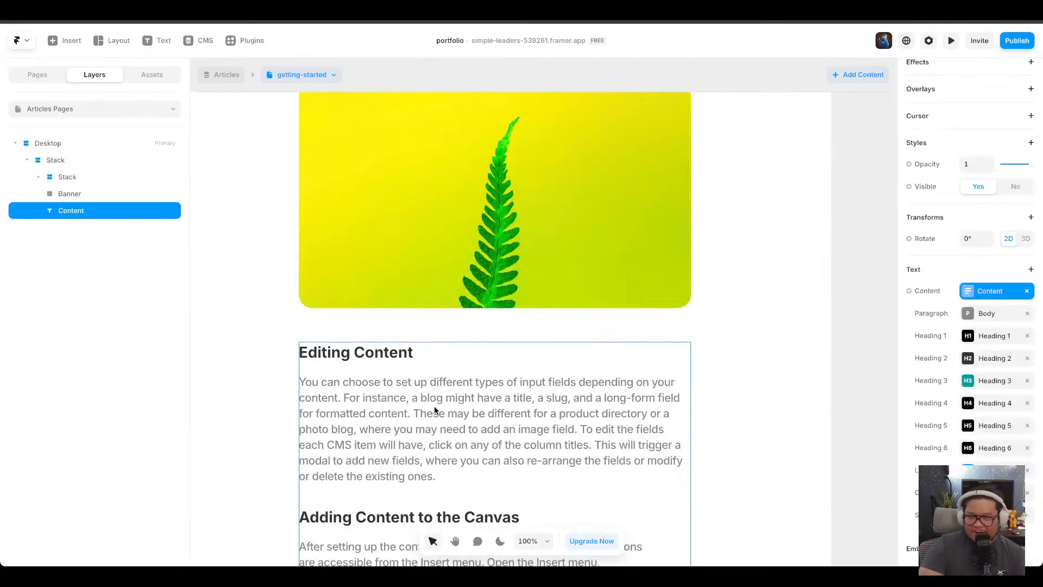
{"action": "scroll", "coordinate": [434, 410], "scroll_direction": "down", "scroll_amount": 10}
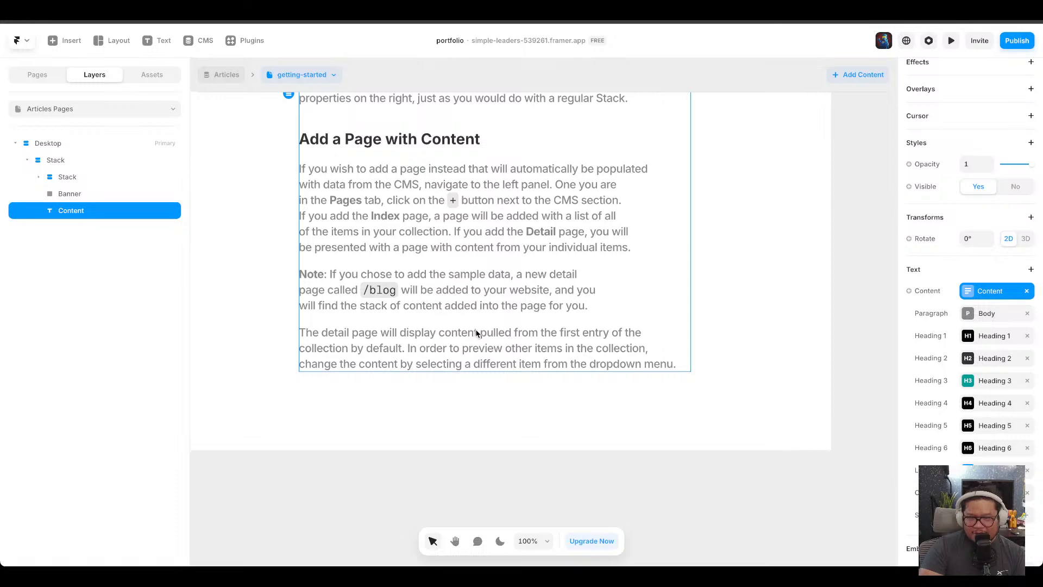
{"action": "scroll", "coordinate": [477, 333], "scroll_direction": "up", "scroll_amount": 3}
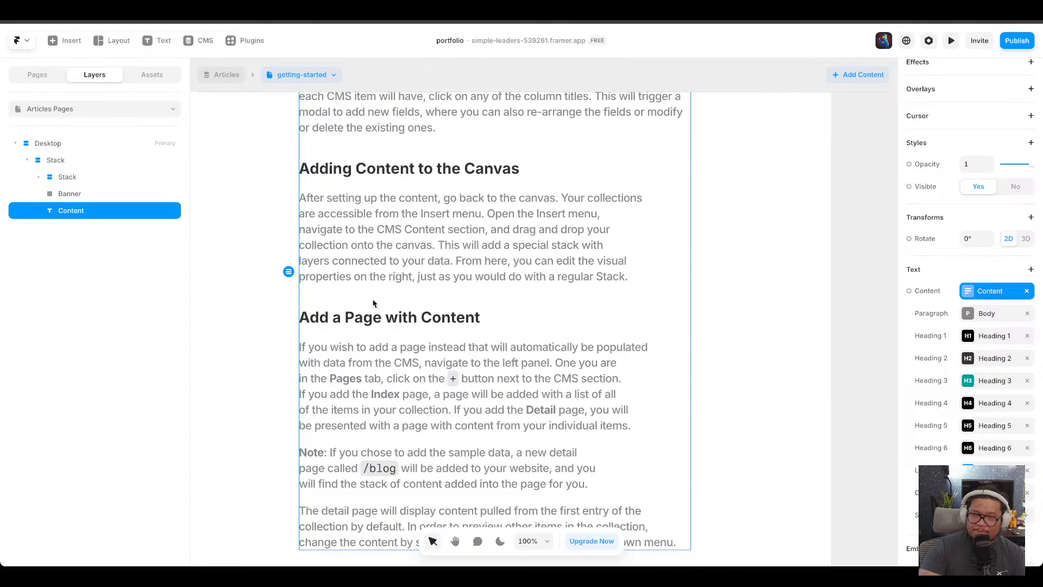
{"action": "scroll", "coordinate": [373, 301], "scroll_direction": "up", "scroll_amount": 7}
{"action": "scroll", "coordinate": [374, 300], "scroll_direction": "down", "scroll_amount": 11}
{"action": "scroll", "coordinate": [374, 300], "scroll_direction": "up", "scroll_amount": 10}
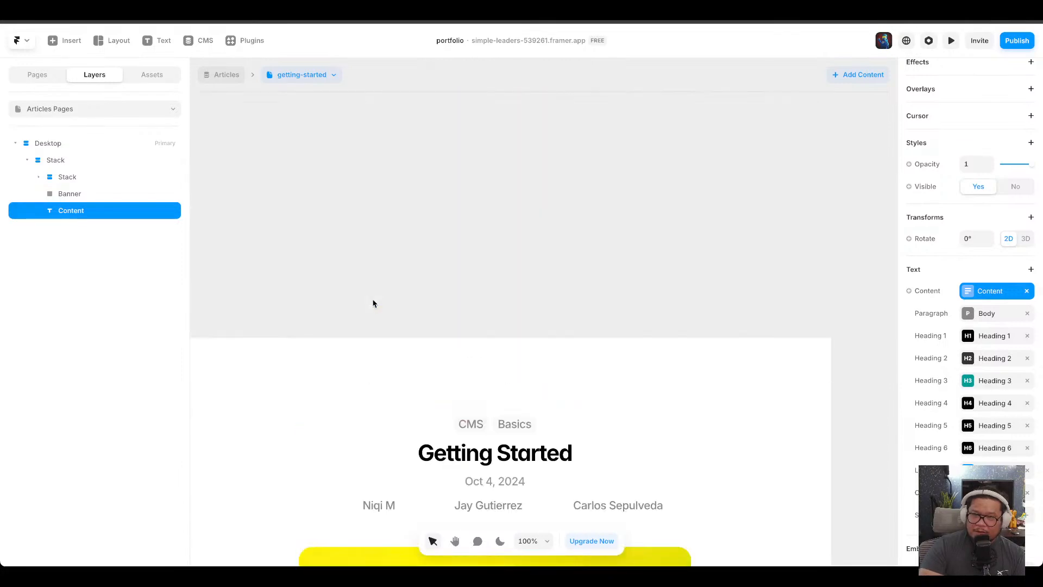
{"action": "scroll", "coordinate": [374, 302], "scroll_direction": "down", "scroll_amount": 4}
{"action": "scroll", "coordinate": [445, 354], "scroll_direction": "down", "scroll_amount": 3}
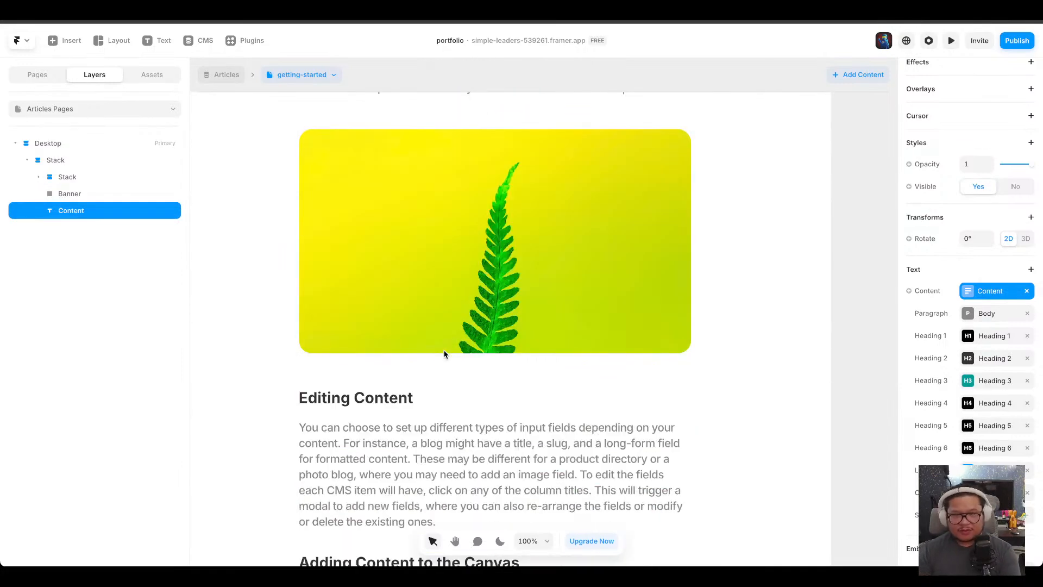
{"action": "scroll", "coordinate": [445, 354], "scroll_direction": "down", "scroll_amount": 3}
{"action": "scroll", "coordinate": [444, 354], "scroll_direction": "down", "scroll_amount": 1}
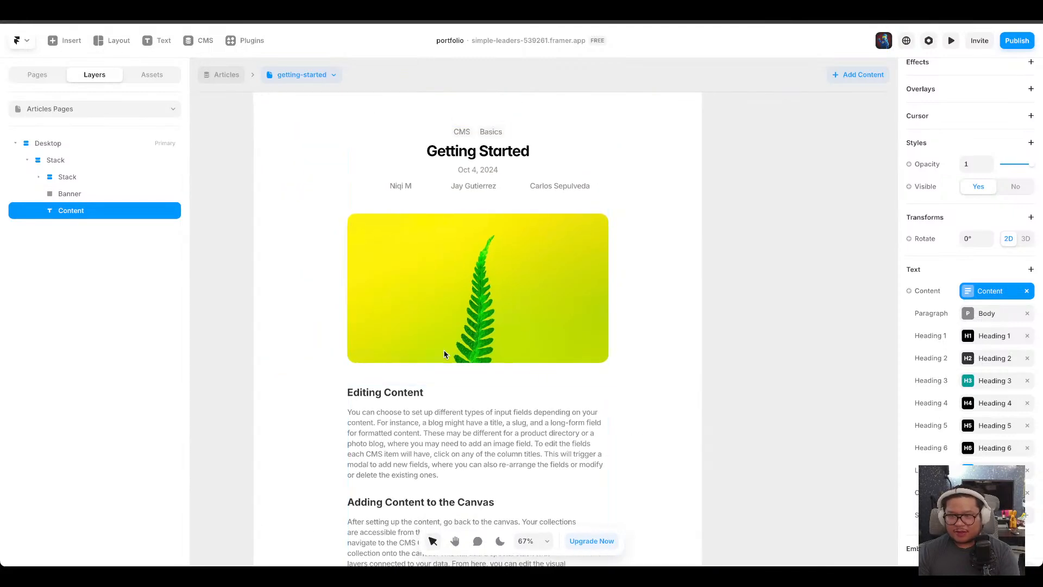
{"action": "left_click", "coordinate": [752, 285]}
{"action": "key", "text": "space"}
{"action": "left_click_drag", "start_coordinate": [760, 174], "coordinate": [795, 262]}
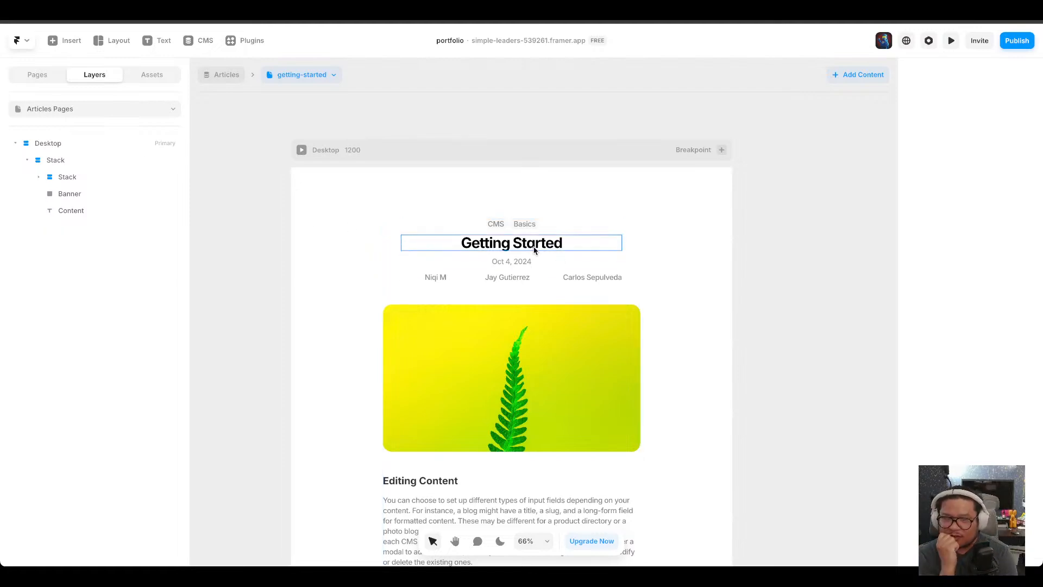
Open the Home page, add a Fade In Appear effect to the first current-project image, and preview it.
{"action": "left_click", "coordinate": [39, 75]}
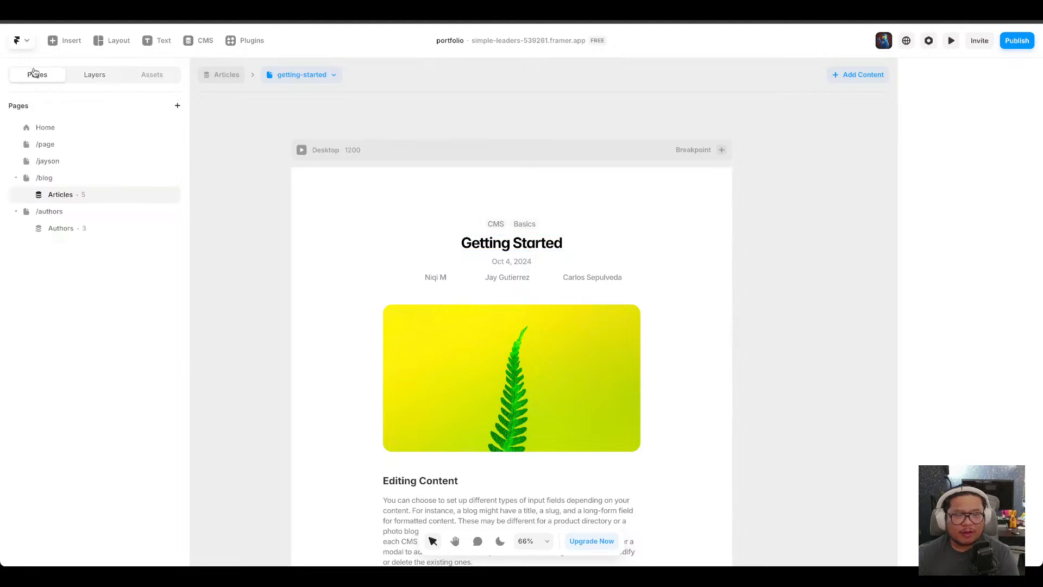
{"action": "left_click", "coordinate": [60, 130]}
{"action": "left_click", "coordinate": [568, 349]}
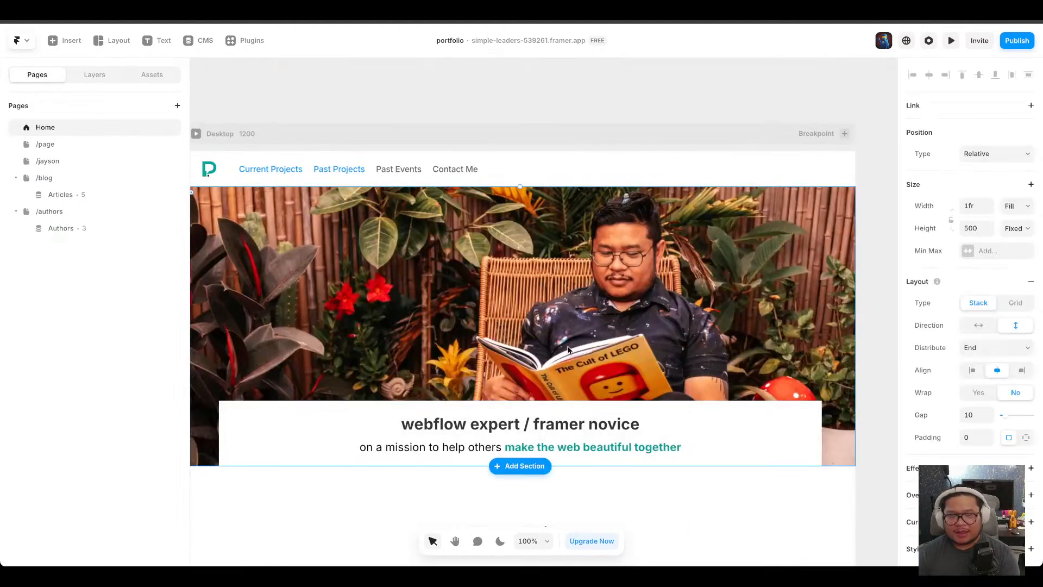
{"action": "scroll", "coordinate": [563, 333], "scroll_direction": "down", "scroll_amount": 5}
{"action": "left_click", "coordinate": [358, 283]}
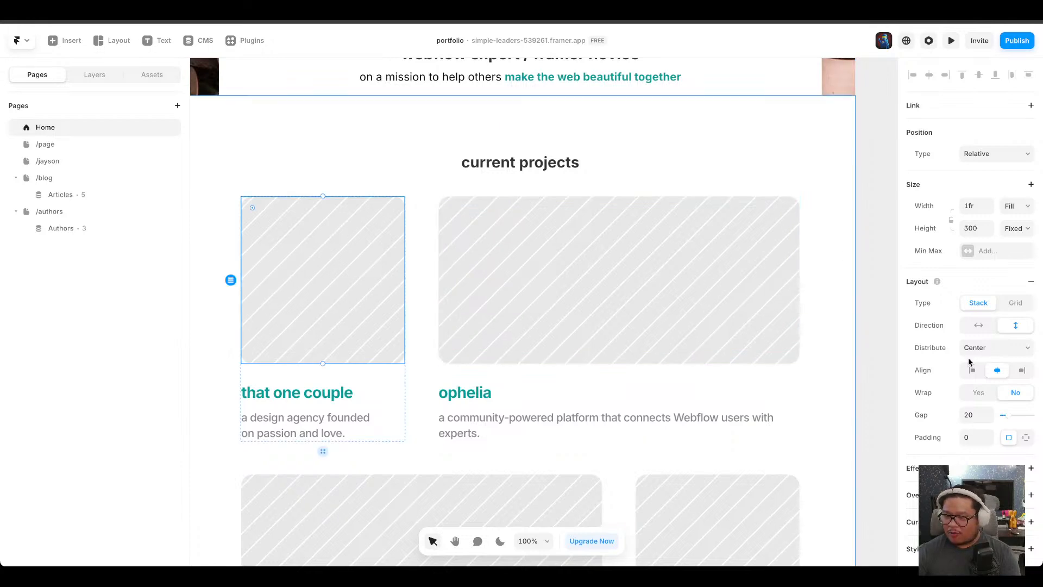
{"action": "scroll", "coordinate": [970, 362], "scroll_direction": "down", "scroll_amount": 5}
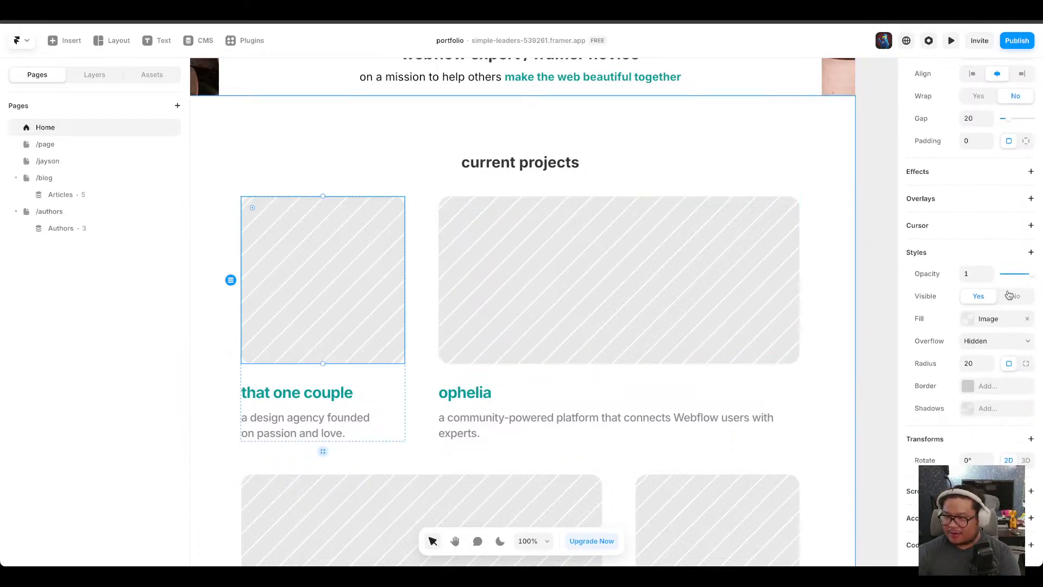
{"action": "left_click", "coordinate": [1032, 172]}
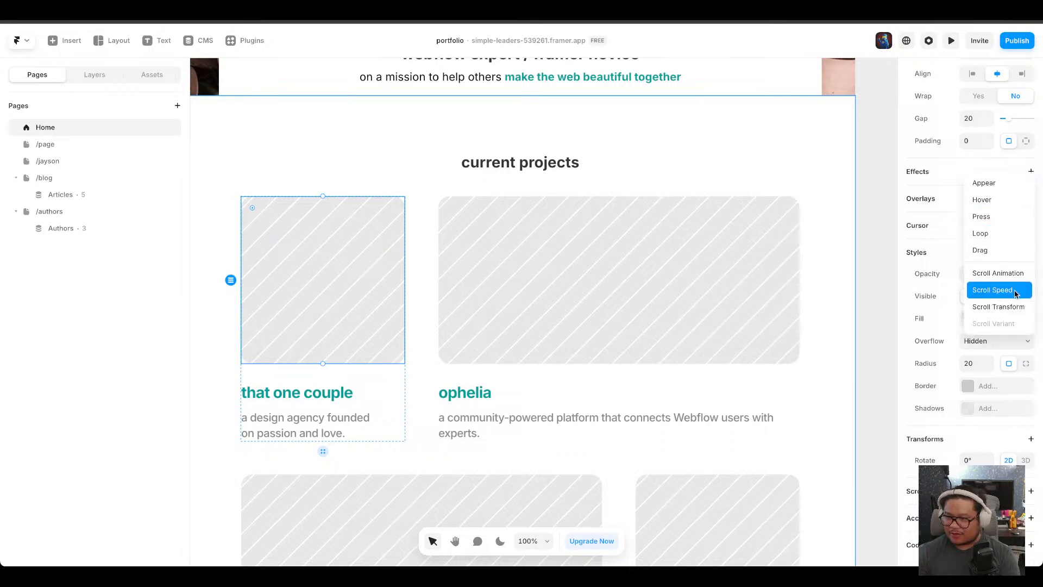
{"action": "left_click", "coordinate": [1011, 189]}
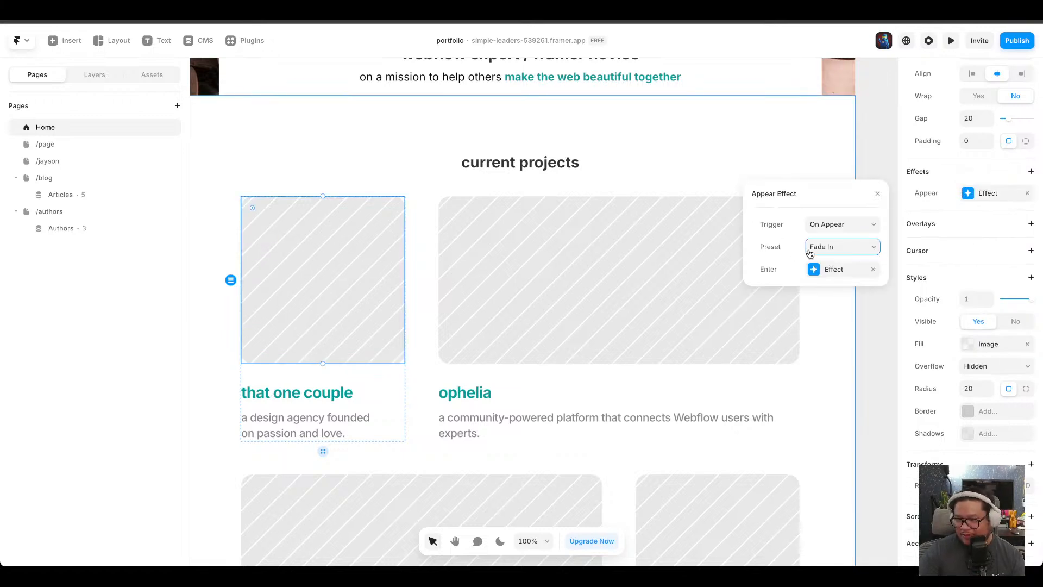
{"action": "left_click", "coordinate": [857, 344]}
{"action": "left_click", "coordinate": [882, 110]}
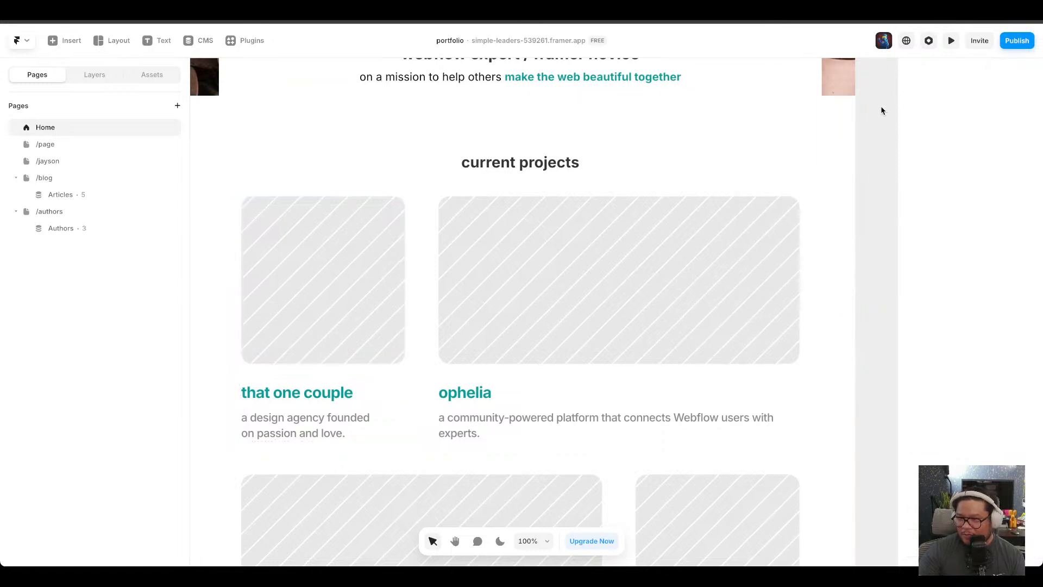
{"action": "left_click", "coordinate": [952, 42]}
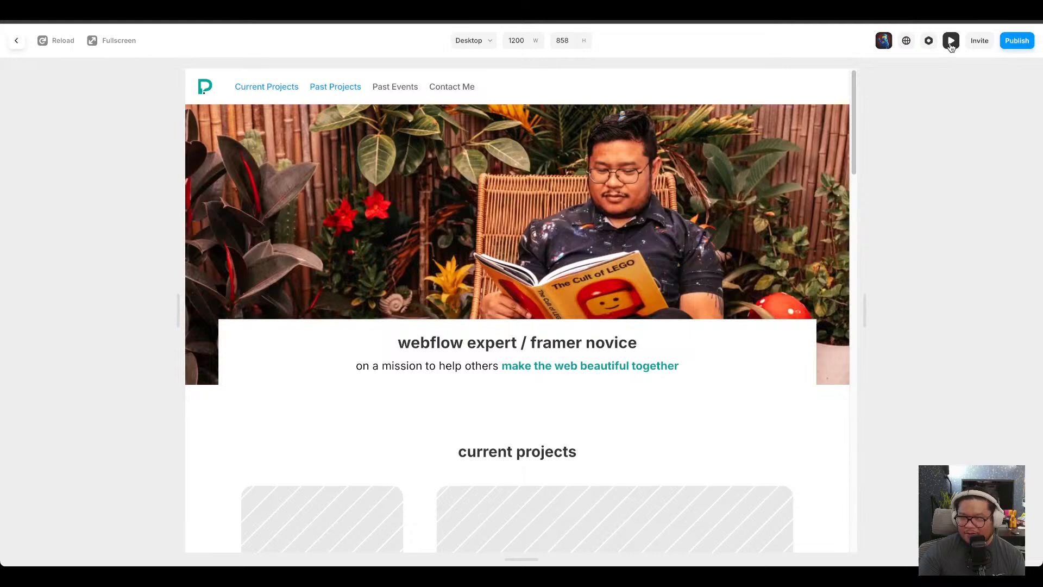
{"action": "left_click", "coordinate": [951, 42]}
Switch the first project image's effect to a scroll animation triggered by Layer in View with Slide In Bottom.
{"action": "left_click", "coordinate": [318, 299]}
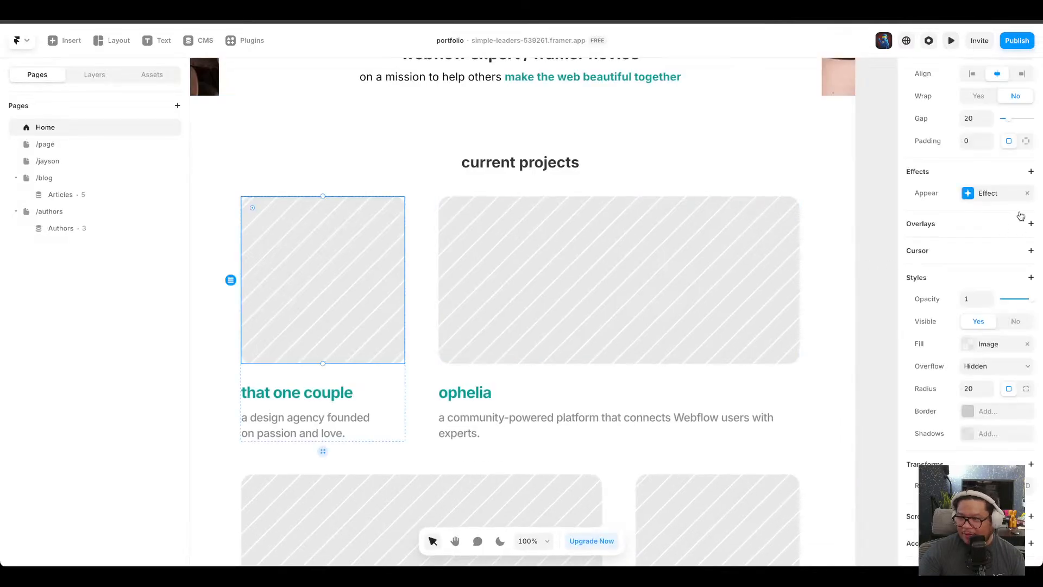
{"action": "left_click", "coordinate": [986, 196]}
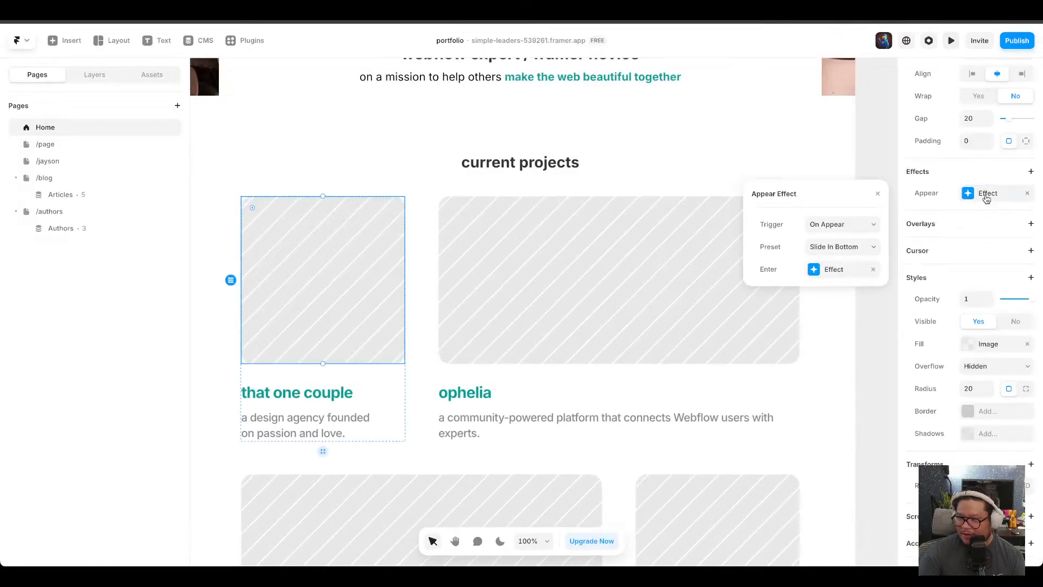
{"action": "left_click", "coordinate": [823, 230]}
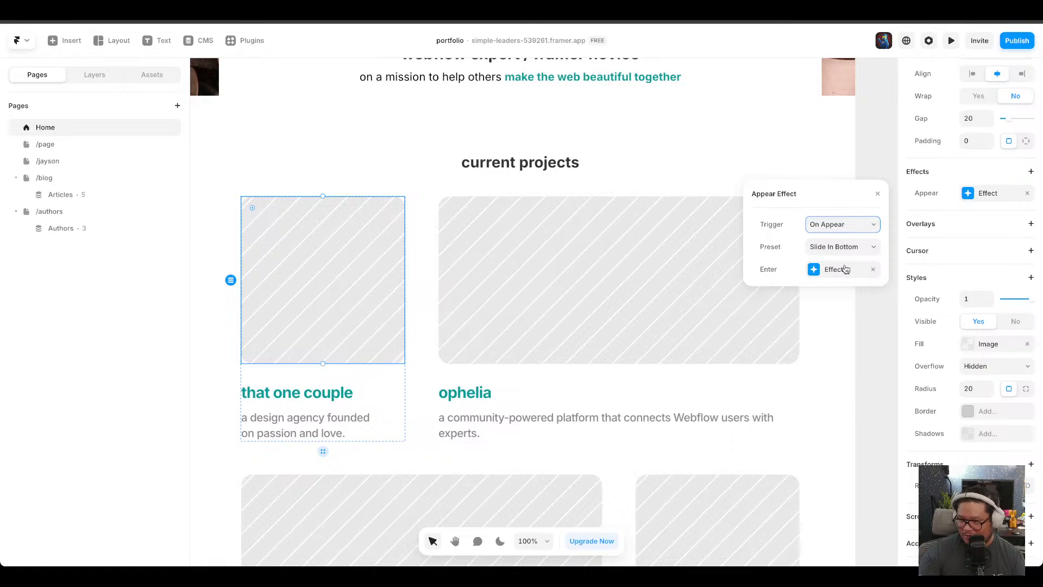
{"action": "key", "text": "Down"}
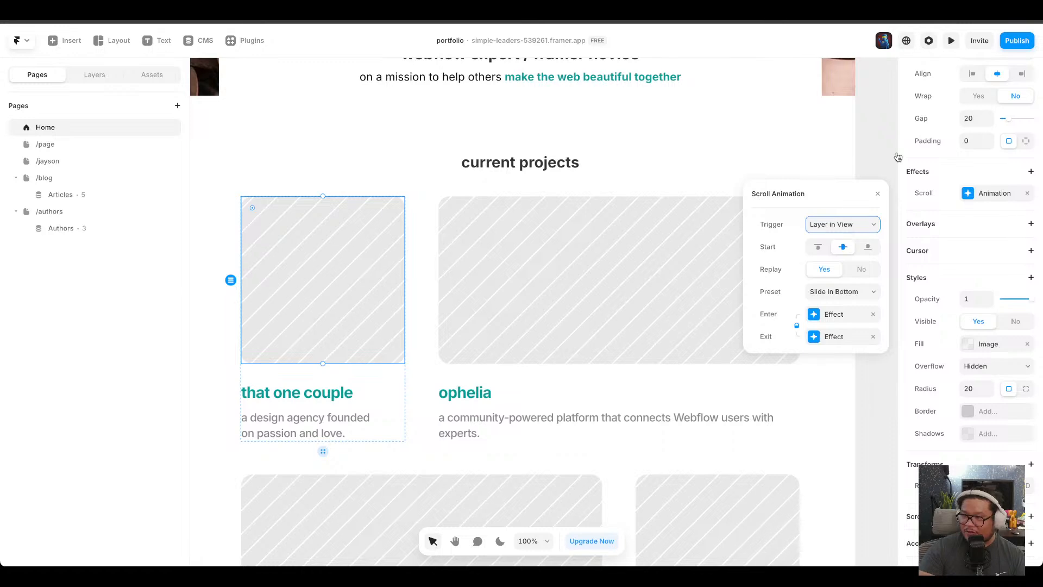
Preview the Home page and compare the effects on the current-project images.
{"action": "left_click", "coordinate": [956, 41]}
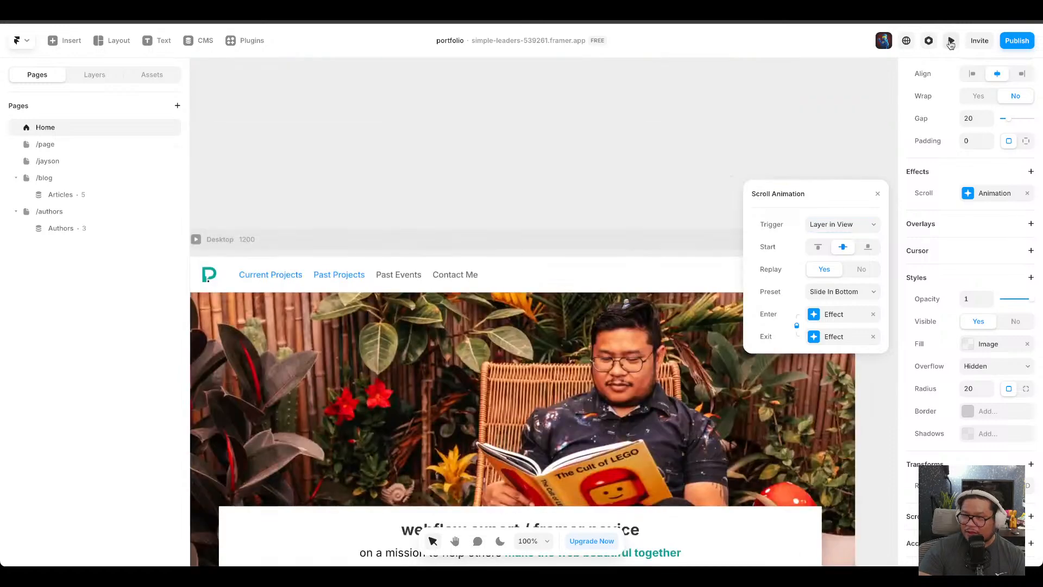
{"action": "left_click", "coordinate": [951, 41]}
{"action": "scroll", "coordinate": [540, 346], "scroll_direction": "down", "scroll_amount": 5}
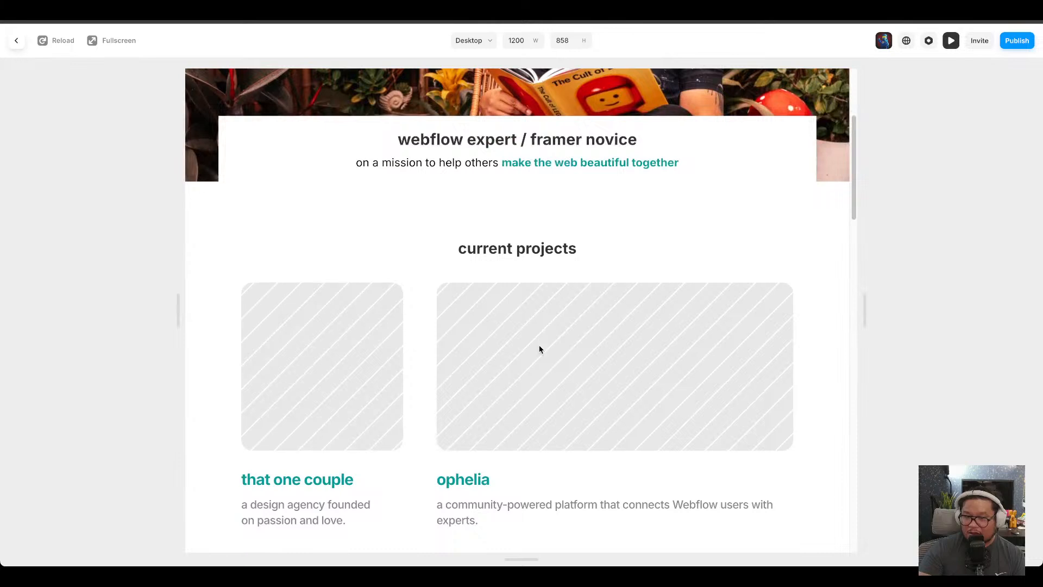
{"action": "left_click", "coordinate": [951, 41]}
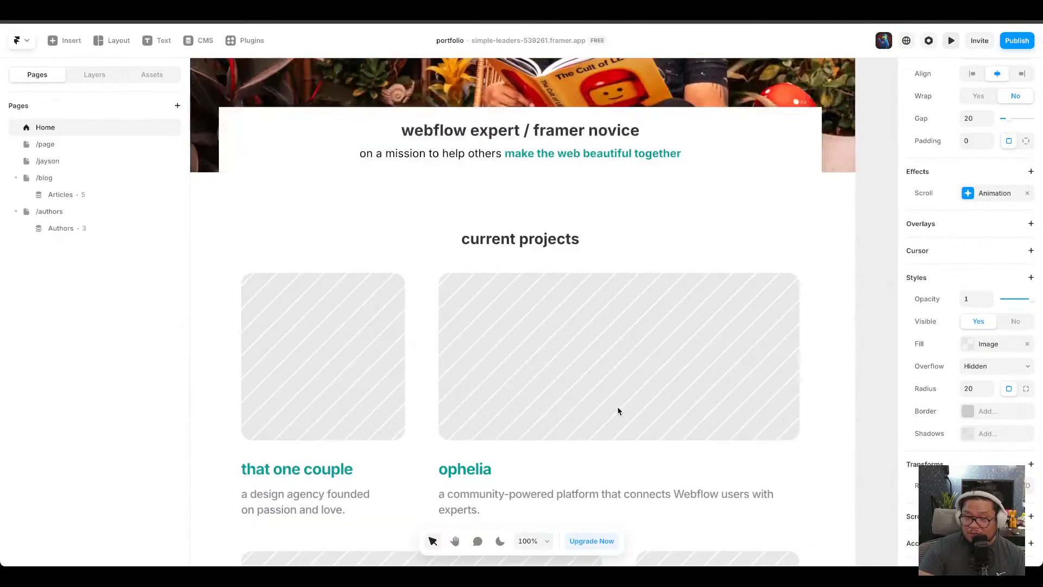
{"action": "left_click", "coordinate": [565, 377]}
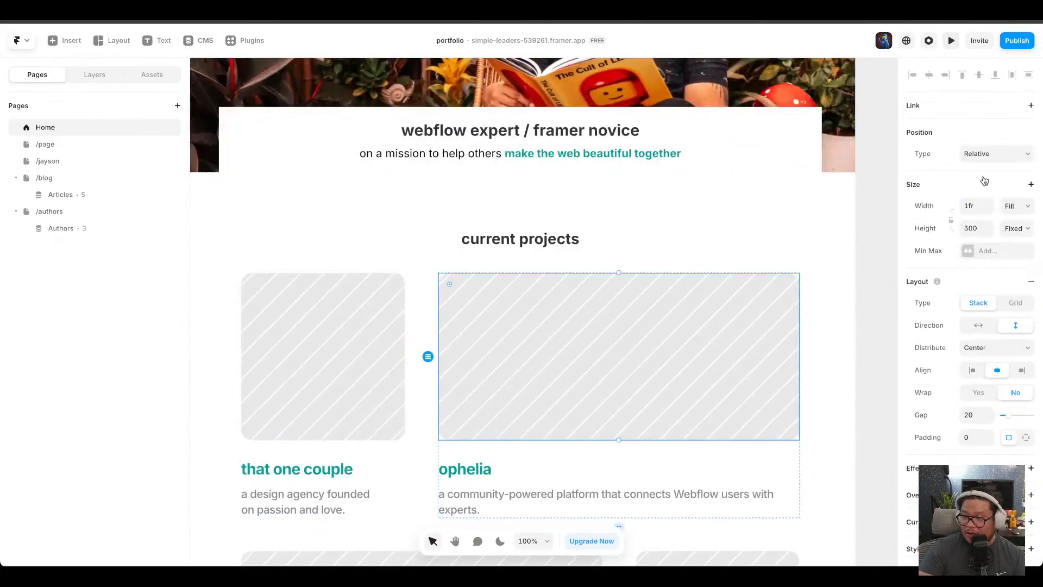
{"action": "scroll", "coordinate": [478, 366], "scroll_direction": "down", "scroll_amount": 1}
{"action": "left_click", "coordinate": [404, 321]}
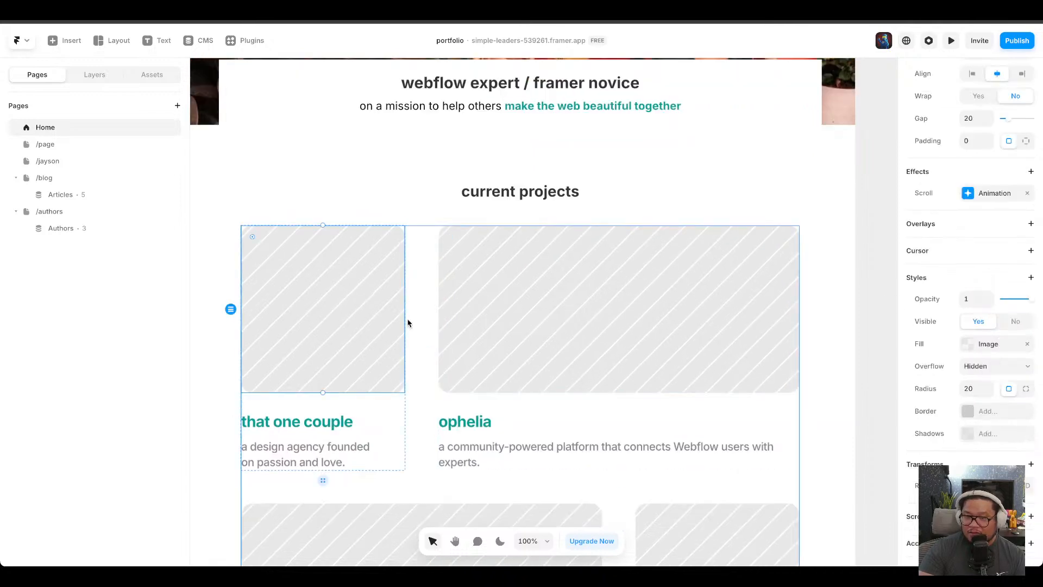
{"action": "left_click", "coordinate": [550, 328]}
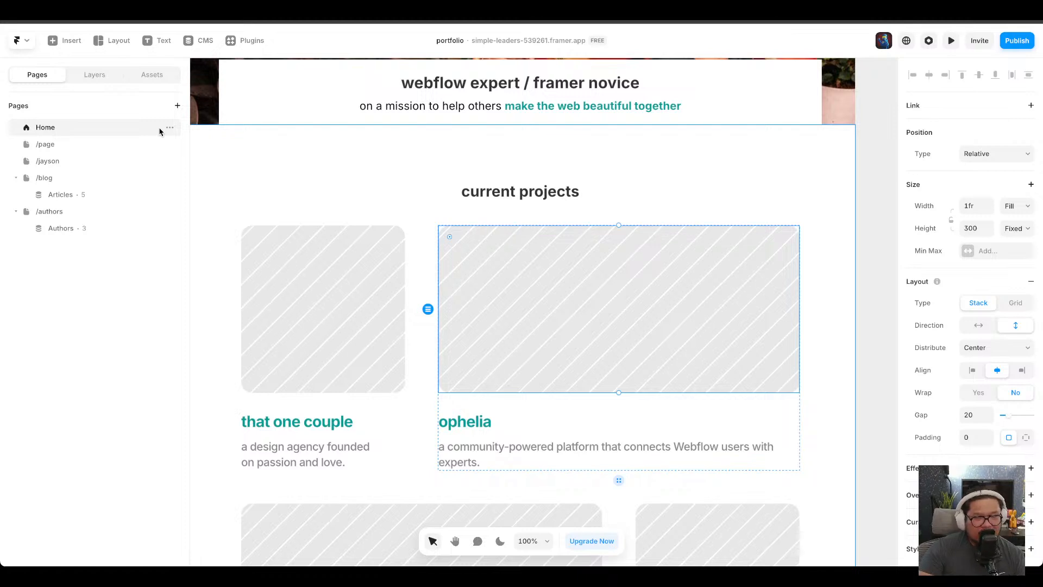
{"action": "left_click", "coordinate": [346, 303]}
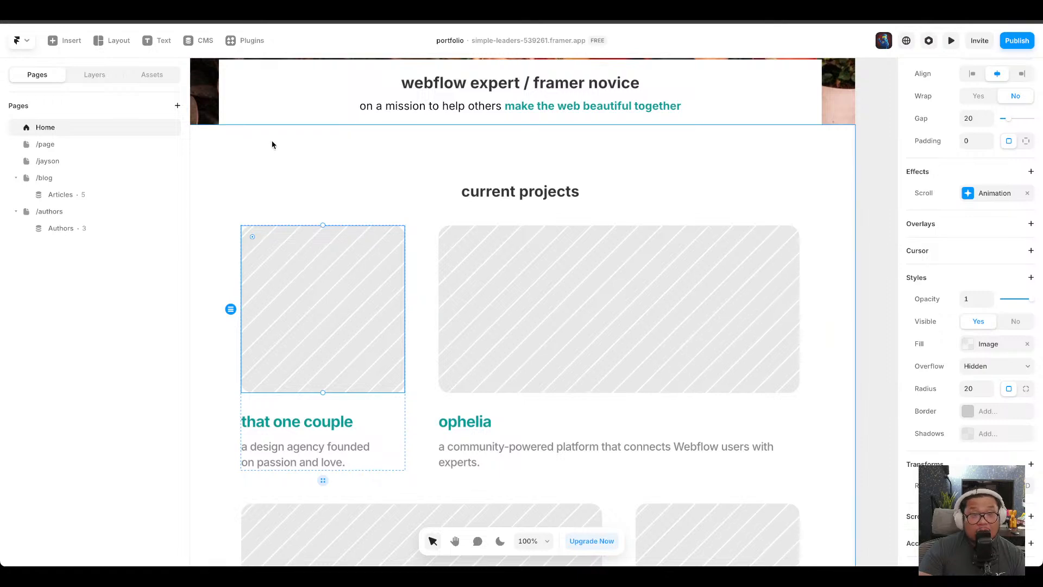
Open the Articles detail page and switch the displayed item to whats-new.
{"action": "left_click", "coordinate": [84, 199]}
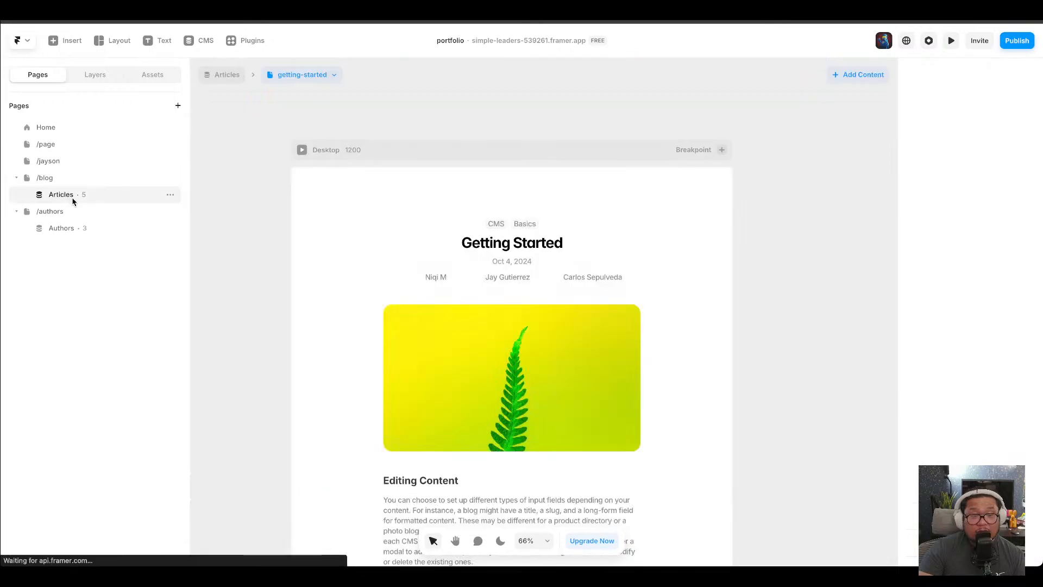
{"action": "left_click", "coordinate": [288, 77]}
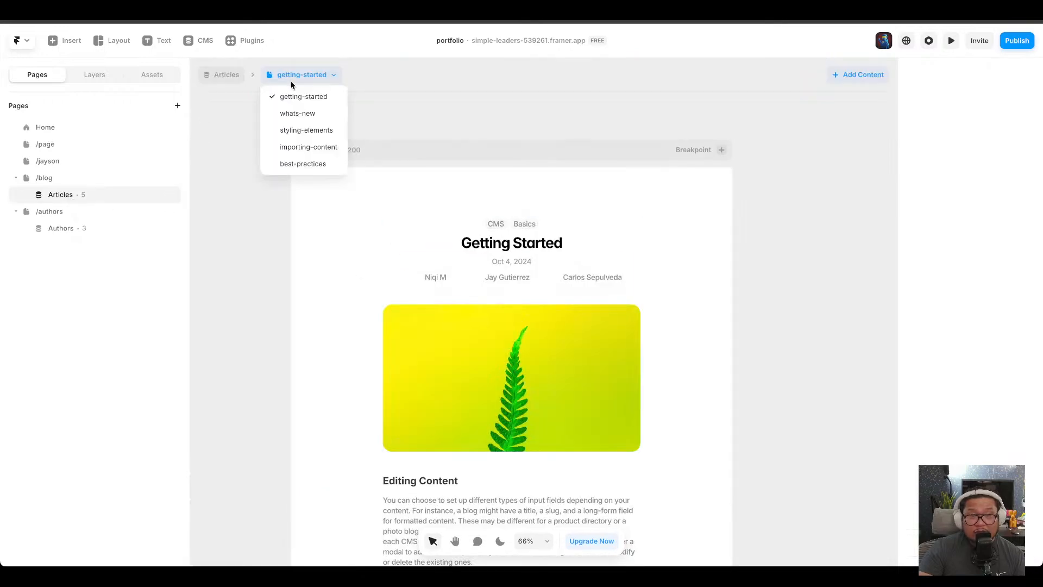
{"action": "left_click", "coordinate": [309, 114]}
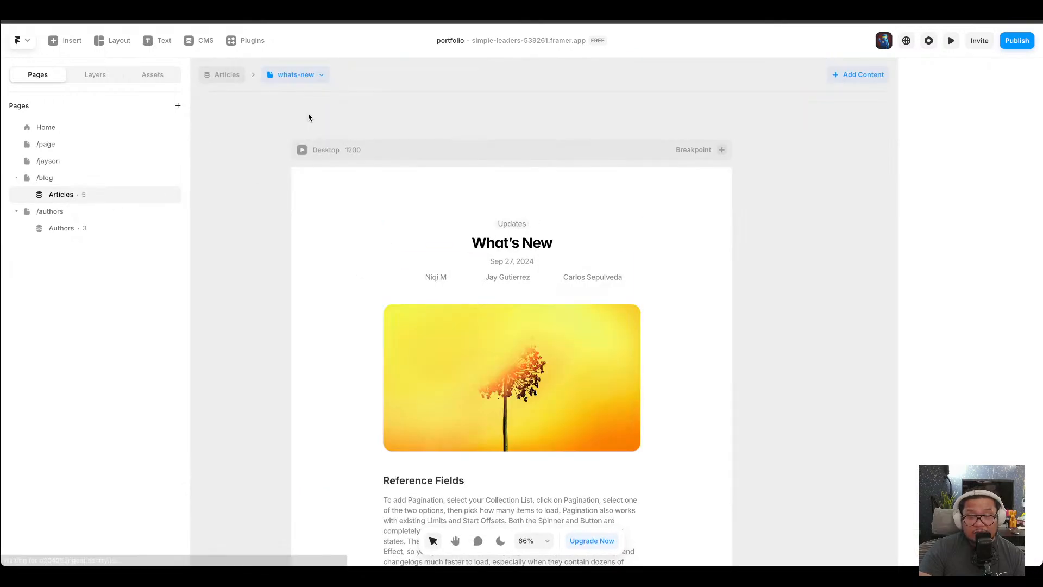
Switch the Articles detail page through the styling-elements, importing-content and best-practices items to review their content.
{"action": "scroll", "coordinate": [423, 342], "scroll_direction": "down", "scroll_amount": 5}
{"action": "left_click", "coordinate": [298, 81]}
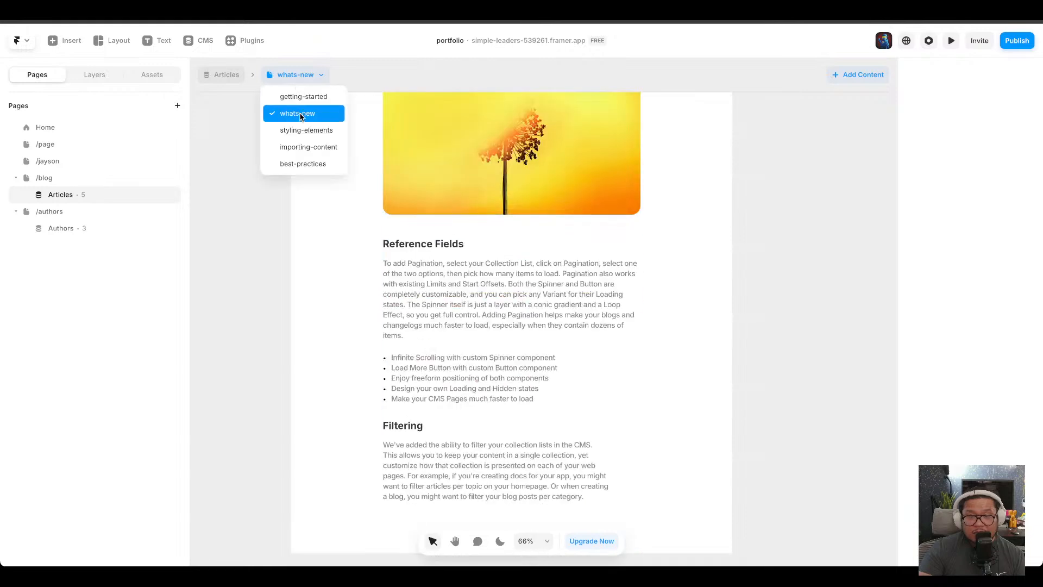
{"action": "left_click", "coordinate": [304, 130]}
{"action": "left_click", "coordinate": [299, 77]}
{"action": "left_click", "coordinate": [309, 145]}
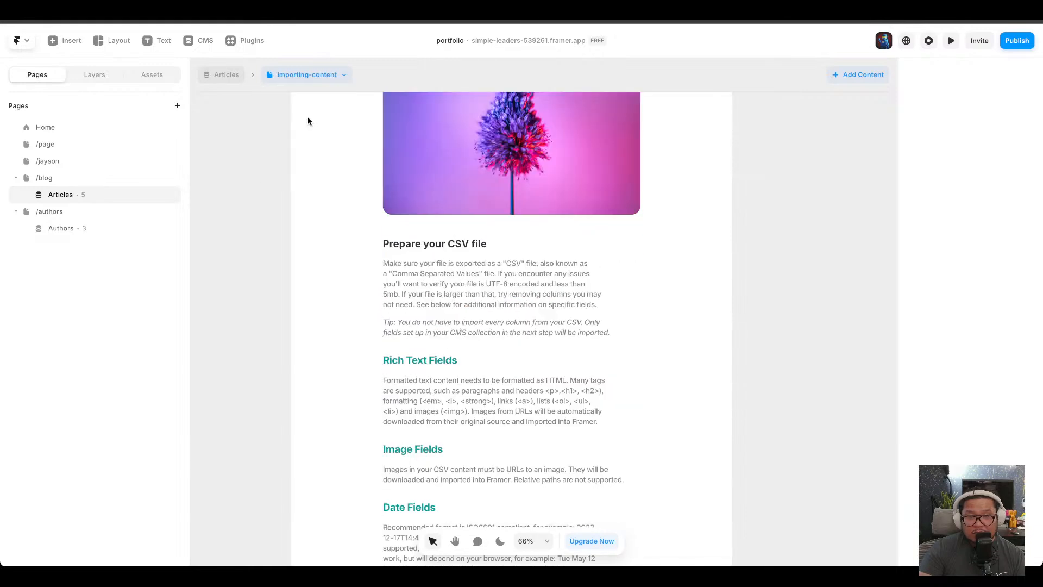
{"action": "left_click", "coordinate": [298, 76]}
{"action": "left_click", "coordinate": [302, 163]}
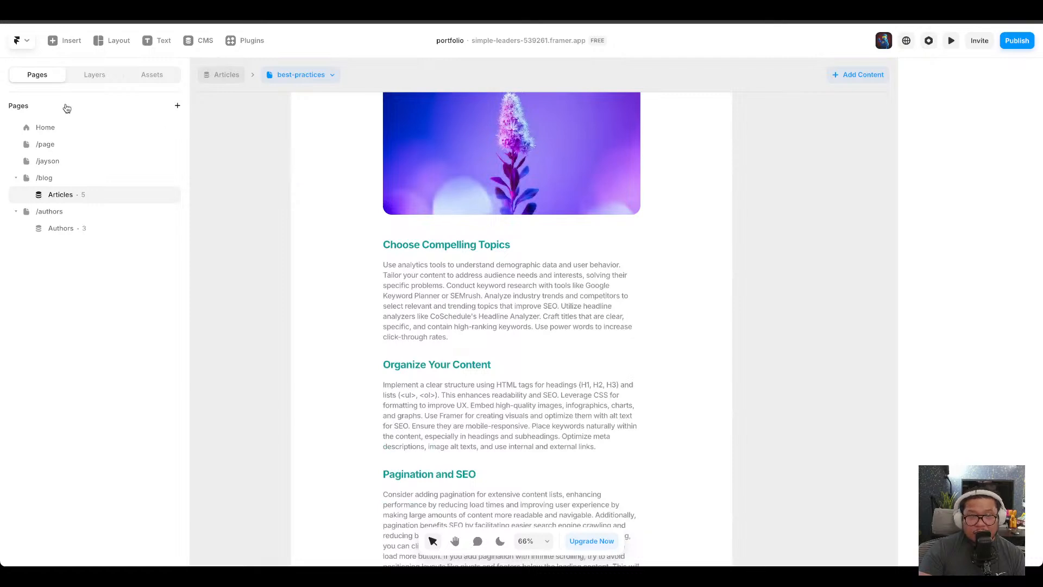
Open the Home page and insert a Scribbles component above the current-projects images.
{"action": "left_click", "coordinate": [61, 124]}
{"action": "scroll", "coordinate": [435, 330], "scroll_direction": "down", "scroll_amount": 1}
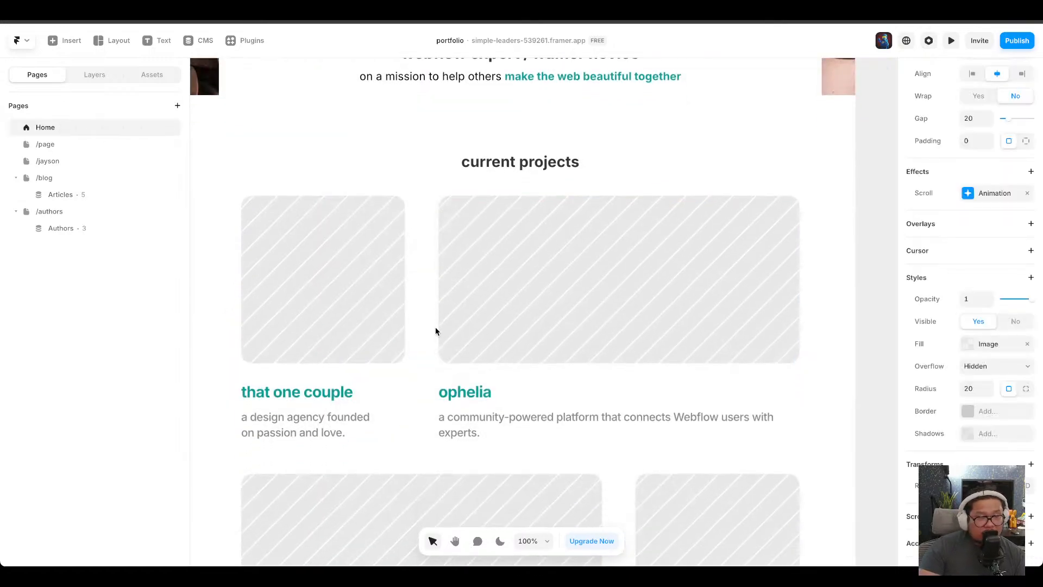
{"action": "left_click", "coordinate": [545, 294]}
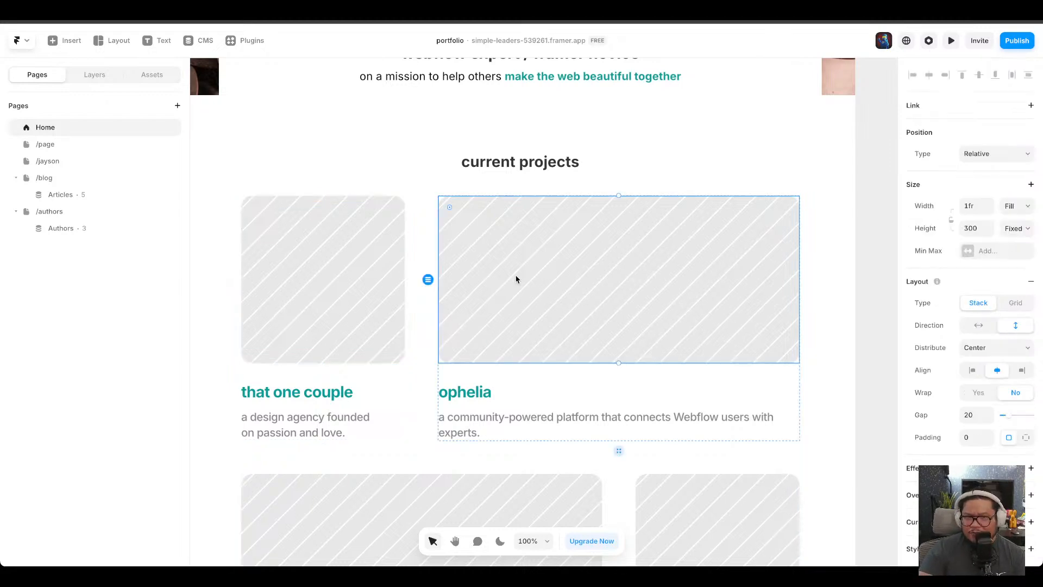
{"action": "left_click", "coordinate": [387, 259]}
{"action": "left_click", "coordinate": [456, 261]}
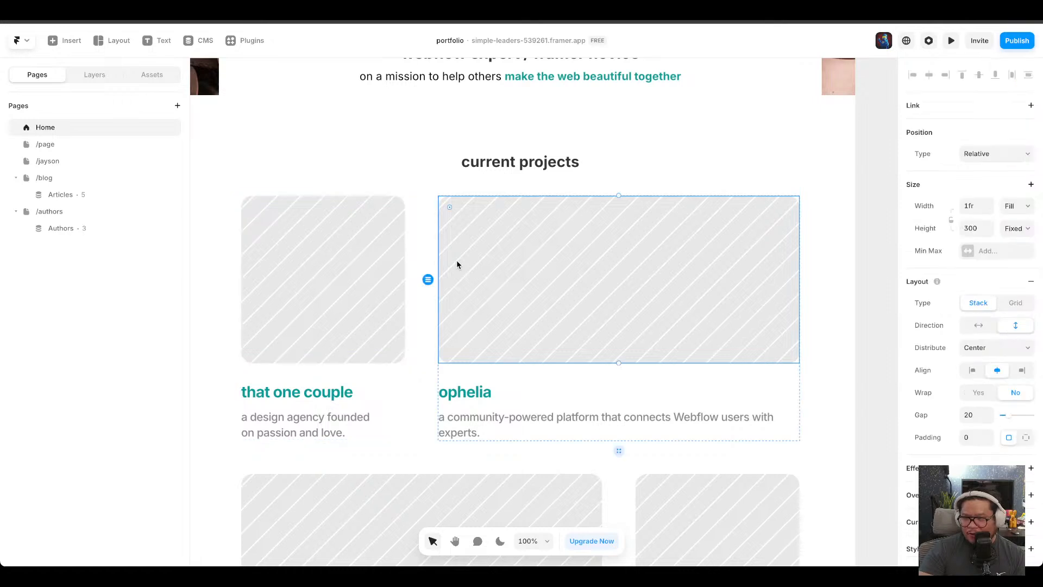
{"action": "left_click", "coordinate": [327, 262]}
{"action": "left_click", "coordinate": [521, 267]}
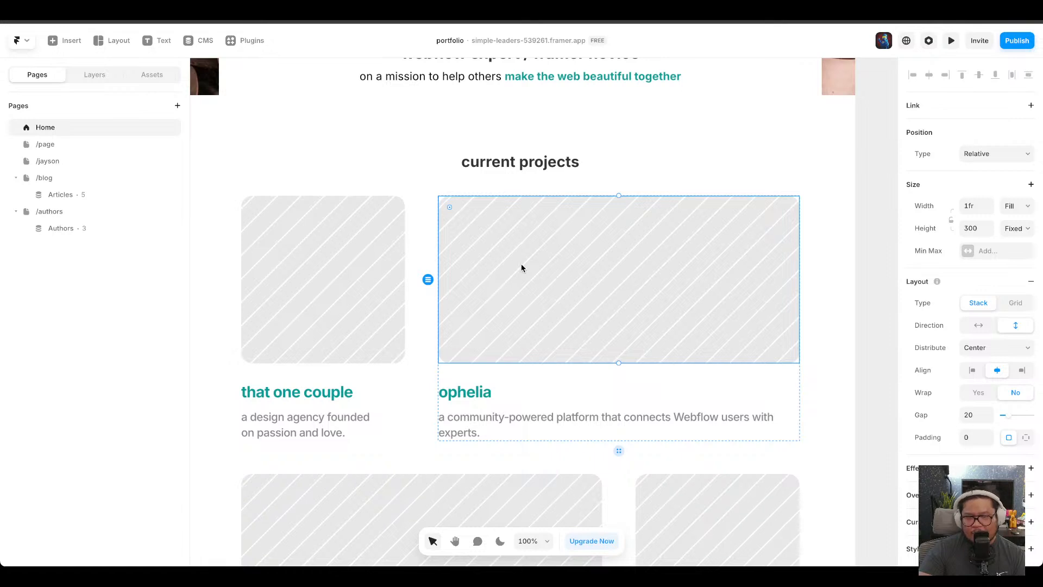
{"action": "left_click", "coordinate": [68, 42]}
{"action": "mouse_move", "coordinate": [95, 375]}
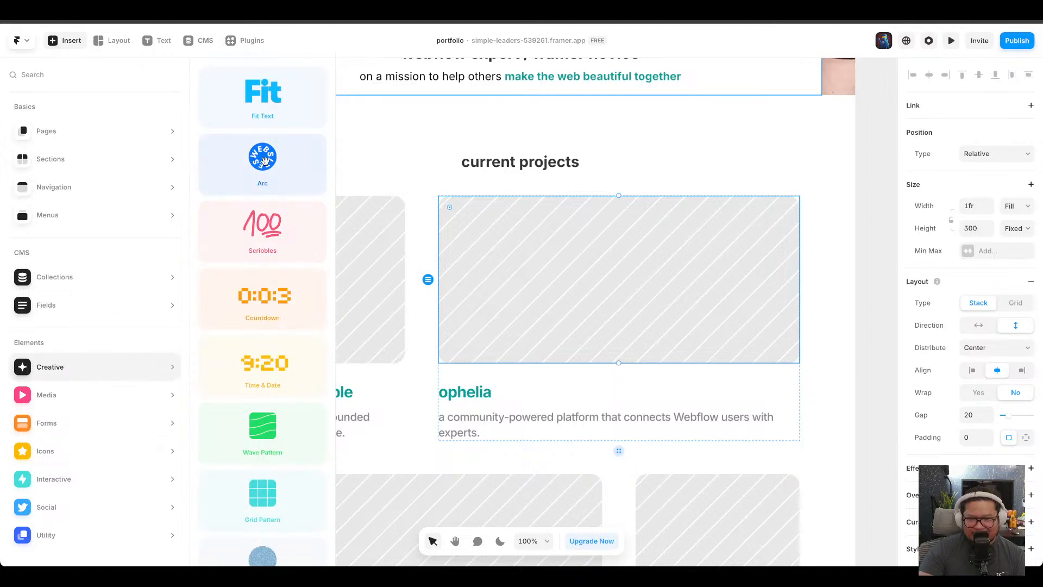
{"action": "scroll", "coordinate": [281, 346], "scroll_direction": "down", "scroll_amount": 1}
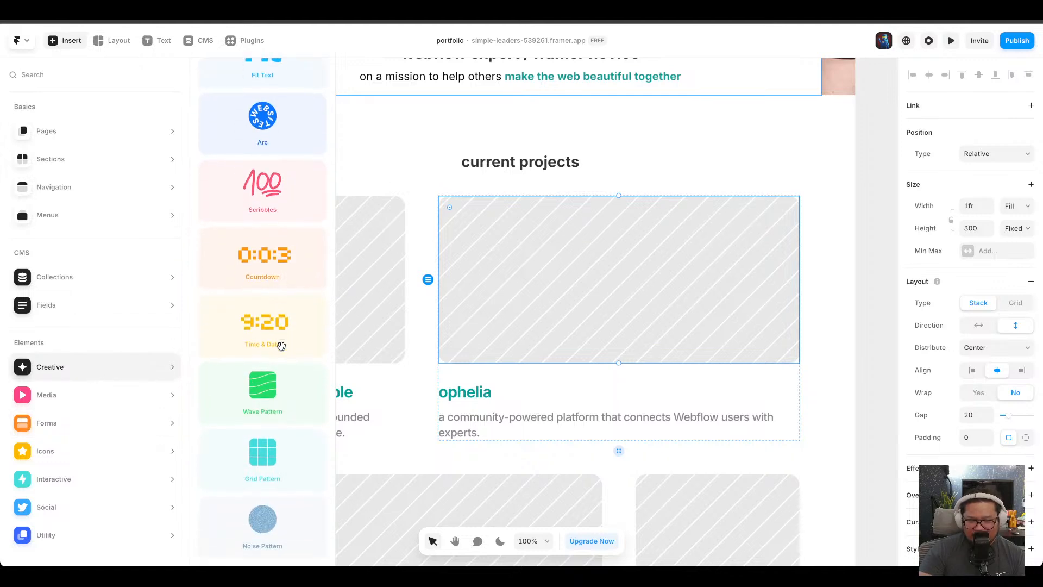
{"action": "mouse_move", "coordinate": [93, 475]}
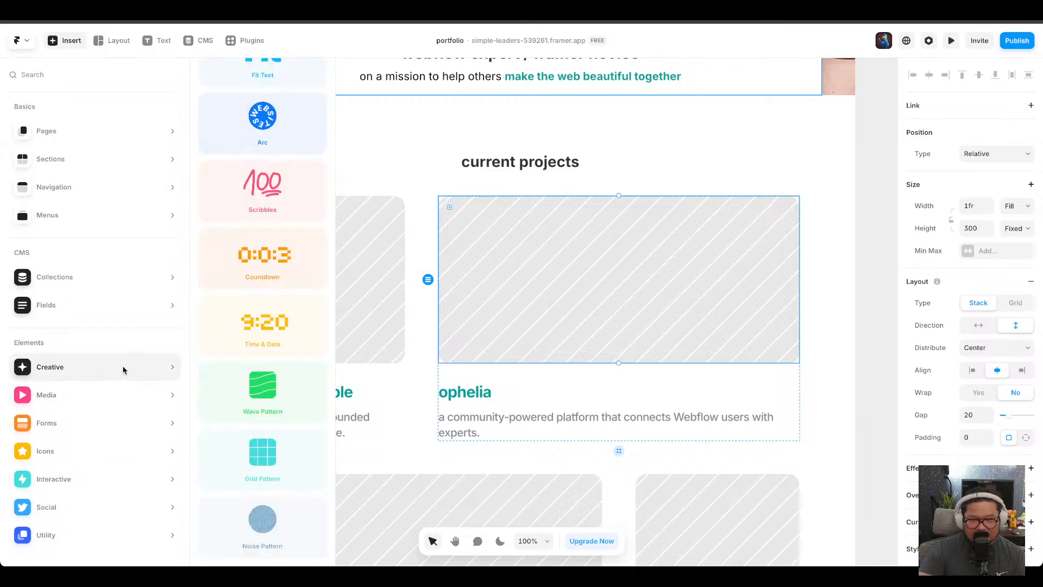
{"action": "mouse_move", "coordinate": [273, 188]}
{"action": "left_mouse_down"}
{"action": "mouse_move", "coordinate": [479, 154]}
{"action": "mouse_move", "coordinate": [484, 185]}
{"action": "left_mouse_up"}
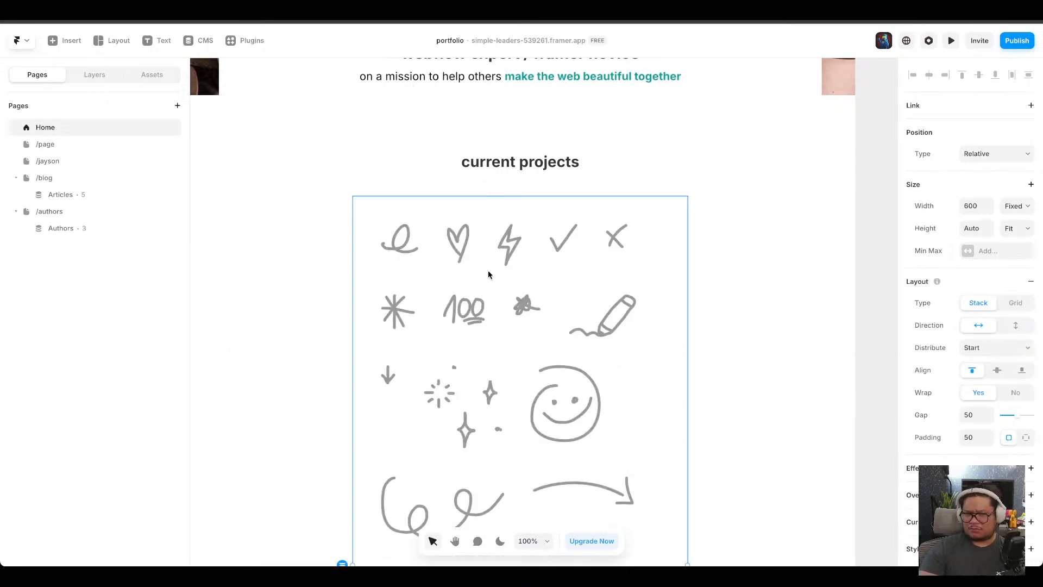
Copy the effects of the first current-project image.
{"action": "scroll", "coordinate": [509, 321], "scroll_direction": "down", "scroll_amount": 3}
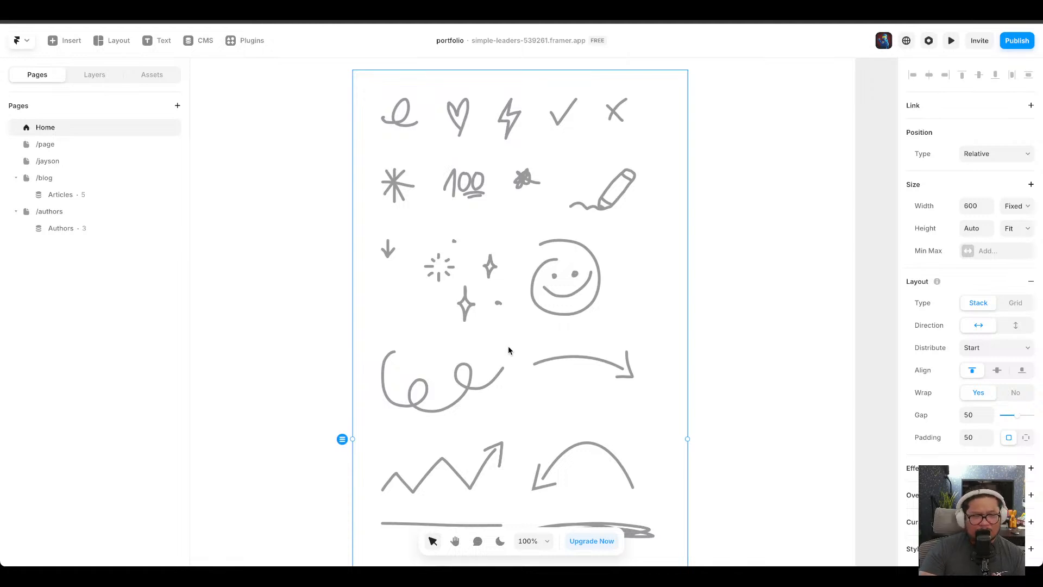
{"action": "scroll", "coordinate": [509, 350], "scroll_direction": "down", "scroll_amount": 1}
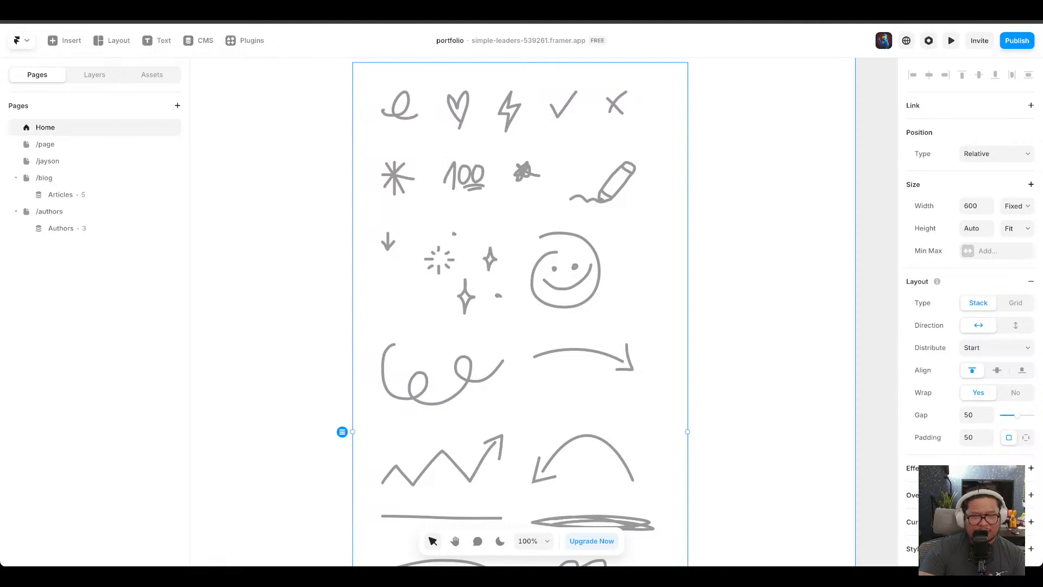
{"action": "scroll", "coordinate": [426, 284], "scroll_direction": "up", "scroll_amount": 10}
{"action": "scroll", "coordinate": [426, 284], "scroll_direction": "down", "scroll_amount": 20}
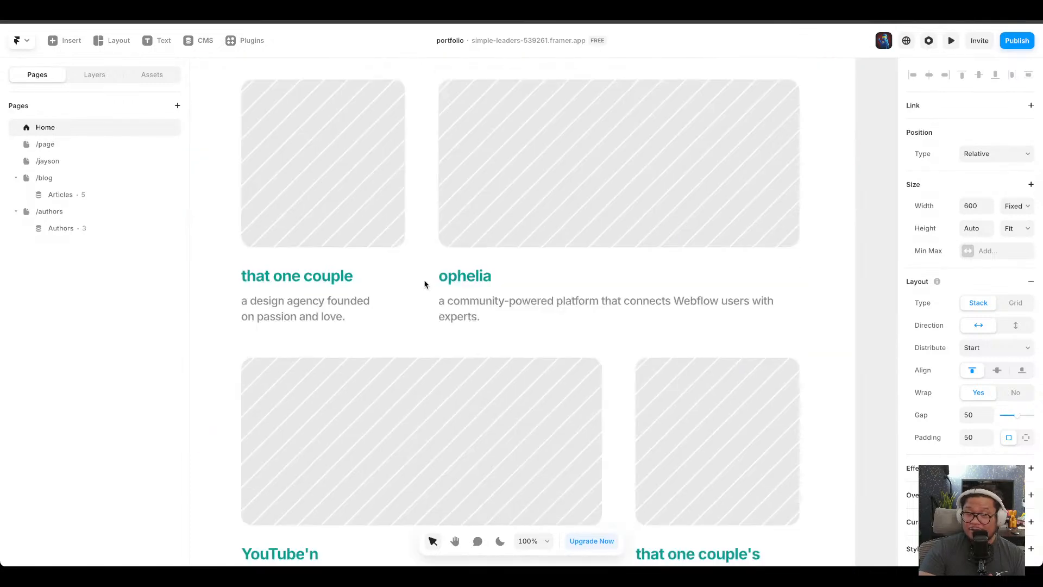
{"action": "scroll", "coordinate": [424, 284], "scroll_direction": "up", "scroll_amount": 1}
{"action": "left_click", "coordinate": [273, 177]}
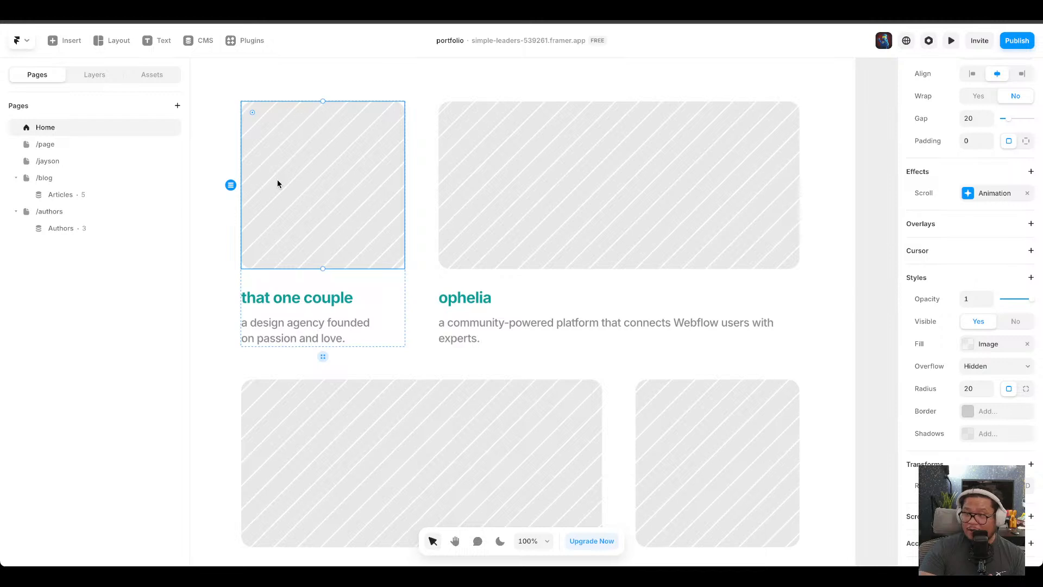
{"action": "right_click", "coordinate": [277, 184]}
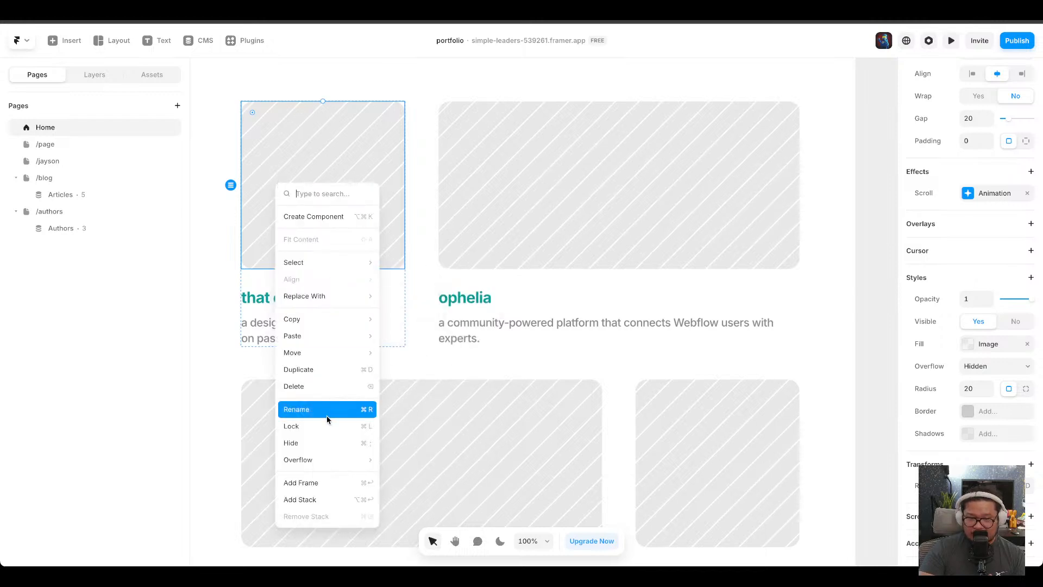
{"action": "mouse_move", "coordinate": [323, 323]}
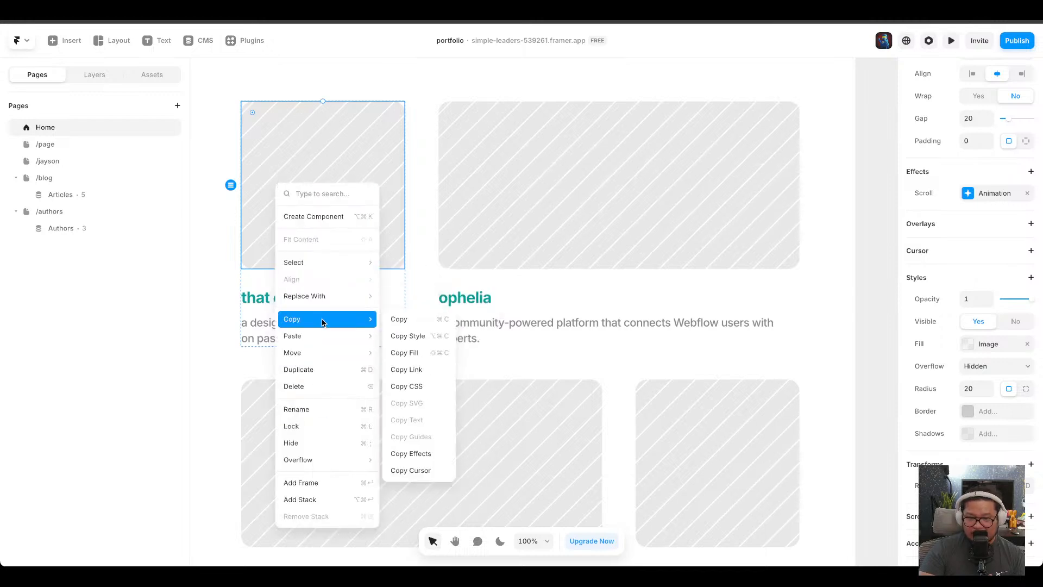
{"action": "left_click", "coordinate": [421, 455]}
Paste the copied effects onto the ophelia, YouTube'n and podcast current-project images.
{"action": "right_click", "coordinate": [579, 198]}
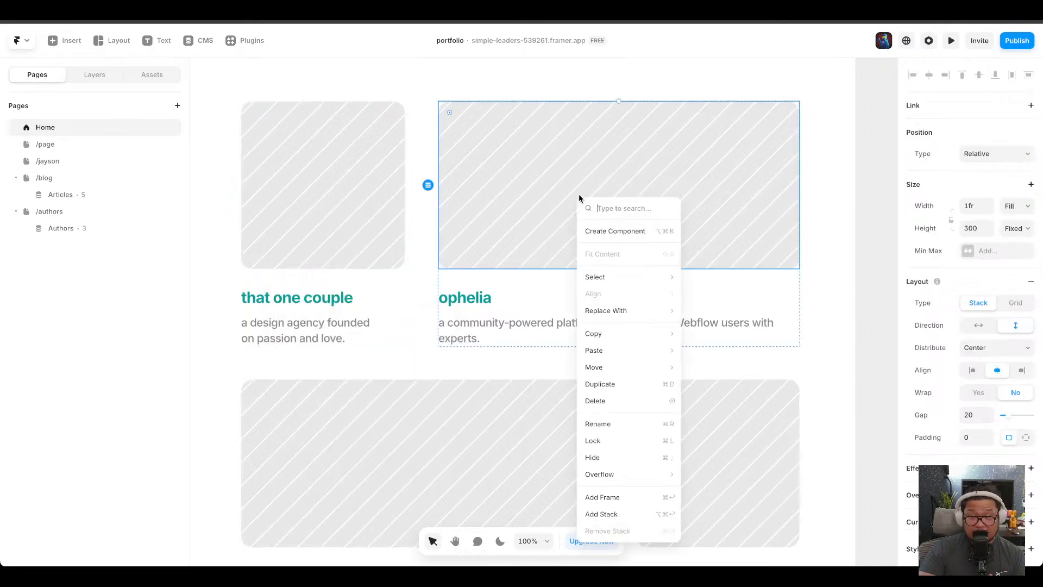
{"action": "mouse_move", "coordinate": [625, 350]}
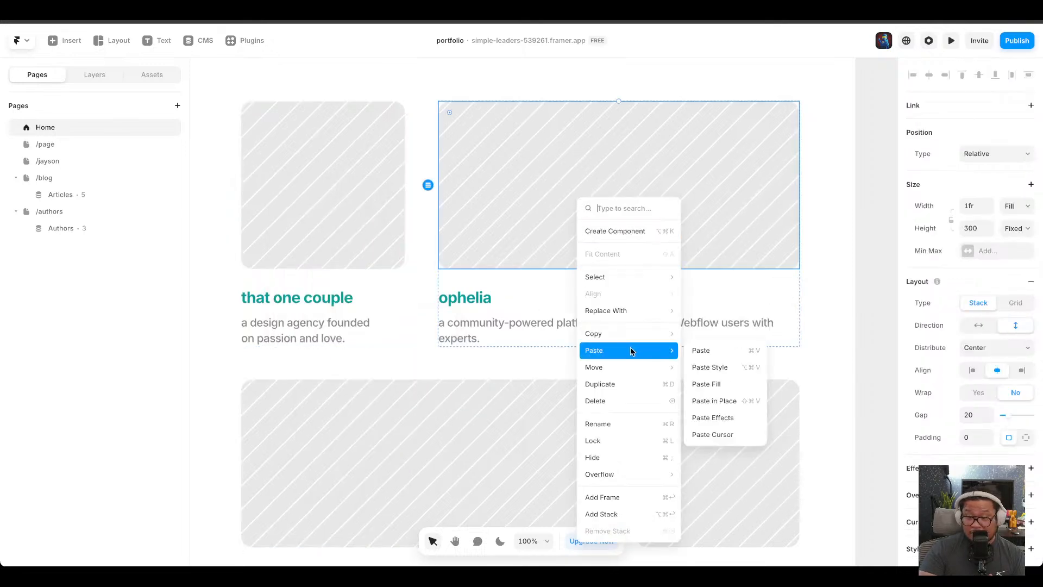
{"action": "left_click", "coordinate": [712, 418]}
{"action": "right_click", "coordinate": [413, 431]}
{"action": "mouse_move", "coordinate": [473, 233]}
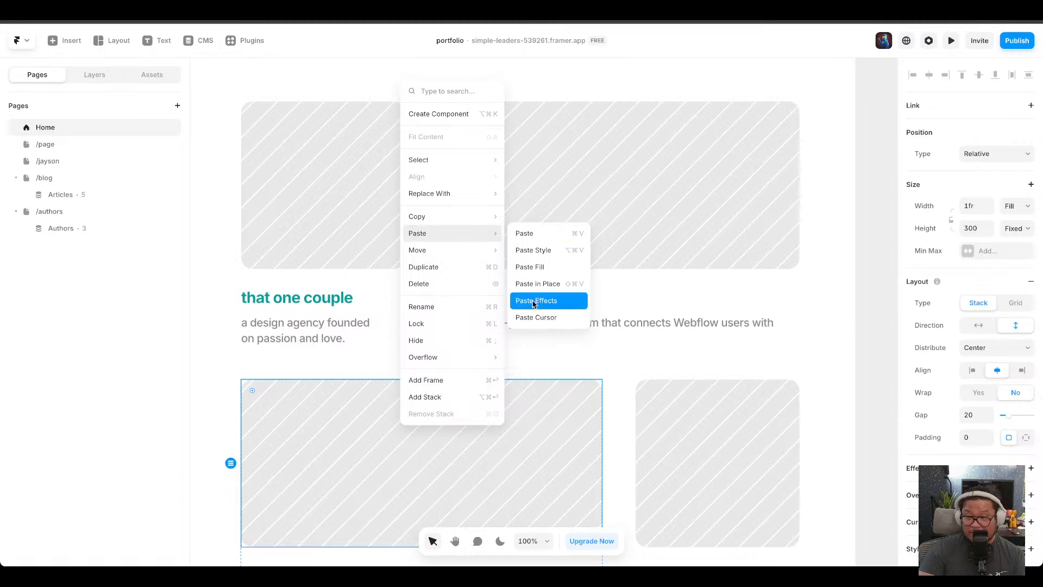
{"action": "left_click", "coordinate": [549, 302]}
{"action": "right_click", "coordinate": [699, 429]}
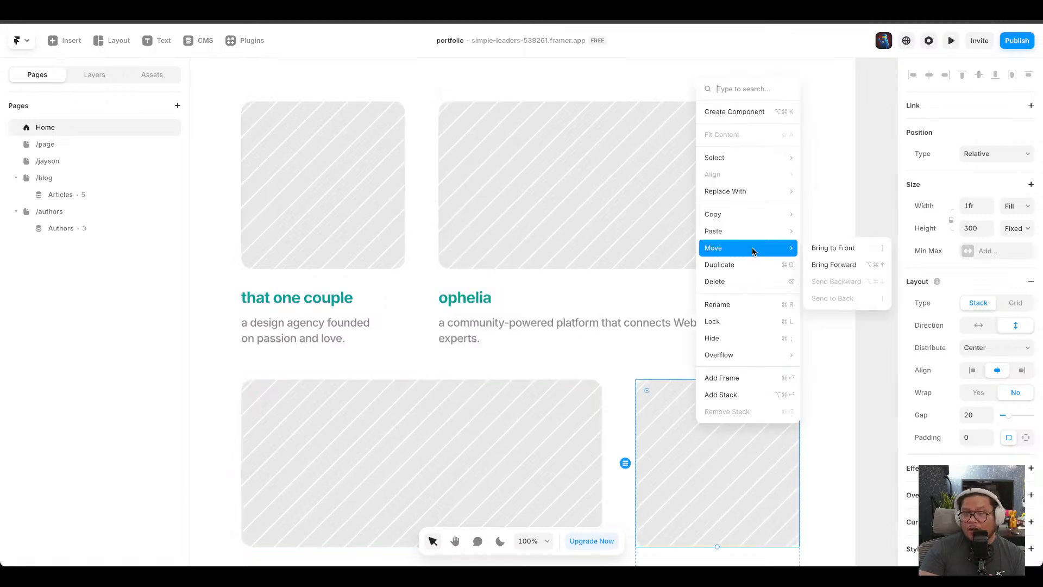
{"action": "mouse_move", "coordinate": [746, 233]}
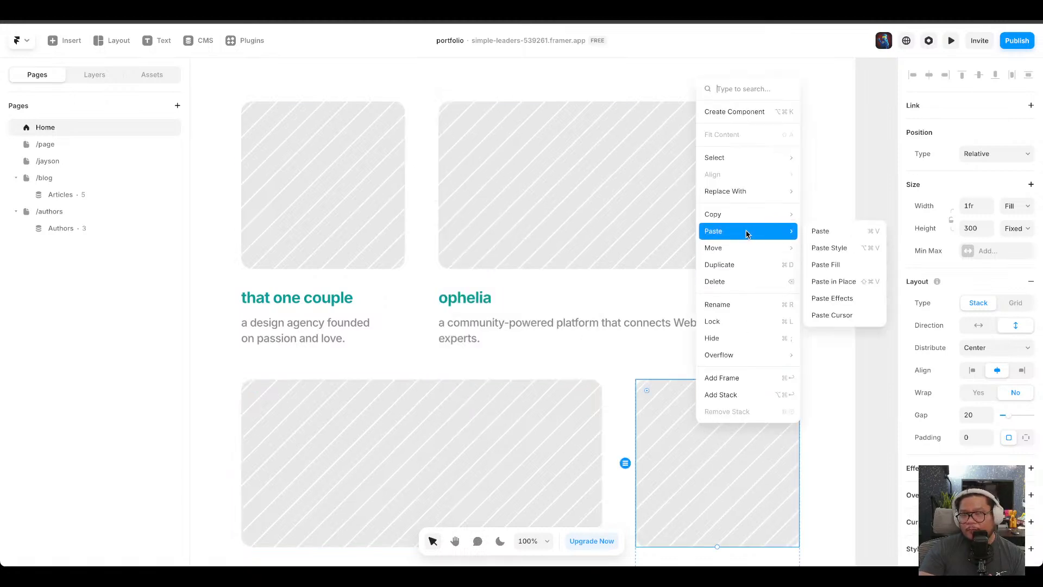
{"action": "left_click", "coordinate": [842, 298]}
{"action": "scroll", "coordinate": [631, 375], "scroll_direction": "down", "scroll_amount": 10}
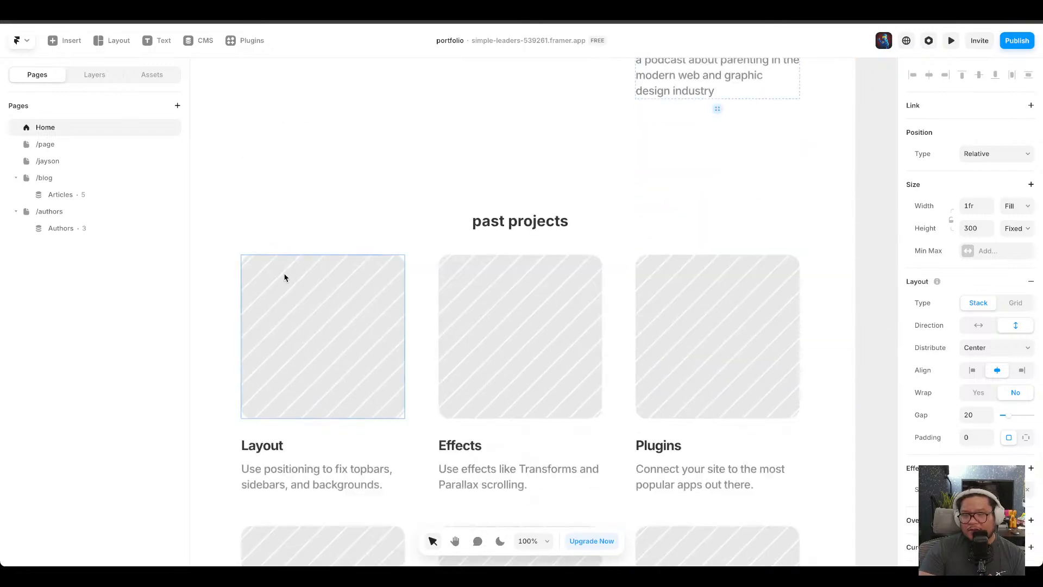
Paste the copied effects onto the Layout, Effects and Plugins past-project images.
{"action": "right_click", "coordinate": [285, 278]}
{"action": "mouse_move", "coordinate": [331, 370]}
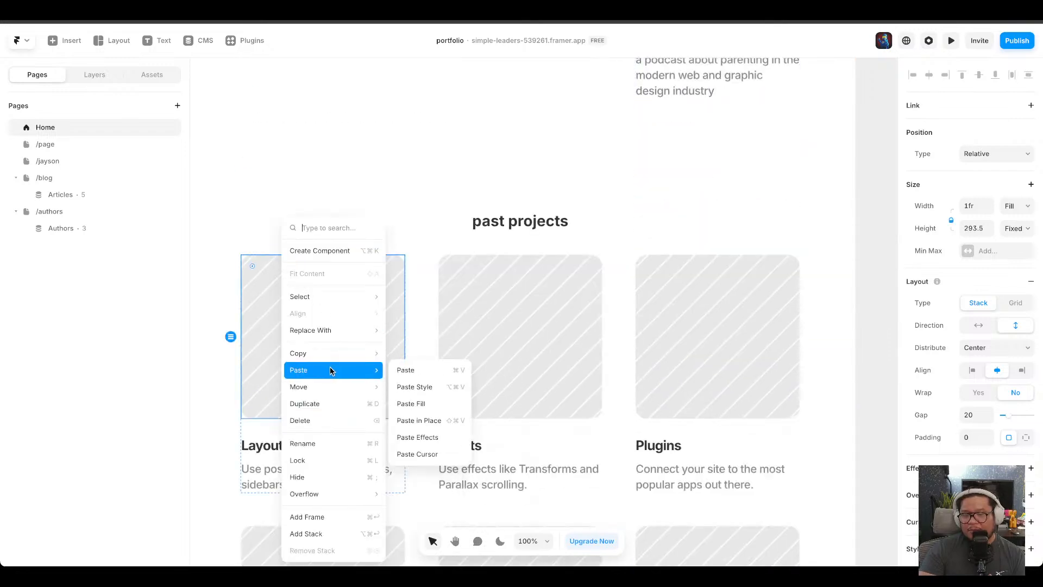
{"action": "left_click", "coordinate": [419, 424]}
{"action": "right_click", "coordinate": [510, 333]}
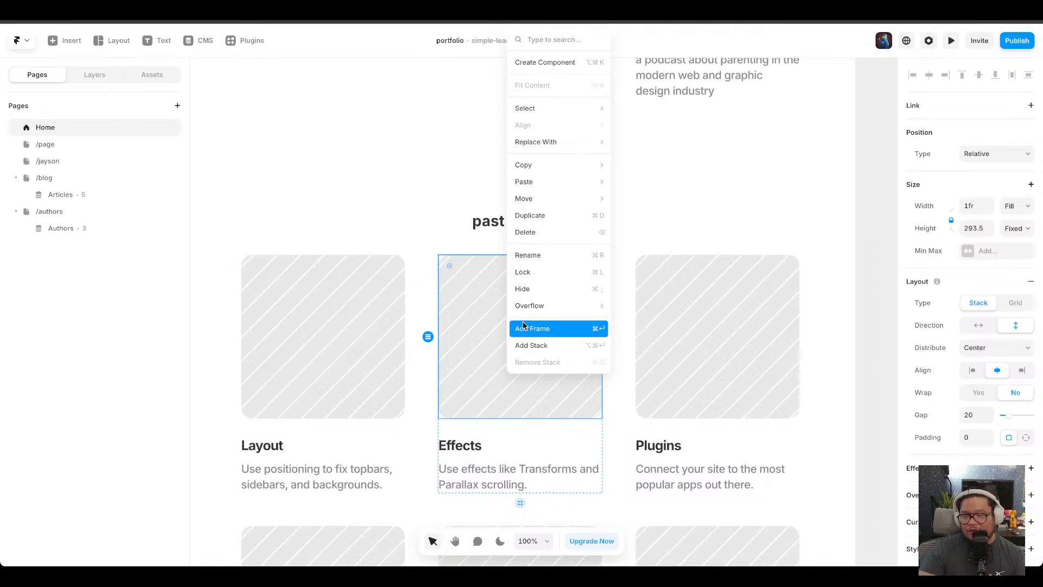
{"action": "mouse_move", "coordinate": [566, 181]}
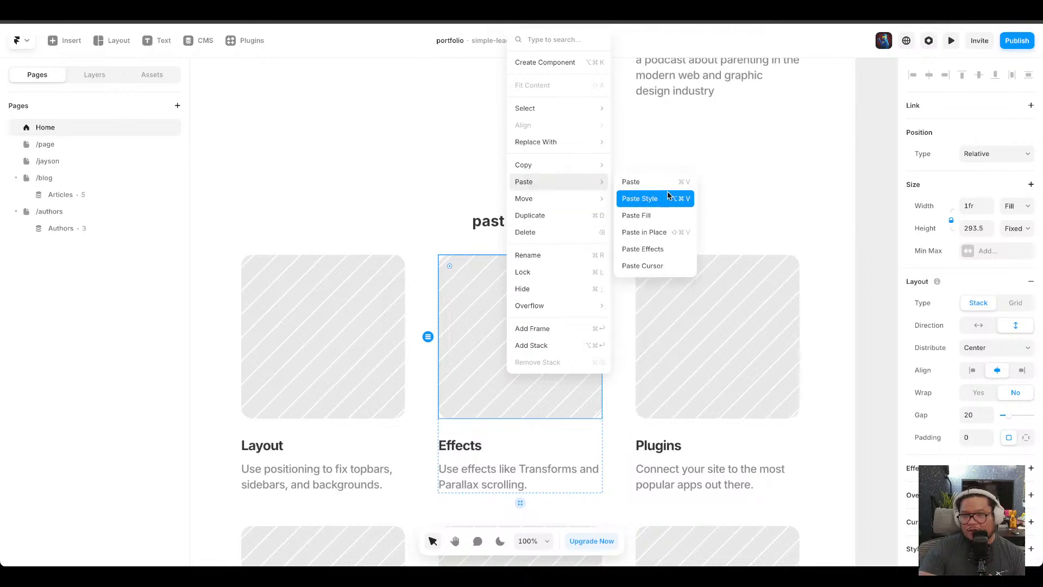
{"action": "left_click", "coordinate": [663, 245]}
{"action": "right_click", "coordinate": [701, 296]}
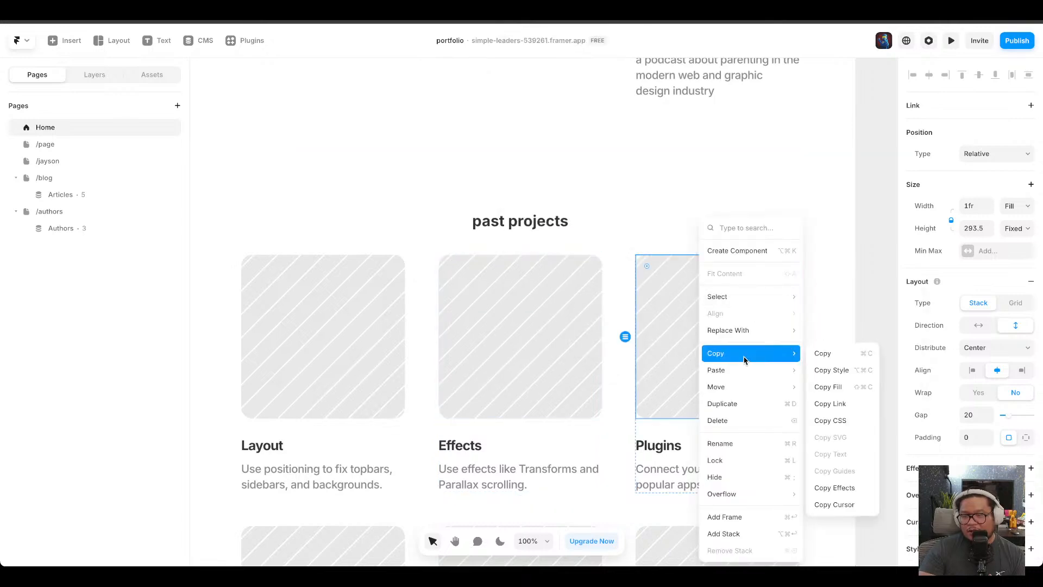
{"action": "mouse_move", "coordinate": [747, 370]}
{"action": "left_click", "coordinate": [834, 438]}
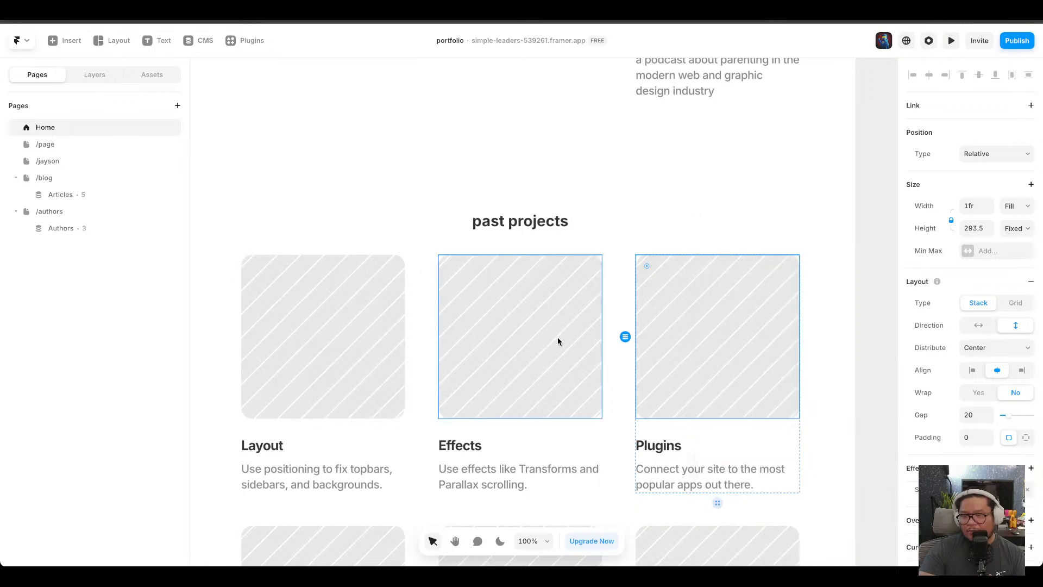
Paste the copied effects onto the CMS, Navigation and SEO past-project images.
{"action": "scroll", "coordinate": [558, 337], "scroll_direction": "down", "scroll_amount": 6}
{"action": "right_click", "coordinate": [336, 236]}
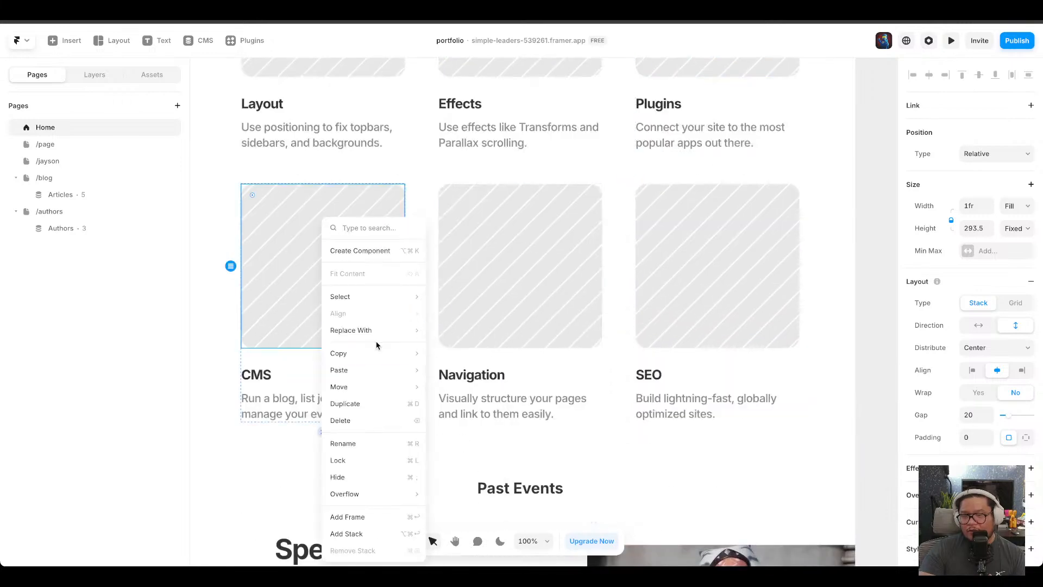
{"action": "mouse_move", "coordinate": [377, 370]}
{"action": "left_click", "coordinate": [463, 420]}
{"action": "right_click", "coordinate": [498, 232]}
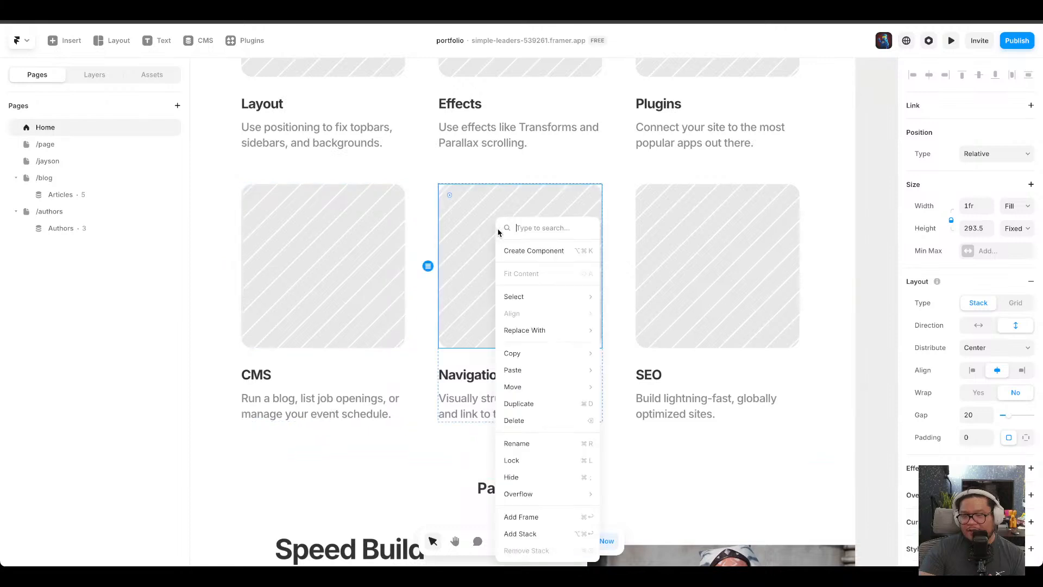
{"action": "mouse_move", "coordinate": [565, 375]}
{"action": "left_click", "coordinate": [633, 435]}
{"action": "right_click", "coordinate": [696, 262]}
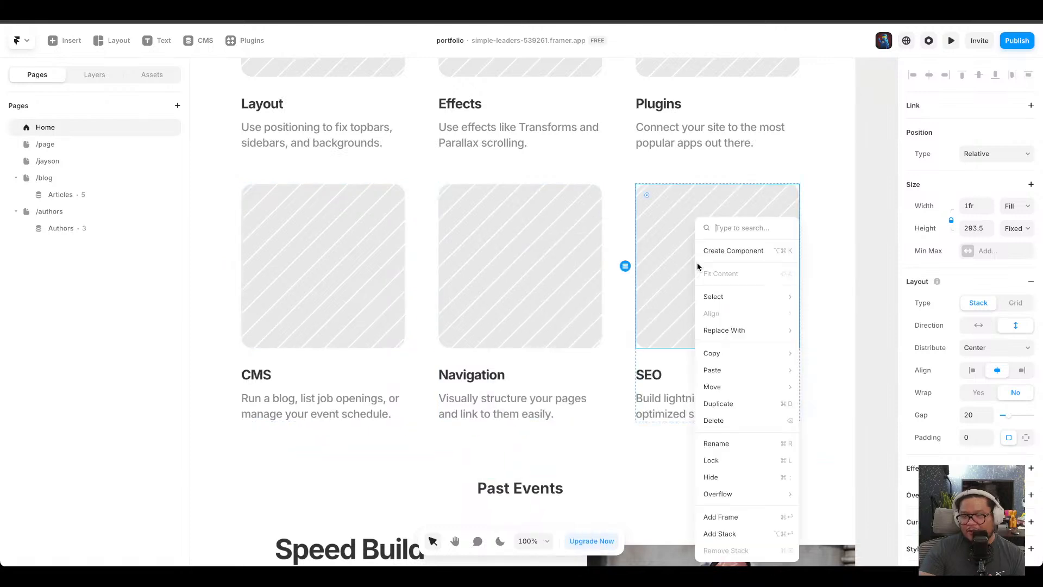
{"action": "mouse_move", "coordinate": [723, 370]}
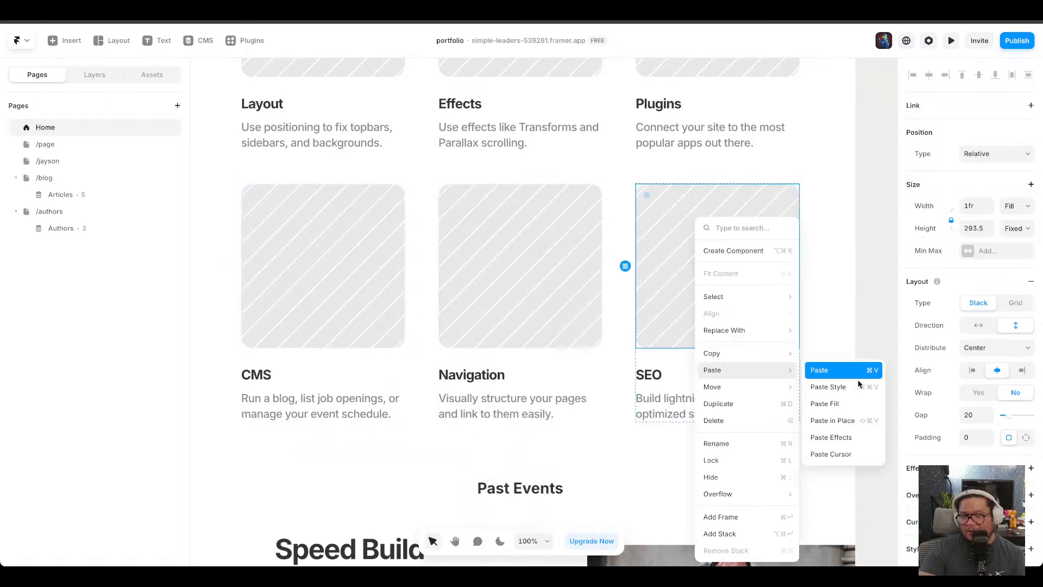
{"action": "left_click", "coordinate": [852, 439]}
{"action": "scroll", "coordinate": [579, 396], "scroll_direction": "down", "scroll_amount": 5}
{"action": "scroll", "coordinate": [579, 396], "scroll_direction": "up", "scroll_amount": 8}
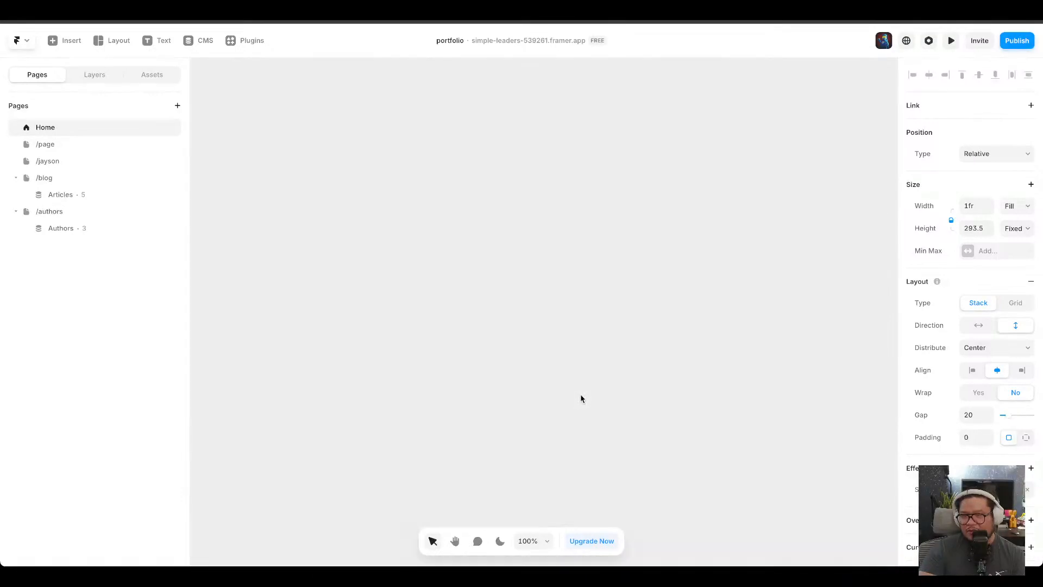
Preview the Home page and scroll through the animated project images.
{"action": "left_click", "coordinate": [952, 41]}
{"action": "scroll", "coordinate": [804, 372], "scroll_direction": "down", "scroll_amount": 5}
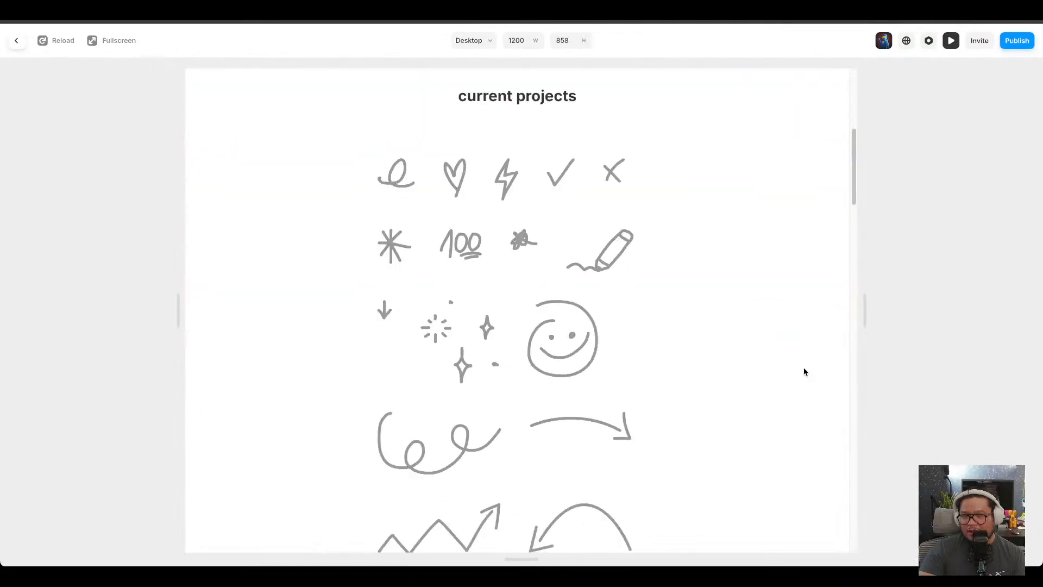
{"action": "scroll", "coordinate": [576, 343], "scroll_direction": "down", "scroll_amount": 10}
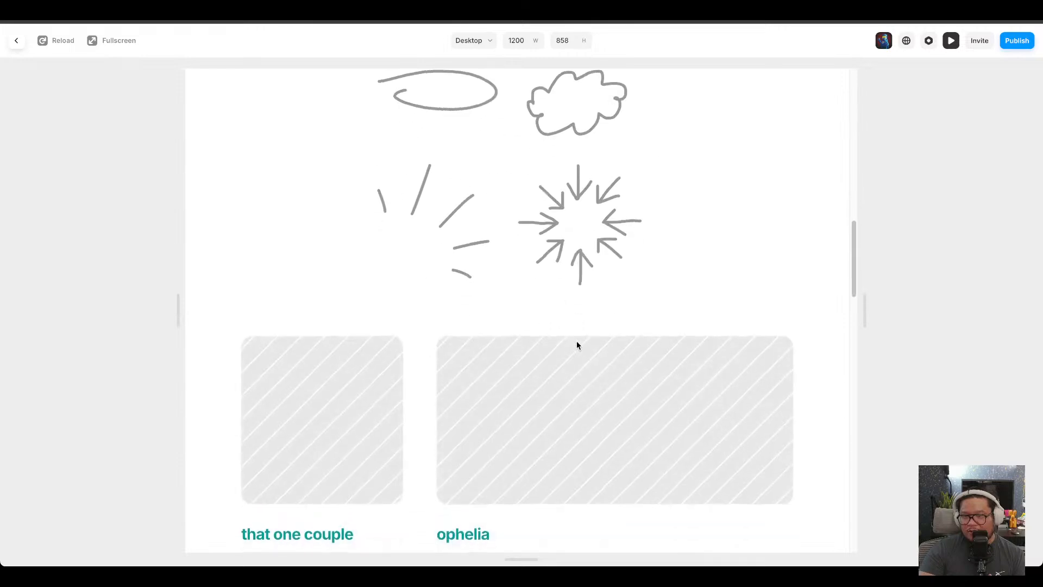
Scroll through the rest of the Home page preview and exit it.
{"action": "scroll", "coordinate": [576, 345], "scroll_direction": "down", "scroll_amount": 8}
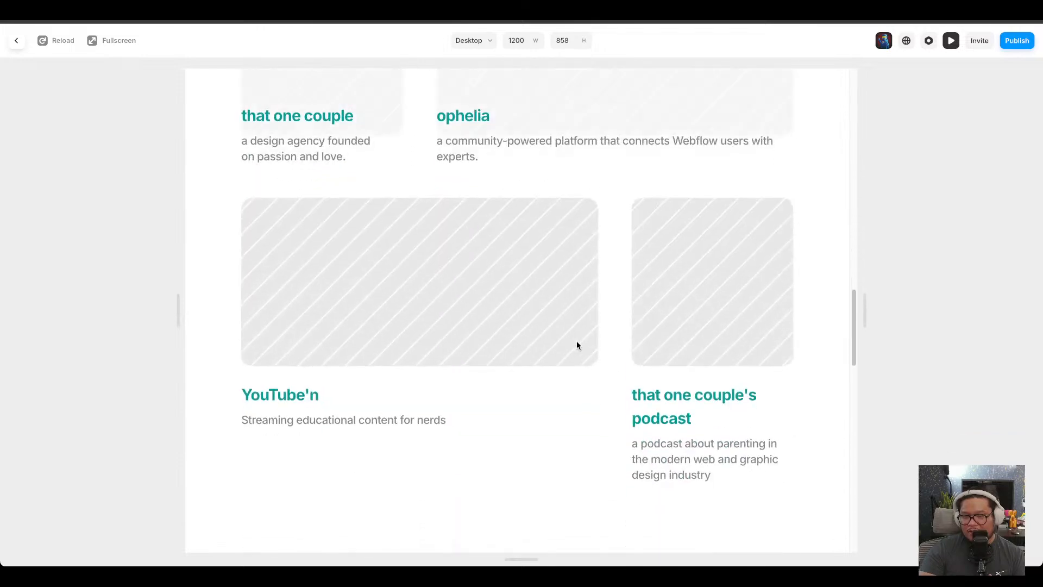
{"action": "scroll", "coordinate": [576, 341], "scroll_direction": "down", "scroll_amount": 12}
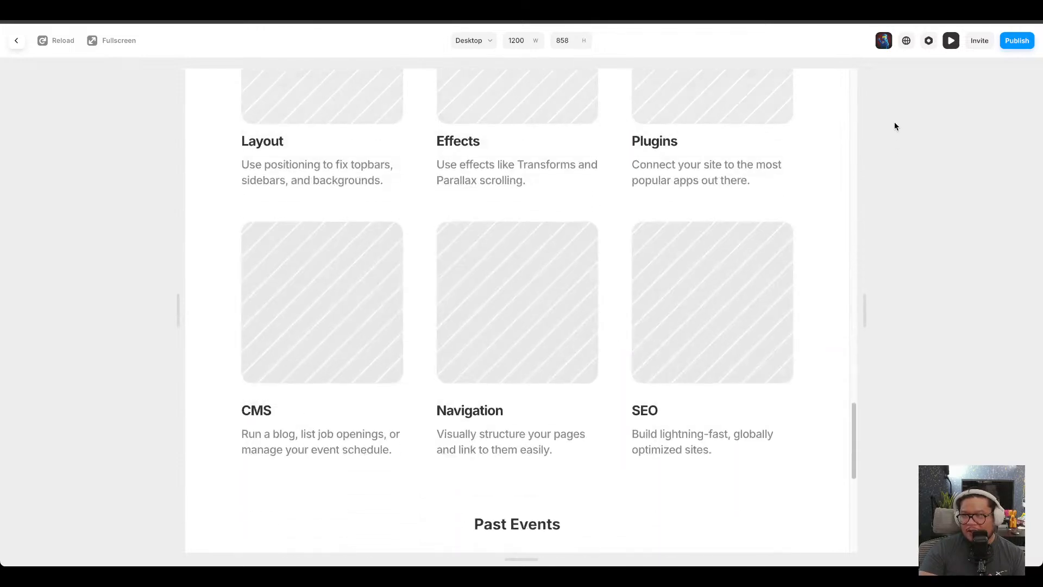
{"action": "key", "text": "Escape"}
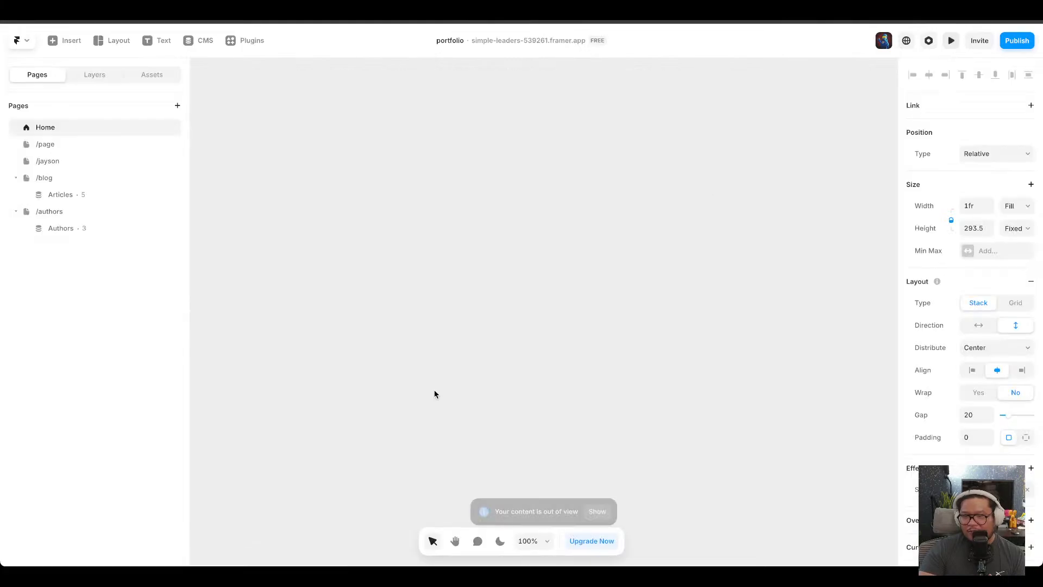
Examine the scroll animation effect settings on the 'that one couple' and ophelia project images.
{"action": "left_click", "coordinate": [598, 505]}
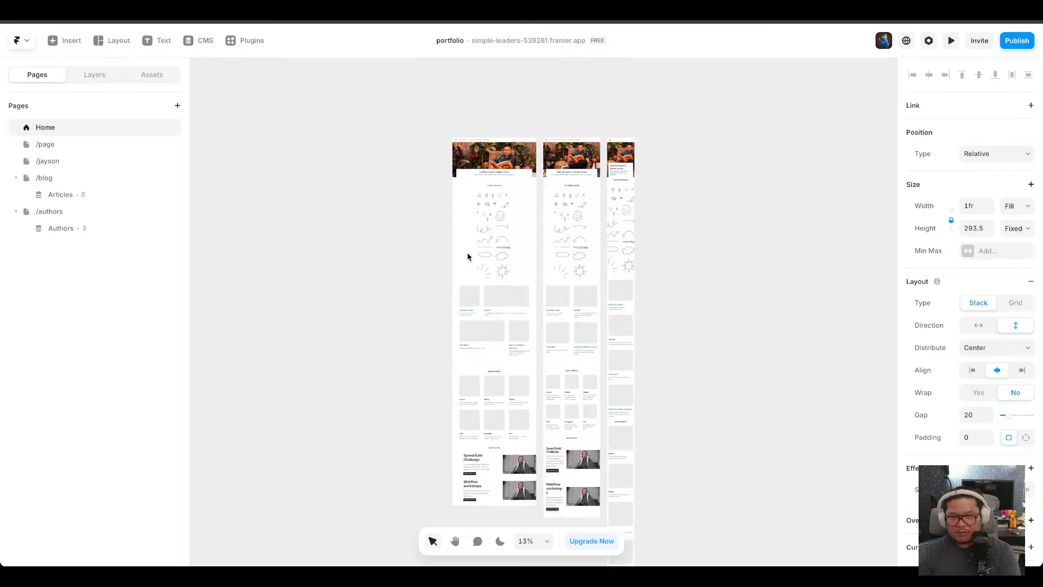
{"action": "scroll", "coordinate": [474, 257], "scroll_direction": "up", "scroll_amount": 5}
{"action": "scroll", "coordinate": [575, 234], "scroll_direction": "up", "scroll_amount": 6}
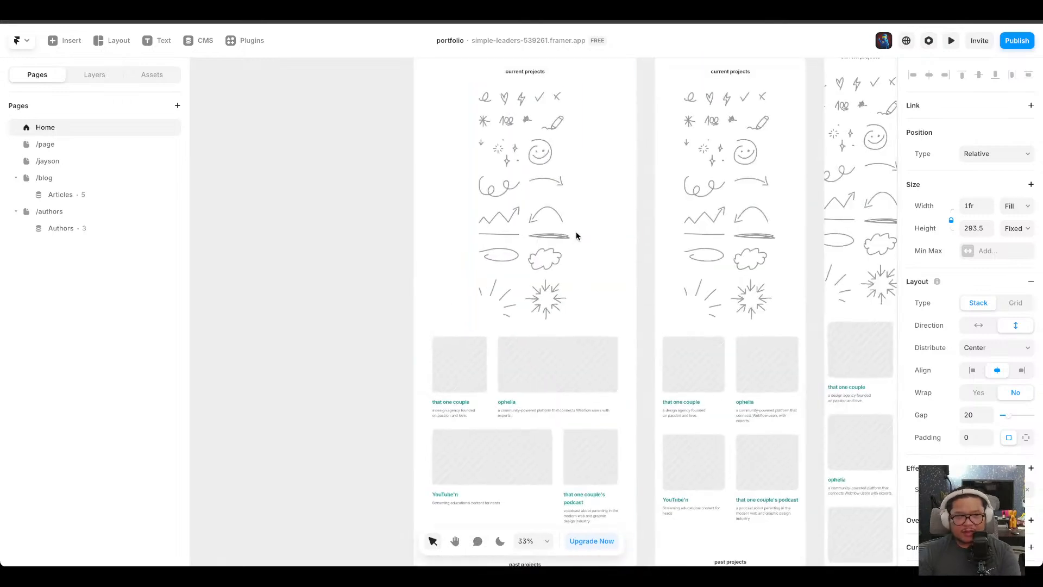
{"action": "key", "text": "h"}
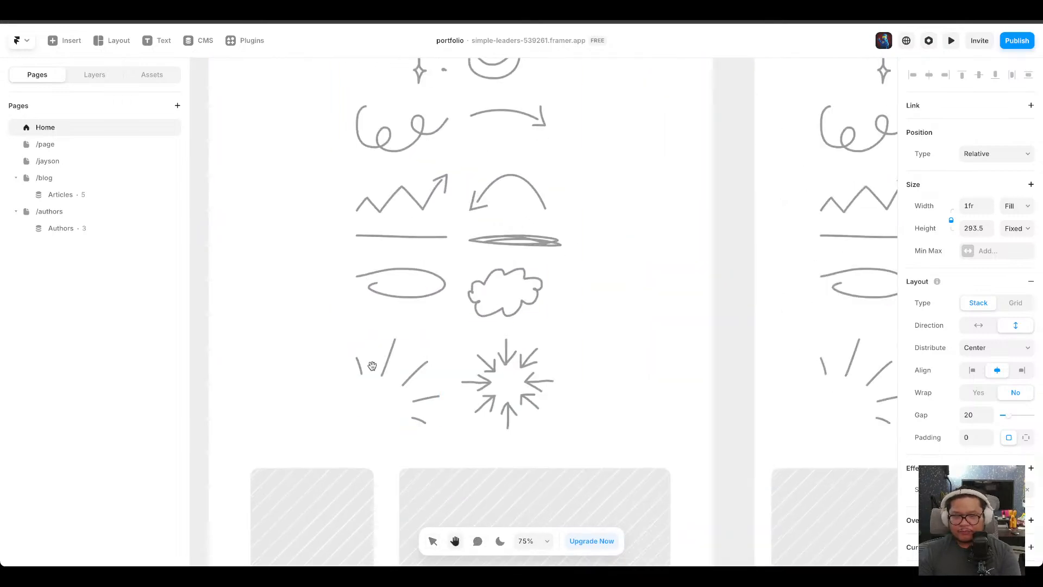
{"action": "mouse_move", "coordinate": [373, 362]}
{"action": "left_mouse_down"}
{"action": "mouse_move", "coordinate": [479, 213]}
{"action": "mouse_move", "coordinate": [495, 157]}
{"action": "left_mouse_up"}
{"action": "left_click_drag", "start_coordinate": [487, 354], "coordinate": [477, 181]}
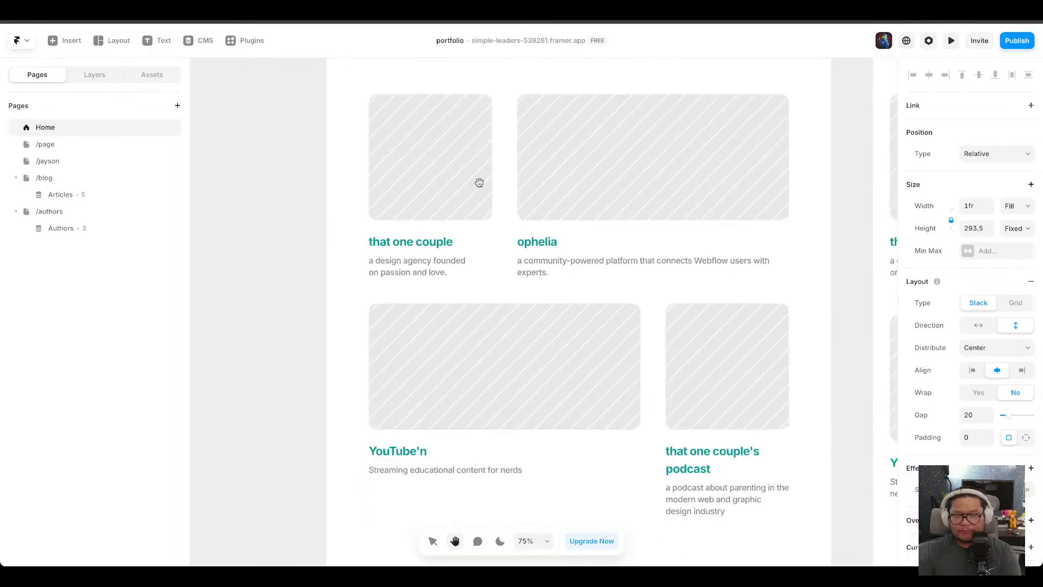
{"action": "key", "text": "v"}
{"action": "left_click", "coordinate": [469, 166]}
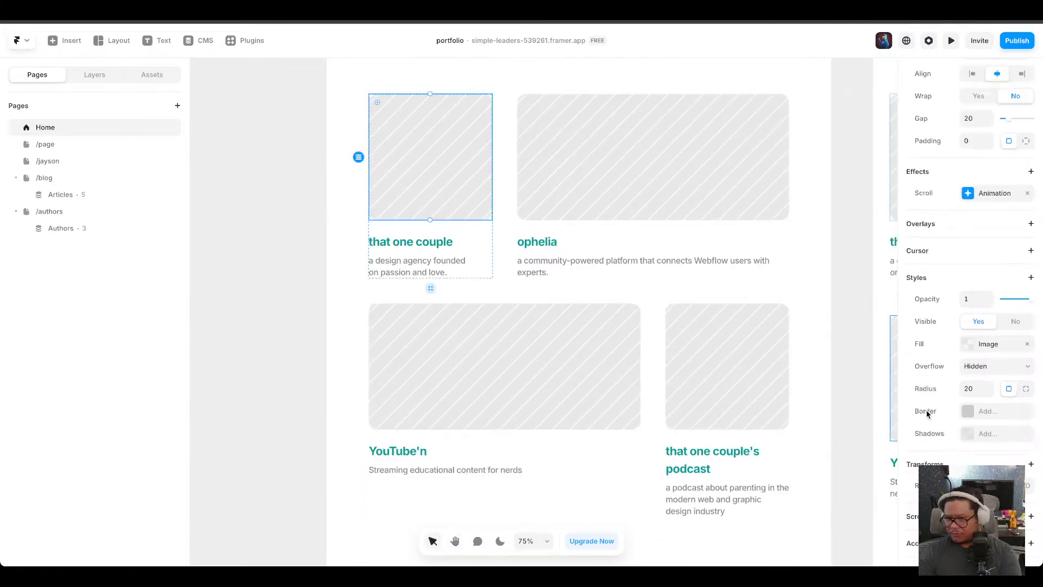
{"action": "right_click", "coordinate": [438, 147]}
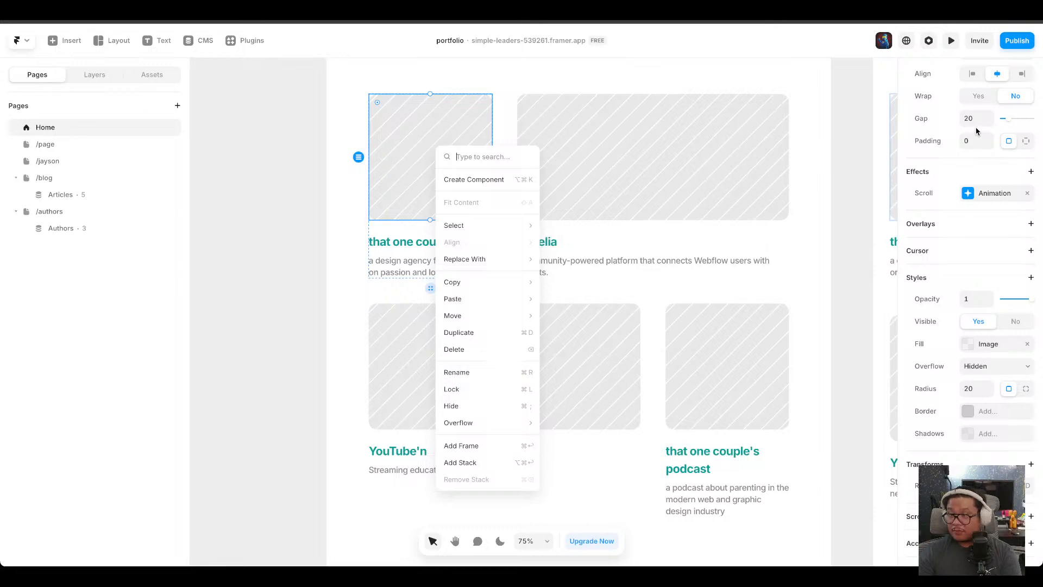
{"action": "left_click", "coordinate": [973, 195]}
{"action": "left_click", "coordinate": [987, 196]}
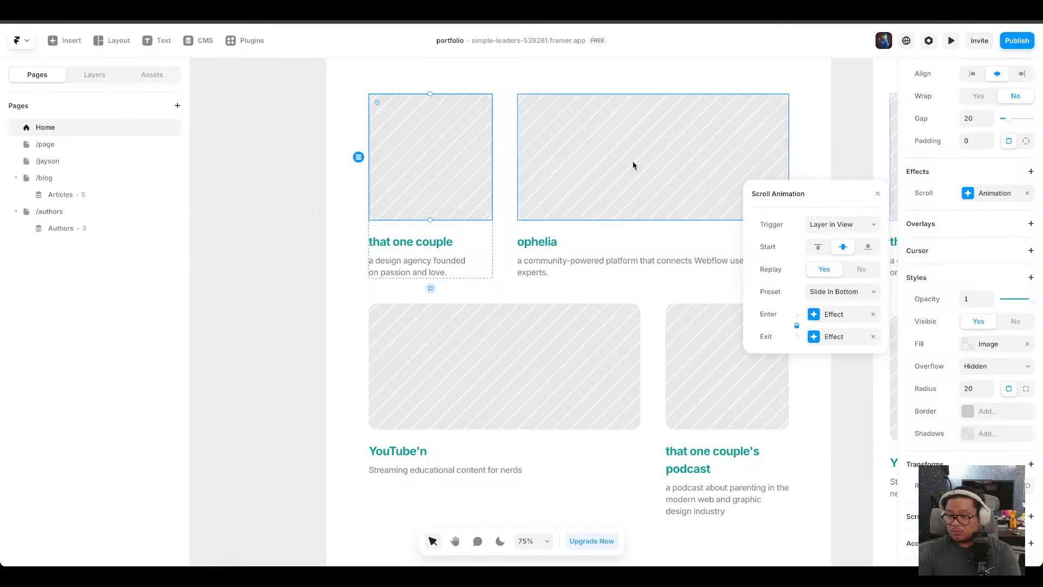
{"action": "left_click", "coordinate": [661, 169]}
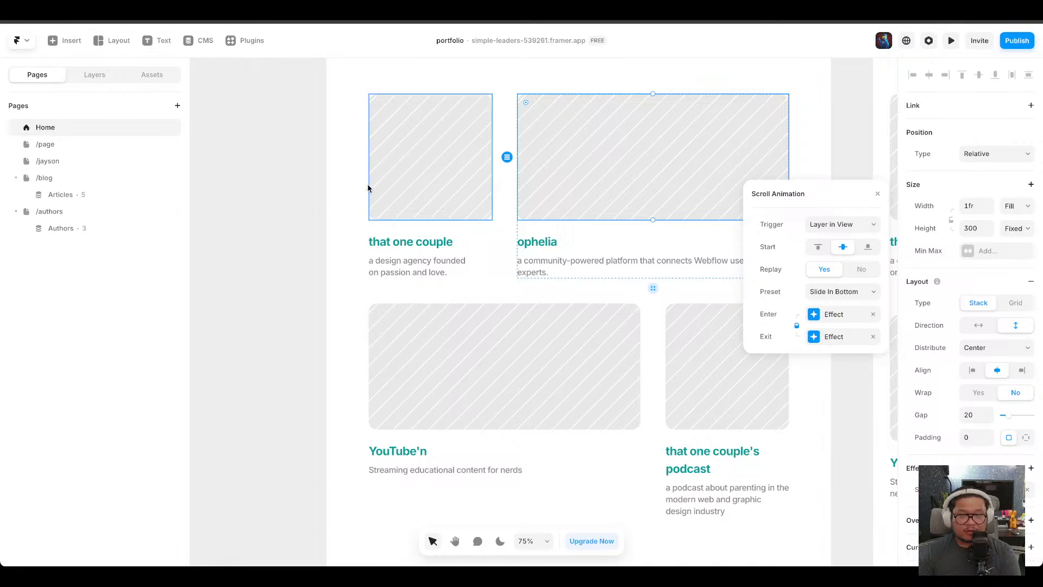
Move the 100 scribble to the first position in the current projects scribbles group.
{"action": "left_click", "coordinate": [266, 218]}
{"action": "scroll", "coordinate": [265, 218], "scroll_direction": "up", "scroll_amount": 5}
{"action": "left_click", "coordinate": [680, 147]}
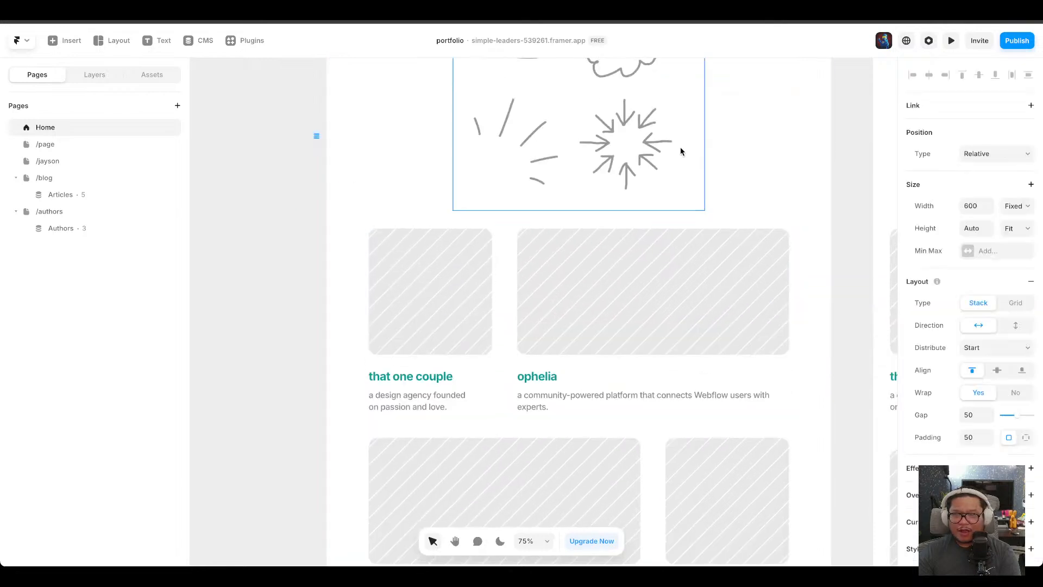
{"action": "scroll", "coordinate": [575, 171], "scroll_direction": "up", "scroll_amount": 3}
{"action": "scroll", "coordinate": [576, 174], "scroll_direction": "up", "scroll_amount": 6}
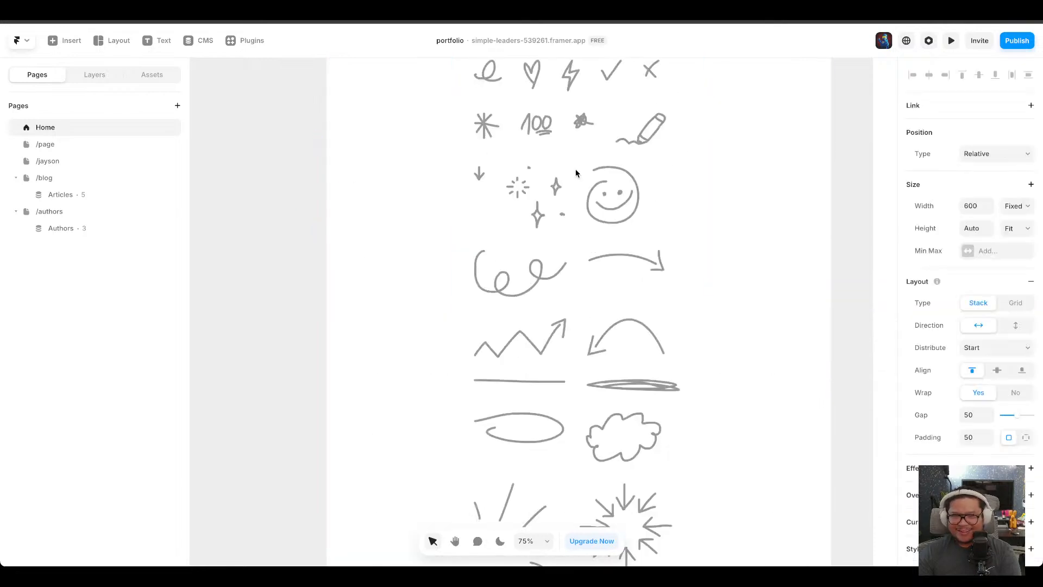
{"action": "scroll", "coordinate": [637, 157], "scroll_direction": "down", "scroll_amount": 4}
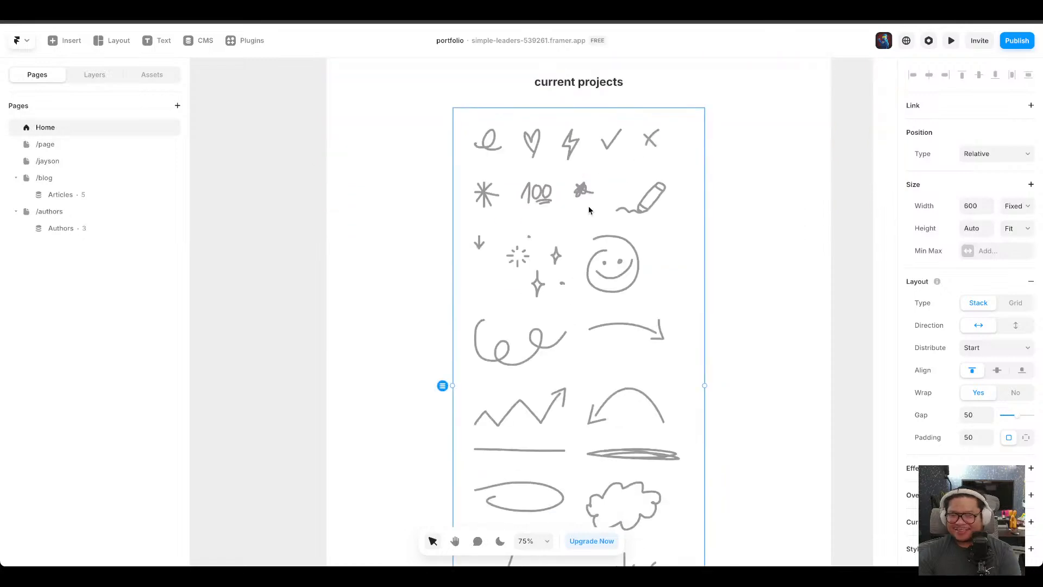
{"action": "left_click", "coordinate": [583, 190]}
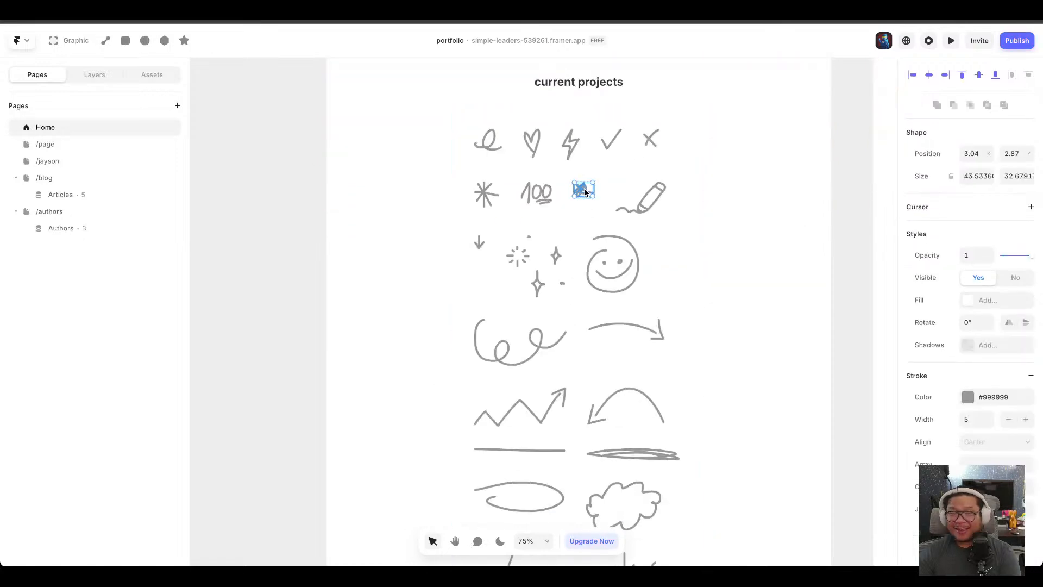
{"action": "left_click", "coordinate": [540, 193]}
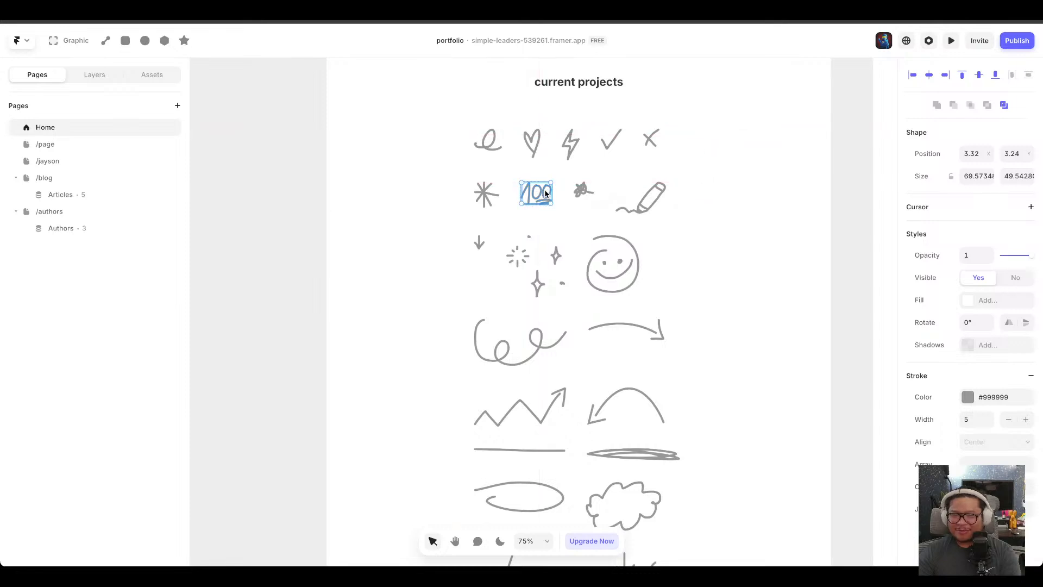
{"action": "left_click", "coordinate": [94, 75]}
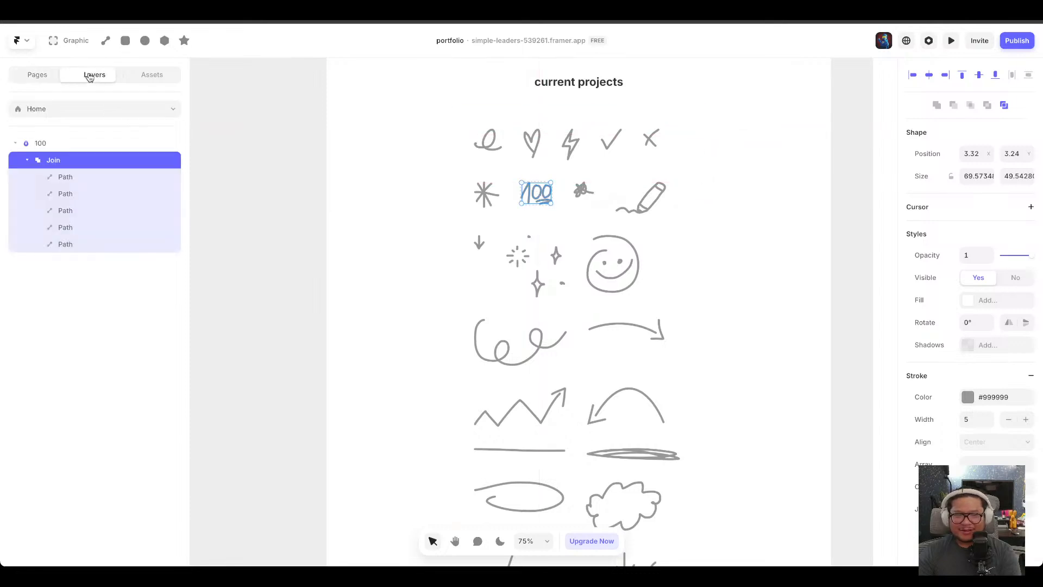
{"action": "left_click", "coordinate": [53, 145]}
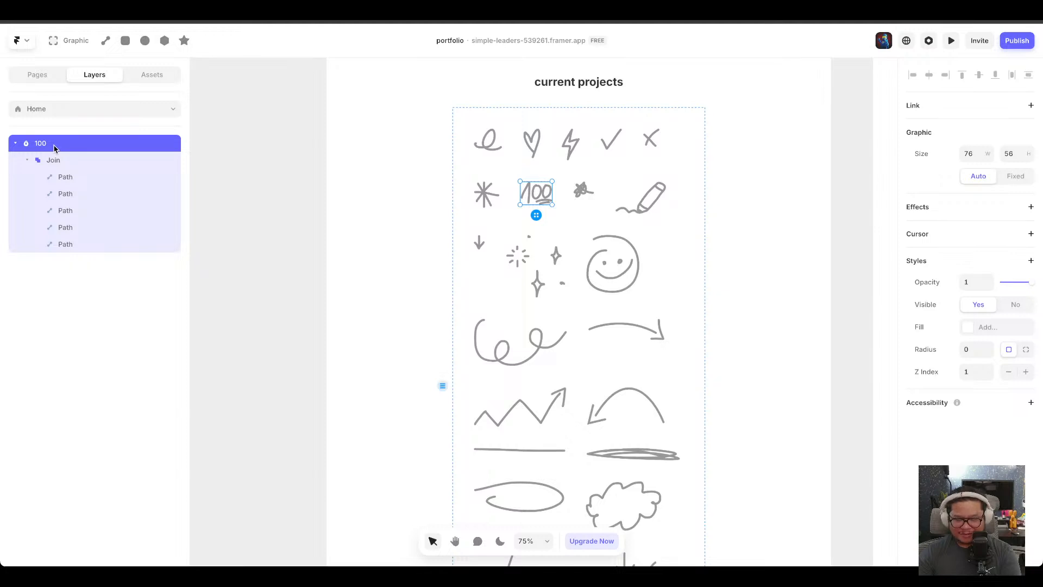
{"action": "left_click_drag", "start_coordinate": [536, 193], "coordinate": [463, 141]}
{"action": "scroll", "coordinate": [561, 219], "scroll_direction": "up", "scroll_amount": 2}
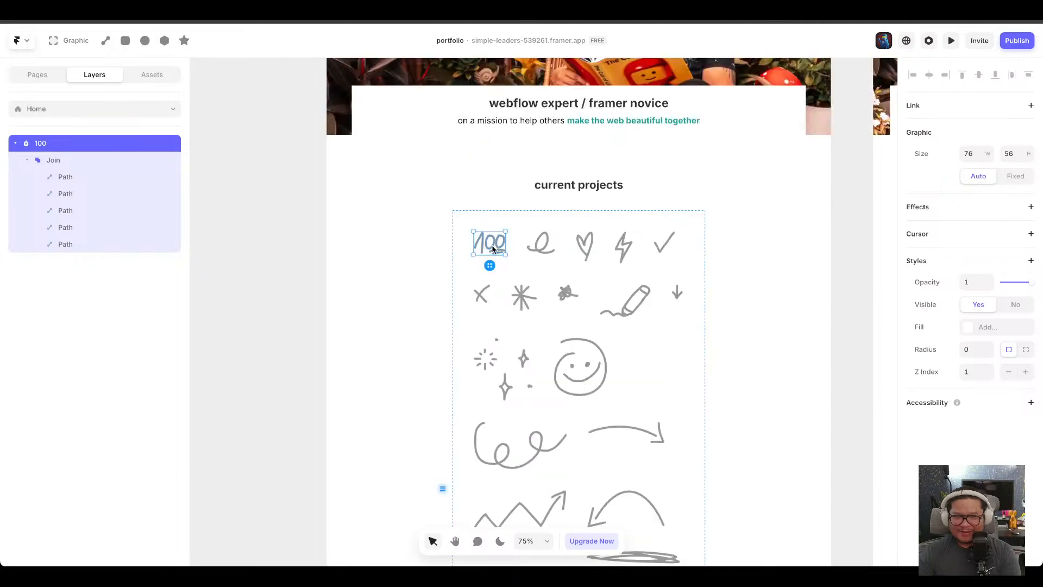
{"action": "mouse_move", "coordinate": [489, 245]}
{"action": "left_mouse_down"}
{"action": "mouse_move", "coordinate": [499, 101]}
{"action": "mouse_move", "coordinate": [494, 233]}
{"action": "left_mouse_up"}
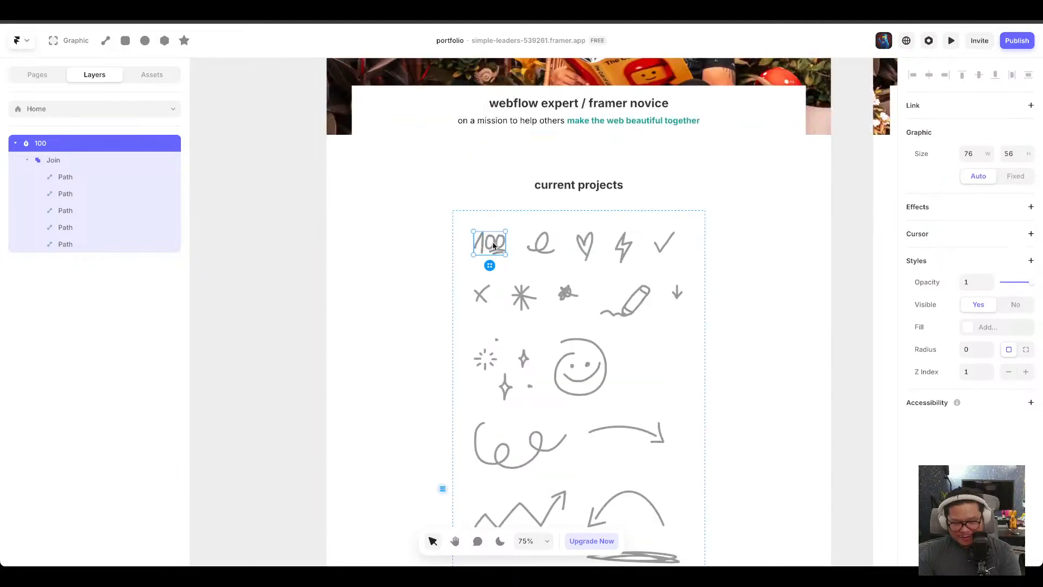
Move the 100 scribble out of the scribbles group into the hero stack below the heading.
{"action": "key", "text": "BackSpace"}
{"action": "left_click", "coordinate": [478, 134]}
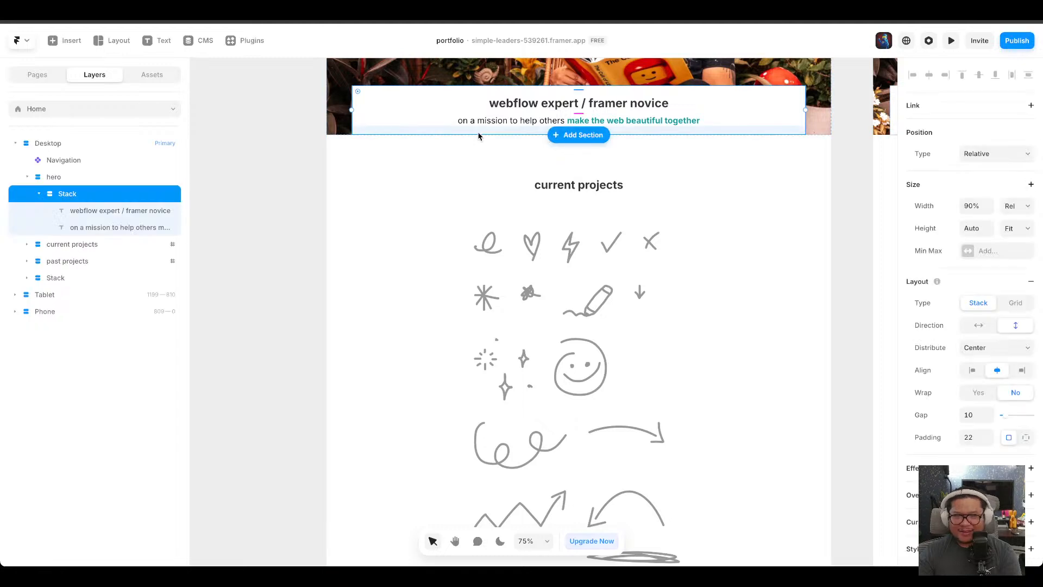
{"action": "left_click", "coordinate": [463, 150]}
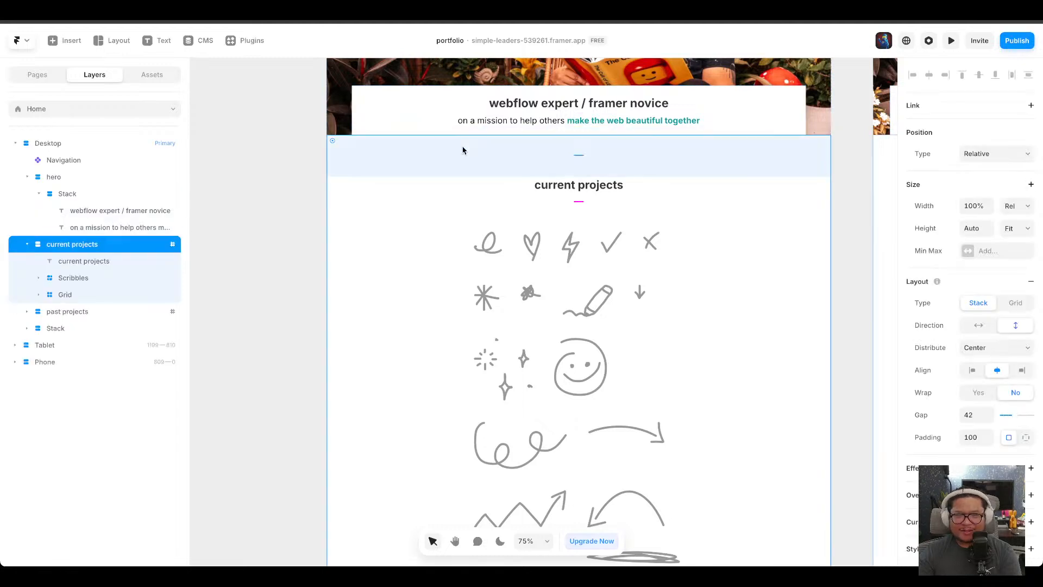
{"action": "left_click", "coordinate": [505, 107]}
{"action": "key", "text": "ctrl+v"}
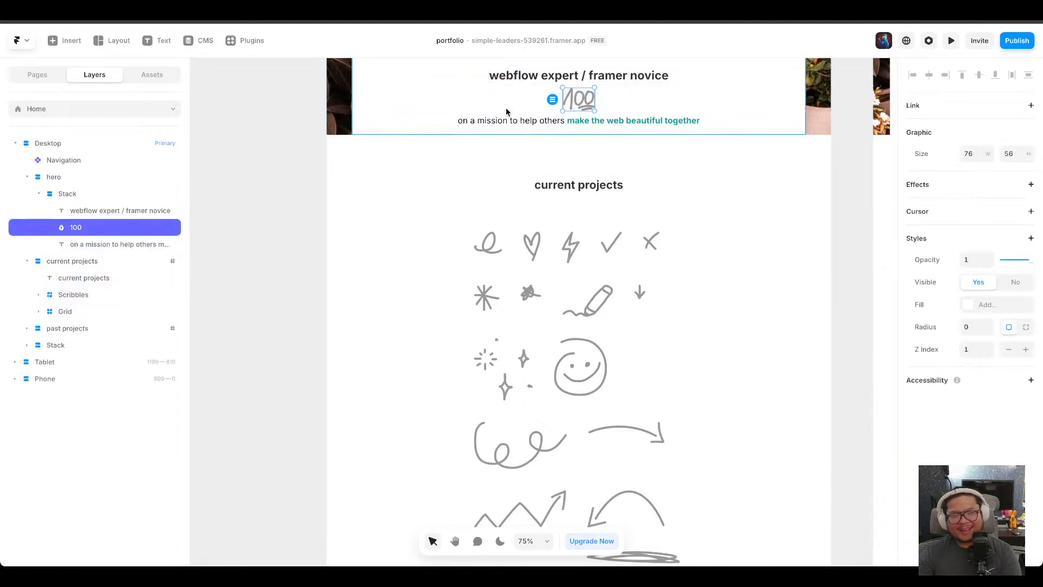
Look through the Creative insert elements and delete the pasted 100 scribble from the hero.
{"action": "left_click", "coordinate": [65, 40]}
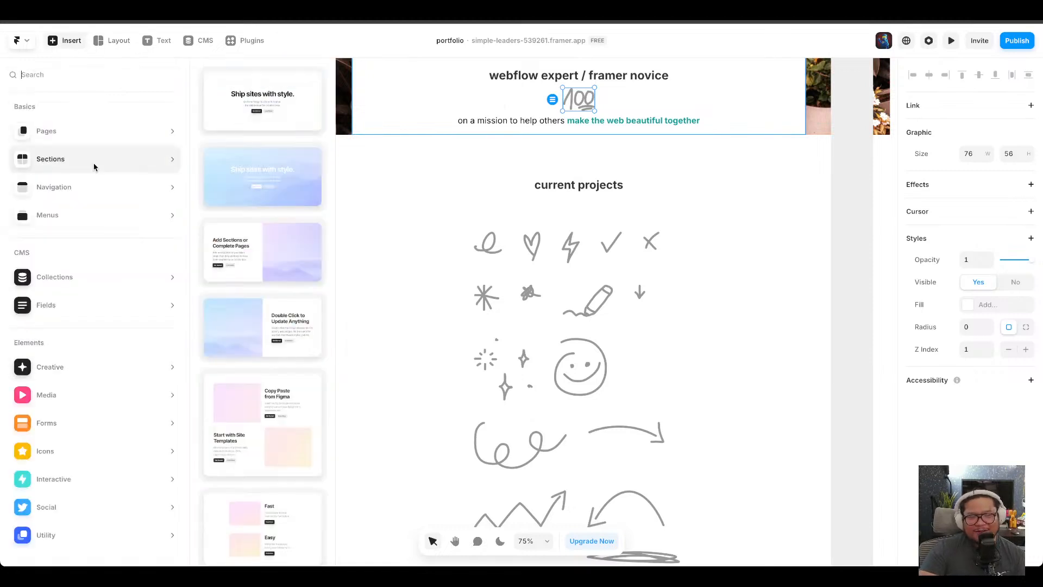
{"action": "mouse_move", "coordinate": [91, 364]}
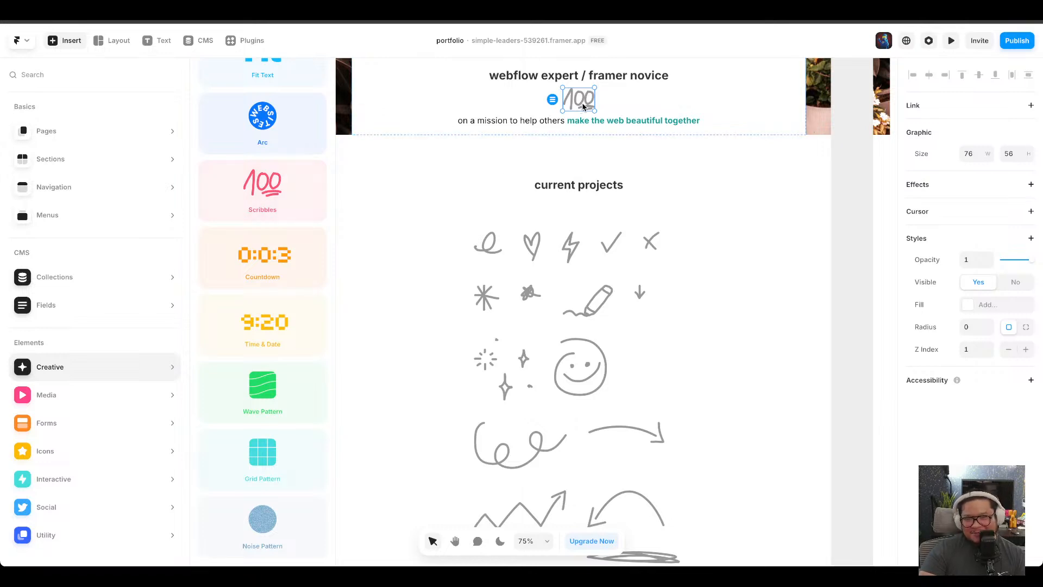
{"action": "key", "text": "Delete"}
Delete the entire Scribbles group from the current projects section.
{"action": "left_click", "coordinate": [581, 367]}
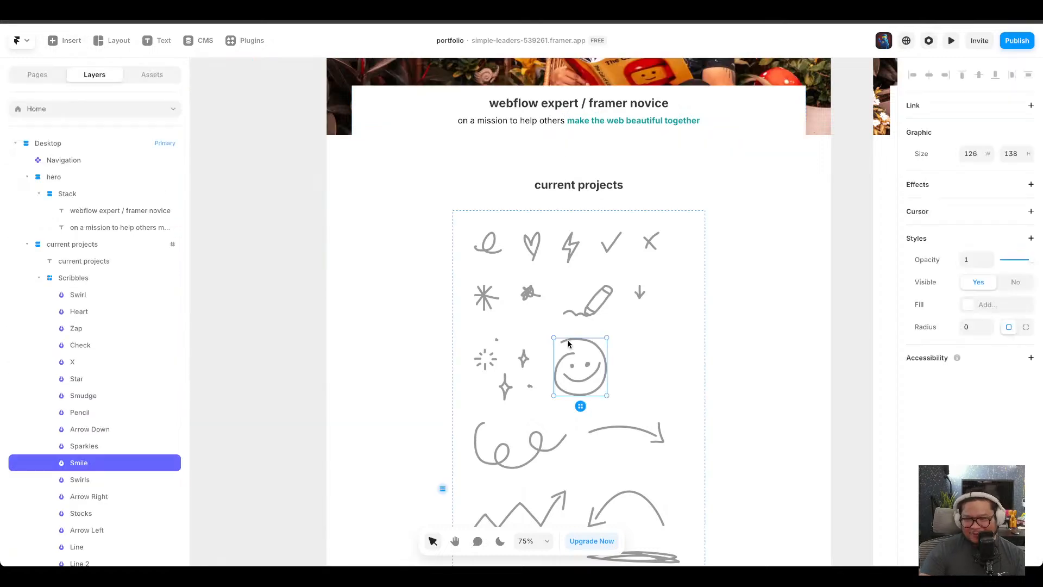
{"action": "left_click", "coordinate": [677, 341]}
{"action": "key", "text": "Delete"}
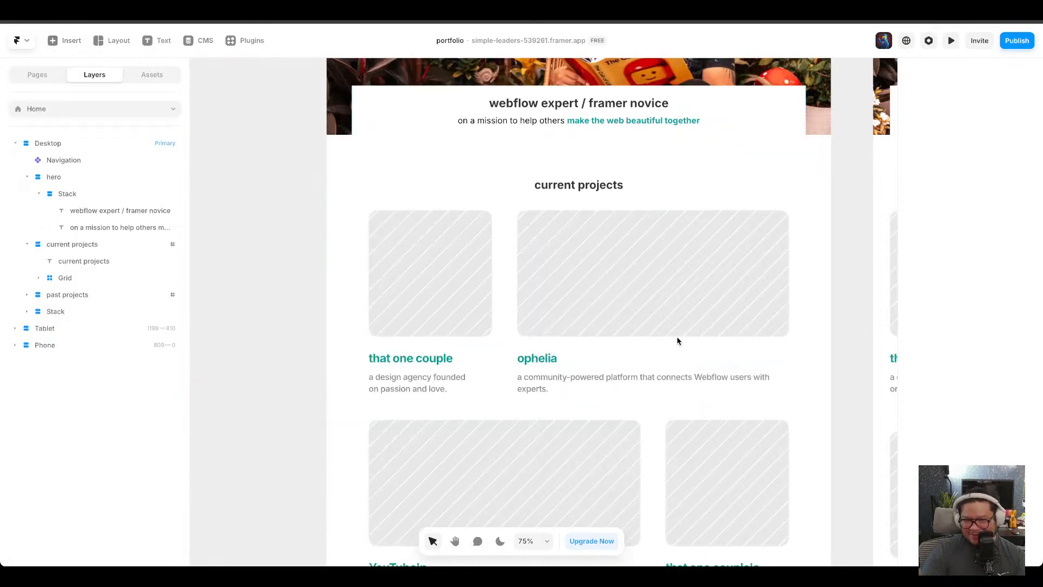
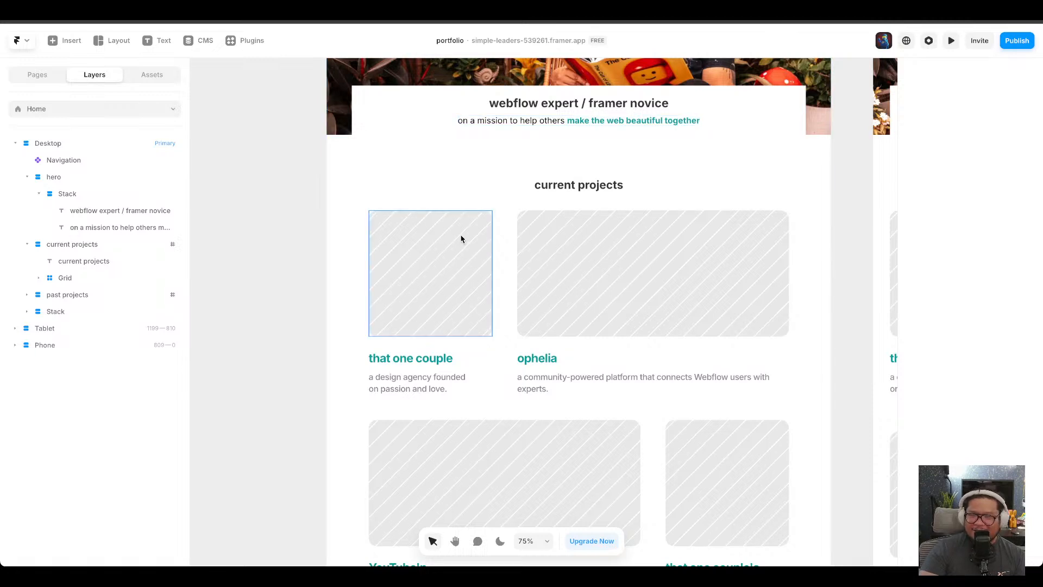
Enlarge the Heading 2 text style's font size with its size slider, applied to the current projects heading.
{"action": "scroll", "coordinate": [419, 308], "scroll_direction": "down", "scroll_amount": 5}
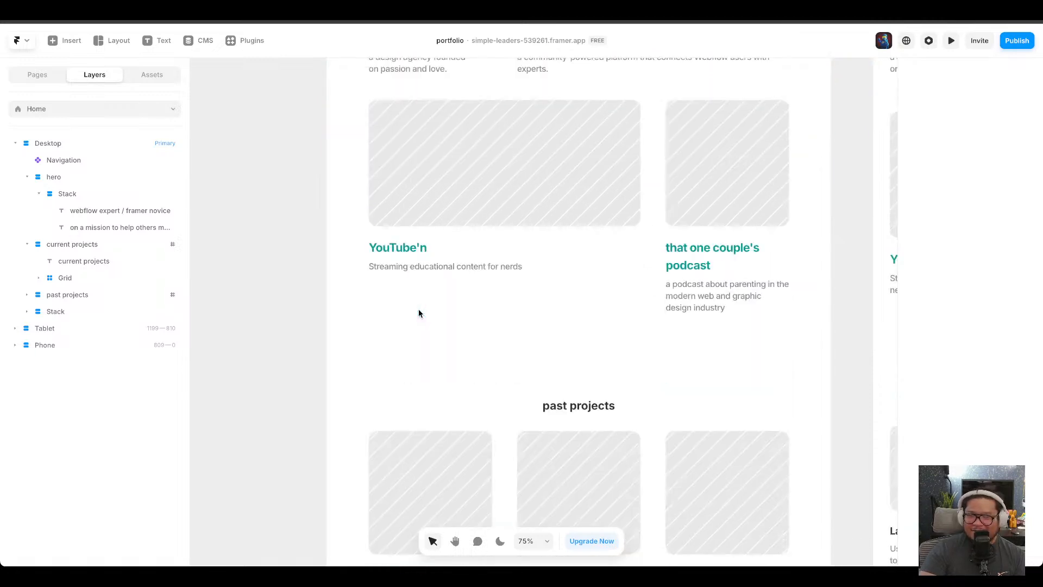
{"action": "scroll", "coordinate": [418, 313], "scroll_direction": "up", "scroll_amount": 5}
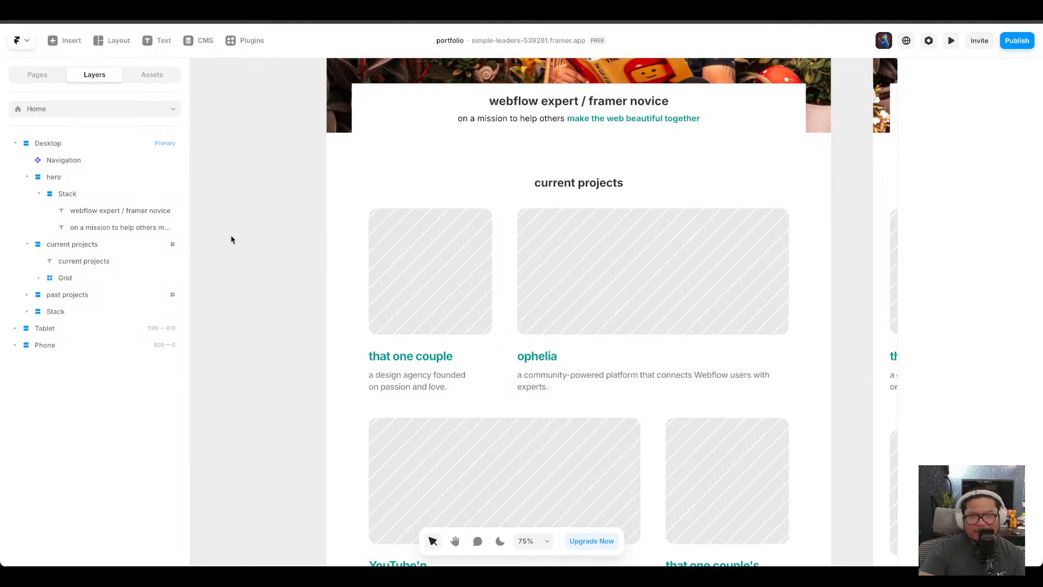
{"action": "left_click", "coordinate": [417, 281]}
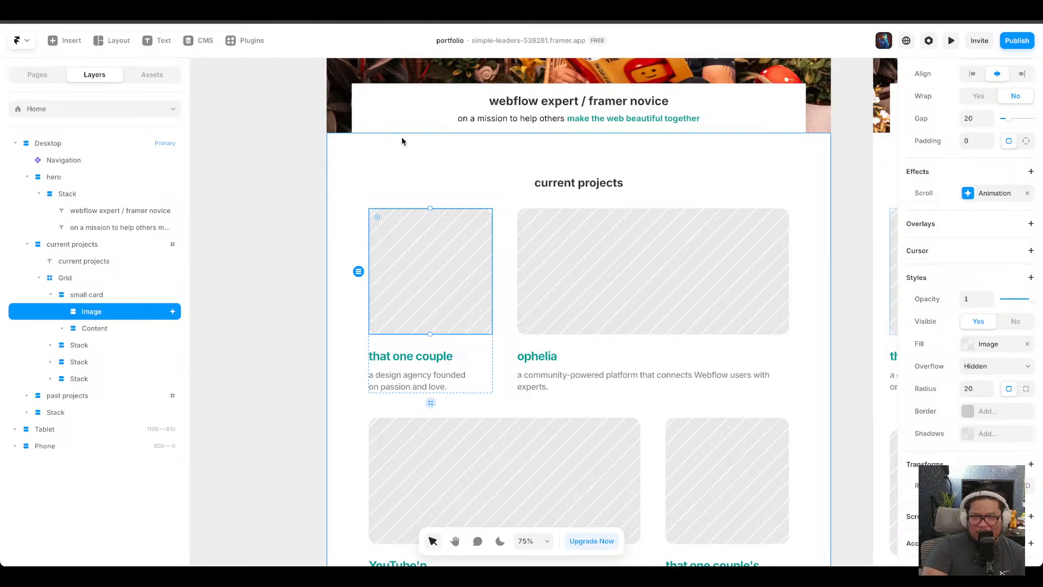
{"action": "left_click", "coordinate": [515, 104]}
{"action": "scroll", "coordinate": [534, 282], "scroll_direction": "up", "scroll_amount": 5}
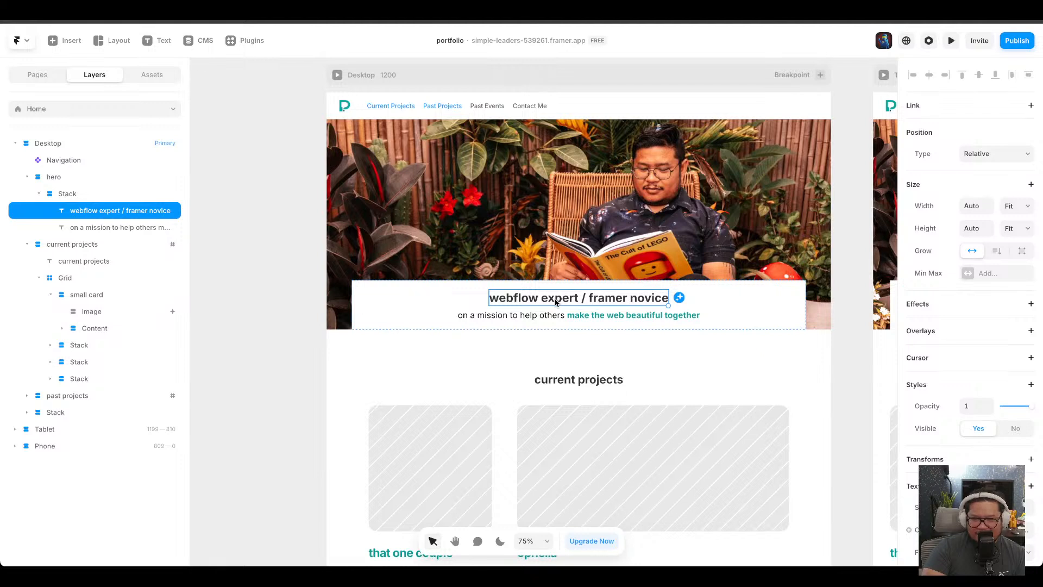
{"action": "mouse_move", "coordinate": [555, 302]}
{"action": "left_mouse_down"}
{"action": "mouse_move", "coordinate": [576, 352]}
{"action": "mouse_move", "coordinate": [550, 300]}
{"action": "left_mouse_up"}
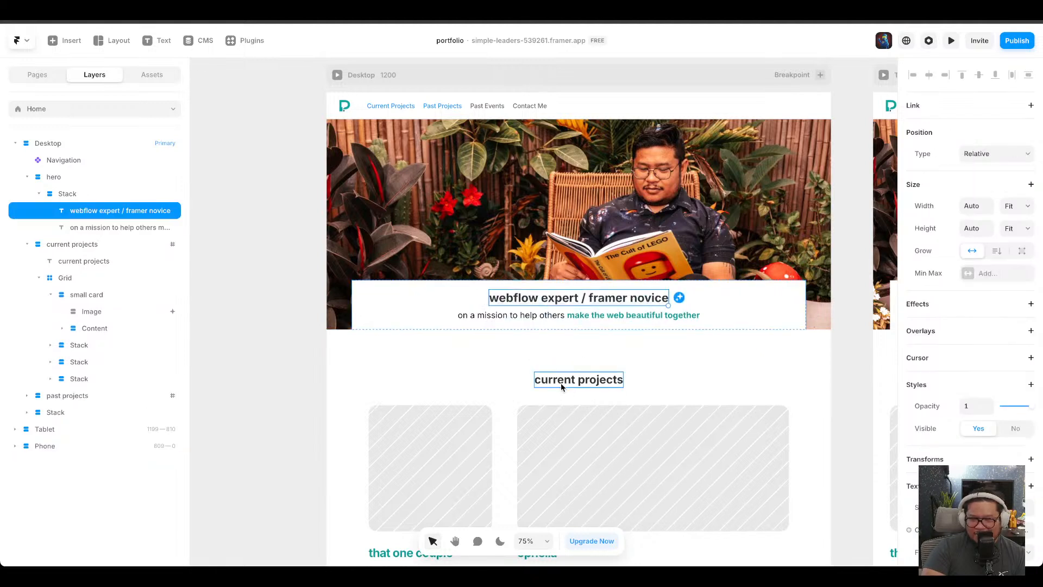
{"action": "left_click", "coordinate": [560, 383]}
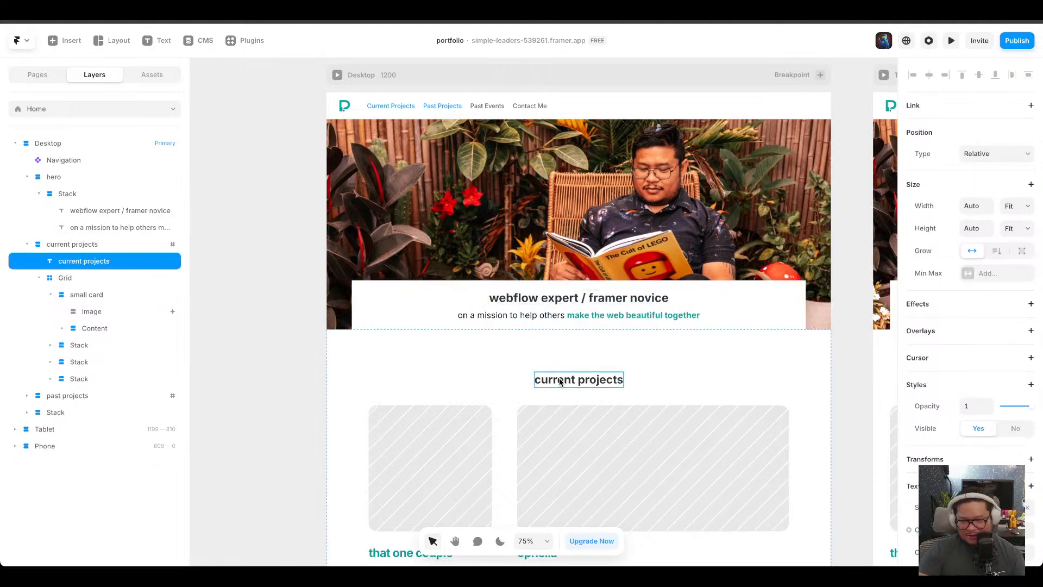
{"action": "scroll", "coordinate": [994, 434], "scroll_direction": "down", "scroll_amount": 2}
{"action": "left_click", "coordinate": [992, 418]}
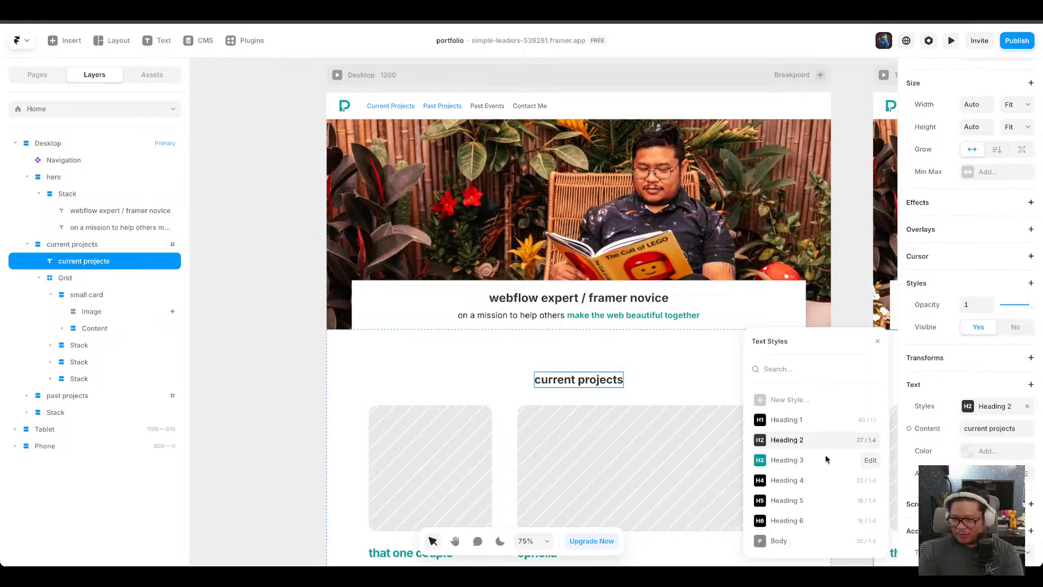
{"action": "left_click", "coordinate": [865, 441]}
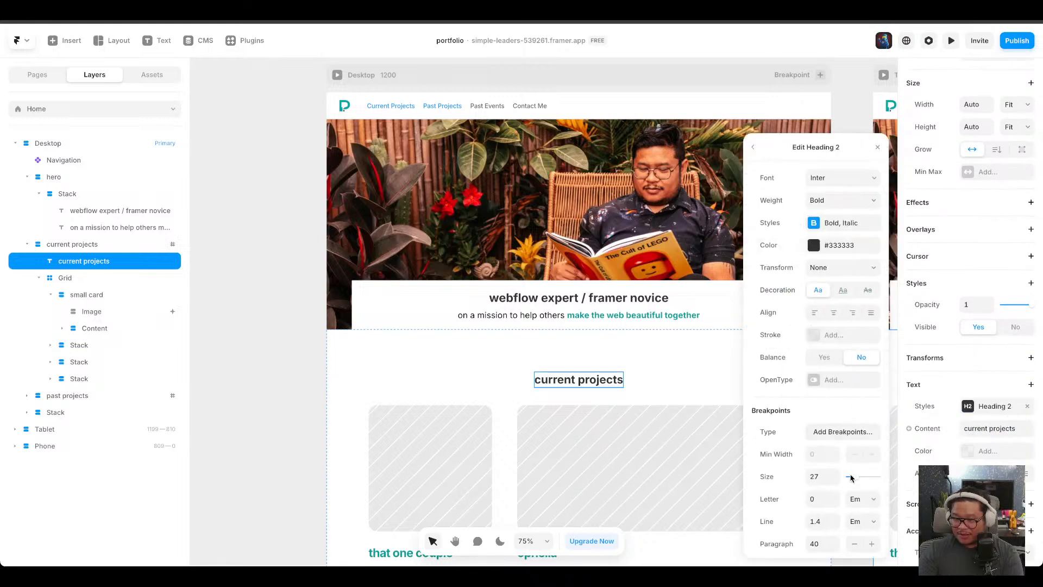
{"action": "left_click_drag", "start_coordinate": [852, 478], "coordinate": [876, 477]}
{"action": "left_click", "coordinate": [519, 349]}
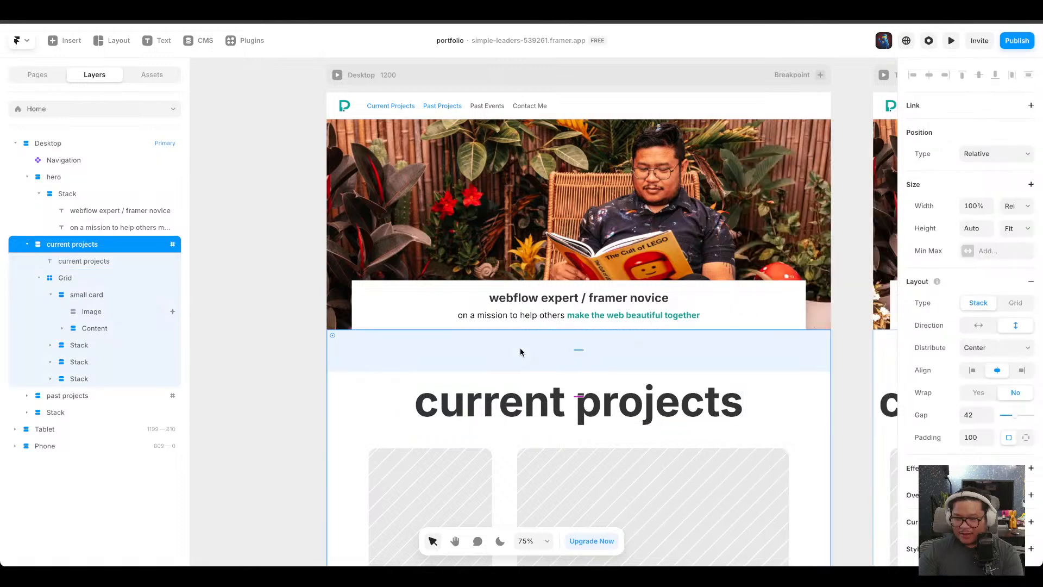
Try adding an Appear effect to the current projects heading, then remove it.
{"action": "left_click", "coordinate": [501, 414]}
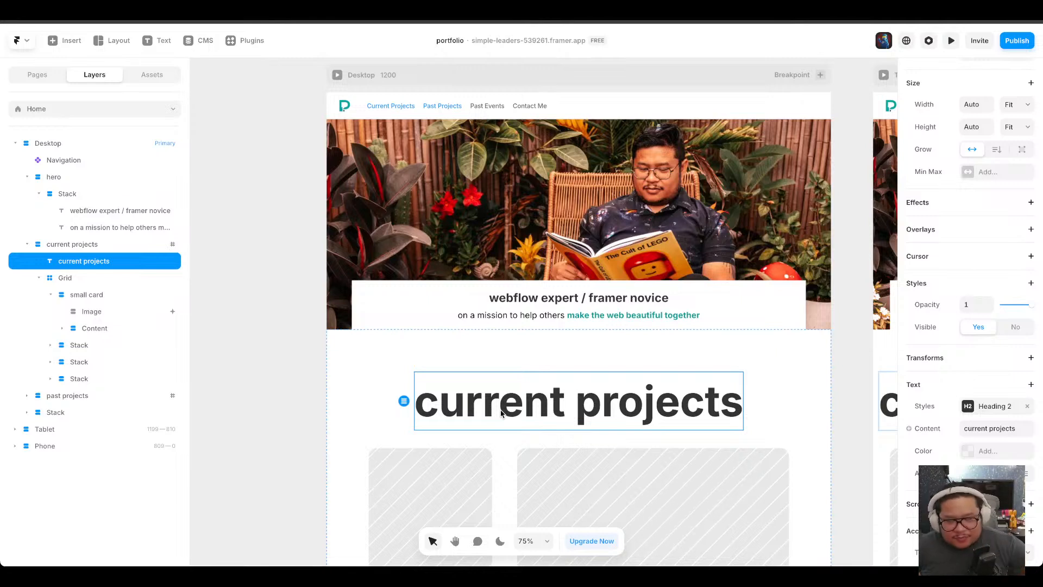
{"action": "right_click", "coordinate": [501, 414]}
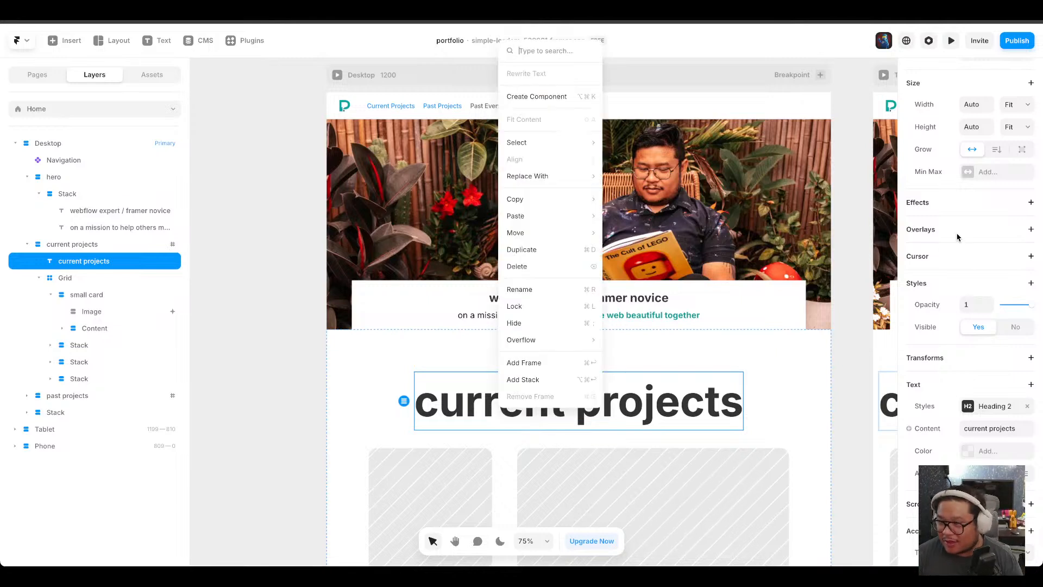
{"action": "left_click", "coordinate": [1030, 203]}
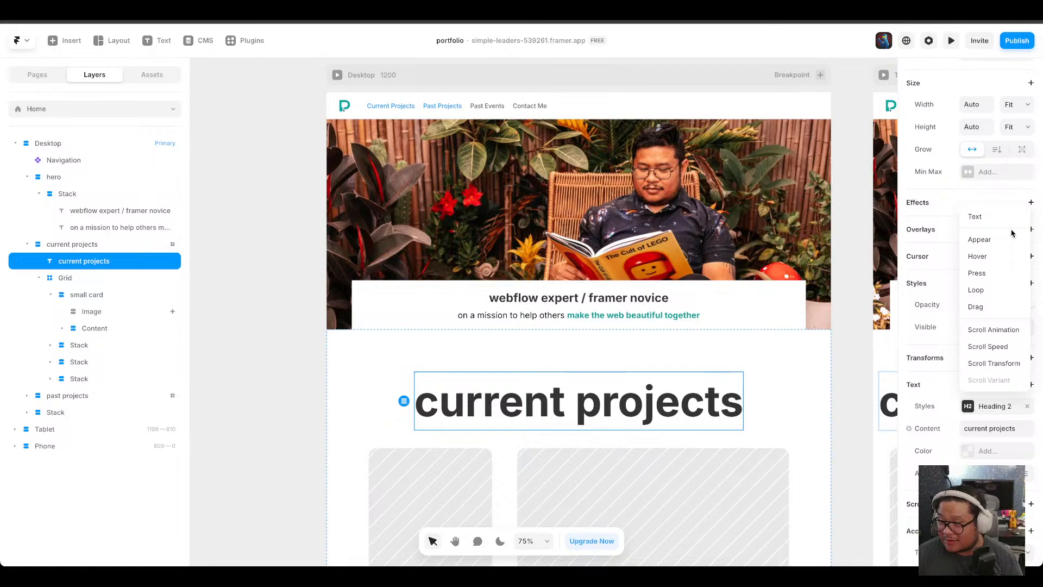
{"action": "left_click", "coordinate": [1002, 246]}
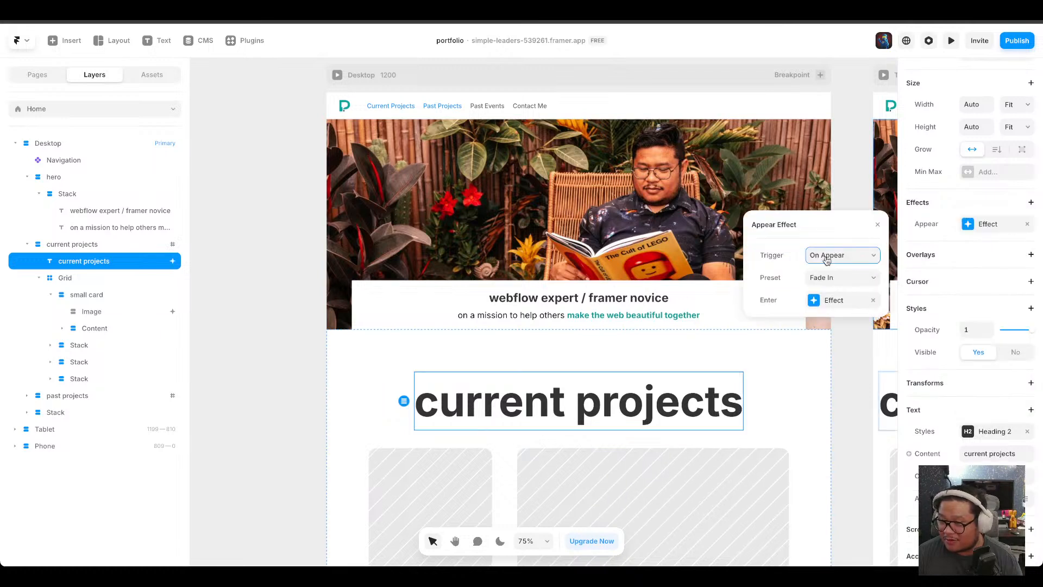
{"action": "left_click", "coordinate": [967, 200]}
{"action": "left_click", "coordinate": [953, 214]}
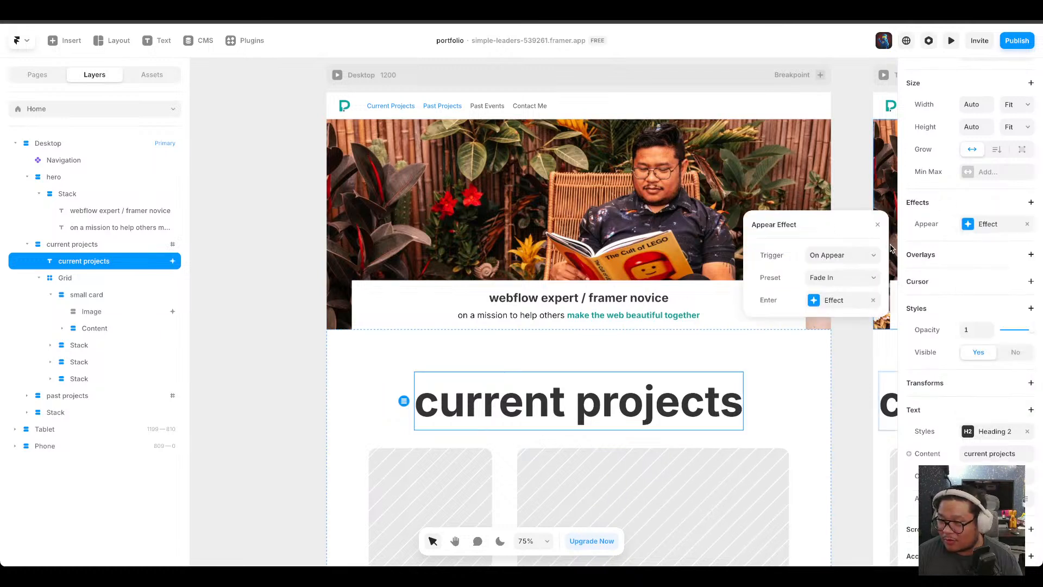
{"action": "left_click", "coordinate": [1027, 225]}
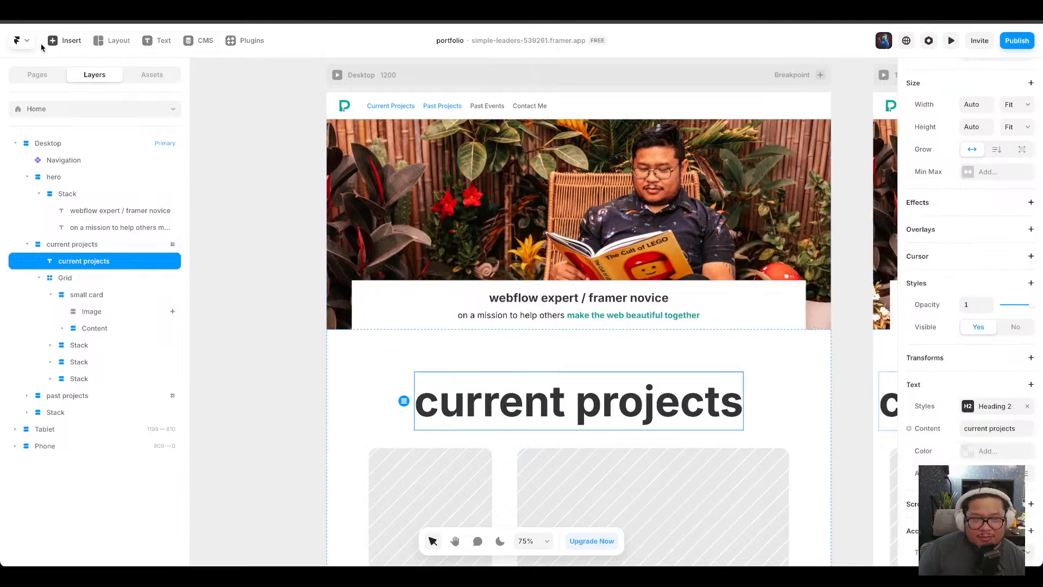
{"action": "left_click", "coordinate": [22, 41]}
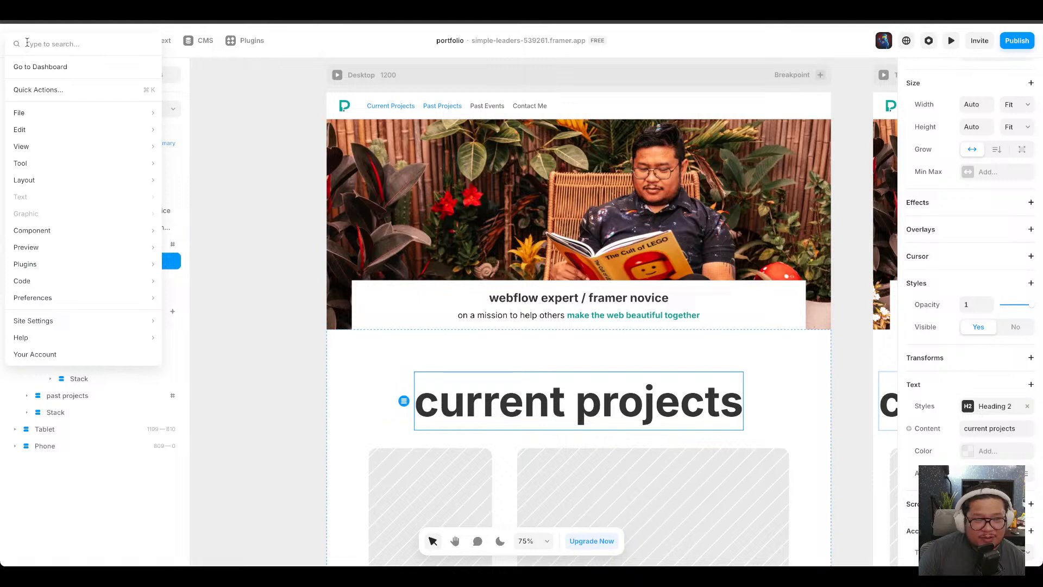
{"action": "left_click", "coordinate": [253, 41]}
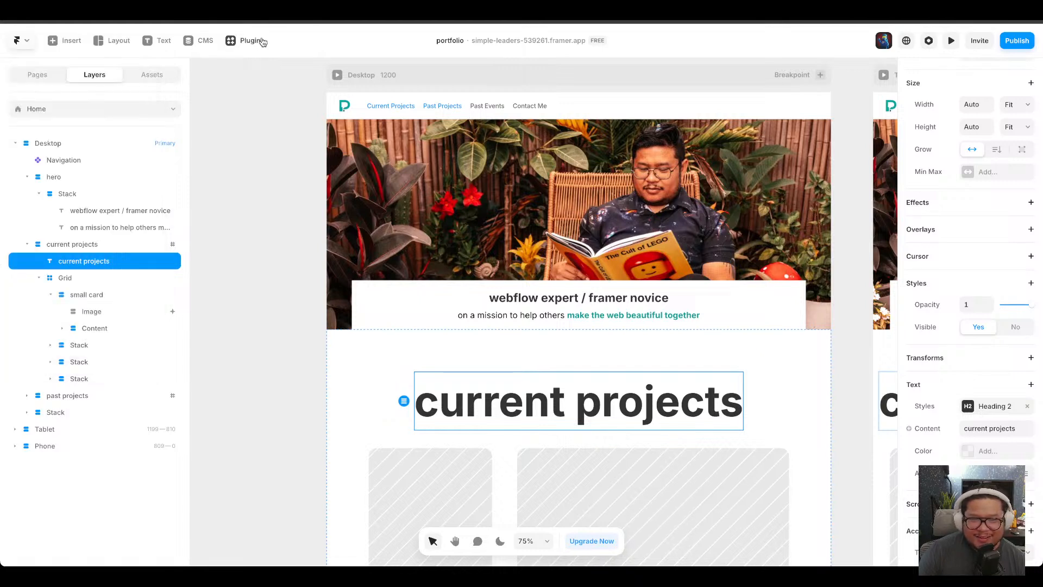
{"action": "left_click", "coordinate": [62, 43]}
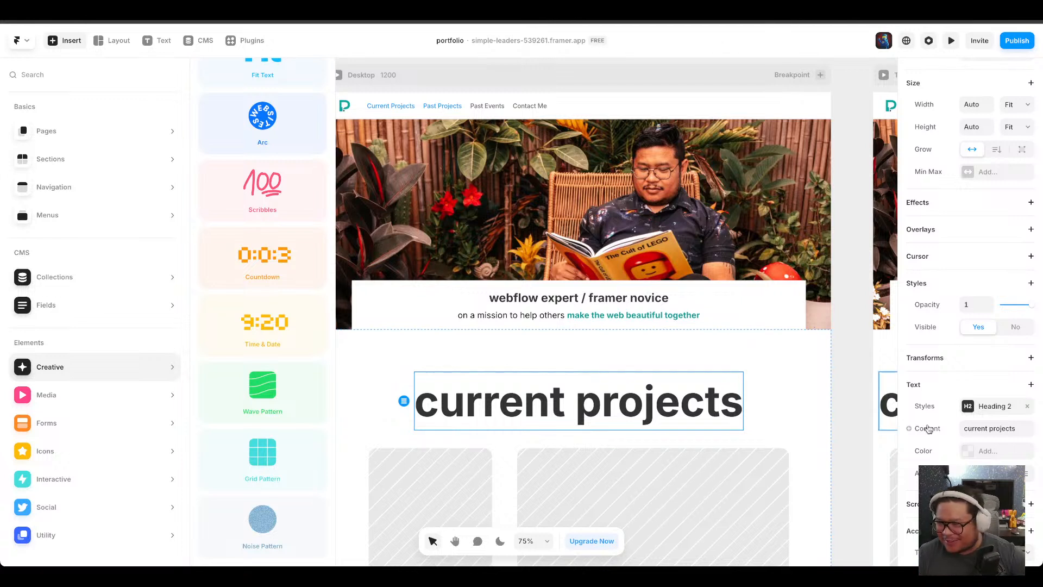
{"action": "scroll", "coordinate": [901, 469], "scroll_direction": "down", "scroll_amount": 1}
{"action": "scroll", "coordinate": [970, 264], "scroll_direction": "up", "scroll_amount": 3}
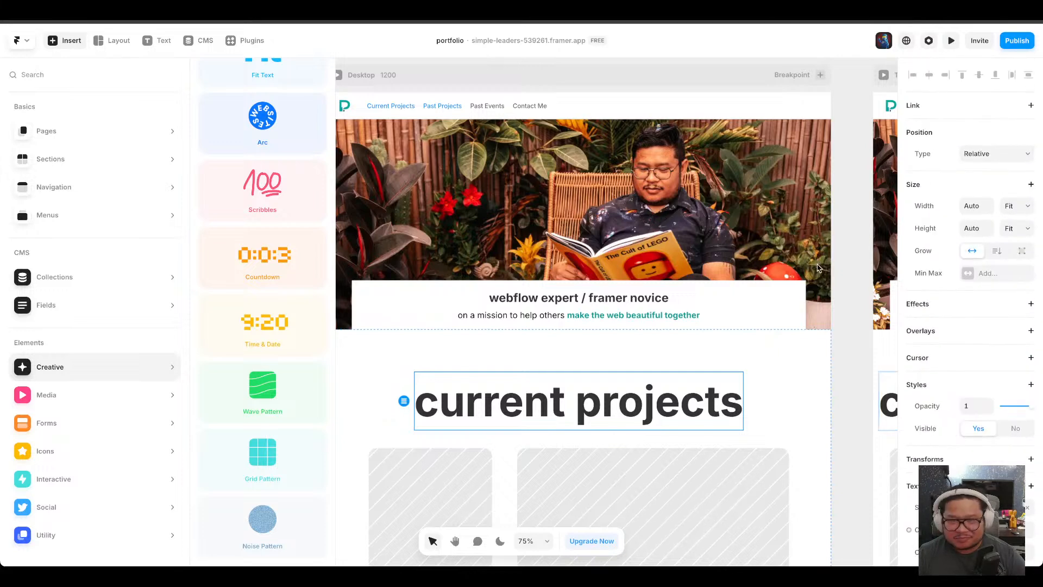
Search the plugins for motion and animation plugins.
{"action": "left_click", "coordinate": [233, 40]}
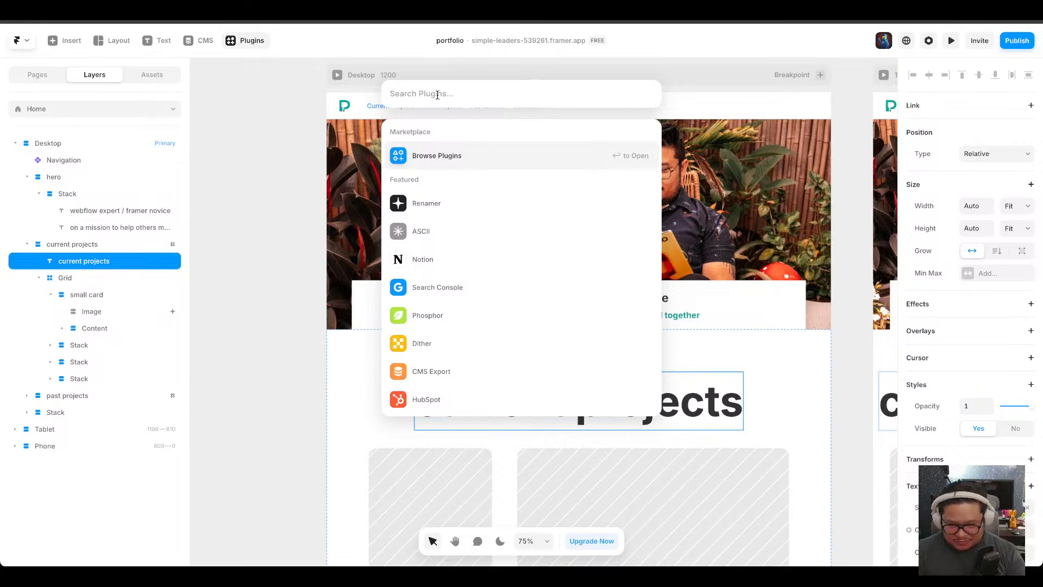
{"action": "type", "text": "m oti"}
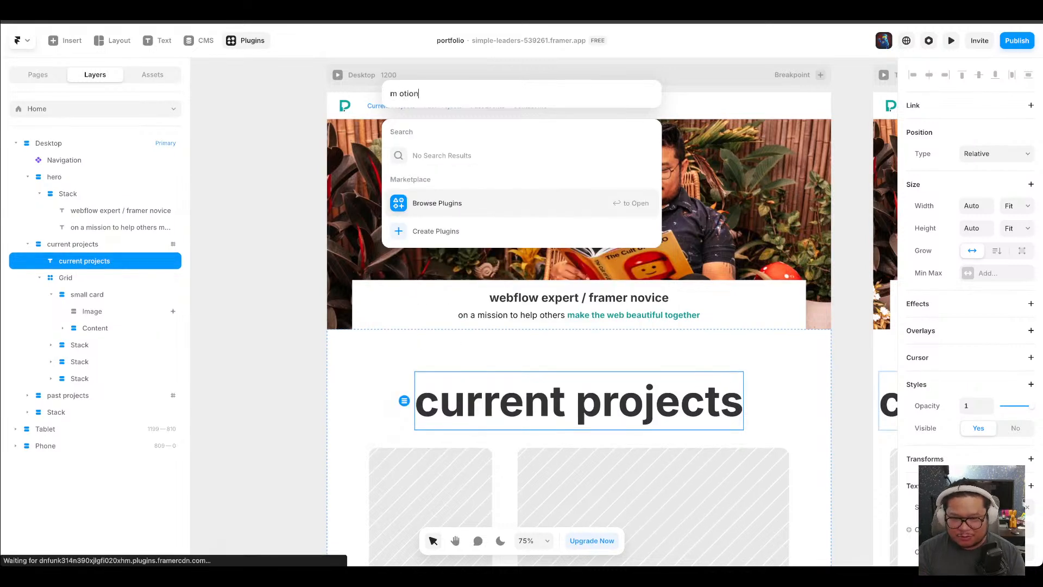
{"action": "key", "text": "ctrl+a"}
{"action": "type", "text": "mo"}
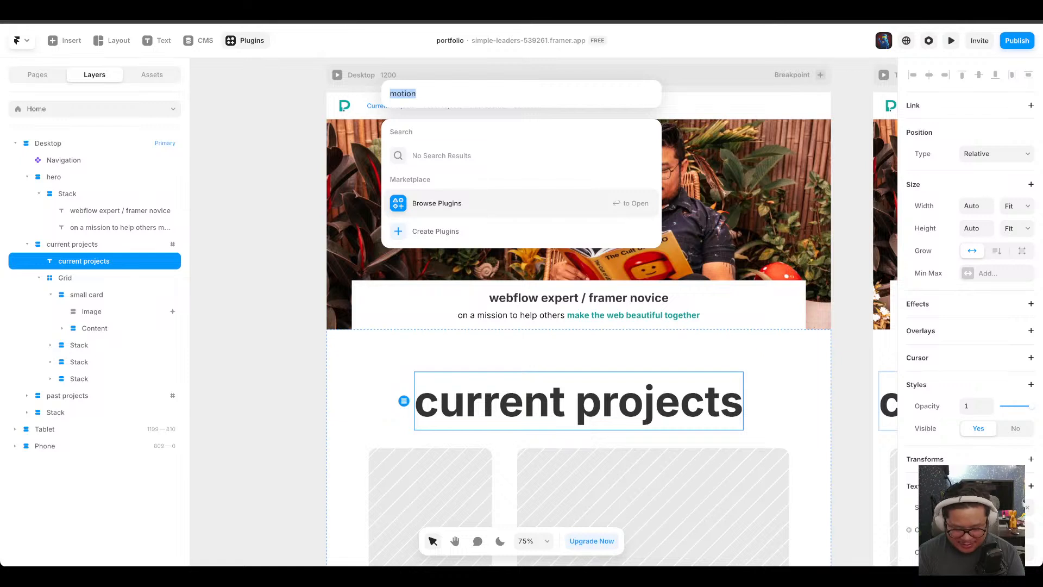
{"action": "type", "text": "animati"}
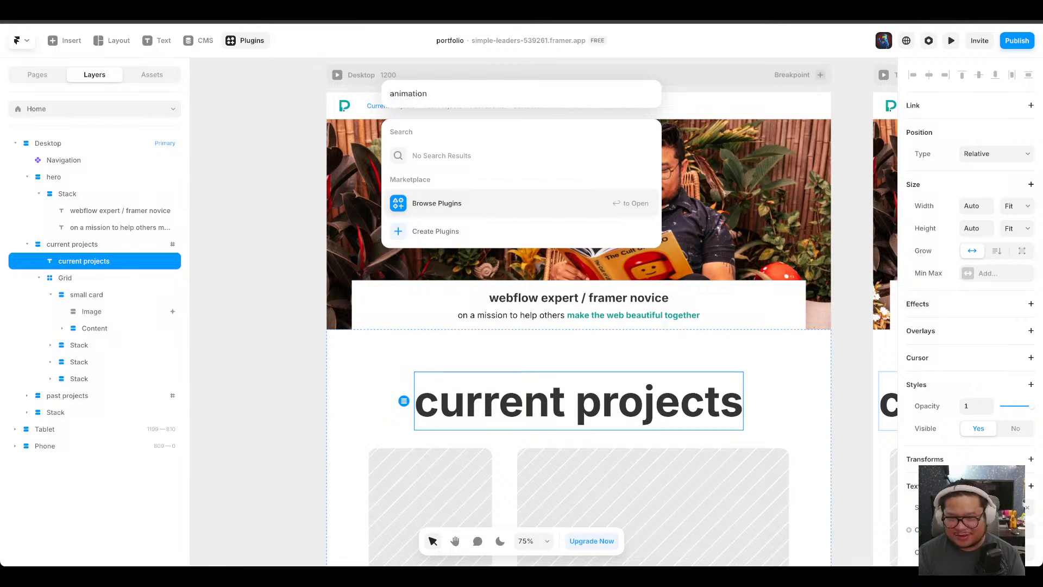
{"action": "key", "text": "ctrl+a"}
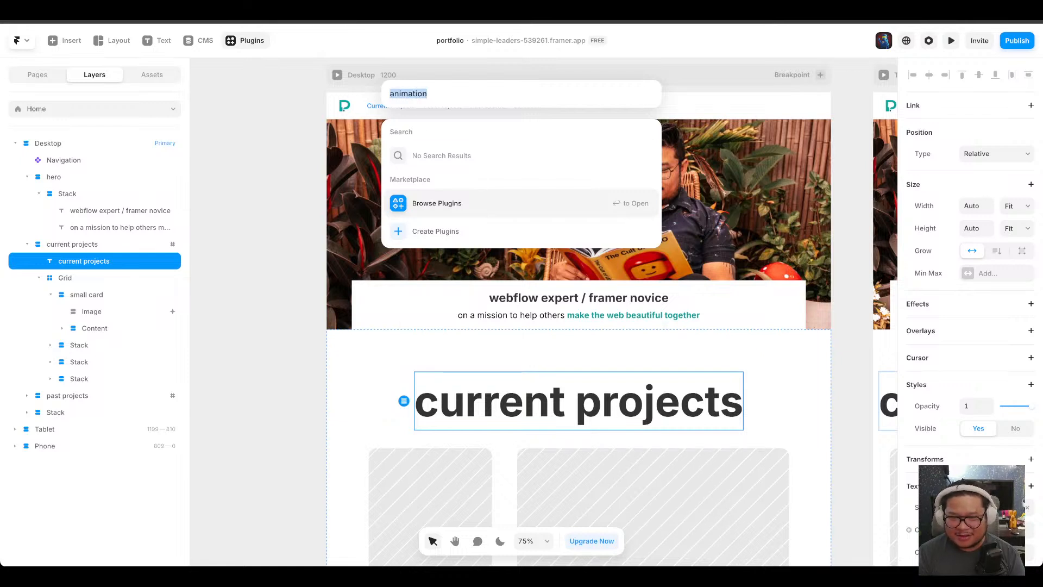
{"action": "key", "text": "BackSpace"}
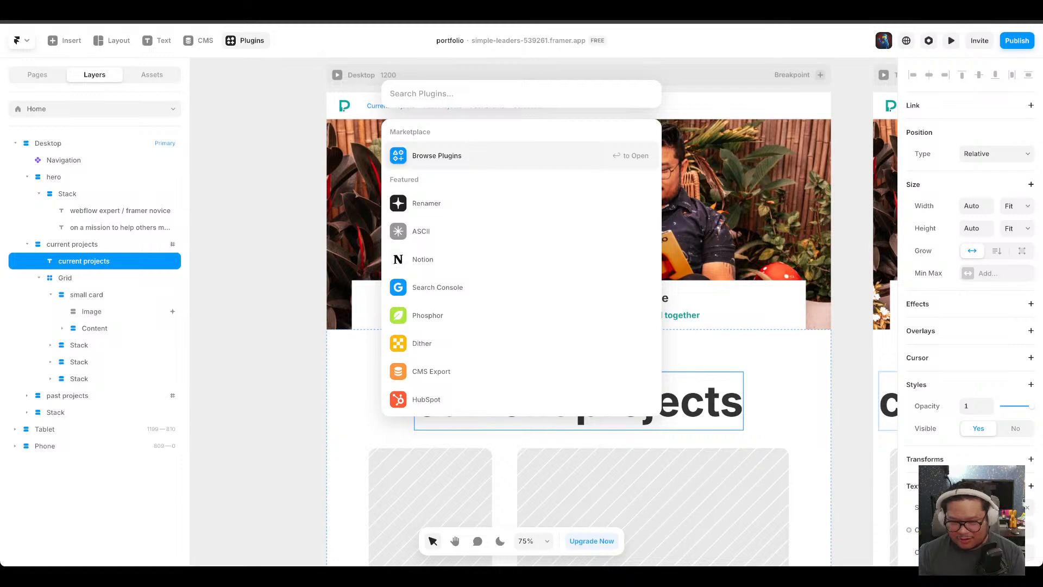
{"action": "type", "text": "motion"}
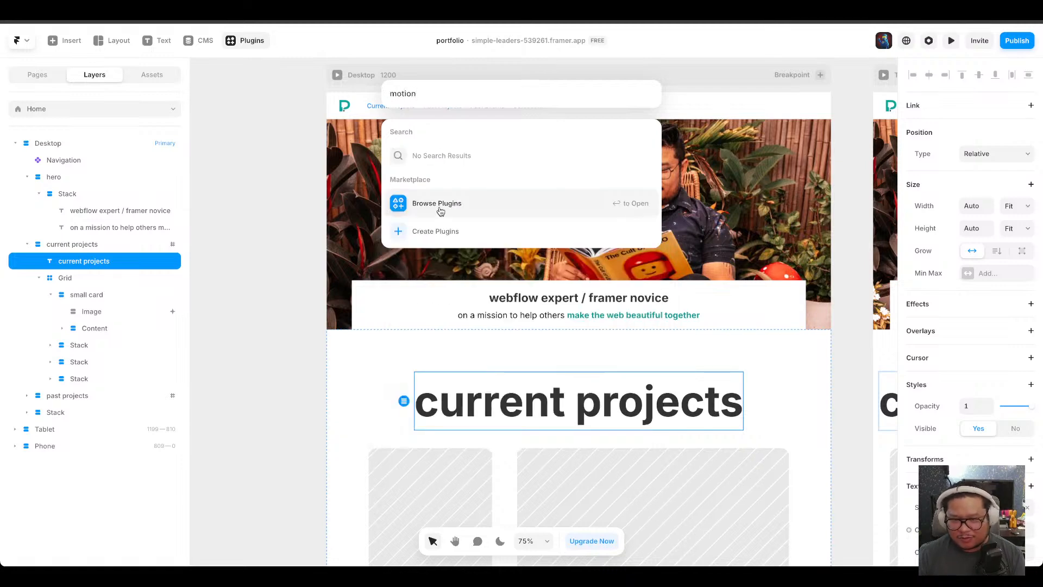
Open the plugin marketplace, filter it to free plugins, and browse the available plugins.
{"action": "left_click", "coordinate": [439, 206]}
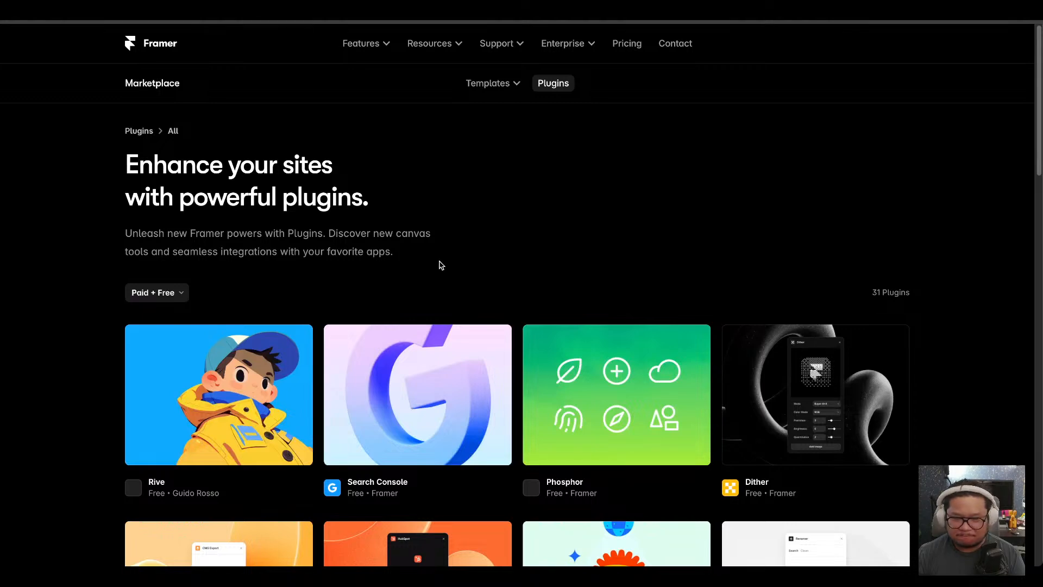
{"action": "scroll", "coordinate": [442, 252], "scroll_direction": "down", "scroll_amount": 3}
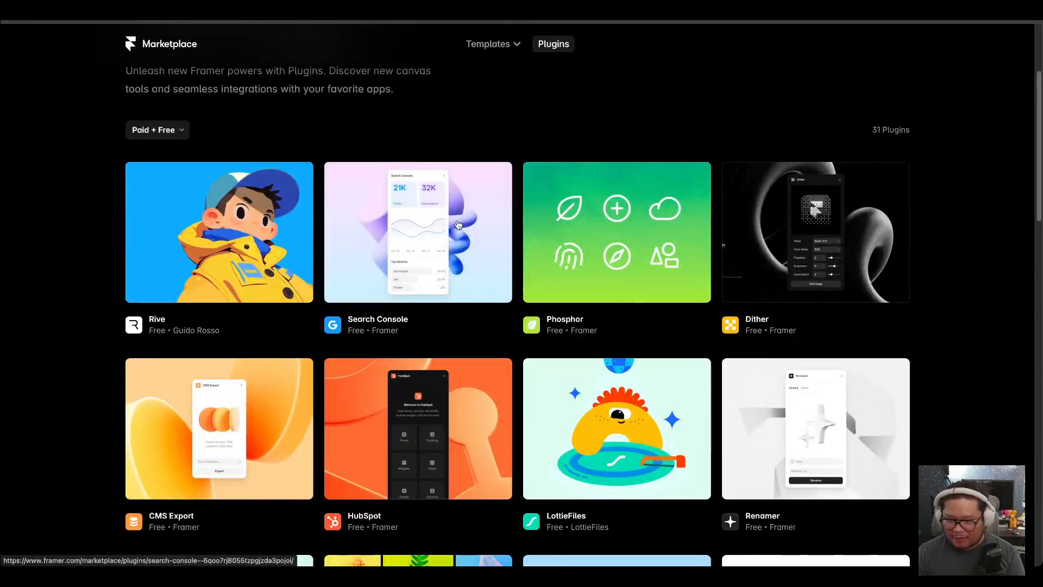
{"action": "scroll", "coordinate": [67, 349], "scroll_direction": "down", "scroll_amount": 3}
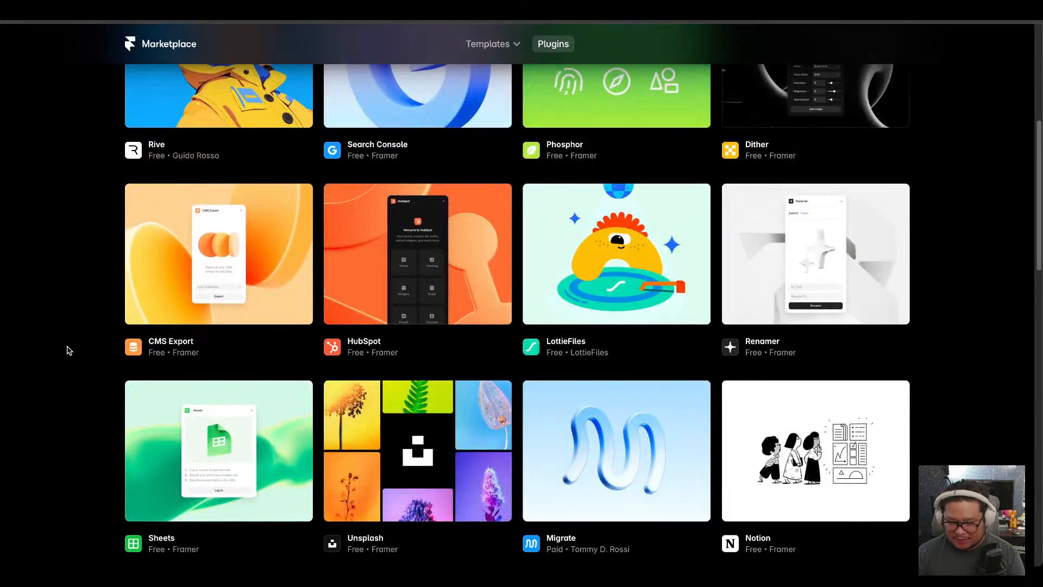
{"action": "scroll", "coordinate": [66, 350], "scroll_direction": "down", "scroll_amount": 10}
{"action": "scroll", "coordinate": [66, 350], "scroll_direction": "up", "scroll_amount": 20}
{"action": "left_click", "coordinate": [160, 294]}
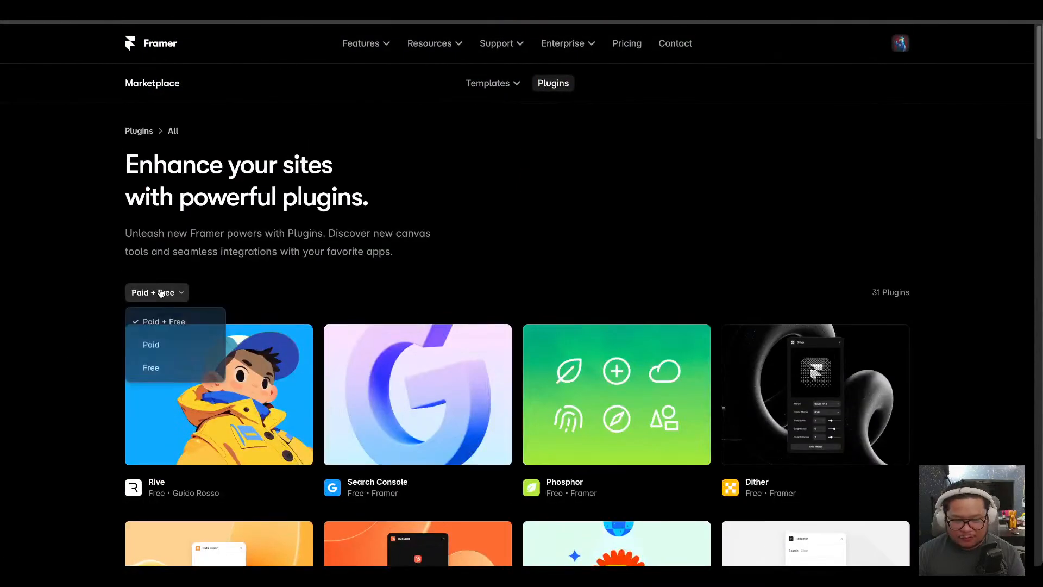
{"action": "left_click", "coordinate": [157, 367]}
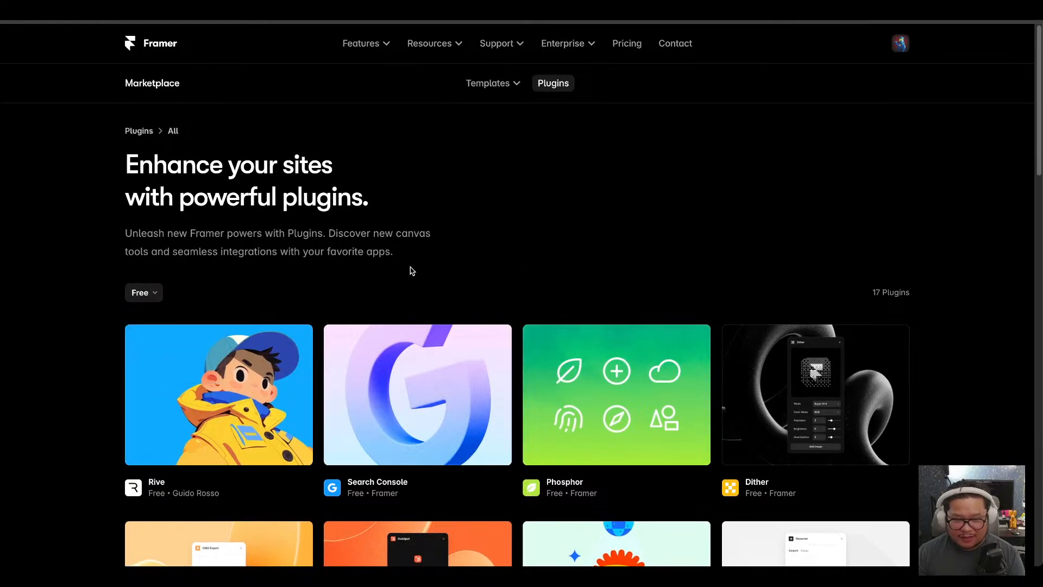
{"action": "scroll", "coordinate": [398, 236], "scroll_direction": "down", "scroll_amount": 3}
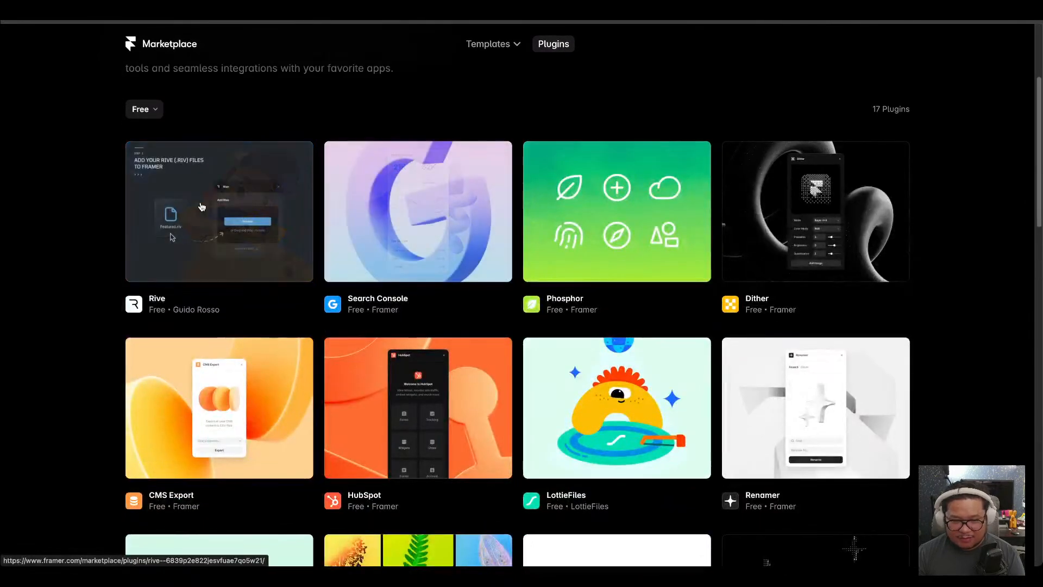
{"action": "scroll", "coordinate": [48, 275], "scroll_direction": "down", "scroll_amount": 2}
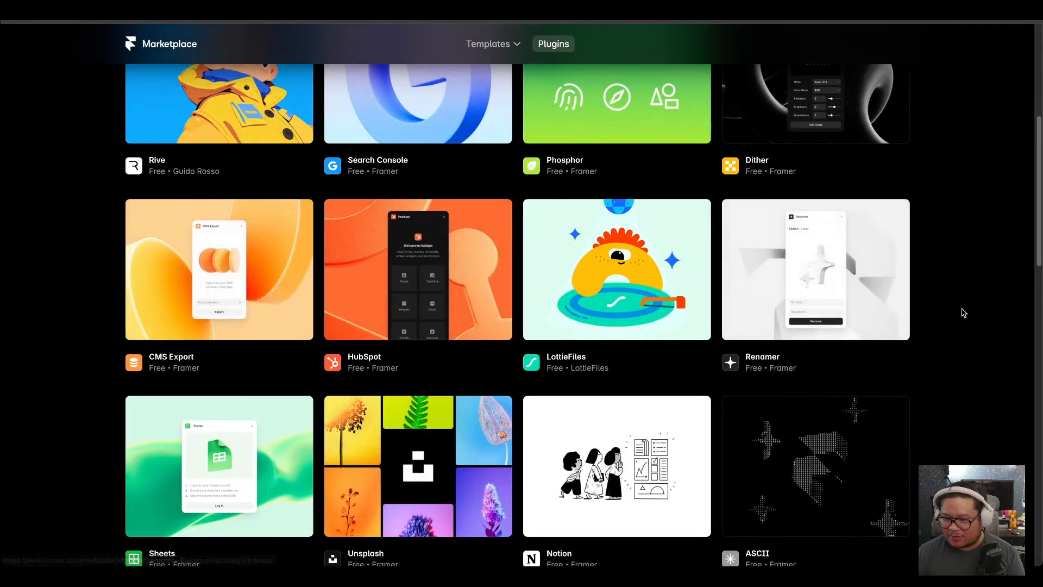
{"action": "scroll", "coordinate": [963, 312], "scroll_direction": "down", "scroll_amount": 4}
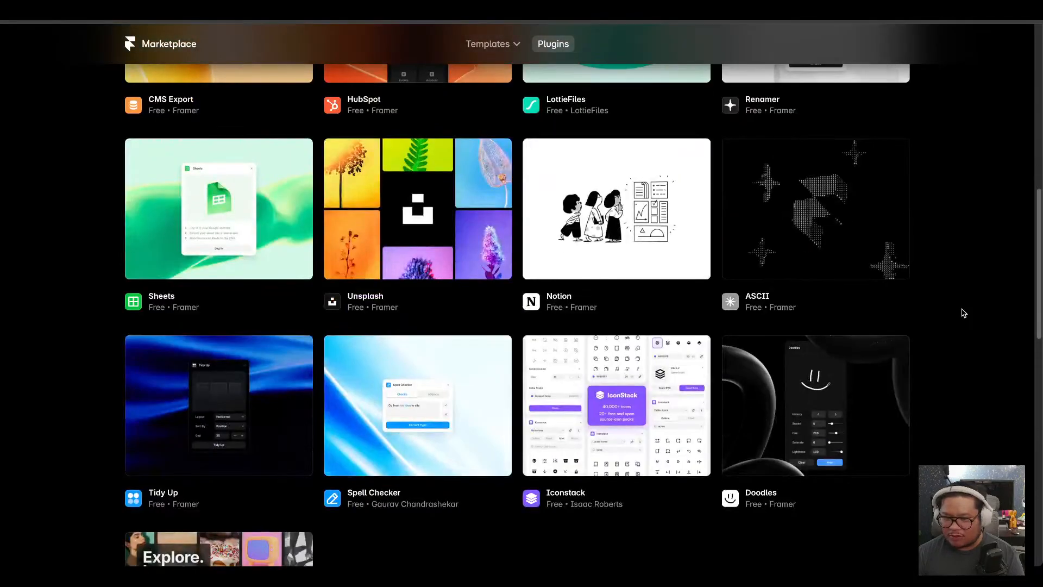
{"action": "scroll", "coordinate": [964, 313], "scroll_direction": "down", "scroll_amount": 2}
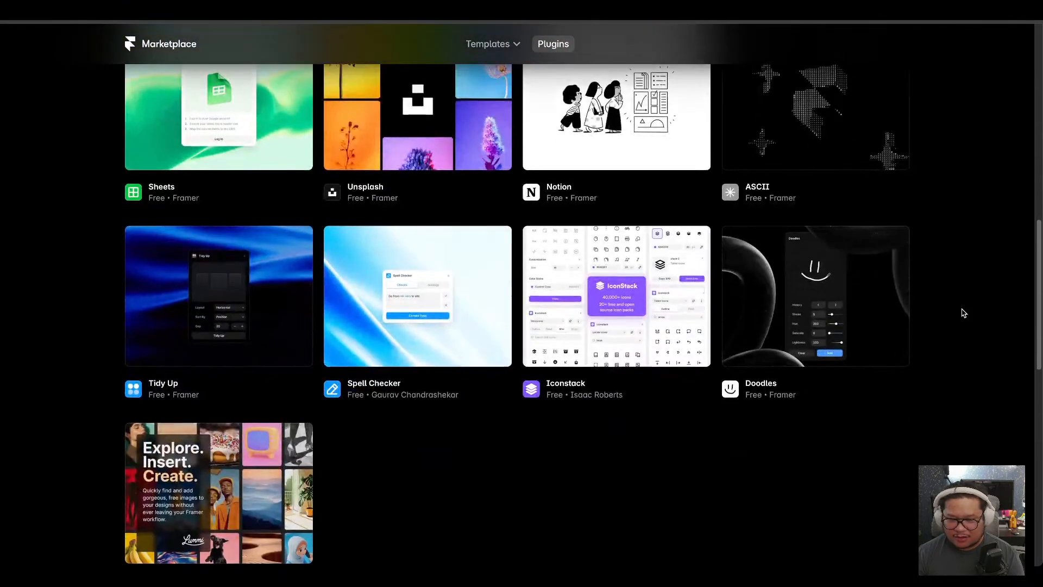
Scroll through the remaining free plugins in the marketplace.
{"action": "scroll", "coordinate": [964, 313], "scroll_direction": "down", "scroll_amount": 4}
{"action": "scroll", "coordinate": [963, 312], "scroll_direction": "down", "scroll_amount": 6}
{"action": "scroll", "coordinate": [963, 313], "scroll_direction": "up", "scroll_amount": 8}
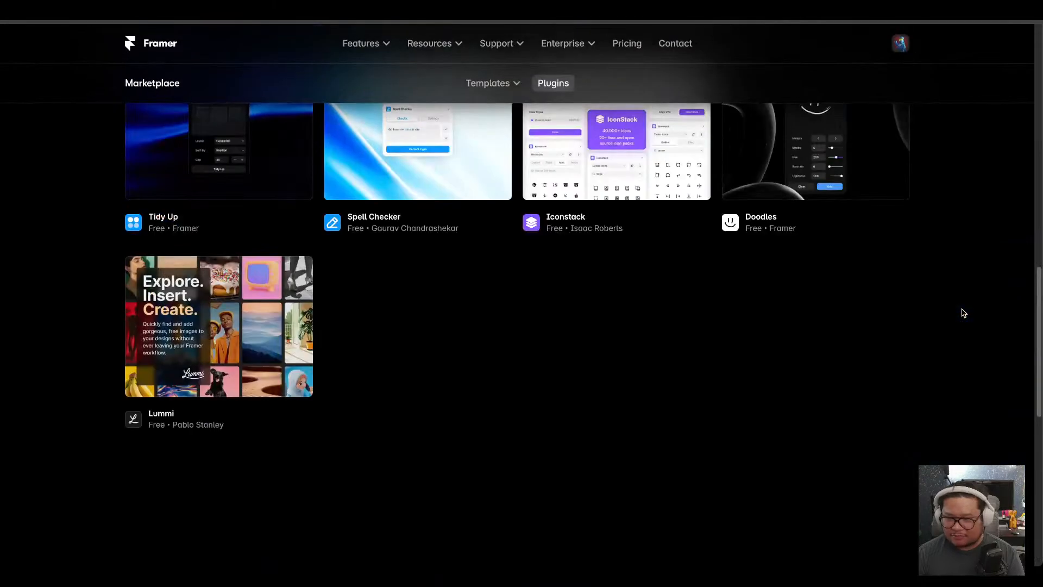
{"action": "scroll", "coordinate": [897, 333], "scroll_direction": "up", "scroll_amount": 2}
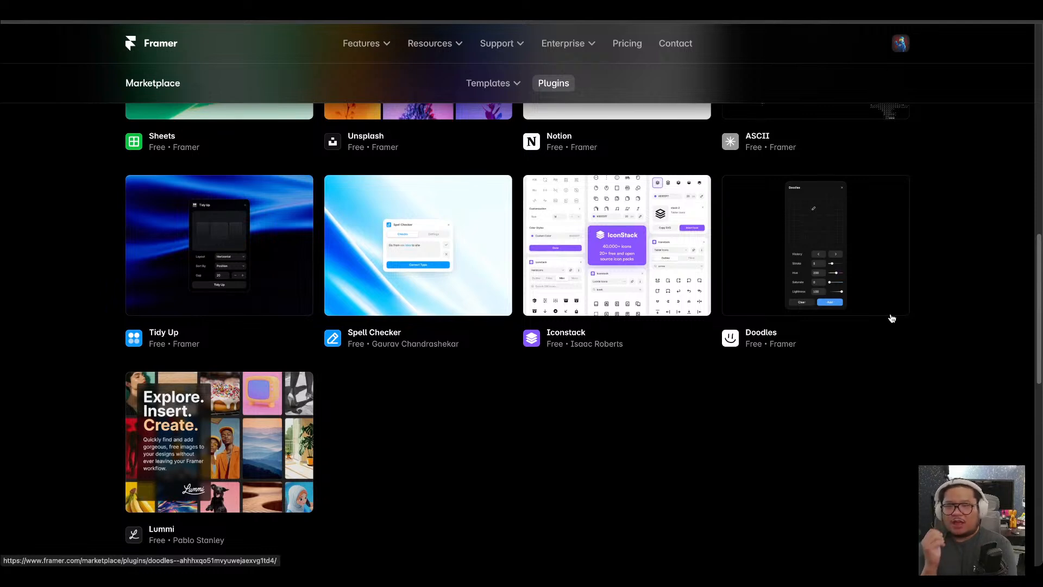
Open the Animations features page and read the Text effects section and its lesson link.
{"action": "mouse_move", "coordinate": [368, 51]}
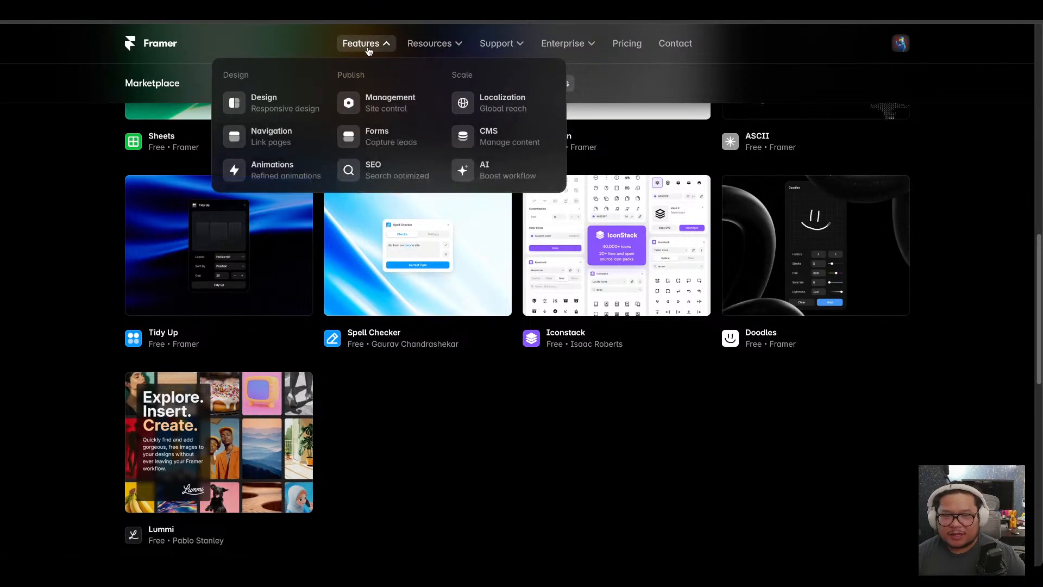
{"action": "left_click", "coordinate": [239, 170]}
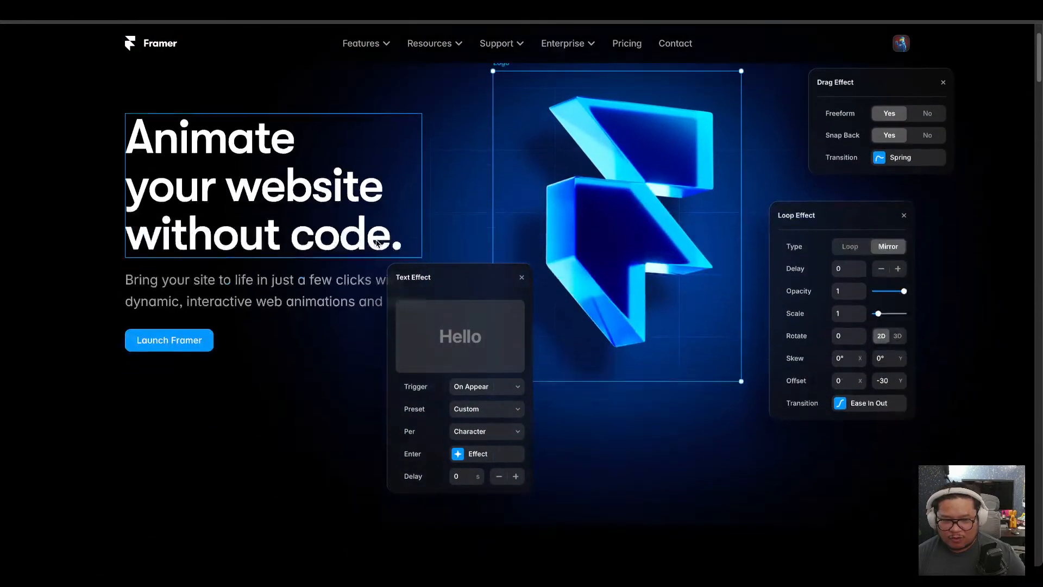
{"action": "scroll", "coordinate": [379, 243], "scroll_direction": "down", "scroll_amount": 4}
{"action": "scroll", "coordinate": [379, 244], "scroll_direction": "down", "scroll_amount": 8}
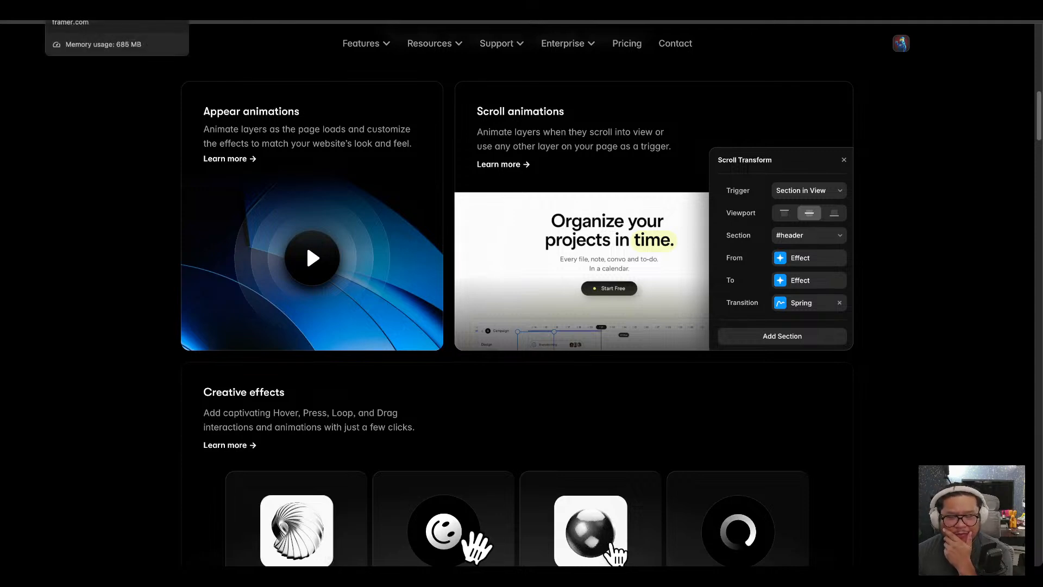
{"action": "scroll", "coordinate": [110, 293], "scroll_direction": "down", "scroll_amount": 8}
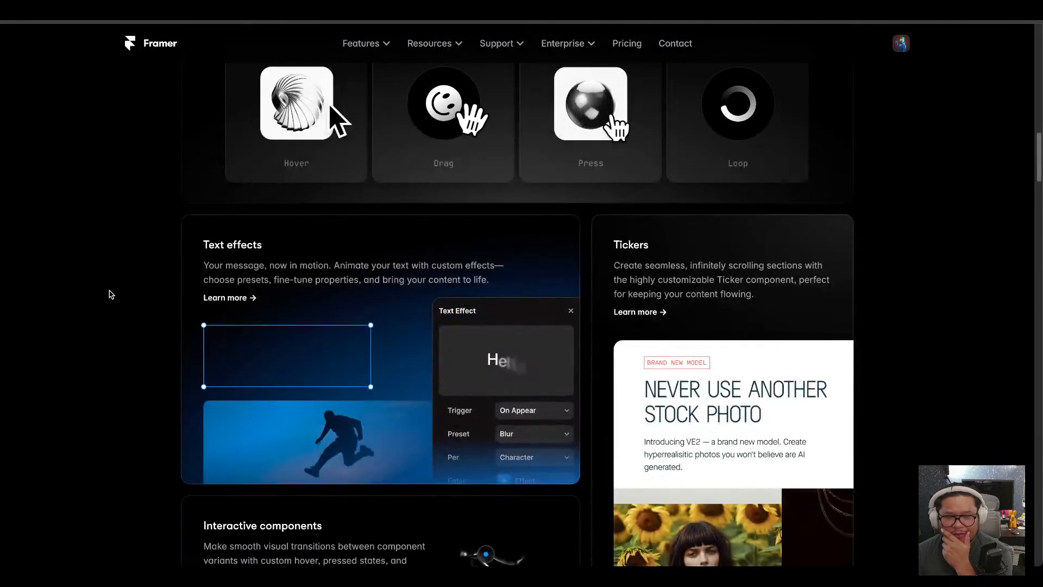
{"action": "scroll", "coordinate": [110, 294], "scroll_direction": "down", "scroll_amount": 1}
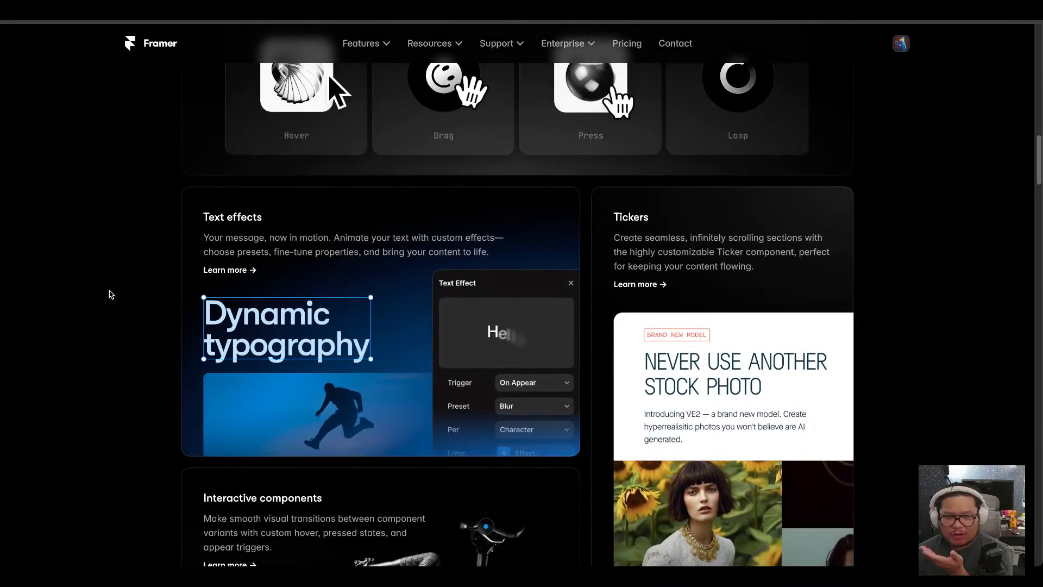
{"action": "left_click", "coordinate": [221, 269]}
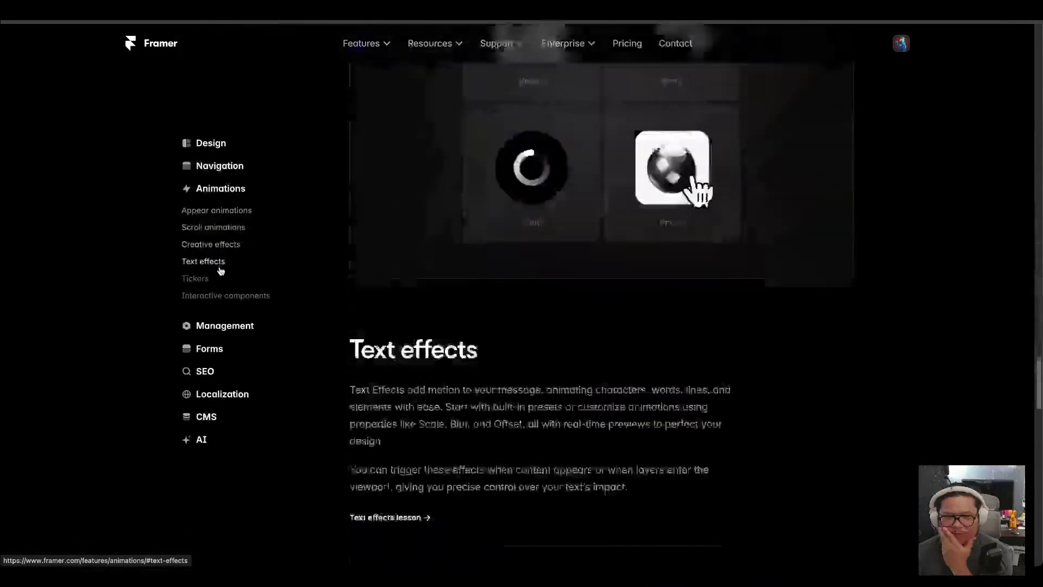
{"action": "scroll", "coordinate": [566, 272], "scroll_direction": "down", "scroll_amount": 1}
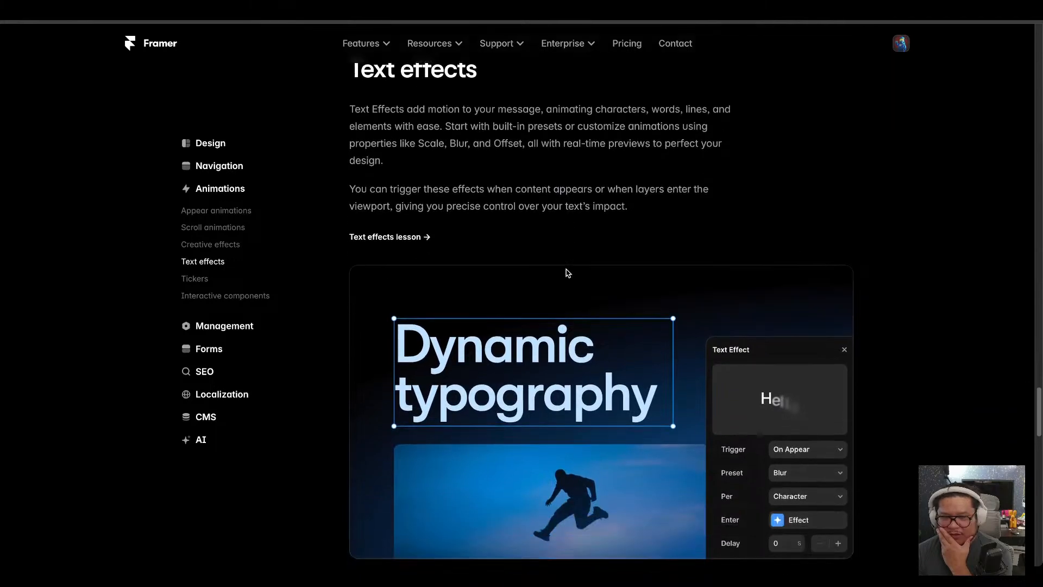
{"action": "left_click", "coordinate": [379, 243]}
{"action": "scroll", "coordinate": [351, 302], "scroll_direction": "down", "scroll_amount": 6}
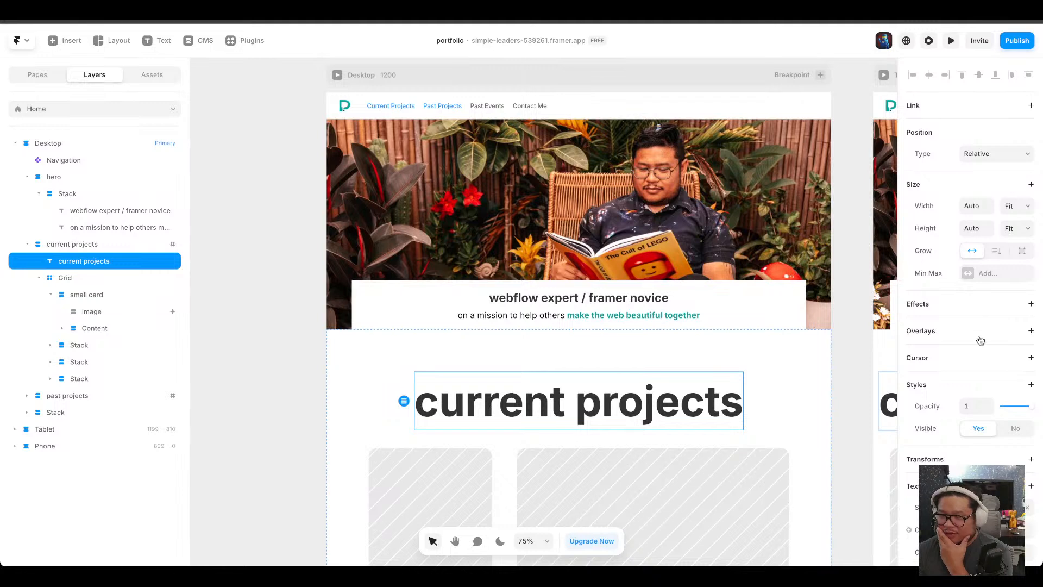
Add a Text effect to the current projects heading and set its trigger to Section in View.
{"action": "left_click", "coordinate": [1029, 304]}
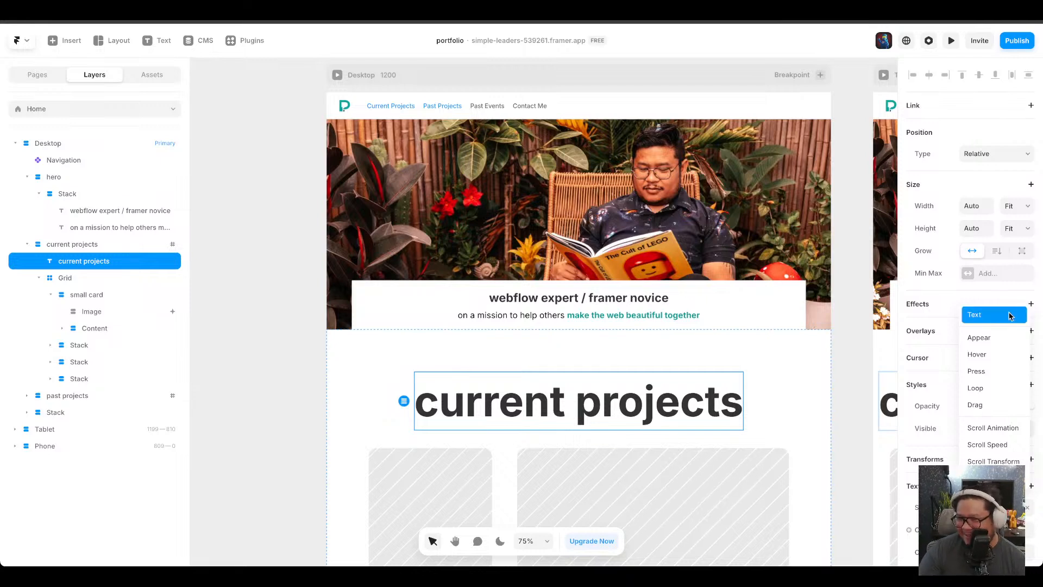
{"action": "left_click", "coordinate": [1011, 315]}
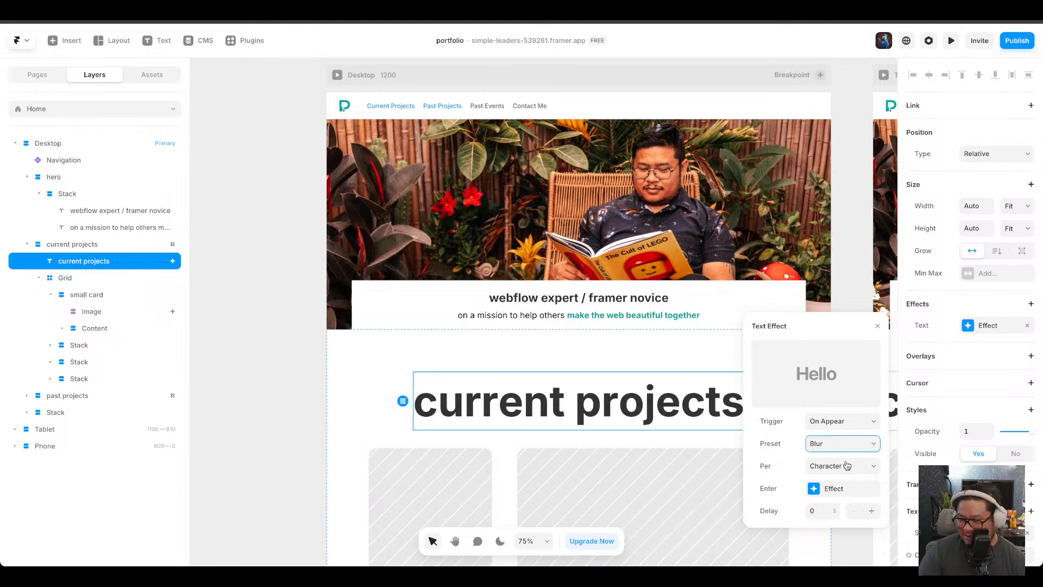
{"action": "key", "text": "Down"}
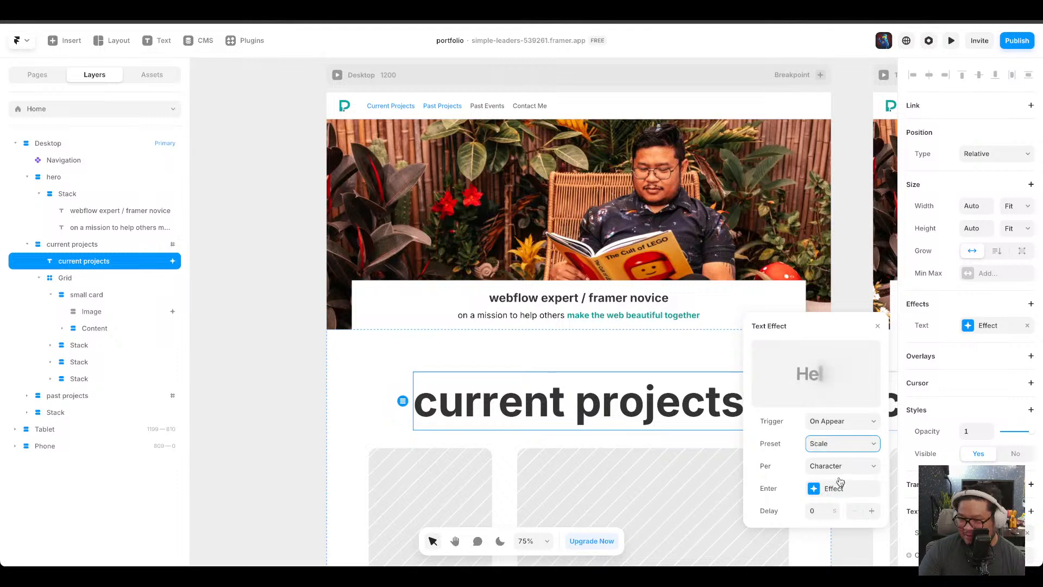
{"action": "key", "text": "Down"}
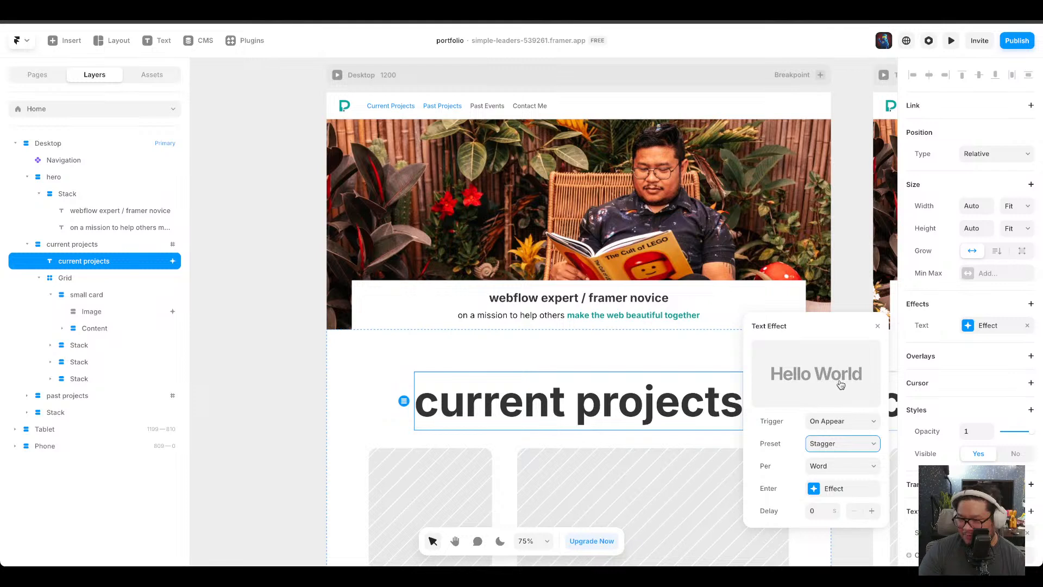
{"action": "left_click", "coordinate": [839, 374]}
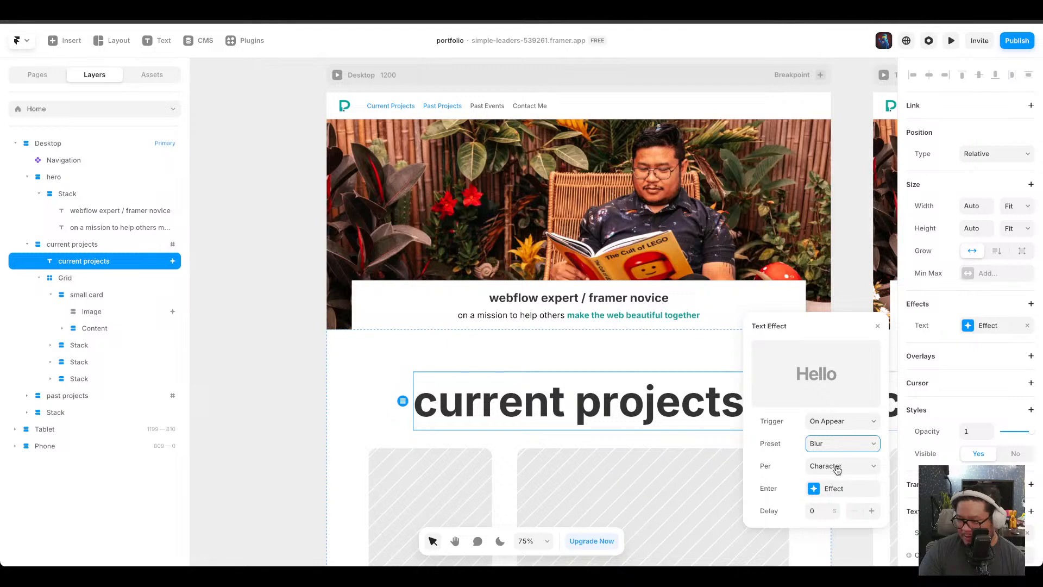
{"action": "left_click", "coordinate": [837, 469]}
{"action": "left_click", "coordinate": [840, 426]}
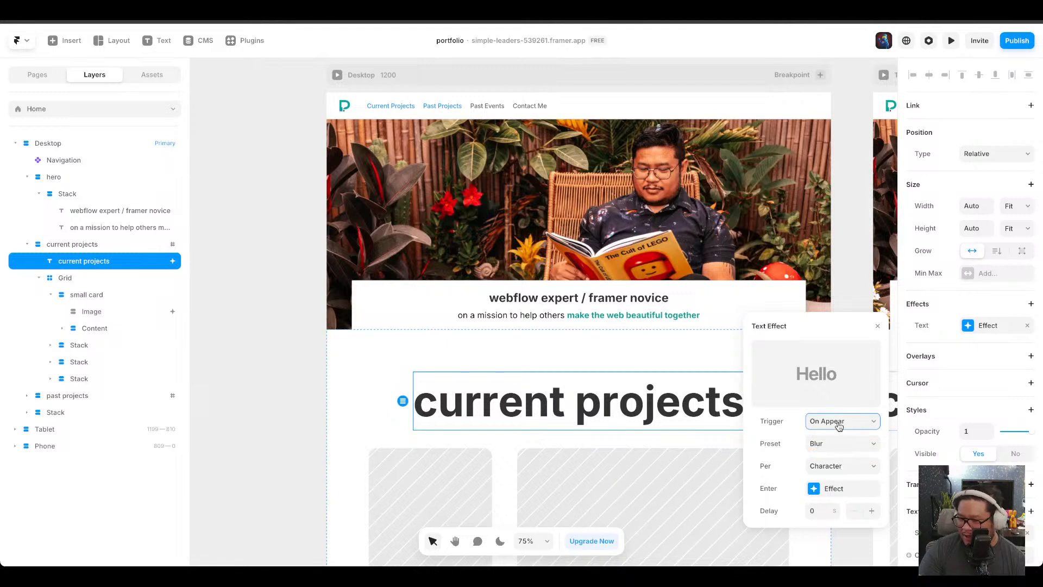
{"action": "left_click", "coordinate": [844, 455]}
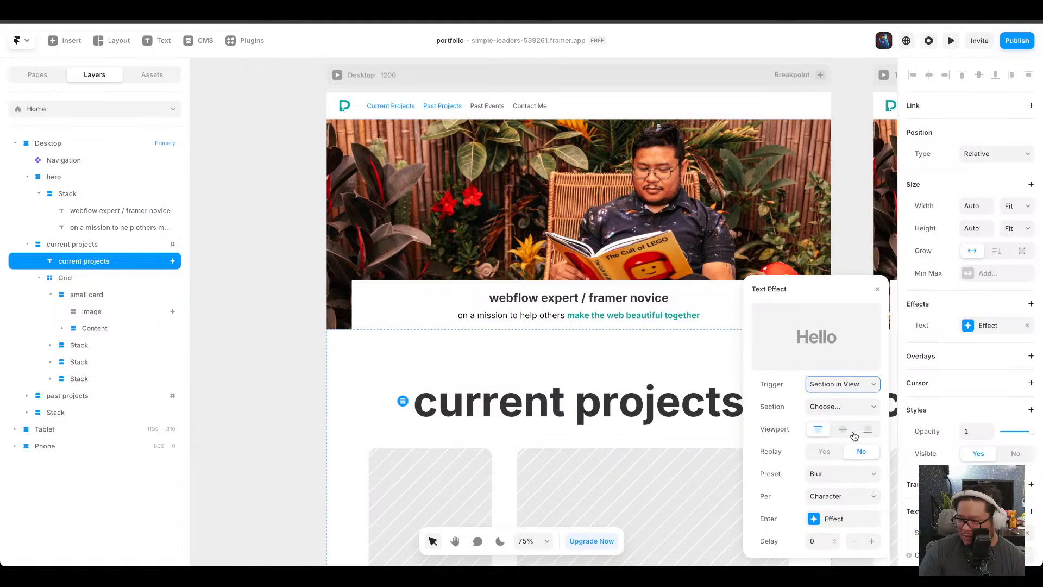
Set the text effect's viewport to the top option and its preset to Custom.
{"action": "left_click", "coordinate": [843, 430]}
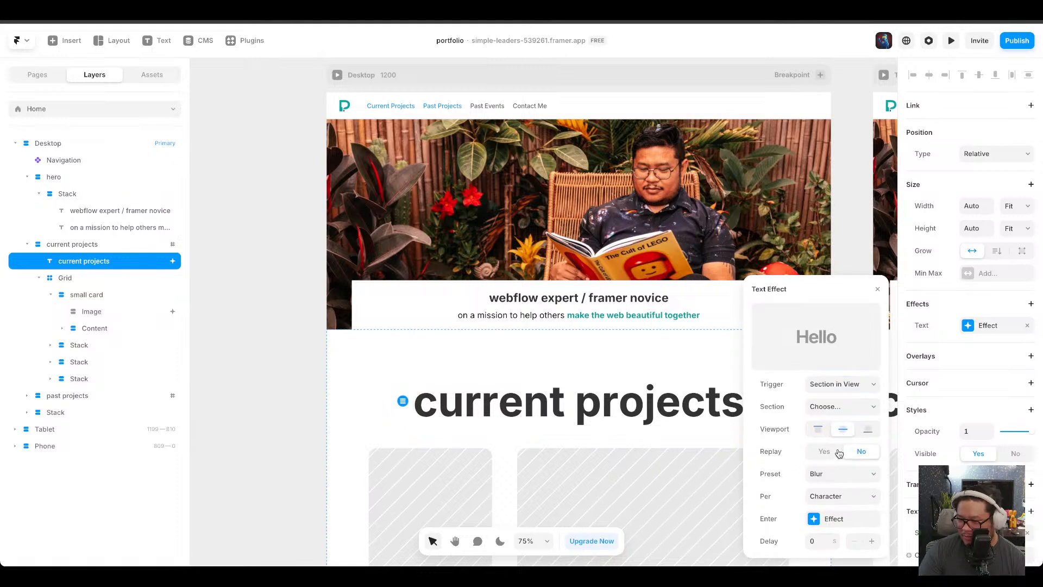
{"action": "left_click", "coordinate": [819, 430]}
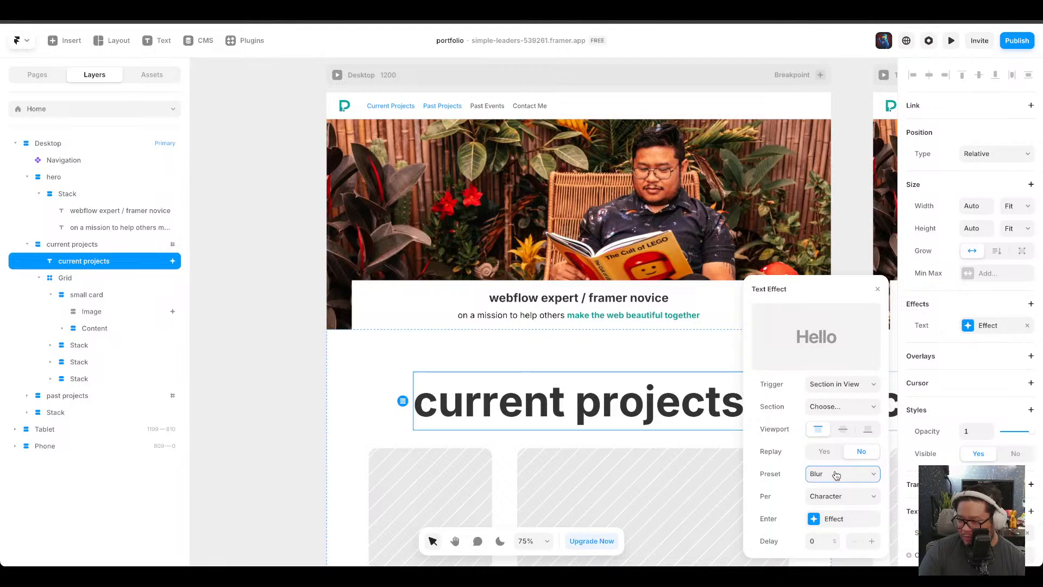
{"action": "key", "text": "Down"}
{"action": "key", "text": "Down"}
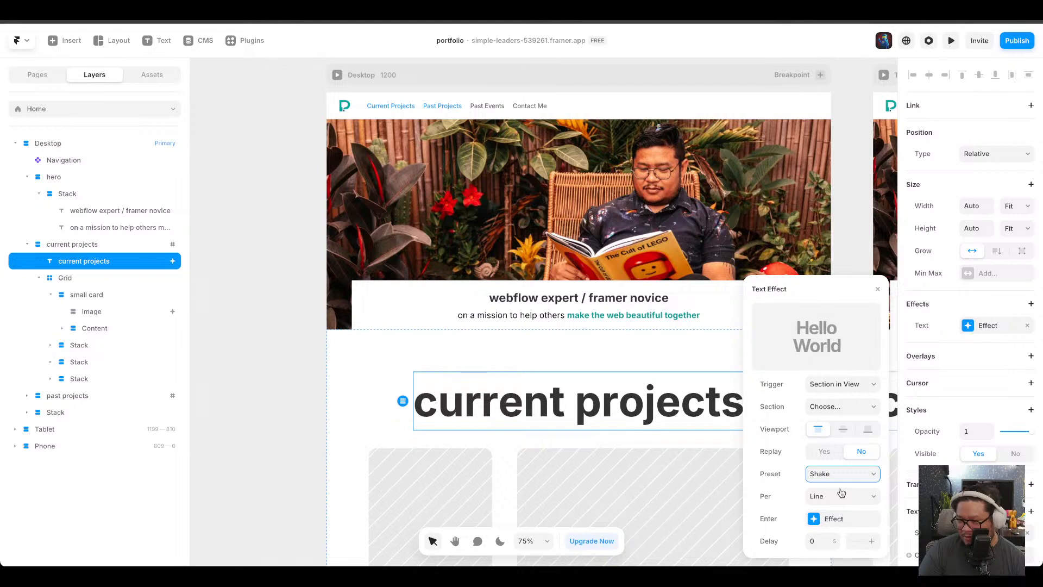
{"action": "key", "text": "Down"}
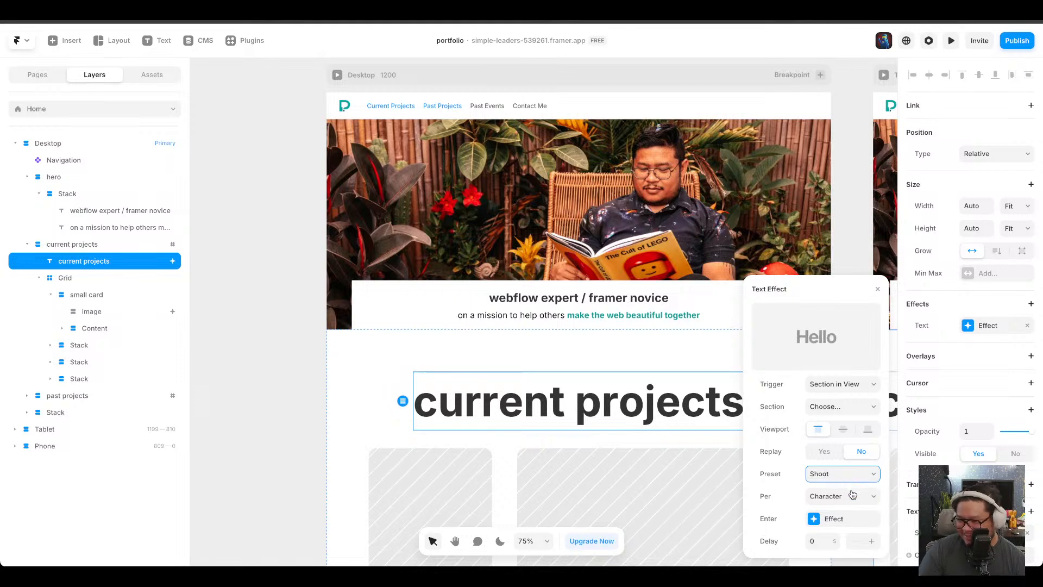
{"action": "key", "text": "Down"}
{"action": "key", "text": "Down"}
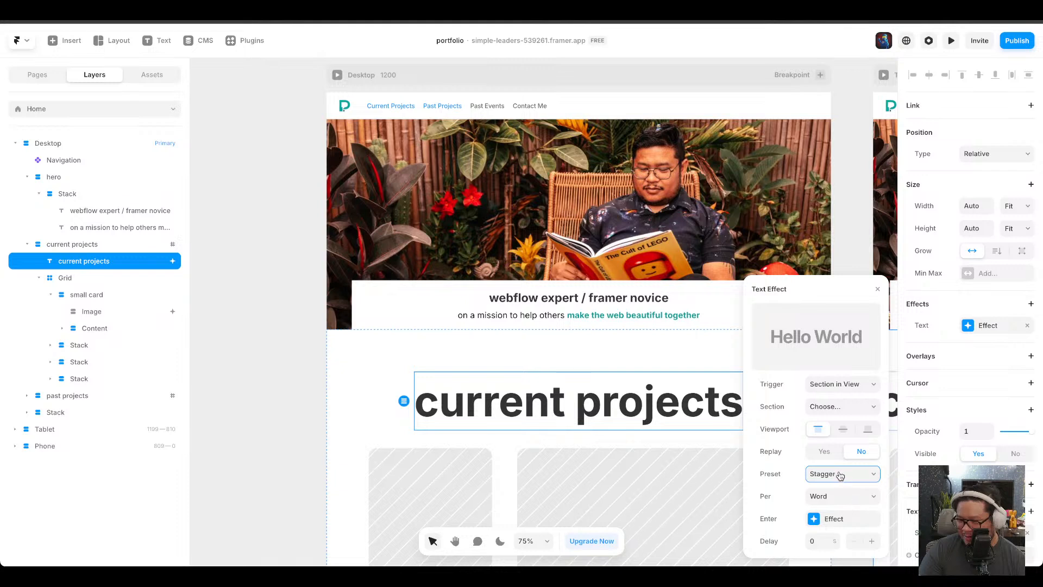
{"action": "left_click", "coordinate": [828, 519]}
{"action": "left_click", "coordinate": [753, 292]}
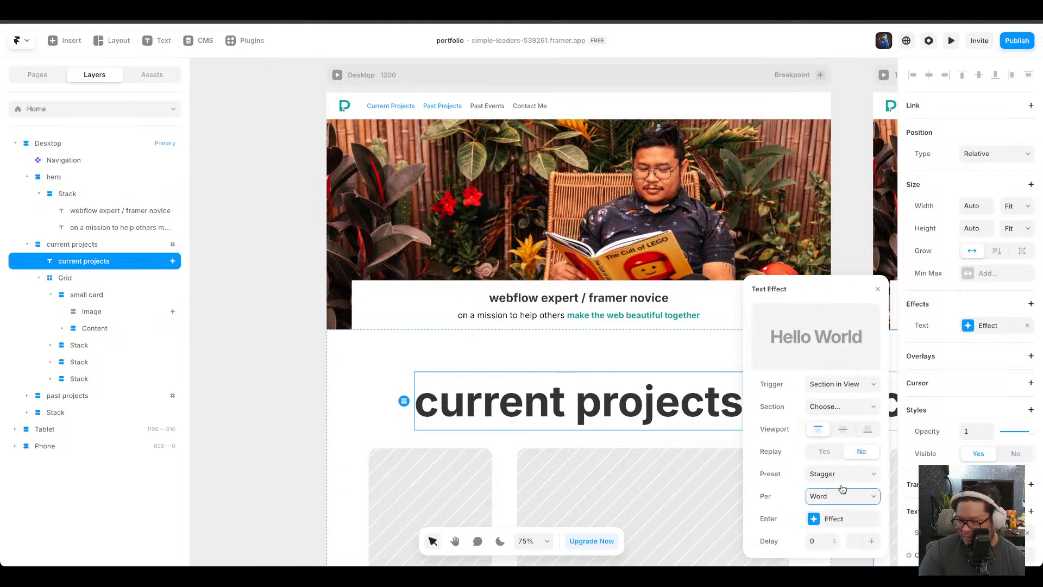
{"action": "key", "text": "Down"}
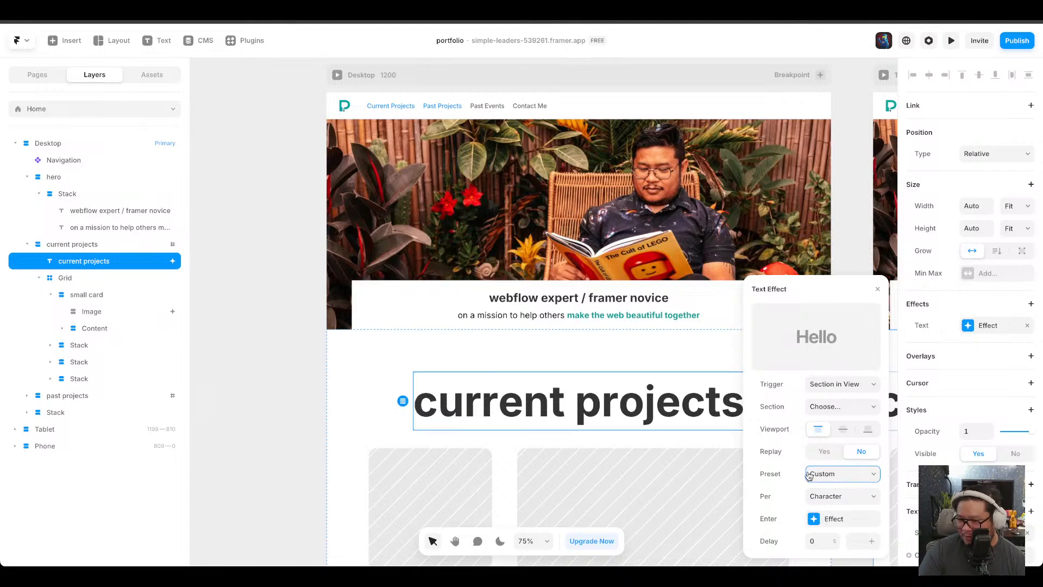
Try the Enter effect's Spring transition with bounce 0.4, then Physics with stiffness 404, damping 52, mass 2.6.
{"action": "left_click", "coordinate": [834, 519]}
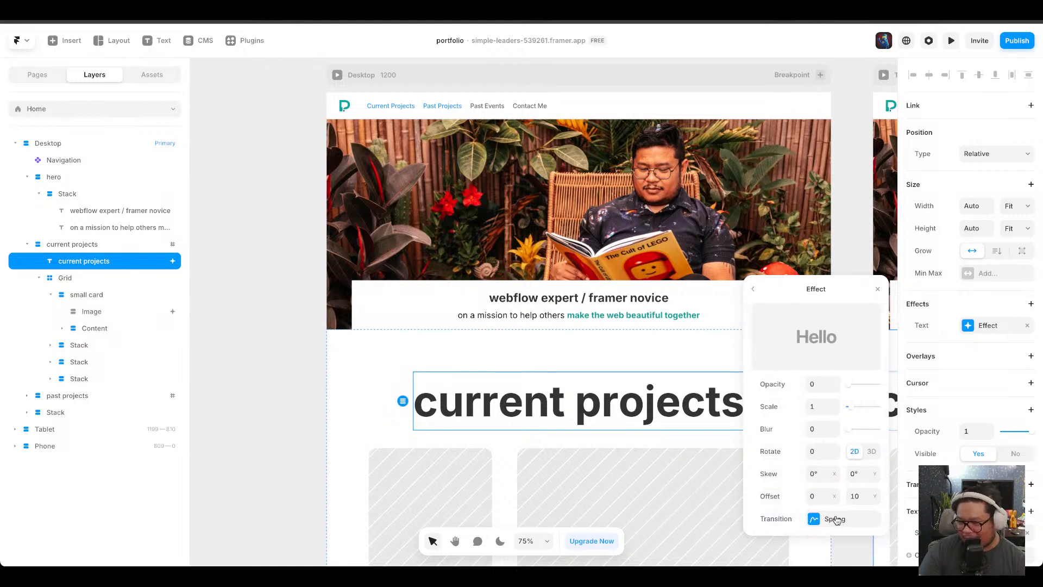
{"action": "left_click", "coordinate": [874, 451]}
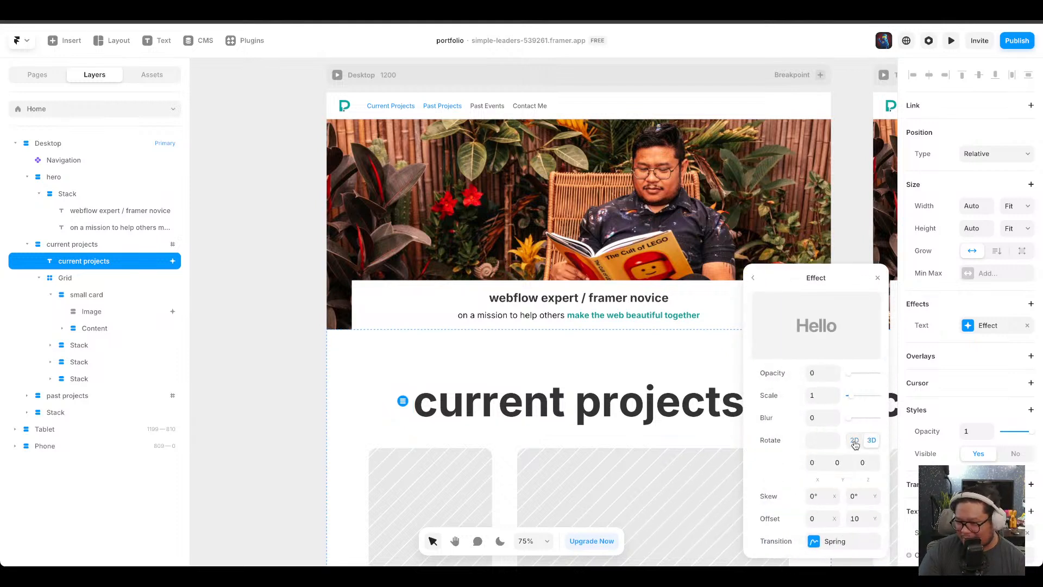
{"action": "left_click", "coordinate": [854, 441]}
{"action": "left_click", "coordinate": [830, 519]}
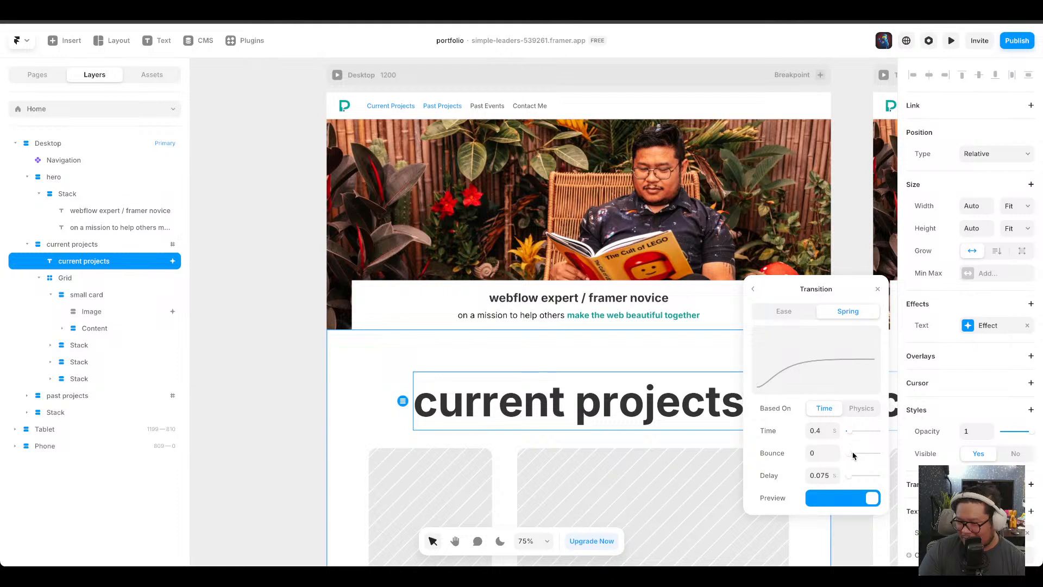
{"action": "left_click_drag", "start_coordinate": [851, 457], "coordinate": [861, 456]}
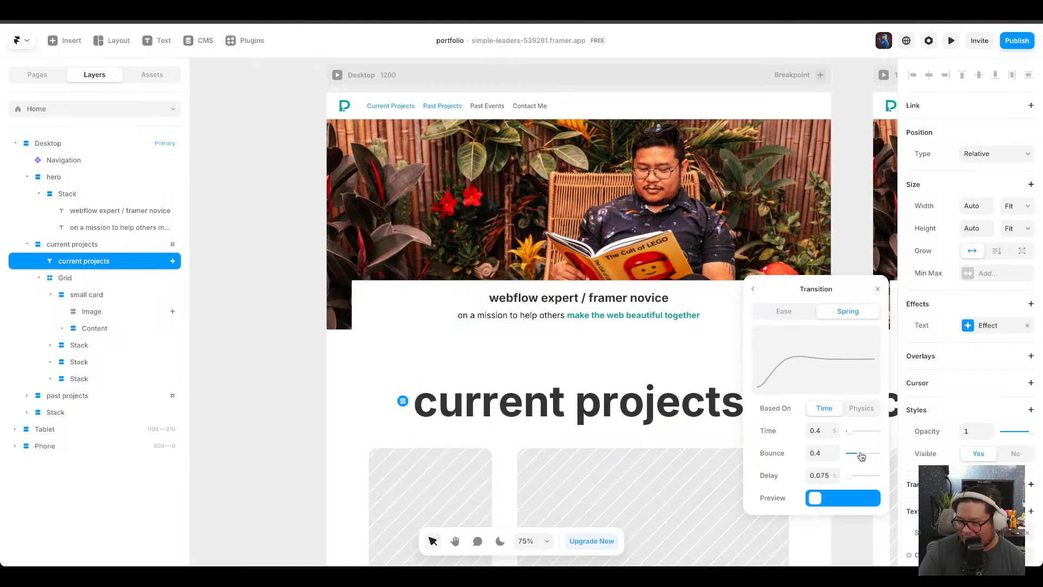
{"action": "left_click", "coordinate": [861, 409]}
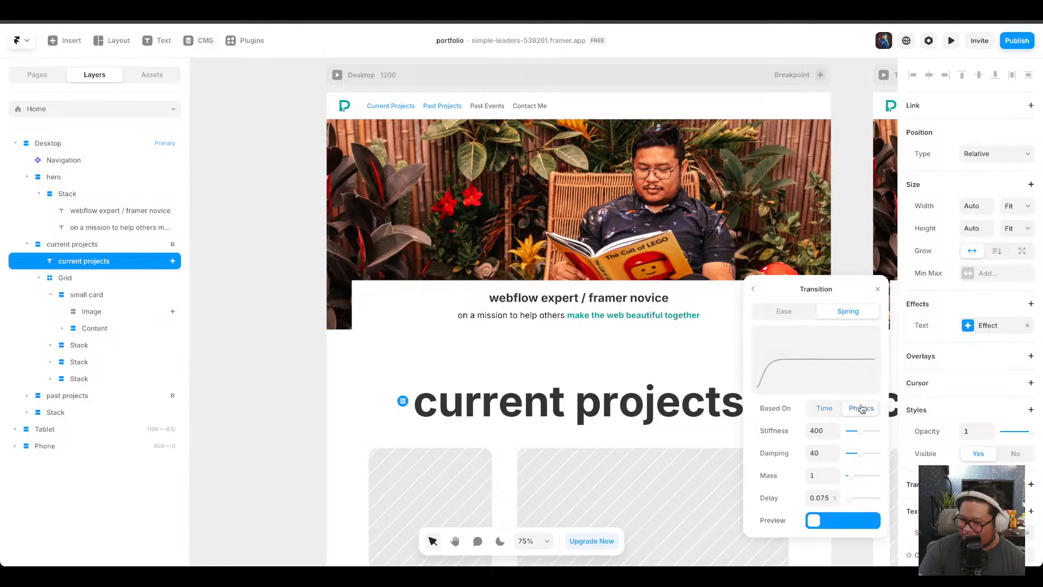
{"action": "left_click_drag", "start_coordinate": [861, 435], "coordinate": [857, 478]}
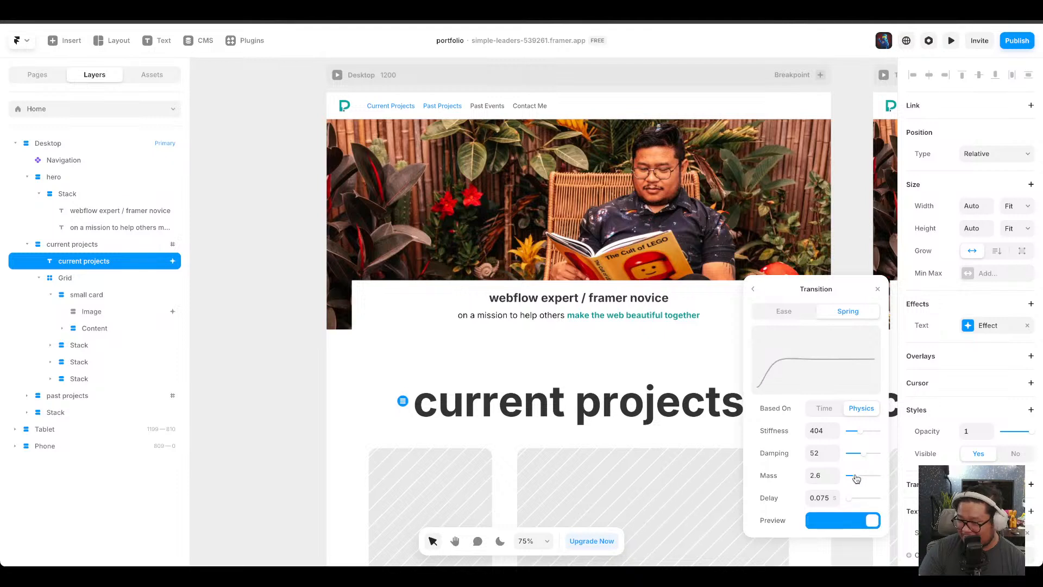
Switch the Enter effect's transition to Ease and close the text effect panel.
{"action": "left_click", "coordinate": [786, 312]}
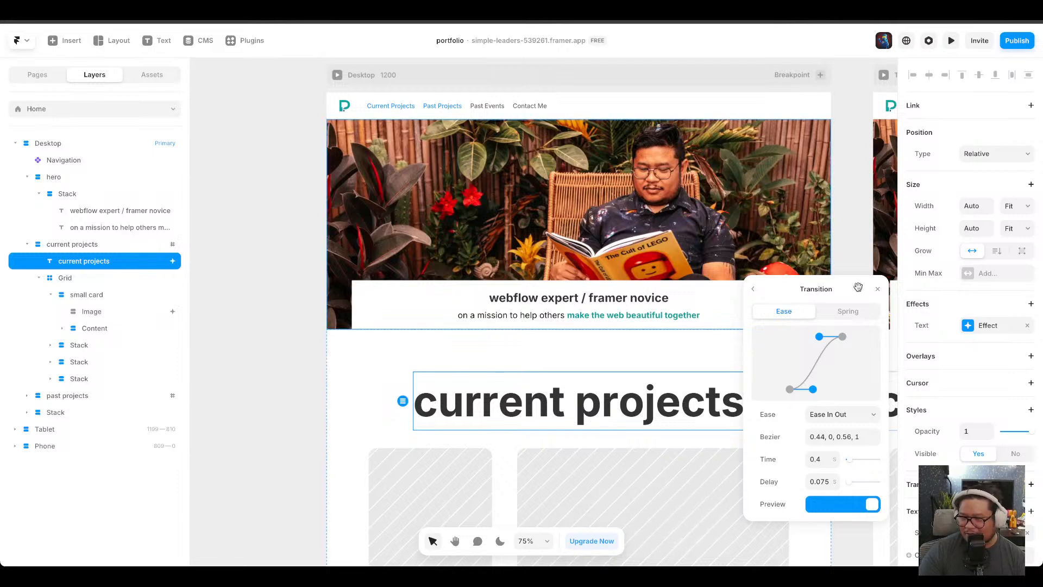
{"action": "left_click", "coordinate": [877, 288]}
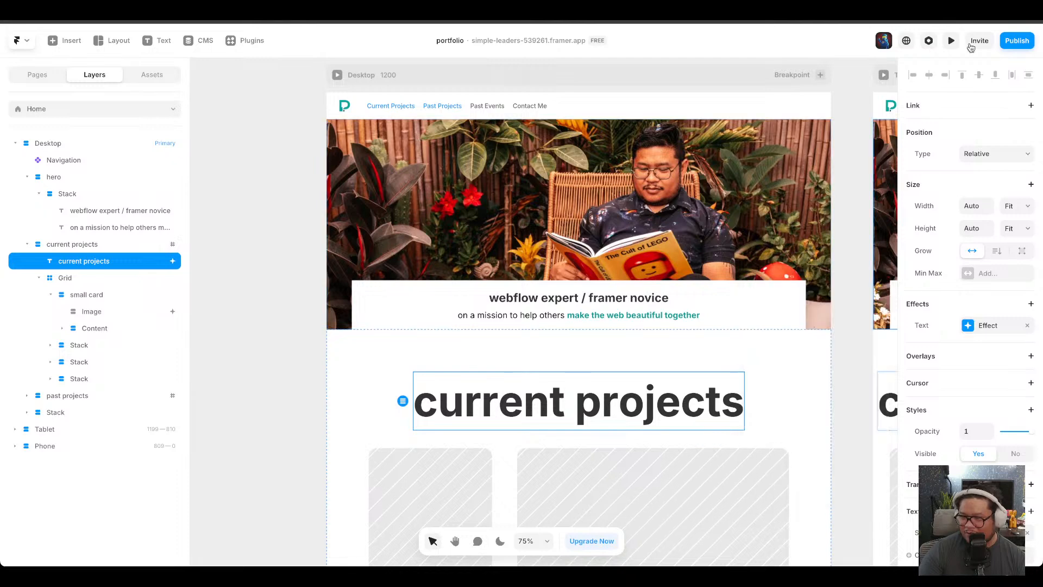
Preview the site and scroll to watch the current projects heading's text effect.
{"action": "left_click", "coordinate": [952, 41]}
{"action": "scroll", "coordinate": [759, 429], "scroll_direction": "down", "scroll_amount": 5}
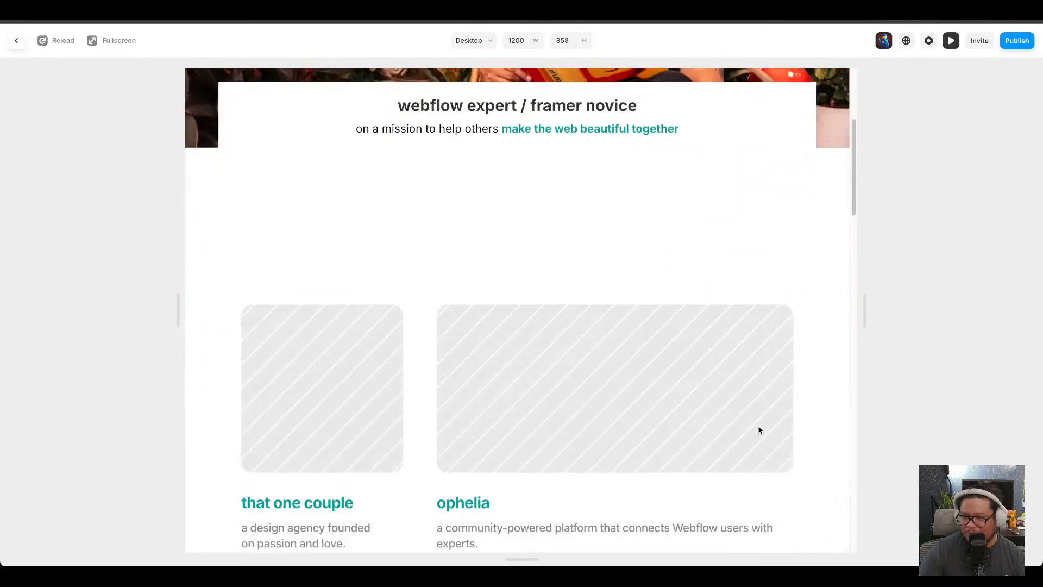
{"action": "scroll", "coordinate": [817, 429], "scroll_direction": "down", "scroll_amount": 6}
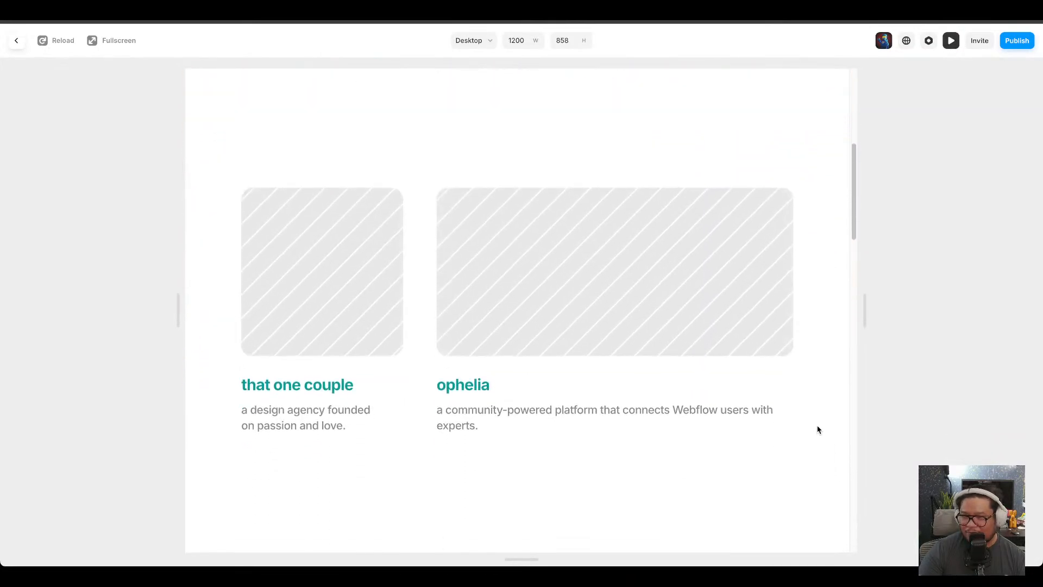
{"action": "scroll", "coordinate": [818, 429], "scroll_direction": "down", "scroll_amount": 5}
{"action": "scroll", "coordinate": [817, 429], "scroll_direction": "up", "scroll_amount": 14}
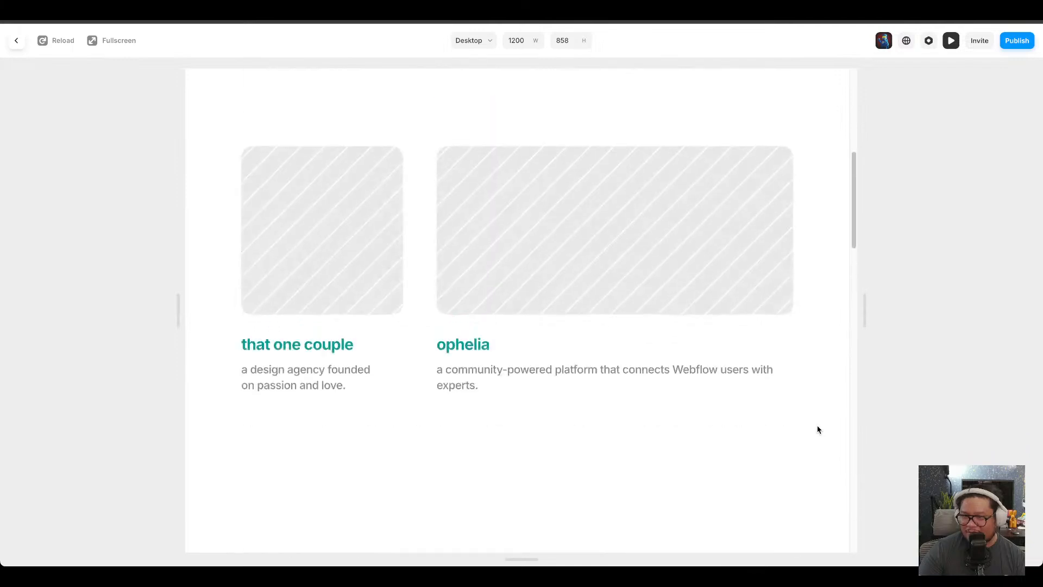
Return to the canvas and review the current projects heading's text effect and its Enter effect settings.
{"action": "left_click", "coordinate": [951, 41]}
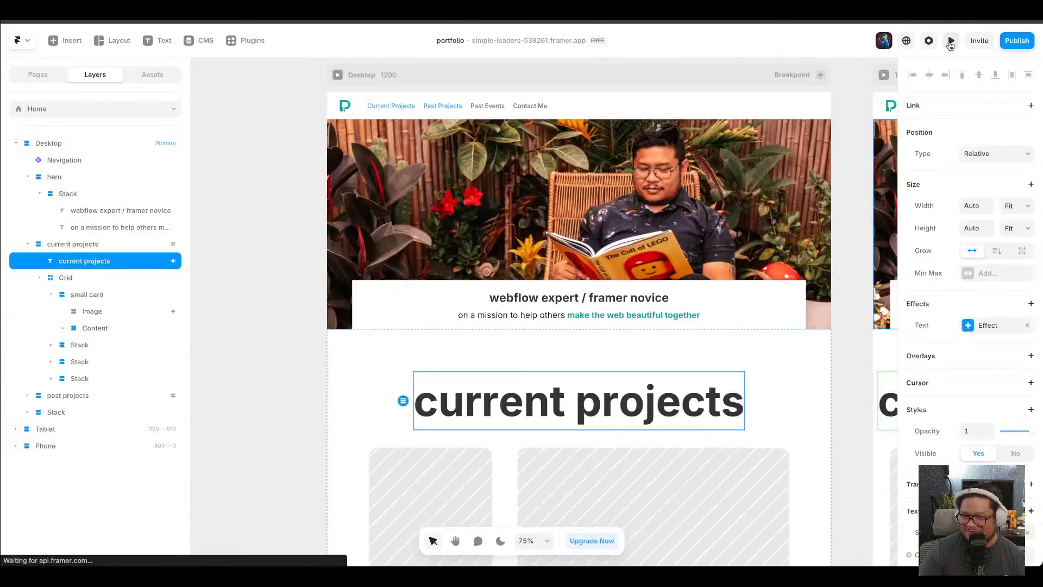
{"action": "left_click", "coordinate": [989, 328]}
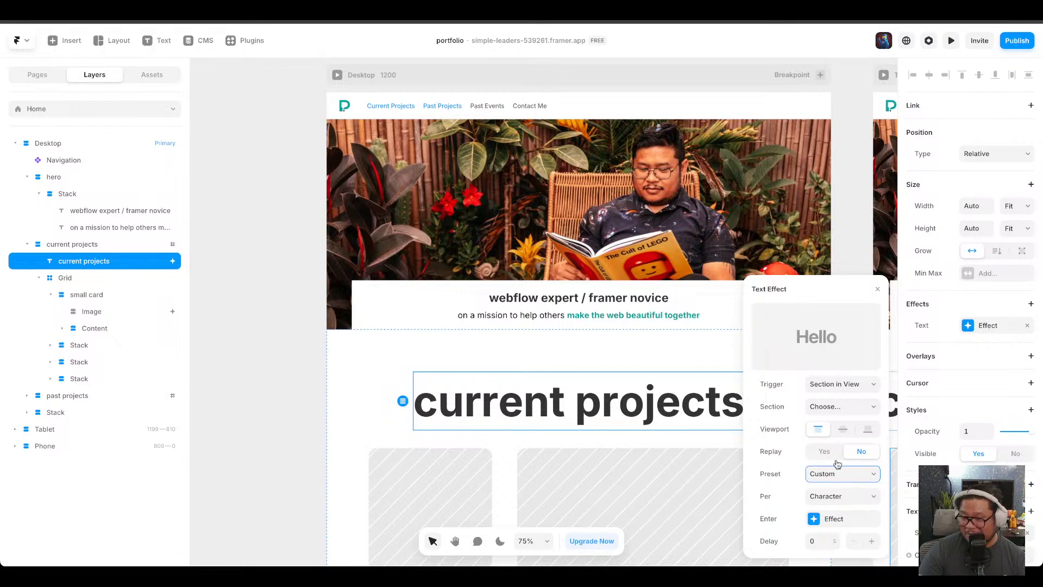
{"action": "left_click", "coordinate": [854, 498]}
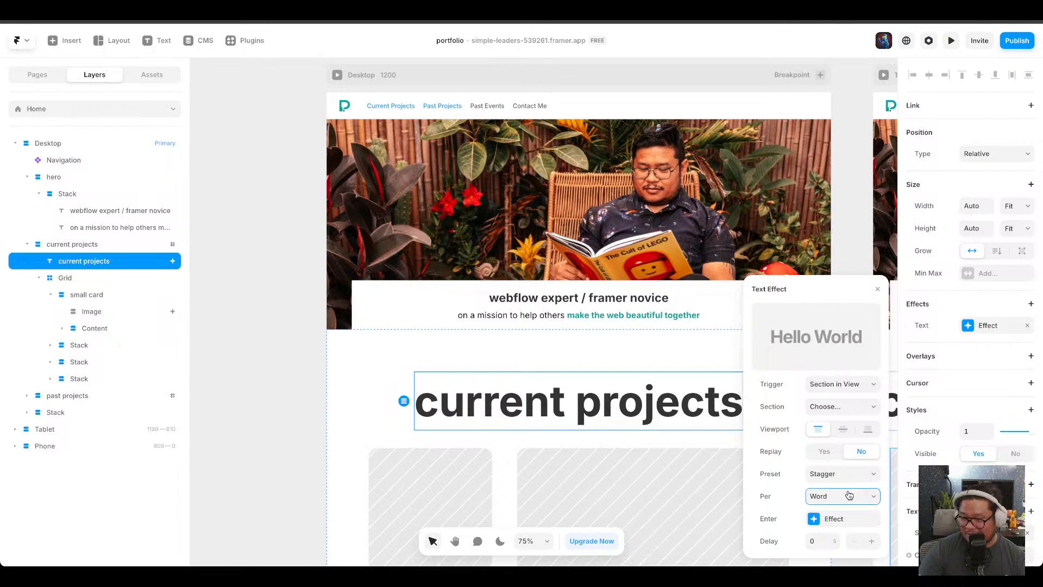
{"action": "left_click", "coordinate": [845, 520]}
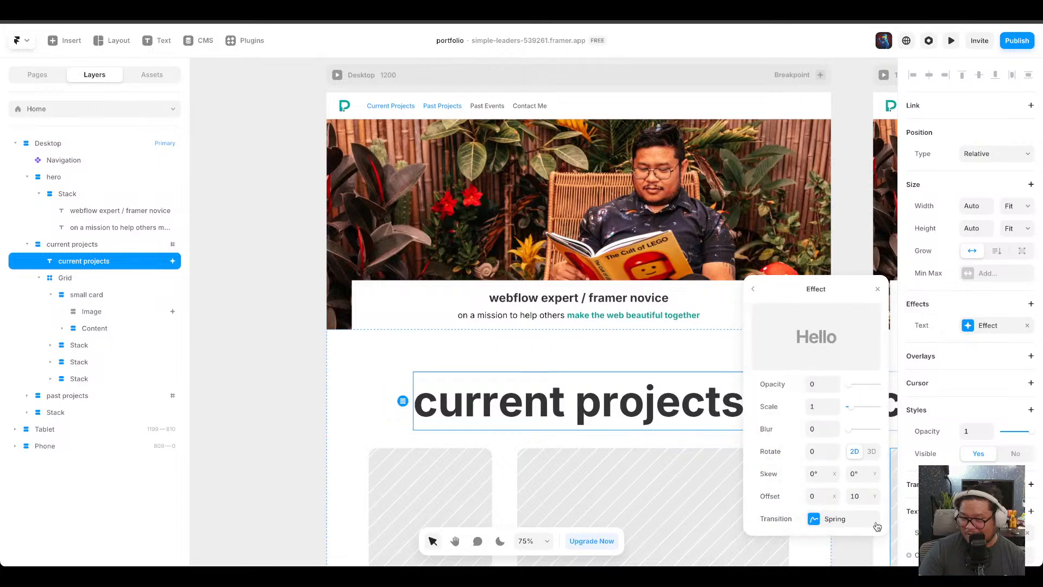
{"action": "left_click", "coordinate": [877, 290]}
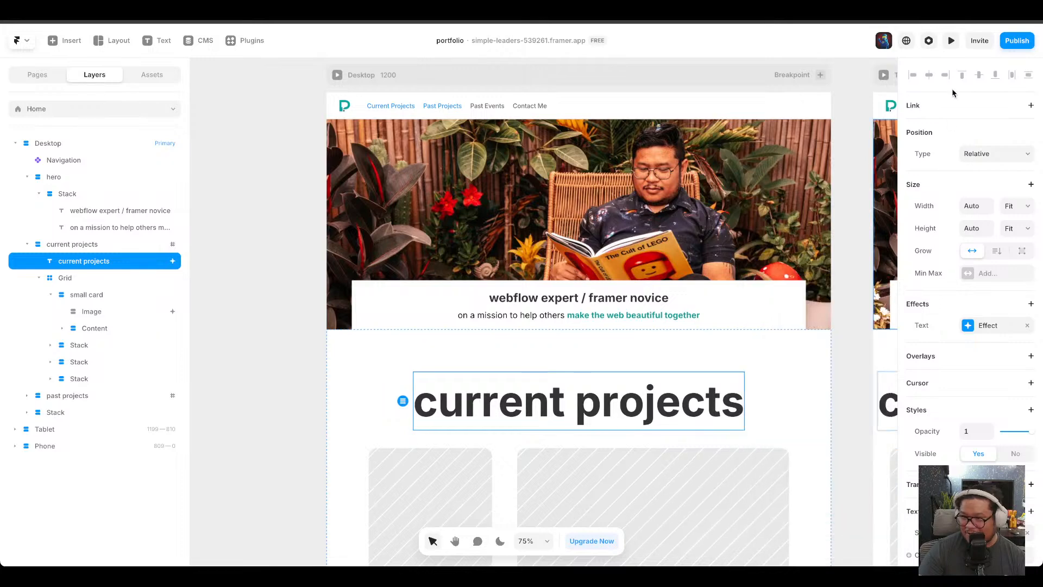
Preview the page again, scrolling down and back up past the current projects heading.
{"action": "left_click", "coordinate": [952, 41]}
{"action": "scroll", "coordinate": [817, 505], "scroll_direction": "down", "scroll_amount": 5}
{"action": "scroll", "coordinate": [816, 507], "scroll_direction": "up", "scroll_amount": 2}
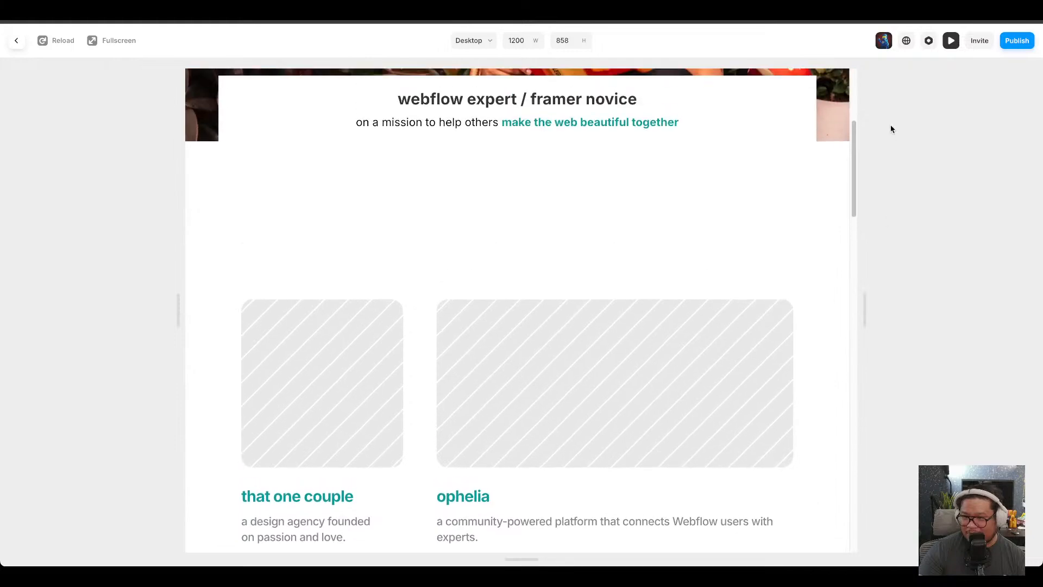
{"action": "left_click", "coordinate": [952, 41]}
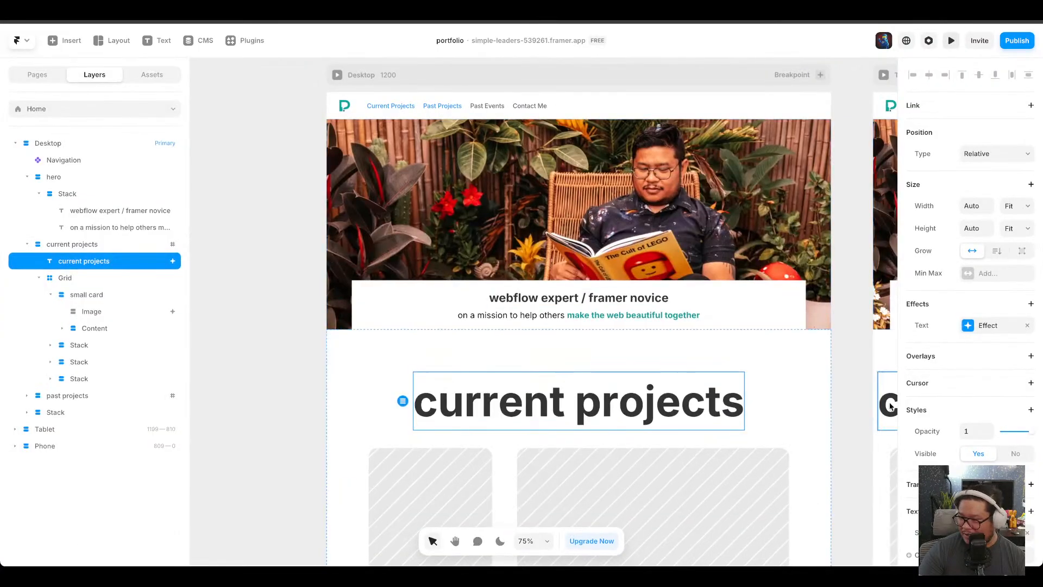
Set the heading's text effect trigger to On Appear and preview the page.
{"action": "left_click", "coordinate": [986, 326]}
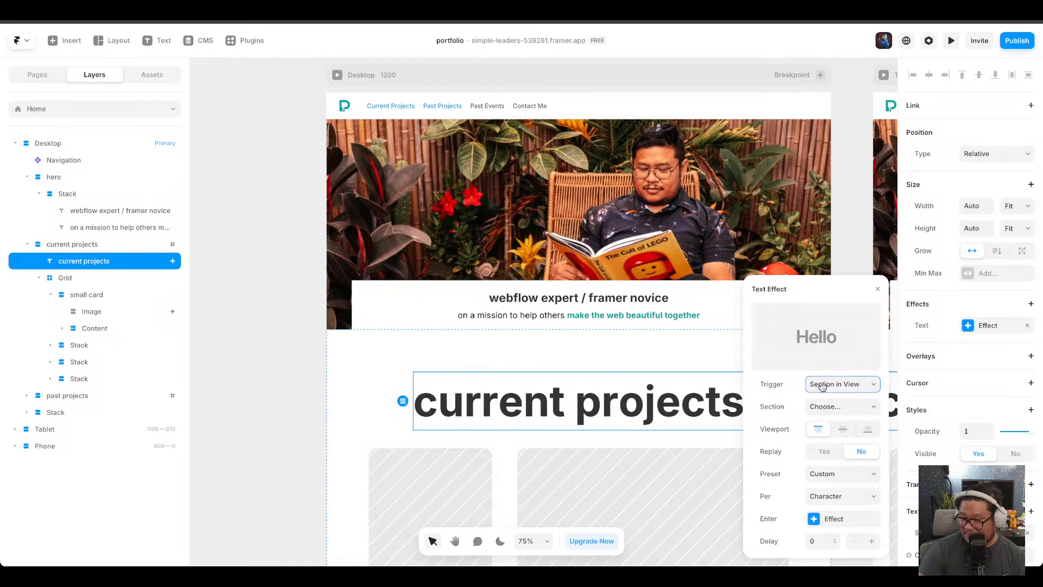
{"action": "left_click", "coordinate": [844, 358]}
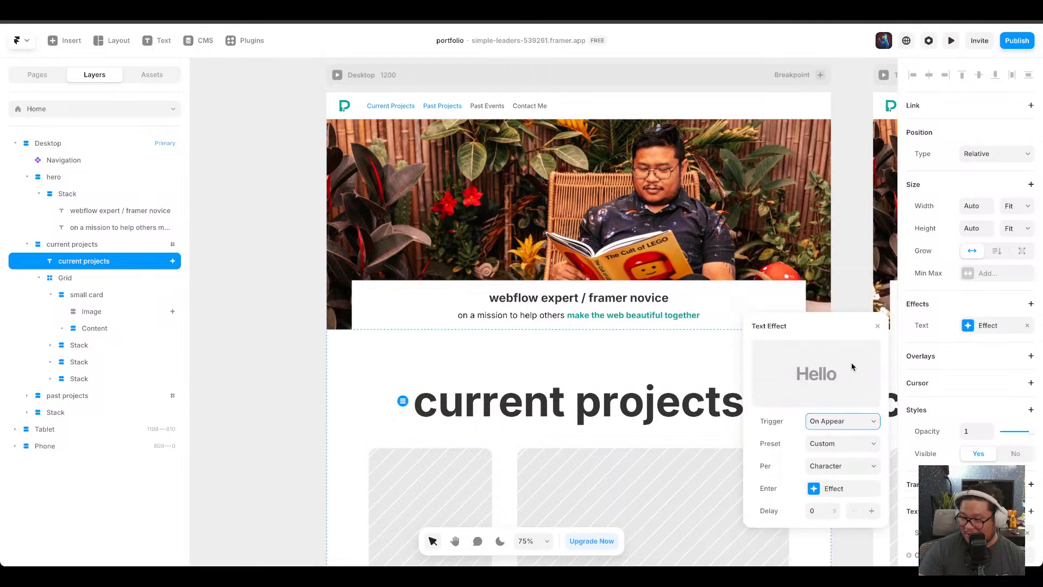
{"action": "scroll", "coordinate": [745, 198], "scroll_direction": "up", "scroll_amount": 5}
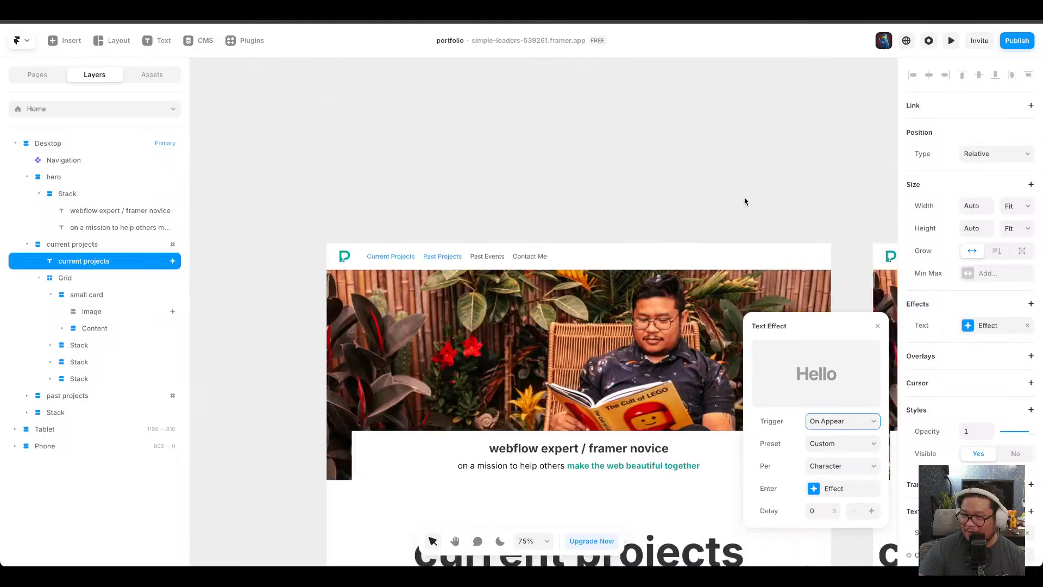
{"action": "left_click", "coordinate": [959, 40]}
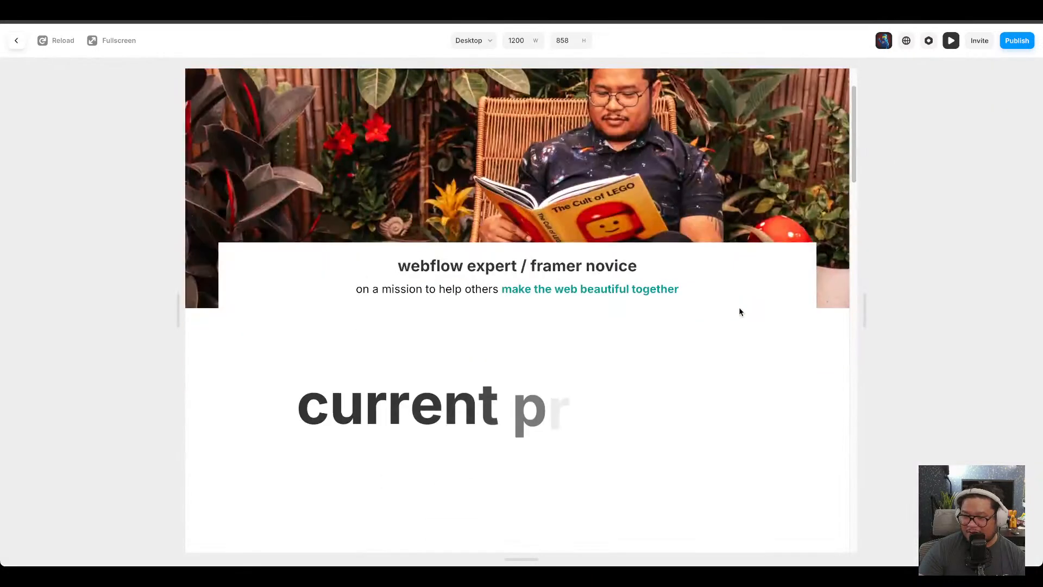
{"action": "left_click", "coordinate": [951, 40]}
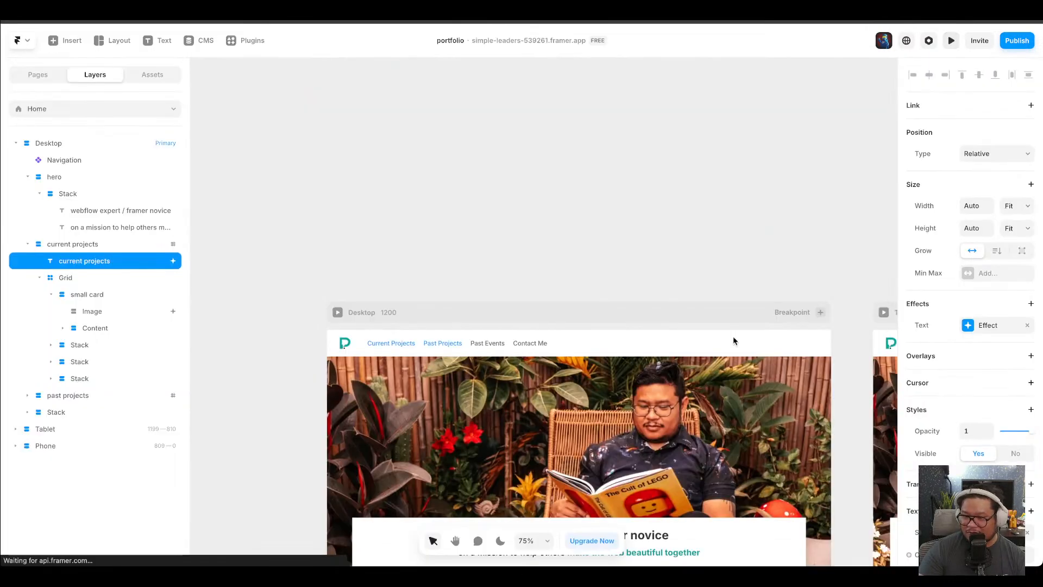
Set the Enter effect's Spring transition time to 0.1 and preview the heading animation.
{"action": "scroll", "coordinate": [654, 438], "scroll_direction": "down", "scroll_amount": 5}
{"action": "left_click", "coordinate": [989, 325]}
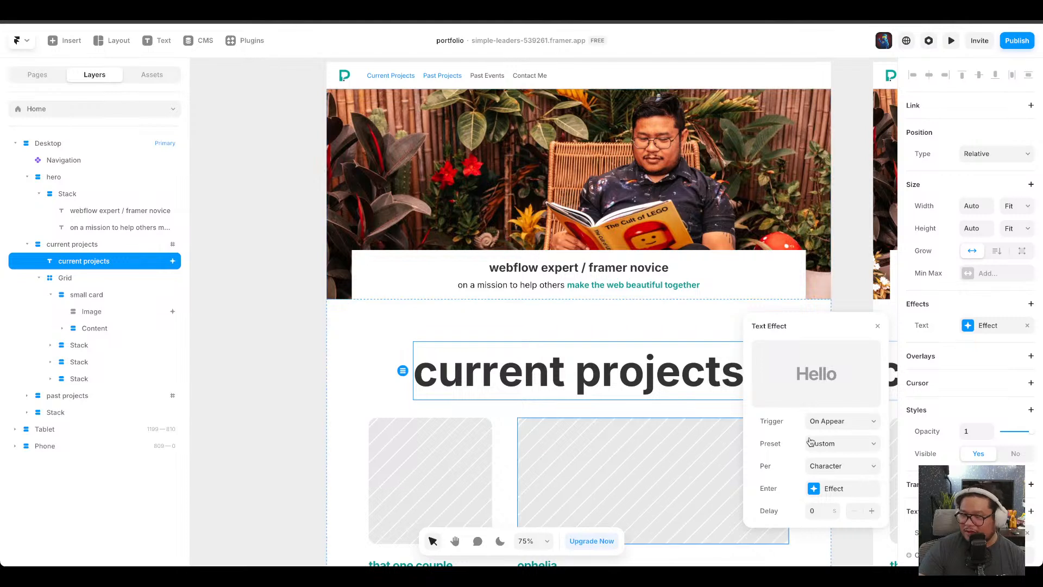
{"action": "left_click", "coordinate": [839, 489]}
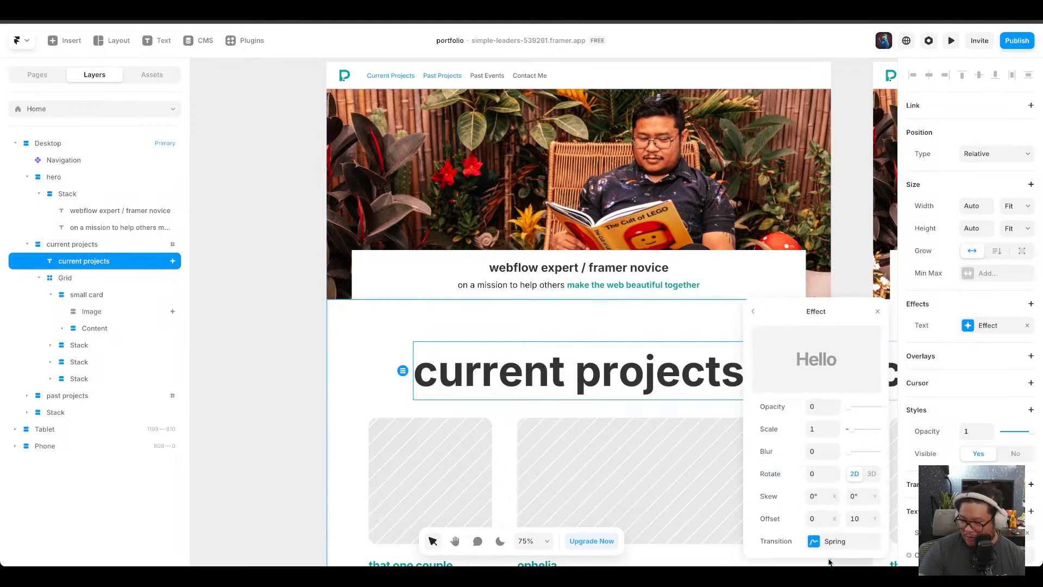
{"action": "left_click", "coordinate": [753, 311]}
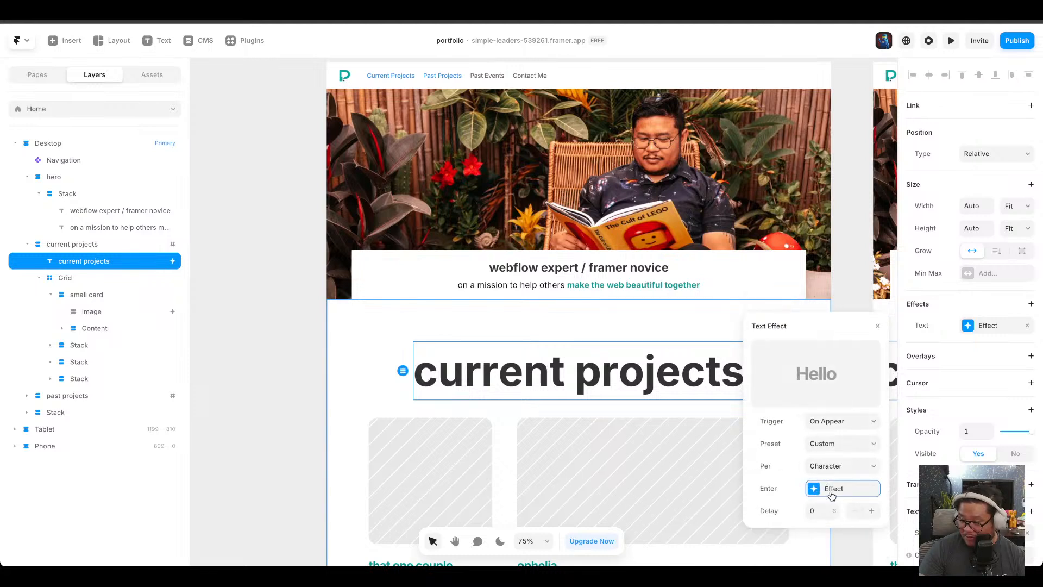
{"action": "left_click", "coordinate": [831, 491]}
{"action": "left_click", "coordinate": [835, 539]}
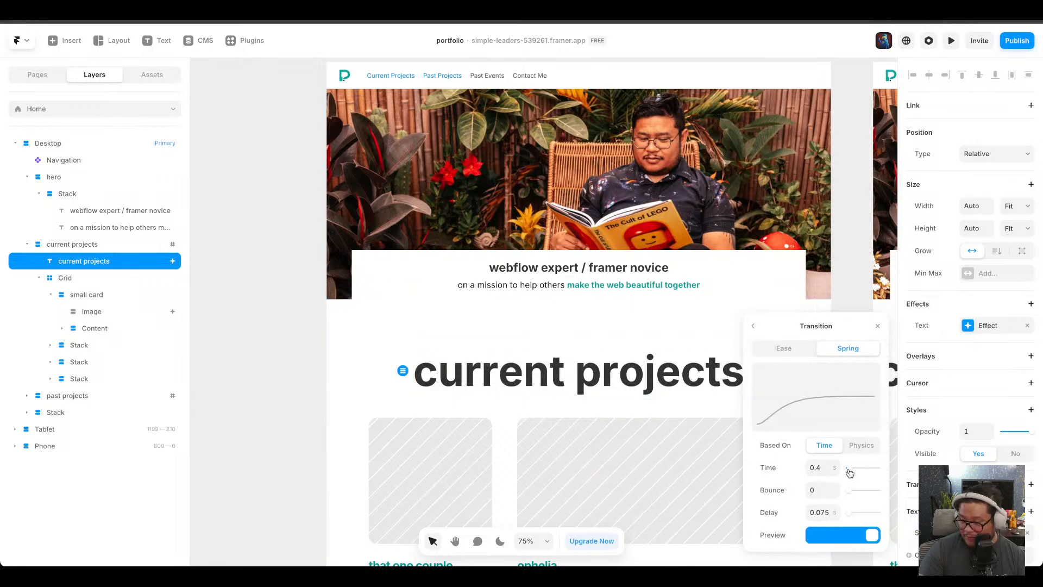
{"action": "left_click_drag", "start_coordinate": [850, 472], "coordinate": [849, 473]}
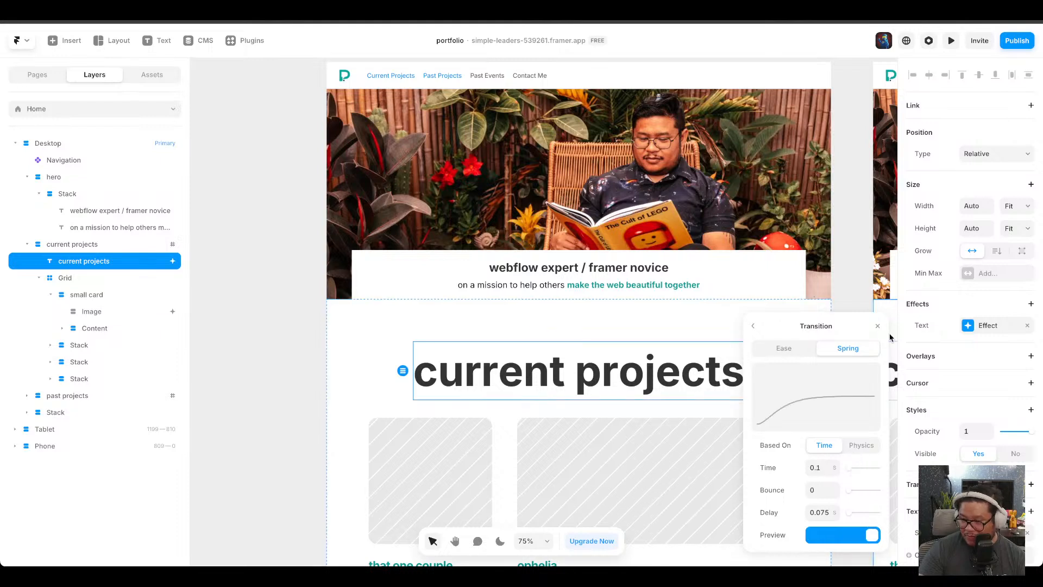
{"action": "left_click", "coordinate": [952, 46]}
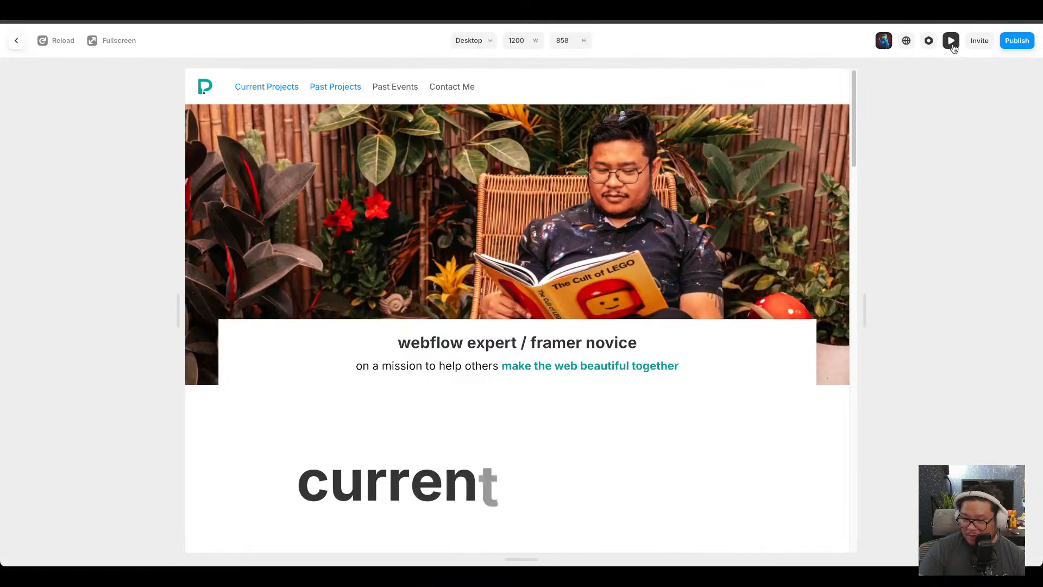
{"action": "left_click", "coordinate": [952, 44]}
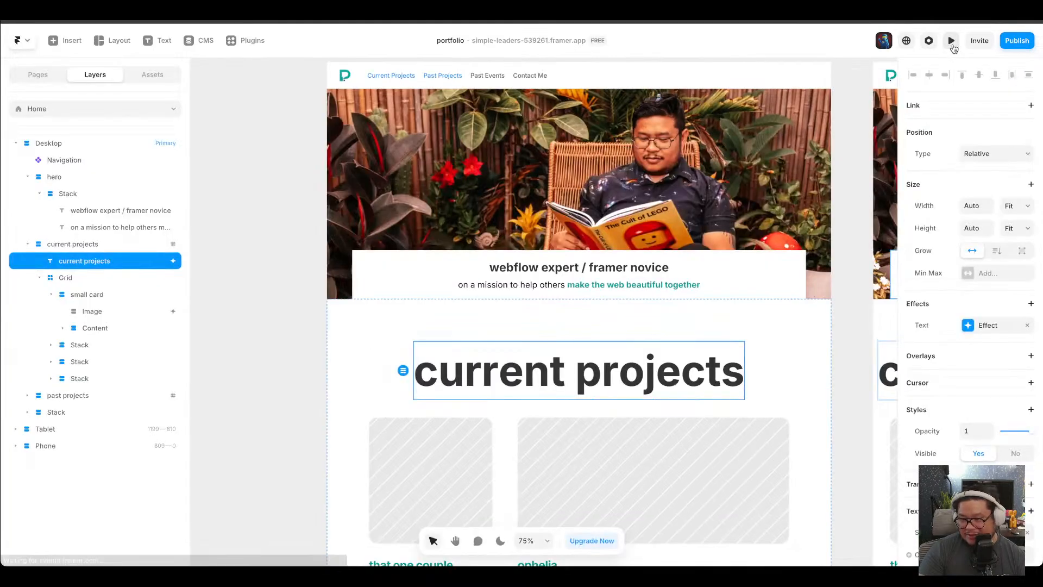
Browse the available effects for the current projects section and the hero headings.
{"action": "left_click", "coordinate": [982, 326]}
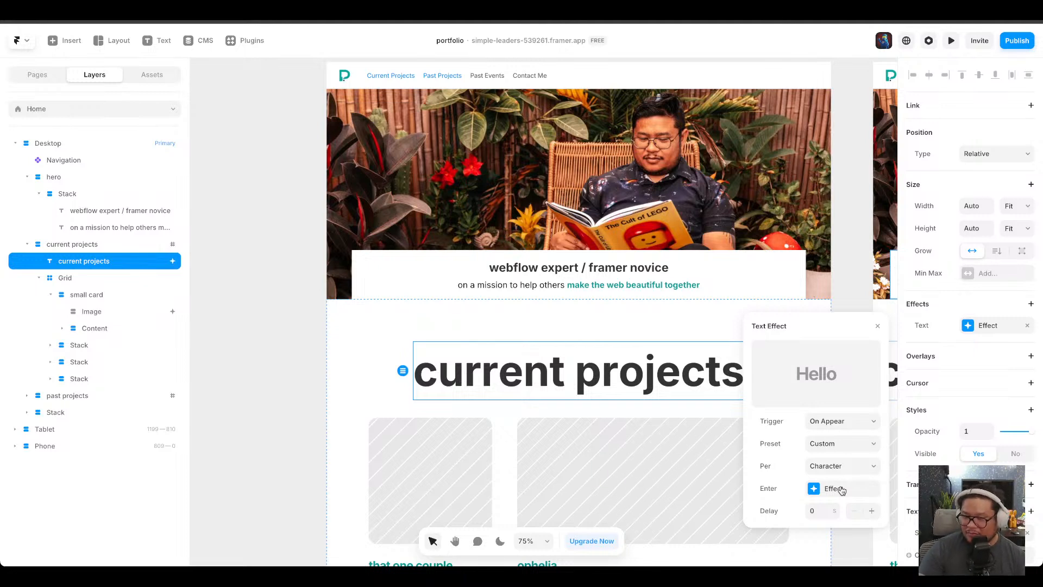
{"action": "left_click", "coordinate": [442, 326]}
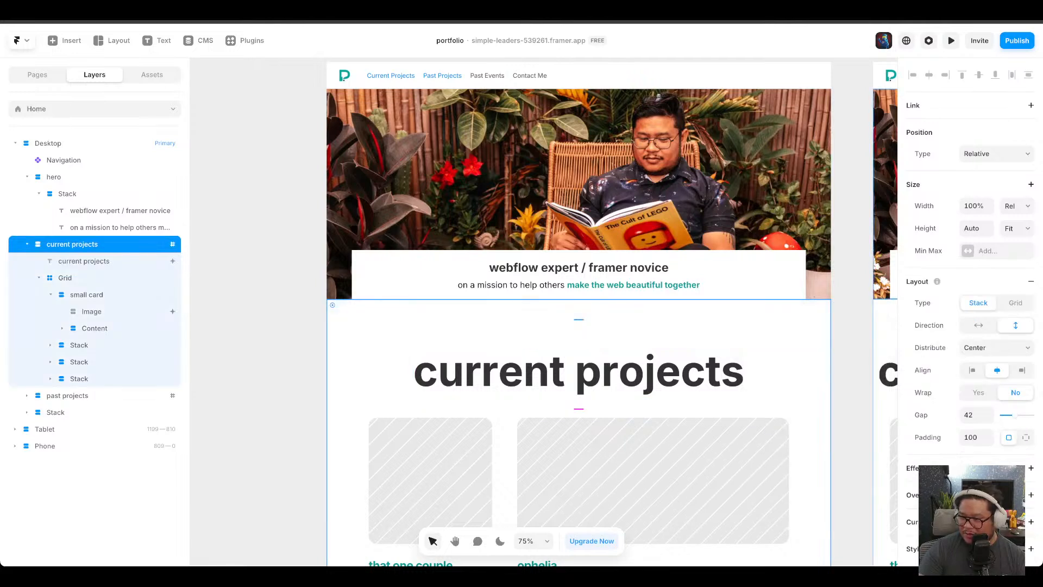
{"action": "left_click", "coordinate": [1031, 470]}
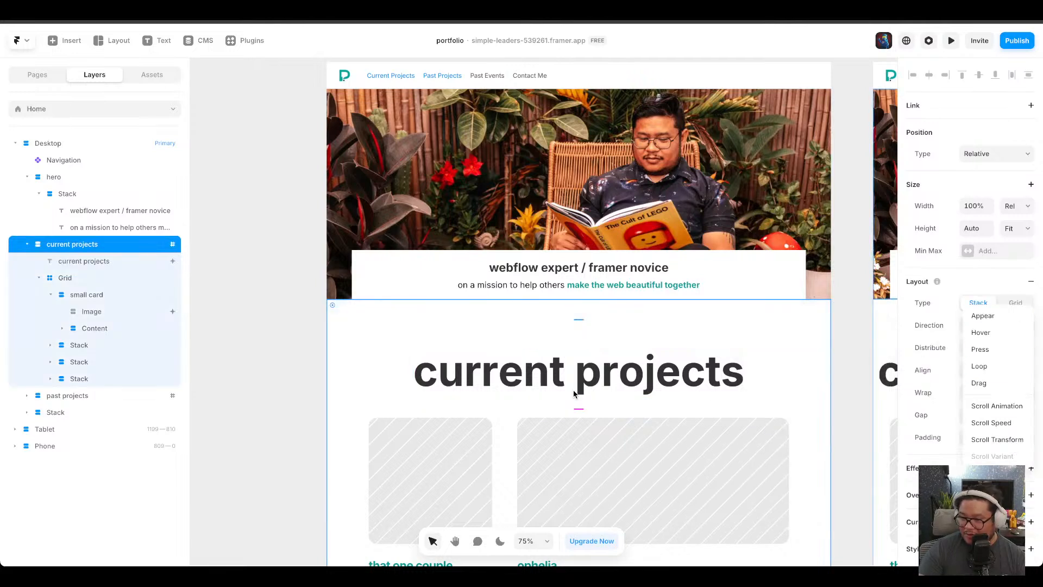
{"action": "left_click", "coordinate": [639, 375]}
{"action": "left_click", "coordinate": [639, 375]}
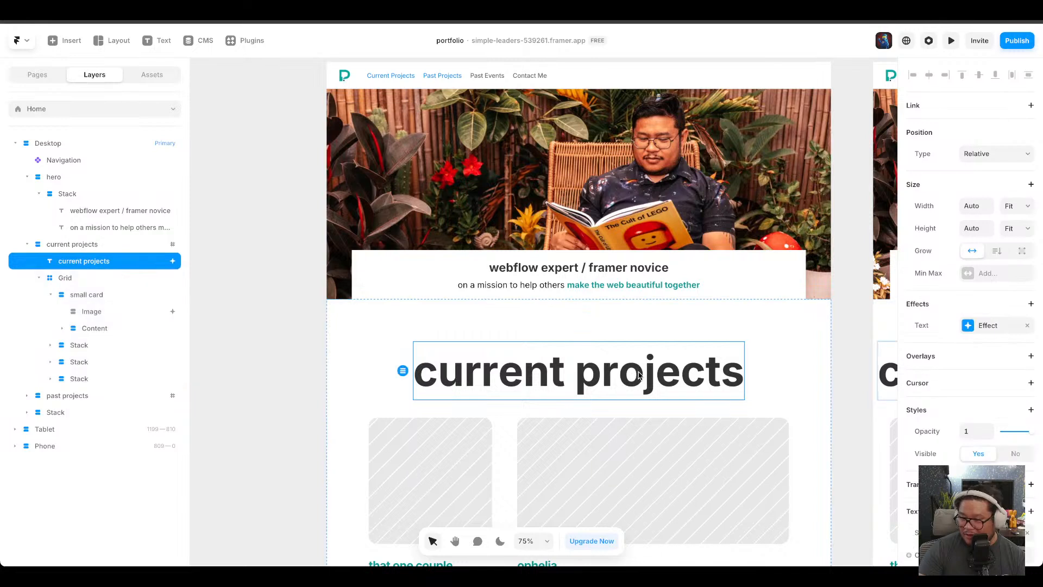
{"action": "left_click", "coordinate": [1031, 304]}
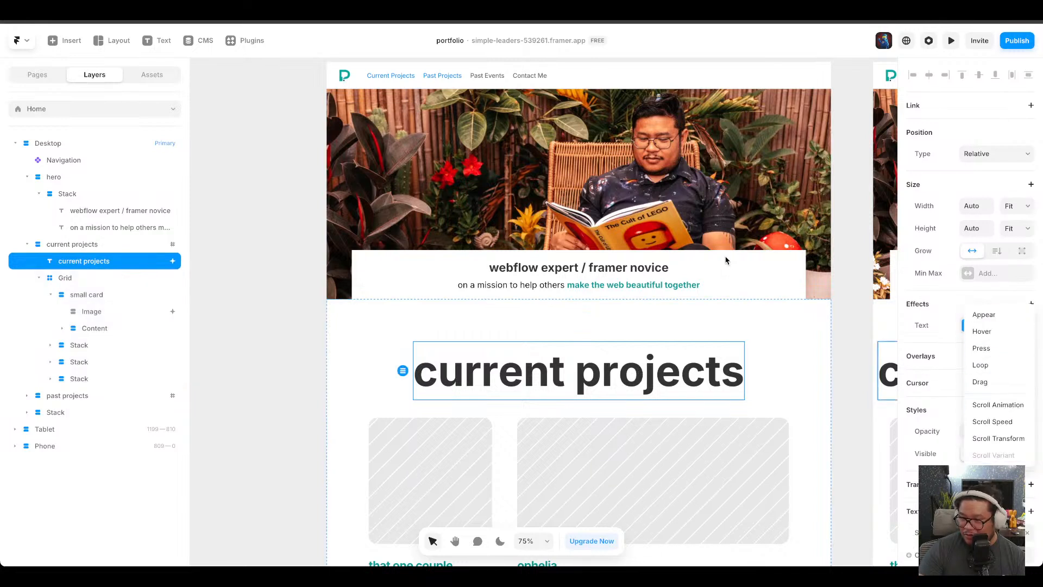
{"action": "left_click", "coordinate": [633, 272]}
{"action": "left_click", "coordinate": [1032, 304]}
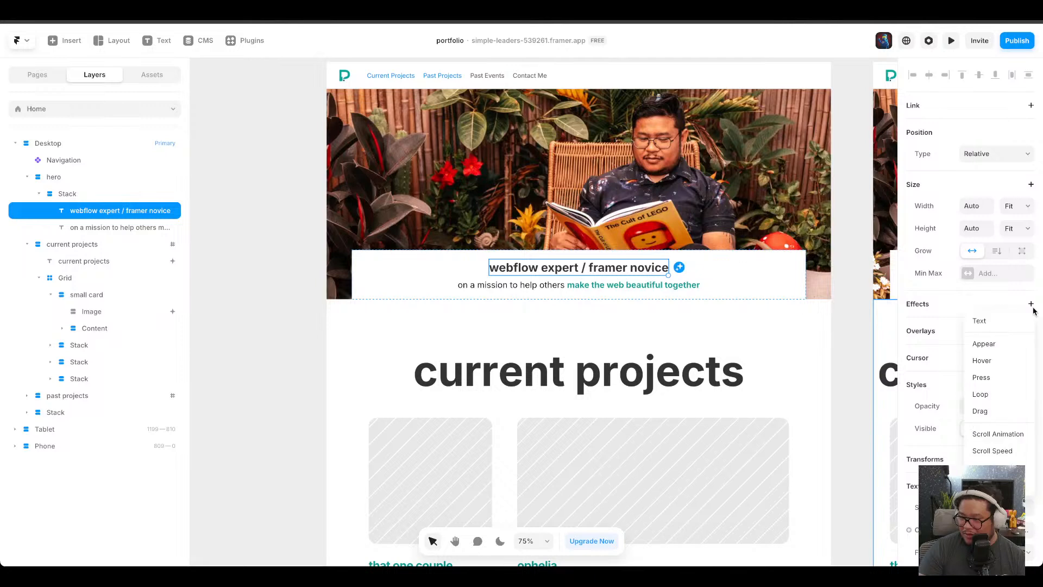
{"action": "left_click", "coordinate": [474, 354]}
Remove the scroll animation effect from the ophelia project image.
{"action": "scroll", "coordinate": [635, 429], "scroll_direction": "down", "scroll_amount": 1}
{"action": "left_click", "coordinate": [619, 429]}
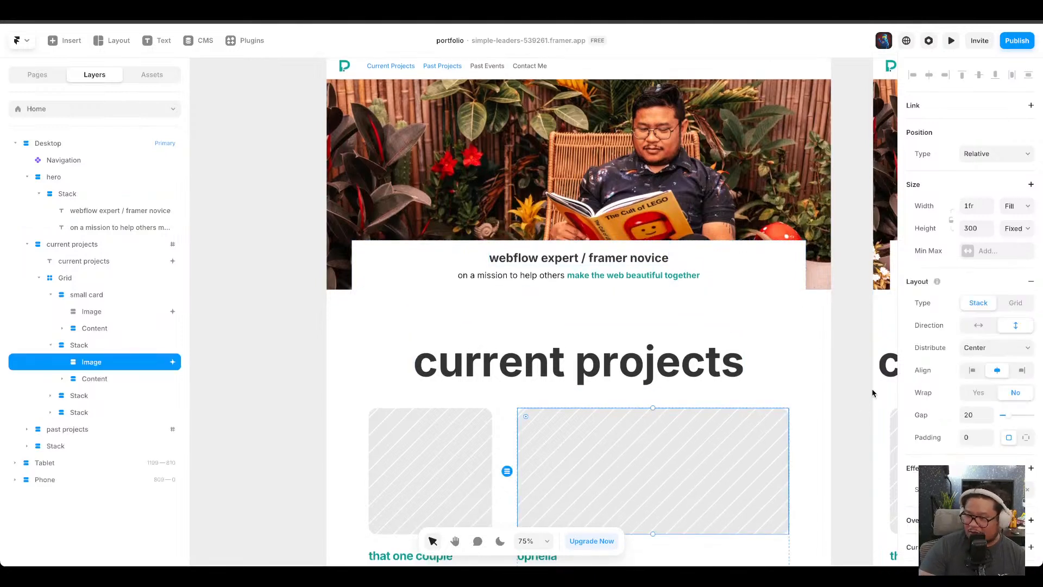
{"action": "scroll", "coordinate": [718, 482], "scroll_direction": "down", "scroll_amount": 2}
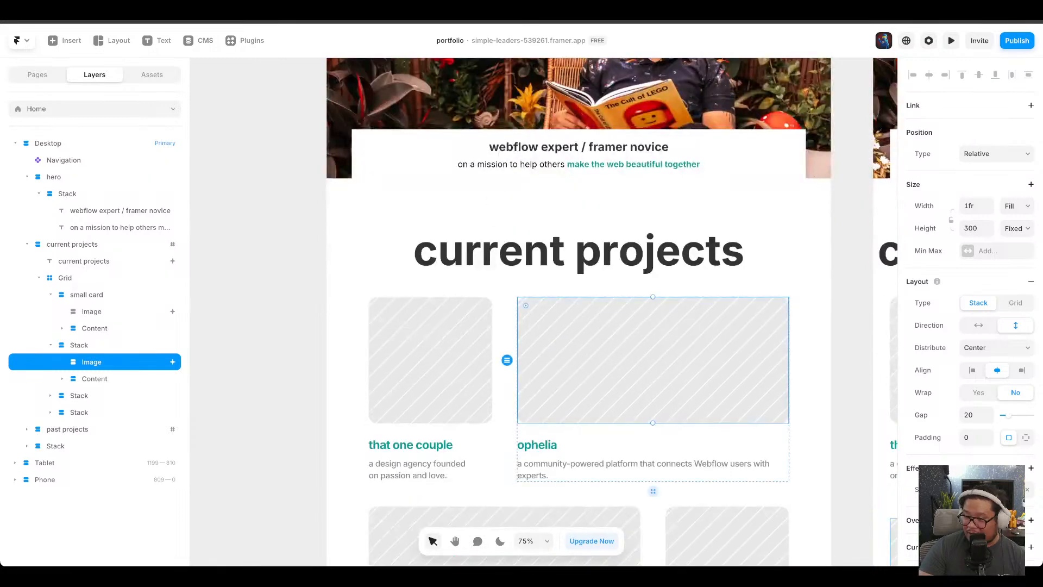
{"action": "left_click", "coordinate": [984, 489]}
{"action": "left_click", "coordinate": [835, 496]}
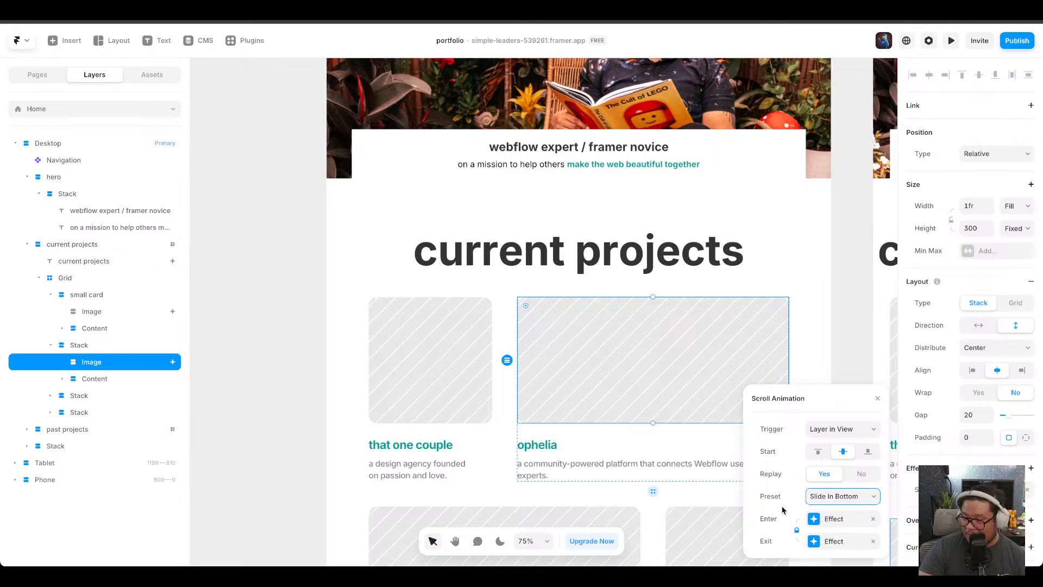
{"action": "left_click", "coordinate": [833, 521]}
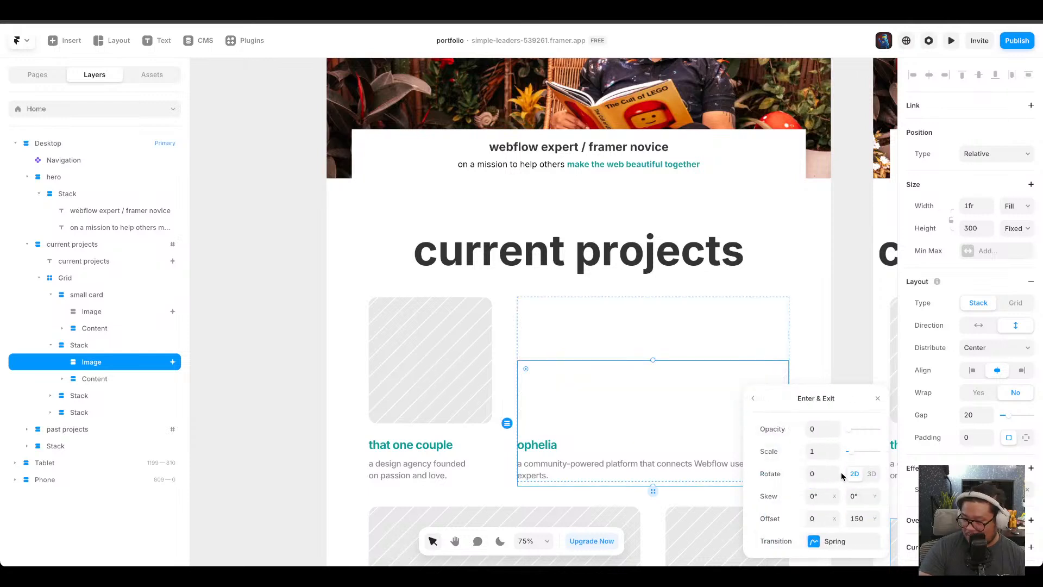
{"action": "left_click", "coordinate": [753, 398]}
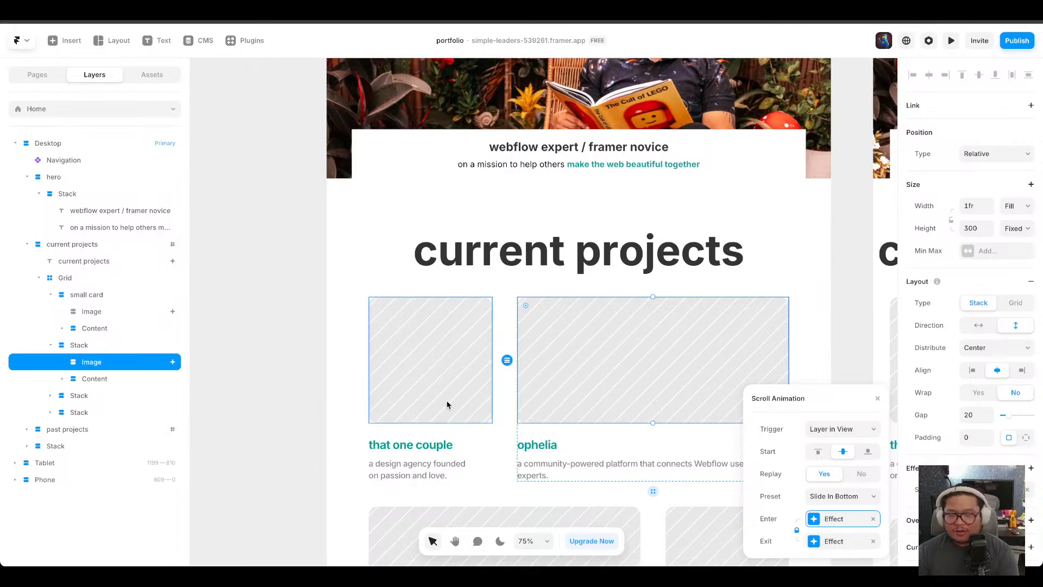
{"action": "right_click", "coordinate": [591, 351]}
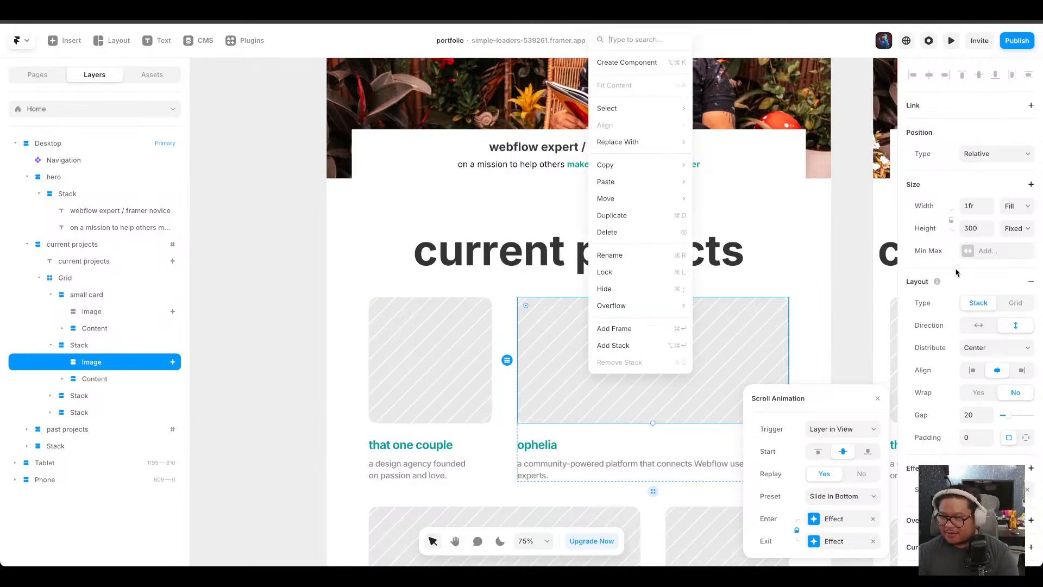
{"action": "left_click", "coordinate": [958, 343]}
{"action": "left_click", "coordinate": [1027, 490]}
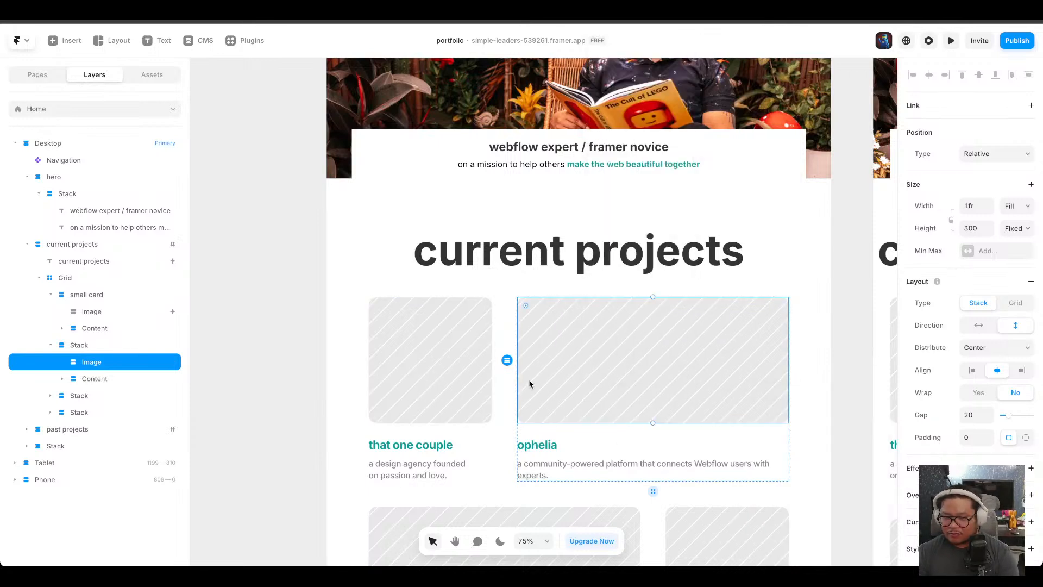
Remove the scroll animation from the that one couple card image and select its small card.
{"action": "left_click", "coordinate": [451, 368]}
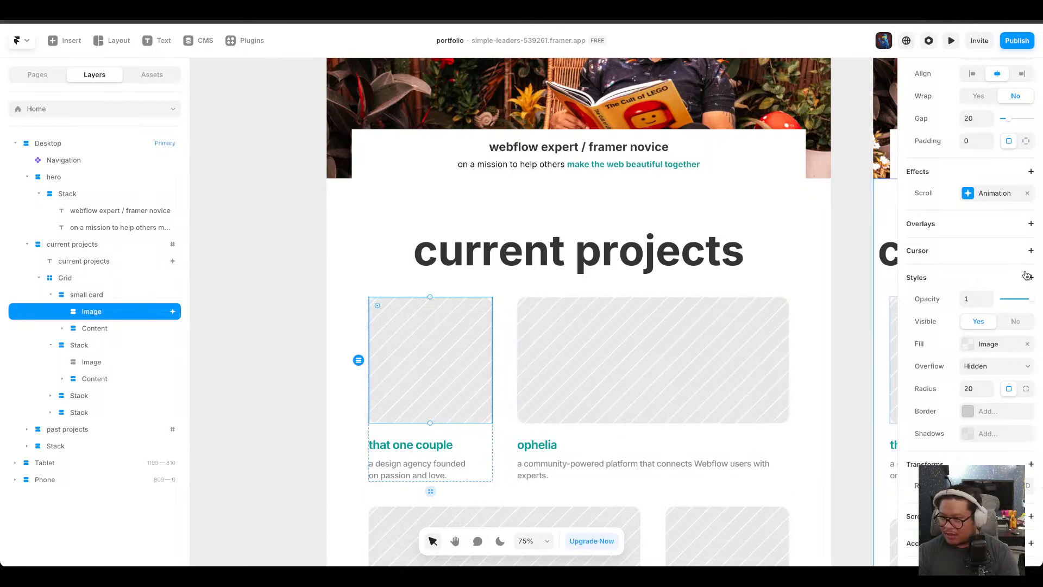
{"action": "left_click", "coordinate": [1027, 193]}
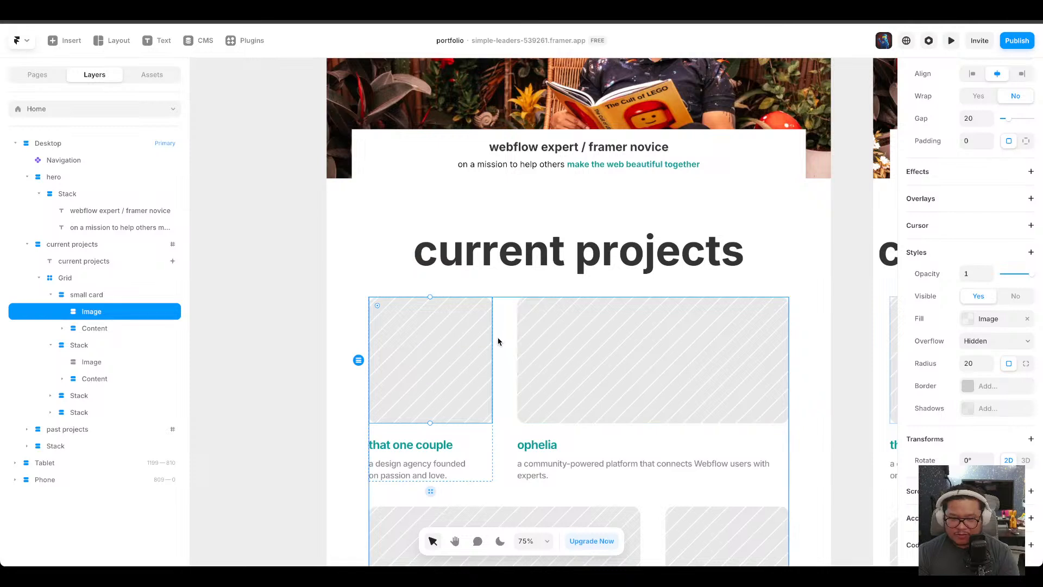
{"action": "left_click", "coordinate": [102, 297]}
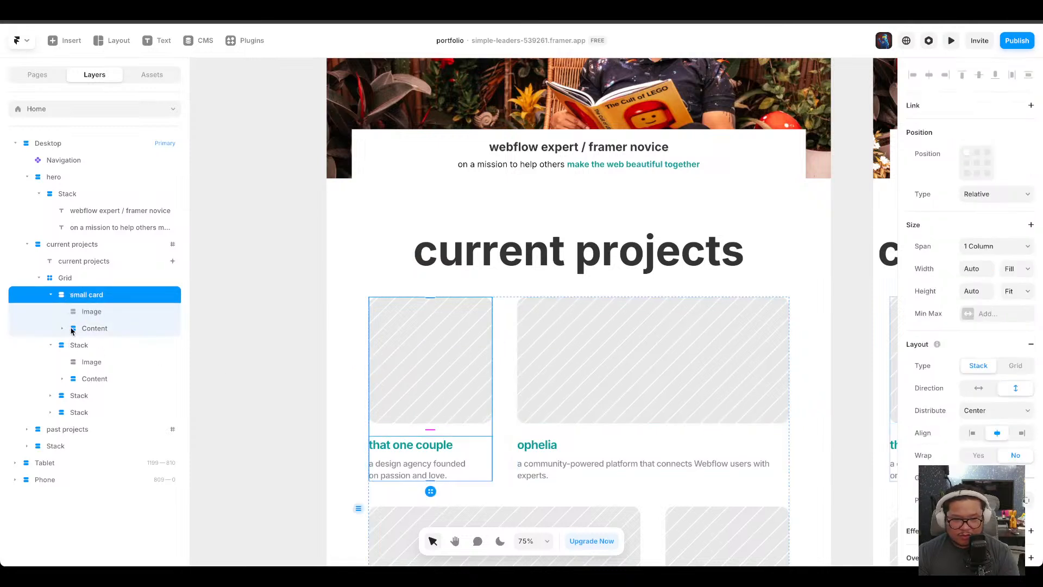
Add an Appear effect with the Fade In preset to the first two project cards together.
{"action": "left_click", "coordinate": [51, 296]}
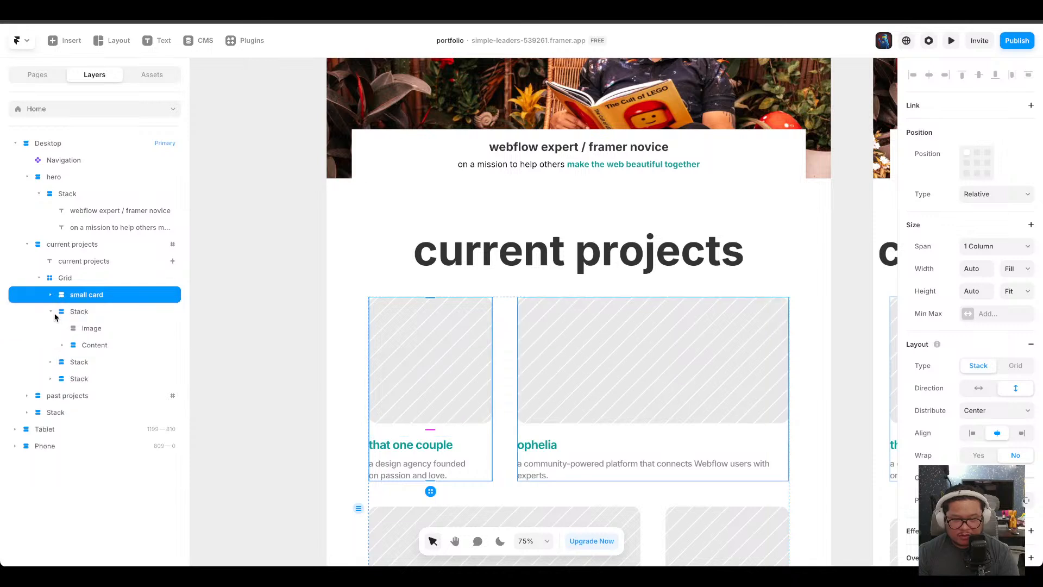
{"action": "left_click", "coordinate": [51, 313]}
{"action": "left_click", "coordinate": [82, 311]}
{"action": "left_click", "coordinate": [88, 298]}
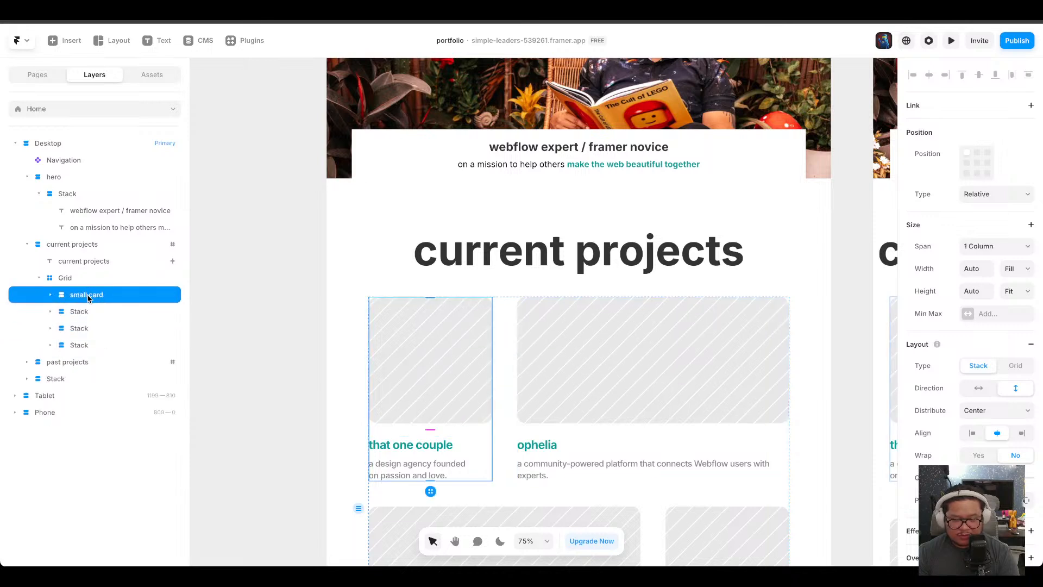
{"action": "left_click", "coordinate": [94, 314], "text": "shift"}
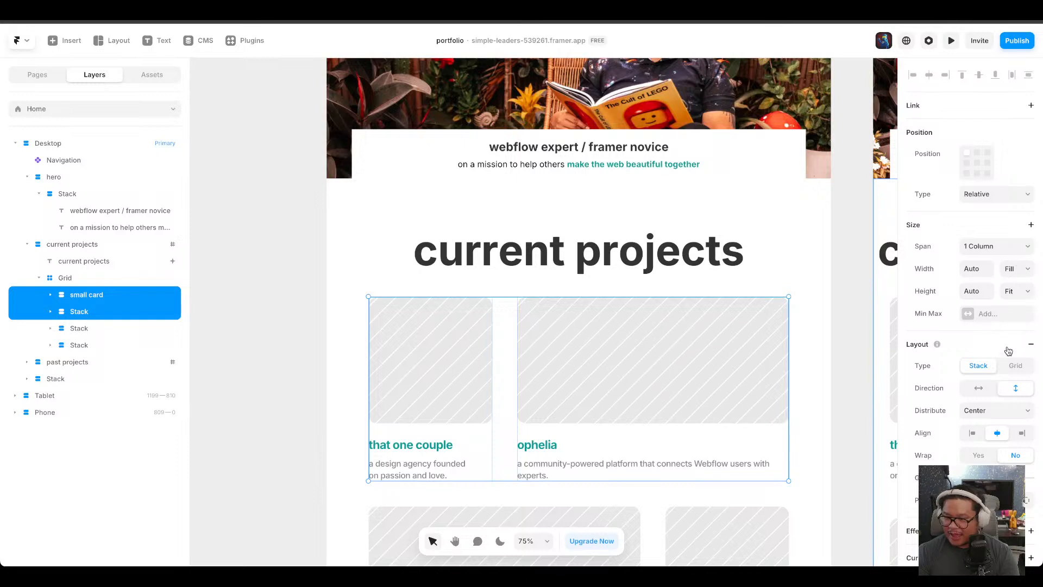
{"action": "scroll", "coordinate": [1009, 350], "scroll_direction": "down", "scroll_amount": 6}
{"action": "left_click", "coordinate": [1031, 198]}
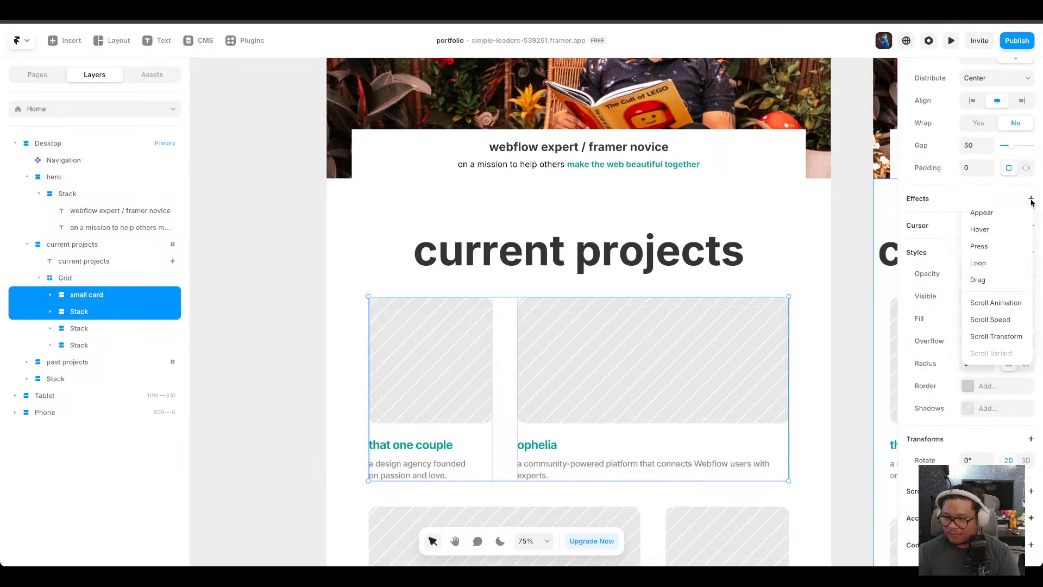
{"action": "left_click", "coordinate": [1008, 212]}
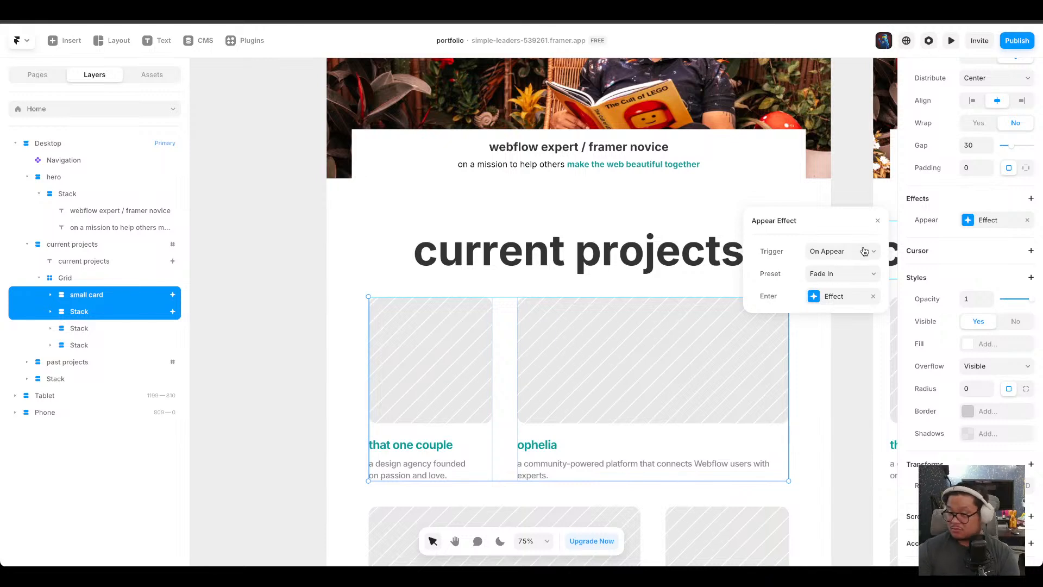
{"action": "left_click", "coordinate": [864, 251]}
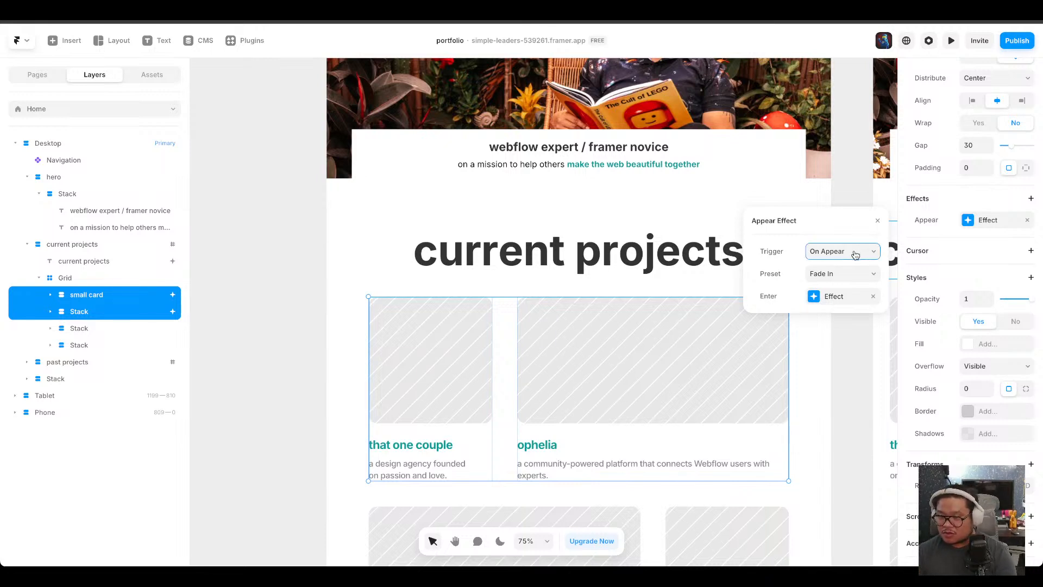
{"action": "left_click", "coordinate": [842, 296]}
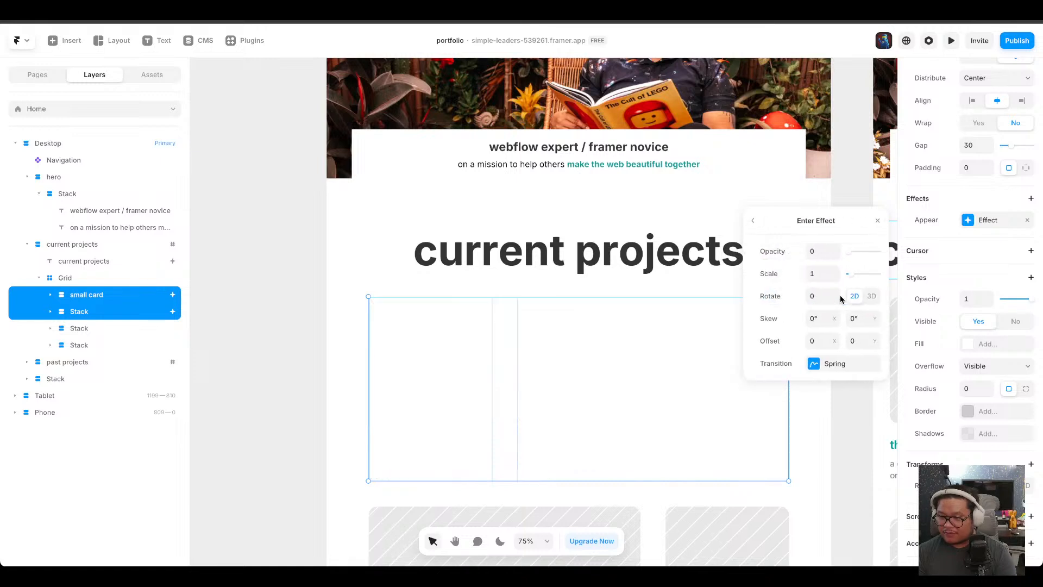
{"action": "left_click", "coordinate": [880, 222]}
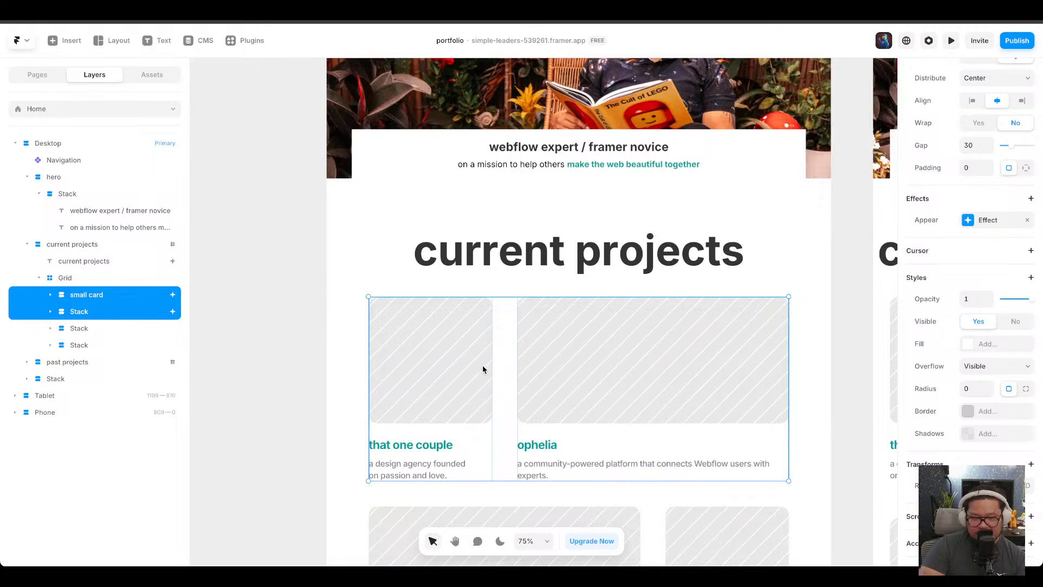
Add a Scroll Speed effect at 110% to the current projects section.
{"action": "left_click", "coordinate": [563, 246]}
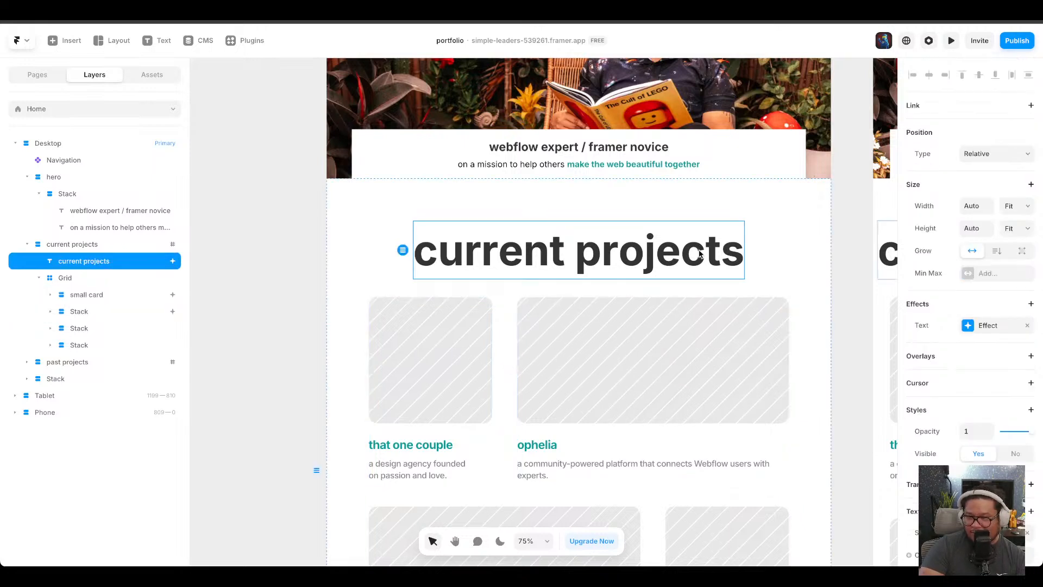
{"action": "left_click", "coordinate": [504, 376]}
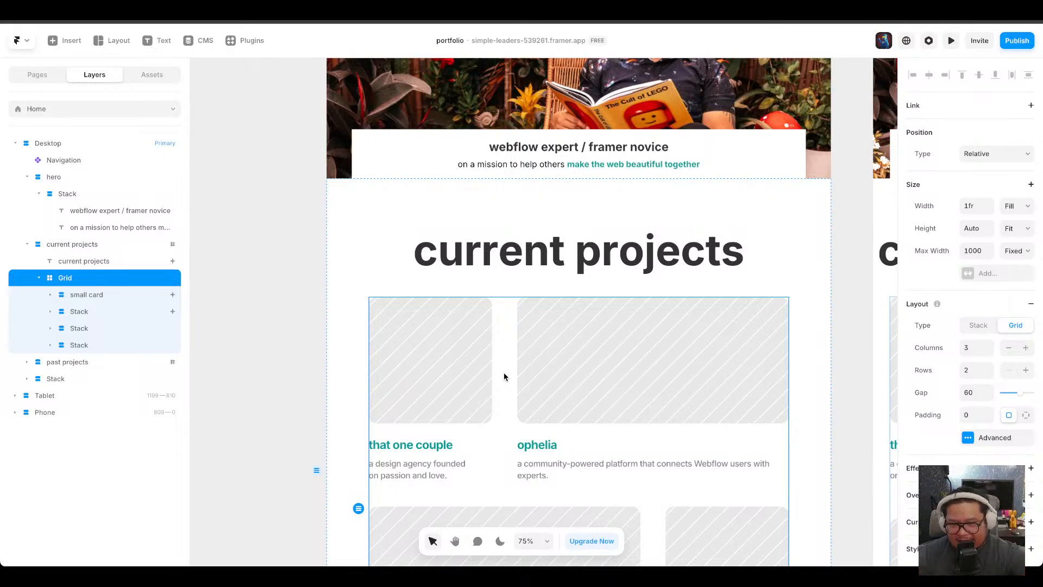
{"action": "scroll", "coordinate": [505, 370], "scroll_direction": "down", "scroll_amount": 2}
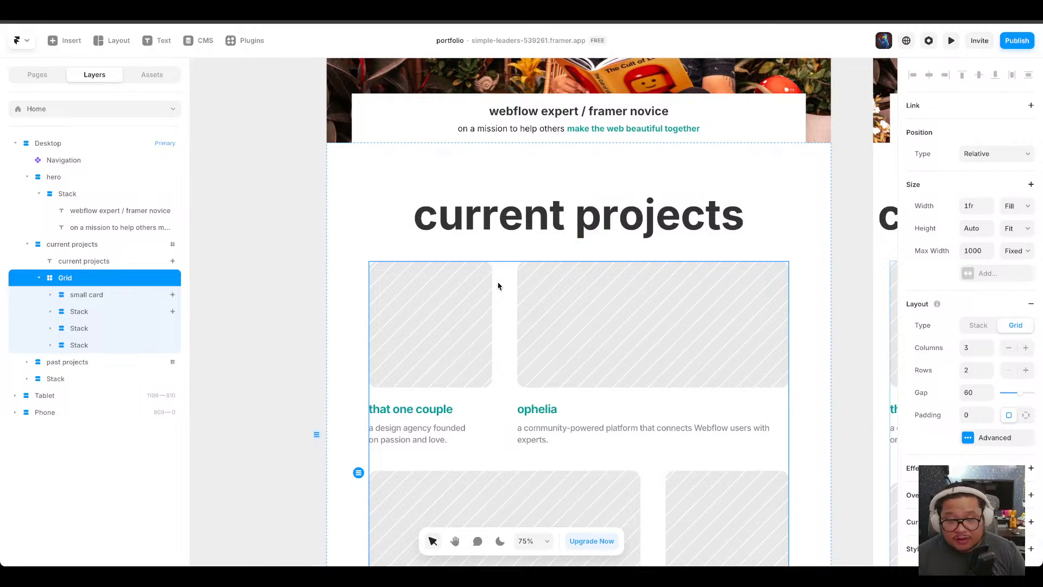
{"action": "left_click", "coordinate": [488, 297]}
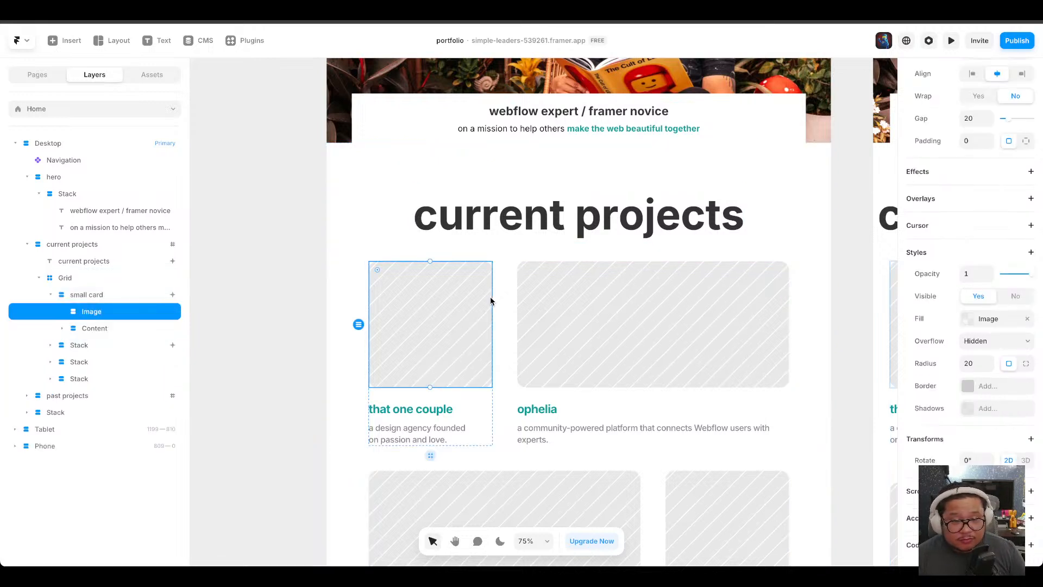
{"action": "left_click", "coordinate": [79, 247]}
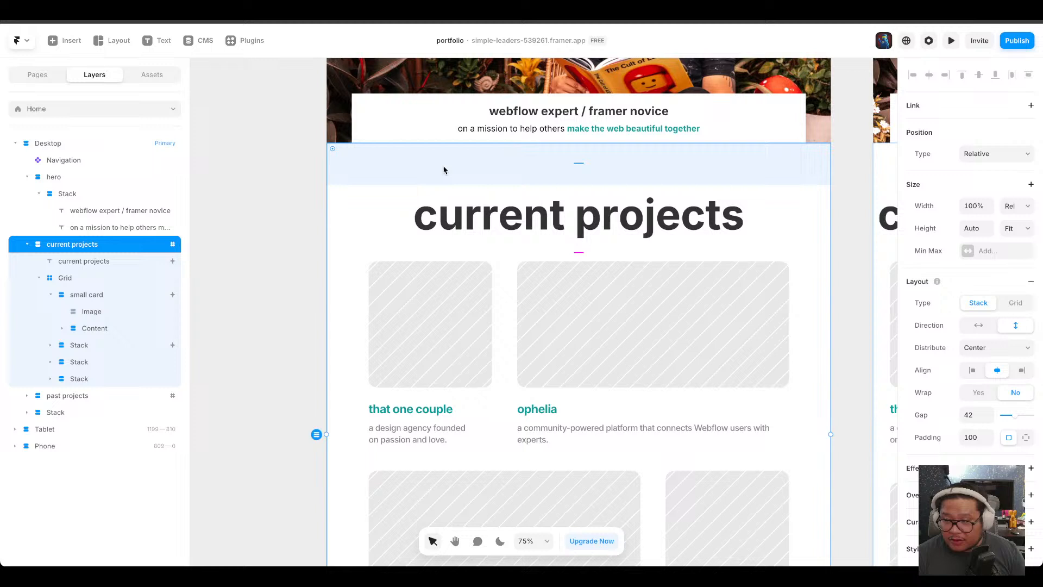
{"action": "left_click", "coordinate": [1031, 469]}
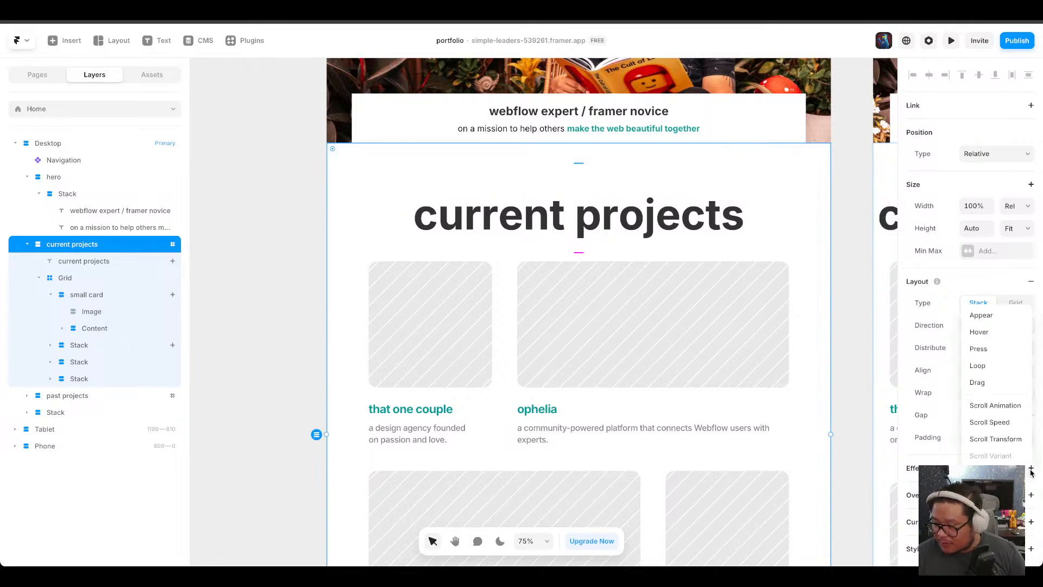
{"action": "left_click", "coordinate": [993, 423]}
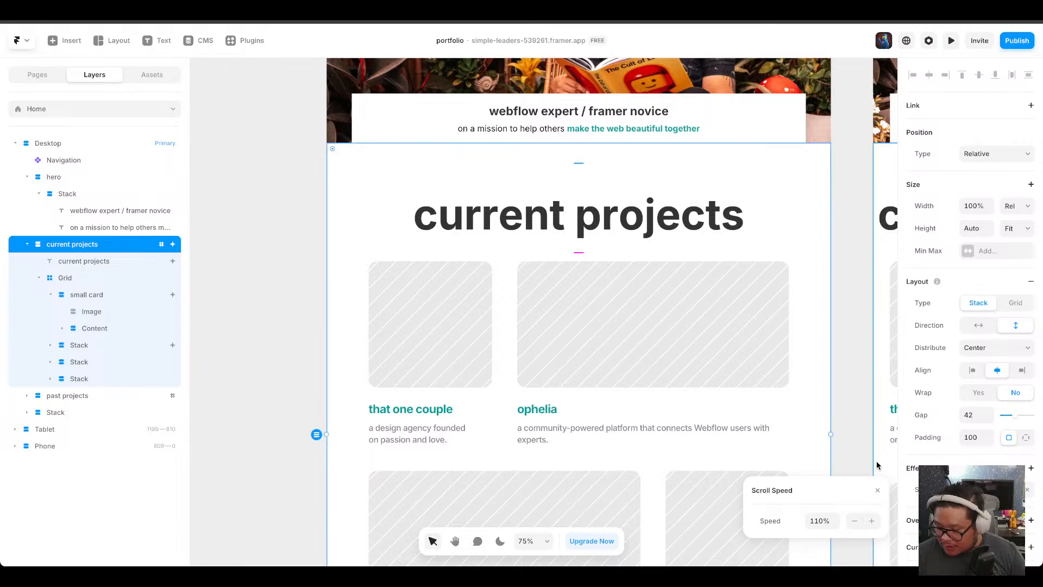
{"action": "left_click", "coordinate": [877, 494]}
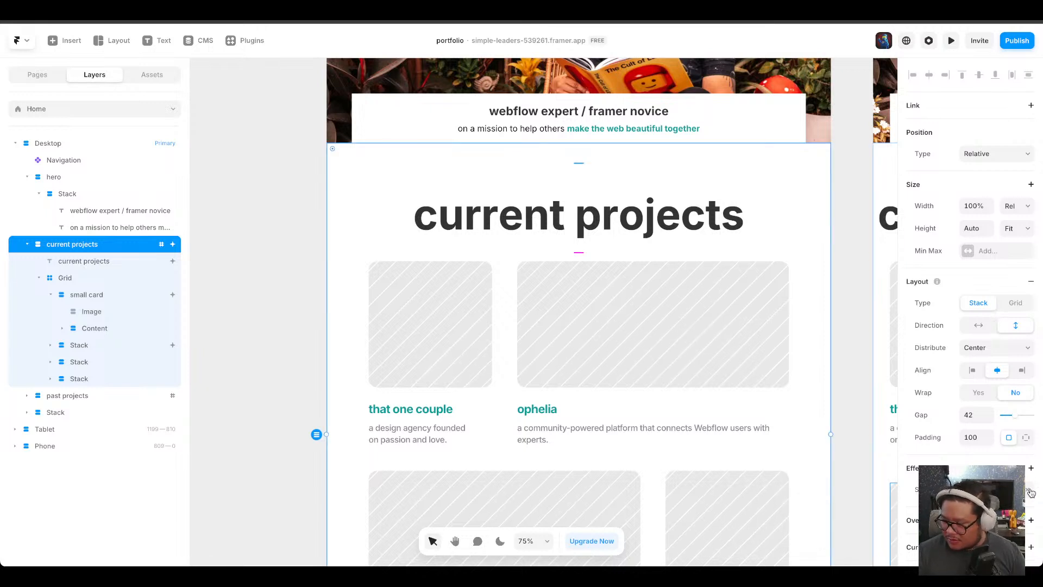
Preview the page and scroll through the current projects section to check its animations.
{"action": "left_click", "coordinate": [951, 40]}
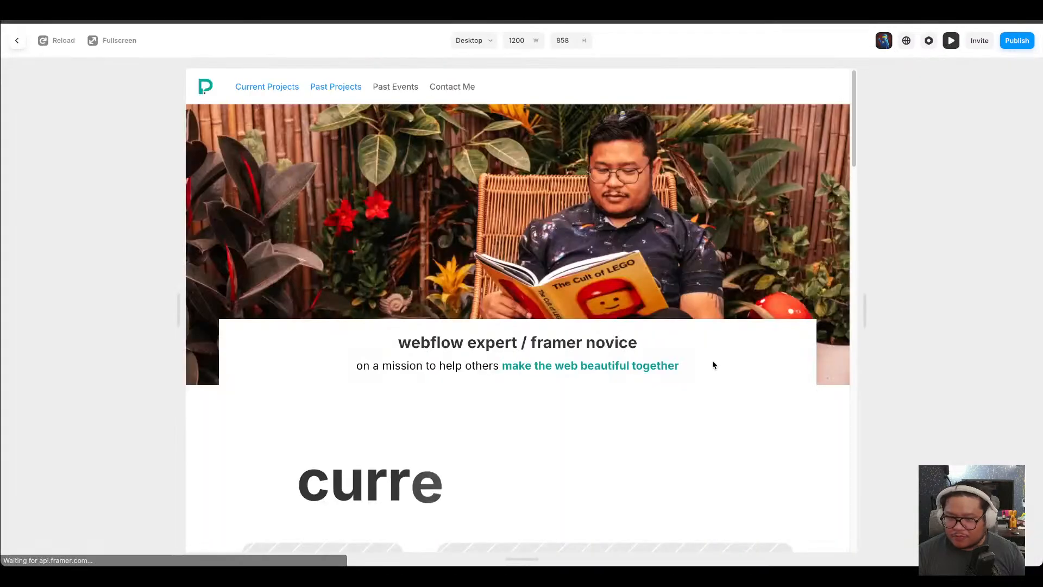
{"action": "scroll", "coordinate": [712, 370], "scroll_direction": "down", "scroll_amount": 5}
{"action": "scroll", "coordinate": [711, 374], "scroll_direction": "down", "scroll_amount": 6}
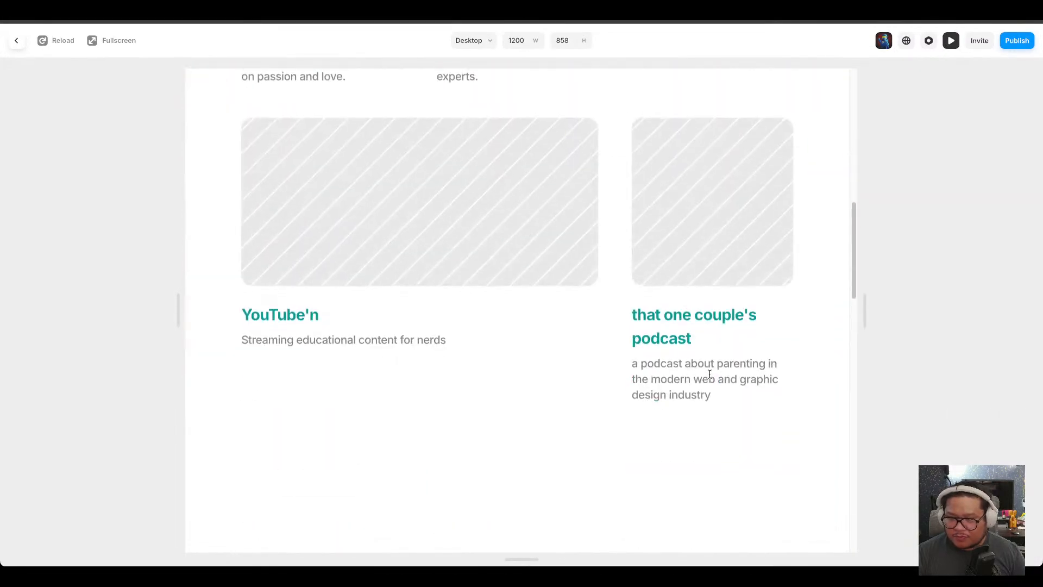
{"action": "scroll", "coordinate": [710, 374], "scroll_direction": "up", "scroll_amount": 4}
{"action": "scroll", "coordinate": [709, 374], "scroll_direction": "up", "scroll_amount": 8}
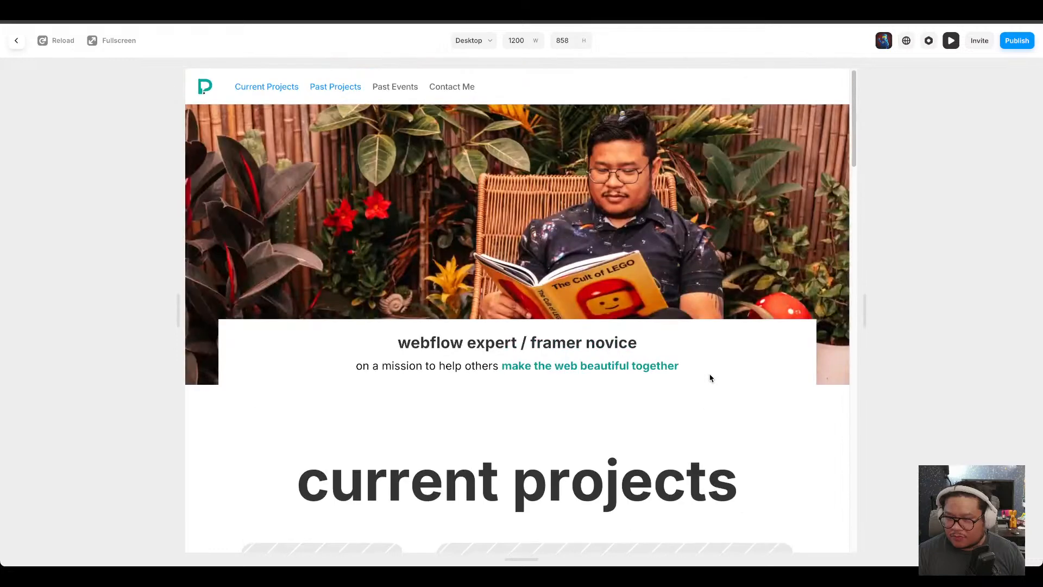
{"action": "scroll", "coordinate": [710, 375], "scroll_direction": "down", "scroll_amount": 10}
{"action": "scroll", "coordinate": [711, 377], "scroll_direction": "up", "scroll_amount": 5}
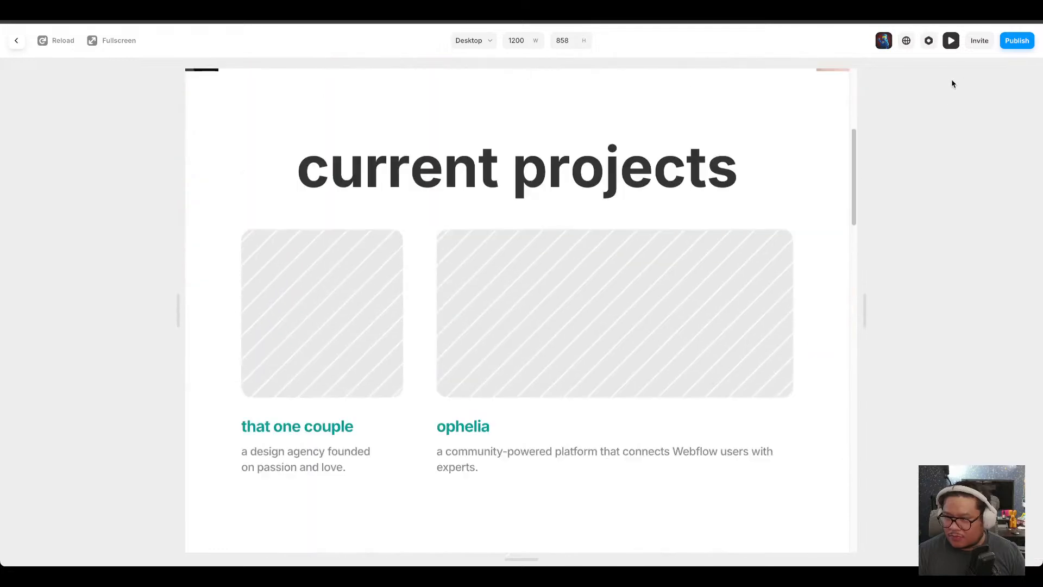
{"action": "left_click", "coordinate": [951, 40]}
Round the hero text box's top-left and top-right corners to 10 using individual corner radii.
{"action": "left_click", "coordinate": [1027, 490]}
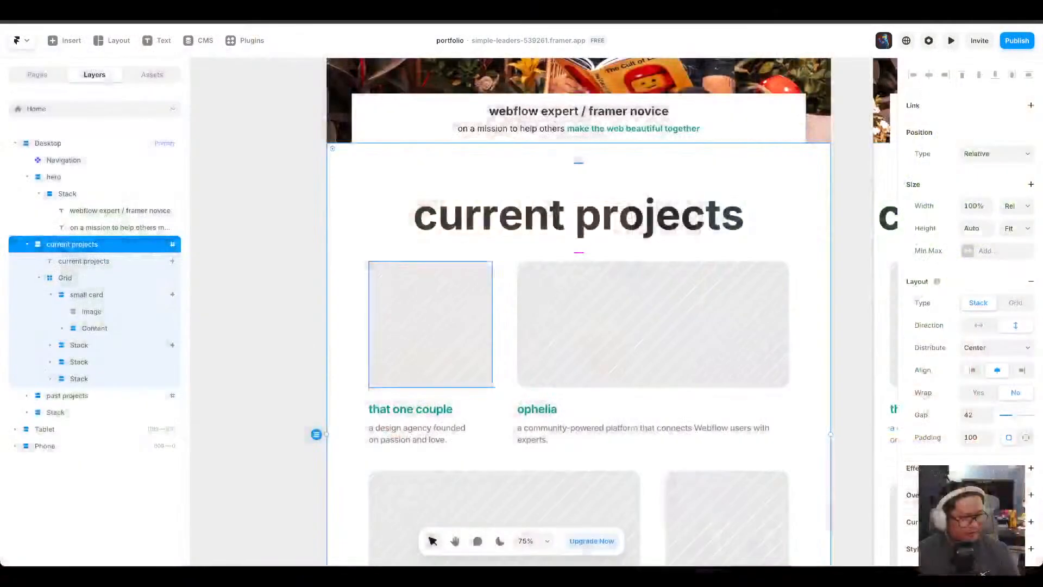
{"action": "left_click", "coordinate": [393, 131]}
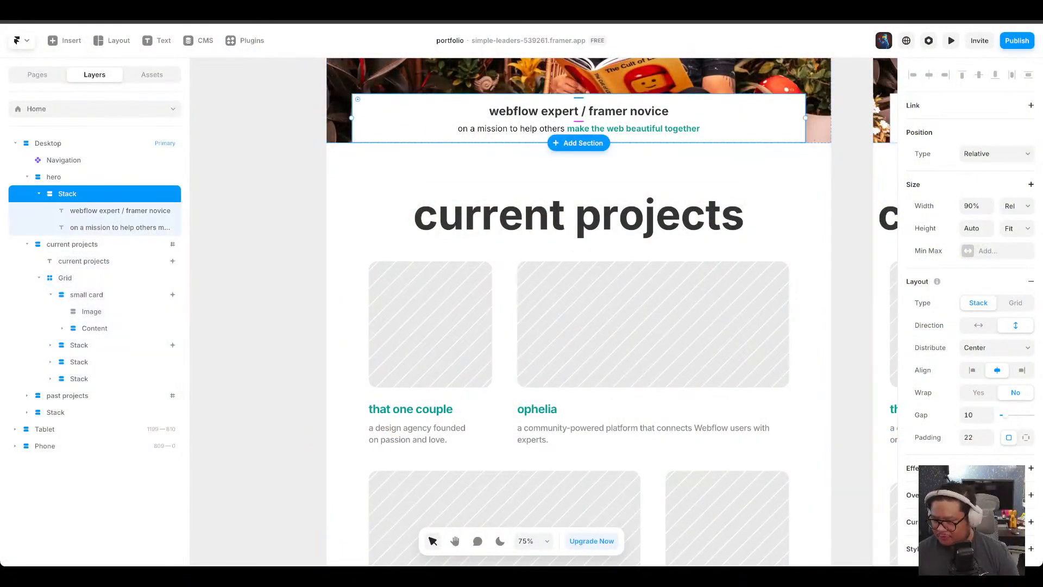
{"action": "scroll", "coordinate": [967, 271], "scroll_direction": "down", "scroll_amount": 4}
{"action": "scroll", "coordinate": [967, 272], "scroll_direction": "down", "scroll_amount": 3}
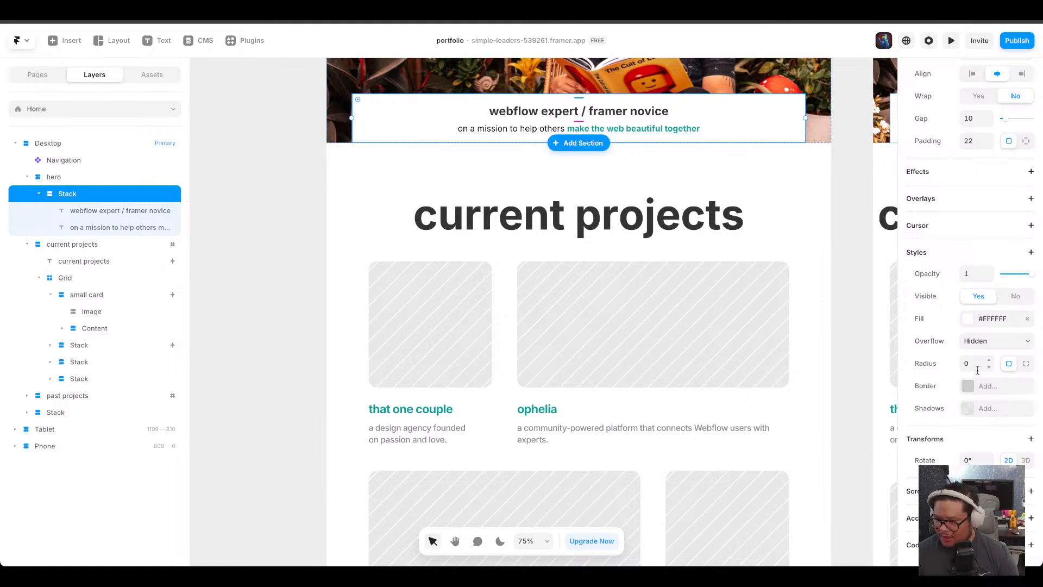
{"action": "left_click", "coordinate": [1025, 363]}
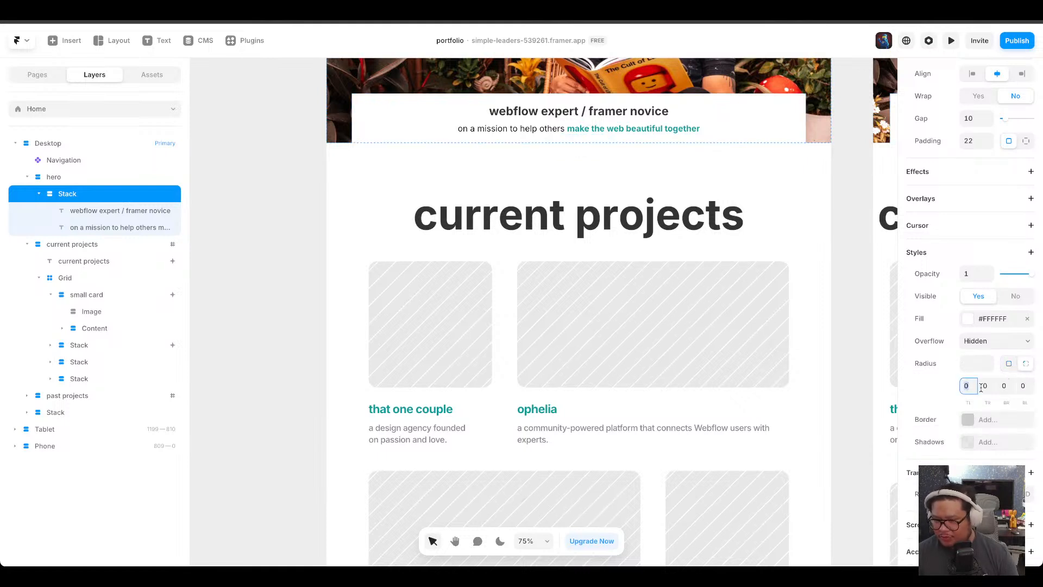
{"action": "type", "text": "10"}
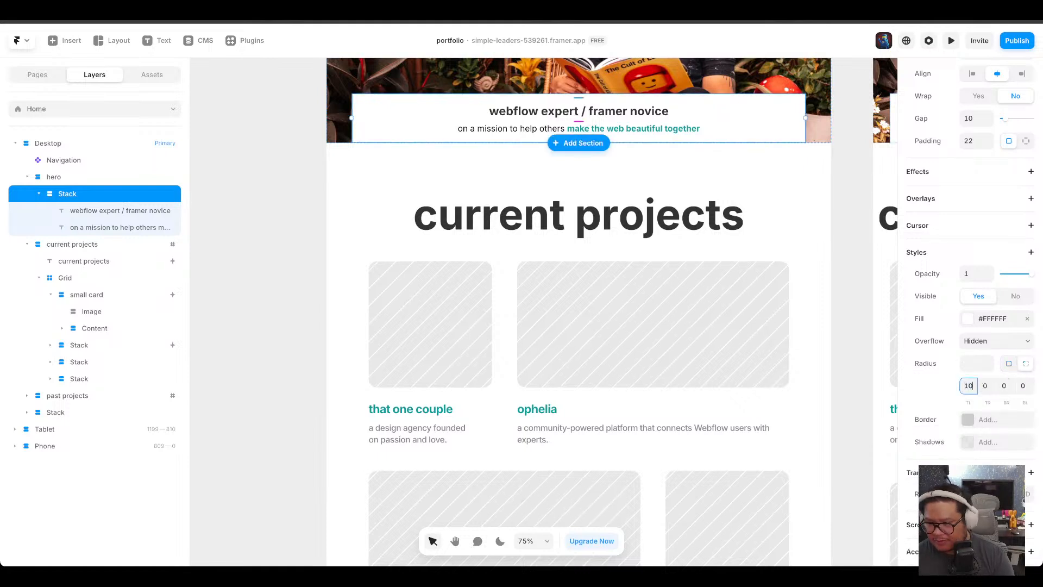
{"action": "key", "text": "Tab"}
{"action": "key", "text": "Tab"}
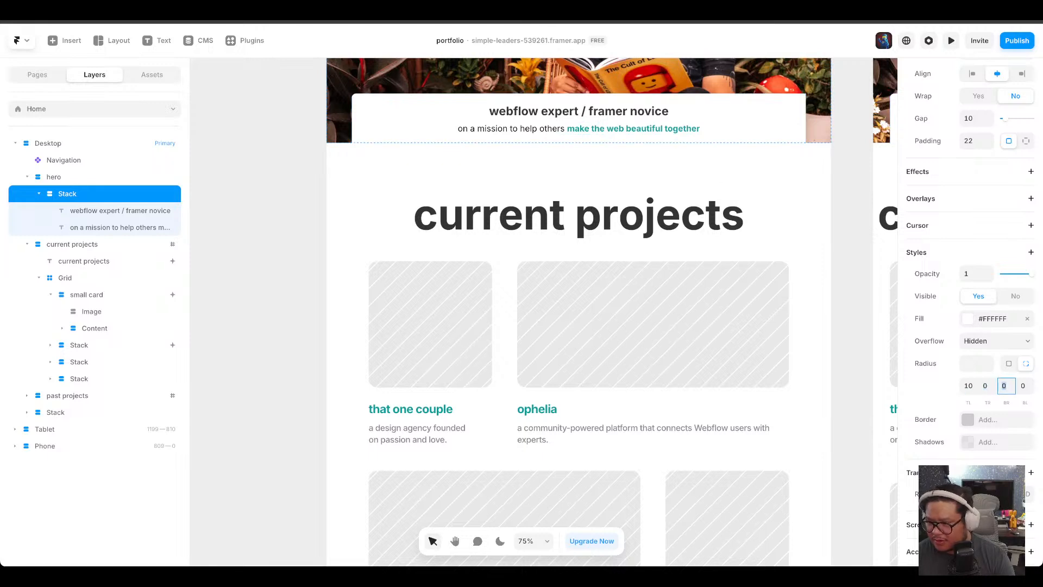
{"action": "key", "text": "shift+Tab"}
{"action": "type", "text": "10"}
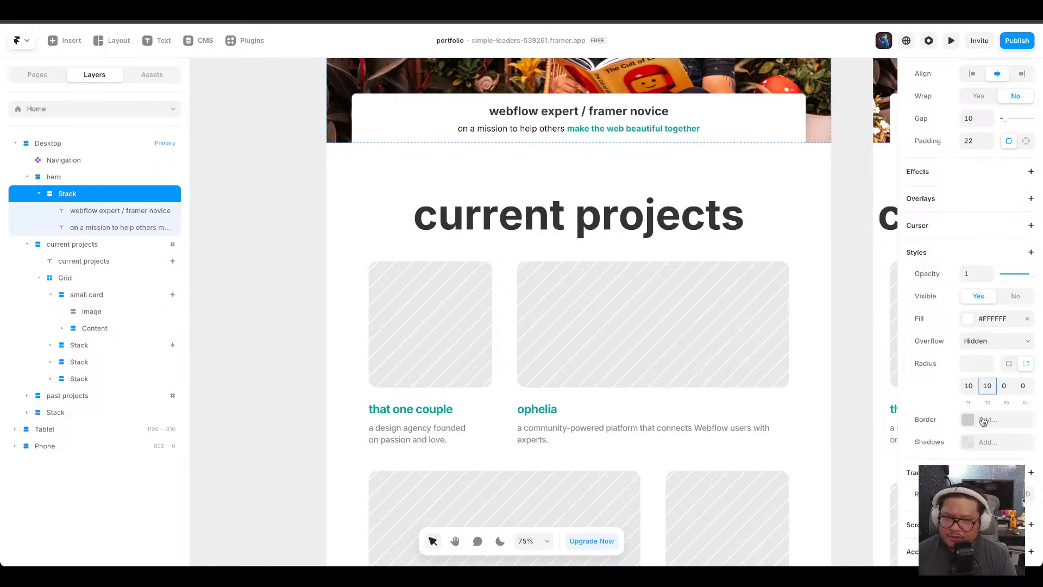
{"action": "left_click", "coordinate": [278, 206]}
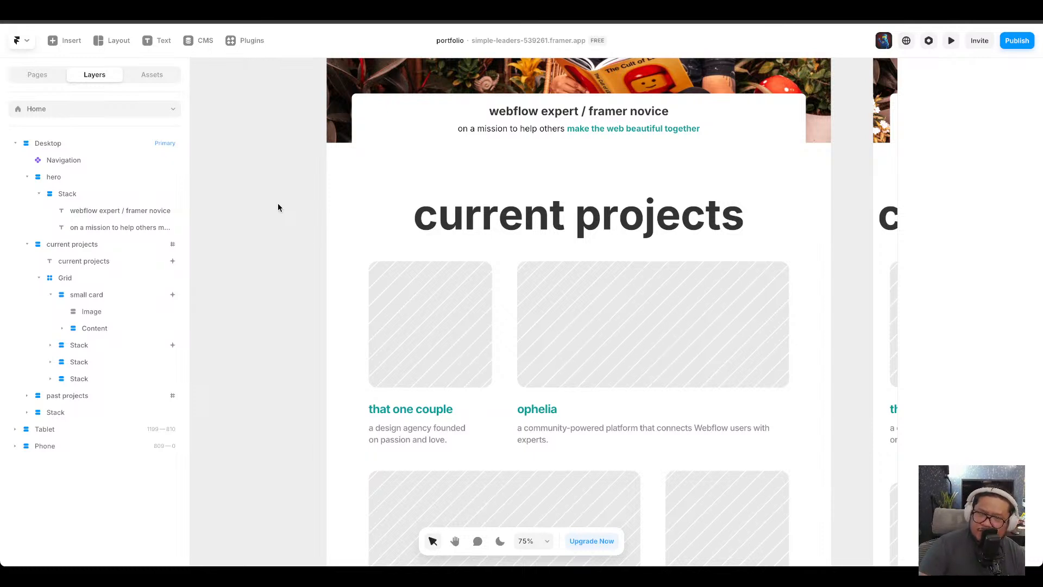
Publish an update of the site to its framer.app domain.
{"action": "left_click", "coordinate": [1012, 47]}
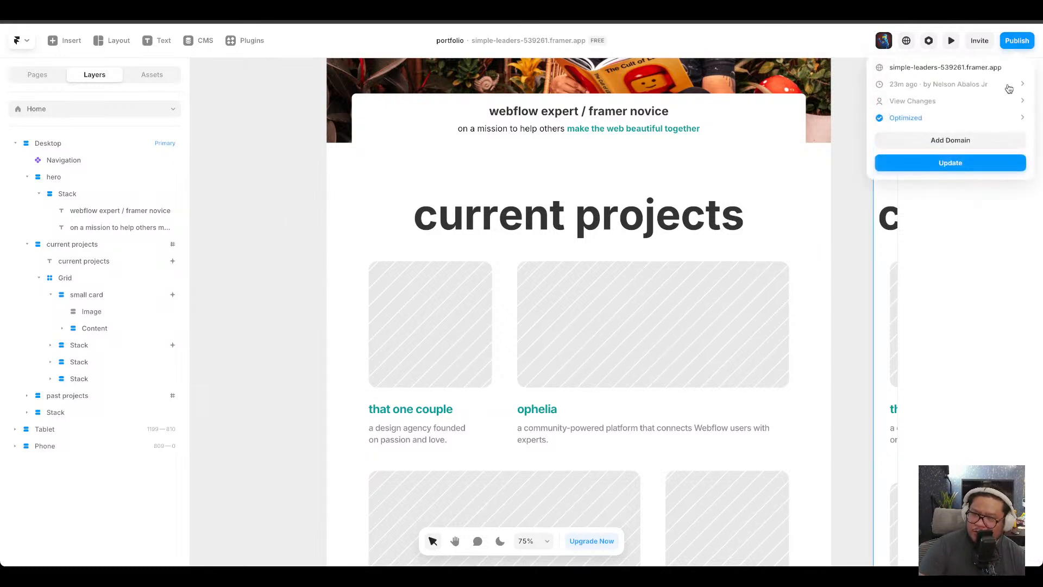
{"action": "left_click", "coordinate": [972, 165]}
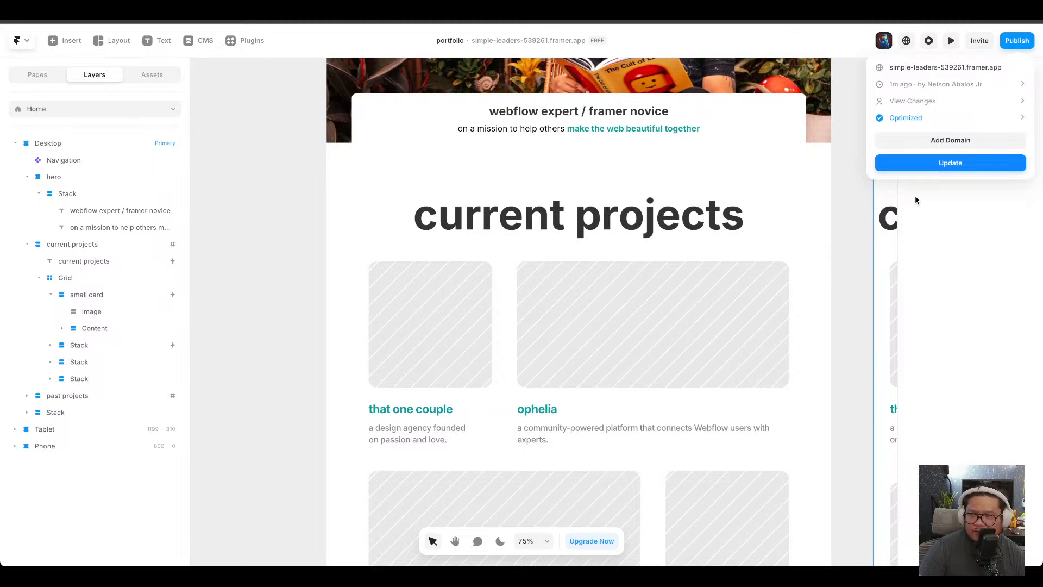
{"action": "left_click", "coordinate": [854, 213]}
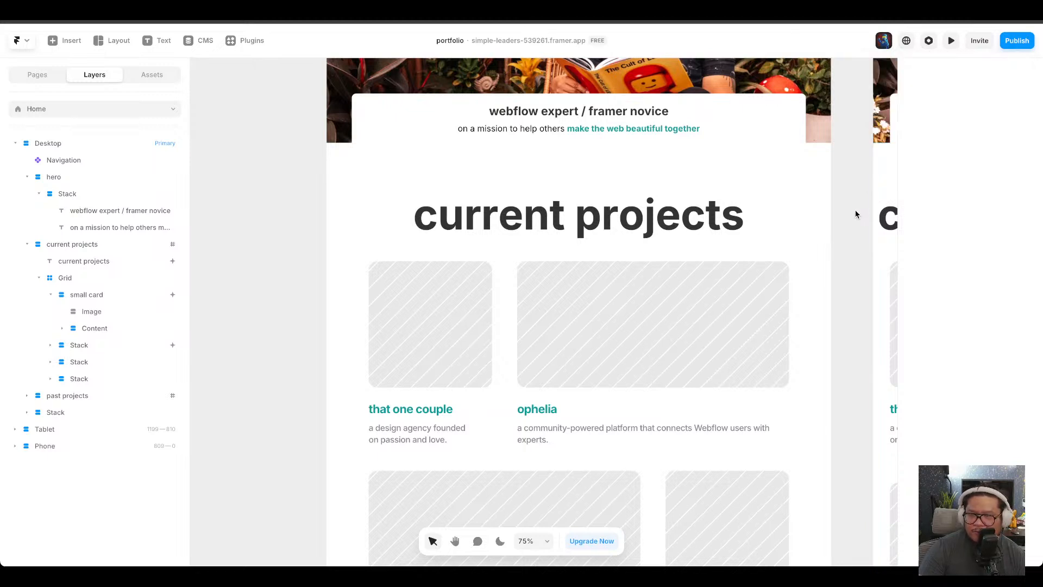
{"action": "scroll", "coordinate": [850, 291], "scroll_direction": "up", "scroll_amount": 4}
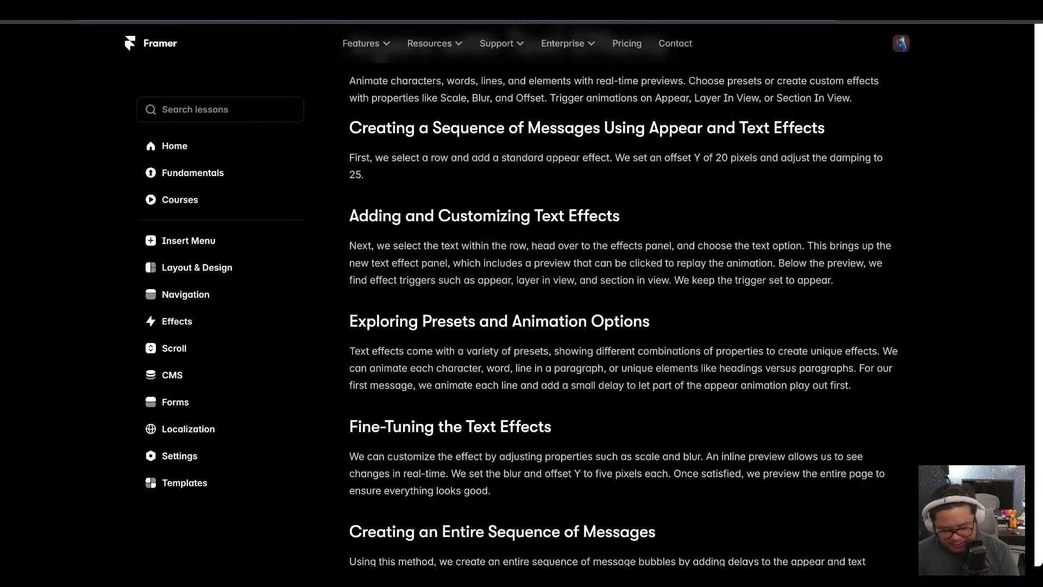
Switch to the browser, open The Experience gym website, and scroll through its sections for inspiration.
{"action": "type", "text": "thee"}
{"action": "key", "text": "Return"}
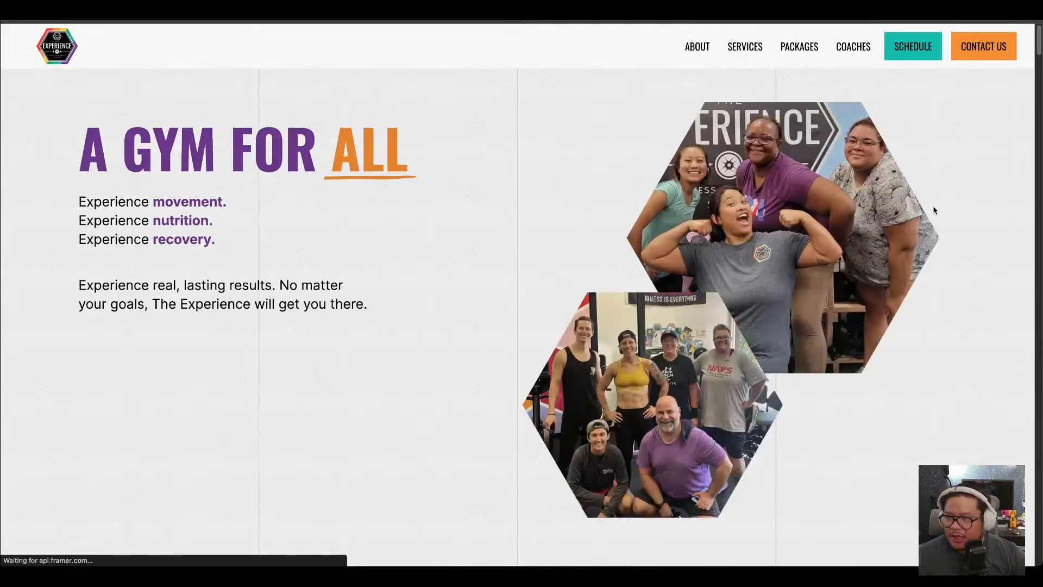
{"action": "mouse_move", "coordinate": [1040, 43]}
{"action": "left_mouse_down"}
{"action": "mouse_move", "coordinate": [1041, 186]}
{"action": "mouse_move", "coordinate": [1040, 52]}
{"action": "left_mouse_up"}
{"action": "scroll", "coordinate": [517, 295], "scroll_direction": "down", "scroll_amount": 20}
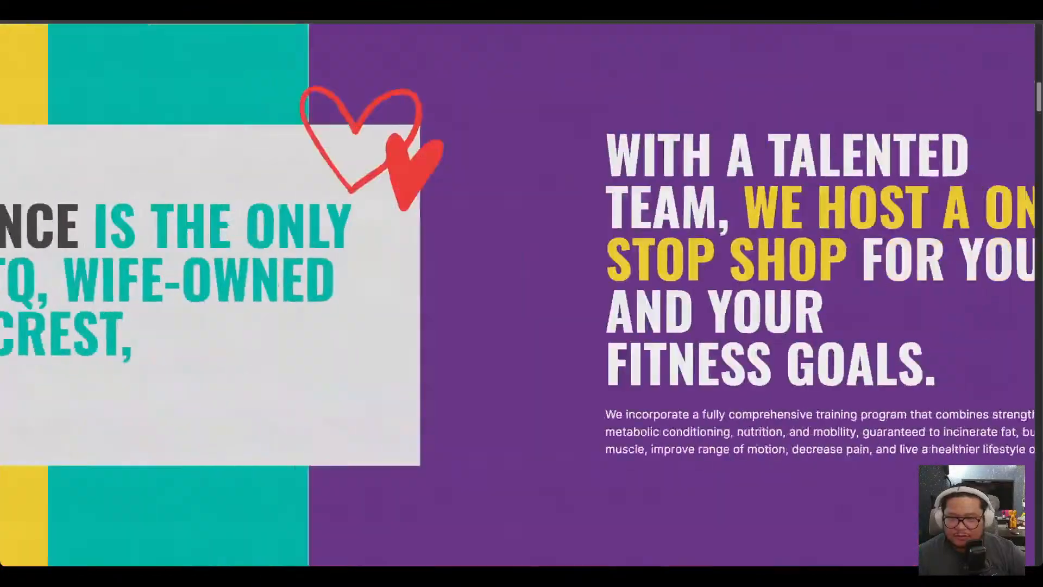
{"action": "scroll", "coordinate": [517, 294], "scroll_direction": "down", "scroll_amount": 20}
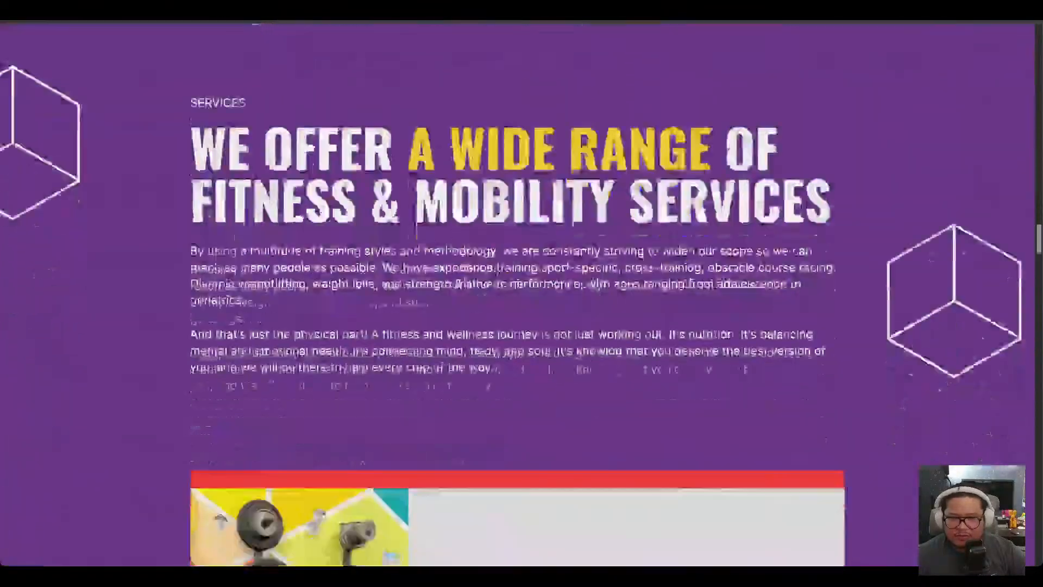
Scroll through the gym site's class sections, then through the Home page's projects sections.
{"action": "scroll", "coordinate": [517, 295], "scroll_direction": "down", "scroll_amount": 20}
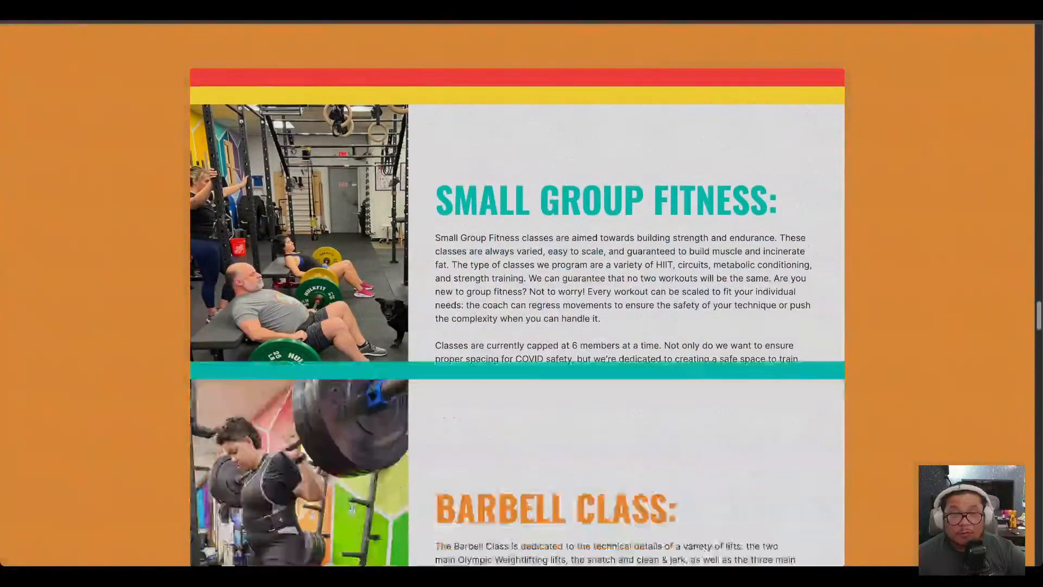
{"action": "scroll", "coordinate": [517, 294], "scroll_direction": "down", "scroll_amount": 2}
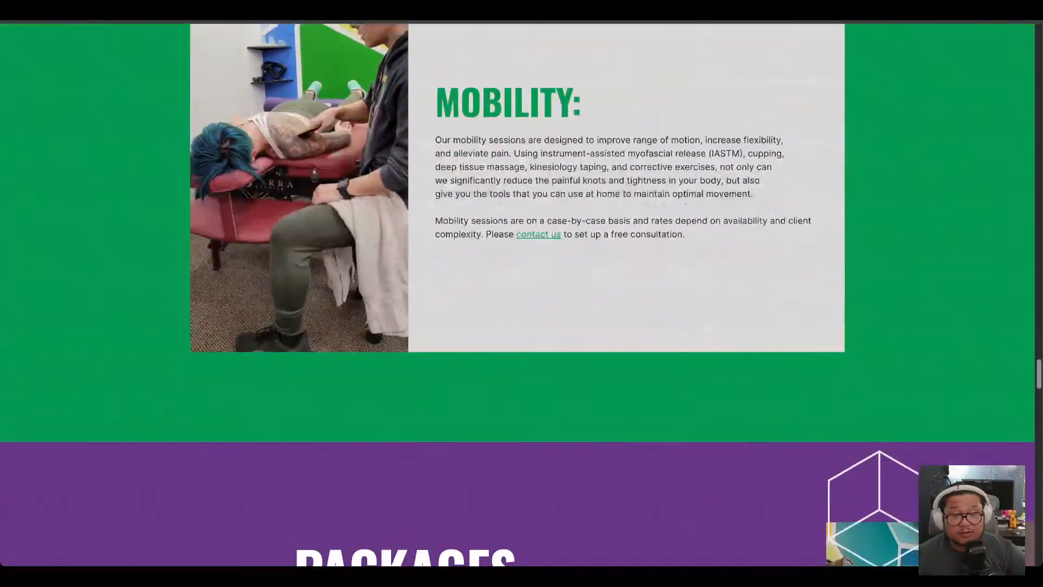
{"action": "scroll", "coordinate": [517, 294], "scroll_direction": "up", "scroll_amount": 20}
{"action": "scroll", "coordinate": [518, 295], "scroll_direction": "up", "scroll_amount": 20}
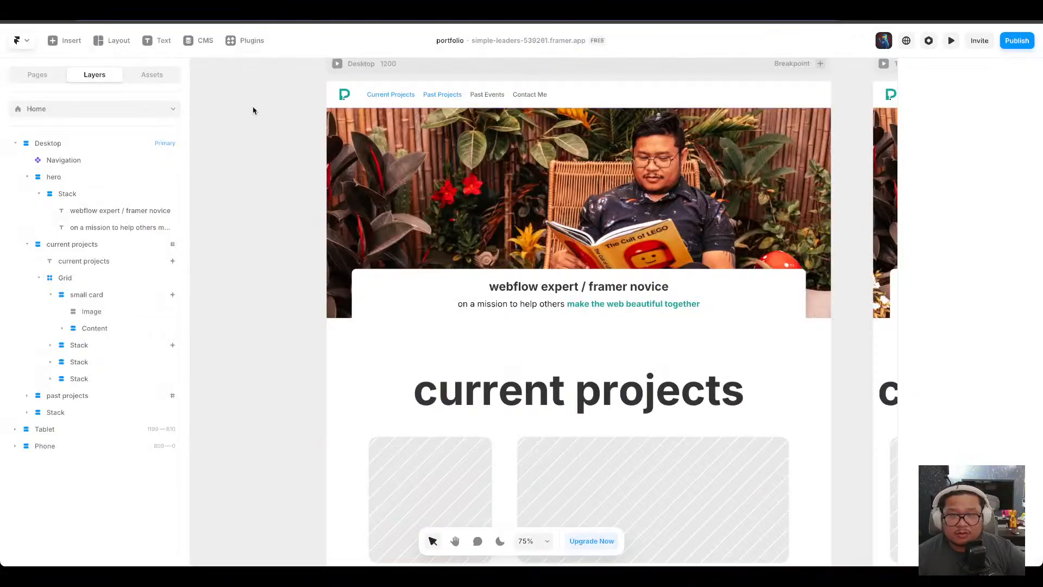
{"action": "scroll", "coordinate": [311, 294], "scroll_direction": "down", "scroll_amount": 5}
{"action": "scroll", "coordinate": [311, 299], "scroll_direction": "down", "scroll_amount": 3}
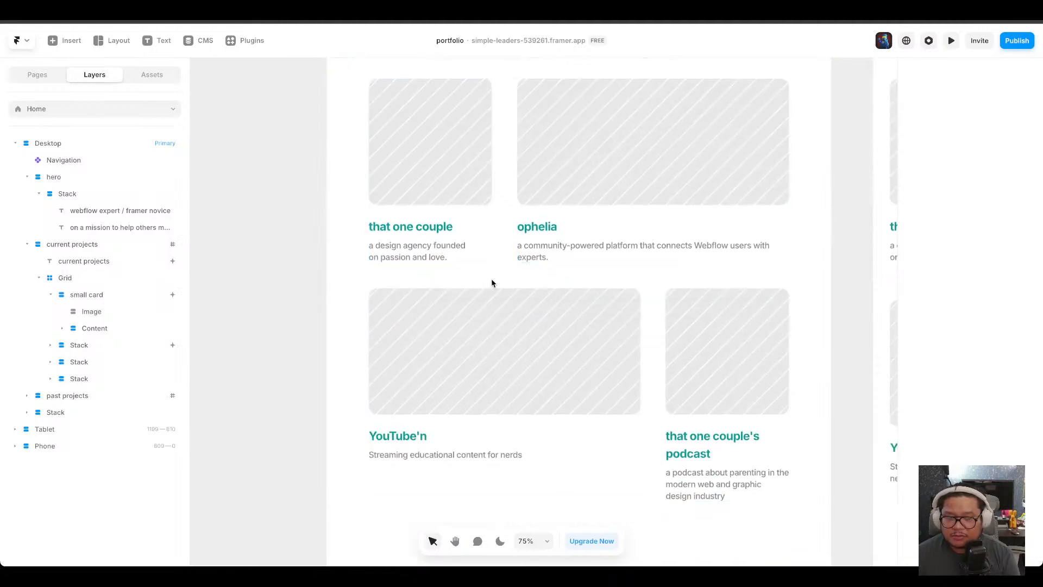
{"action": "scroll", "coordinate": [491, 279], "scroll_direction": "down", "scroll_amount": 10}
Add a new page and name it horizontal-scroll.
{"action": "left_click", "coordinate": [27, 80]}
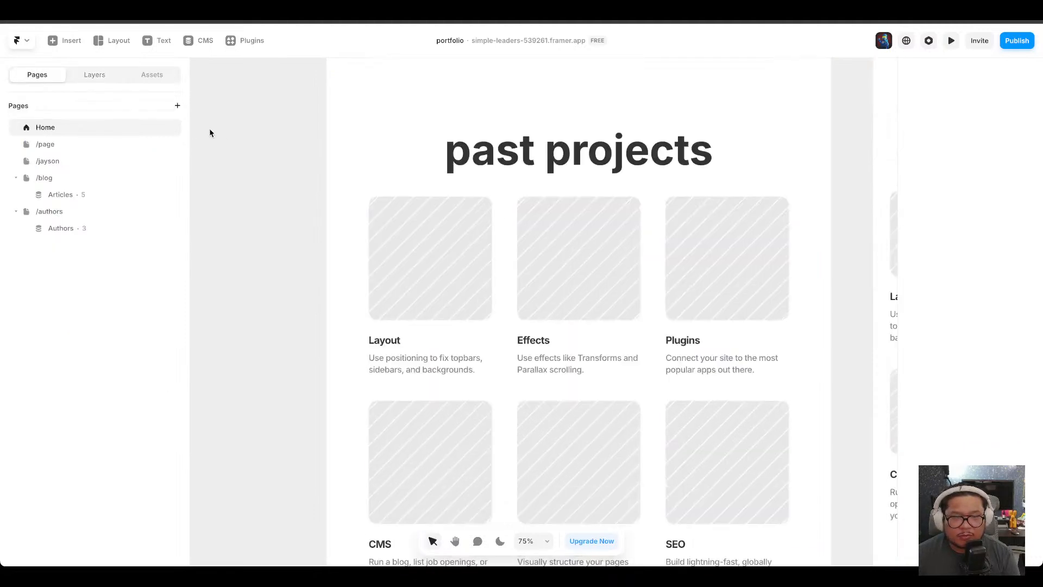
{"action": "left_click", "coordinate": [178, 105]}
{"action": "left_click", "coordinate": [210, 139]}
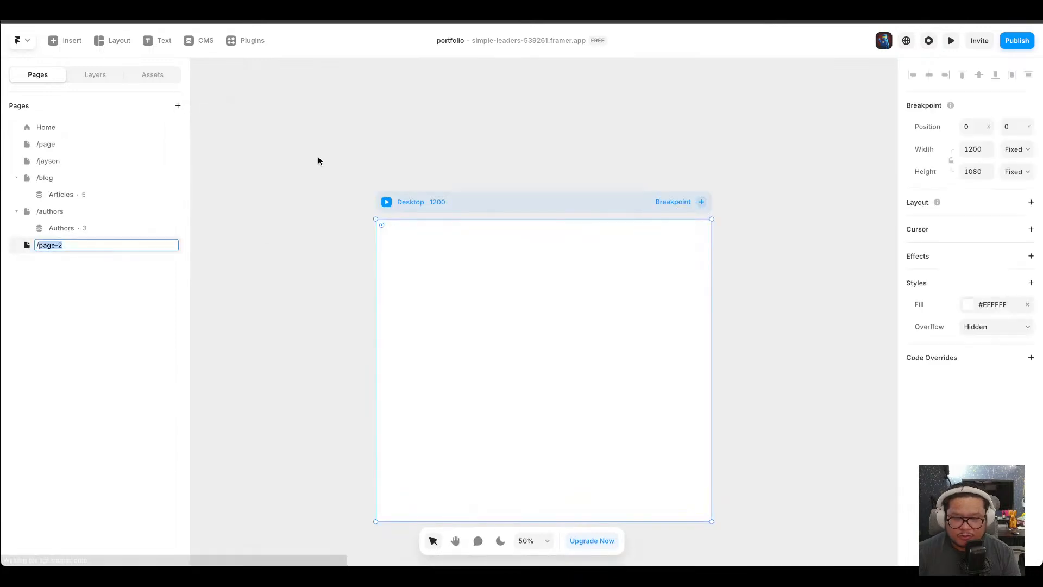
{"action": "type", "text": "horiz"}
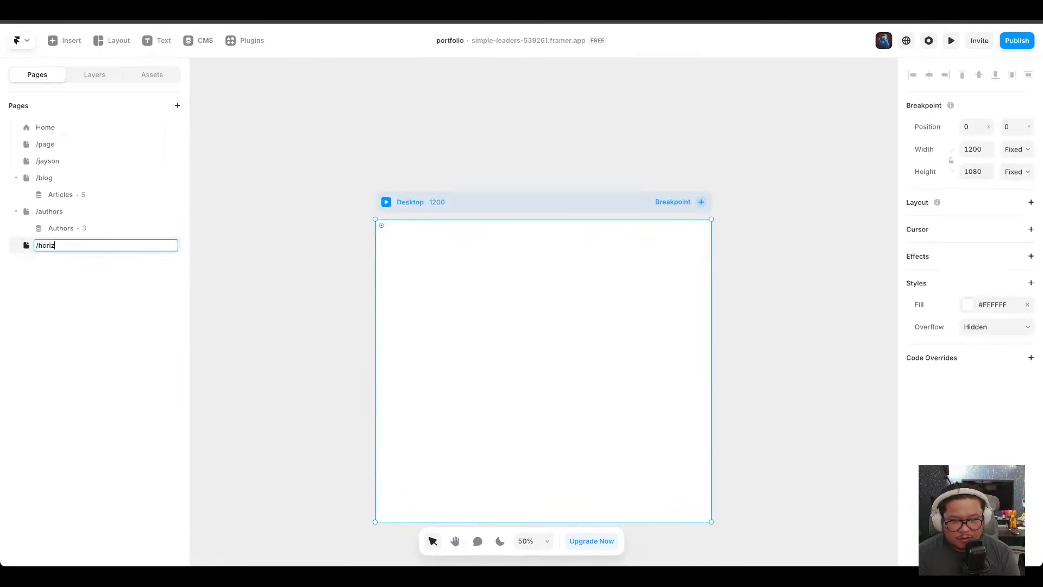
{"action": "type", "text": "ontal scroll"}
{"action": "key", "text": "Return"}
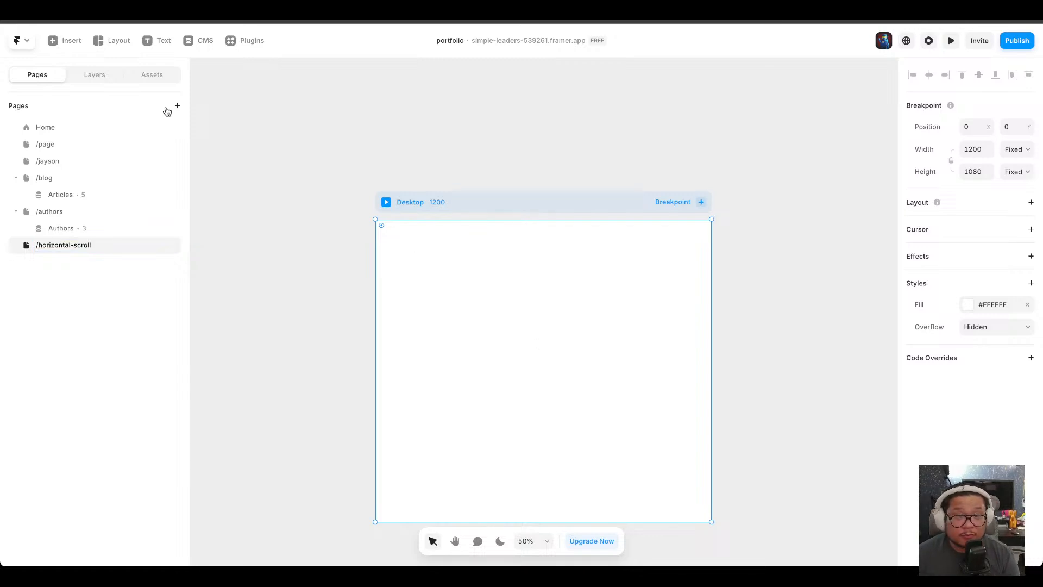
Insert the first "Ship sites with style." header section onto the new page.
{"action": "left_click", "coordinate": [64, 40]}
{"action": "mouse_move", "coordinate": [82, 159]}
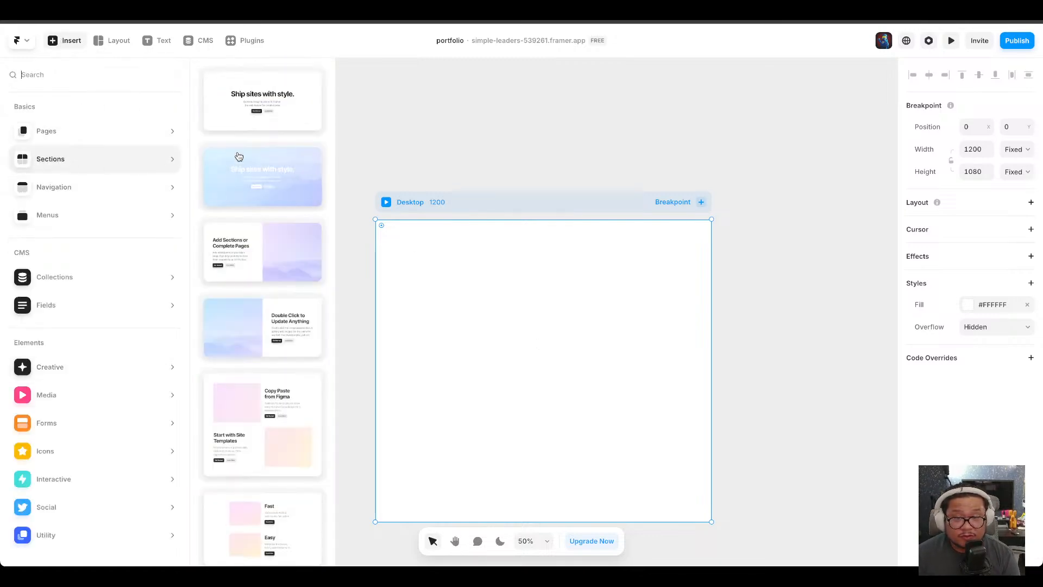
{"action": "left_click_drag", "start_coordinate": [255, 116], "coordinate": [498, 308]}
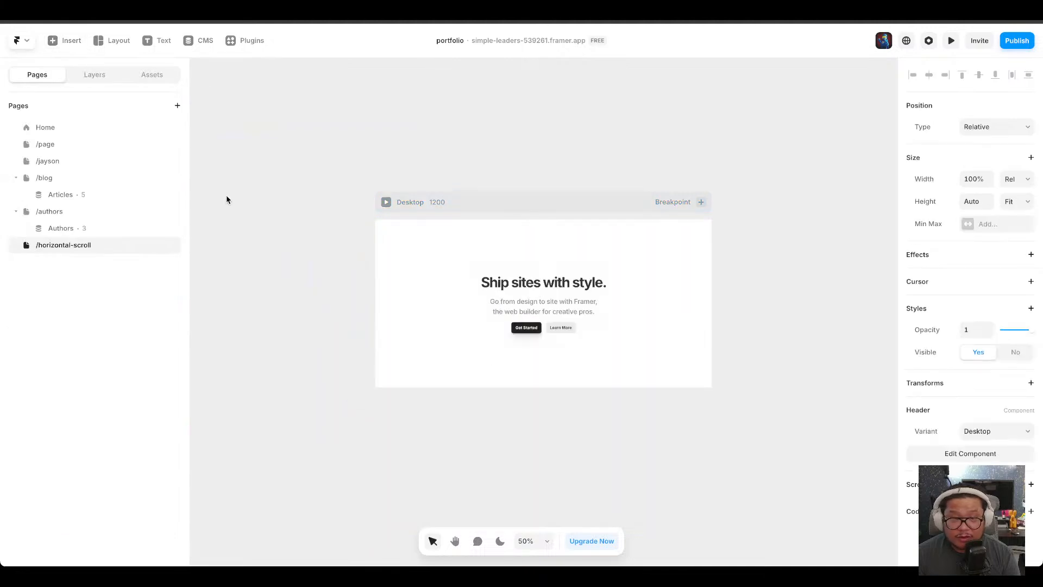
Browse the insert panel's media, interactive, navigation and page elements.
{"action": "left_click", "coordinate": [68, 47]}
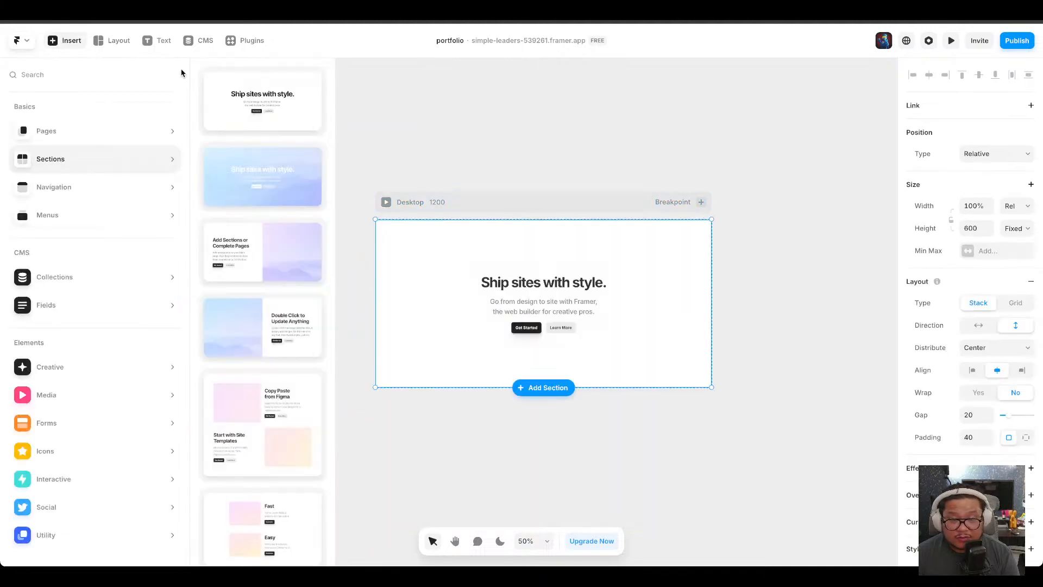
{"action": "mouse_move", "coordinate": [86, 379]}
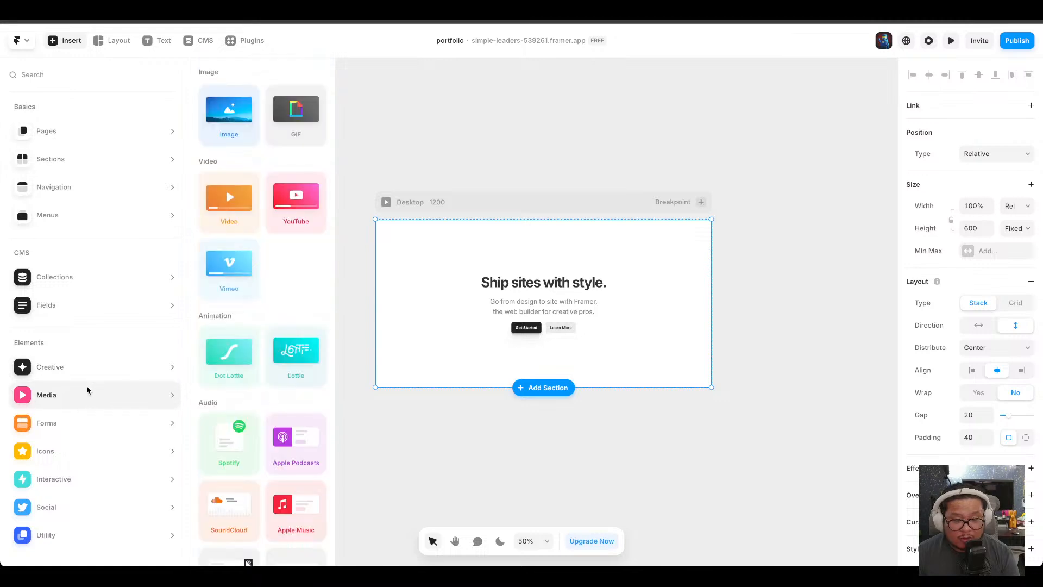
{"action": "mouse_move", "coordinate": [75, 491]}
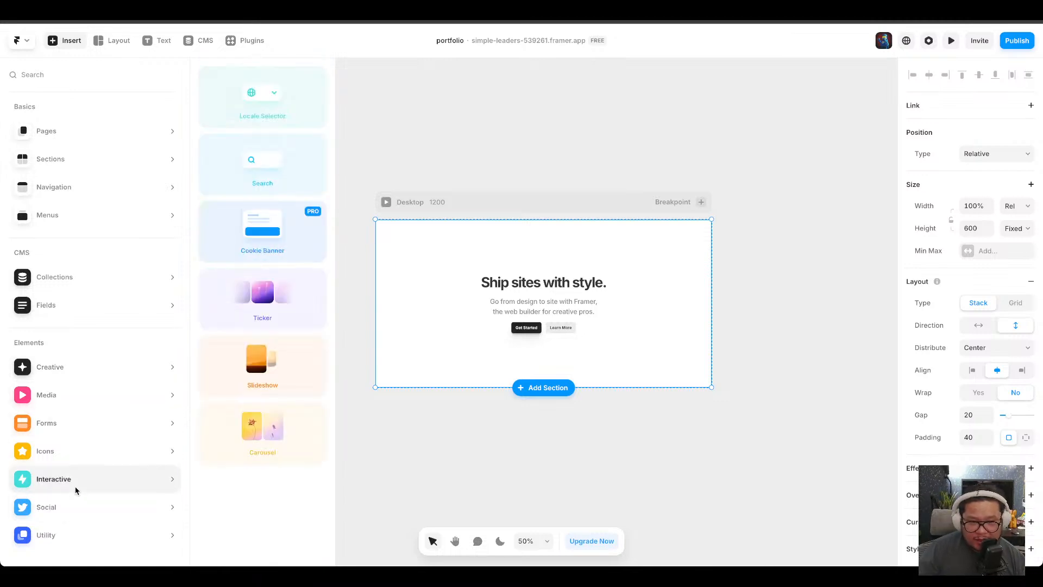
{"action": "mouse_move", "coordinate": [74, 536]}
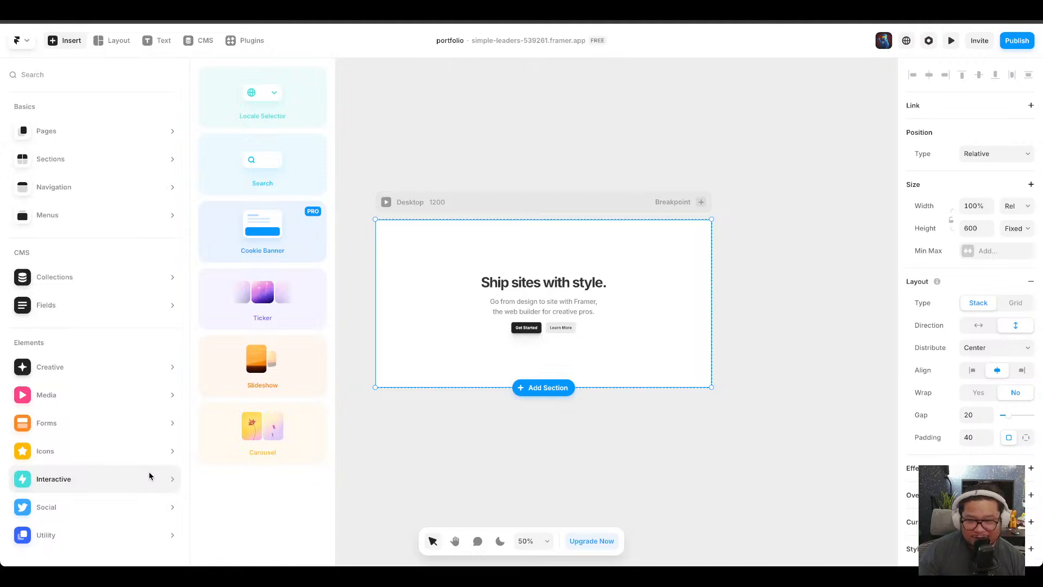
{"action": "left_click", "coordinate": [554, 389]}
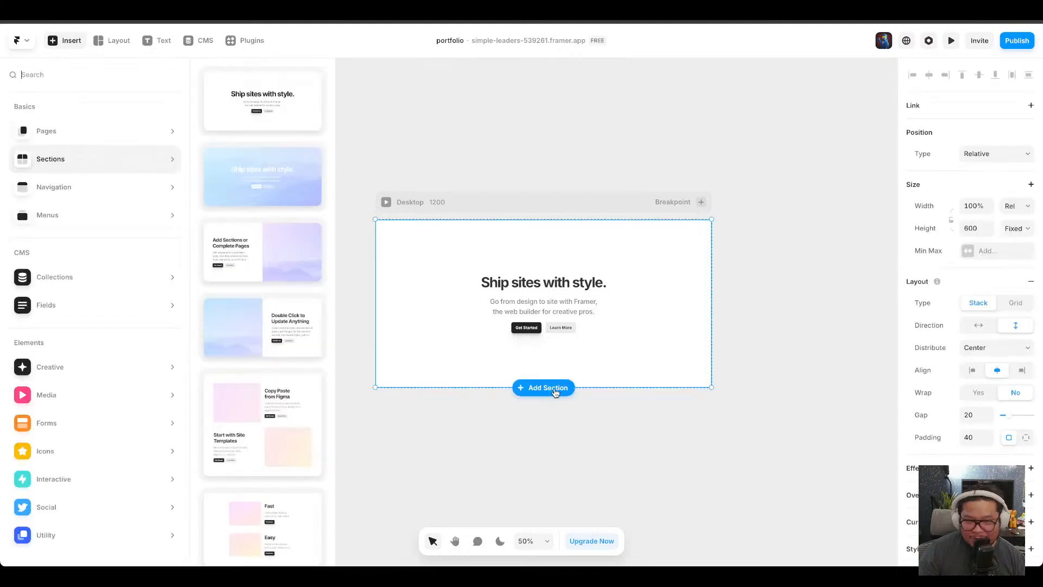
{"action": "mouse_move", "coordinate": [96, 114]}
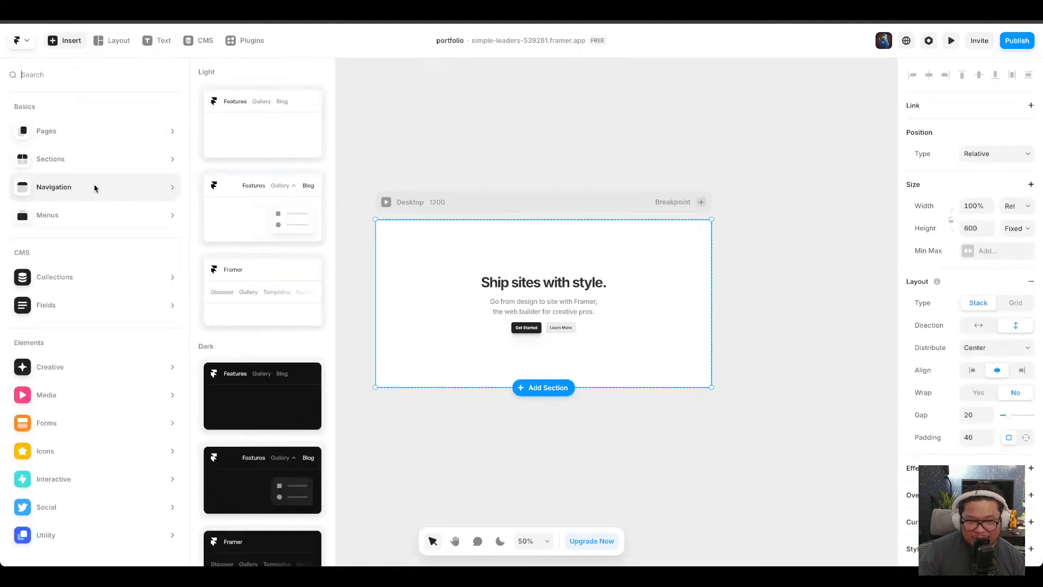
{"action": "mouse_move", "coordinate": [92, 227]}
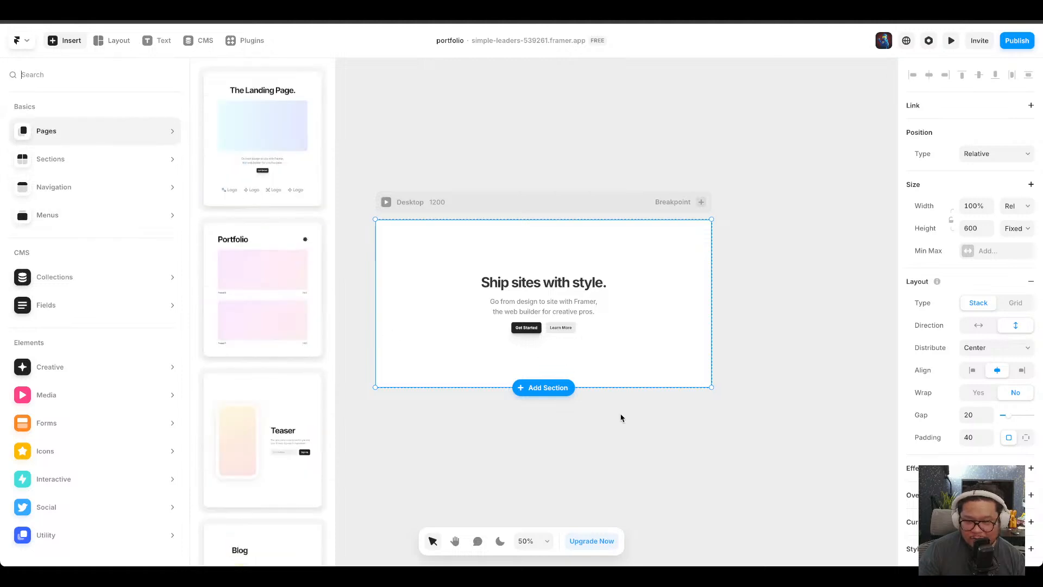
Stretch the header section taller and undo the resize.
{"action": "left_click_drag", "start_coordinate": [640, 387], "coordinate": [667, 515]}
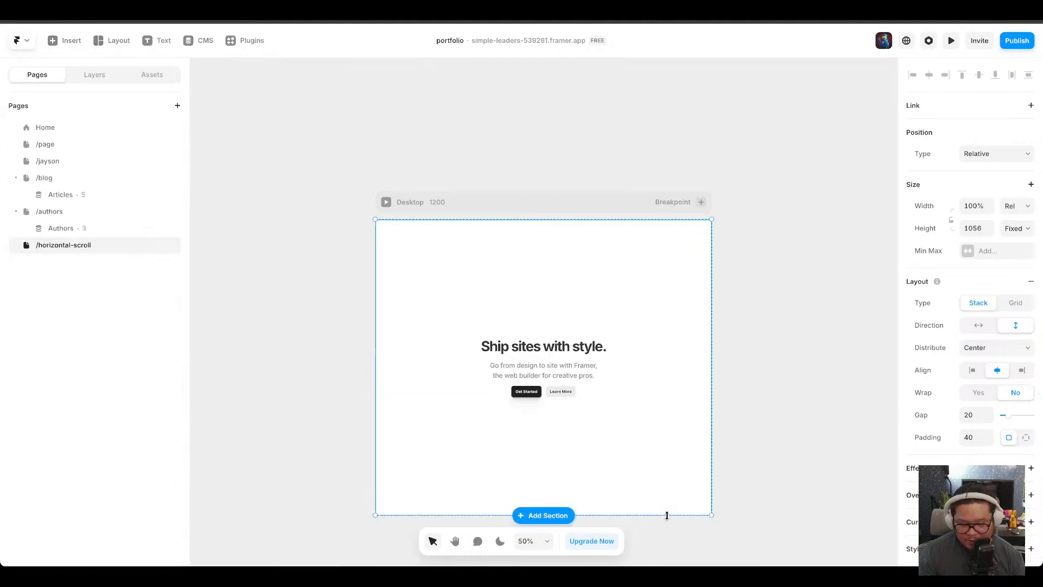
{"action": "key", "text": "ctrl+z"}
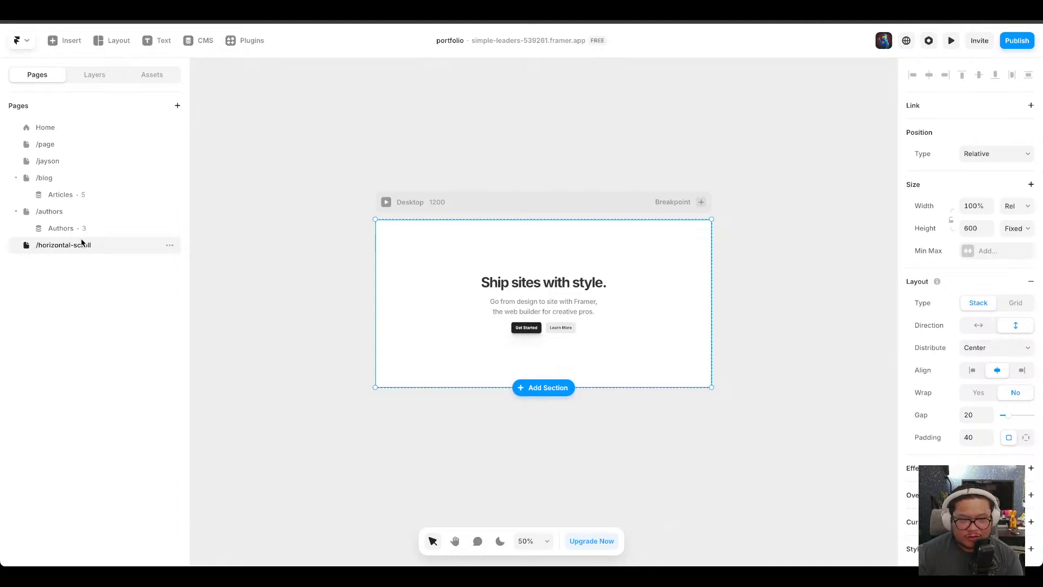
Draw a frame below the header, about 1098 × 548, and nest it in the Desktop layout.
{"action": "left_click", "coordinate": [94, 75]}
{"action": "left_click", "coordinate": [126, 41]}
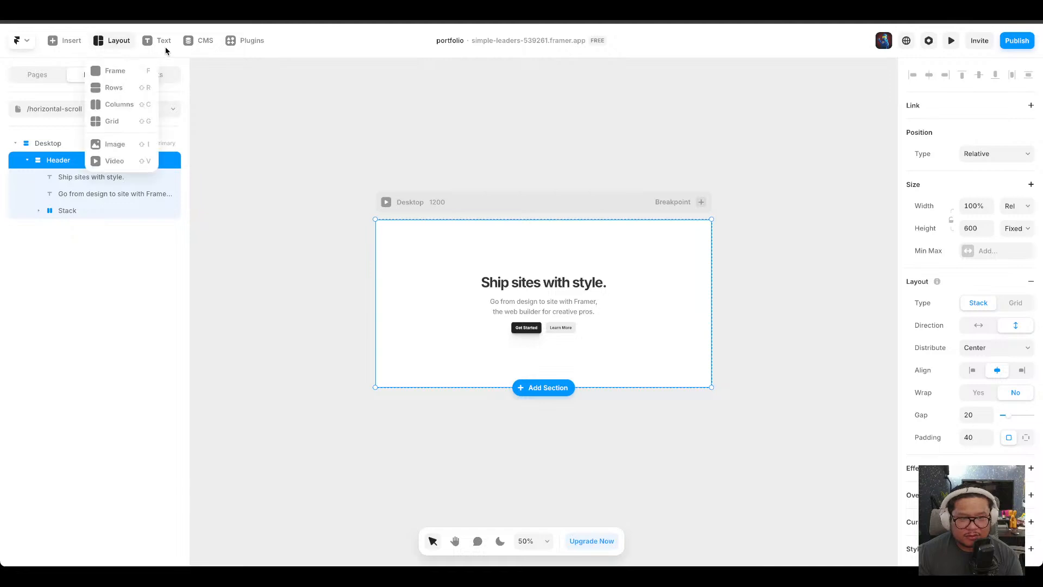
{"action": "left_click", "coordinate": [139, 71]}
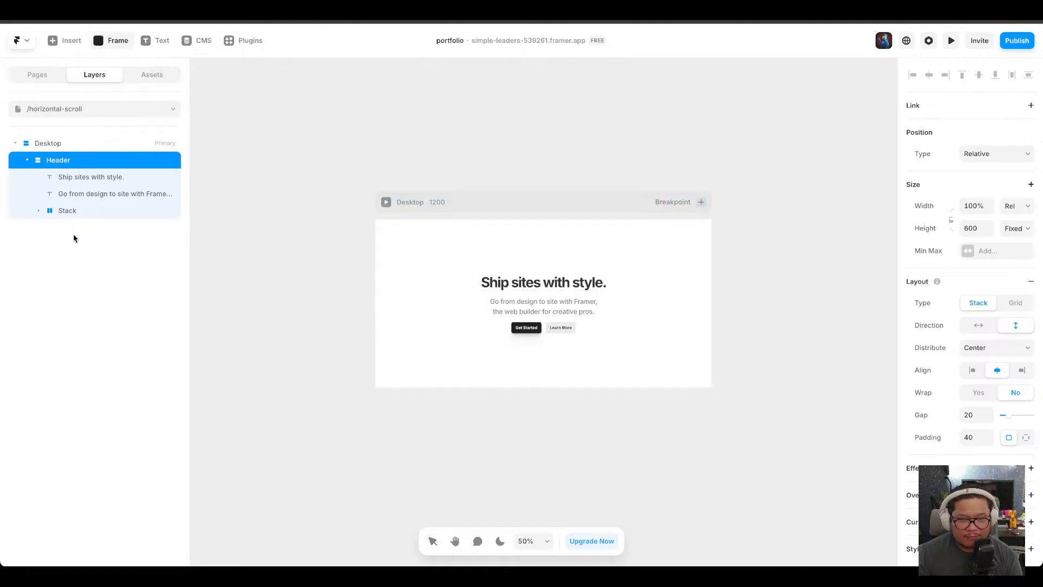
{"action": "left_click", "coordinate": [27, 160]}
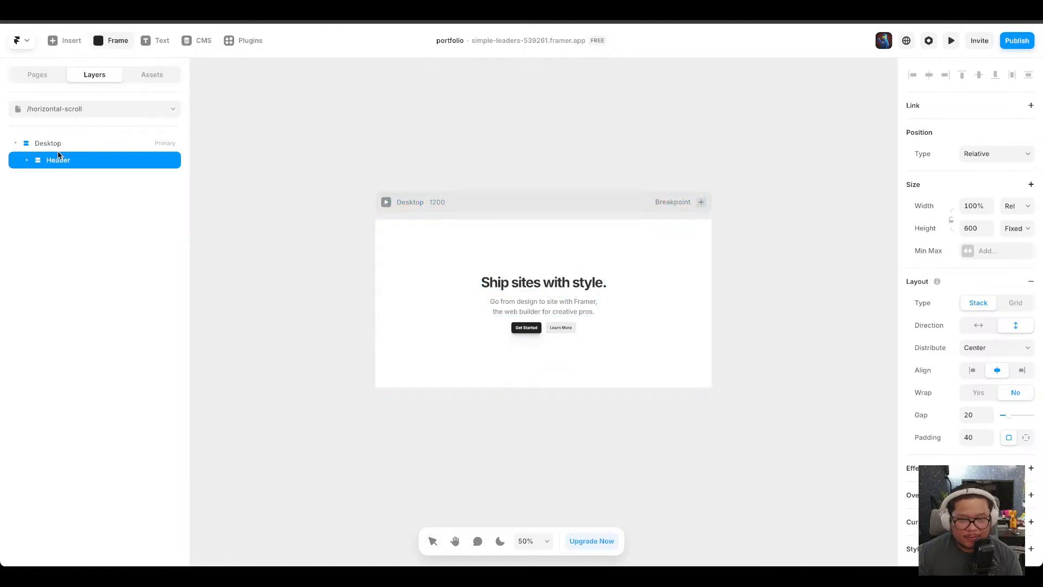
{"action": "left_click", "coordinate": [114, 46]}
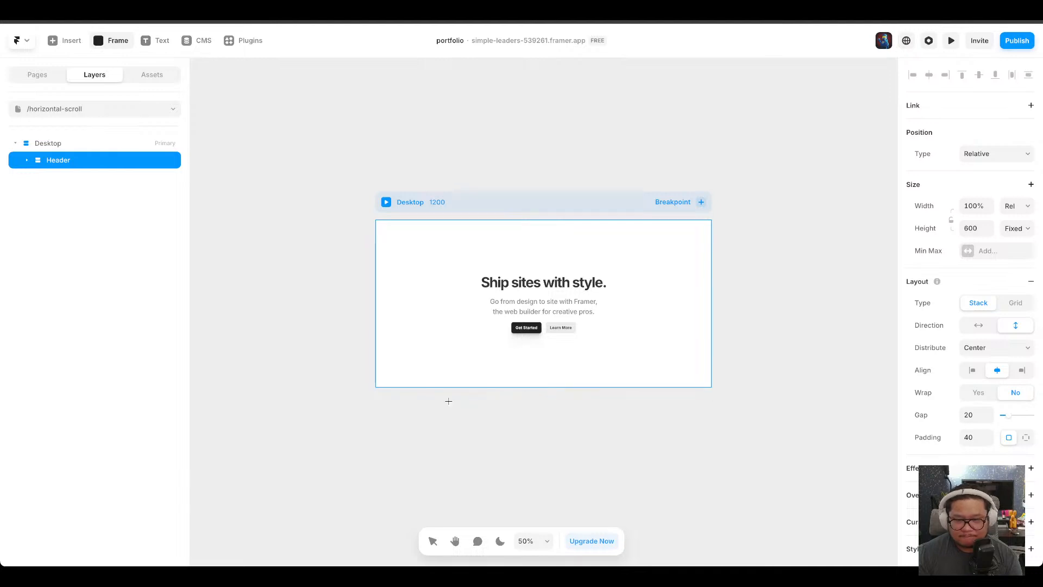
{"action": "left_click_drag", "start_coordinate": [443, 401], "coordinate": [750, 554]}
{"action": "left_click_drag", "start_coordinate": [510, 423], "coordinate": [480, 435]}
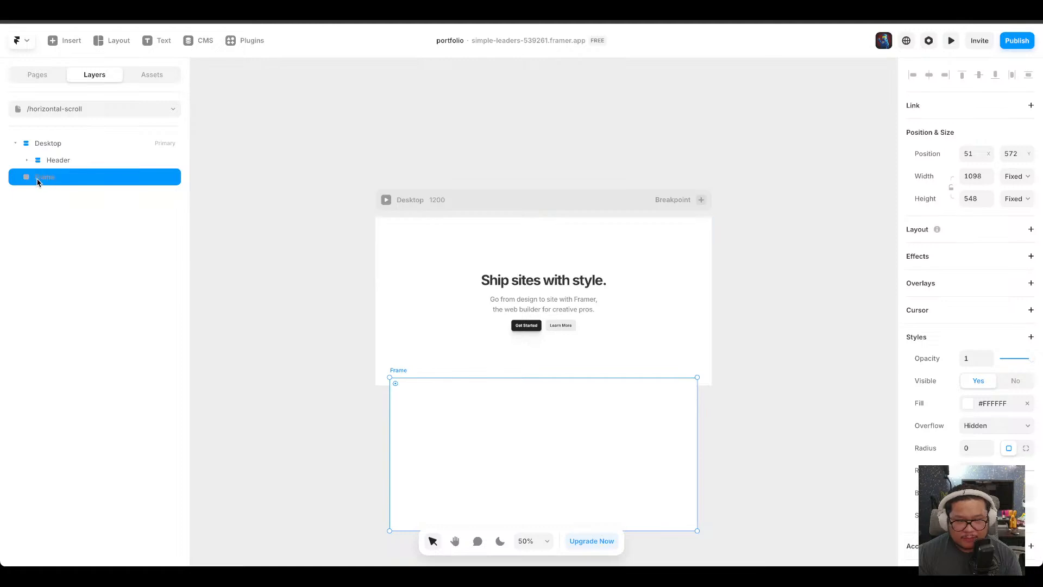
{"action": "left_click_drag", "start_coordinate": [37, 175], "coordinate": [119, 170]}
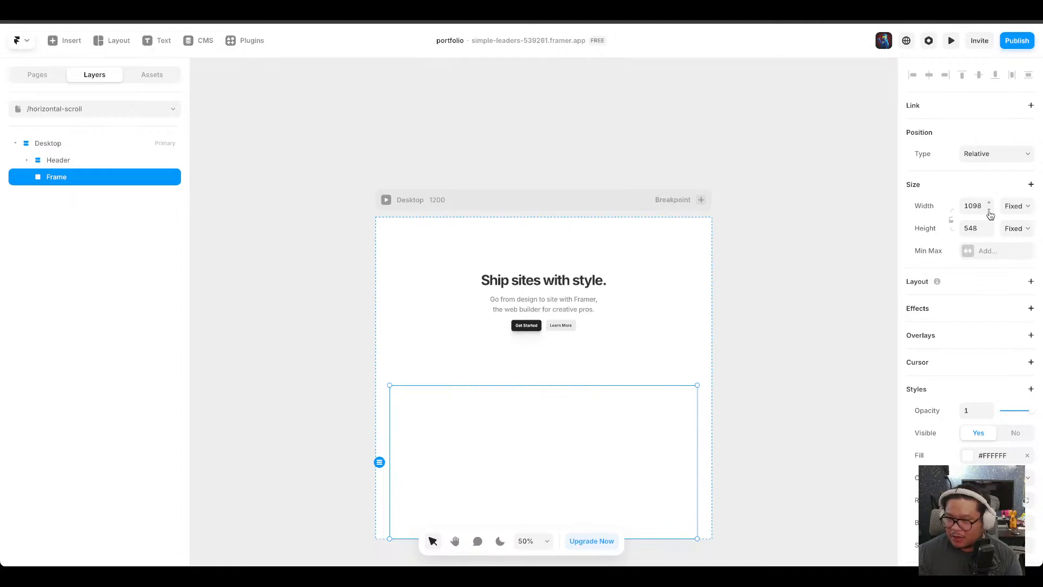
Set the frame's height to relative 48% and widen it to about 1197 to span the page.
{"action": "left_click", "coordinate": [1019, 229]}
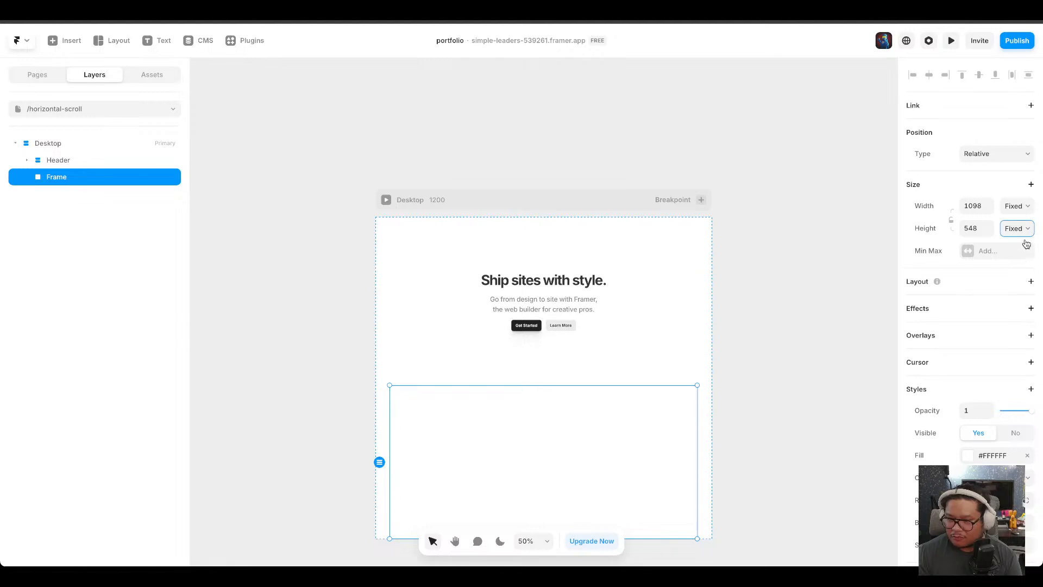
{"action": "left_click", "coordinate": [1026, 243]}
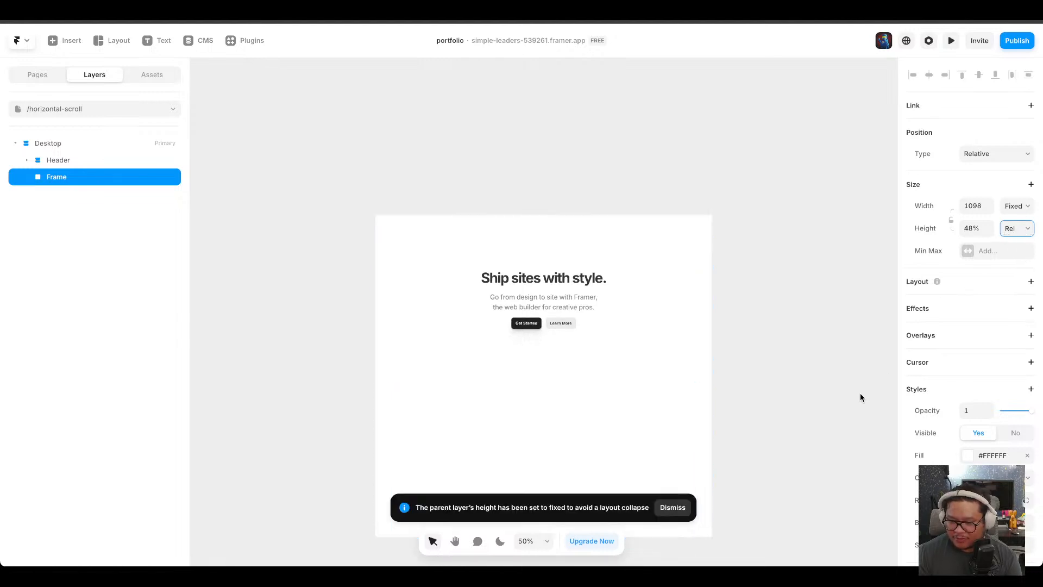
{"action": "scroll", "coordinate": [734, 361], "scroll_direction": "down", "scroll_amount": 2}
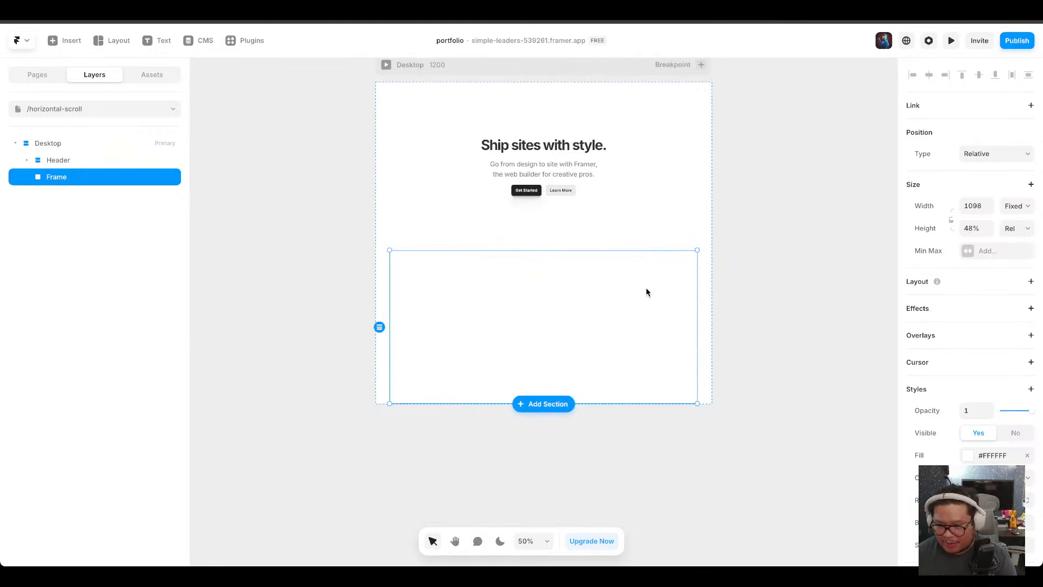
{"action": "left_click_drag", "start_coordinate": [695, 293], "coordinate": [704, 292]}
{"action": "left_click_drag", "start_coordinate": [715, 293], "coordinate": [726, 295]}
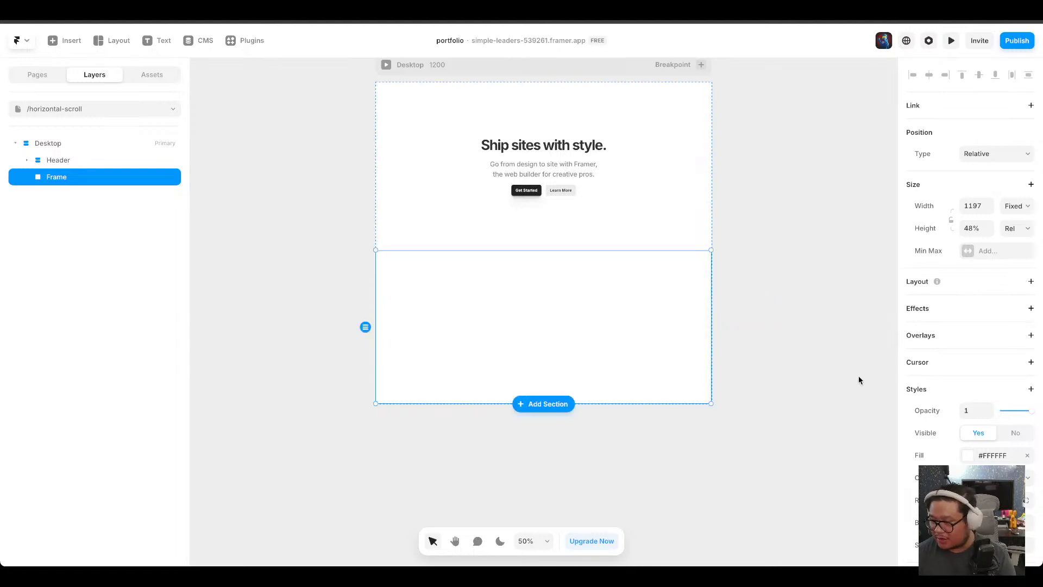
Draw a two-column stack inside the frame, about 602 × 266.
{"action": "scroll", "coordinate": [923, 439], "scroll_direction": "down", "scroll_amount": 1}
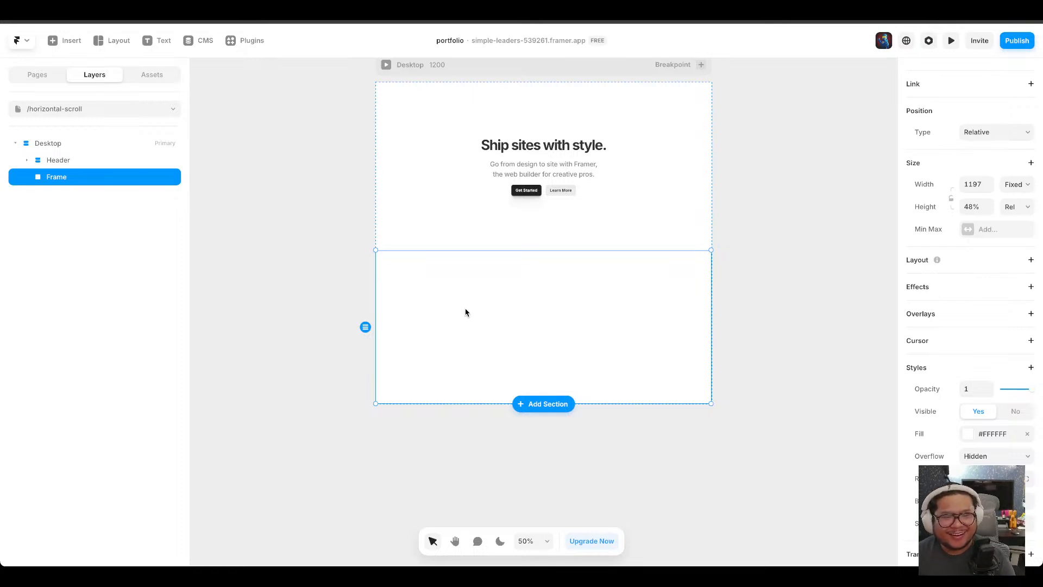
{"action": "left_click", "coordinate": [113, 48]}
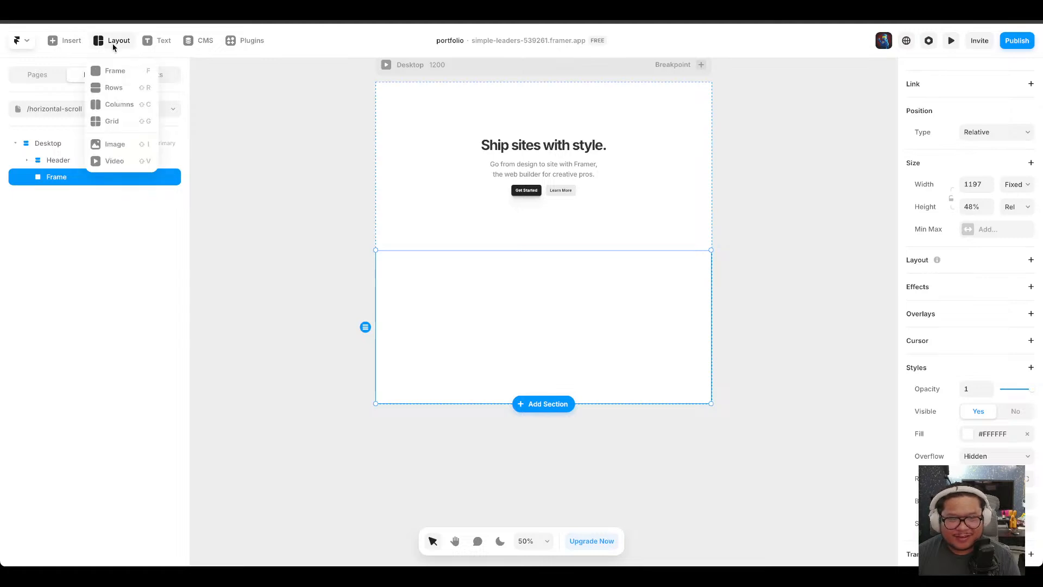
{"action": "left_click", "coordinate": [120, 105]}
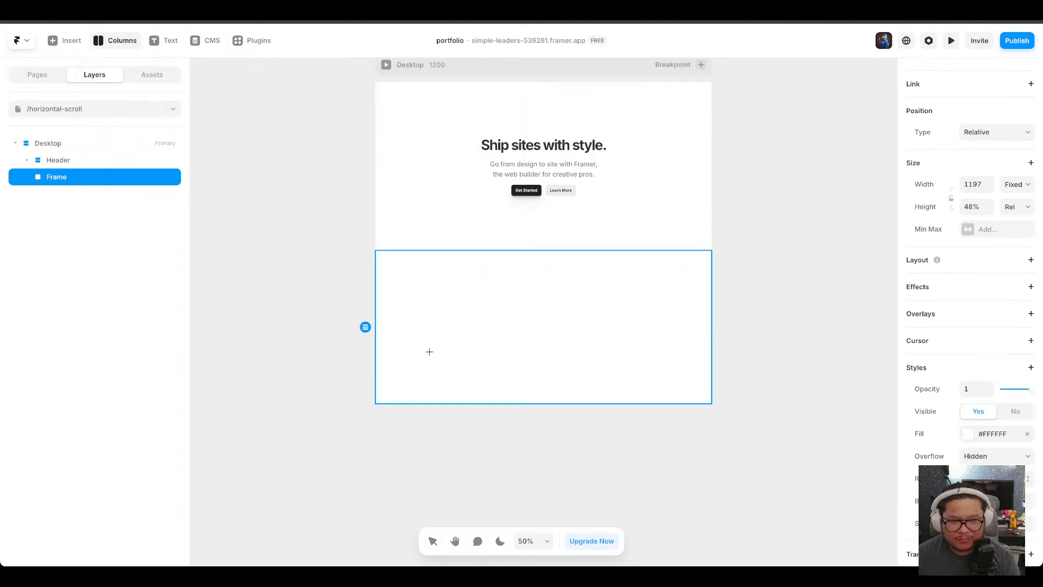
{"action": "left_click_drag", "start_coordinate": [421, 283], "coordinate": [590, 358]}
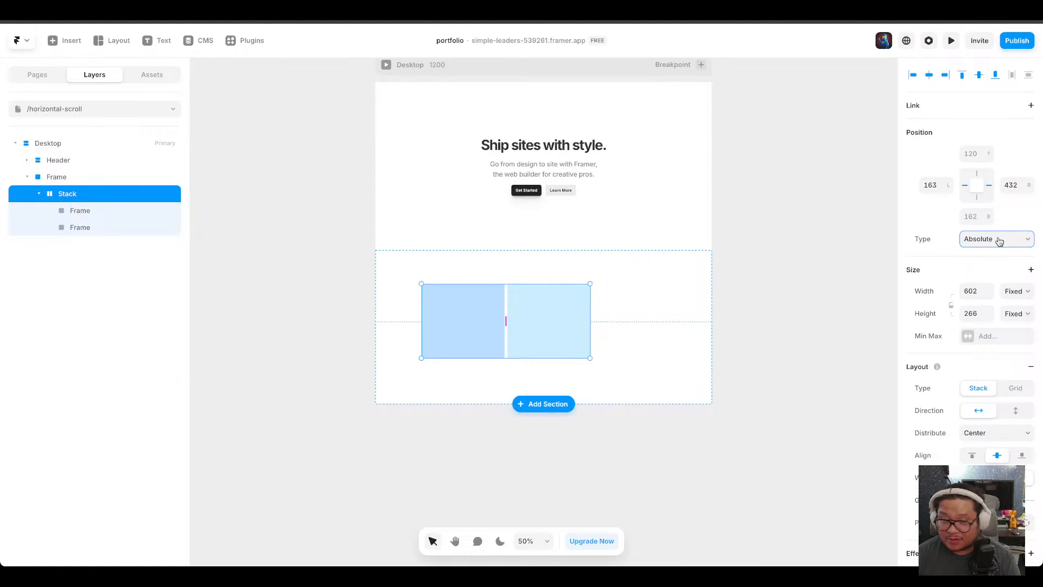
Add a stack layout to the outer frame below the header.
{"action": "left_click", "coordinate": [58, 178]}
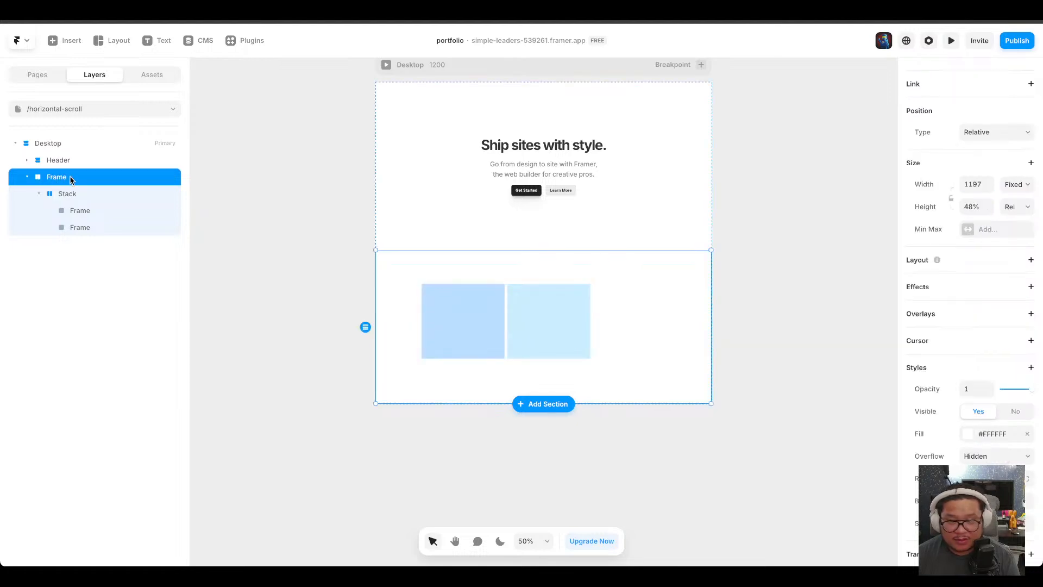
{"action": "scroll", "coordinate": [1007, 461], "scroll_direction": "down", "scroll_amount": 2}
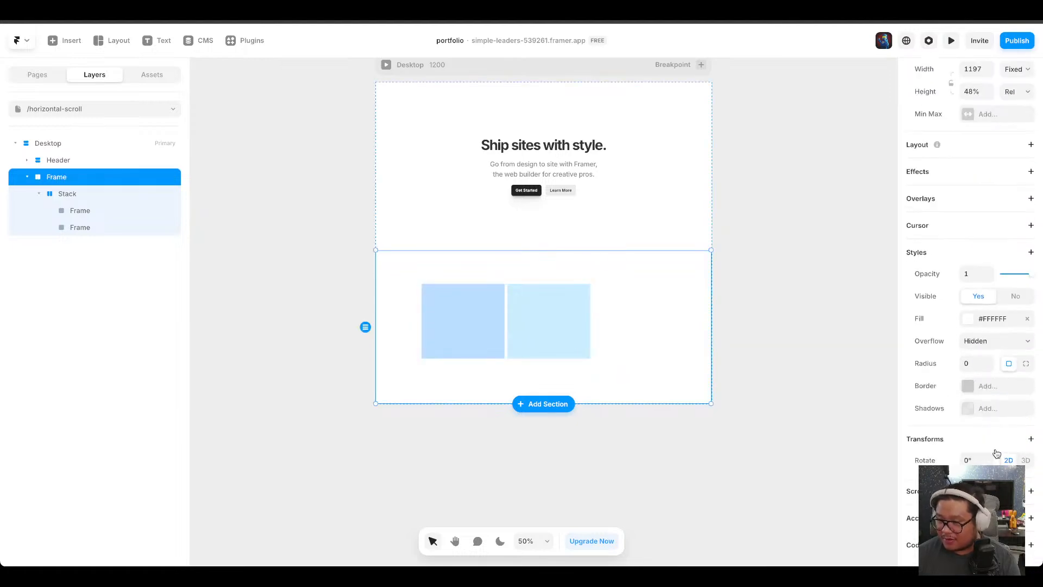
{"action": "scroll", "coordinate": [988, 328], "scroll_direction": "up", "scroll_amount": 2}
{"action": "left_click", "coordinate": [1031, 233]}
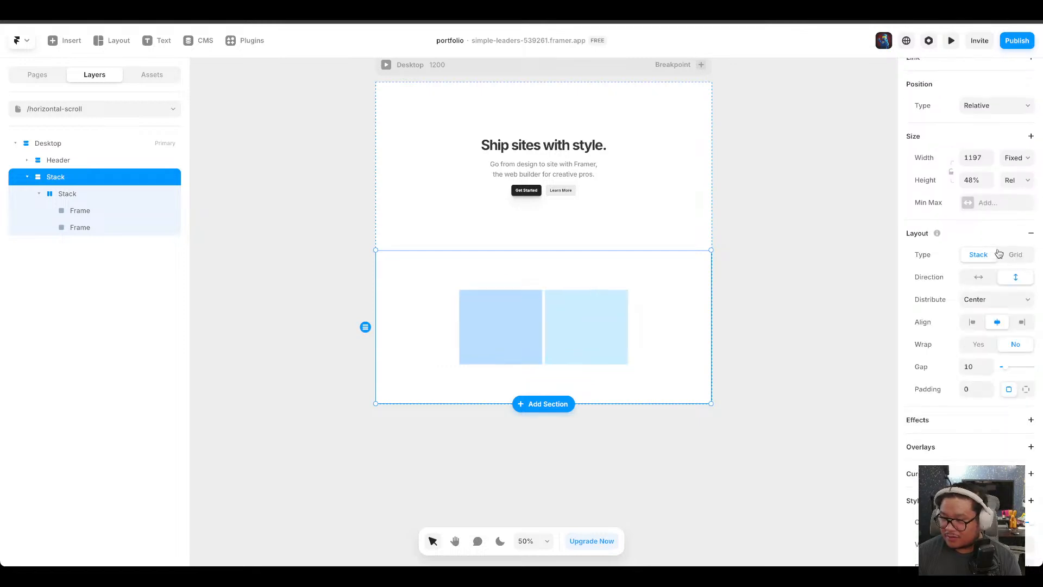
Set the outer stack's alignment and distribution to Start.
{"action": "left_click", "coordinate": [111, 194]}
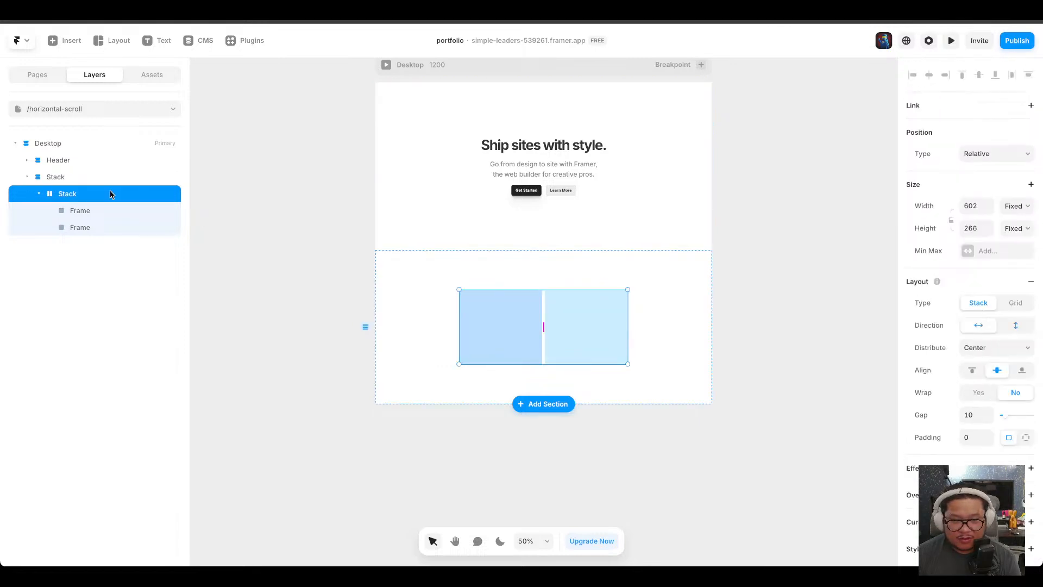
{"action": "left_click", "coordinate": [116, 180]}
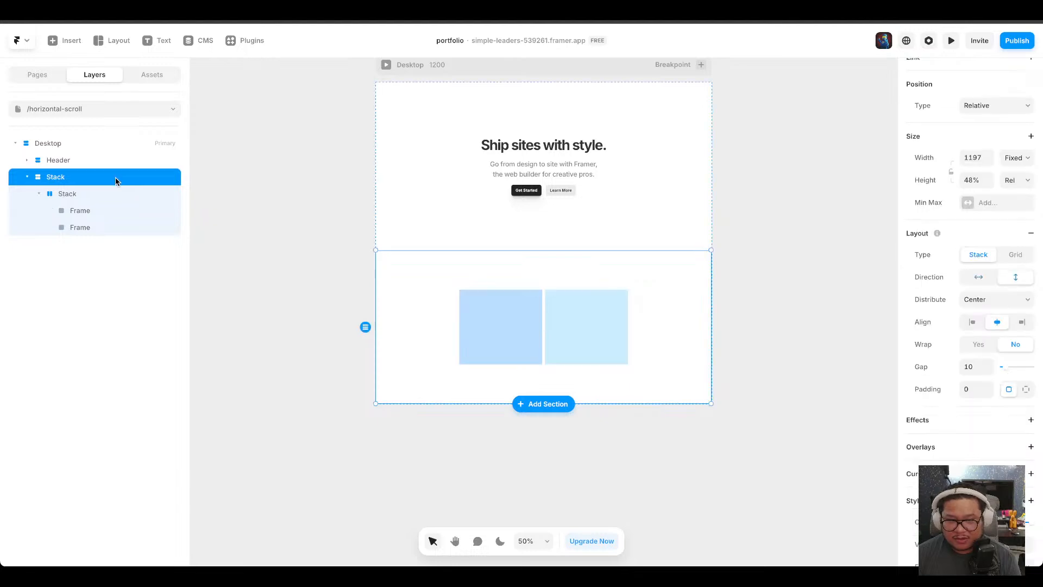
{"action": "left_click", "coordinate": [971, 322]}
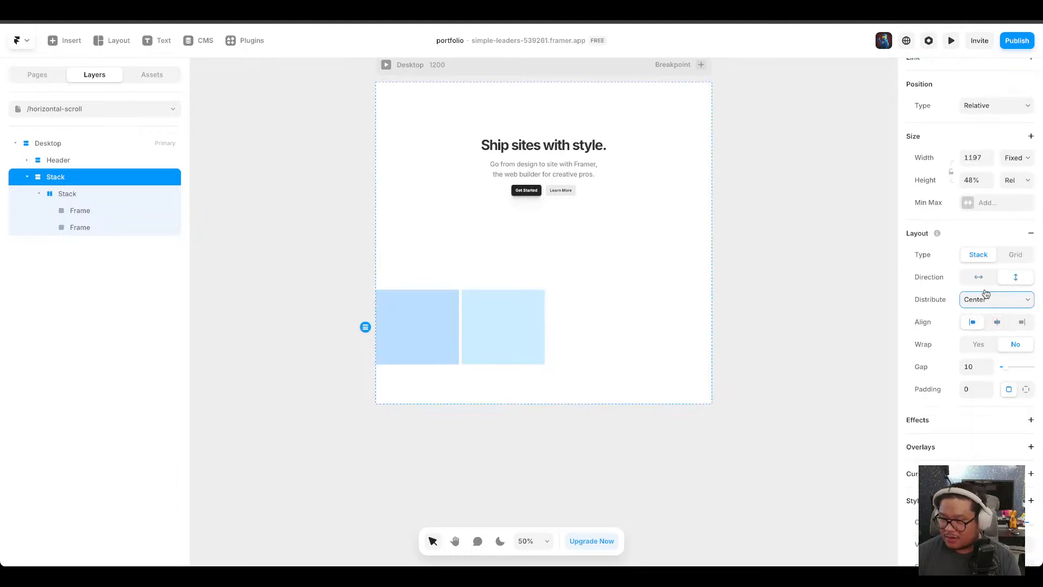
{"action": "left_click", "coordinate": [993, 332]}
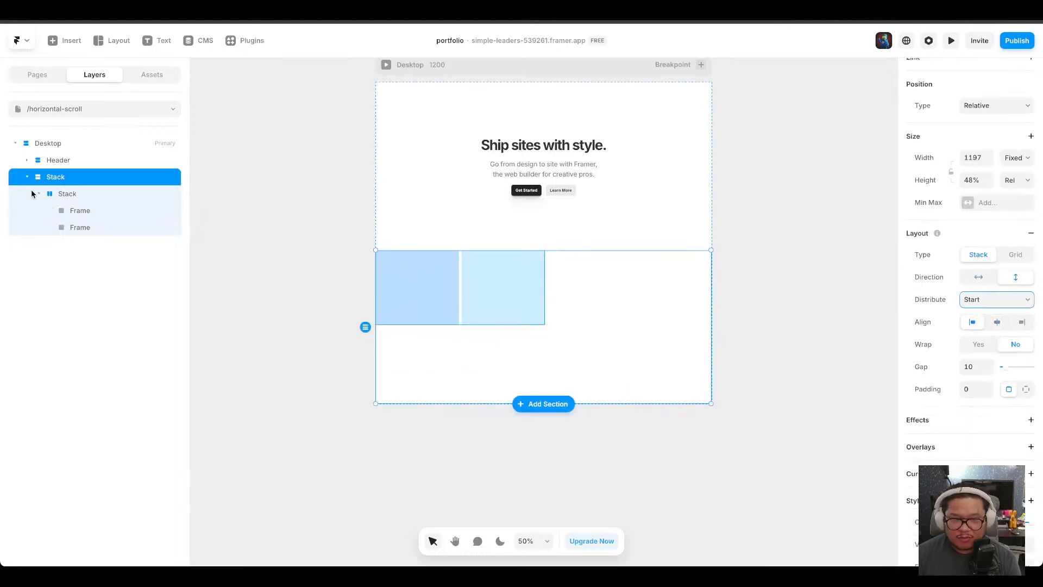
Set the inner two-column stack's width and height to Fit.
{"action": "left_click", "coordinate": [65, 197]}
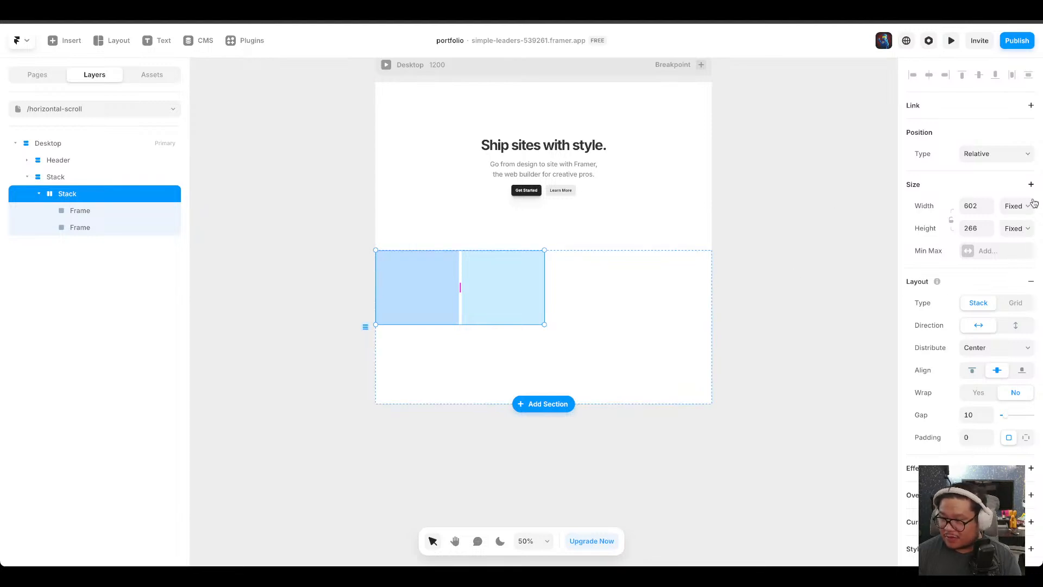
{"action": "left_click", "coordinate": [1016, 209]}
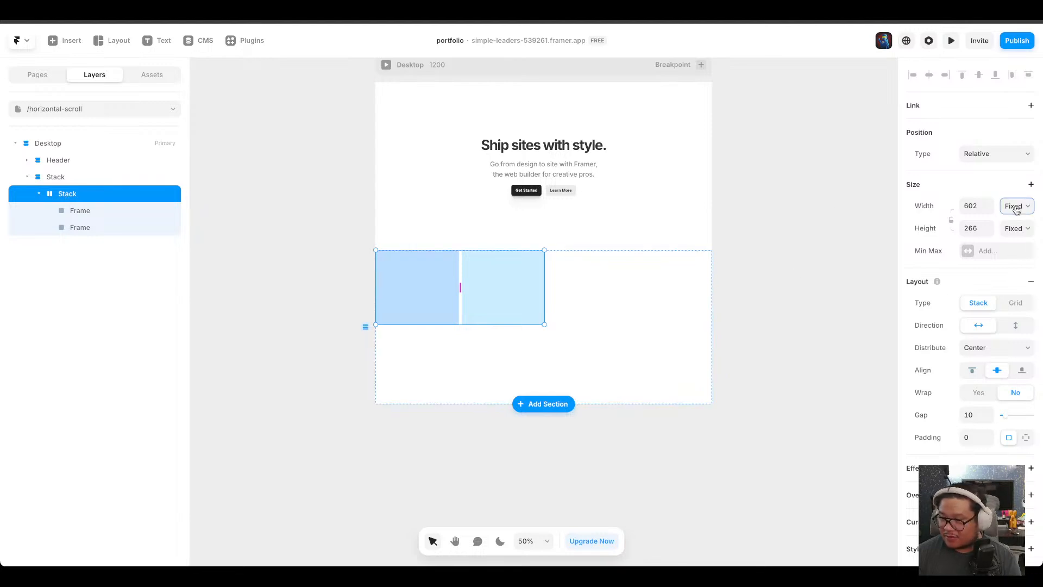
{"action": "left_click", "coordinate": [1018, 247]}
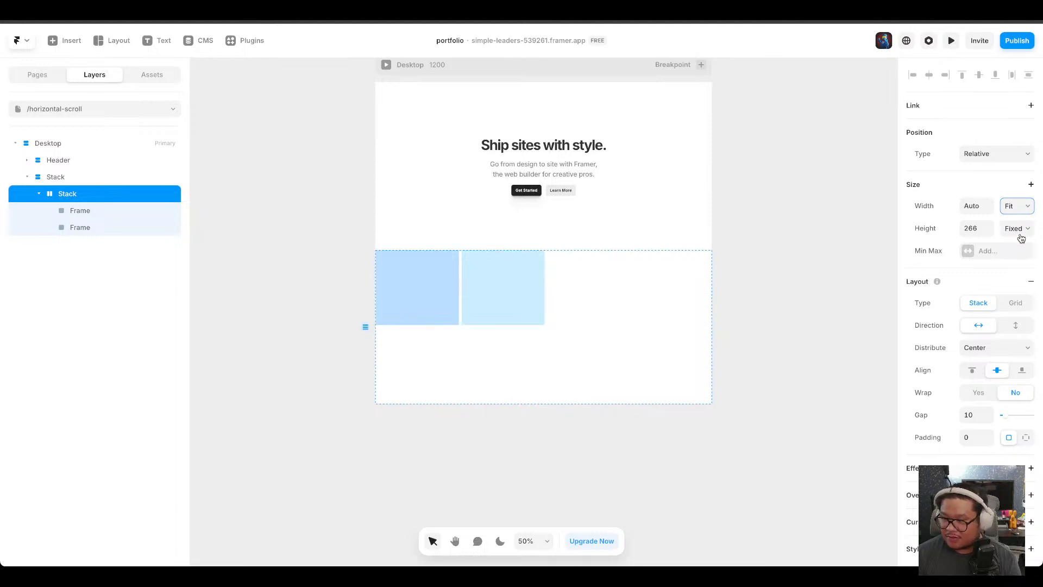
{"action": "left_click", "coordinate": [1015, 235]}
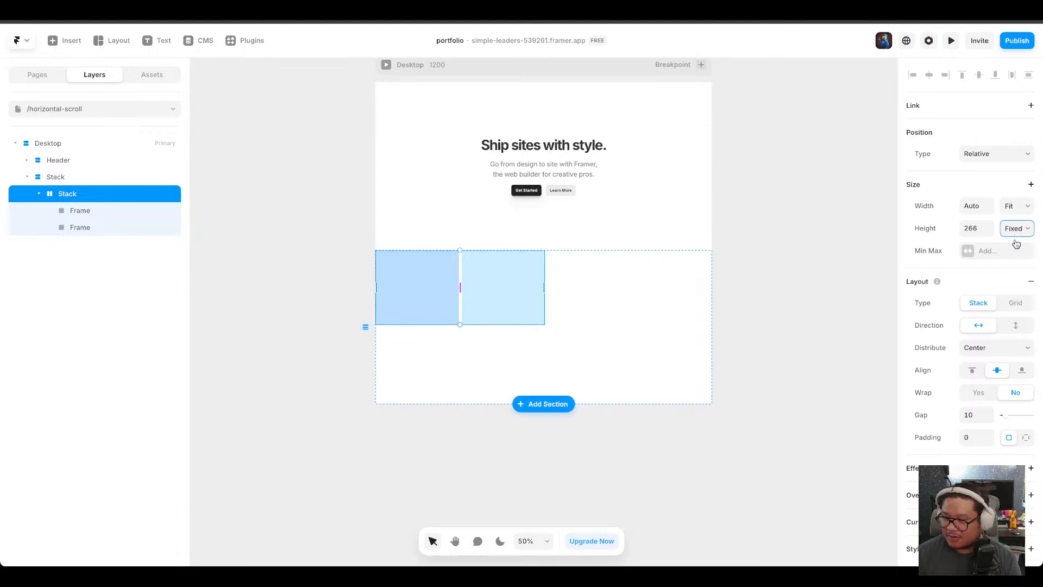
{"action": "left_click", "coordinate": [1026, 269]}
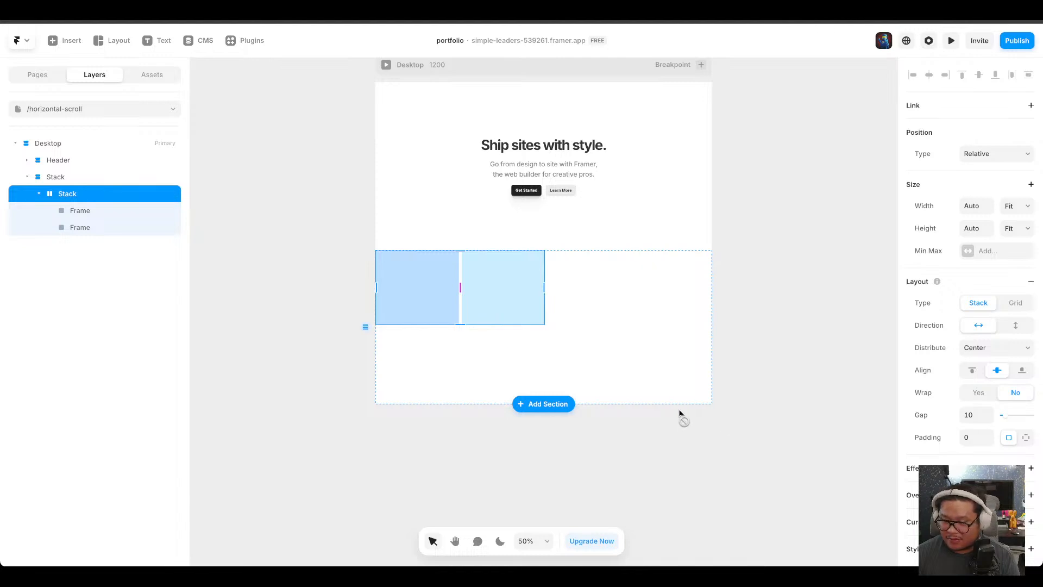
Insert an Image element into the inner stack's first frame.
{"action": "left_click", "coordinate": [66, 41]}
{"action": "mouse_move", "coordinate": [81, 366]}
{"action": "mouse_move", "coordinate": [70, 384]}
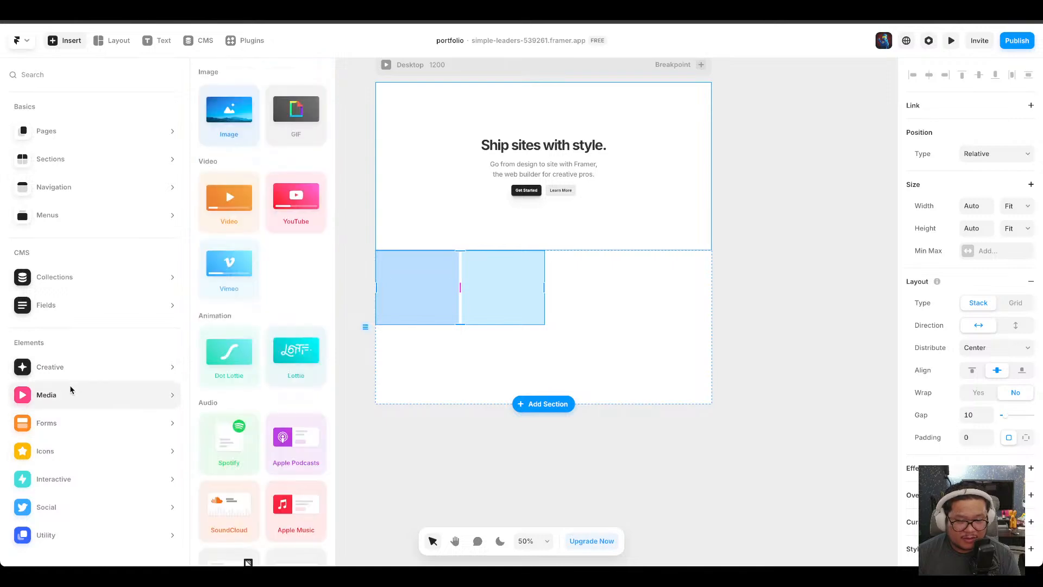
{"action": "left_click_drag", "start_coordinate": [228, 106], "coordinate": [418, 284]}
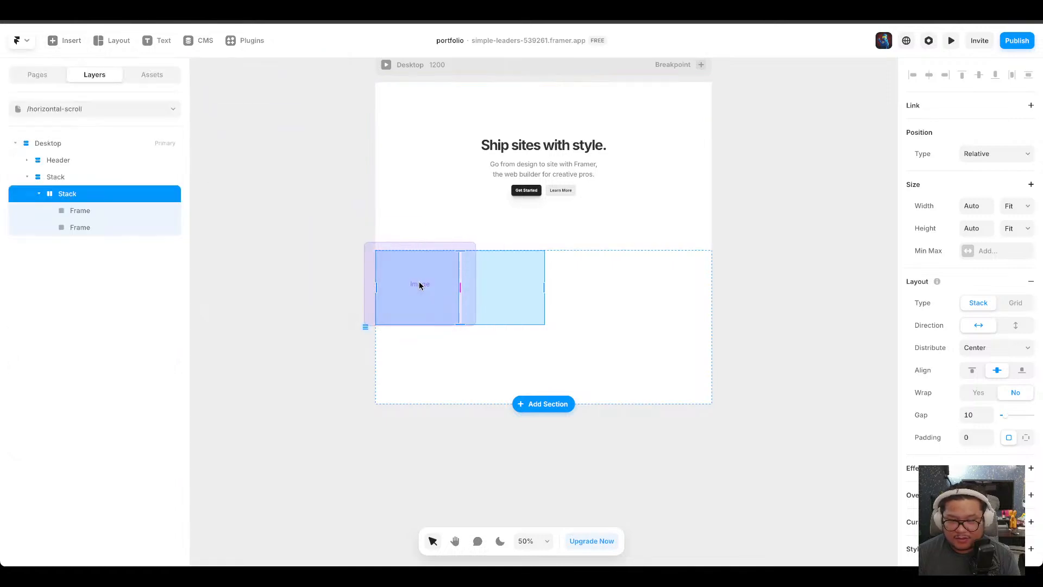
Fill the image with the uploaded Ahsoka photo and resize it to about 304 × 264 to fill the frame.
{"action": "double_click", "coordinate": [416, 300]}
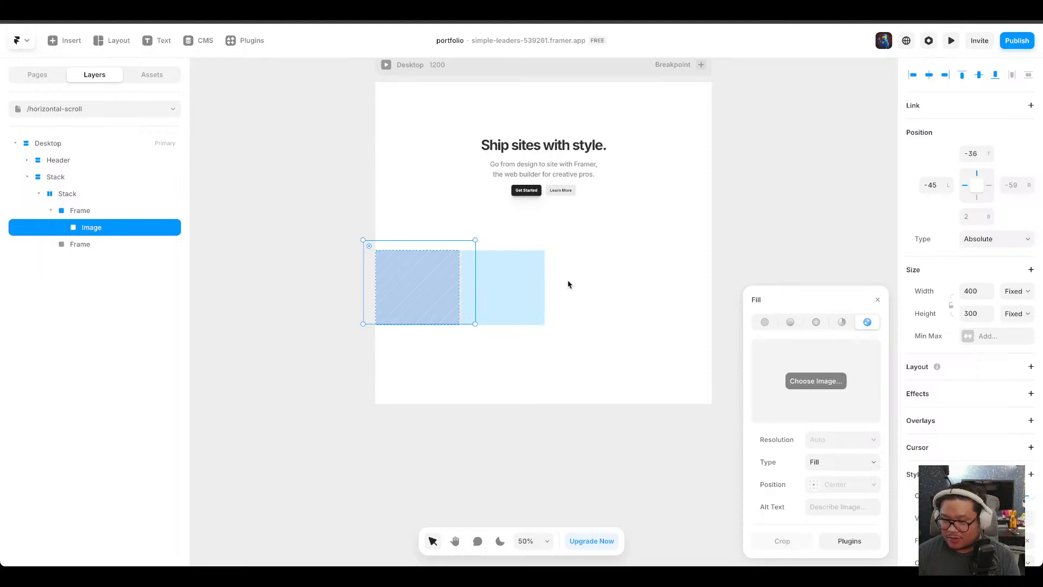
{"action": "left_click_drag", "start_coordinate": [225, 354], "coordinate": [820, 404]}
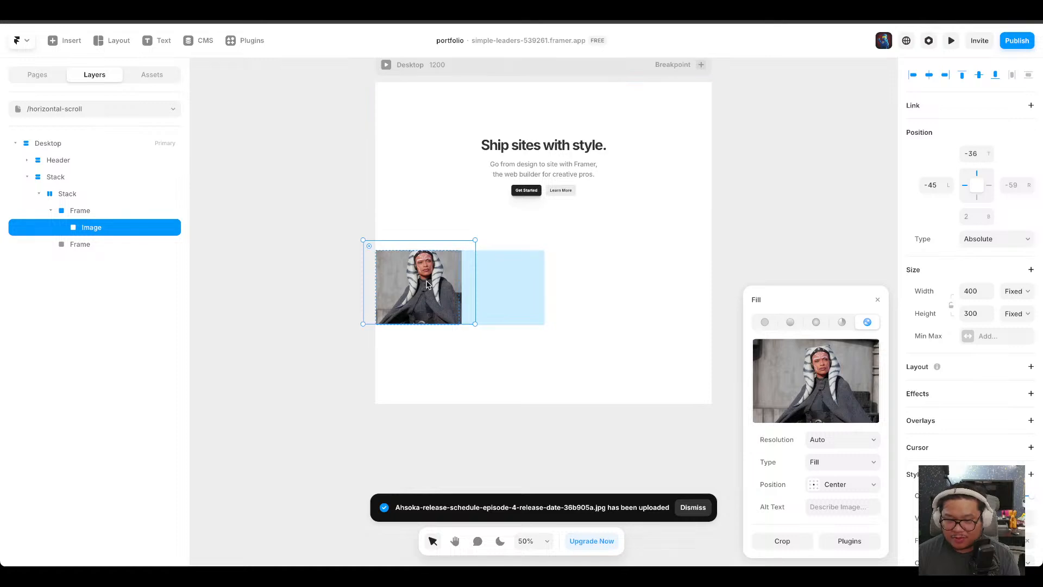
{"action": "left_click_drag", "start_coordinate": [475, 240], "coordinate": [459, 247]}
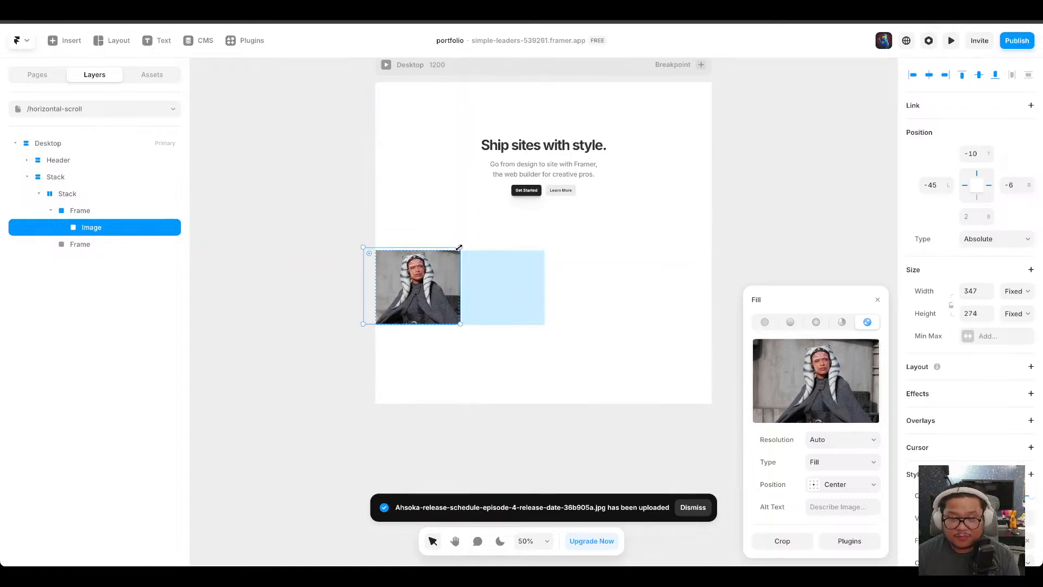
{"action": "left_click_drag", "start_coordinate": [363, 248], "coordinate": [375, 250]}
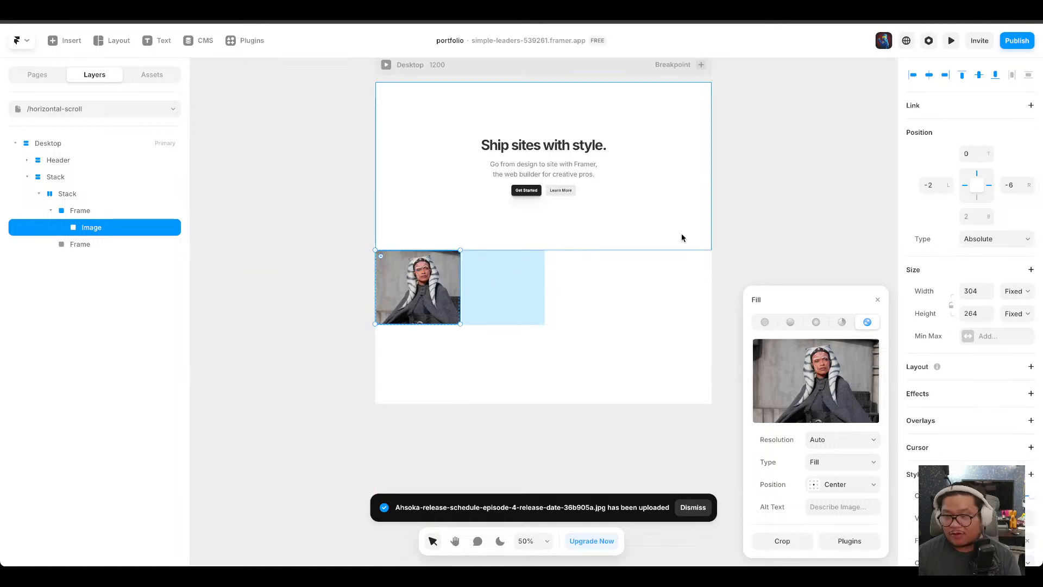
Set the image's parent frame width and height to Fit.
{"action": "left_click", "coordinate": [96, 213]}
{"action": "right_click", "coordinate": [114, 216]}
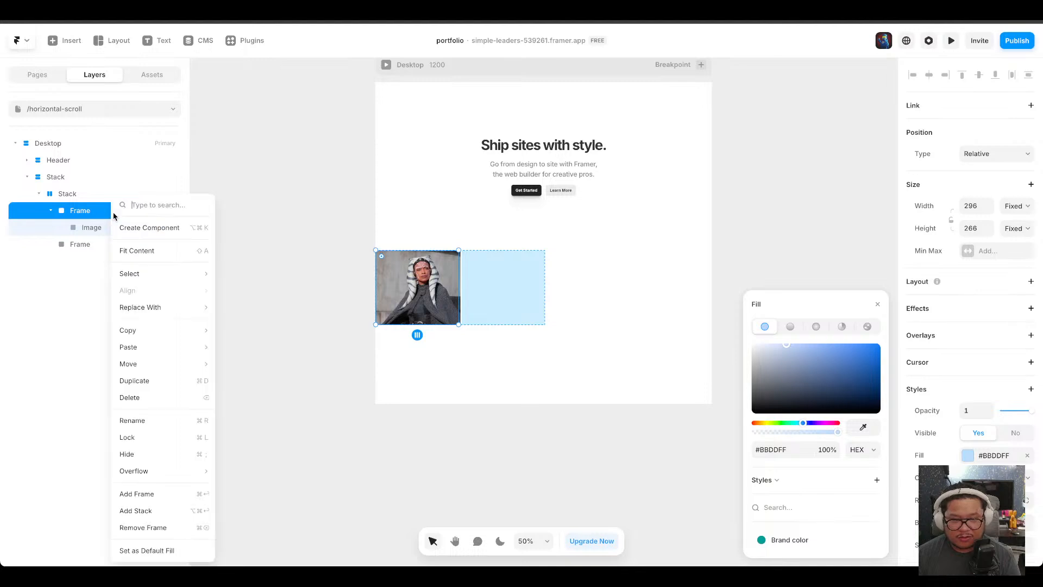
{"action": "left_click", "coordinate": [90, 216]}
{"action": "left_click", "coordinate": [1016, 208]}
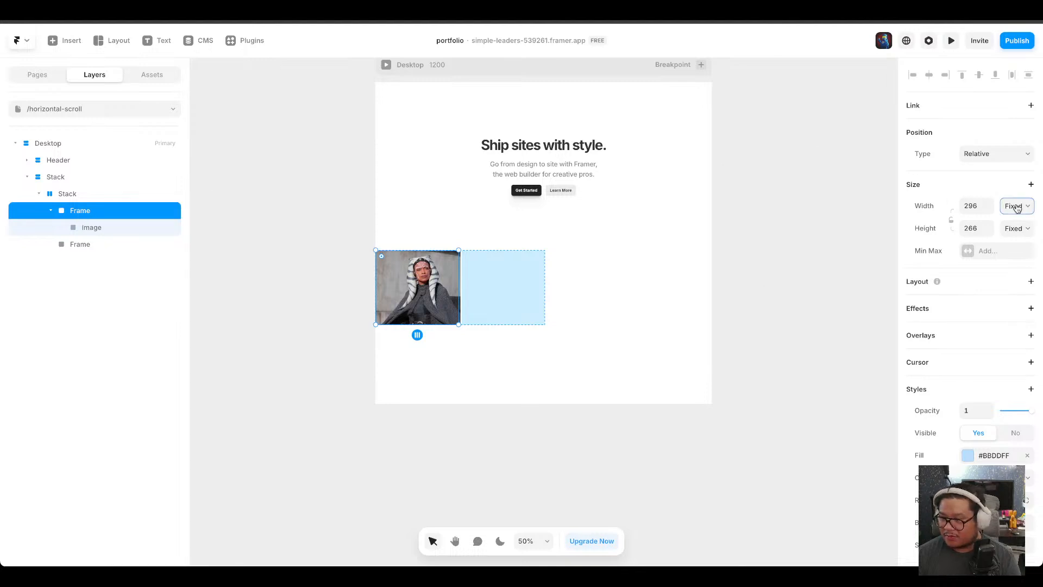
{"action": "left_click", "coordinate": [1037, 246]}
{"action": "left_click", "coordinate": [1020, 231]}
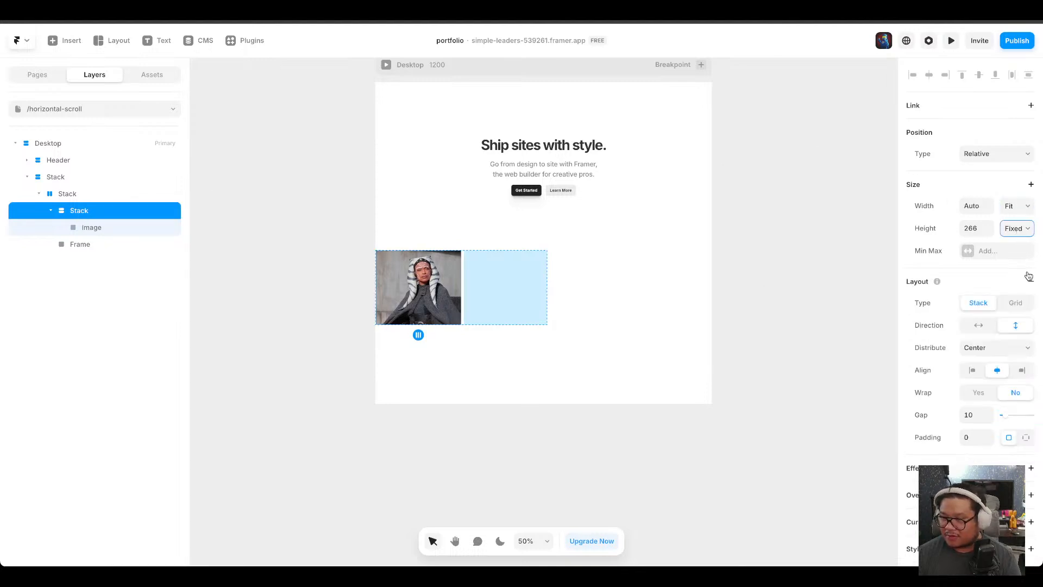
{"action": "left_click", "coordinate": [1012, 272]}
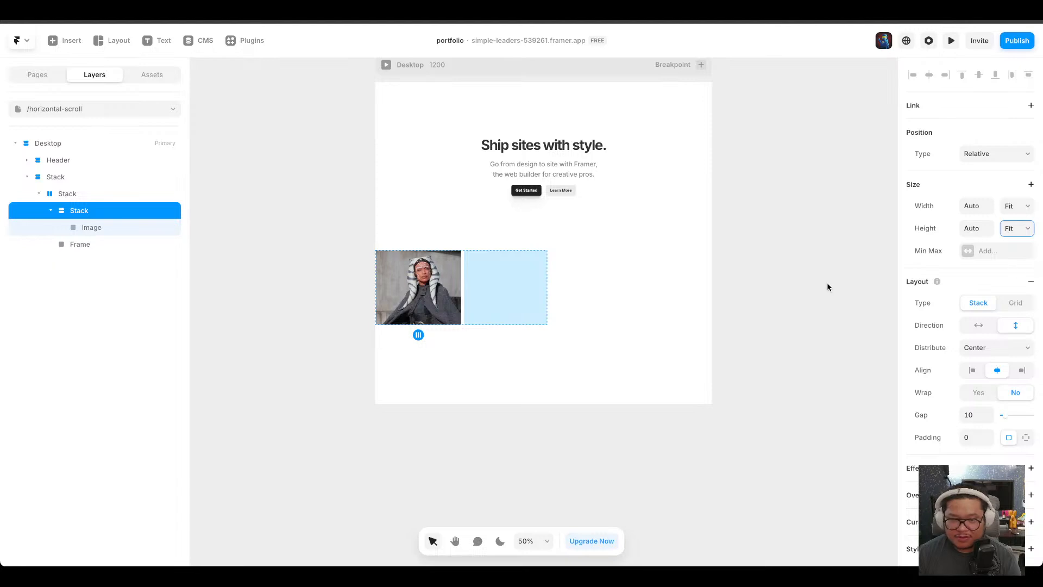
Enlarge the image to about 1157 × 515.
{"action": "left_click", "coordinate": [102, 228]}
{"action": "left_click", "coordinate": [100, 215]}
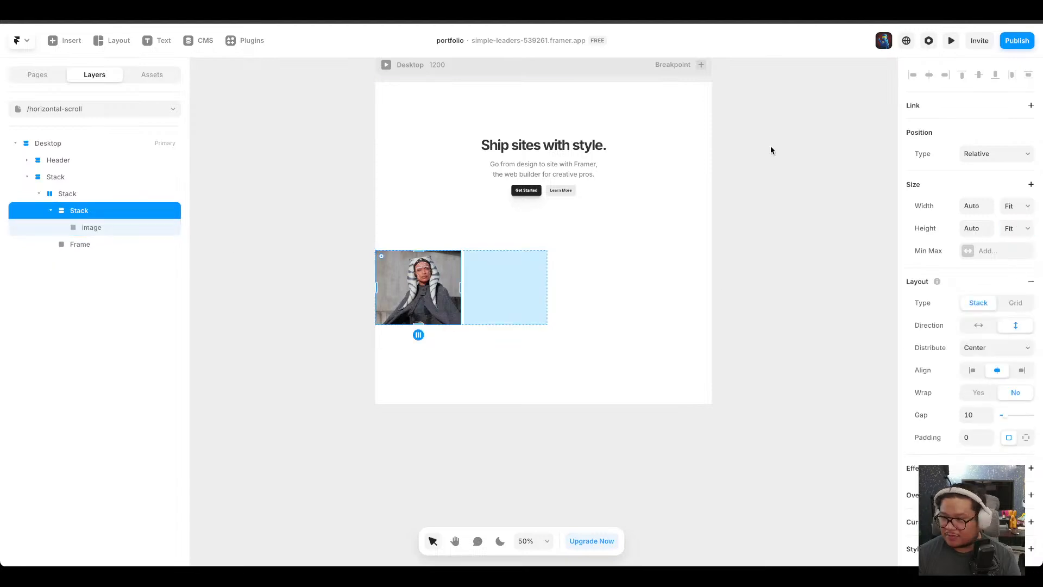
{"action": "left_click", "coordinate": [142, 229]}
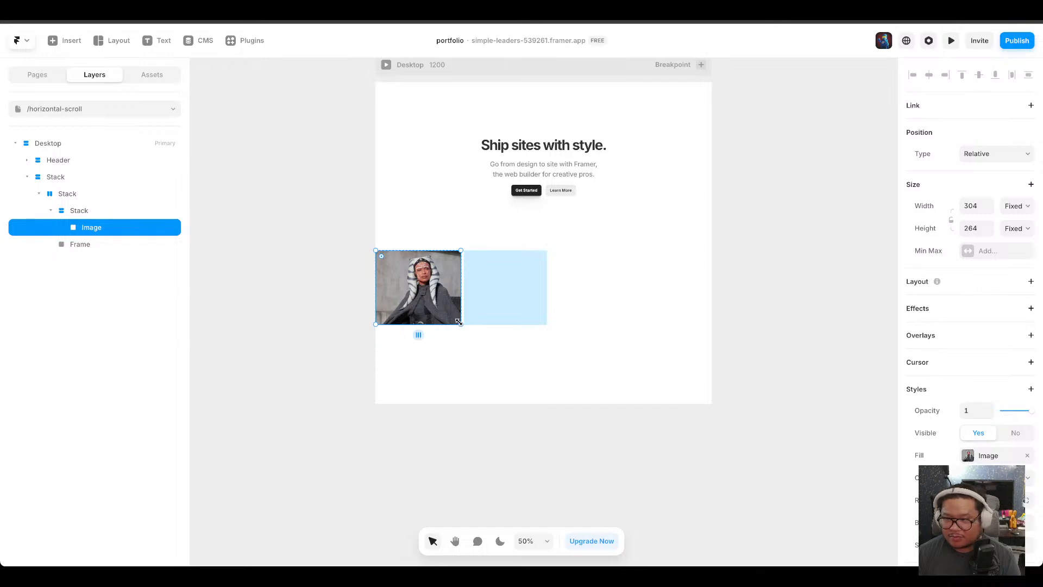
{"action": "left_click_drag", "start_coordinate": [461, 310], "coordinate": [645, 394]}
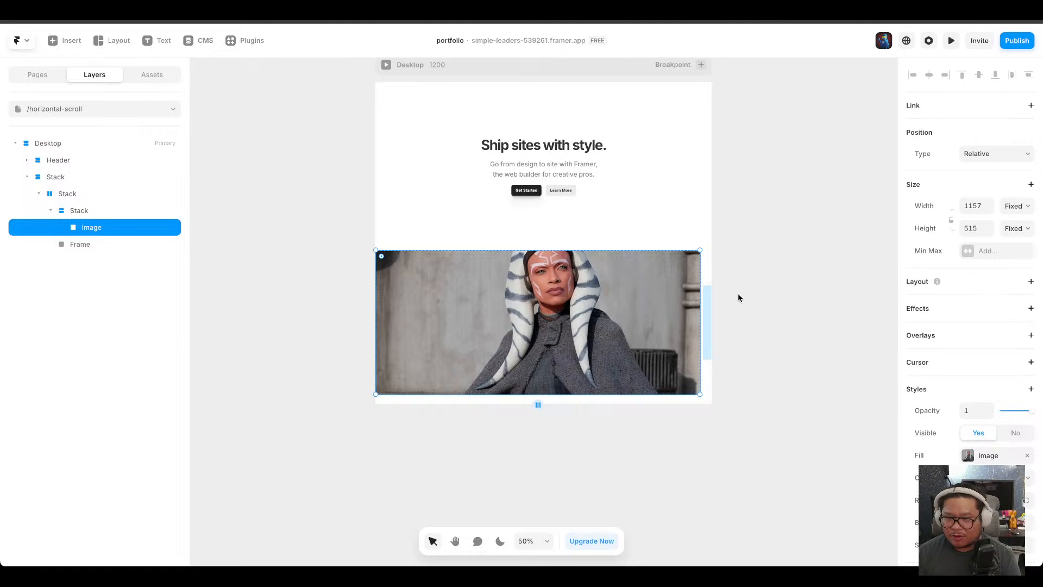
Try adding a Scroll Animation effect to the outer stack and remove it again.
{"action": "left_click", "coordinate": [707, 276]}
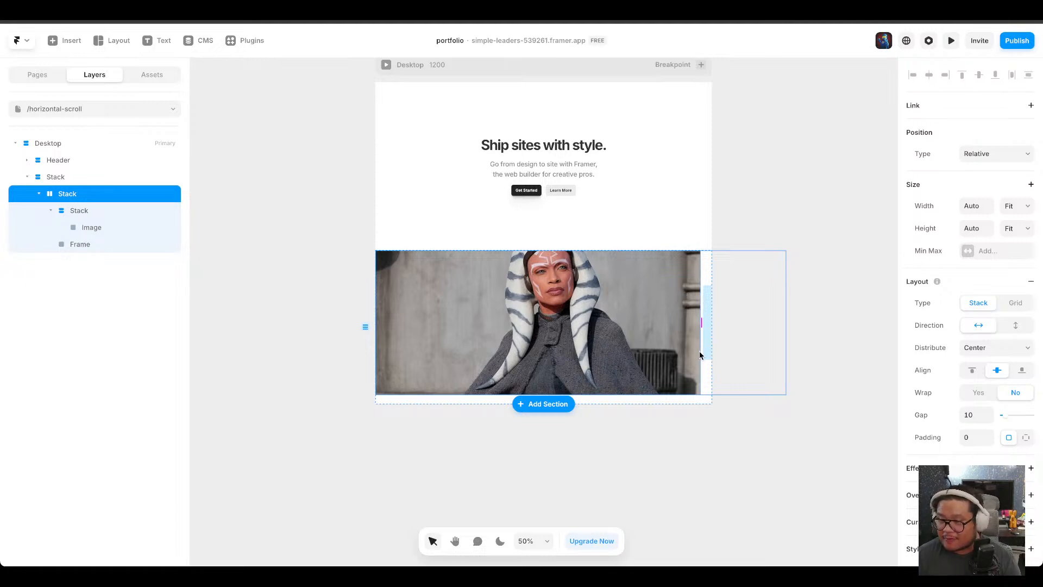
{"action": "left_click", "coordinate": [80, 178]}
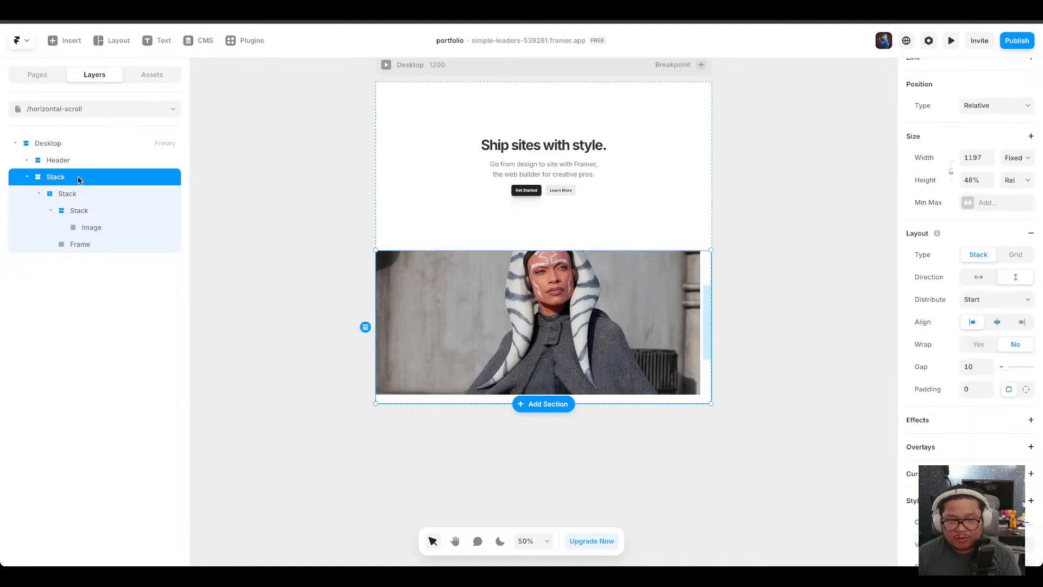
{"action": "left_click_drag", "start_coordinate": [609, 297], "coordinate": [619, 329]}
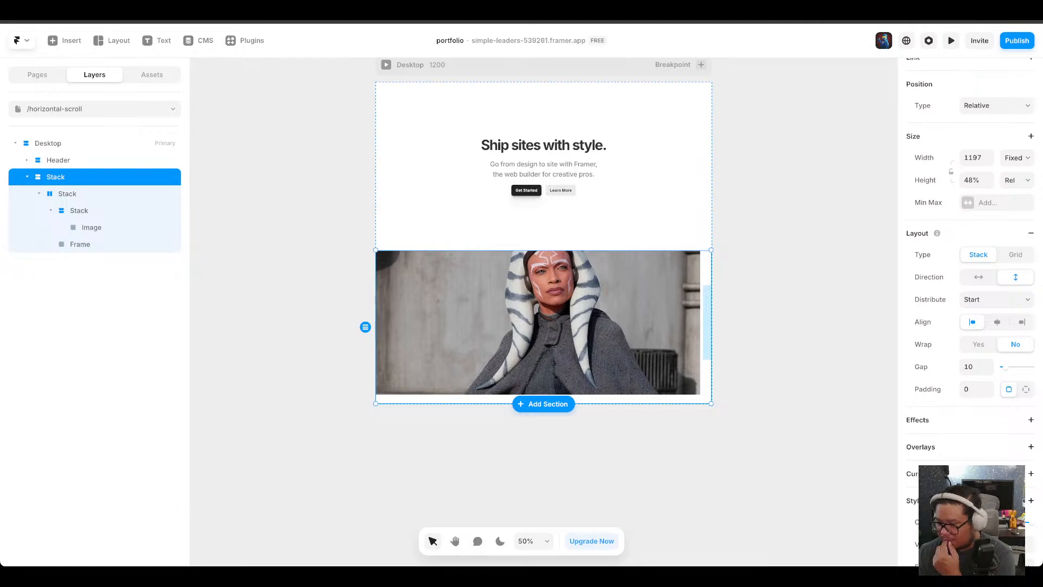
{"action": "left_click", "coordinate": [1031, 420]}
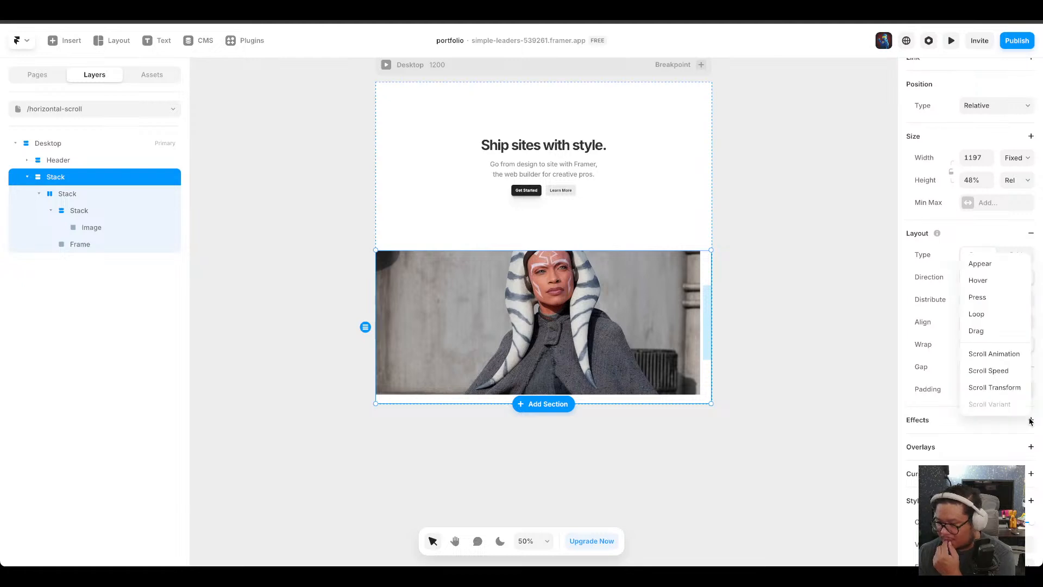
{"action": "left_click", "coordinate": [1017, 358]}
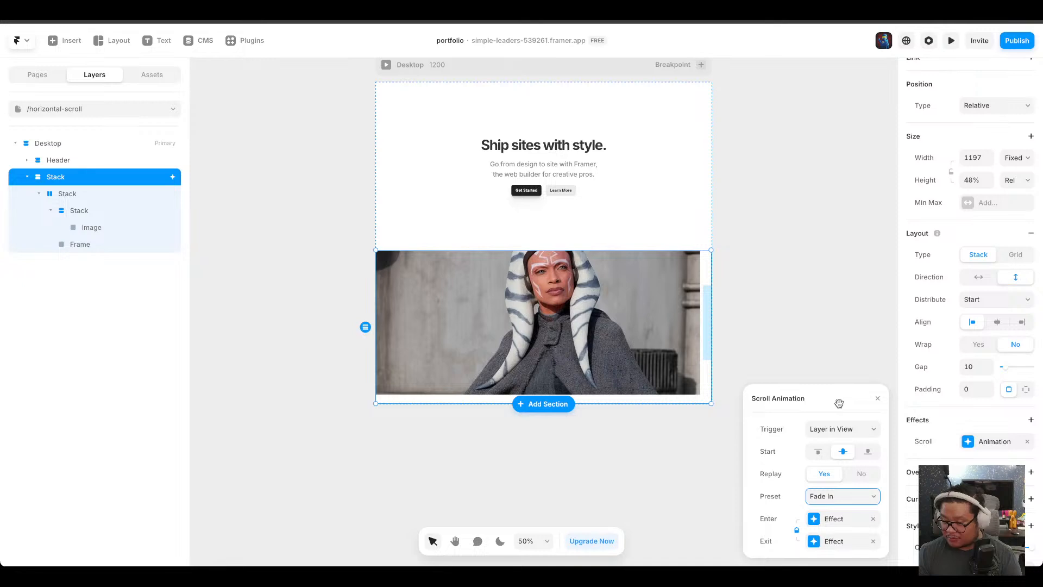
{"action": "left_click", "coordinate": [878, 400]}
{"action": "left_click", "coordinate": [1028, 443]}
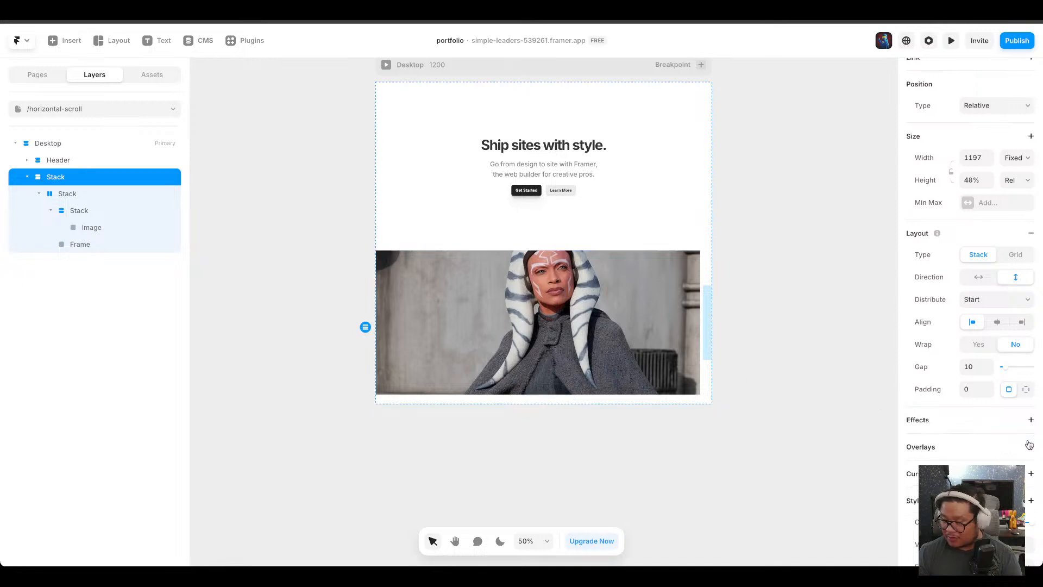
Set the outer stack's position type to Sticky.
{"action": "scroll", "coordinate": [988, 273], "scroll_direction": "up", "scroll_amount": 1}
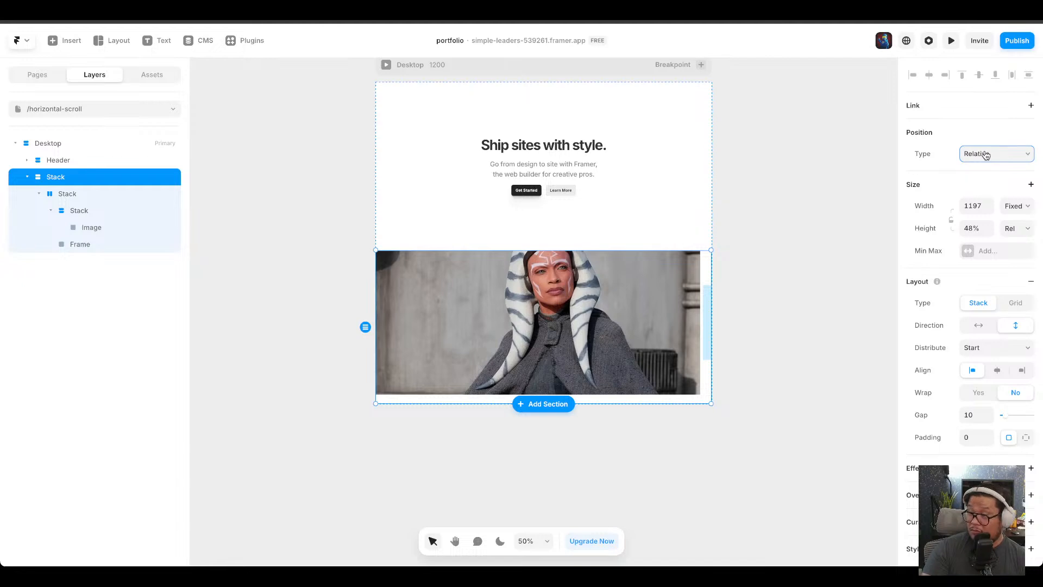
{"action": "left_click", "coordinate": [988, 186]}
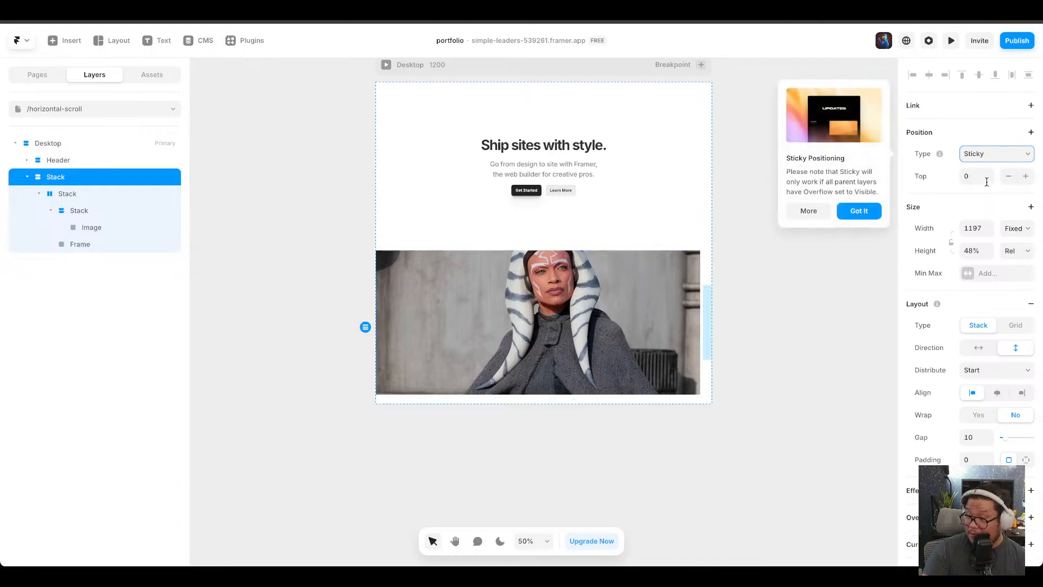
{"action": "left_click", "coordinate": [867, 218]}
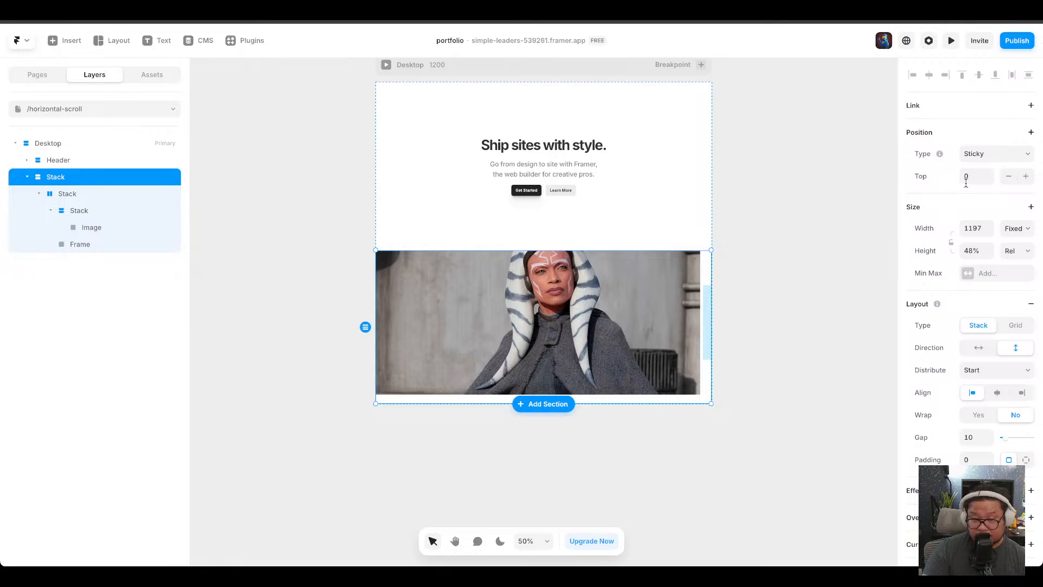
{"action": "scroll", "coordinate": [547, 303], "scroll_direction": "down", "scroll_amount": 6}
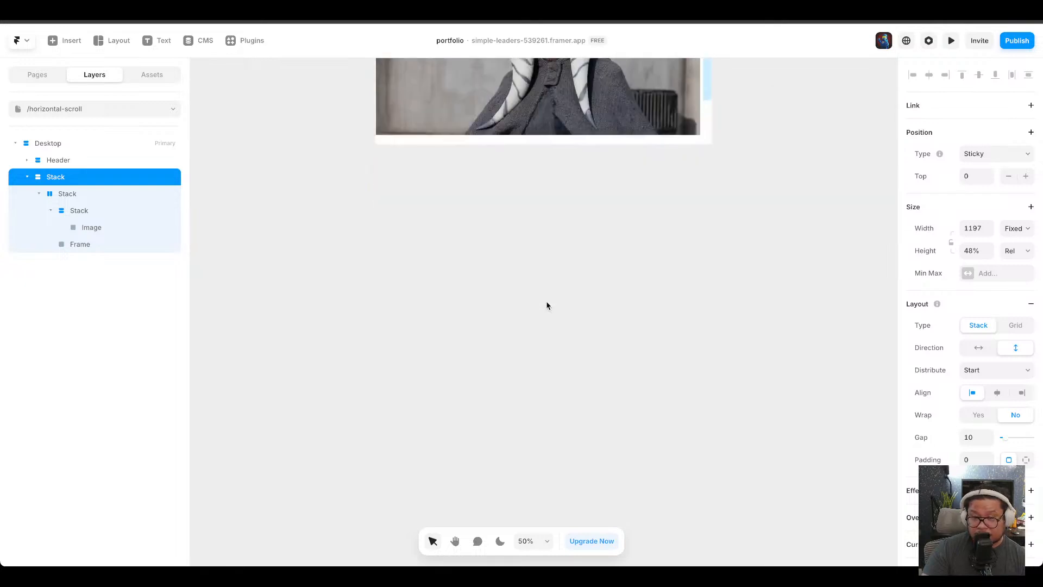
Insert the "Add Sections or Complete Pages" two-column text and image section below the image section.
{"action": "scroll", "coordinate": [547, 305], "scroll_direction": "up", "scroll_amount": 6}
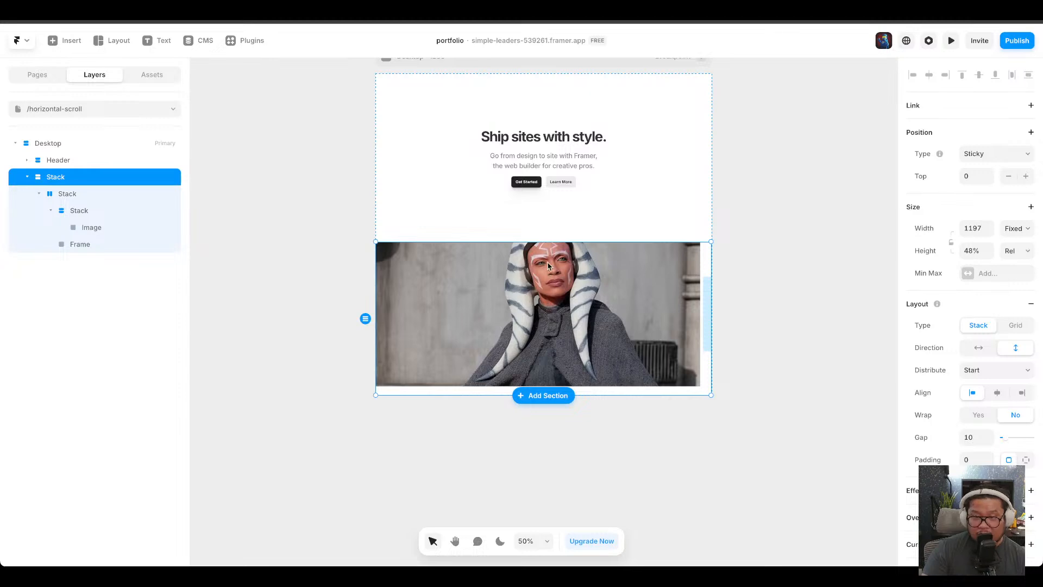
{"action": "left_click", "coordinate": [543, 395]}
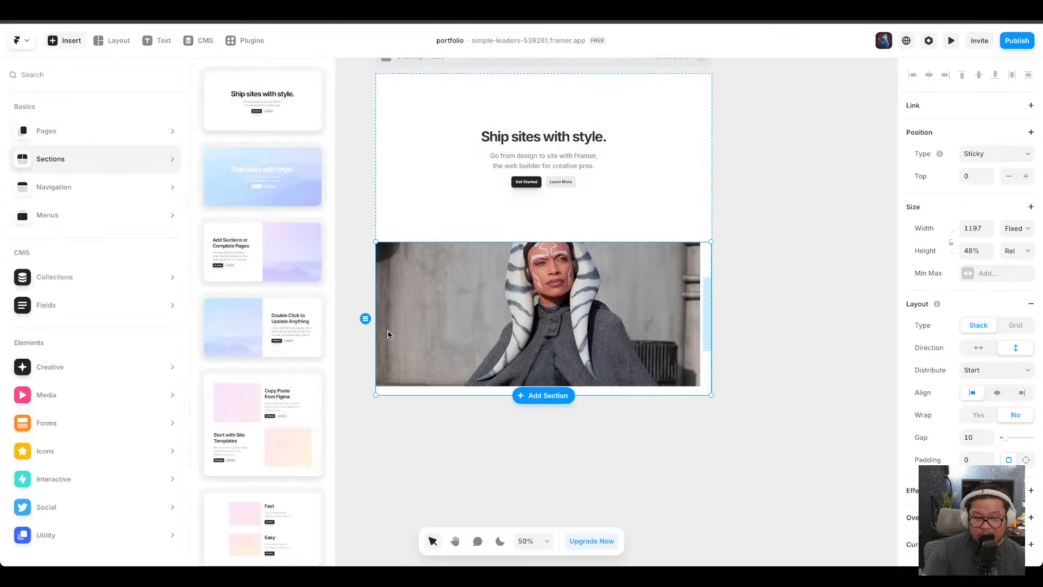
{"action": "left_click", "coordinate": [283, 273]}
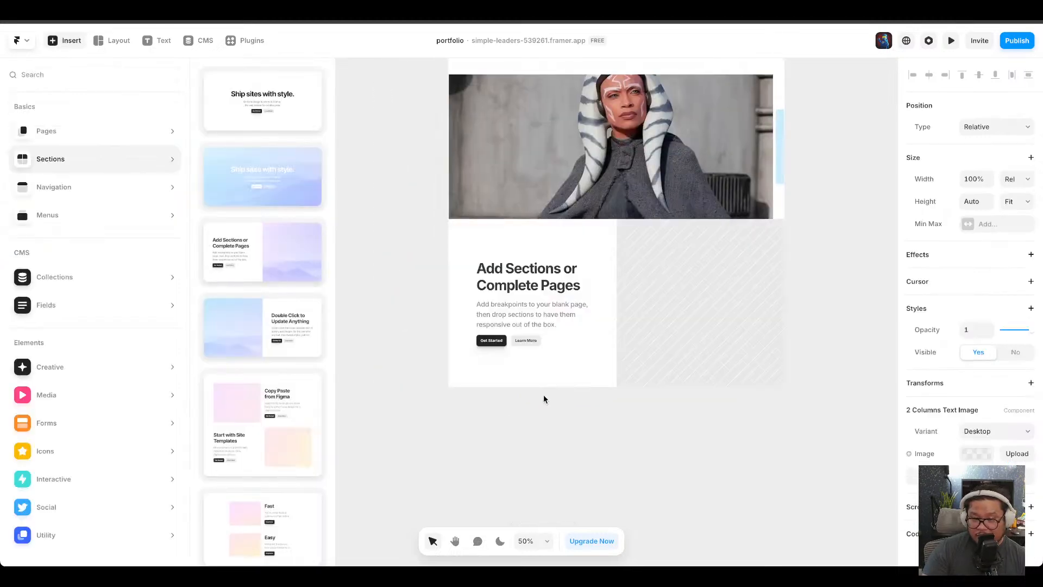
Add the "Copy Paste from Figma" features section below the two-column section.
{"action": "left_click", "coordinate": [609, 402]}
{"action": "left_click", "coordinate": [618, 374]}
{"action": "left_click", "coordinate": [616, 386]}
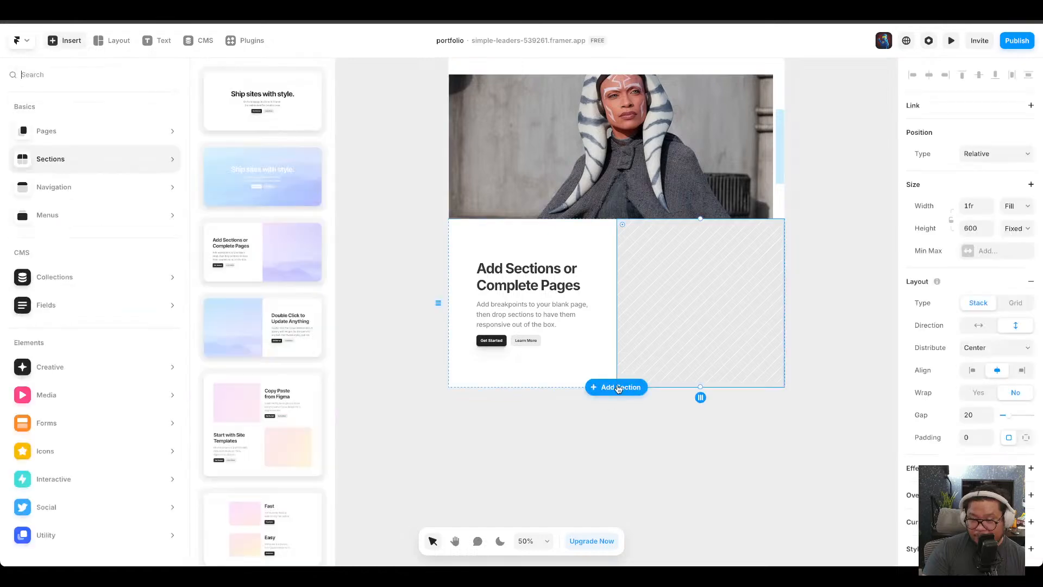
{"action": "left_click", "coordinate": [300, 407]}
{"action": "scroll", "coordinate": [627, 390], "scroll_direction": "up", "scroll_amount": 6}
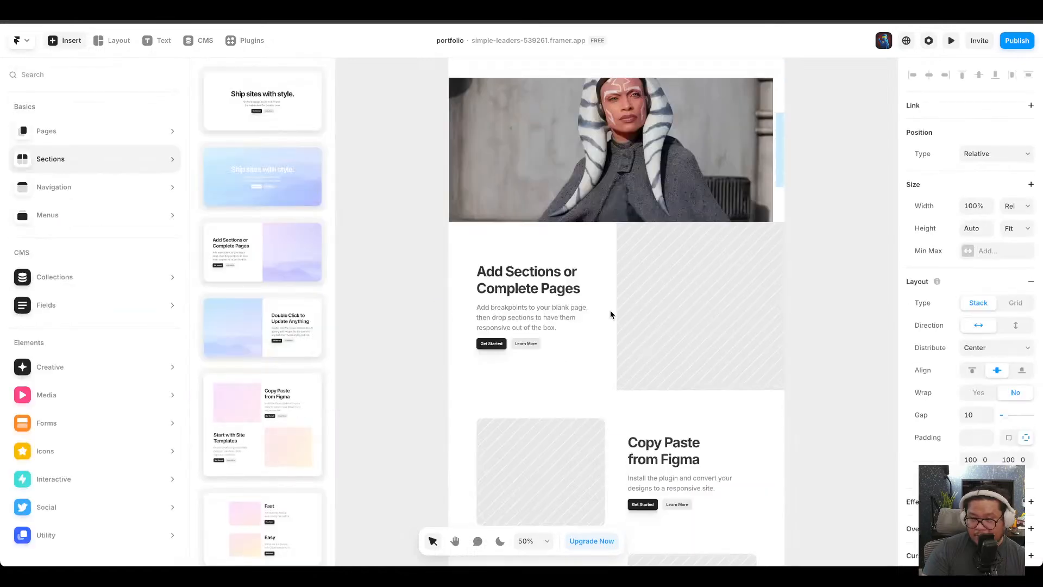
Set the outer stack's height to 300vh using viewport units.
{"action": "left_click", "coordinate": [575, 270]}
{"action": "left_click", "coordinate": [88, 194]}
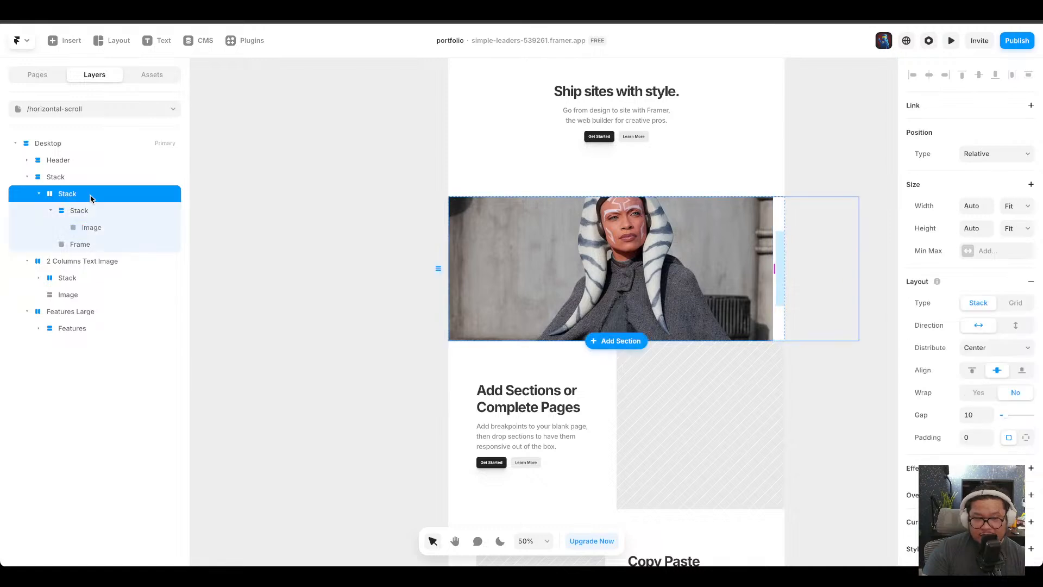
{"action": "left_click", "coordinate": [86, 177]}
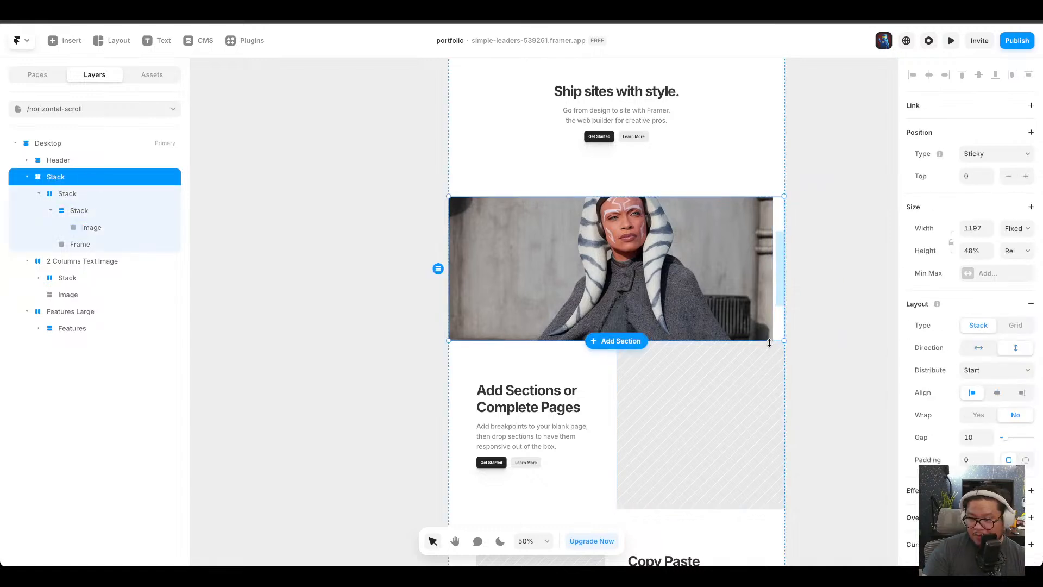
{"action": "left_click_drag", "start_coordinate": [784, 341], "coordinate": [779, 512]}
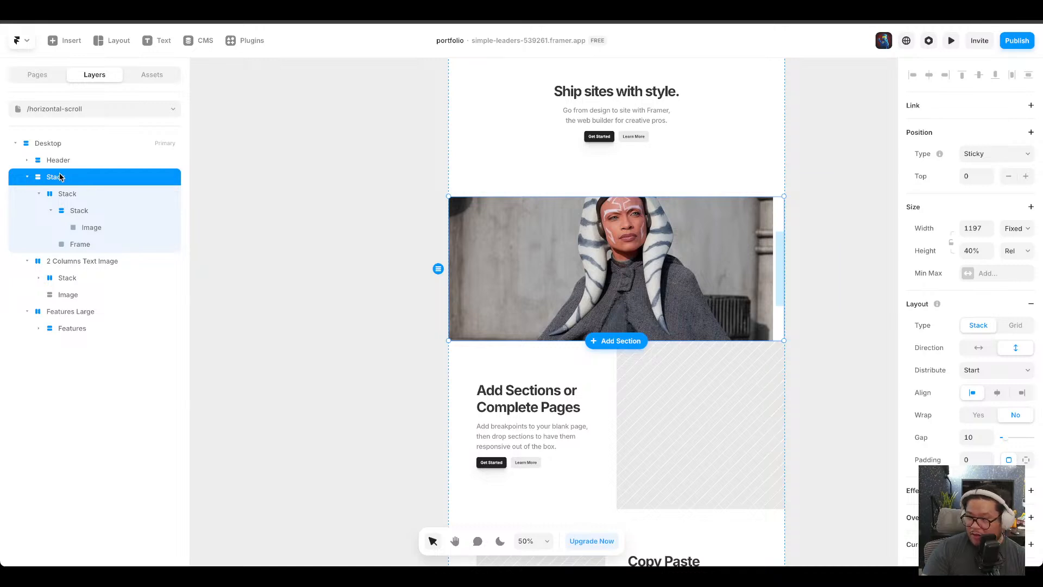
{"action": "left_click", "coordinate": [1025, 251]}
{"action": "left_click", "coordinate": [1025, 240]}
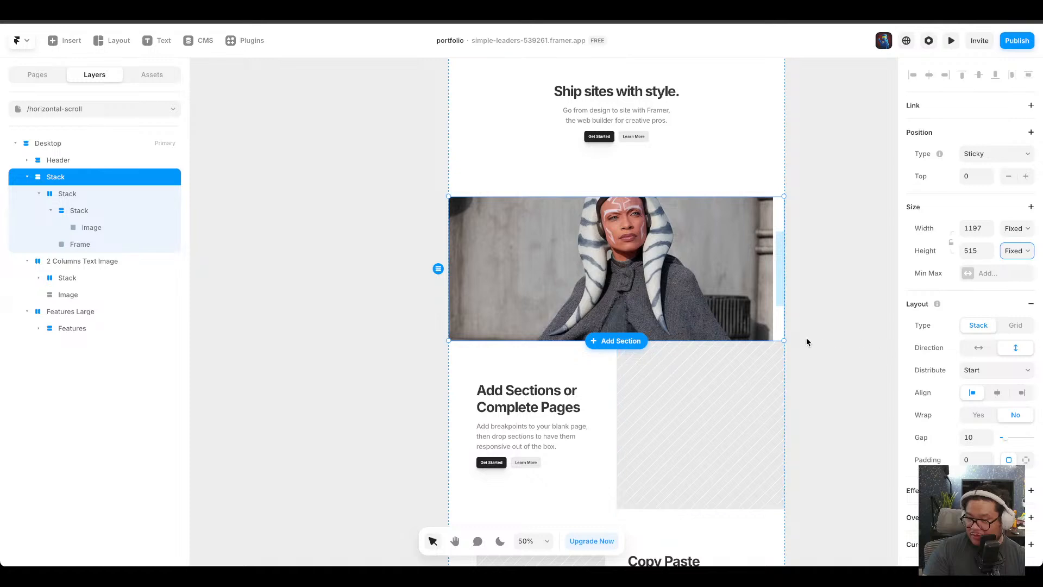
{"action": "left_click", "coordinate": [1017, 252]}
{"action": "left_click", "coordinate": [1014, 288]}
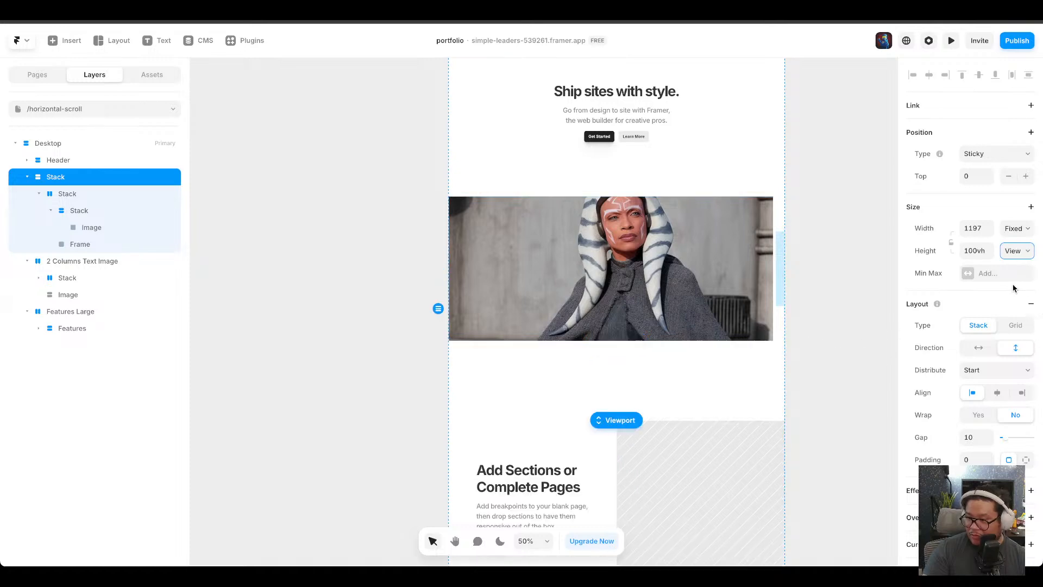
{"action": "left_click", "coordinate": [973, 251]}
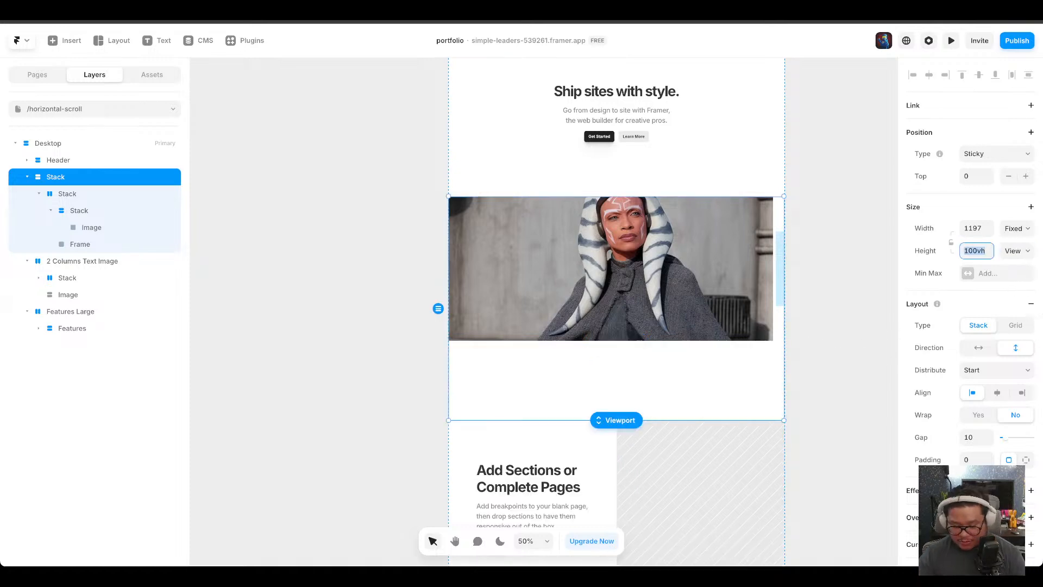
{"action": "key", "text": "Left"}
{"action": "key", "text": "BackSpace"}
{"action": "type", "text": "3"}
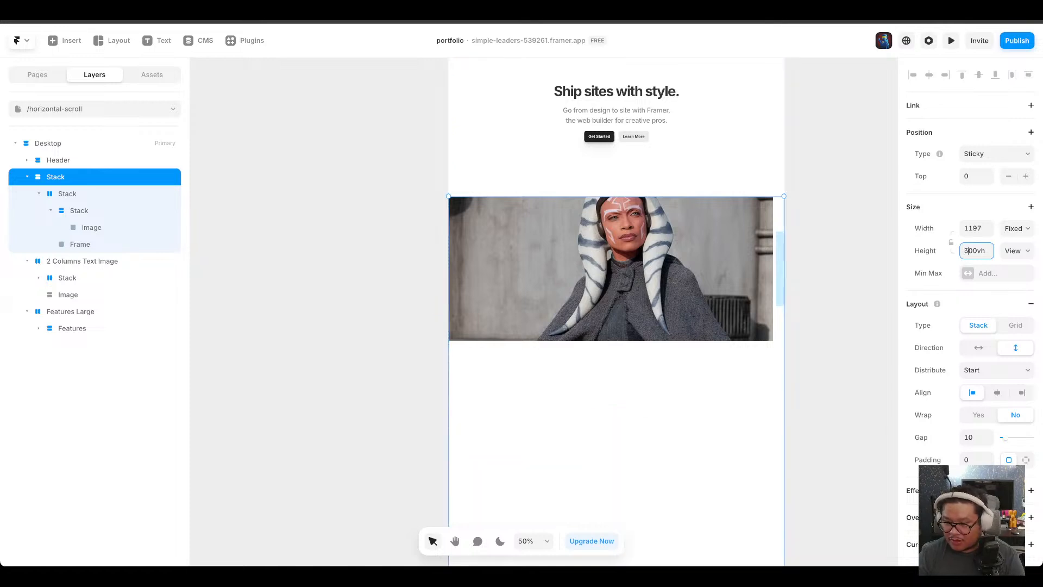
Set the horizontal stack inside the outer stack to Sticky position.
{"action": "scroll", "coordinate": [686, 372], "scroll_direction": "down", "scroll_amount": 5}
{"action": "scroll", "coordinate": [687, 373], "scroll_direction": "up", "scroll_amount": 6}
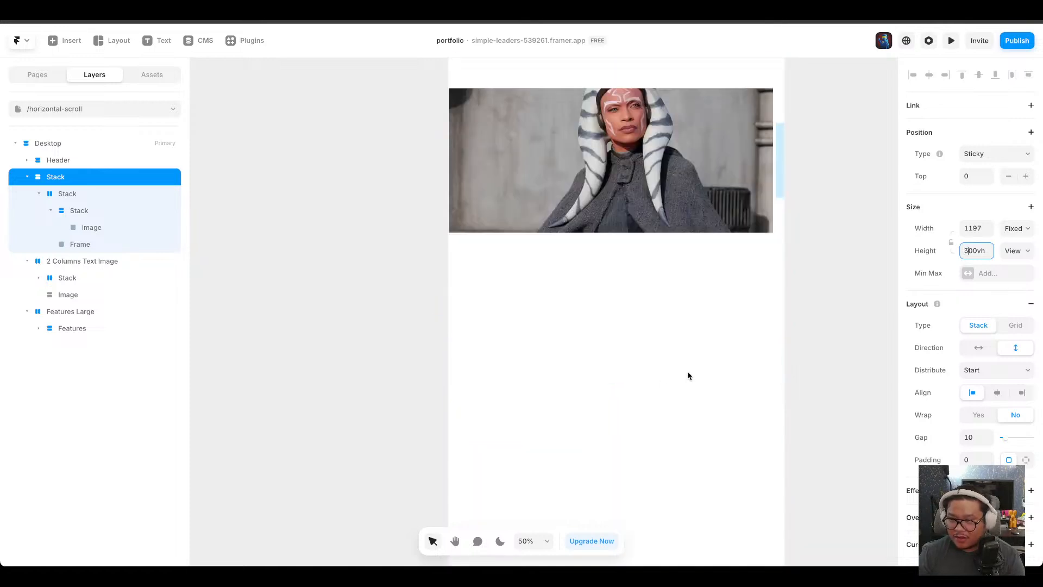
{"action": "left_click", "coordinate": [91, 210]}
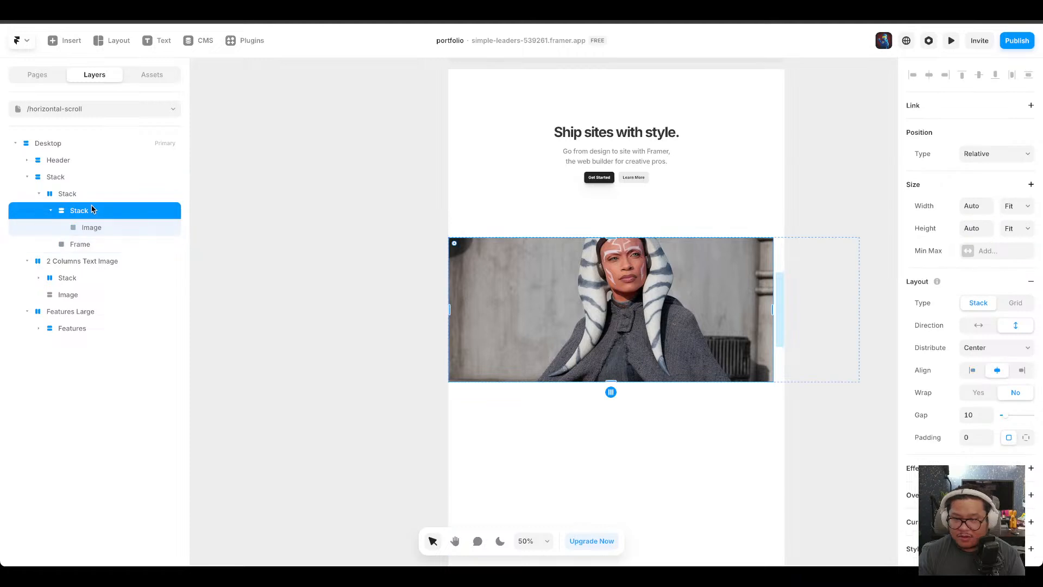
{"action": "left_click", "coordinate": [93, 194]}
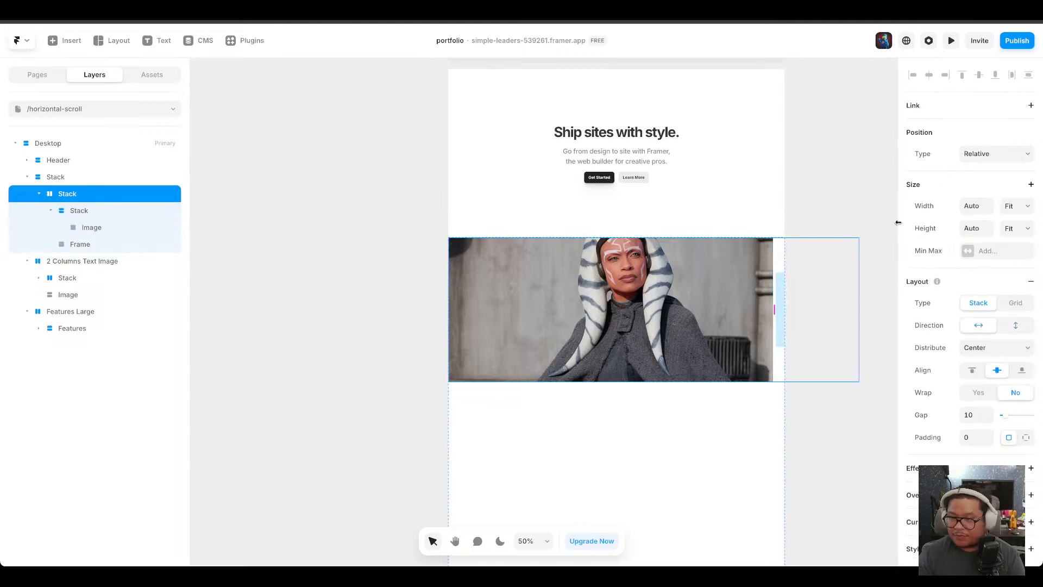
{"action": "left_click", "coordinate": [81, 176]}
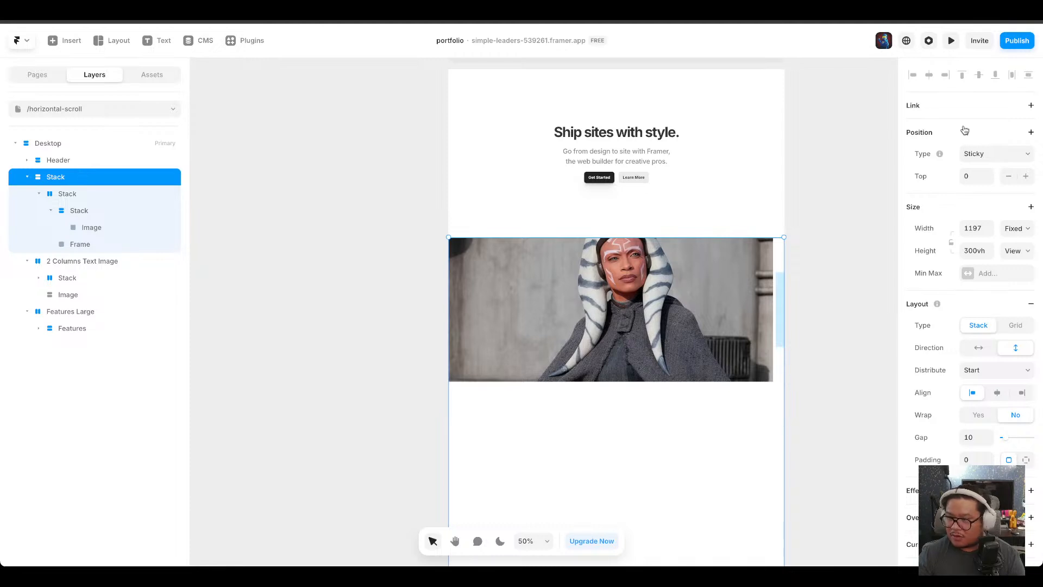
{"action": "left_click", "coordinate": [122, 196]}
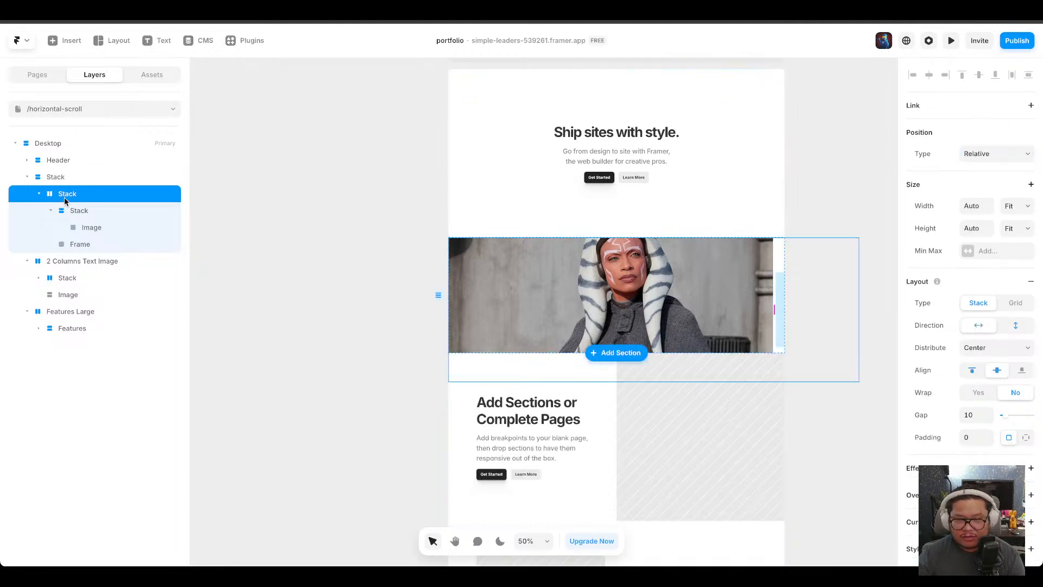
{"action": "left_click", "coordinate": [1011, 154]}
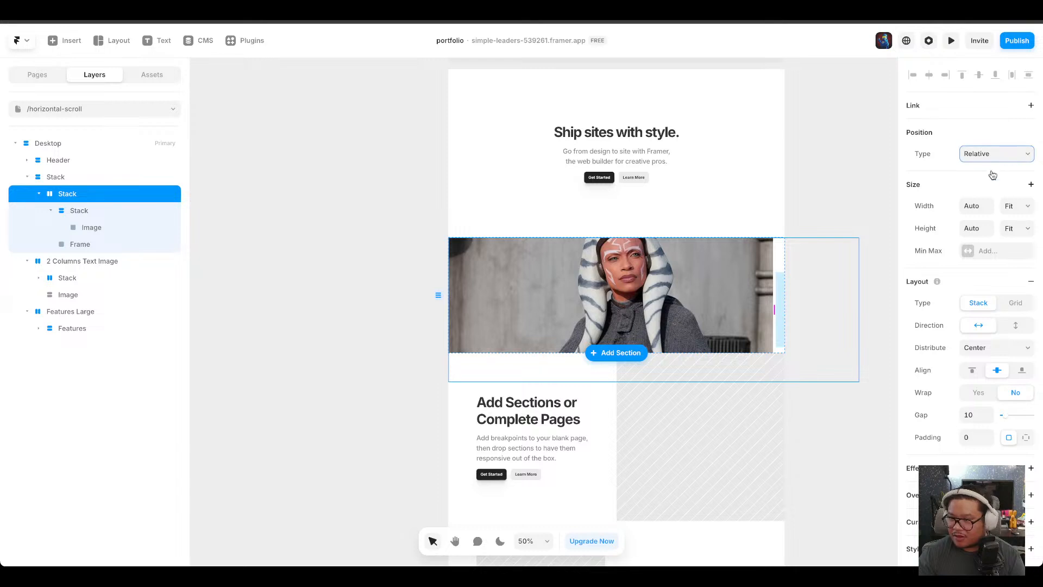
{"action": "left_click", "coordinate": [1009, 187]}
{"action": "scroll", "coordinate": [754, 316], "scroll_direction": "down", "scroll_amount": 1}
{"action": "scroll", "coordinate": [751, 312], "scroll_direction": "down", "scroll_amount": 4}
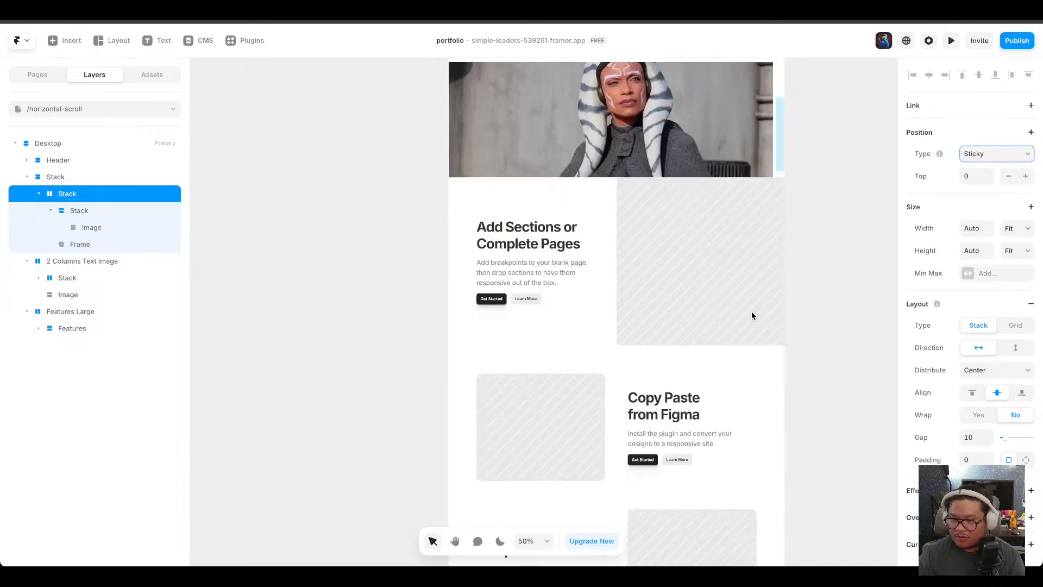
Re-enter the outer stack's height as 300vh.
{"action": "scroll", "coordinate": [752, 311], "scroll_direction": "up", "scroll_amount": 5}
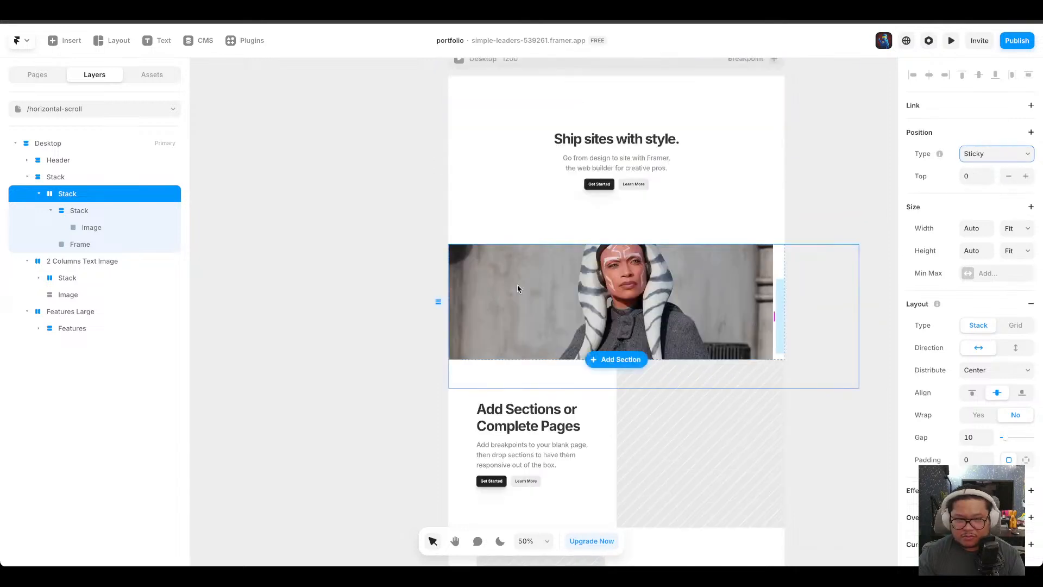
{"action": "left_click", "coordinate": [130, 178]}
{"action": "left_click", "coordinate": [972, 228]}
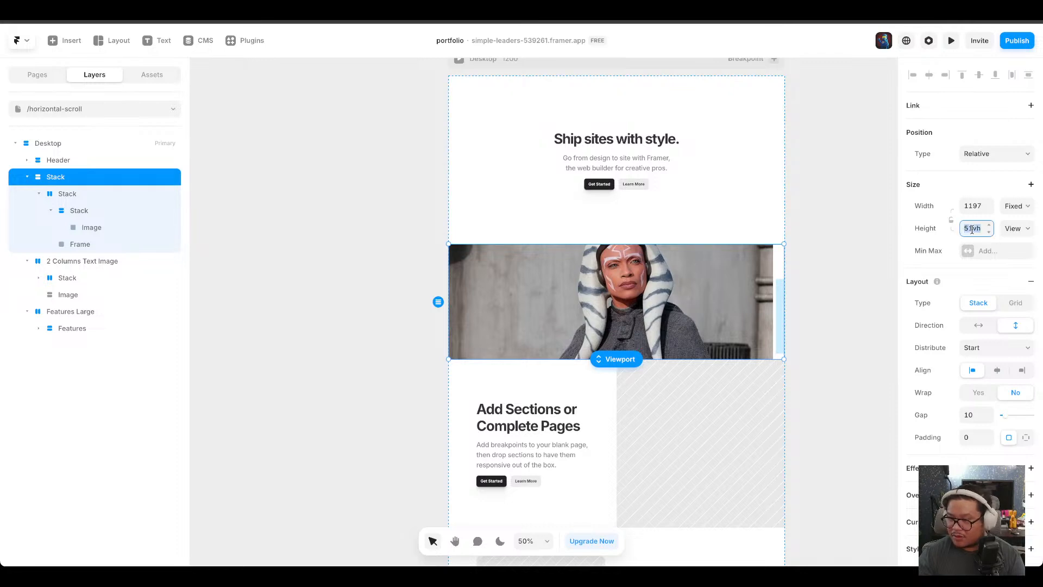
{"action": "type", "text": "200"}
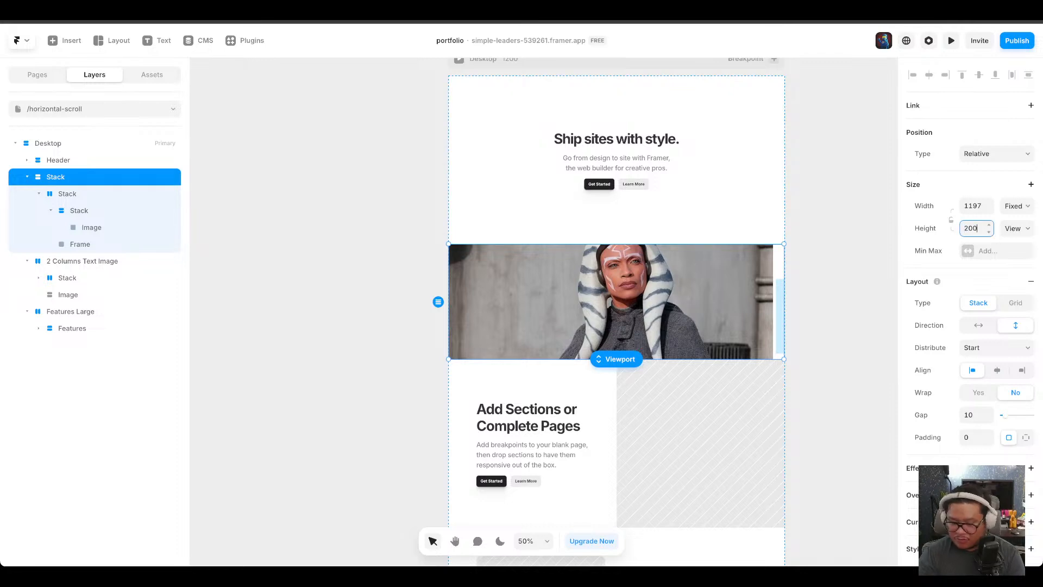
{"action": "type", "text": "00vh"}
{"action": "scroll", "coordinate": [670, 396], "scroll_direction": "down", "scroll_amount": 8}
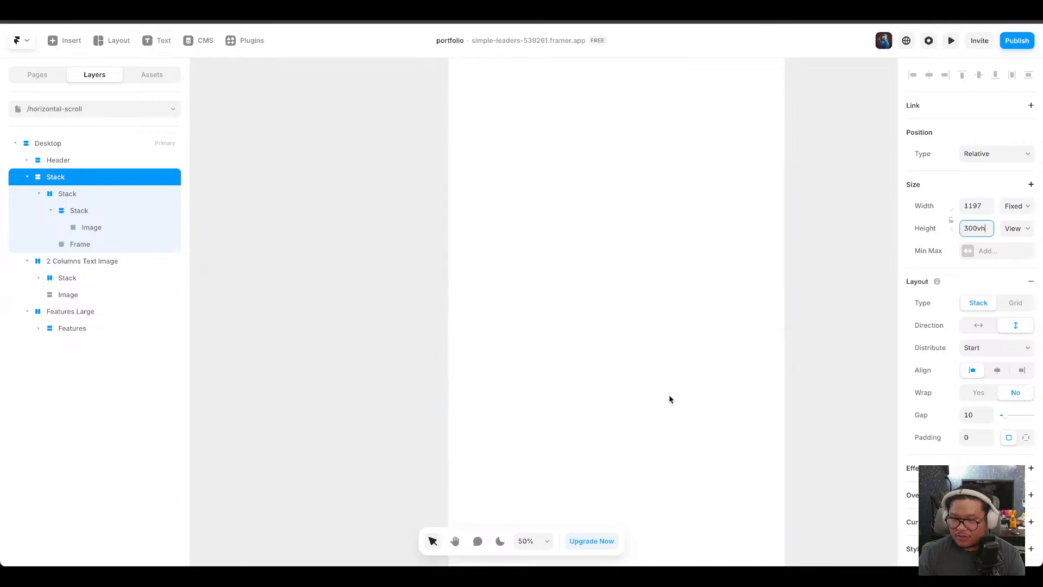
{"action": "scroll", "coordinate": [669, 396], "scroll_direction": "up", "scroll_amount": 9}
Preview the page and scroll through the sticky image section.
{"action": "left_click", "coordinate": [119, 206]}
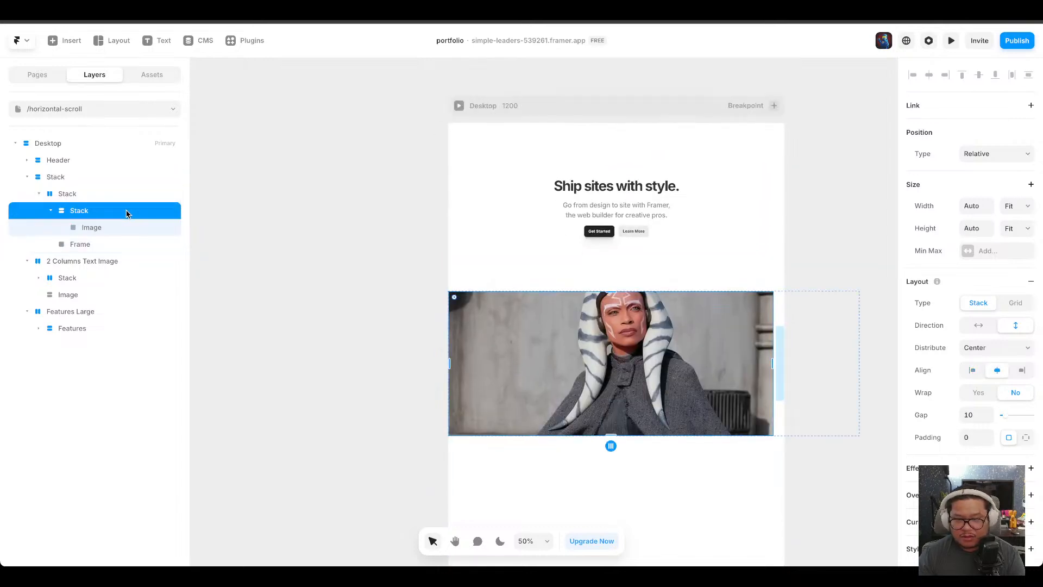
{"action": "left_click", "coordinate": [116, 196]}
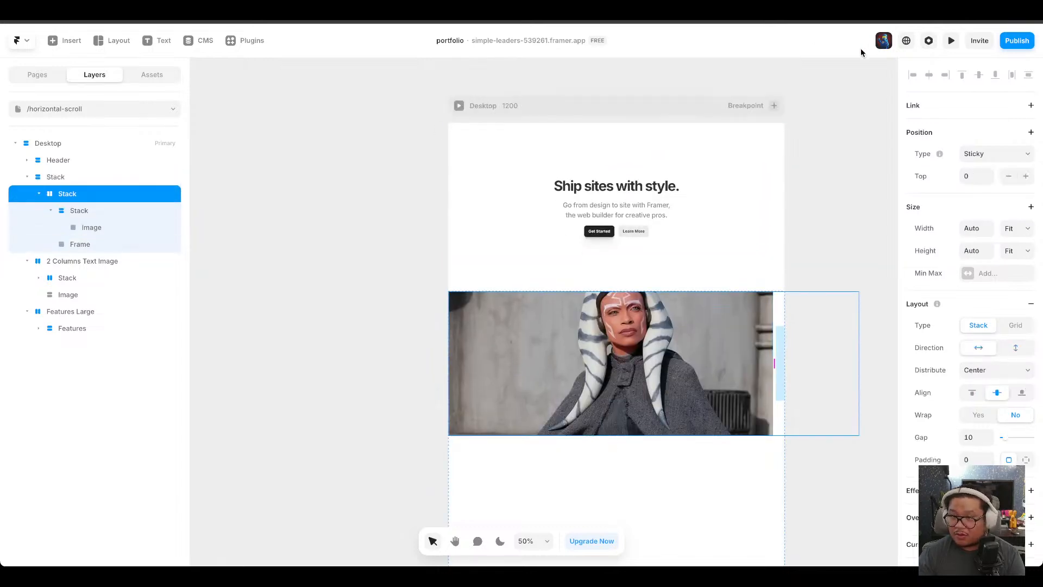
{"action": "left_click", "coordinate": [950, 41]}
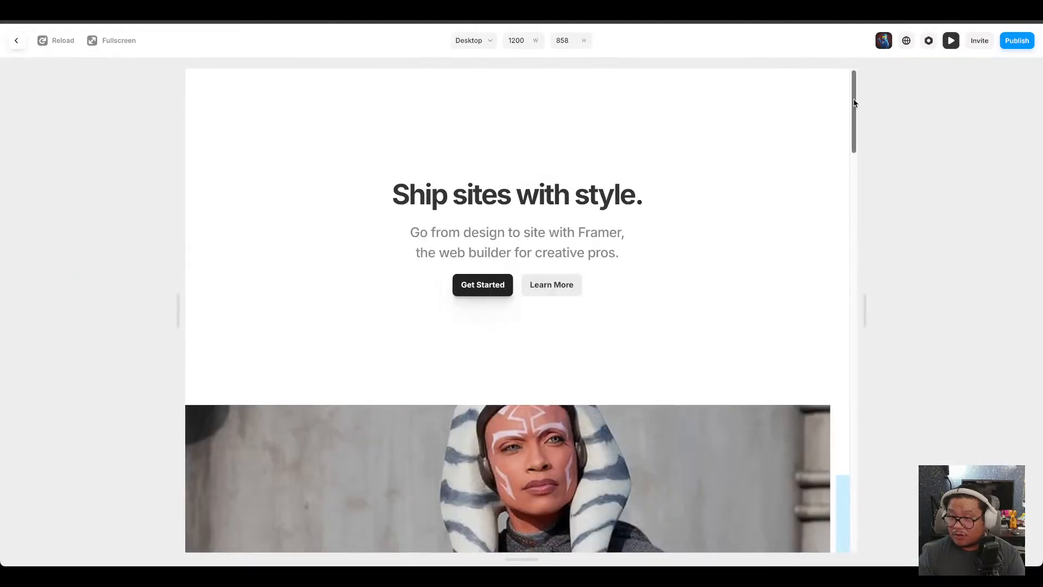
{"action": "scroll", "coordinate": [853, 116], "scroll_direction": "down", "scroll_amount": 3}
{"action": "left_click_drag", "start_coordinate": [854, 116], "coordinate": [857, 149]}
{"action": "left_click", "coordinate": [951, 40]}
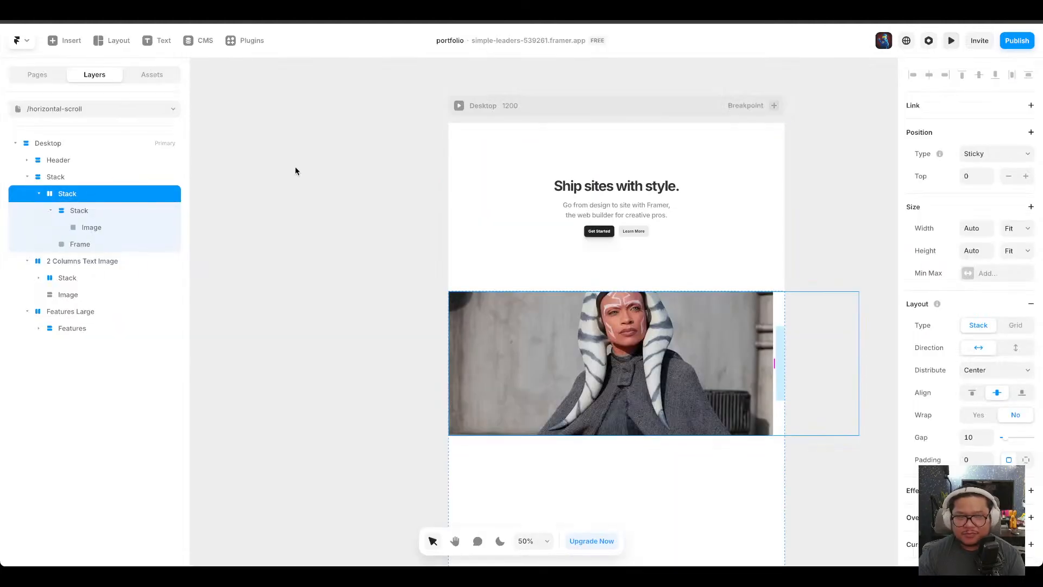
Inspect the sticky stack's Top offset and the nested stacks' position and size settings.
{"action": "left_click", "coordinate": [970, 176]}
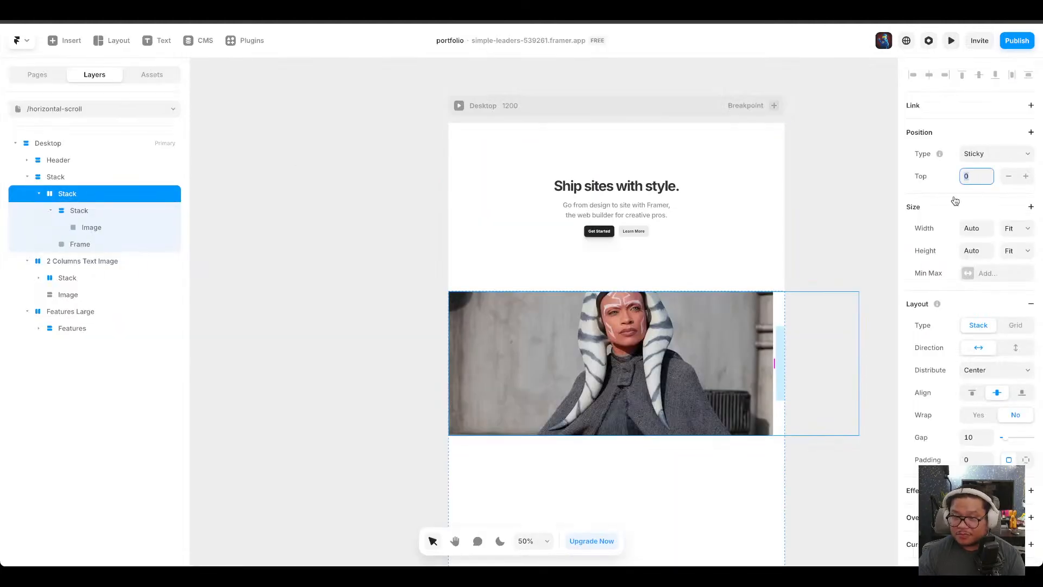
{"action": "left_click", "coordinate": [133, 177]}
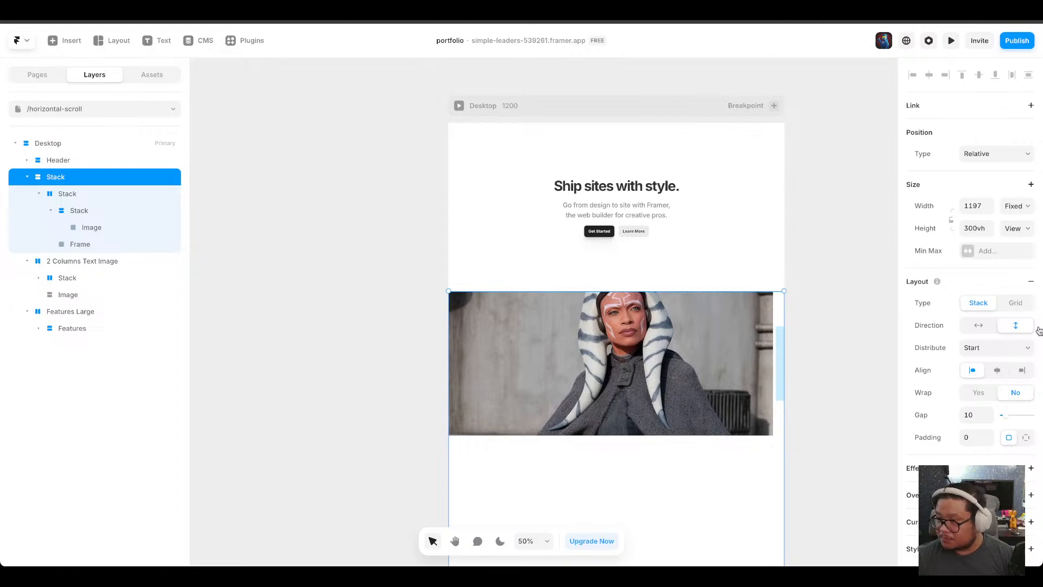
{"action": "left_click", "coordinate": [83, 197]}
{"action": "left_click", "coordinate": [97, 215]}
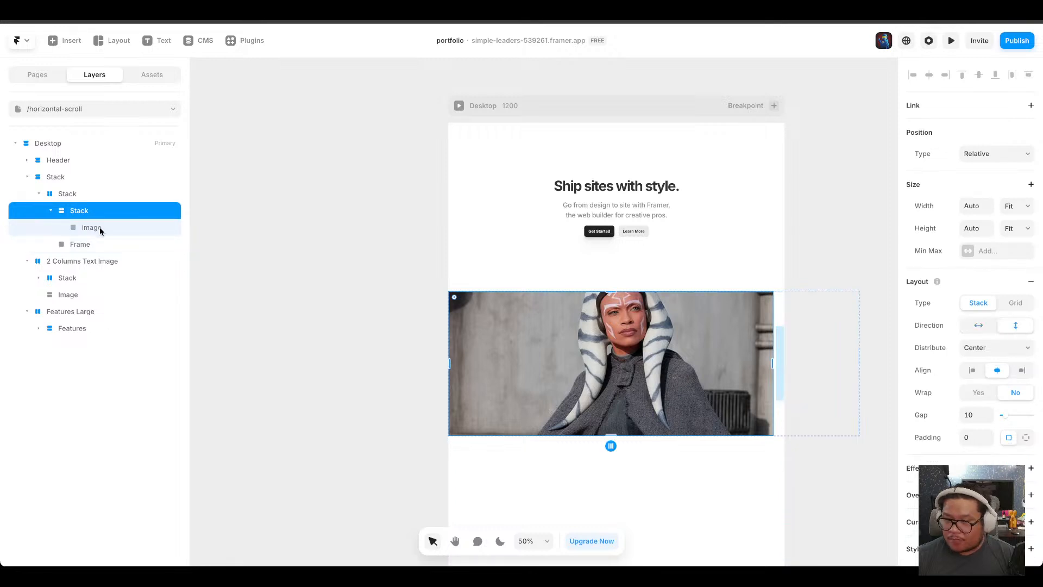
{"action": "left_click", "coordinate": [100, 227]}
{"action": "left_click", "coordinate": [89, 200]}
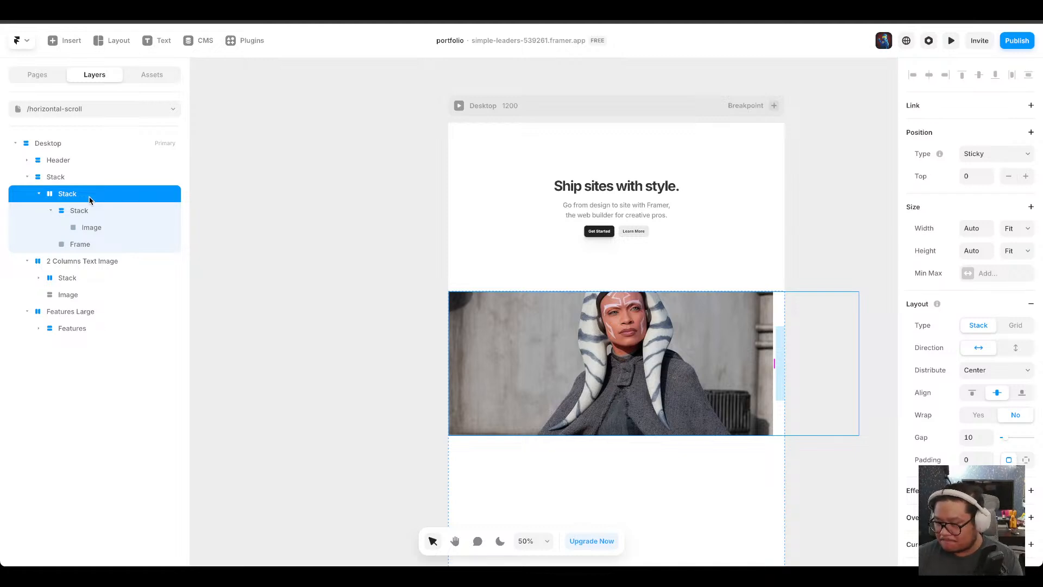
{"action": "left_click", "coordinate": [85, 180]}
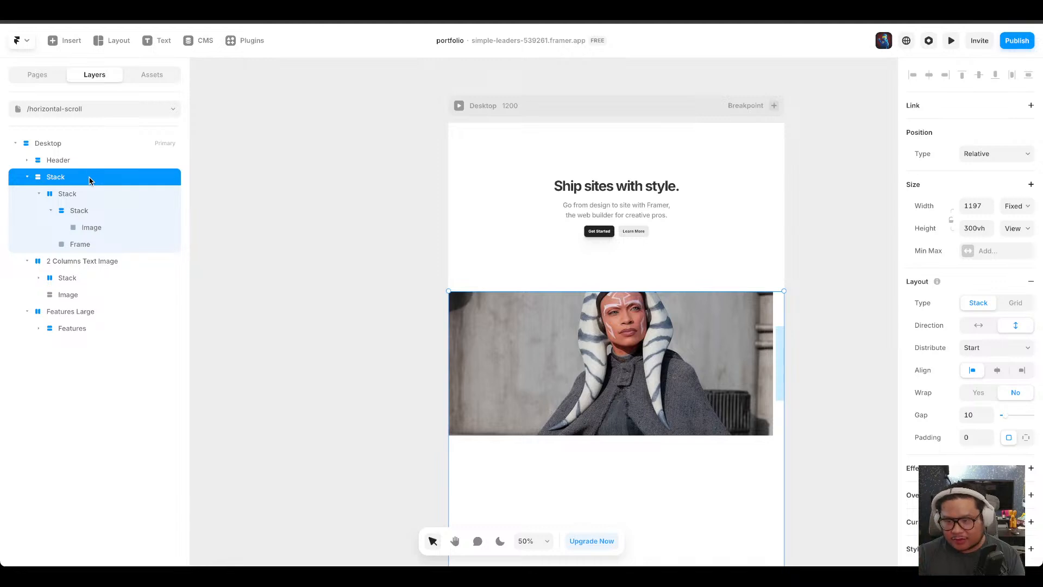
{"action": "scroll", "coordinate": [680, 358], "scroll_direction": "down", "scroll_amount": 3}
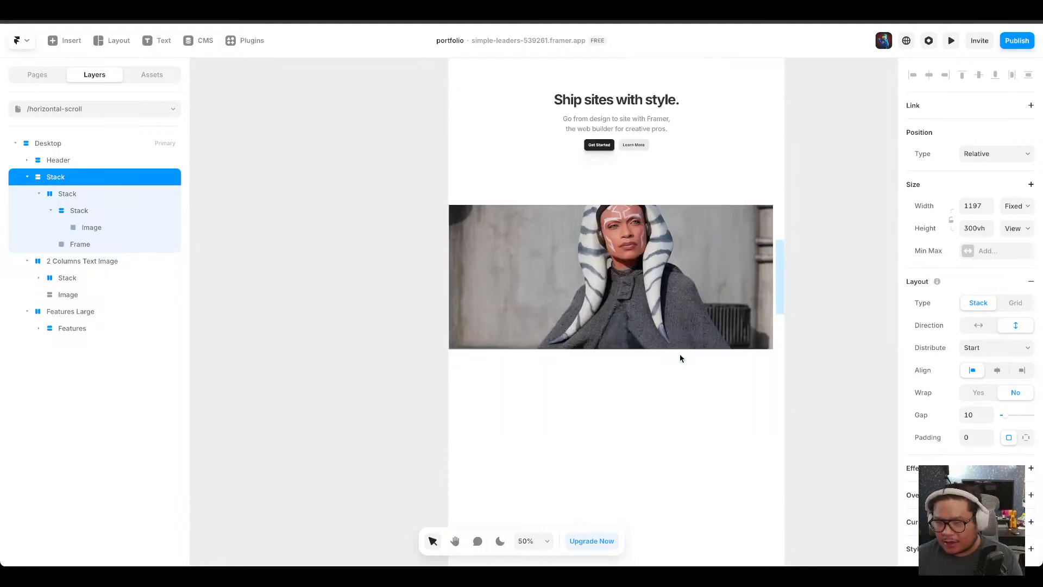
{"action": "scroll", "coordinate": [682, 361], "scroll_direction": "down", "scroll_amount": 5}
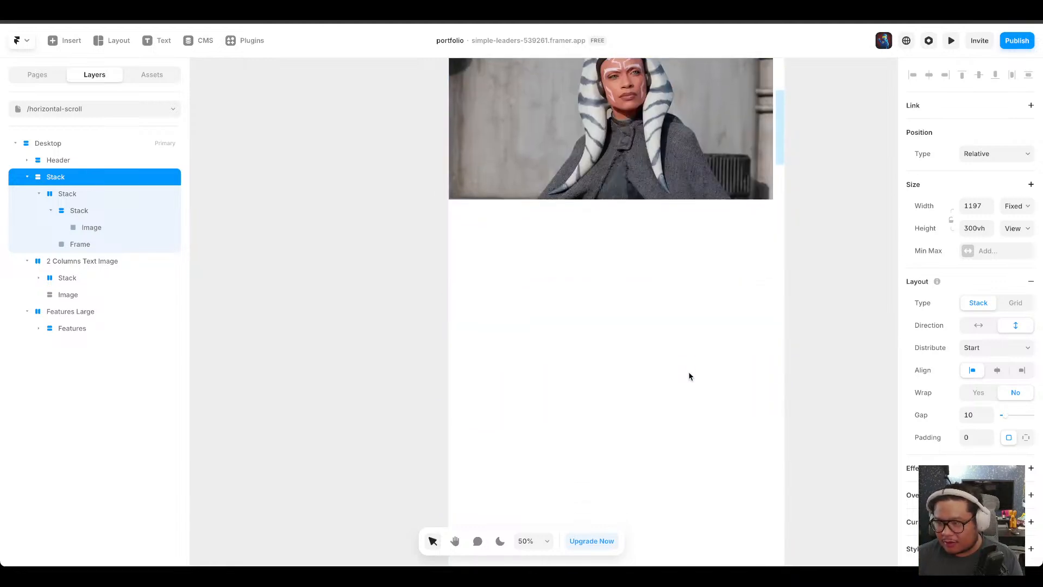
{"action": "scroll", "coordinate": [689, 376], "scroll_direction": "down", "scroll_amount": 1}
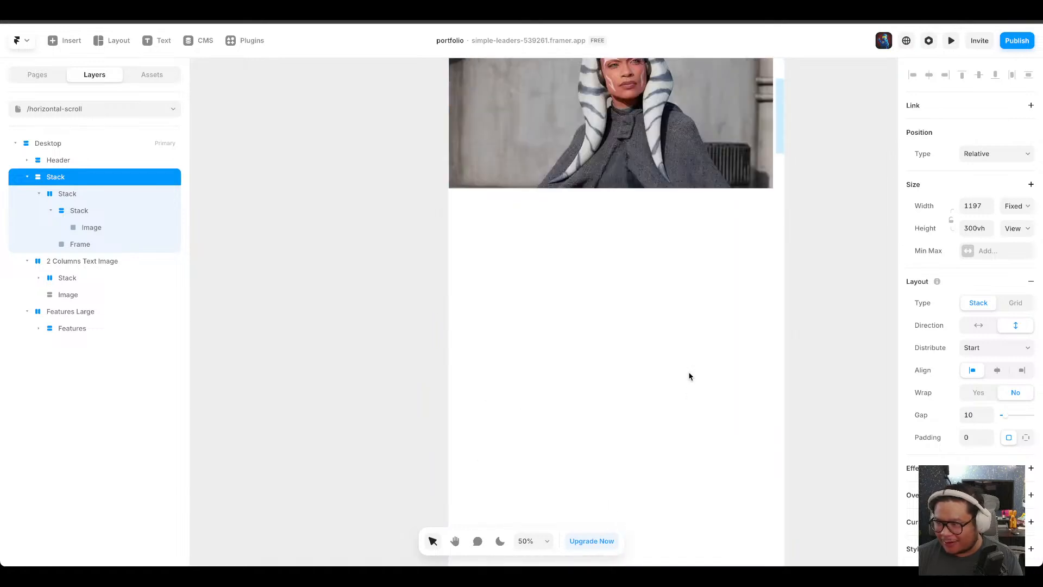
{"action": "scroll", "coordinate": [688, 376], "scroll_direction": "up", "scroll_amount": 2}
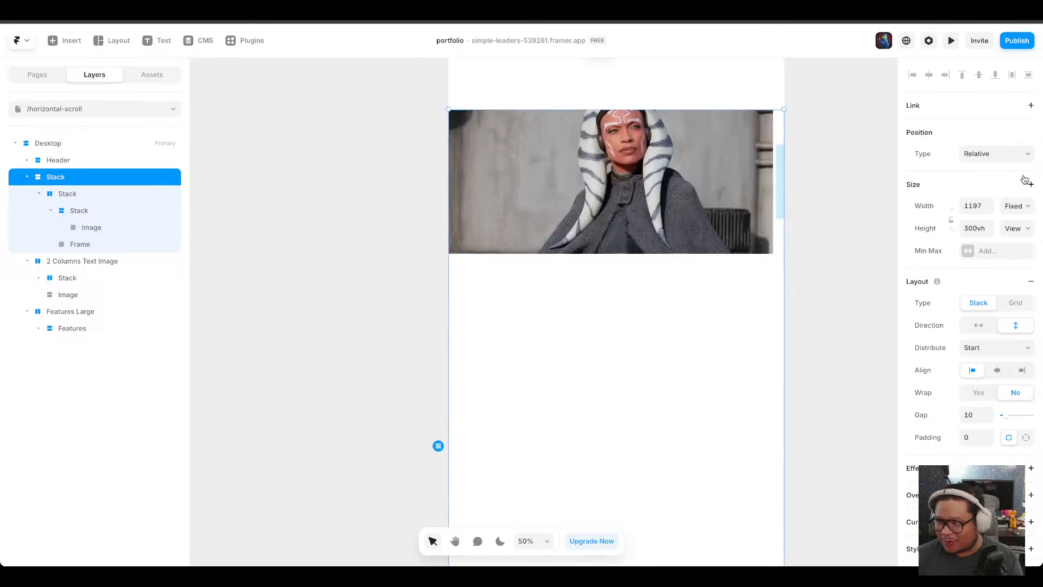
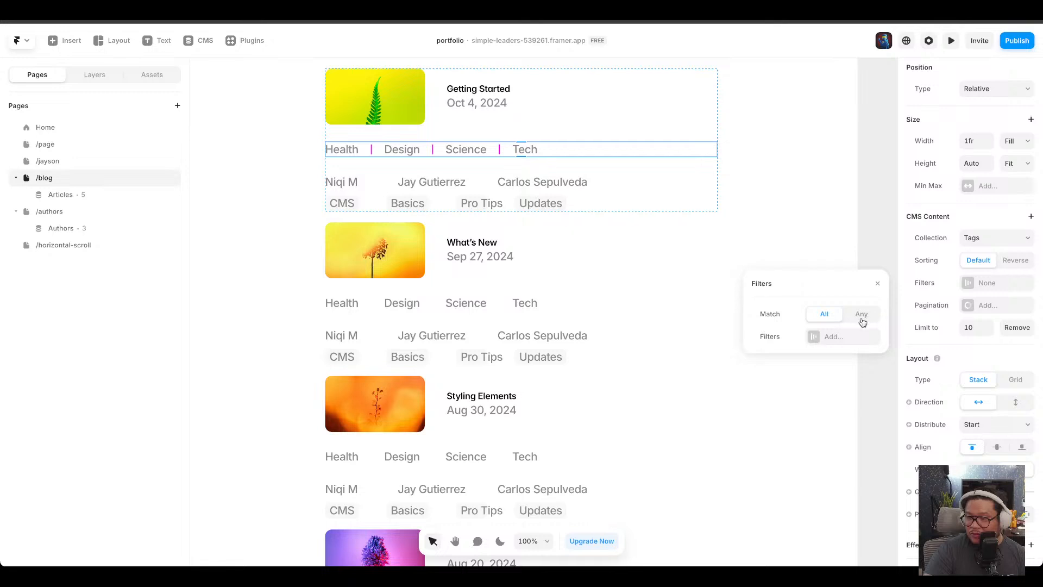
Try adding a Tag filter to the tags collection list, testing the Is Set, Is Included In, Equals and Isn't Included In conditions.
{"action": "left_click", "coordinate": [827, 334]}
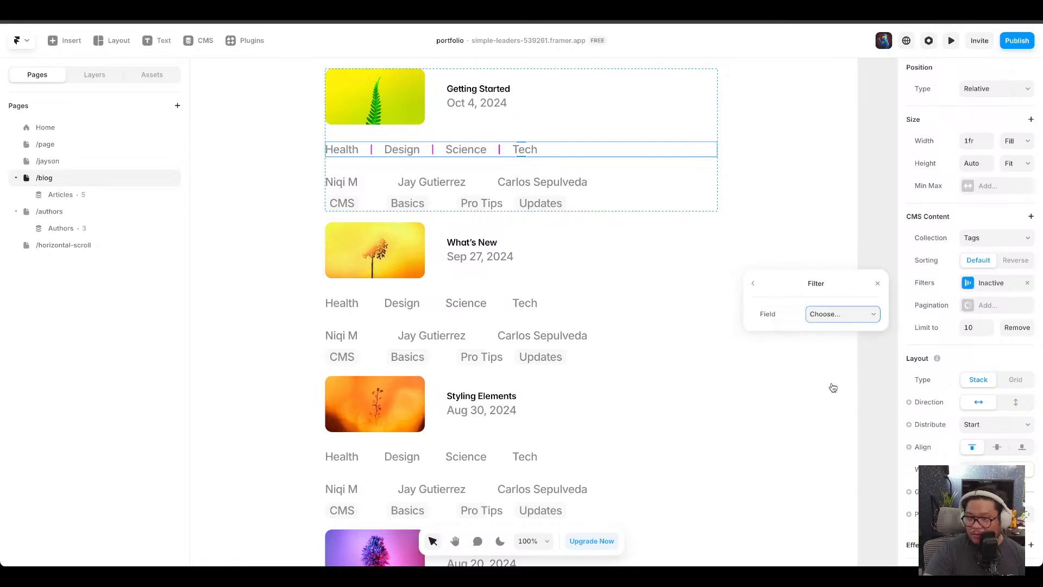
{"action": "left_click", "coordinate": [826, 338]}
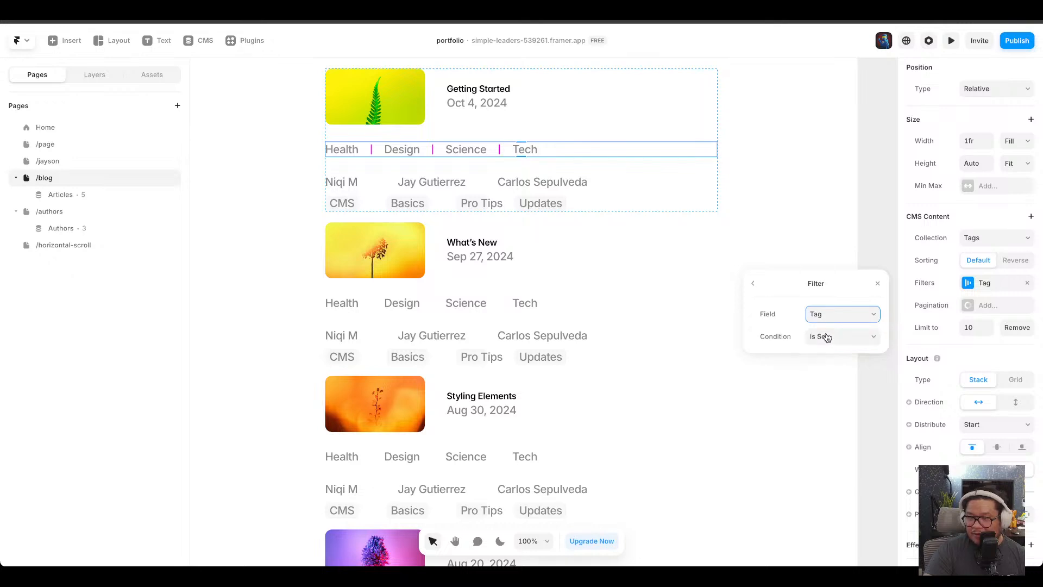
{"action": "left_click", "coordinate": [835, 340]}
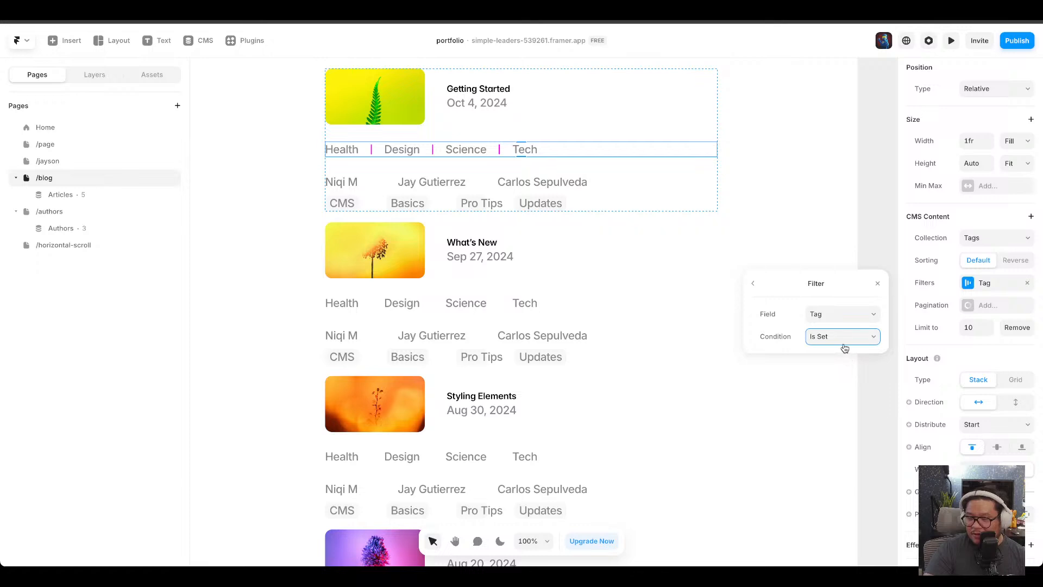
{"action": "left_click", "coordinate": [856, 393]}
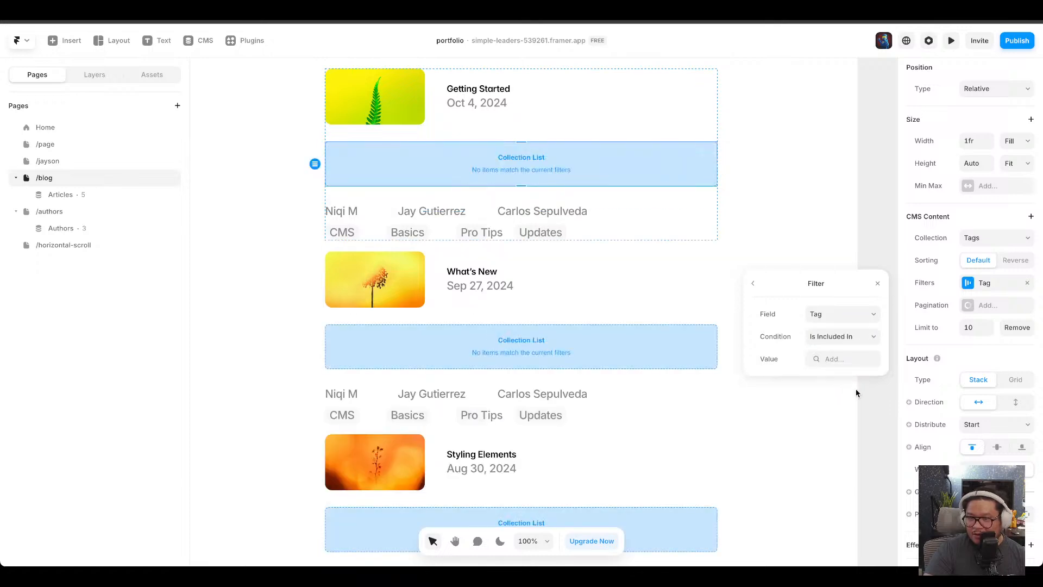
{"action": "left_click", "coordinate": [837, 341]}
{"action": "left_click", "coordinate": [831, 310]}
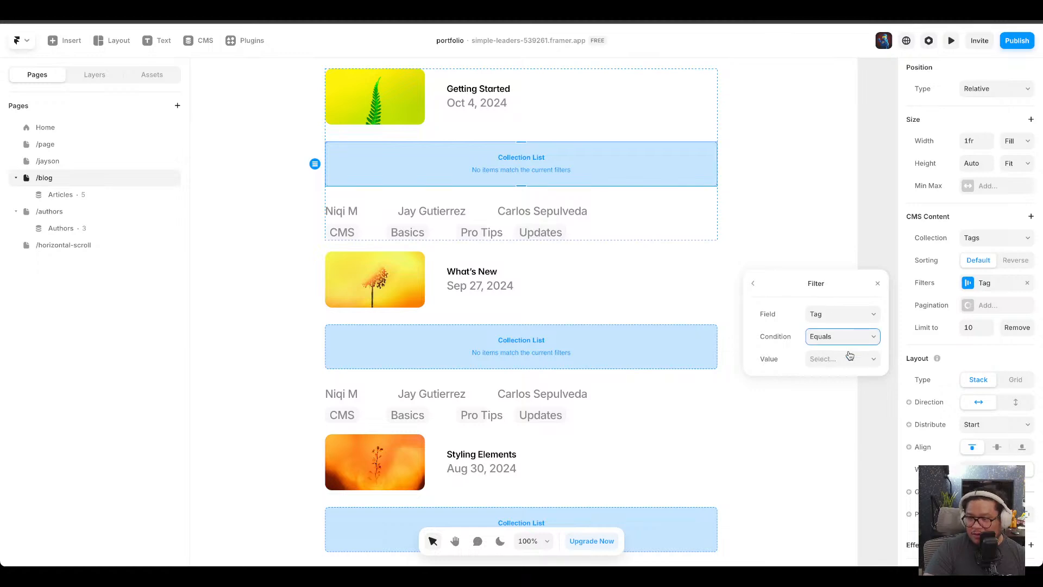
{"action": "left_click", "coordinate": [848, 379]}
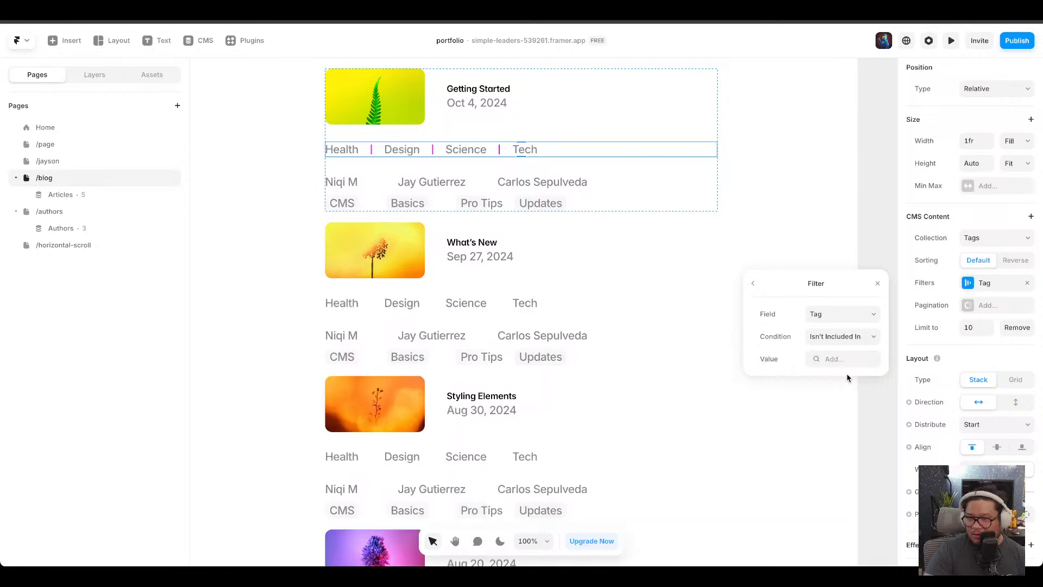
{"action": "left_click", "coordinate": [833, 341]}
{"action": "left_click", "coordinate": [832, 329]}
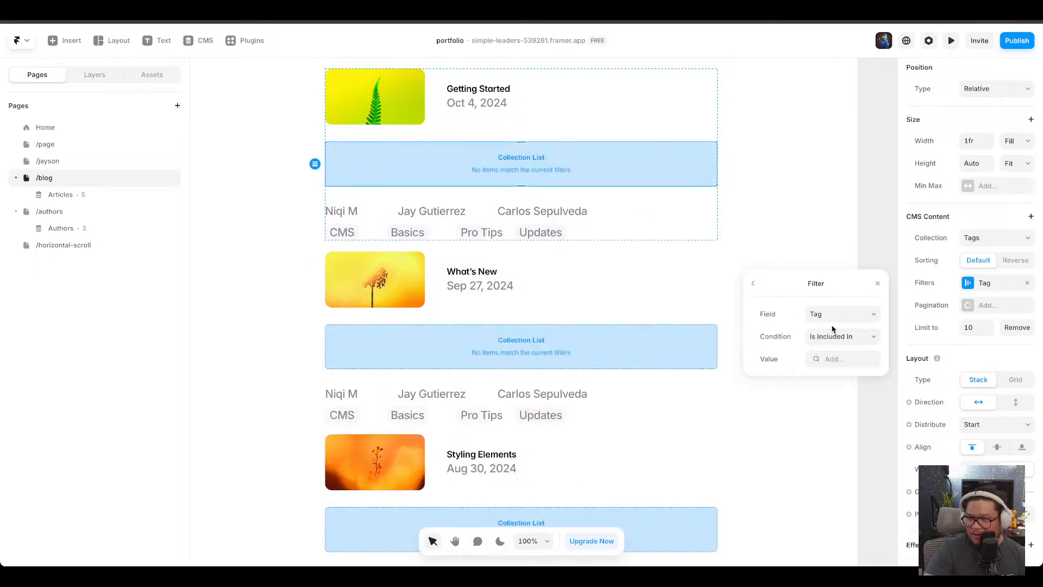
{"action": "left_click", "coordinate": [834, 340]}
{"action": "left_click", "coordinate": [837, 287]}
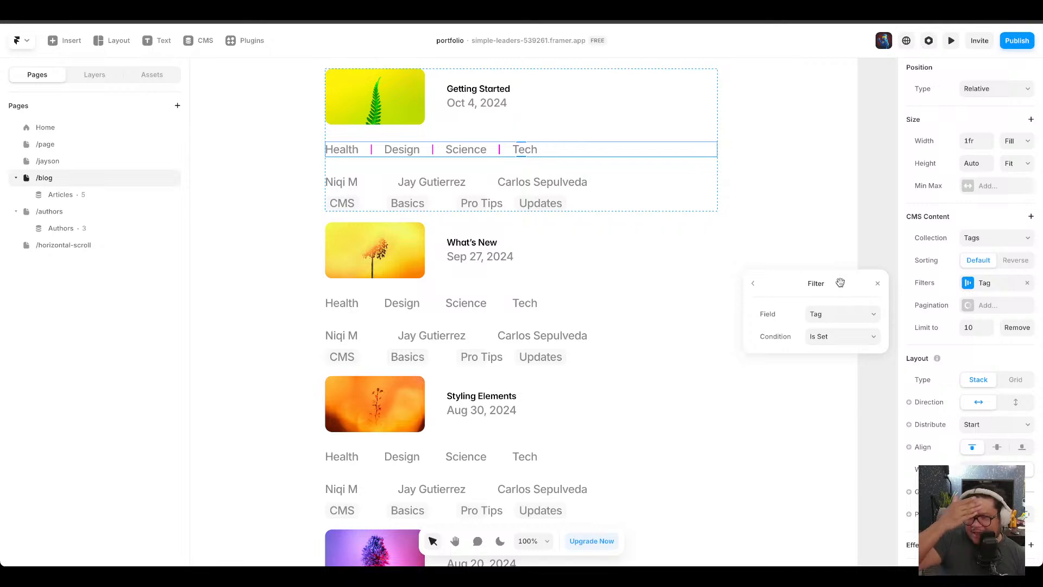
Open the CMS and inspect the Getting Started article's fields.
{"action": "left_click", "coordinate": [520, 209]}
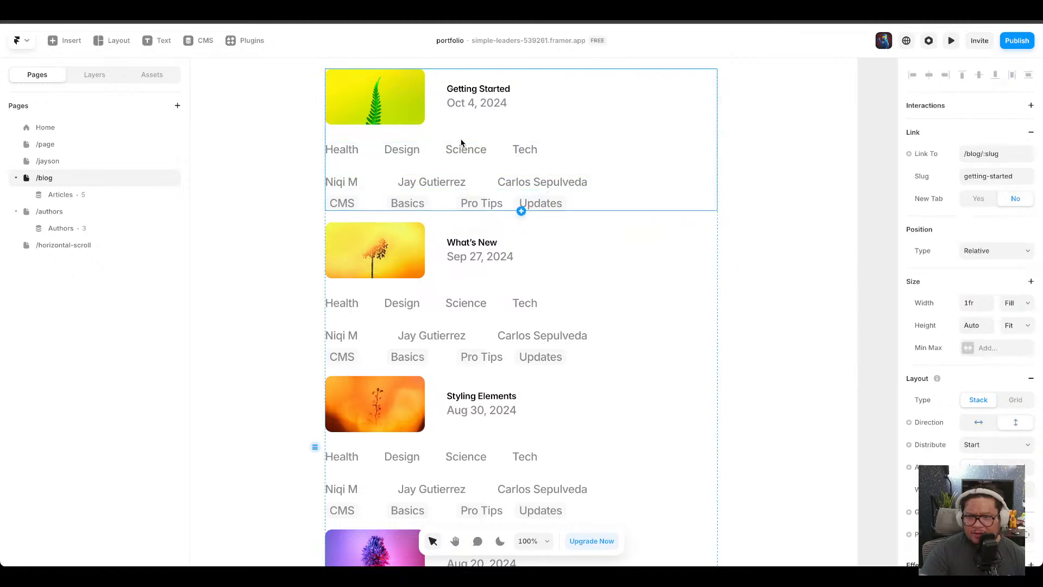
{"action": "left_click", "coordinate": [201, 40]}
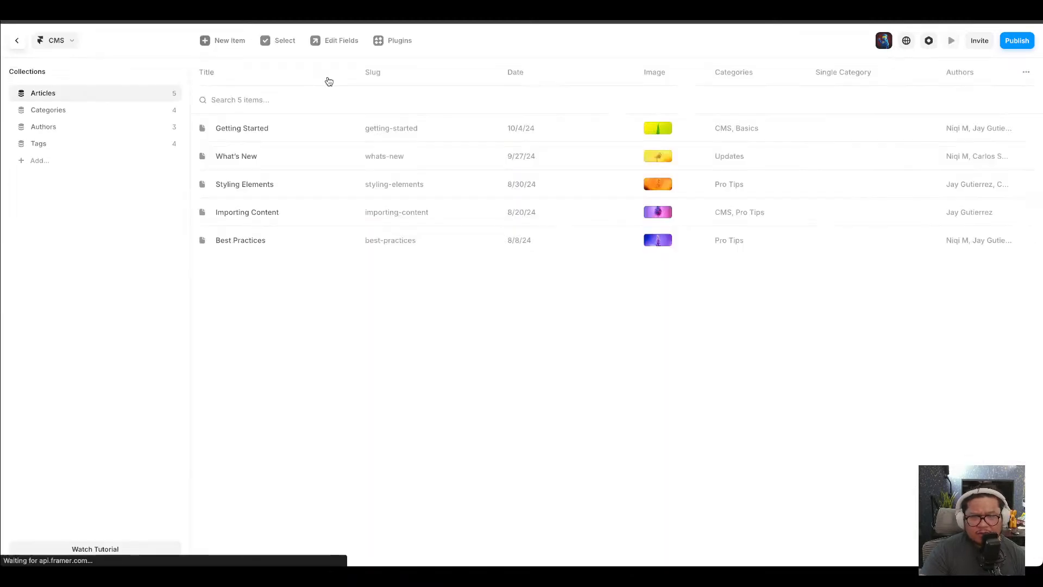
{"action": "left_click", "coordinate": [461, 132]}
{"action": "scroll", "coordinate": [674, 385], "scroll_direction": "down", "scroll_amount": 3}
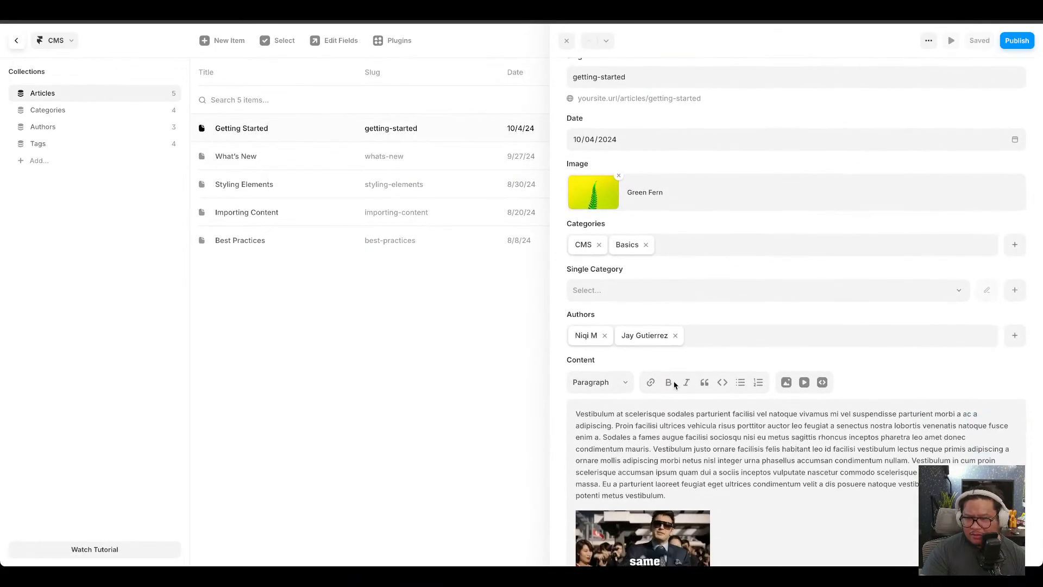
{"action": "scroll", "coordinate": [658, 340], "scroll_direction": "up", "scroll_amount": 3}
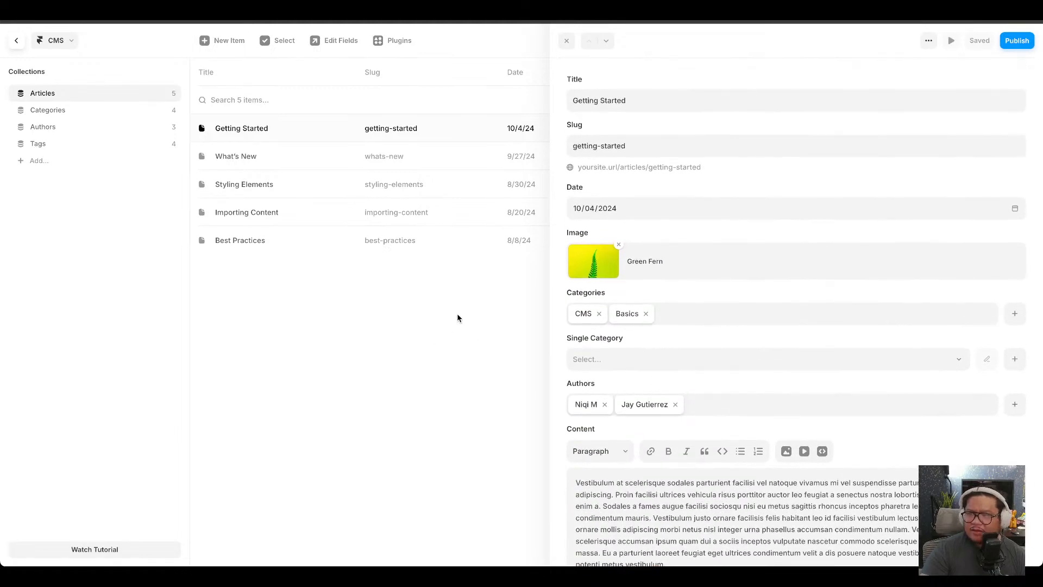
{"action": "left_click", "coordinate": [458, 313]}
Add a Multi-Reference field linked to the Tags collection to the Articles collection.
{"action": "left_click", "coordinate": [1026, 73]}
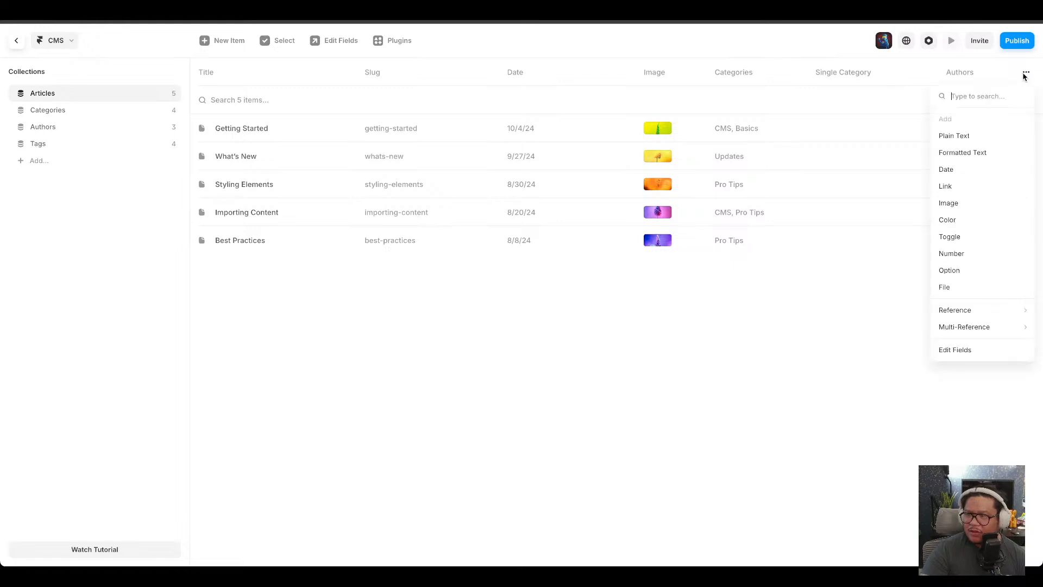
{"action": "mouse_move", "coordinate": [966, 327]}
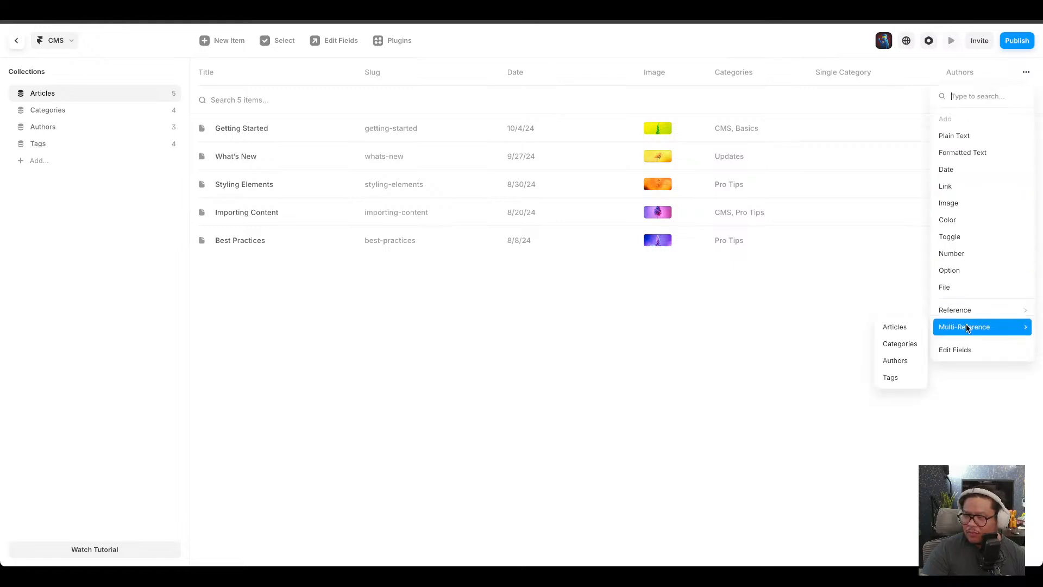
{"action": "left_click", "coordinate": [893, 377]}
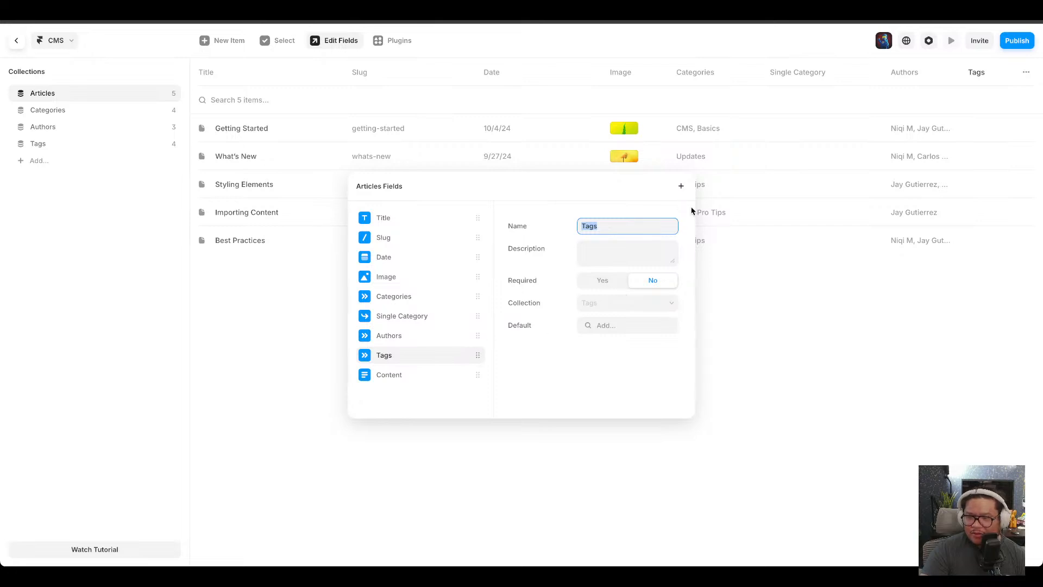
{"action": "left_click", "coordinate": [748, 326]}
Tag the Getting Started article with Health and Design.
{"action": "left_click", "coordinate": [429, 130]}
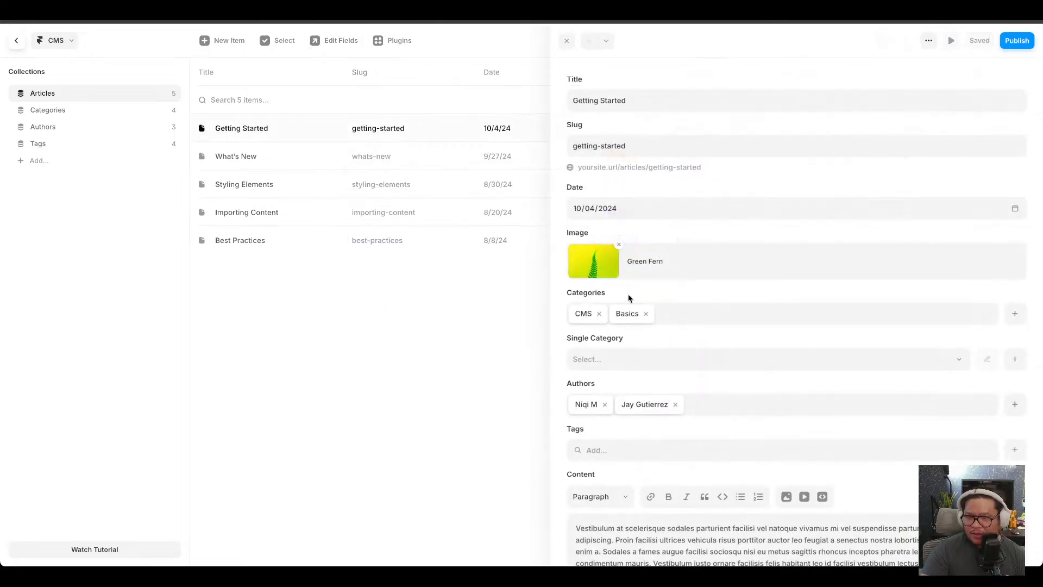
{"action": "scroll", "coordinate": [694, 471], "scroll_direction": "down", "scroll_amount": 2}
{"action": "left_click", "coordinate": [617, 374]}
{"action": "left_click", "coordinate": [598, 402]}
{"action": "left_click", "coordinate": [618, 420]}
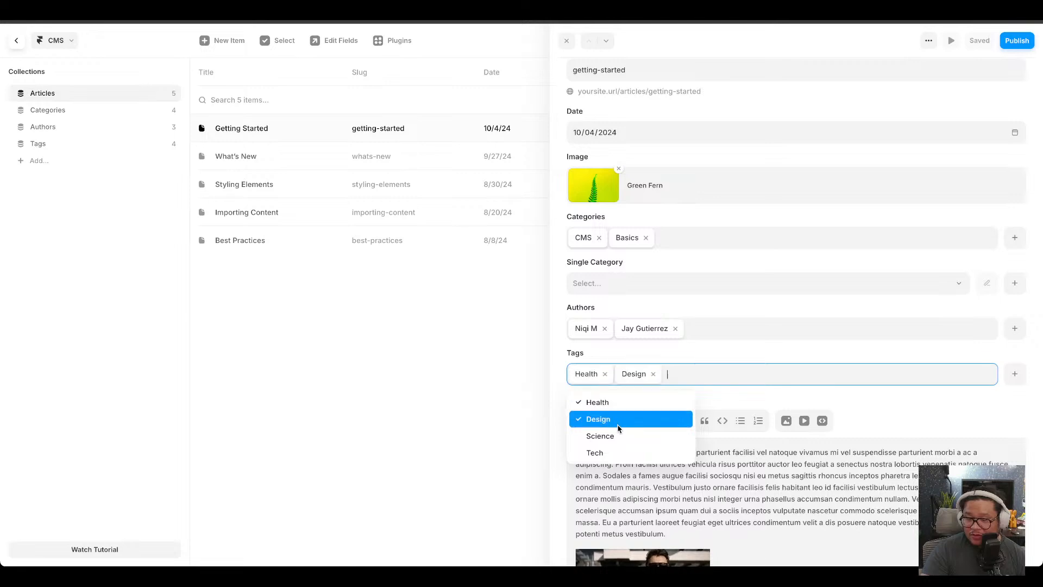
{"action": "left_click", "coordinate": [649, 437]}
Tag the What's New article with Health and Tech.
{"action": "left_click", "coordinate": [423, 164]}
{"action": "left_click", "coordinate": [408, 163]}
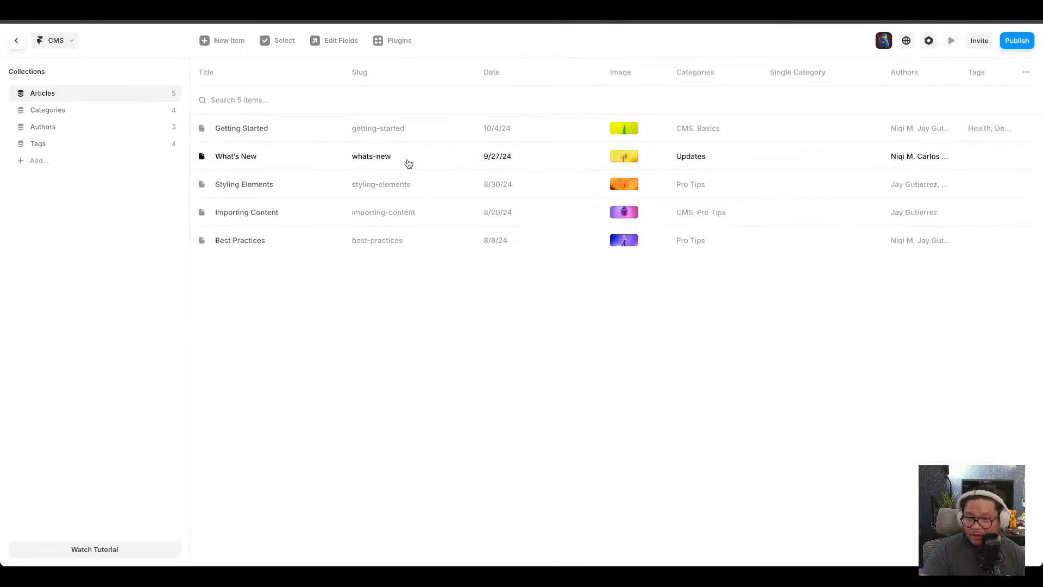
{"action": "left_click", "coordinate": [421, 161]}
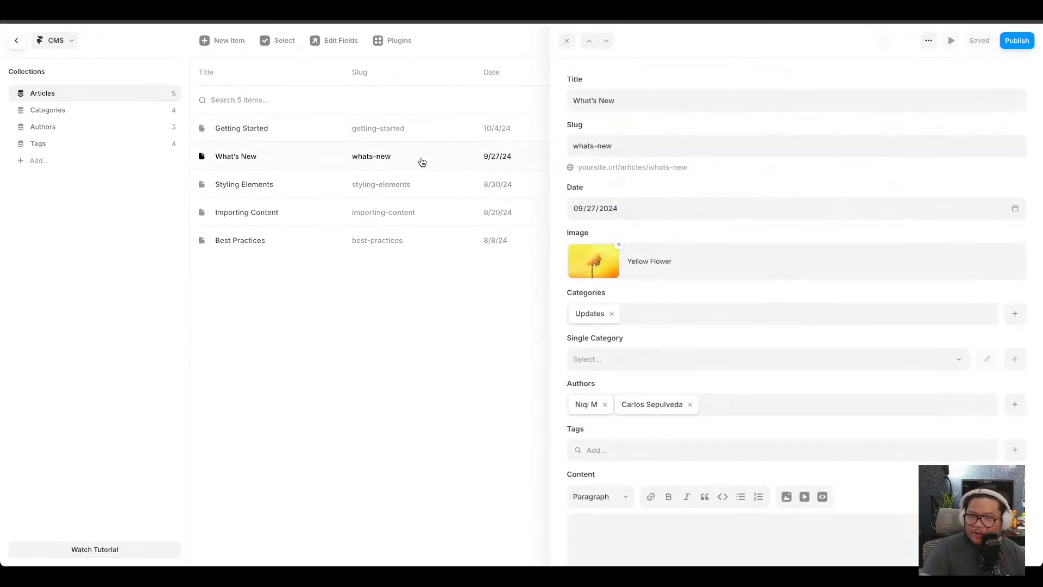
{"action": "left_click", "coordinate": [634, 367]}
{"action": "left_click", "coordinate": [677, 313]}
{"action": "left_click", "coordinate": [562, 285]}
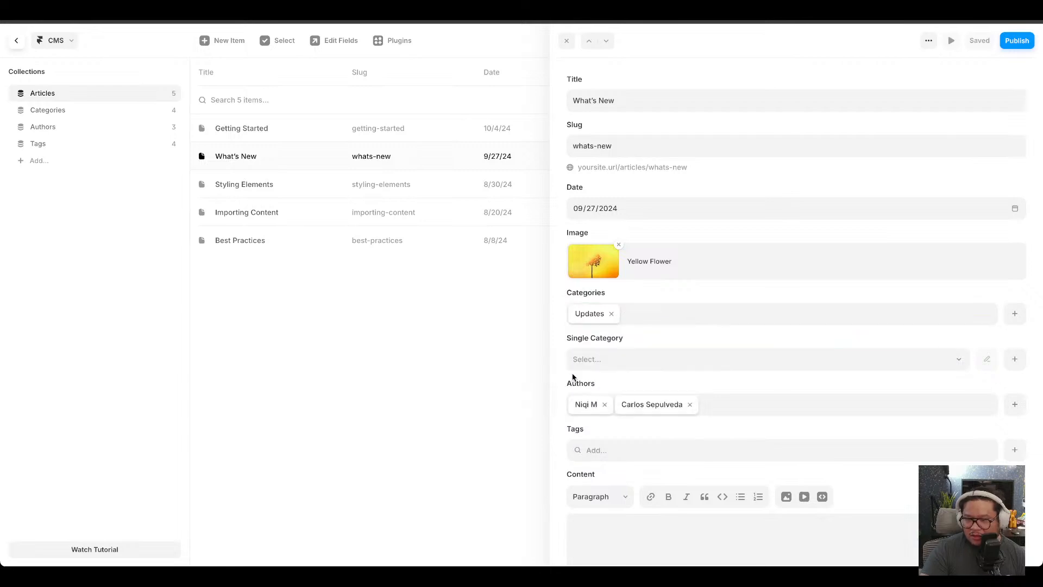
{"action": "scroll", "coordinate": [572, 379], "scroll_direction": "down", "scroll_amount": 3}
{"action": "left_click", "coordinate": [612, 348]}
{"action": "left_click", "coordinate": [619, 374]}
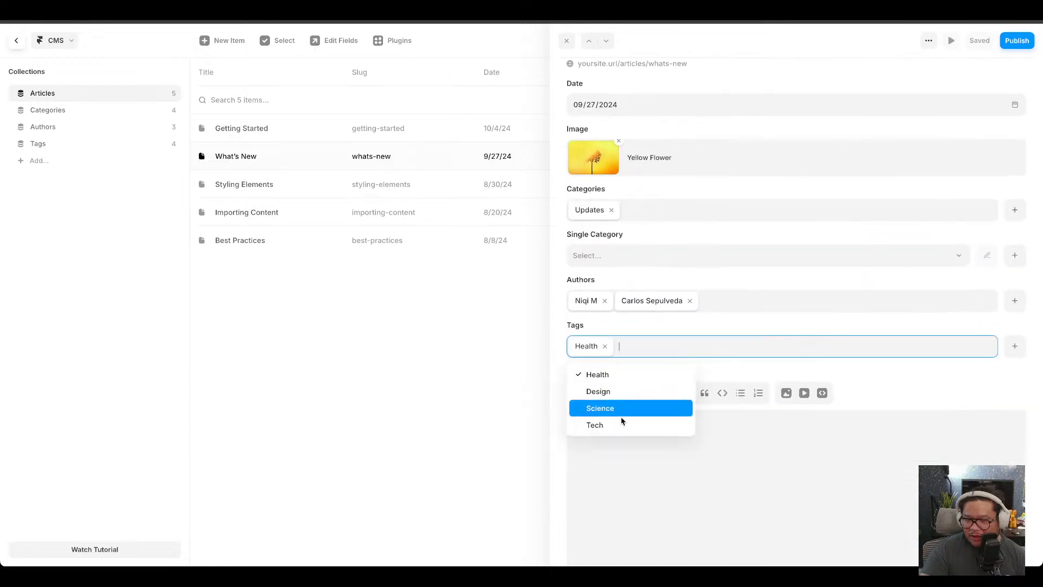
{"action": "left_click", "coordinate": [621, 425]}
Tag the Styling Elements article with Design and Science.
{"action": "left_click", "coordinate": [432, 187]}
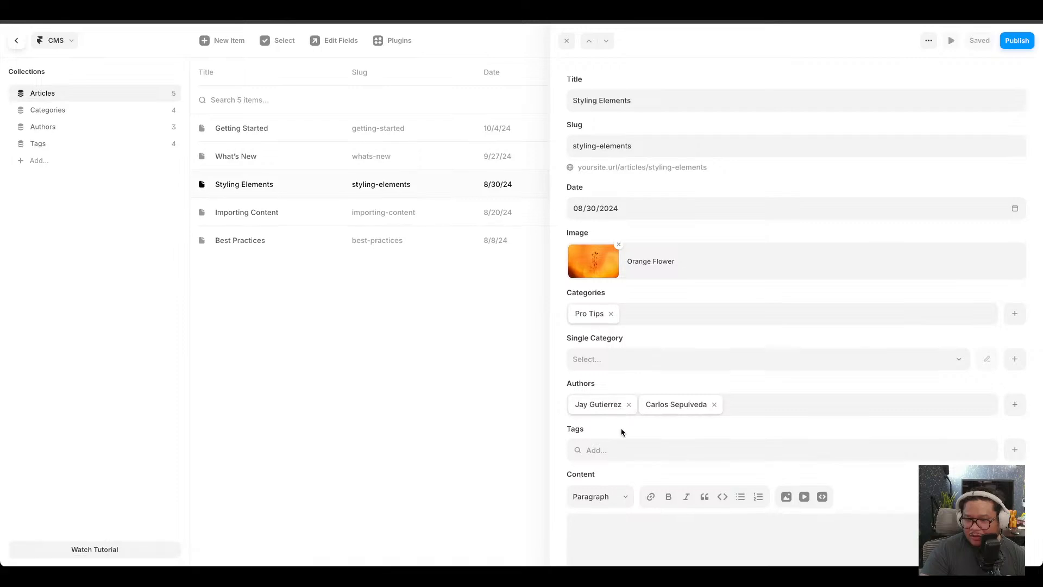
{"action": "left_click", "coordinate": [582, 449]}
{"action": "left_click", "coordinate": [616, 496]}
{"action": "left_click", "coordinate": [615, 513]}
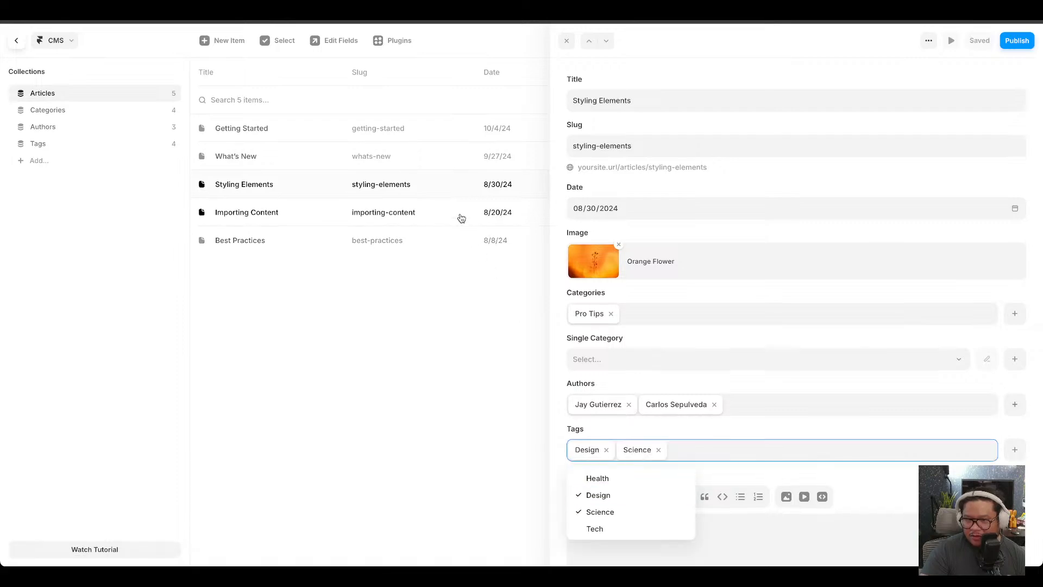
Tag the Importing Content article with Science and Tech.
{"action": "left_click", "coordinate": [459, 213]}
{"action": "left_click", "coordinate": [619, 449]}
{"action": "left_click", "coordinate": [615, 513]}
{"action": "left_click", "coordinate": [594, 528]}
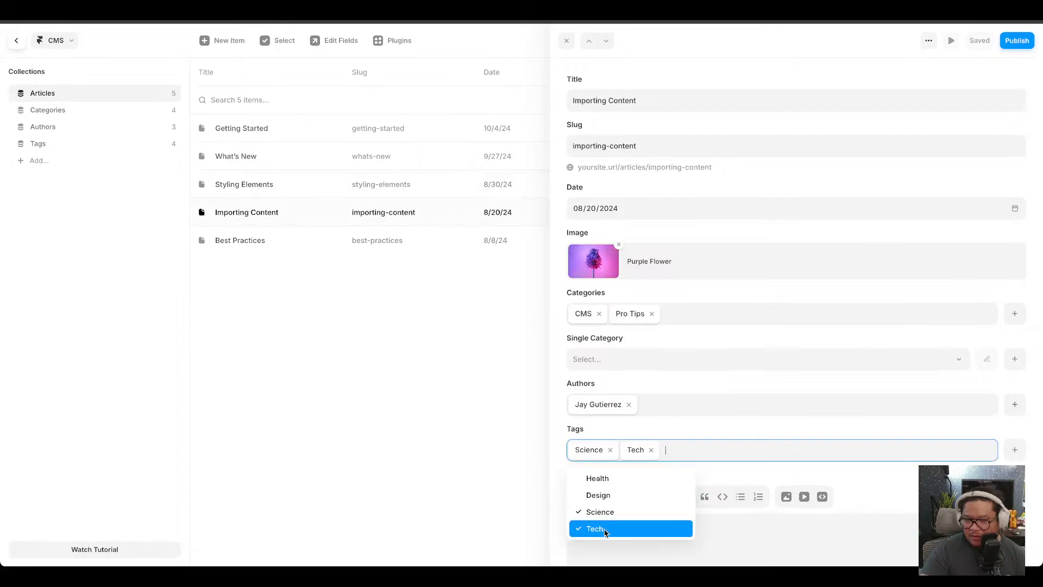
Tag the Best Practices article with Tech and Health.
{"action": "left_click", "coordinate": [478, 246]}
{"action": "left_click", "coordinate": [594, 452]}
{"action": "left_click", "coordinate": [595, 529]}
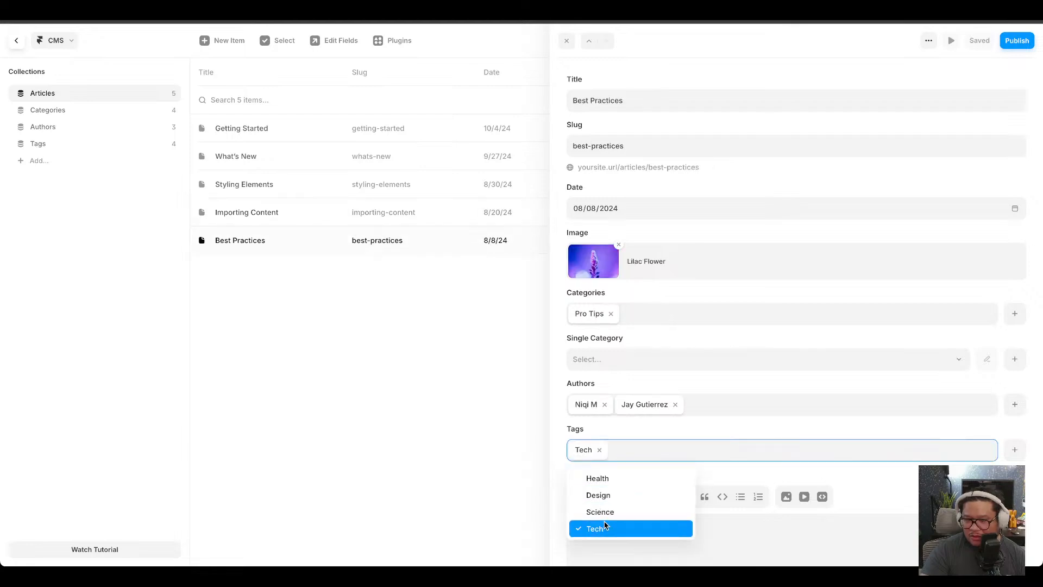
{"action": "left_click", "coordinate": [598, 478]}
Return to the blog page and remove the Tag filter from the tags collection list.
{"action": "left_click", "coordinate": [975, 72]}
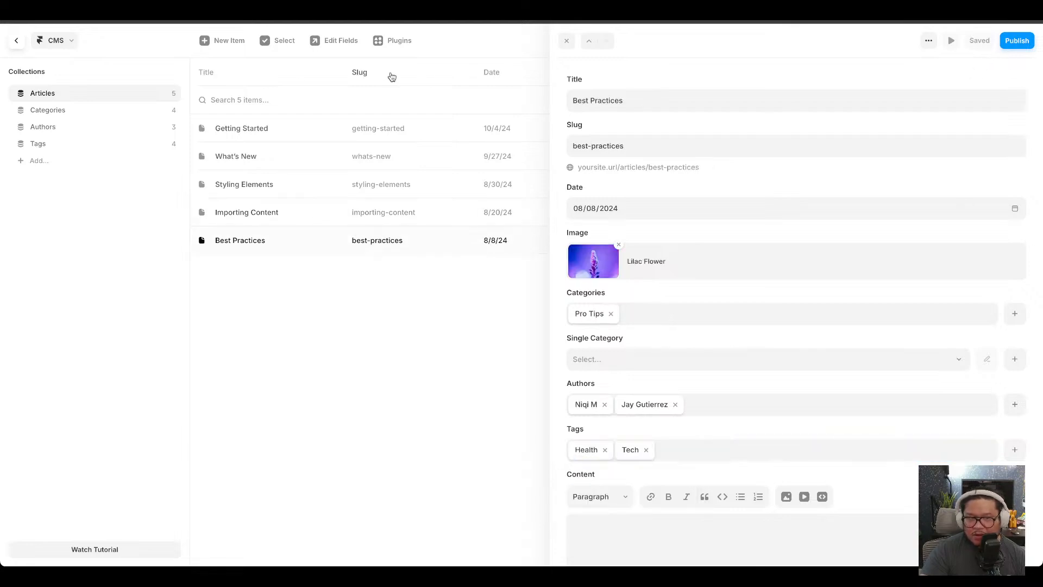
{"action": "left_click", "coordinate": [18, 42]}
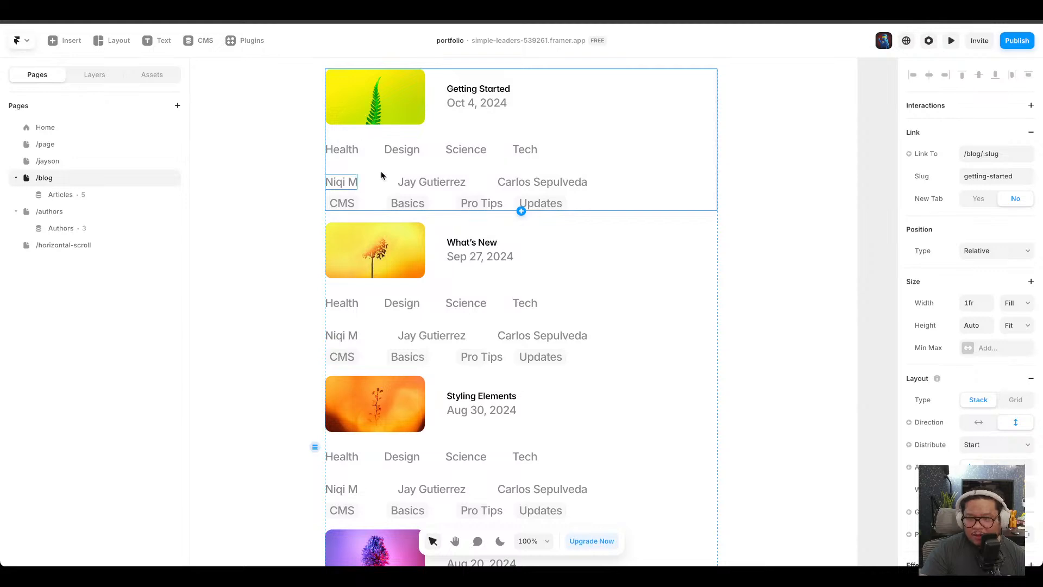
{"action": "left_click", "coordinate": [493, 153]}
{"action": "left_click", "coordinate": [970, 448]}
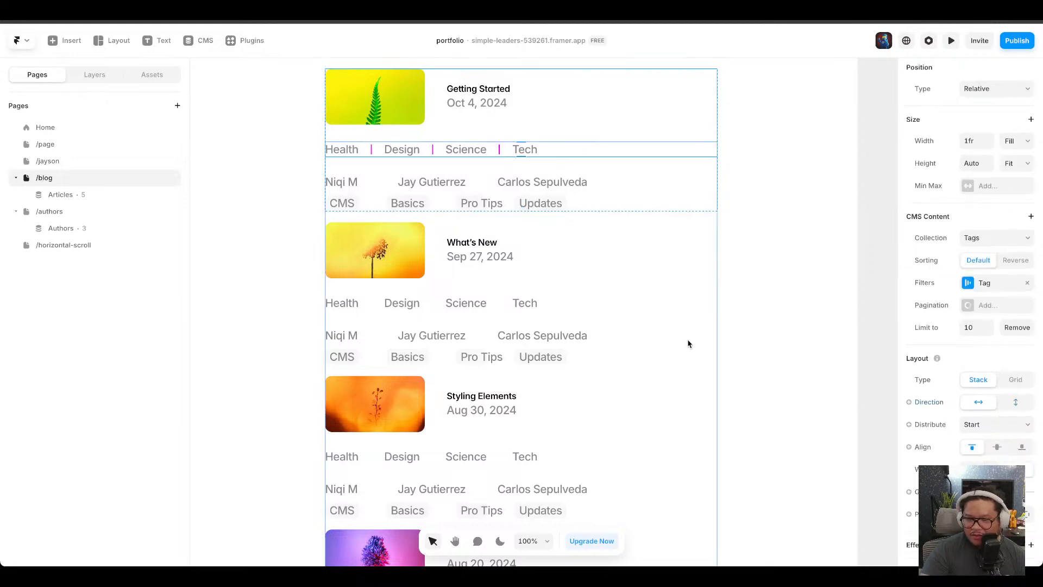
{"action": "scroll", "coordinate": [686, 348], "scroll_direction": "down", "scroll_amount": 3}
{"action": "scroll", "coordinate": [686, 357], "scroll_direction": "up", "scroll_amount": 3}
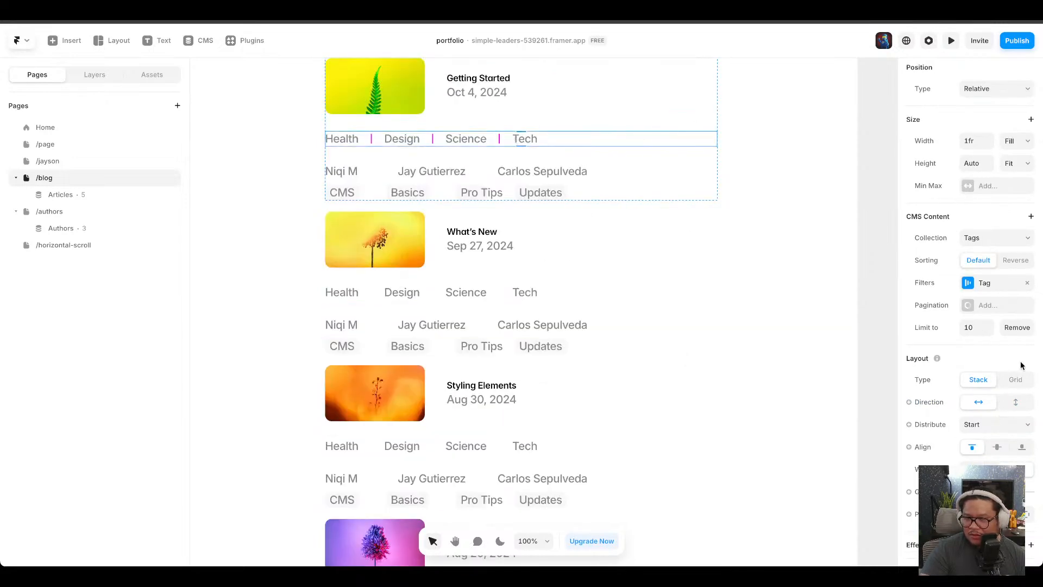
{"action": "left_click", "coordinate": [991, 286]}
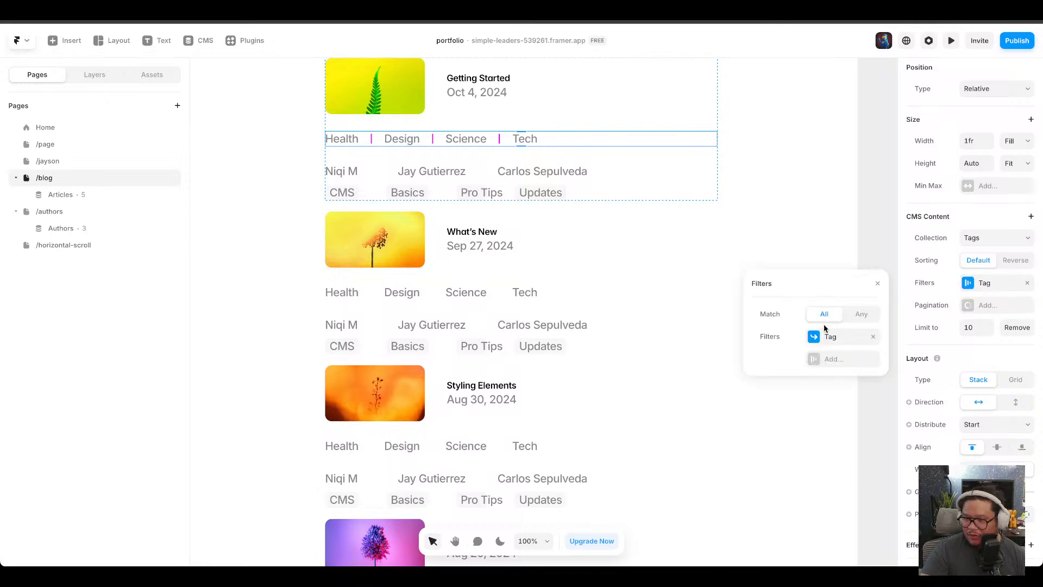
{"action": "left_click", "coordinate": [873, 337]}
{"action": "left_click", "coordinate": [978, 283]}
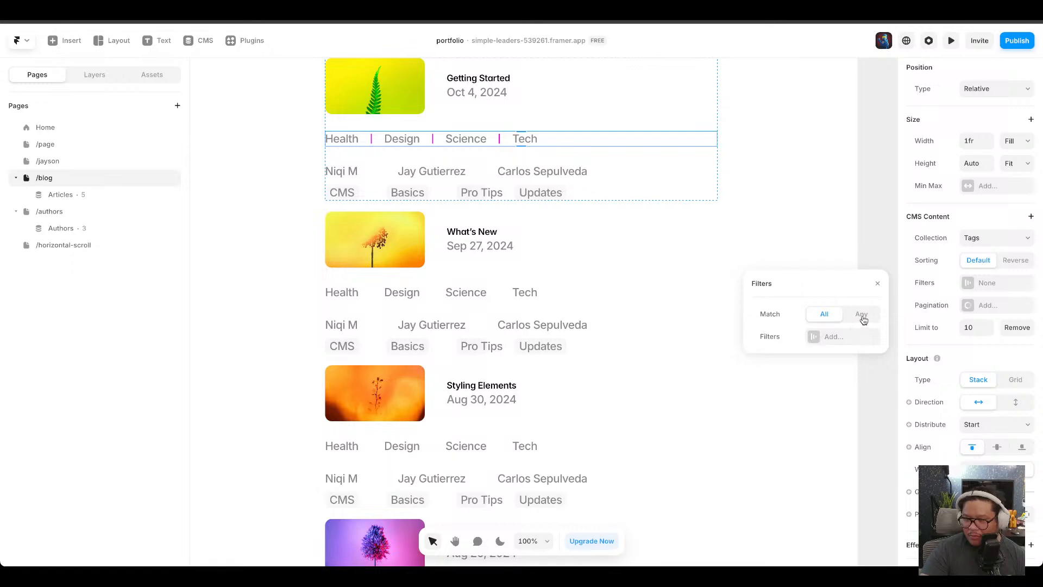
Try filtering the tags collection list by Tag with the Equals condition, then remove the filter.
{"action": "left_click", "coordinate": [818, 337]}
{"action": "left_click", "coordinate": [832, 333]}
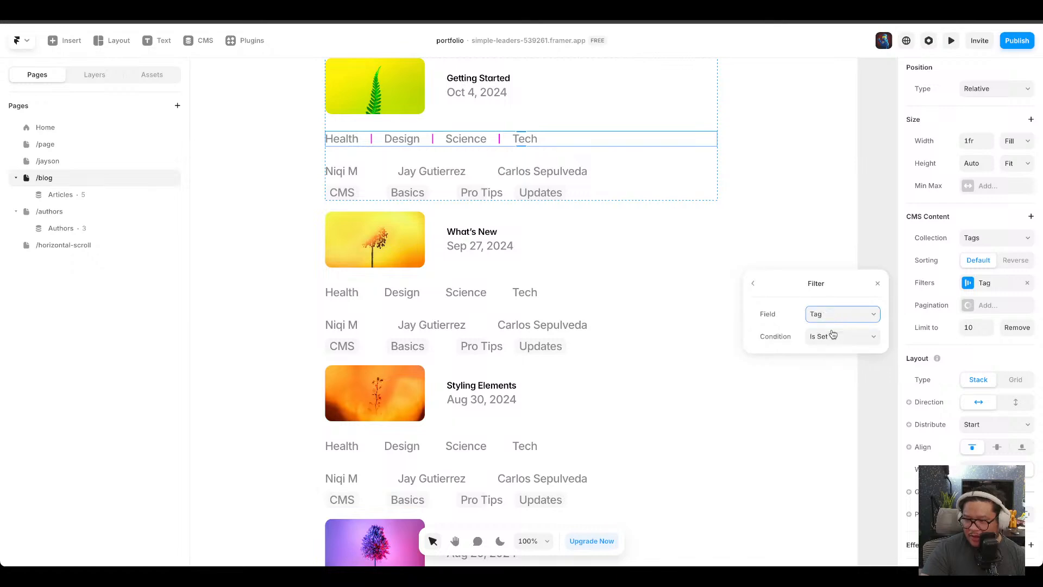
{"action": "left_click", "coordinate": [831, 339]}
{"action": "left_click", "coordinate": [830, 364]}
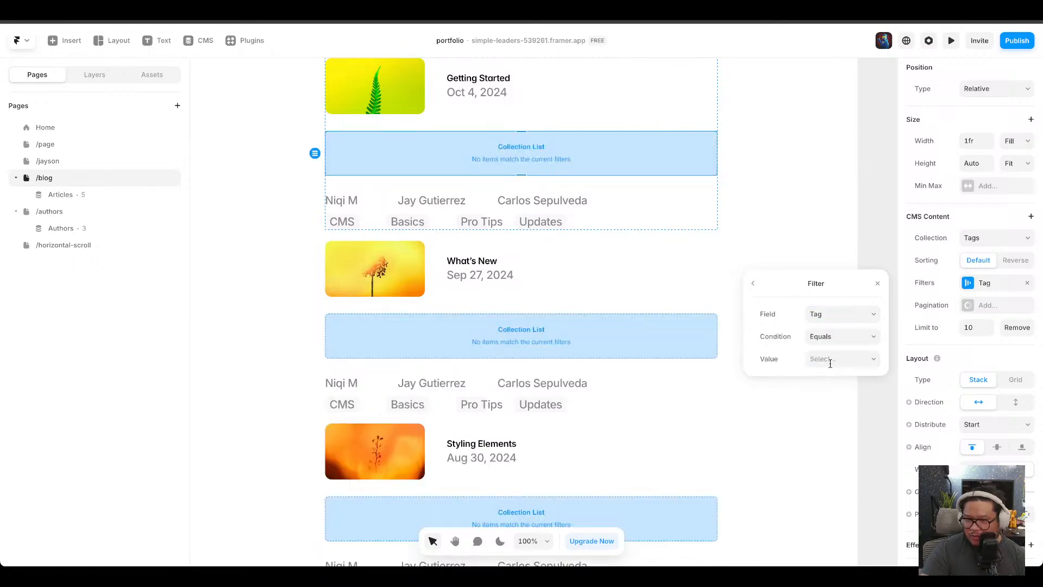
{"action": "left_click", "coordinate": [753, 283]}
{"action": "left_click", "coordinate": [874, 339]}
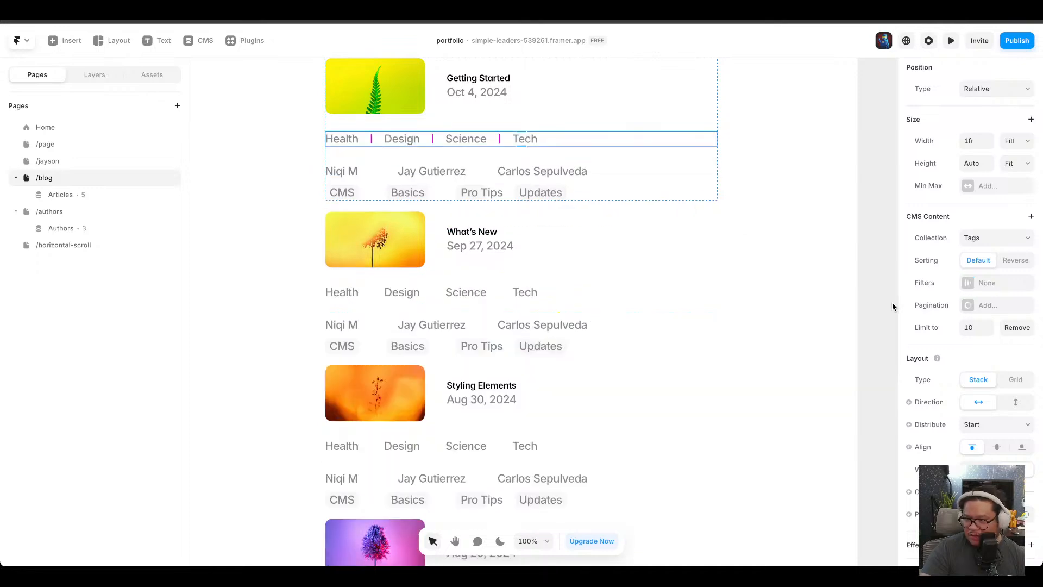
{"action": "left_click", "coordinate": [984, 283]}
{"action": "left_click", "coordinate": [983, 282]}
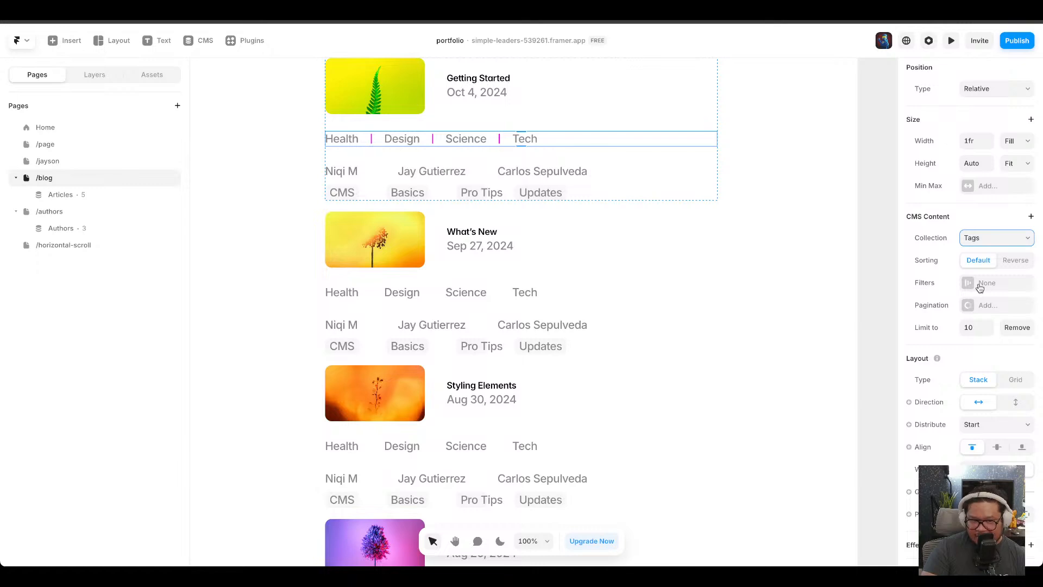
Filter the tags collection list by Tag with the Is Included In condition, bound to the article's Tags variable.
{"action": "left_click", "coordinate": [96, 75]}
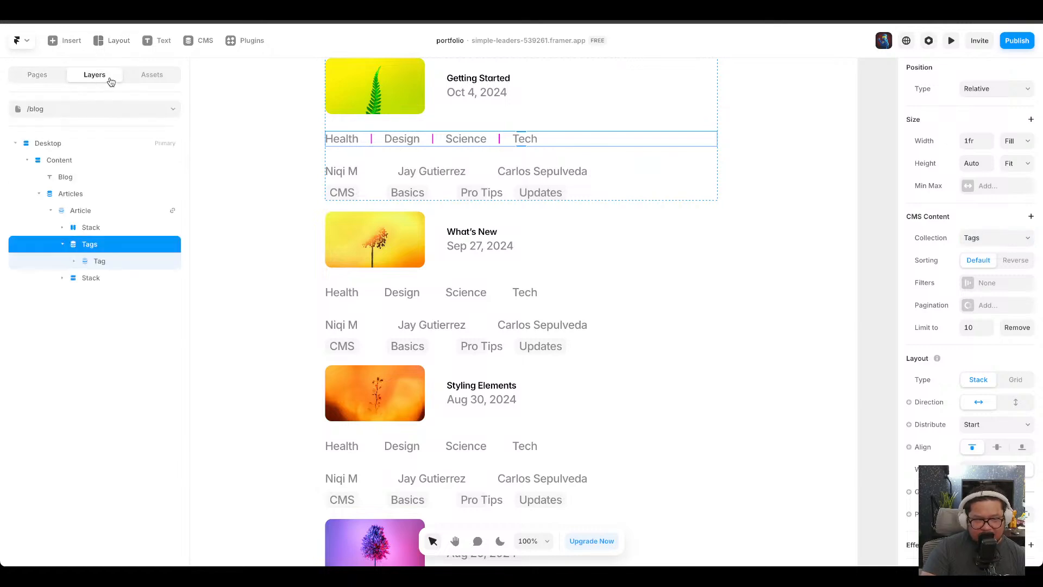
{"action": "left_click", "coordinate": [484, 169]}
{"action": "left_click", "coordinate": [481, 140]}
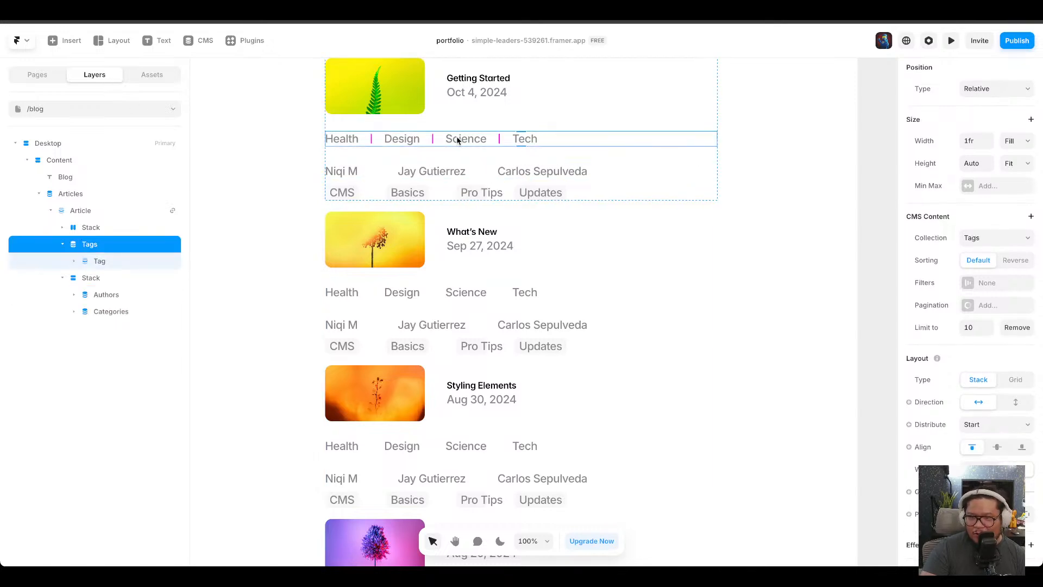
{"action": "left_click", "coordinate": [999, 283]}
{"action": "left_click", "coordinate": [839, 336]}
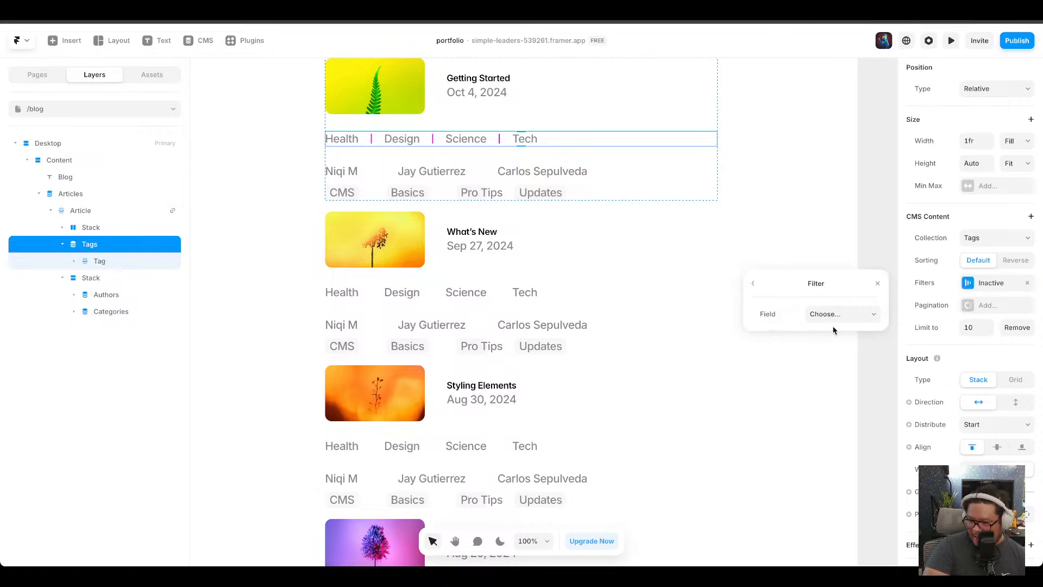
{"action": "left_click", "coordinate": [834, 339]}
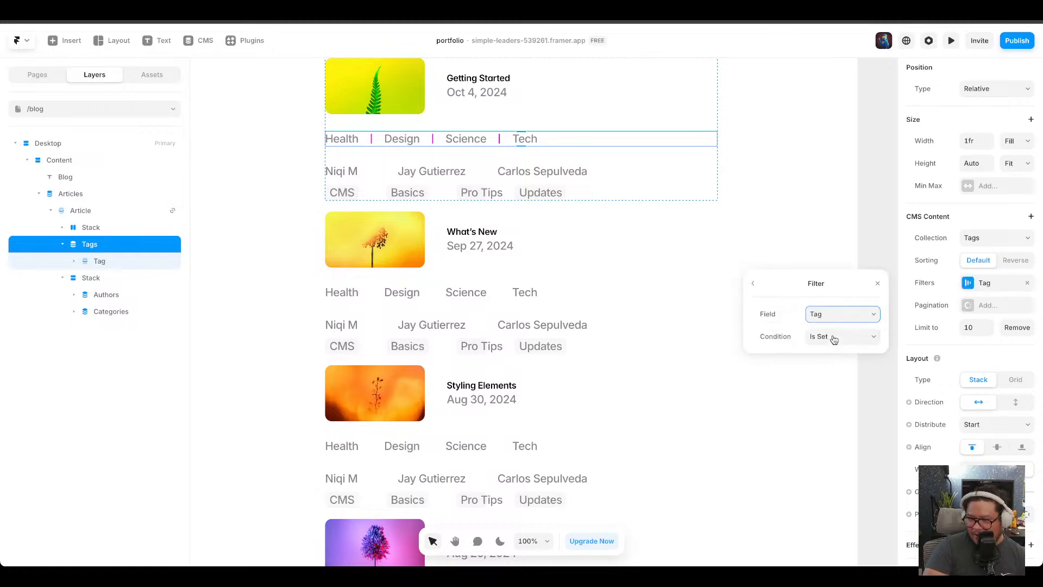
{"action": "left_click", "coordinate": [835, 341]}
{"action": "left_click", "coordinate": [840, 354]}
{"action": "left_click", "coordinate": [839, 336]}
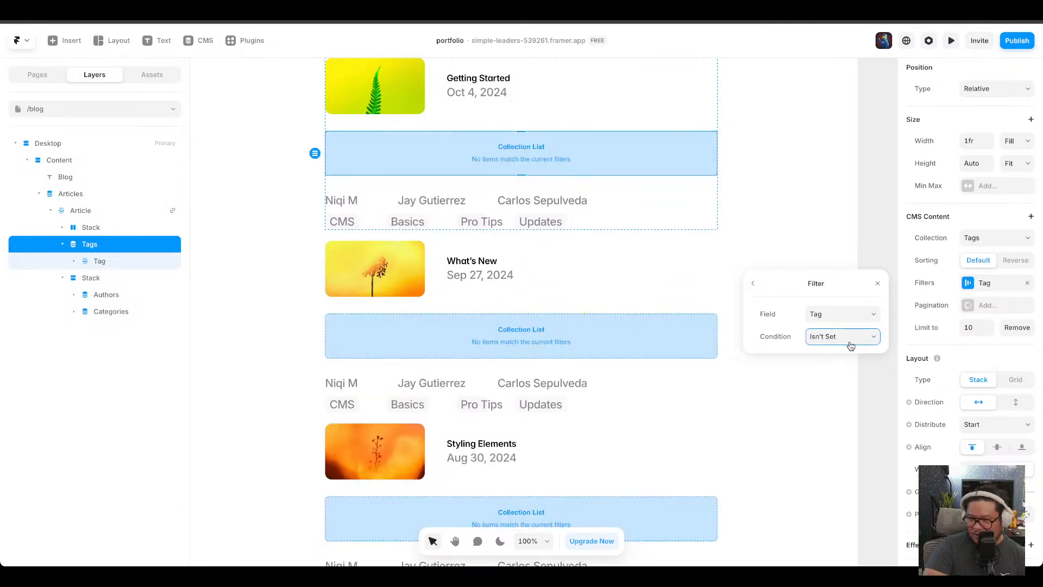
{"action": "left_click", "coordinate": [838, 340]}
{"action": "left_click", "coordinate": [832, 356]}
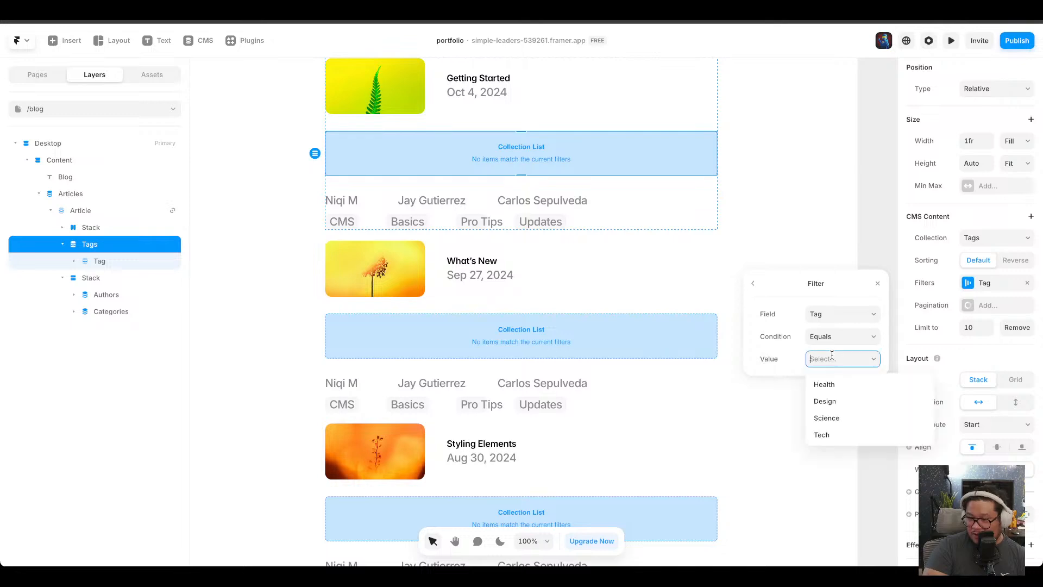
{"action": "left_click", "coordinate": [840, 383]}
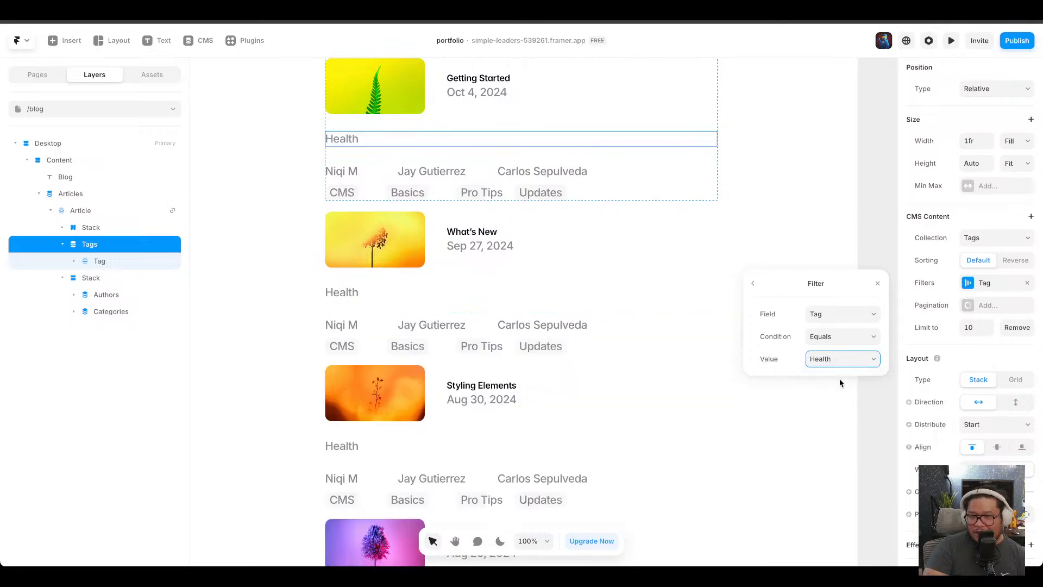
{"action": "left_click", "coordinate": [841, 341]}
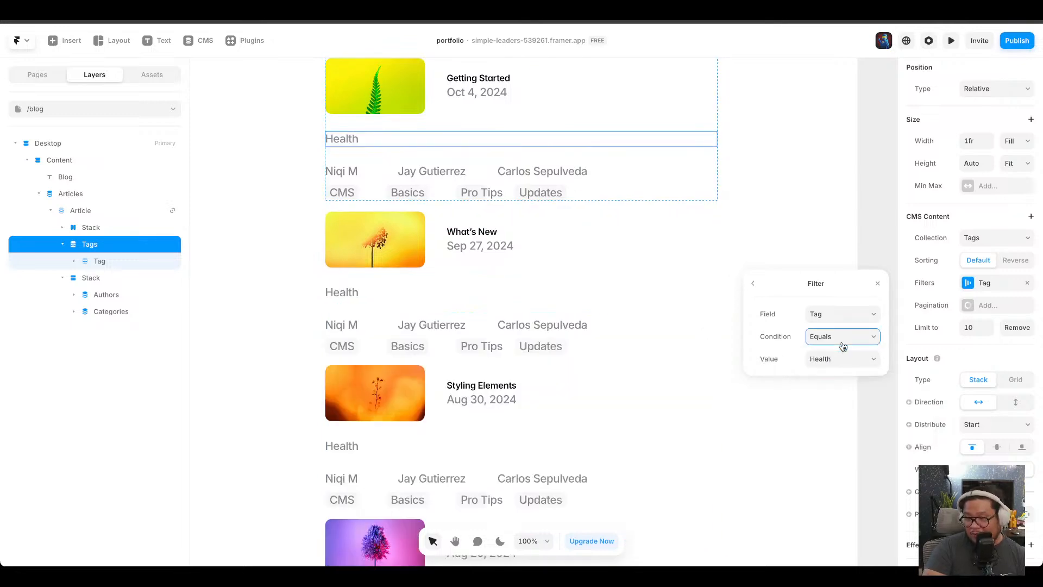
{"action": "key", "text": "Down"}
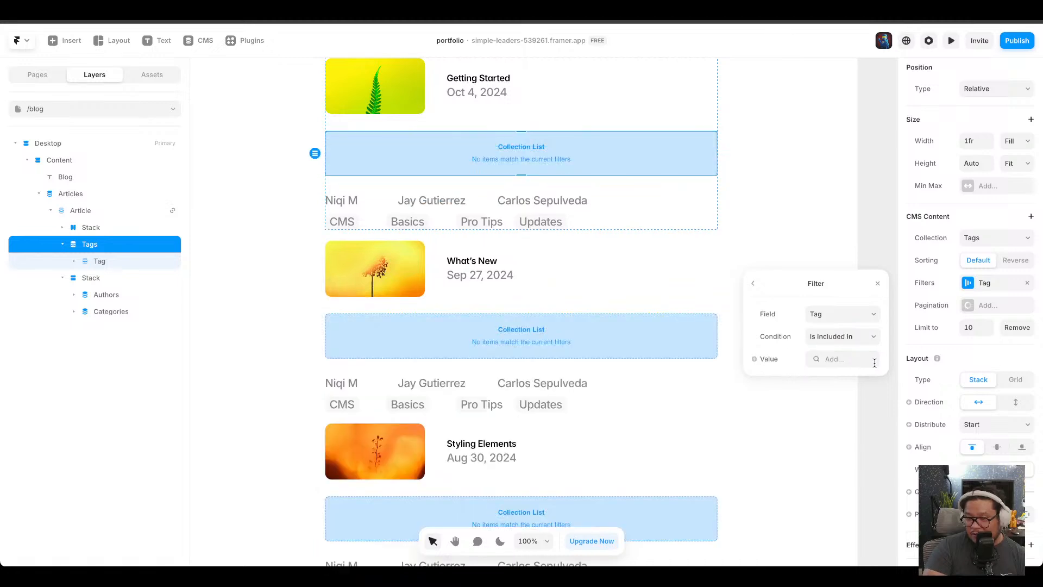
{"action": "left_click", "coordinate": [841, 358]}
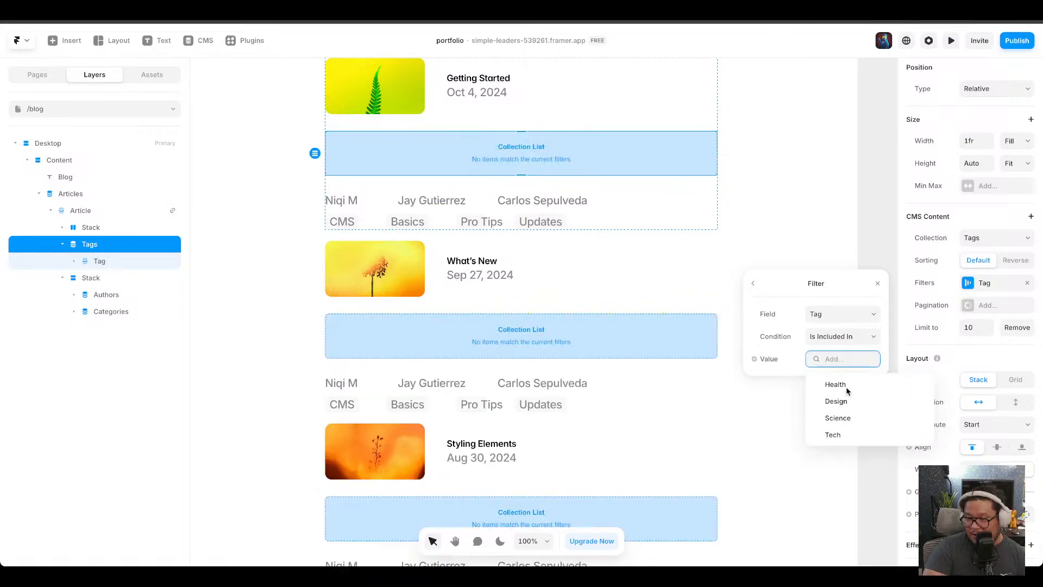
{"action": "left_click", "coordinate": [755, 359]}
{"action": "mouse_move", "coordinate": [782, 383]}
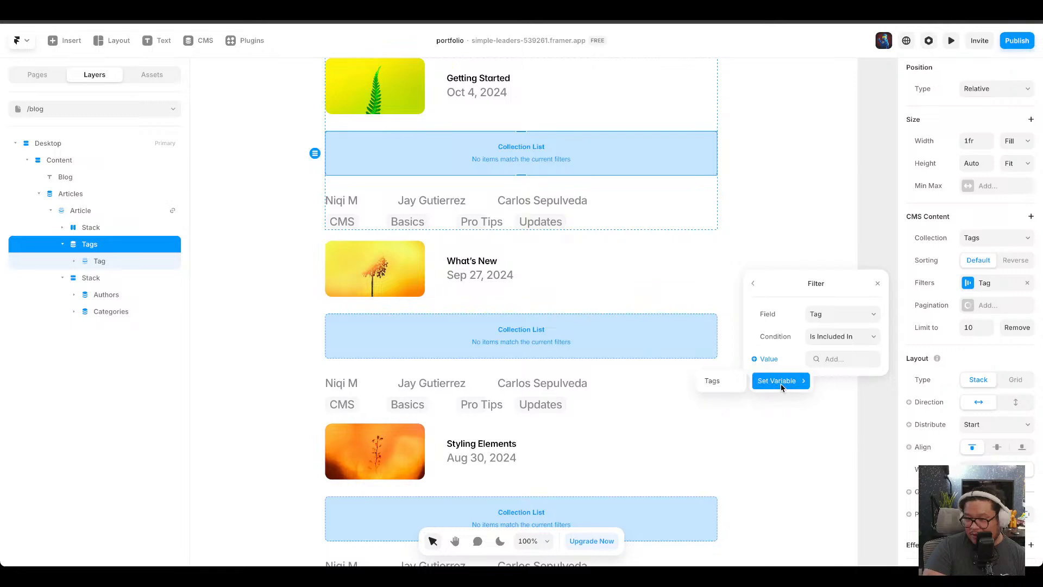
{"action": "left_click", "coordinate": [722, 382]}
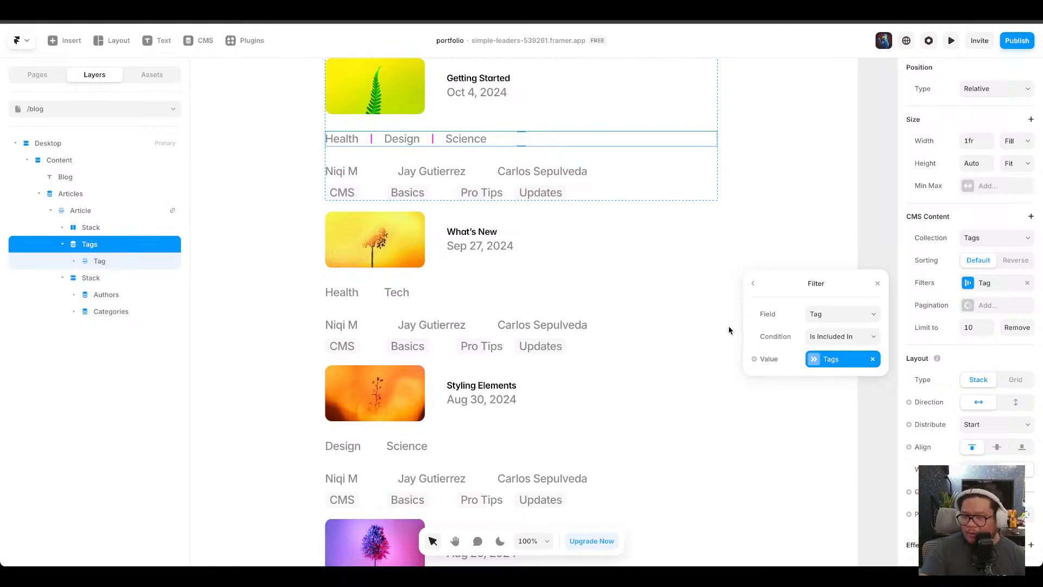
Try adding a second filter to the tags collection list, then remove it.
{"action": "left_click", "coordinate": [753, 283]}
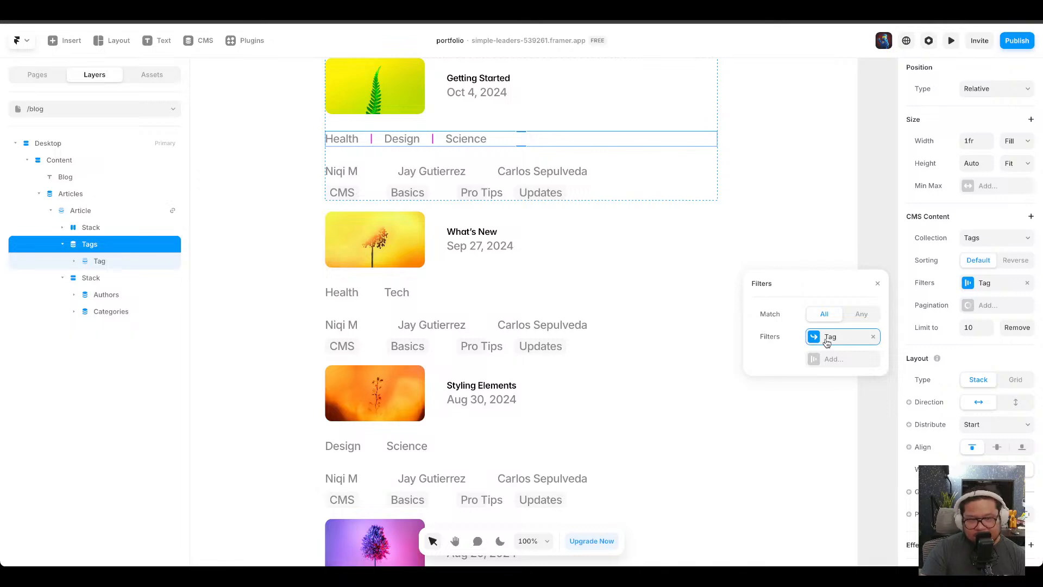
{"action": "left_click", "coordinate": [827, 338]}
{"action": "left_click", "coordinate": [754, 284]}
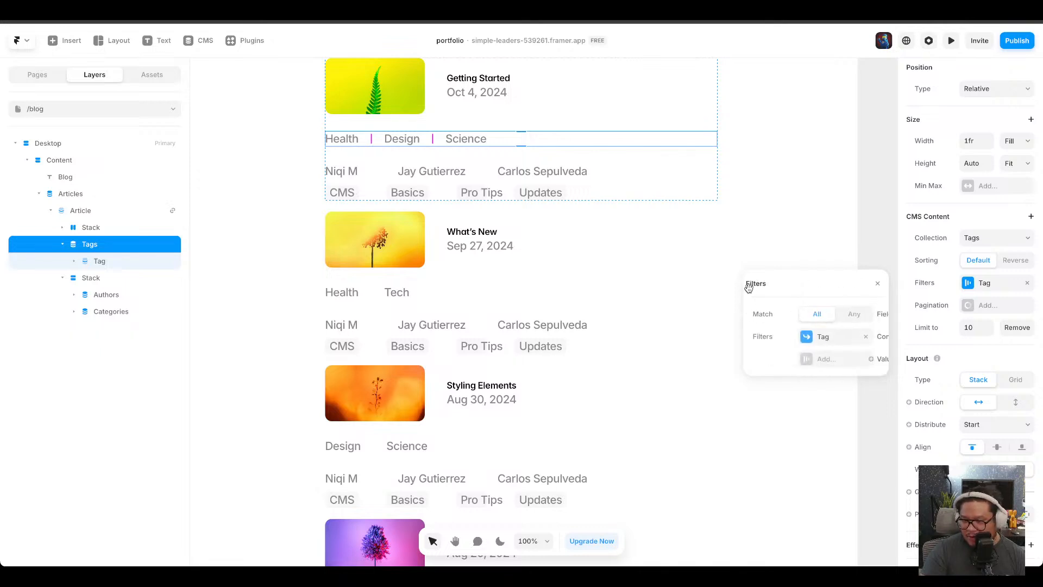
{"action": "left_click", "coordinate": [825, 361]}
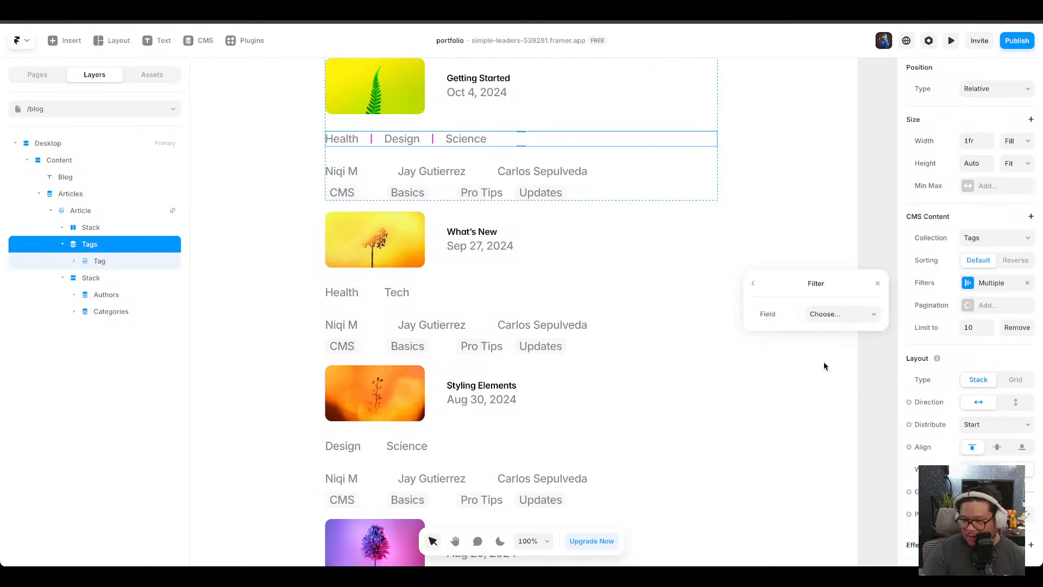
{"action": "left_click", "coordinate": [758, 286]}
{"action": "left_click", "coordinate": [873, 359]}
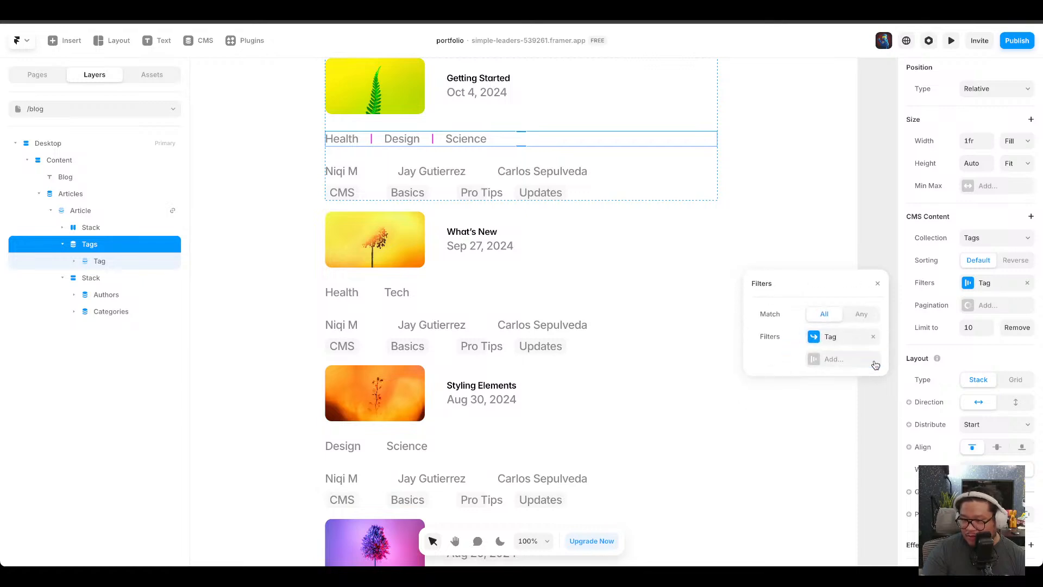
Unbind the Tag filter's value, remove the Health and Design values, then rebind it to the Tags variable.
{"action": "left_click", "coordinate": [832, 340]}
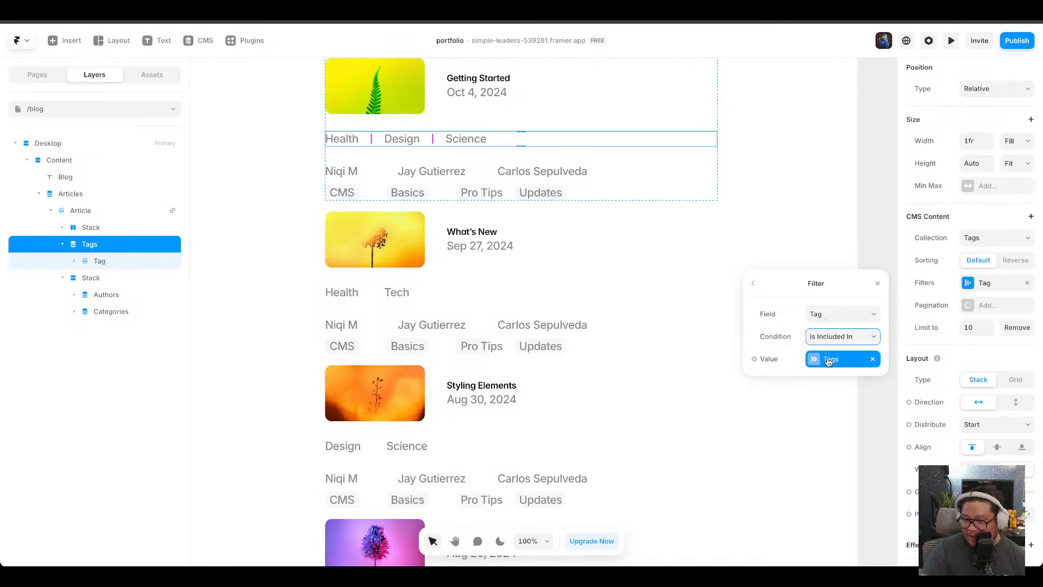
{"action": "left_click", "coordinate": [754, 359]}
{"action": "mouse_move", "coordinate": [772, 383]}
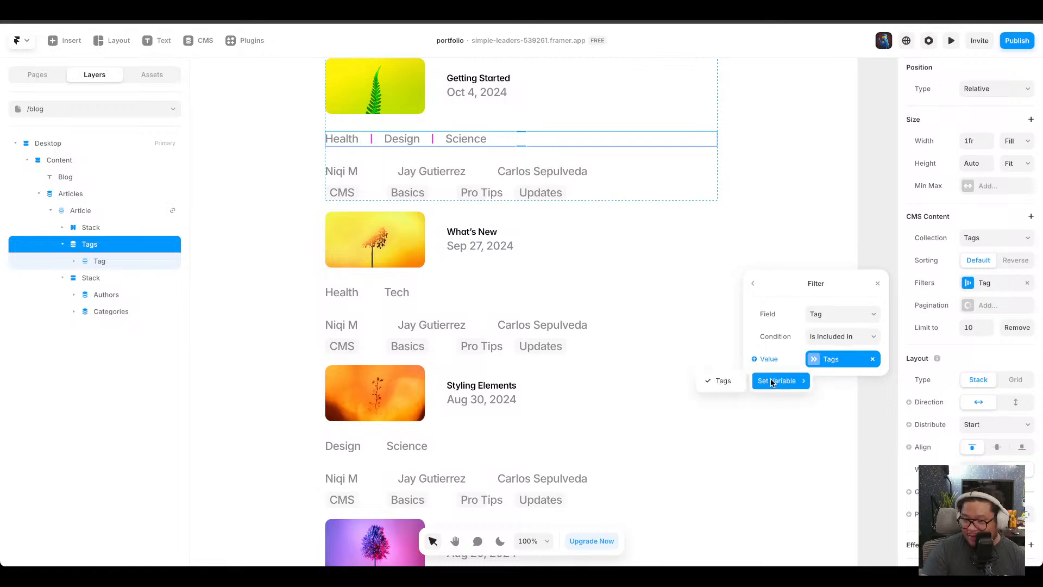
{"action": "left_click", "coordinate": [723, 384]}
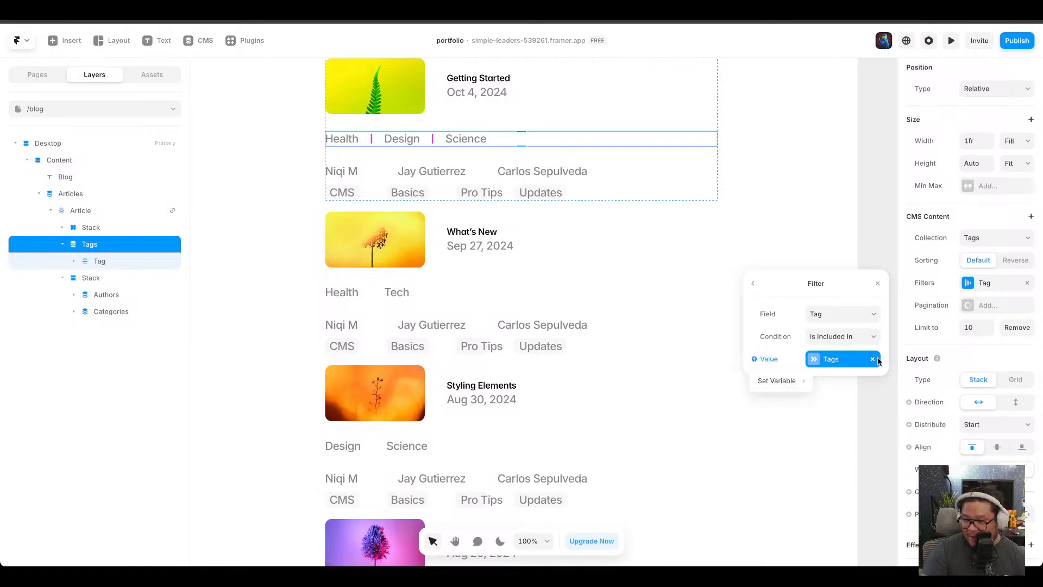
{"action": "left_click", "coordinate": [872, 358]}
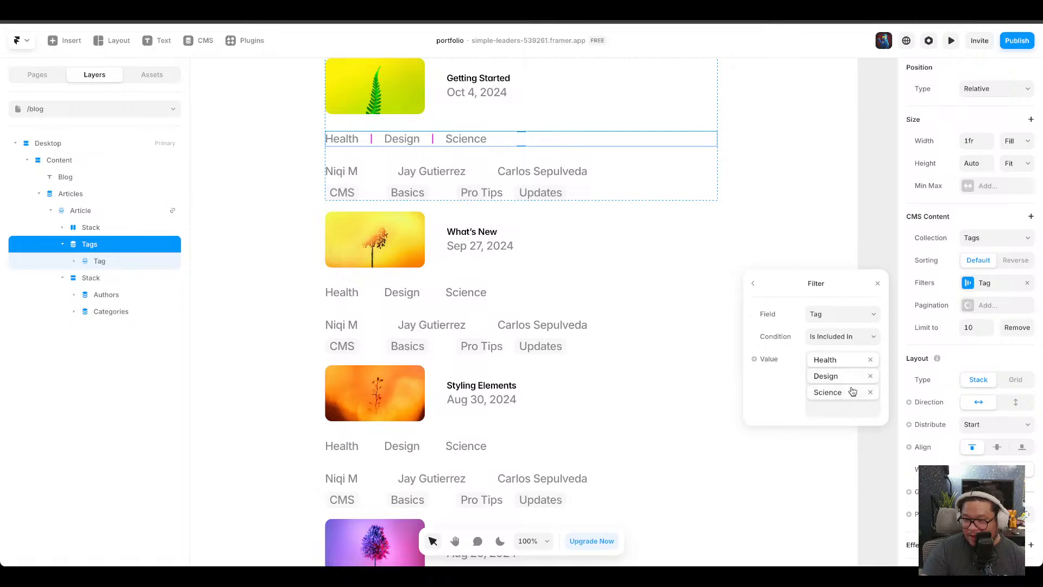
{"action": "left_click", "coordinate": [872, 360]}
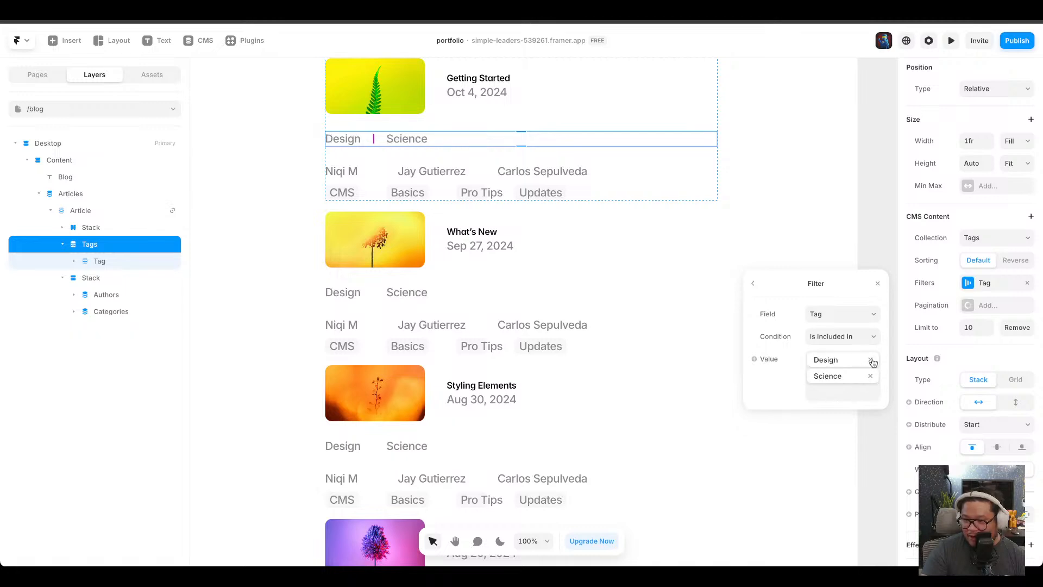
{"action": "left_click", "coordinate": [871, 360]}
{"action": "left_click", "coordinate": [871, 359]}
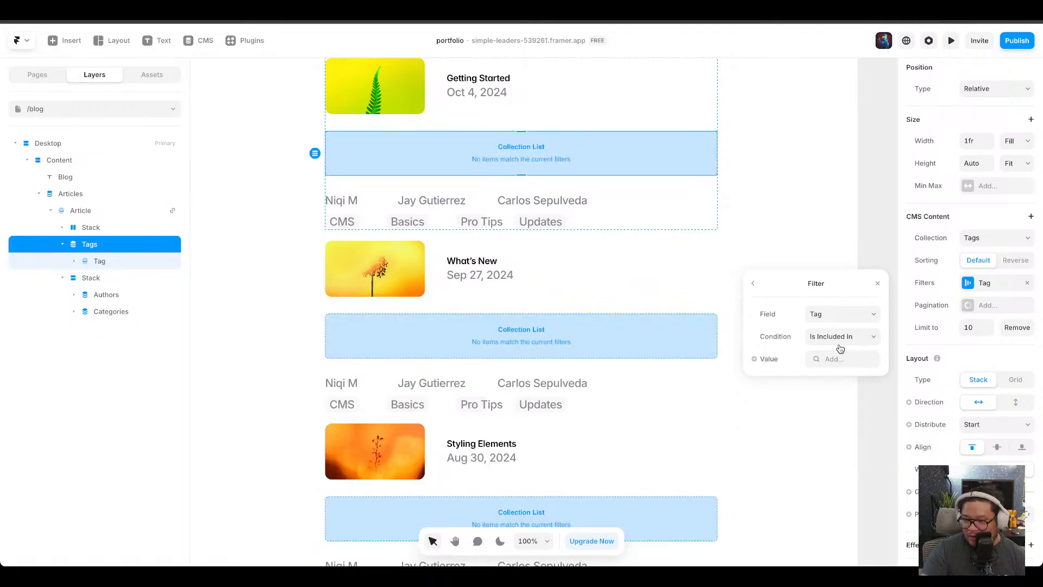
{"action": "left_click", "coordinate": [755, 359]}
{"action": "mouse_move", "coordinate": [777, 380]}
{"action": "left_click", "coordinate": [711, 381]}
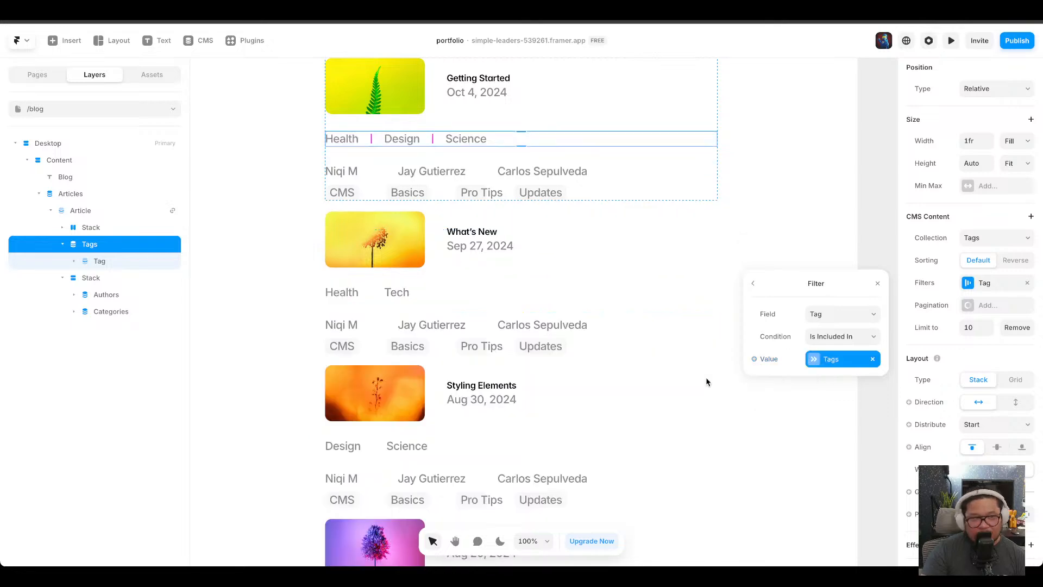
Filter the authors collection list by Author with Is Included In, bound to the article's Authors variable.
{"action": "left_click", "coordinate": [617, 170]}
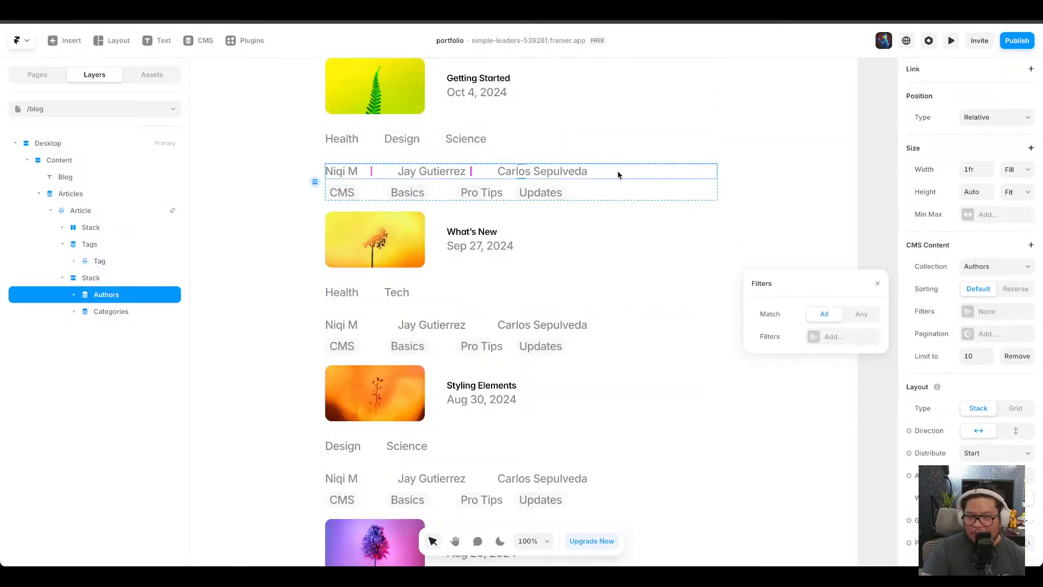
{"action": "left_click", "coordinate": [853, 337]}
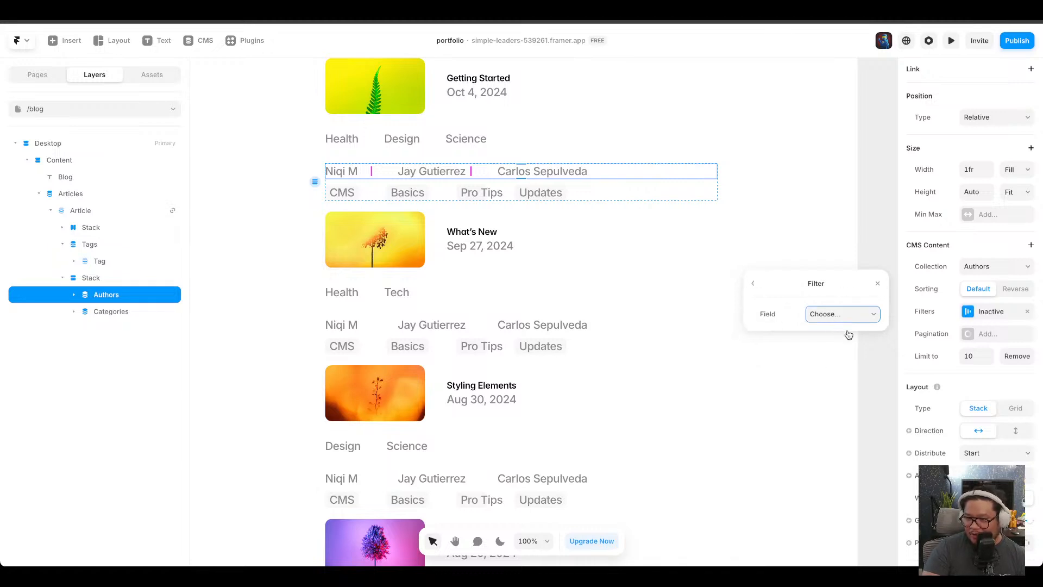
{"action": "left_click", "coordinate": [841, 333]}
{"action": "left_click", "coordinate": [828, 376]}
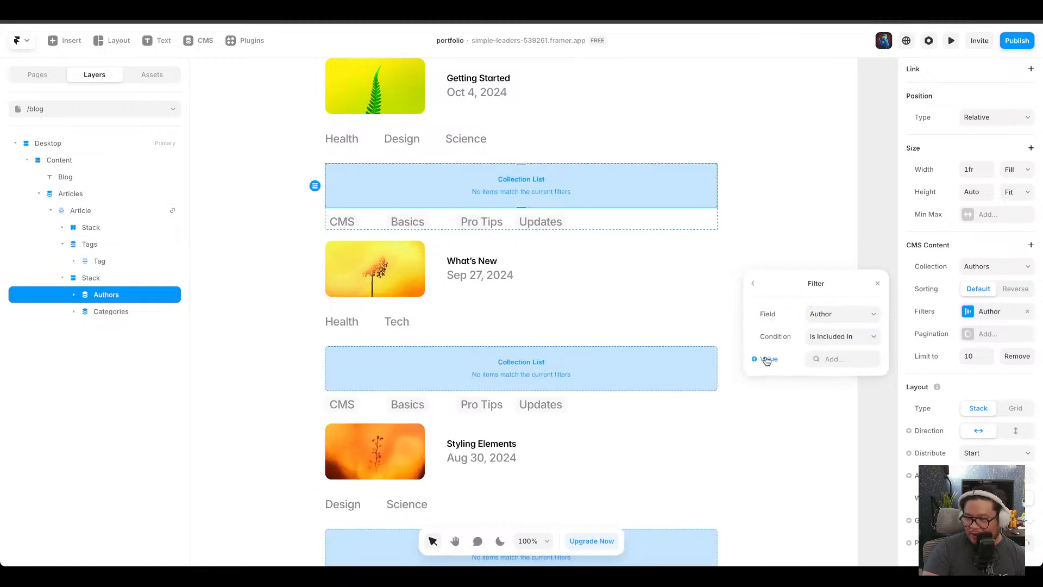
{"action": "left_click", "coordinate": [768, 360]}
{"action": "mouse_move", "coordinate": [776, 379]}
{"action": "left_click", "coordinate": [727, 380]}
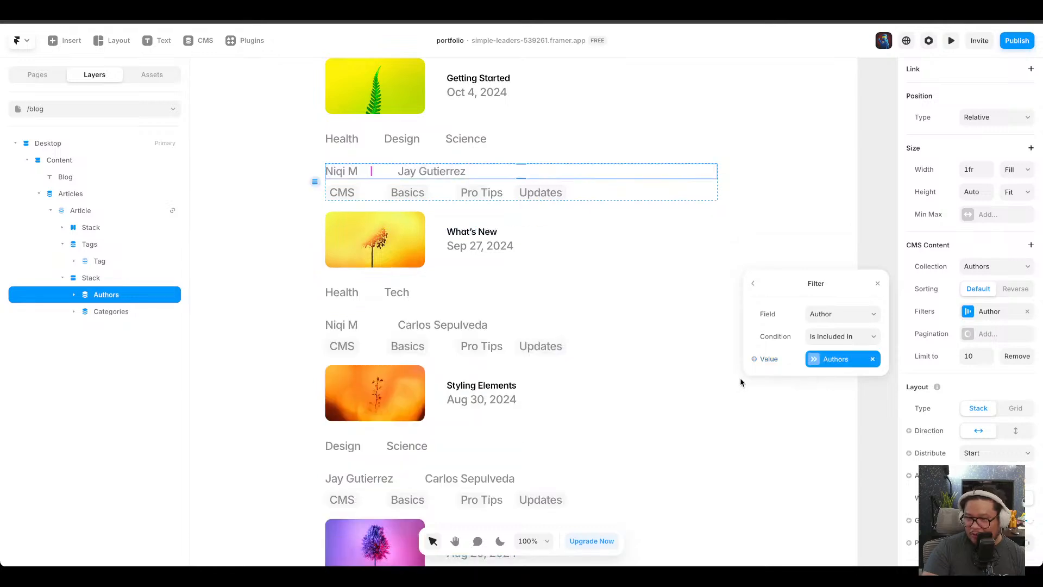
Set the categories collection list's Category filter to Is Included In, bound to the article's Categories variable.
{"action": "left_click", "coordinate": [589, 196]}
{"action": "left_click", "coordinate": [440, 194]}
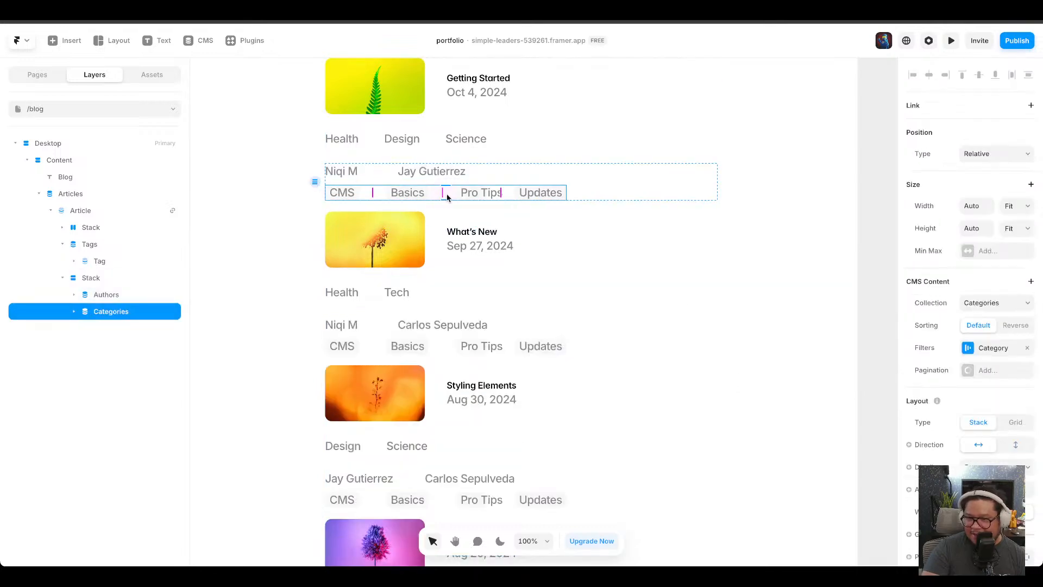
{"action": "left_click", "coordinate": [984, 350]}
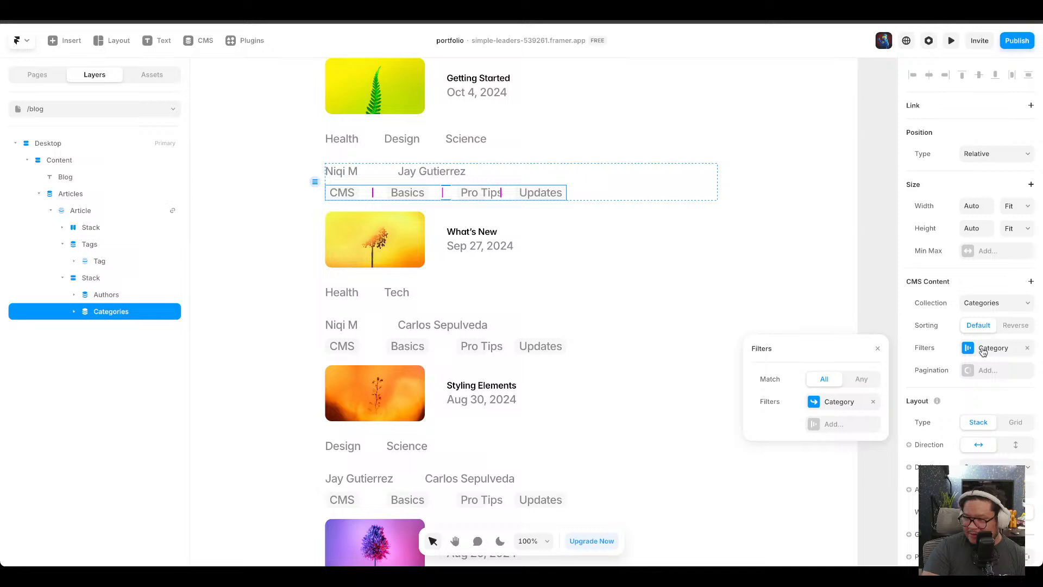
{"action": "left_click", "coordinate": [837, 405]}
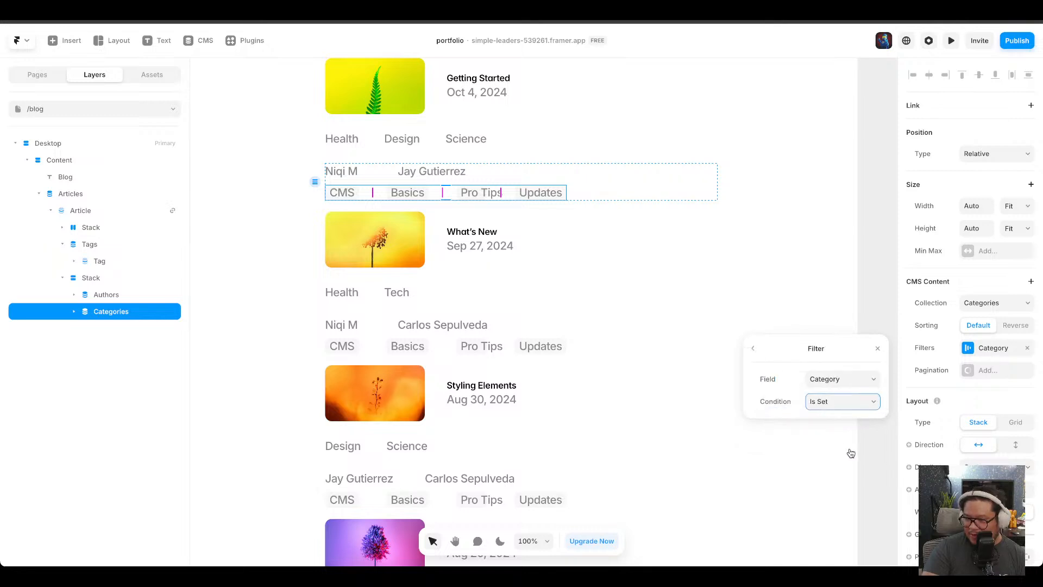
{"action": "left_click", "coordinate": [831, 433]}
{"action": "left_click", "coordinate": [768, 425]}
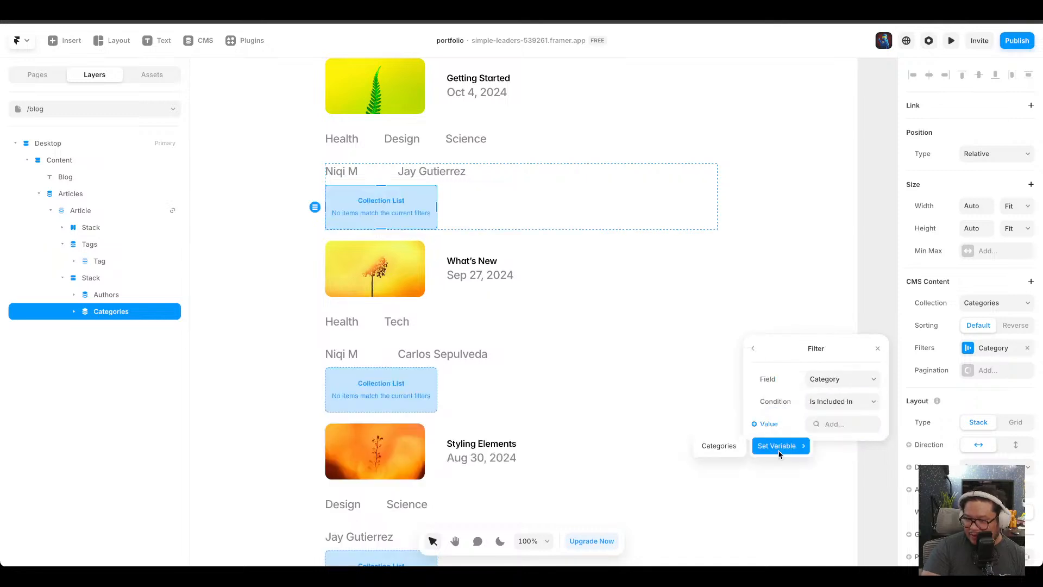
{"action": "left_click", "coordinate": [718, 445]}
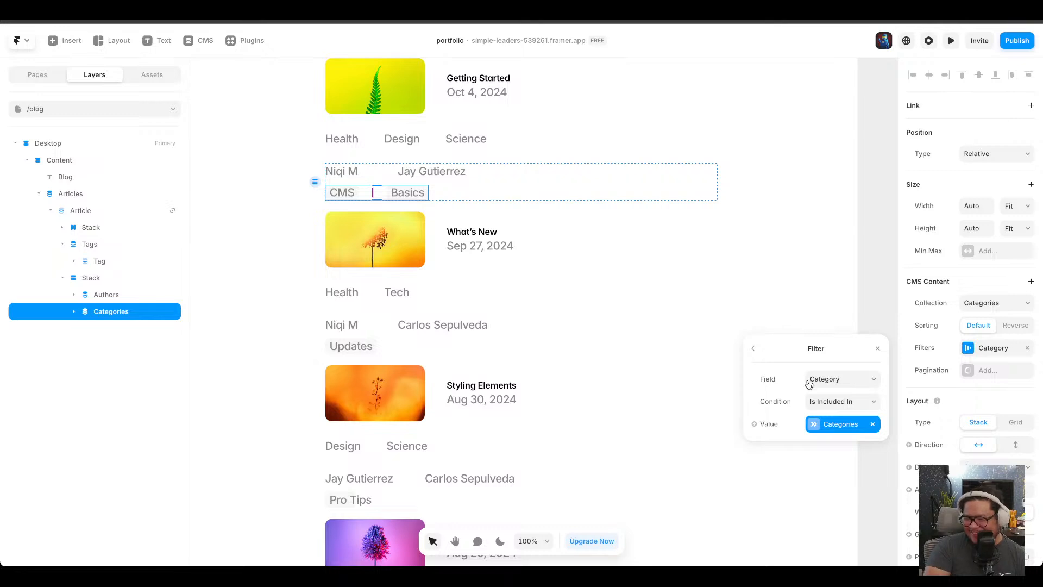
{"action": "left_click", "coordinate": [878, 349]}
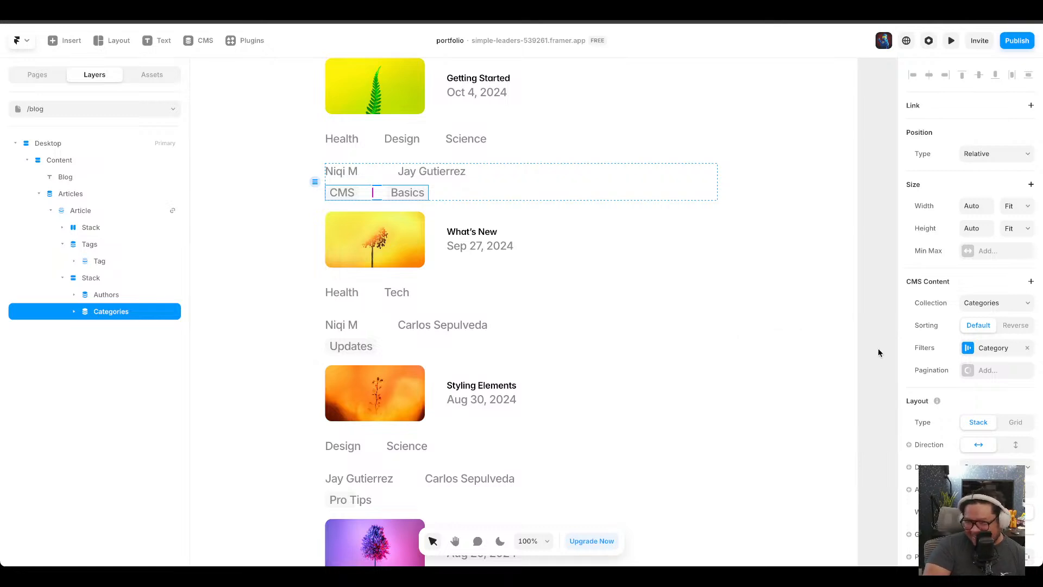
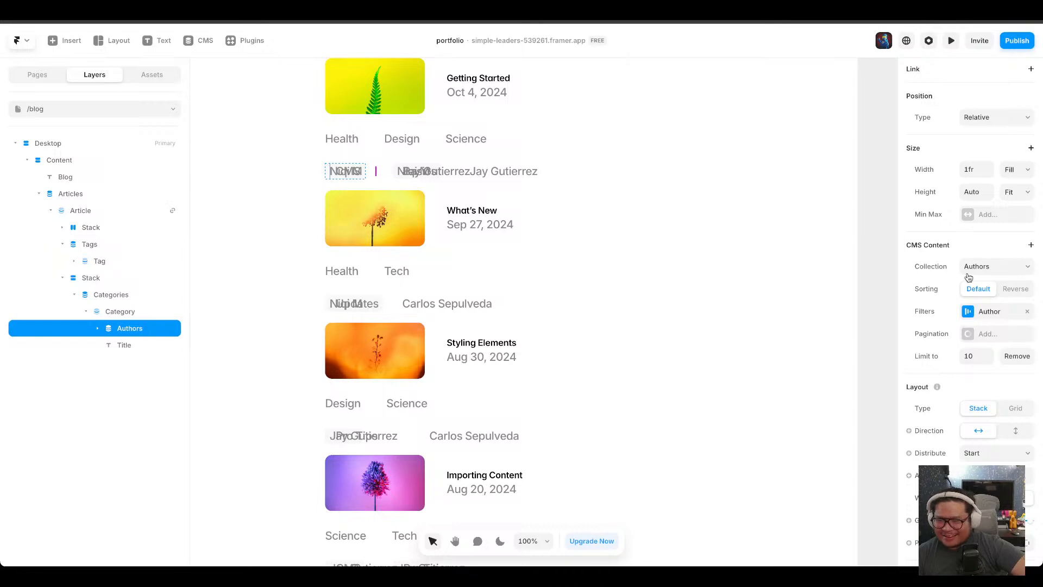
Open the authors collection list's Author filter settings to review them, then close them.
{"action": "left_click", "coordinate": [986, 314]}
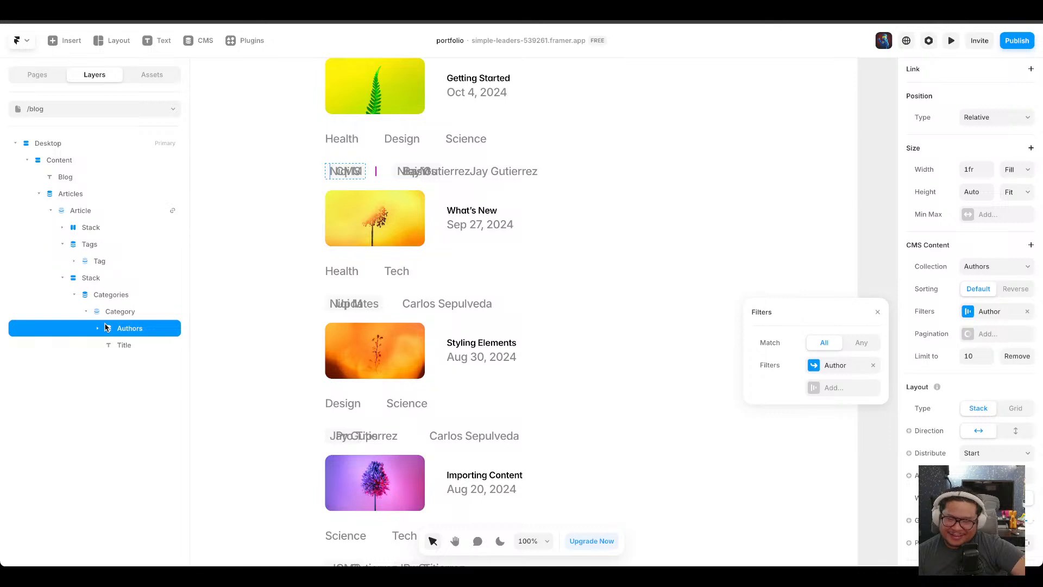
{"action": "left_click", "coordinate": [877, 312]}
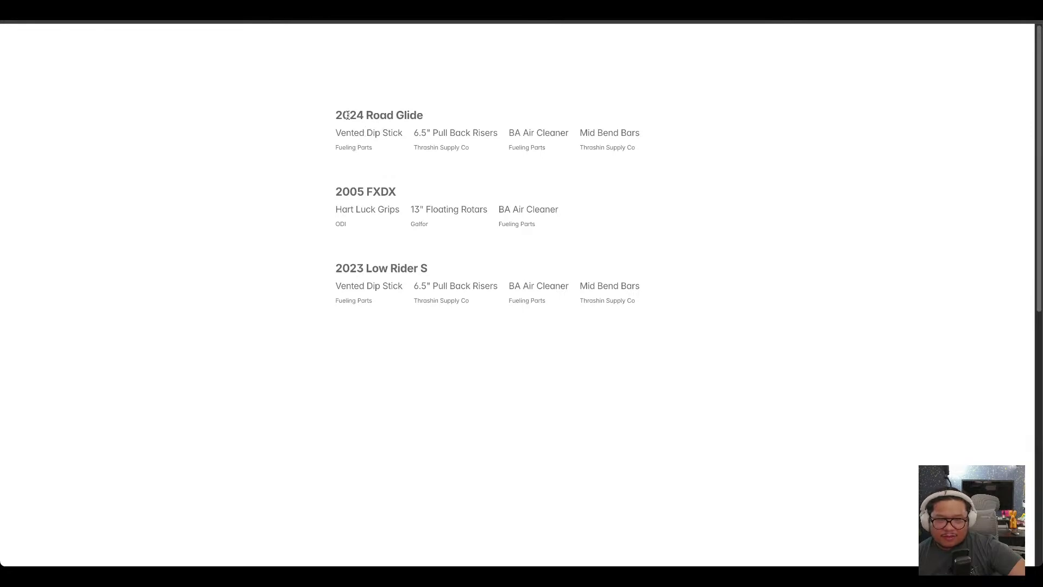
Examine the example page listing motorcycle builds with their nested parts and part brands.
{"action": "left_click_drag", "start_coordinate": [349, 115], "coordinate": [434, 116]}
{"action": "mouse_move", "coordinate": [346, 133]}
{"action": "left_mouse_down"}
{"action": "mouse_move", "coordinate": [644, 135]}
{"action": "mouse_move", "coordinate": [341, 132]}
{"action": "left_mouse_up"}
{"action": "left_click", "coordinate": [341, 133]}
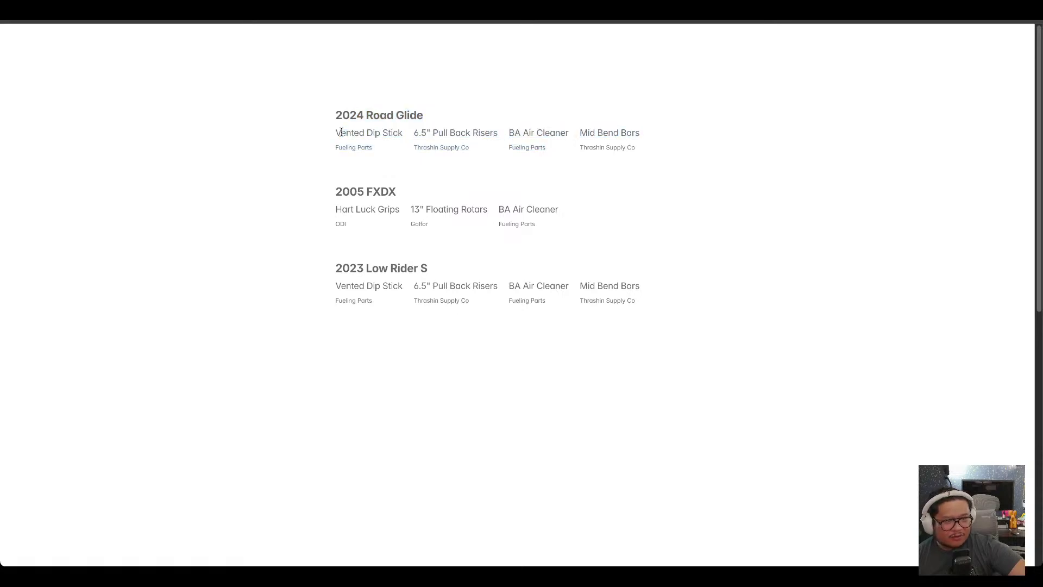
{"action": "left_click_drag", "start_coordinate": [338, 147], "coordinate": [450, 147]}
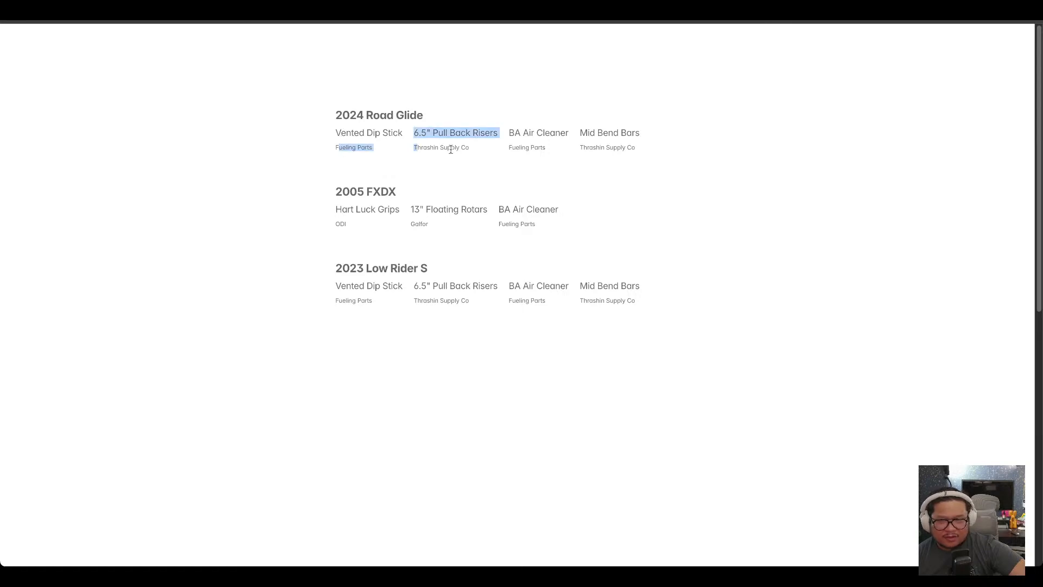
{"action": "left_click", "coordinate": [461, 147]}
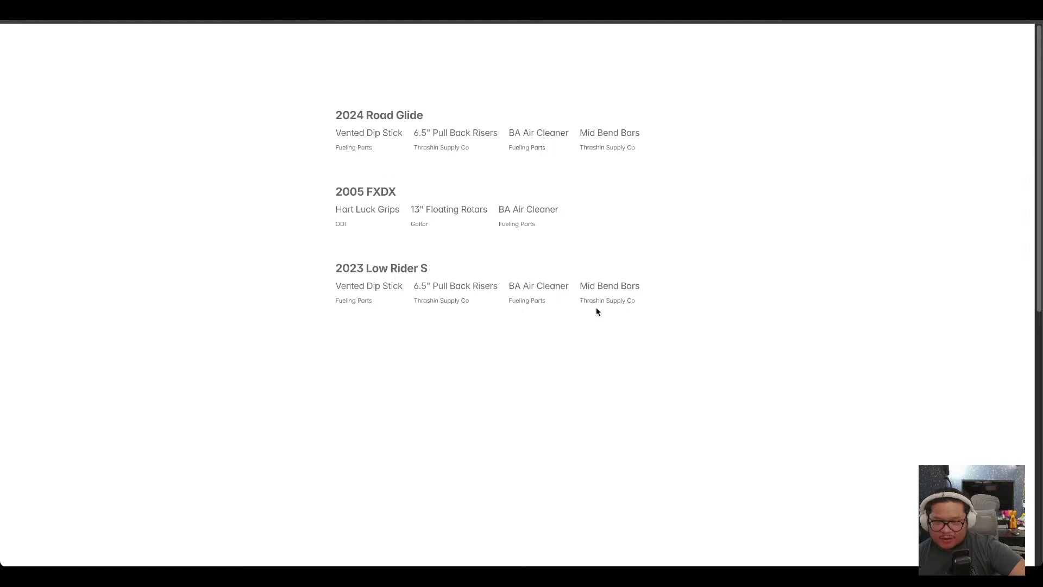
{"action": "left_click_drag", "start_coordinate": [580, 300], "coordinate": [640, 300]}
{"action": "left_click", "coordinate": [658, 301]}
{"action": "left_click_drag", "start_coordinate": [593, 148], "coordinate": [635, 147]}
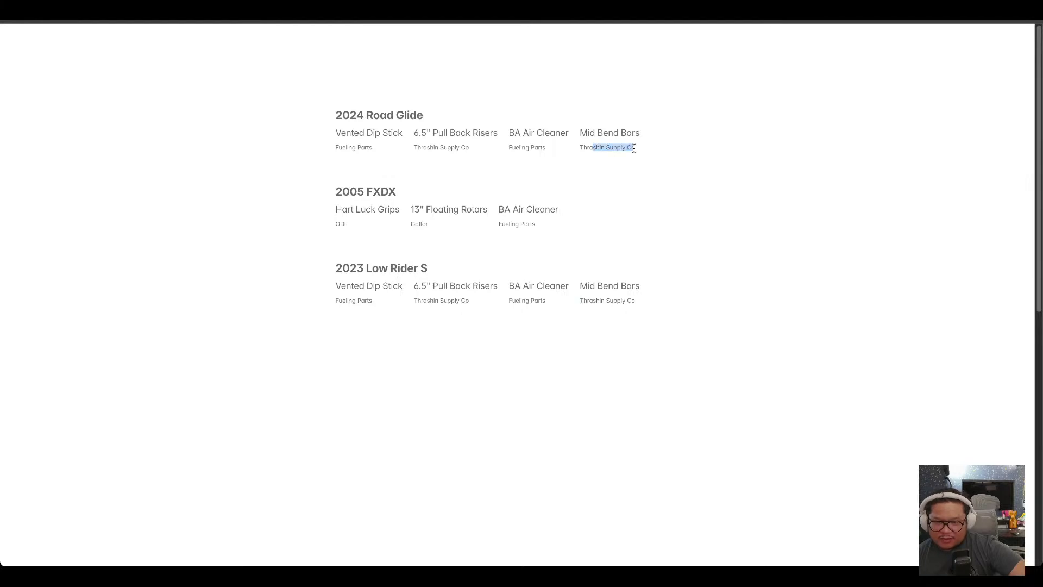
{"action": "left_click_drag", "start_coordinate": [546, 147], "coordinate": [342, 150]}
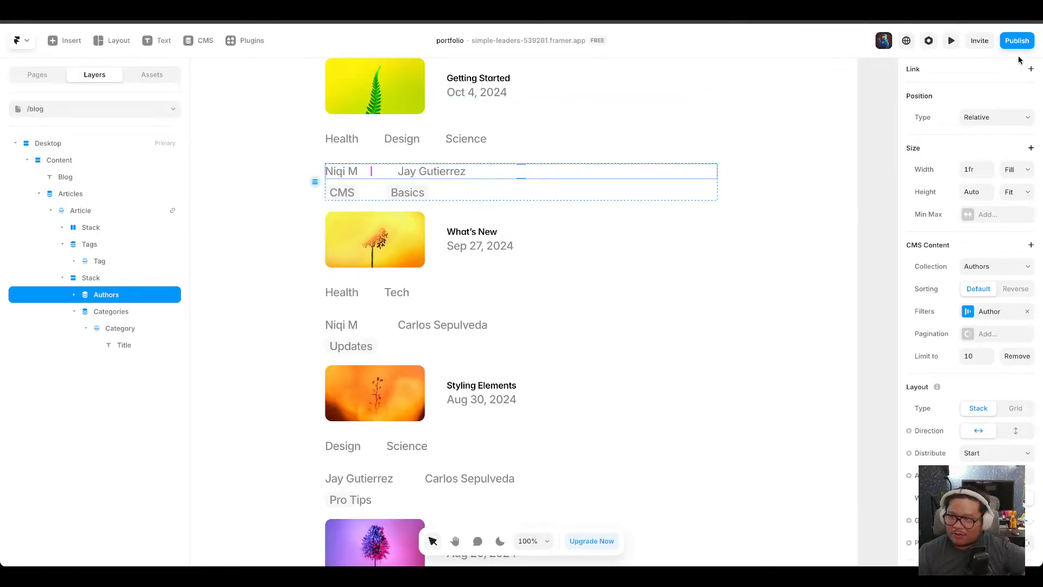
{"action": "left_click", "coordinate": [931, 42]}
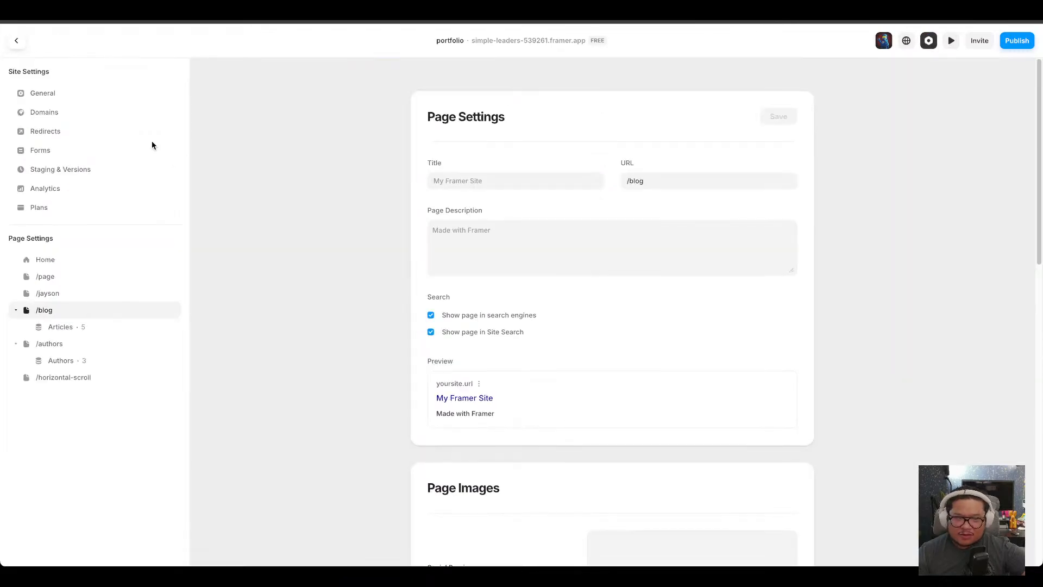
{"action": "left_click", "coordinate": [17, 42]}
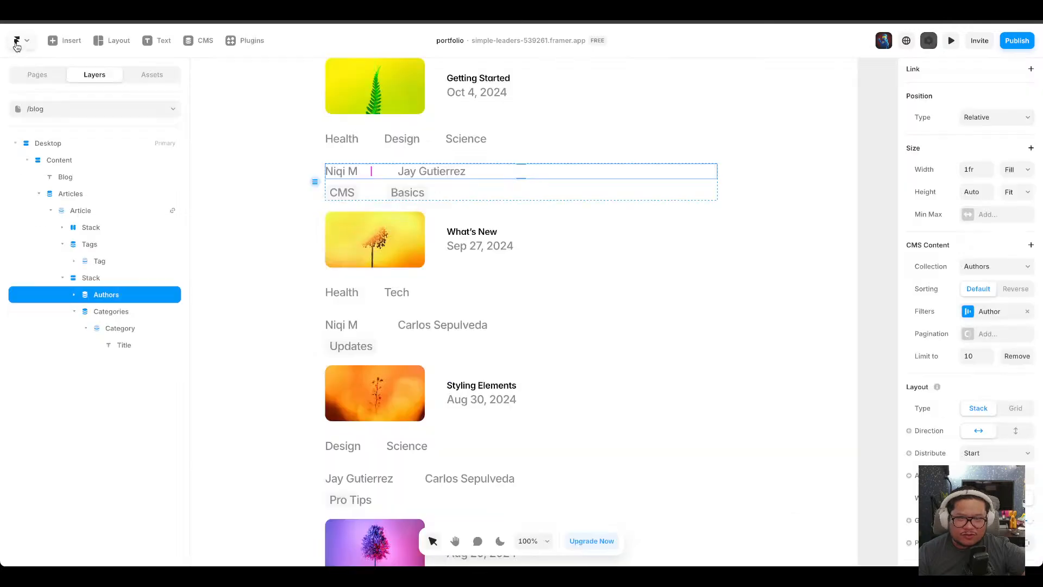
{"action": "left_click", "coordinate": [906, 41]}
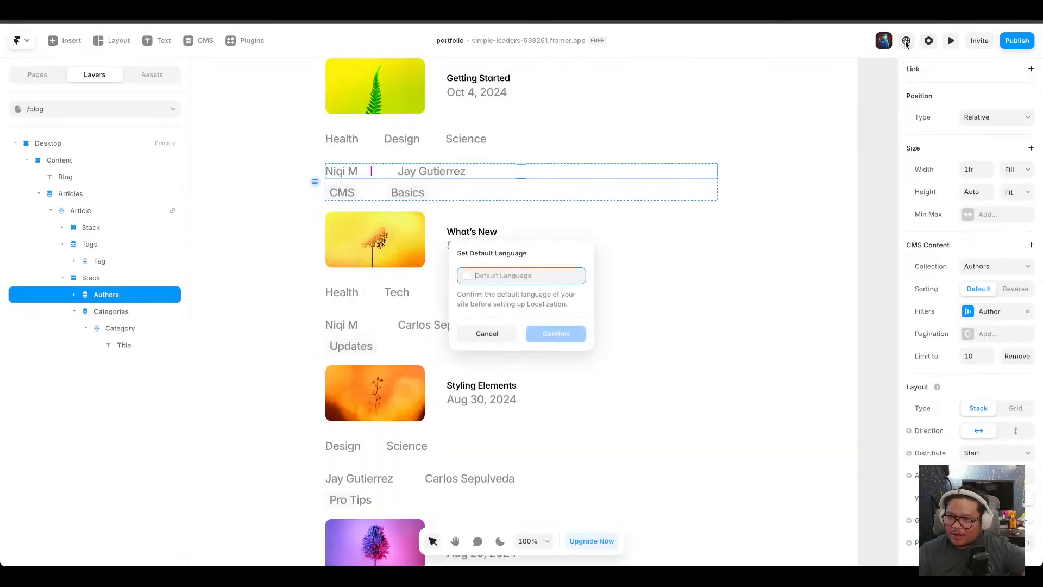
{"action": "left_click", "coordinate": [480, 335]}
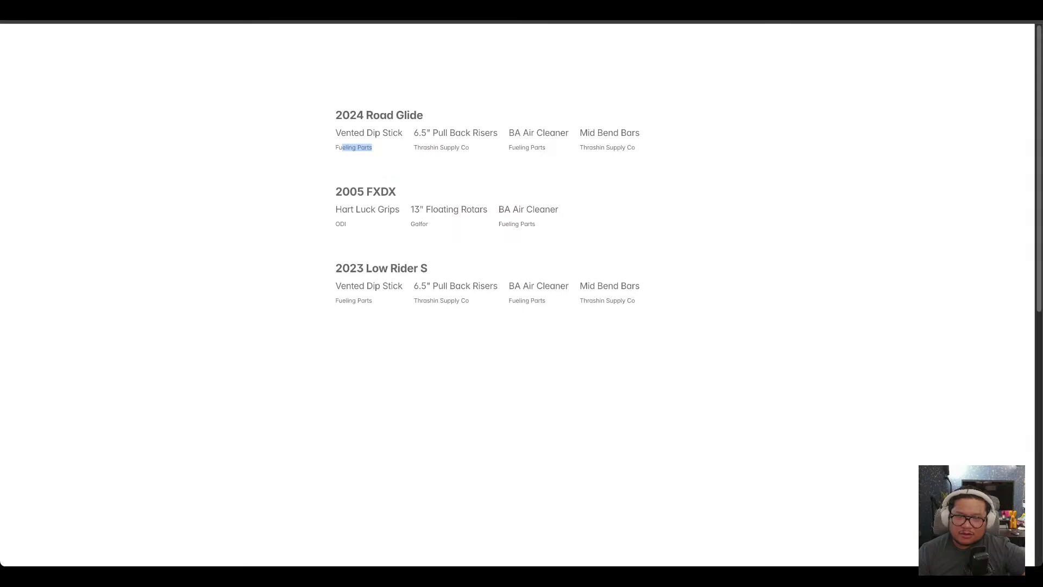
{"action": "left_click", "coordinate": [489, 117]}
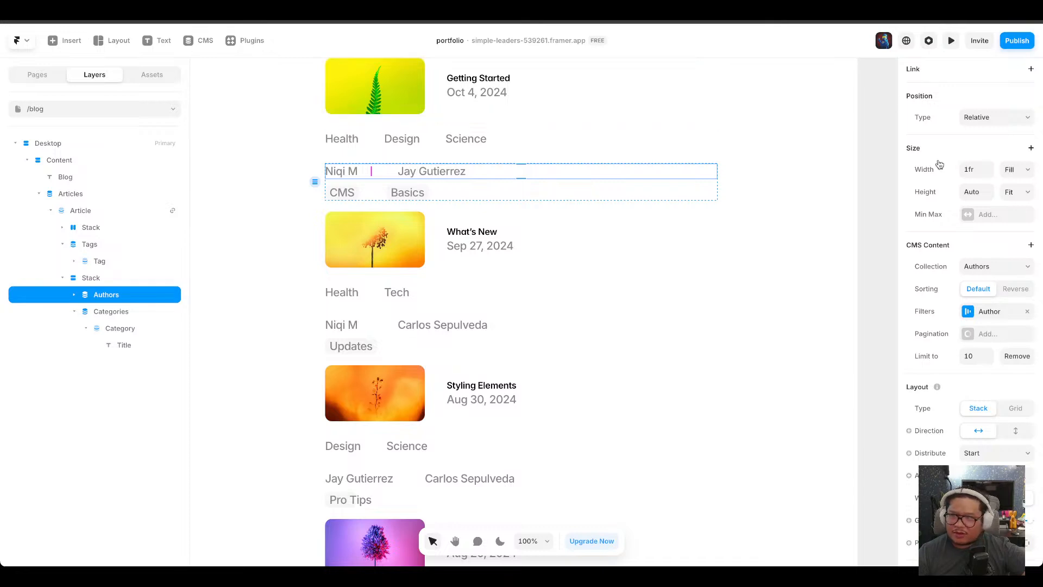
{"action": "left_click", "coordinate": [980, 40]}
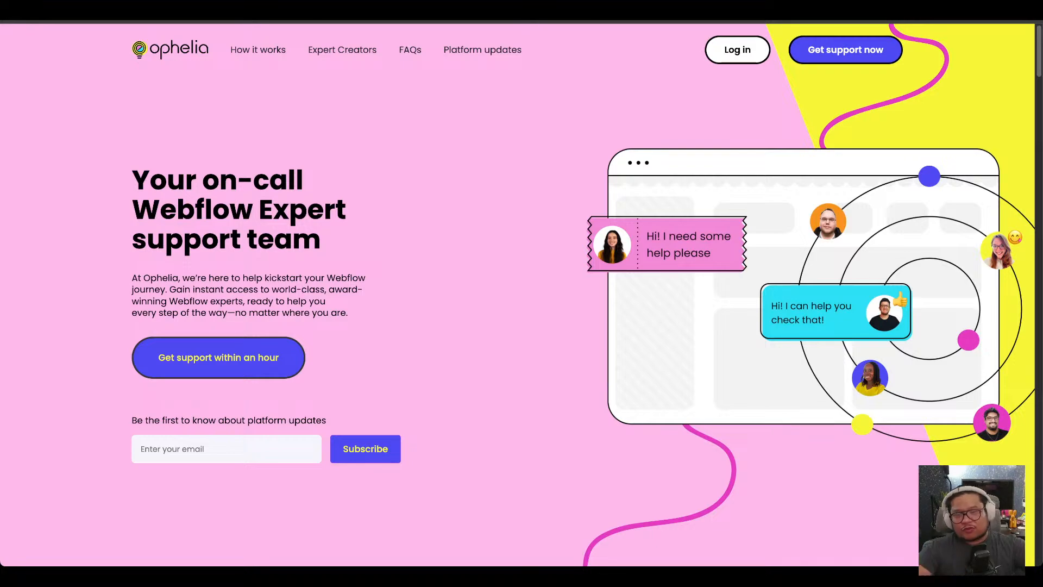
Browse the Ophelia website's expert creators and pricing sections.
{"action": "scroll", "coordinate": [624, 247], "scroll_direction": "down", "scroll_amount": 15}
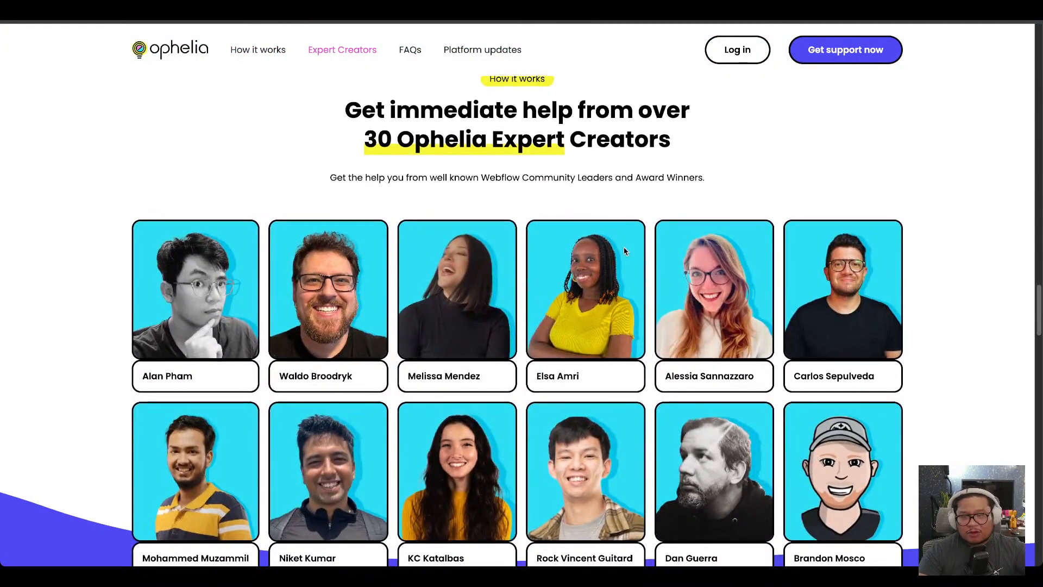
{"action": "scroll", "coordinate": [624, 250], "scroll_direction": "down", "scroll_amount": 3}
{"action": "scroll", "coordinate": [623, 251], "scroll_direction": "down", "scroll_amount": 8}
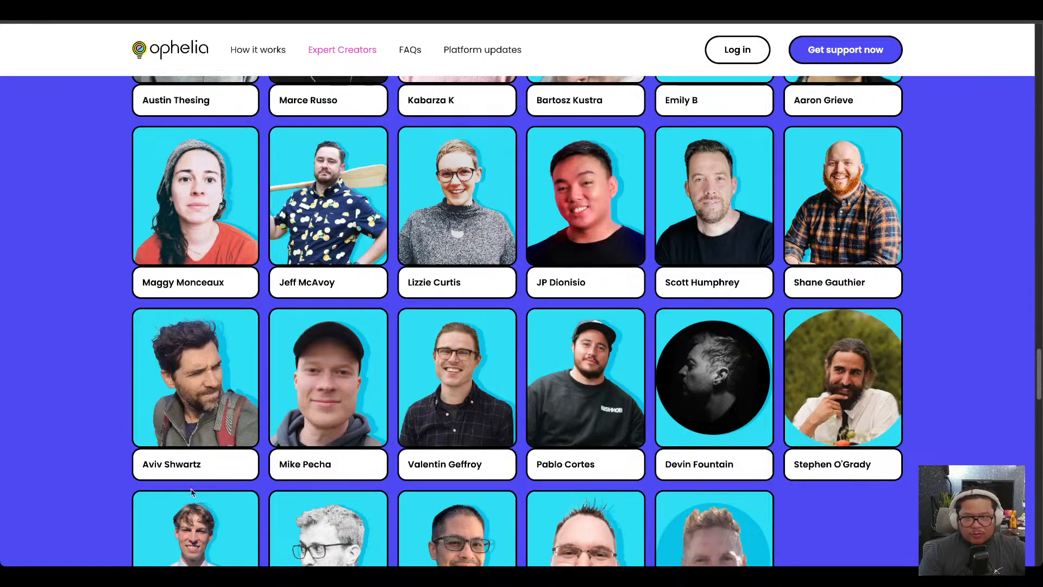
{"action": "scroll", "coordinate": [342, 356], "scroll_direction": "down", "scroll_amount": 3}
{"action": "scroll", "coordinate": [345, 348], "scroll_direction": "up", "scroll_amount": 15}
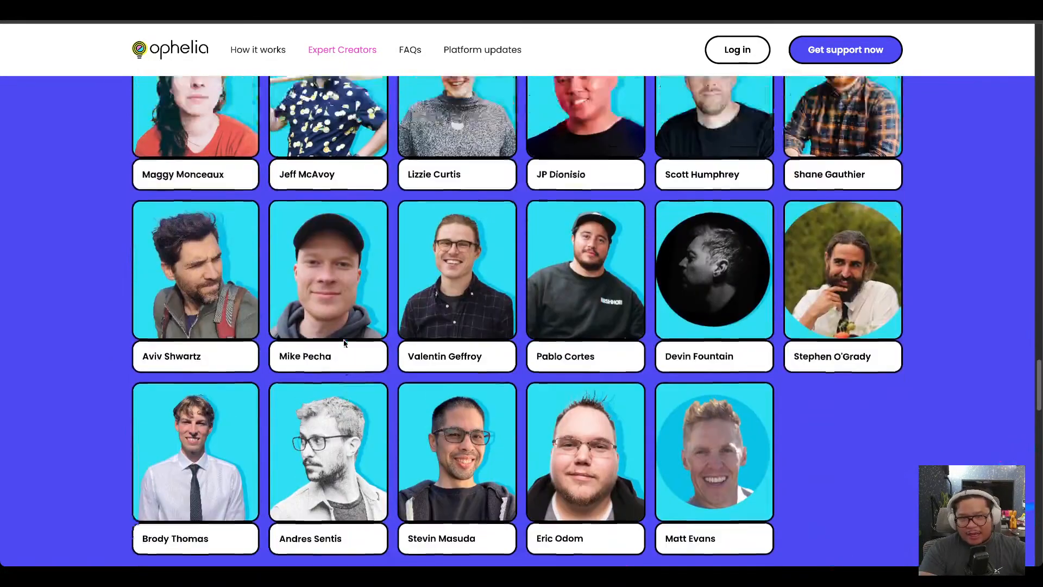
{"action": "scroll", "coordinate": [343, 342], "scroll_direction": "up", "scroll_amount": 20}
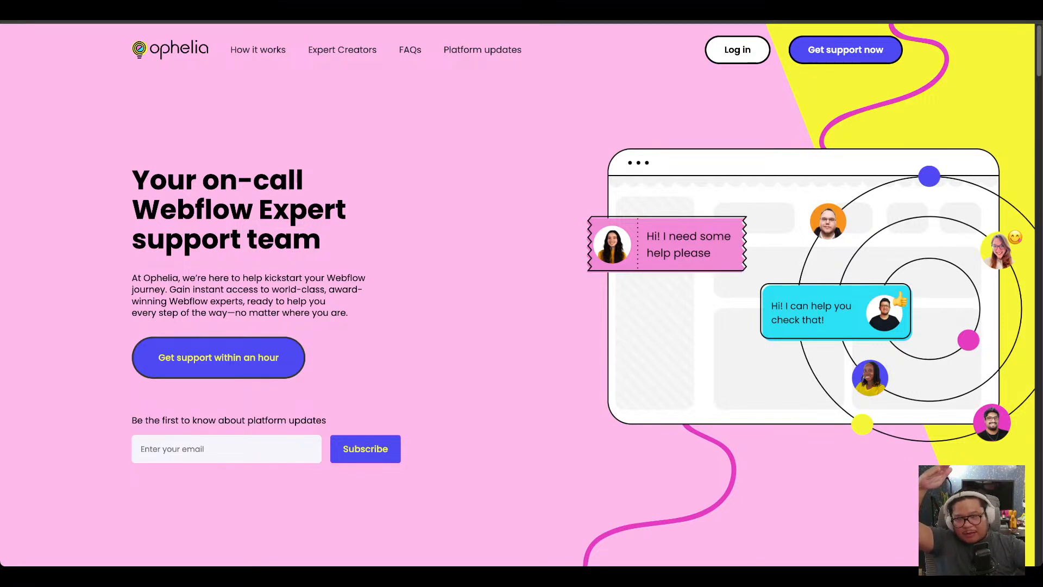
{"action": "scroll", "coordinate": [419, 233], "scroll_direction": "down", "scroll_amount": 15}
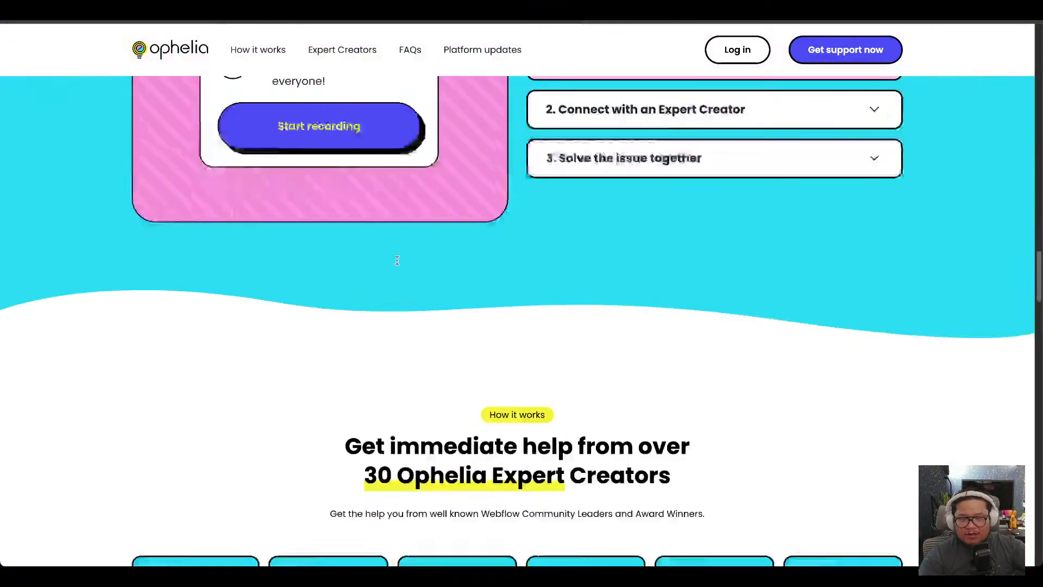
{"action": "scroll", "coordinate": [397, 259], "scroll_direction": "down", "scroll_amount": 15}
{"action": "scroll", "coordinate": [396, 261], "scroll_direction": "up", "scroll_amount": 3}
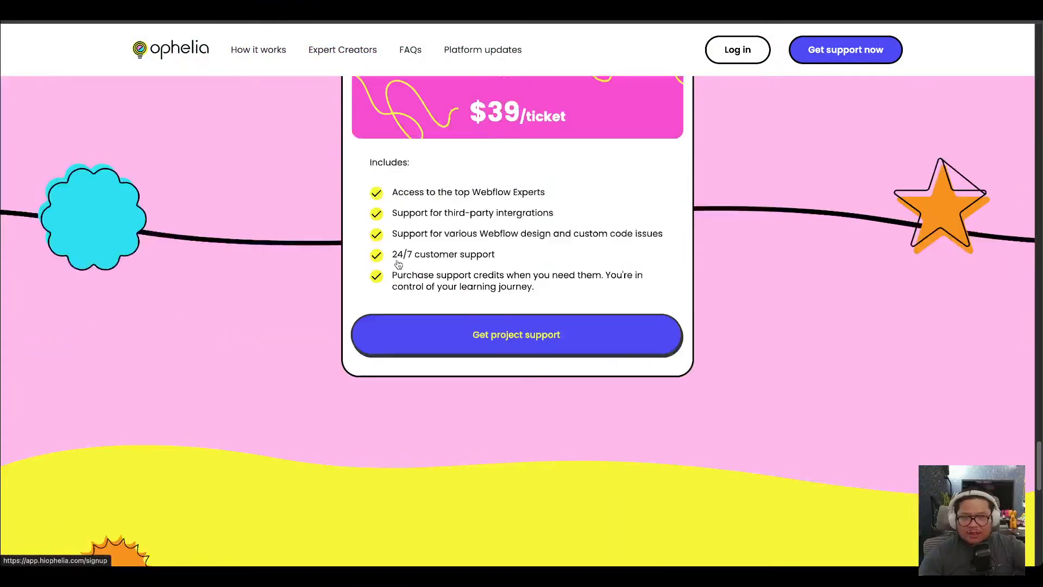
{"action": "scroll", "coordinate": [398, 265], "scroll_direction": "up", "scroll_amount": 2}
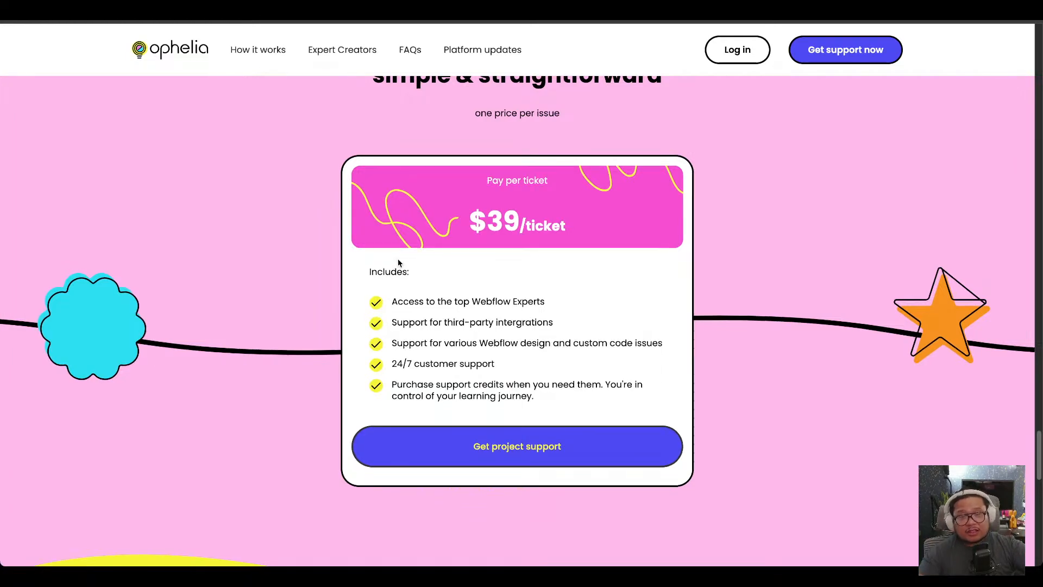
{"action": "scroll", "coordinate": [403, 266], "scroll_direction": "up", "scroll_amount": 10}
{"action": "scroll", "coordinate": [410, 277], "scroll_direction": "up", "scroll_amount": 10}
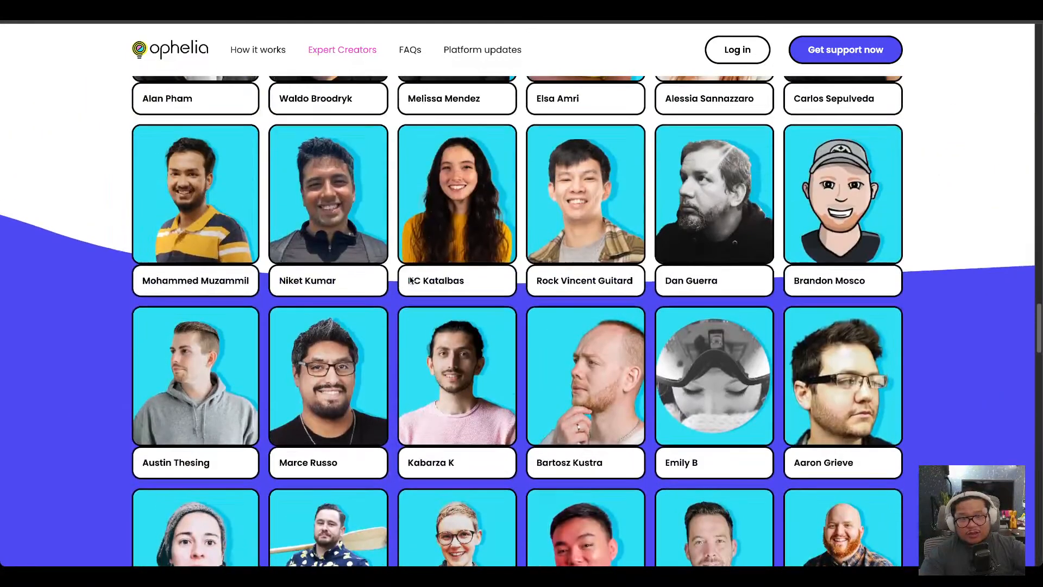